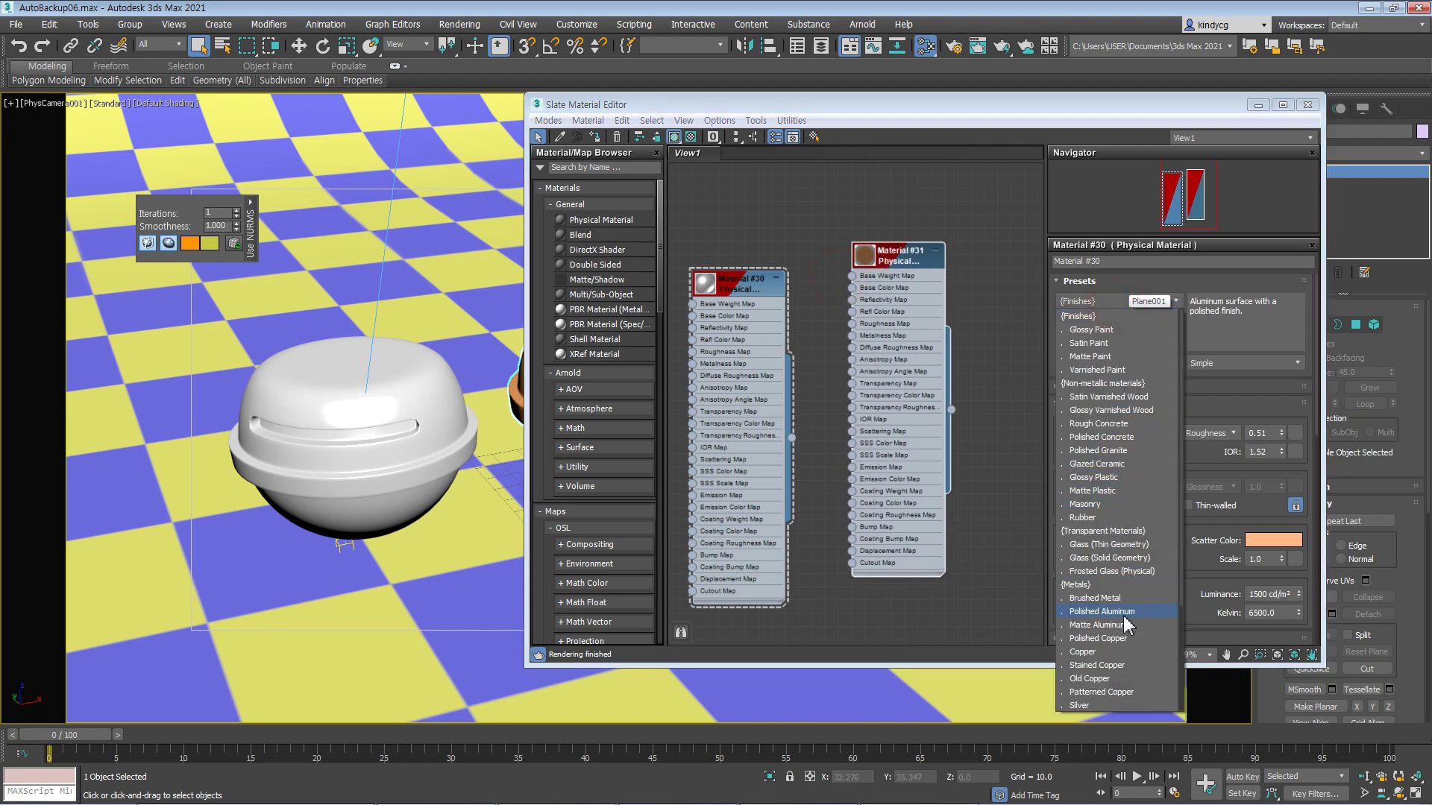
- Apply the Copper preset to Material #30 on the first ball
{"action": "scroll", "coordinate": [1127, 582], "scroll_direction": "down", "scroll_amount": 2}
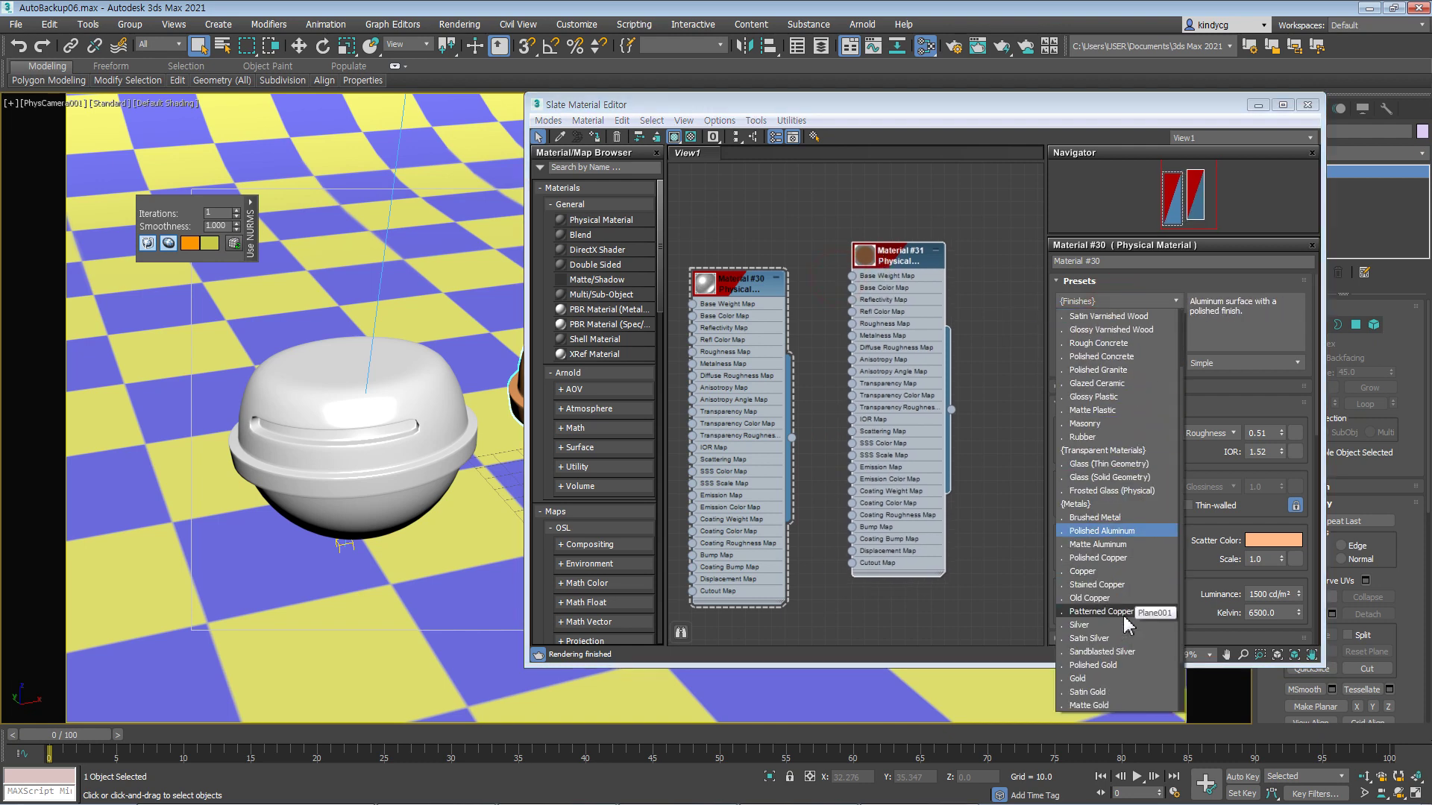
{"action": "left_click", "coordinate": [1109, 560]}
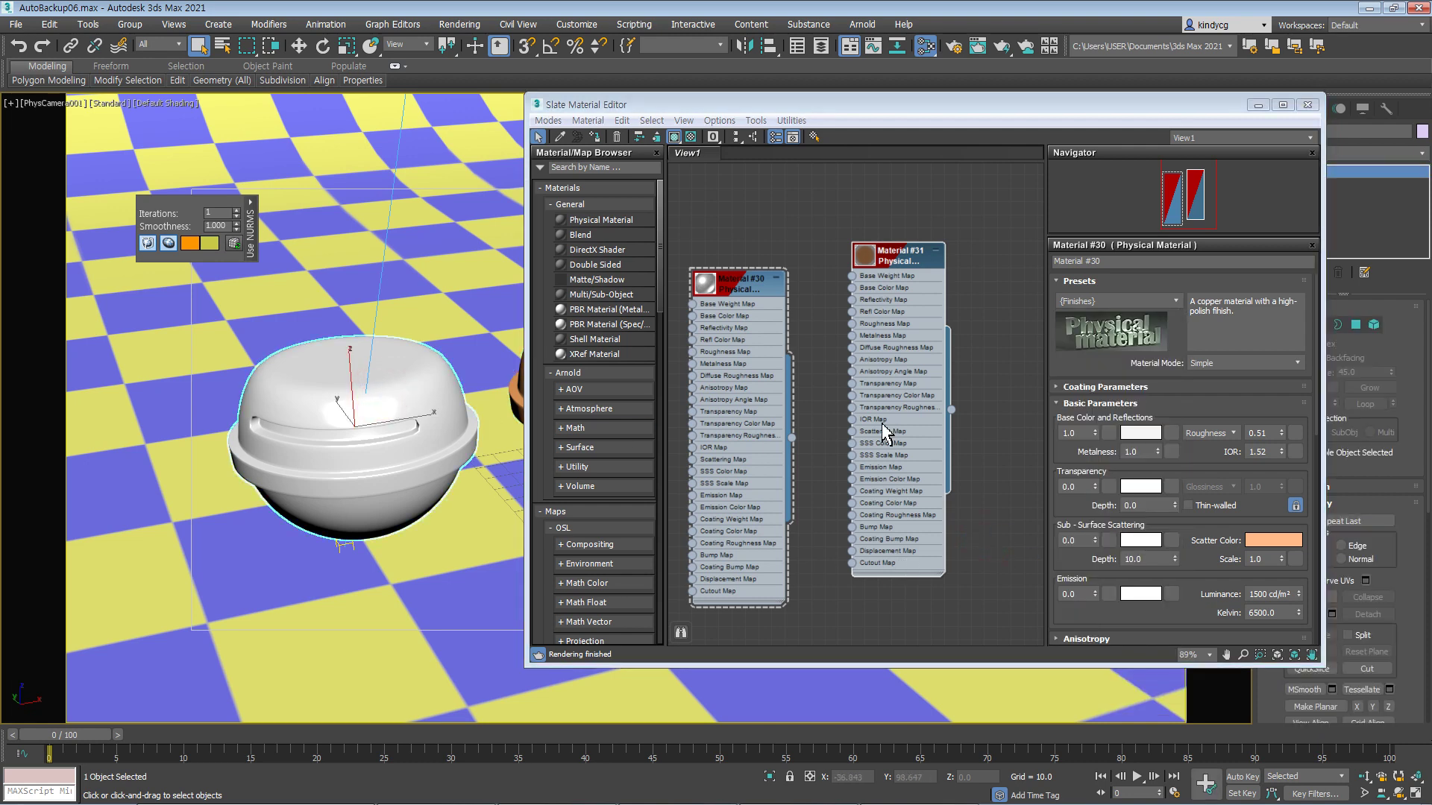
{"action": "left_click", "coordinate": [1115, 300]}
{"action": "scroll", "coordinate": [1133, 537], "scroll_direction": "down", "scroll_amount": 3}
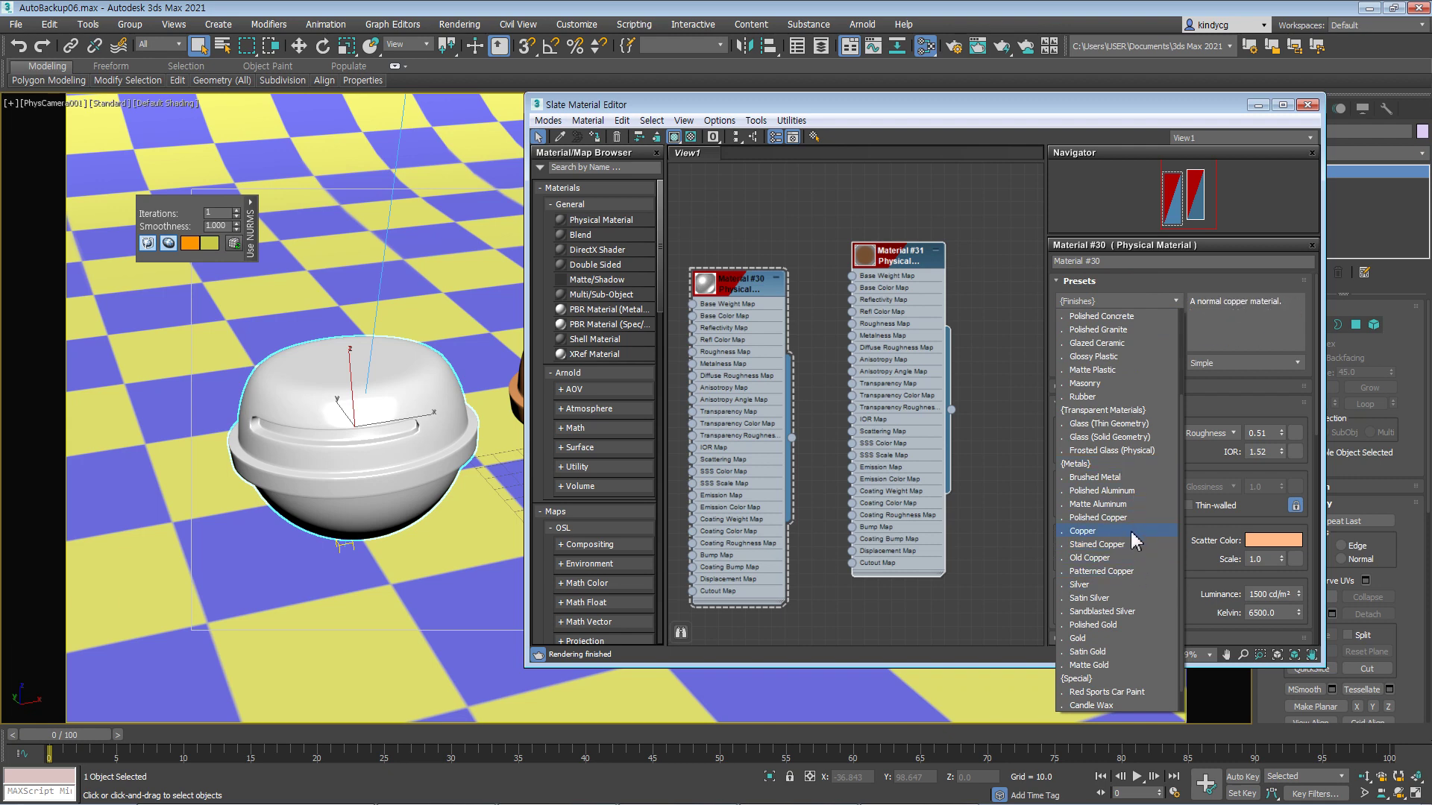
{"action": "left_click", "coordinate": [1131, 532]}
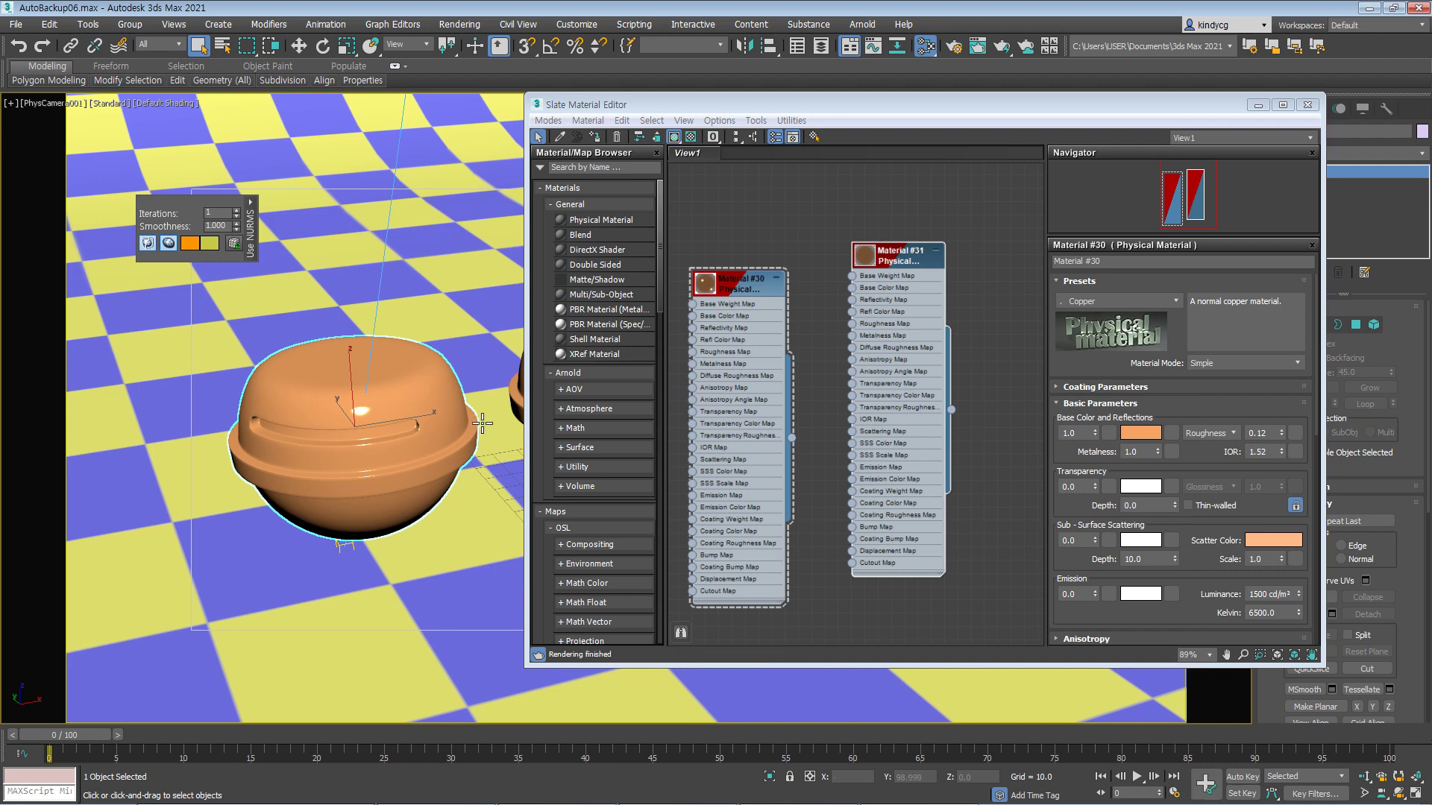
- Select the third ball and add a new Physical Material node below the existing ones in the material graph
{"action": "left_click", "coordinate": [515, 402]}
{"action": "left_click", "coordinate": [1260, 107]}
{"action": "left_click", "coordinate": [832, 426]}
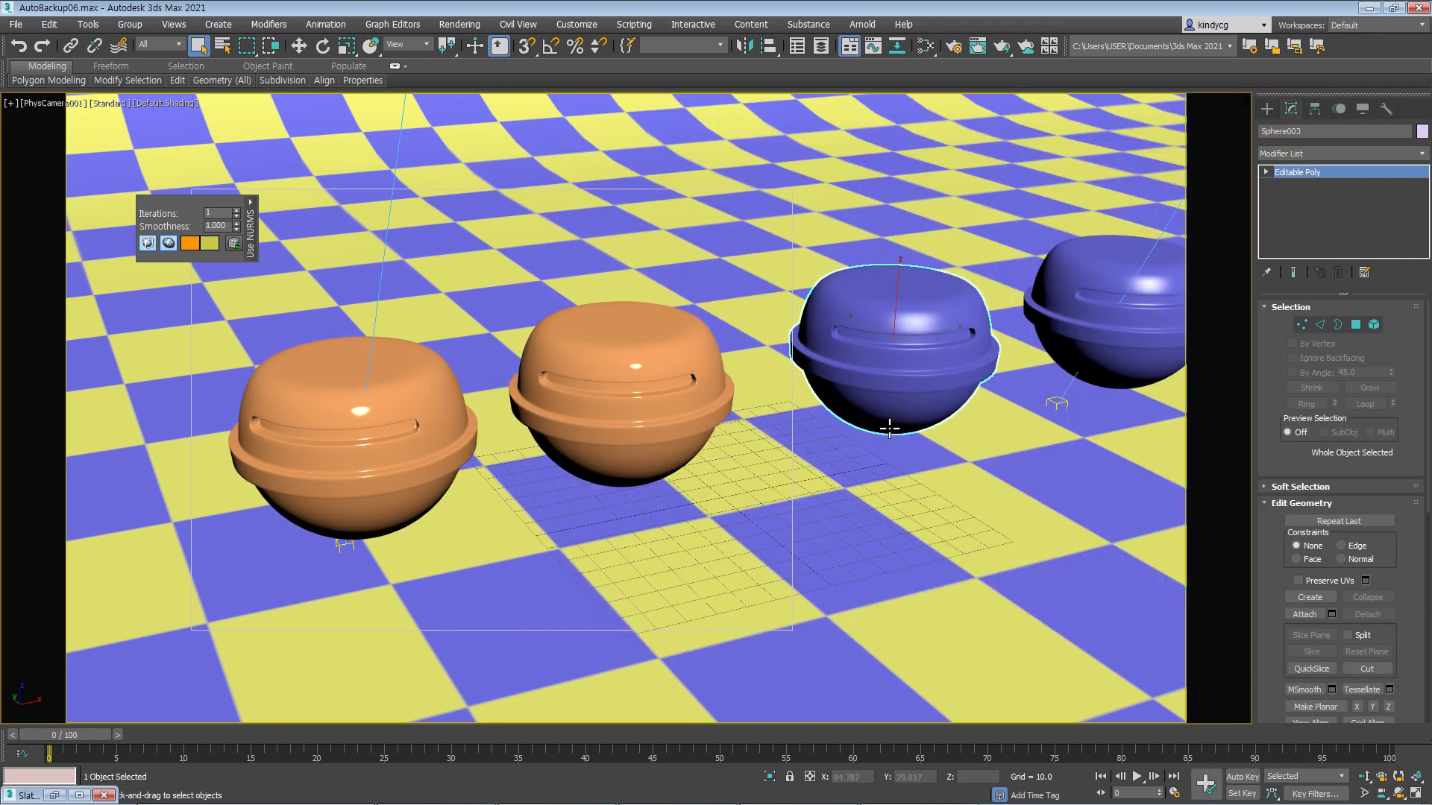
{"action": "key", "text": "m"}
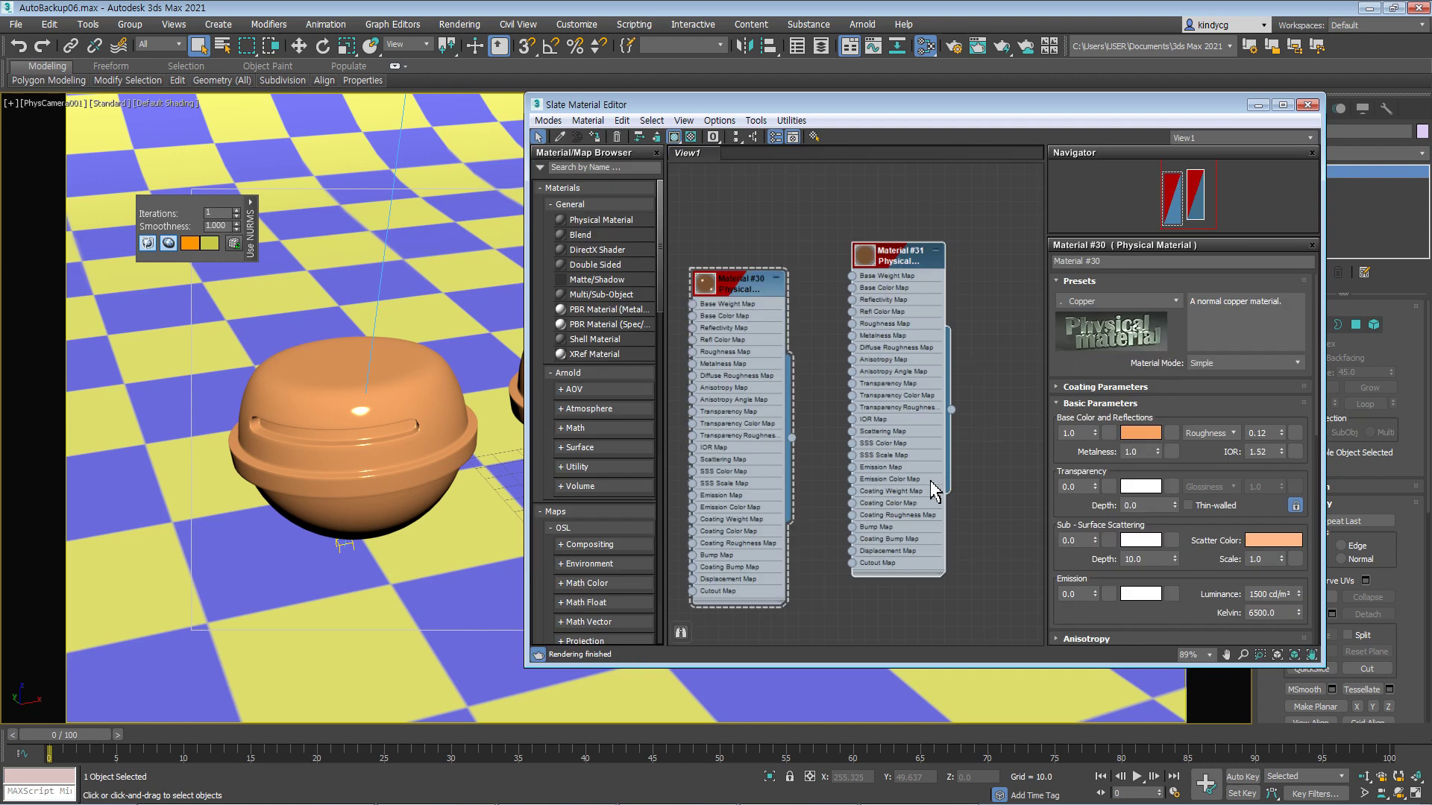
{"action": "right_click", "coordinate": [878, 531]}
{"action": "mouse_move", "coordinate": [917, 528]}
{"action": "mouse_move", "coordinate": [828, 529]}
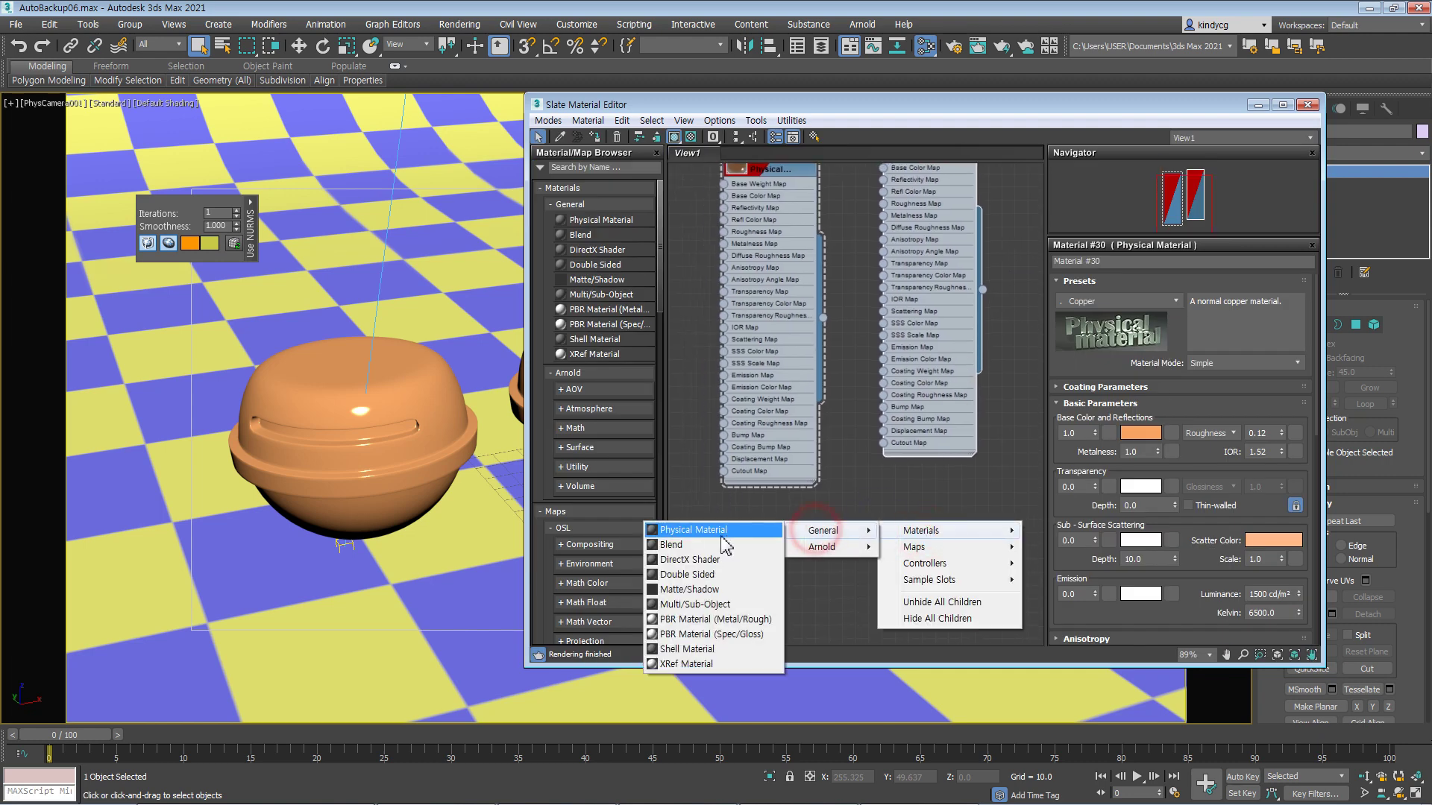
{"action": "left_click", "coordinate": [714, 530]}
{"action": "left_click_drag", "start_coordinate": [892, 531], "coordinate": [905, 531]}
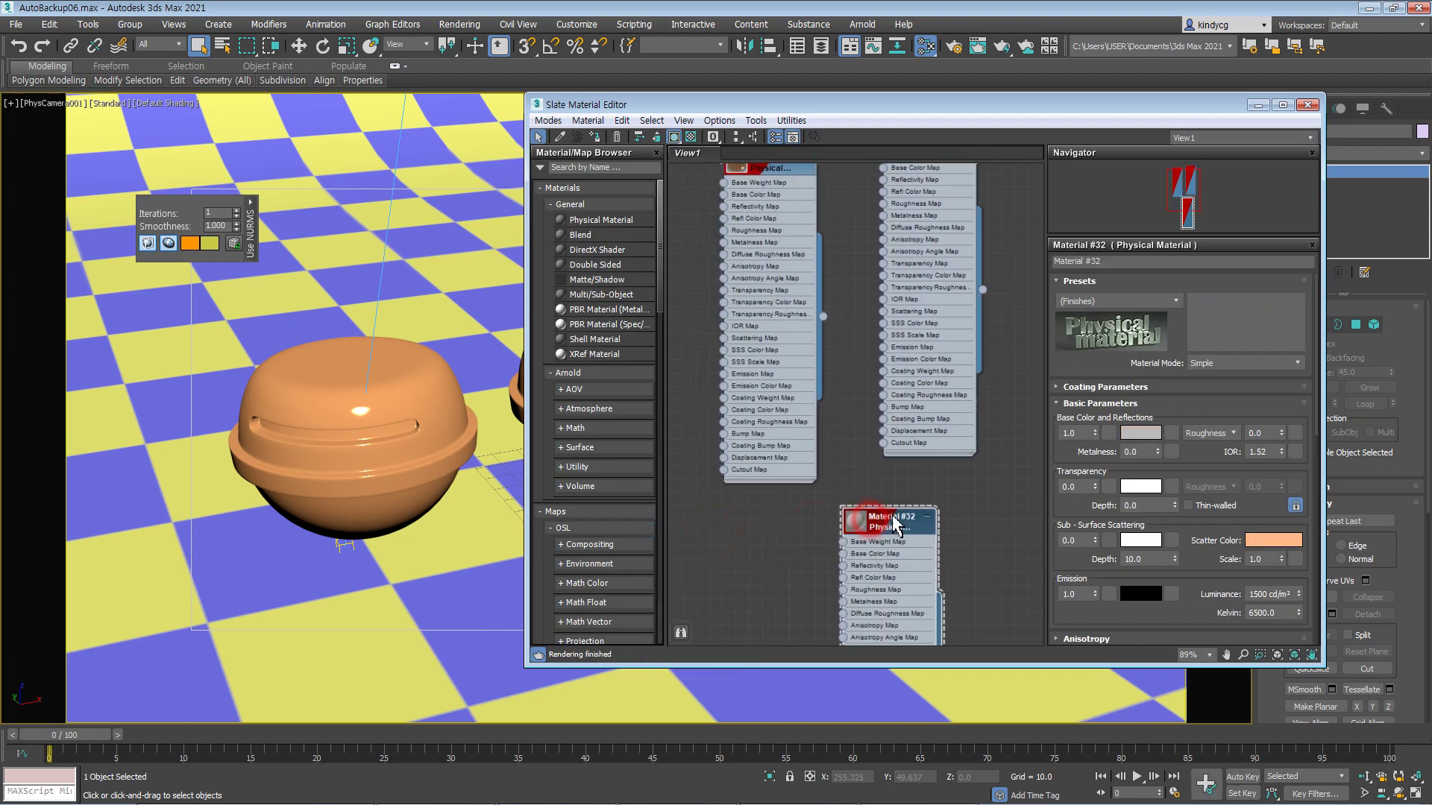
- Apply the Stained Copper preset to the new Material #32 and assign it to the selected third ball
{"action": "left_click", "coordinate": [1143, 302]}
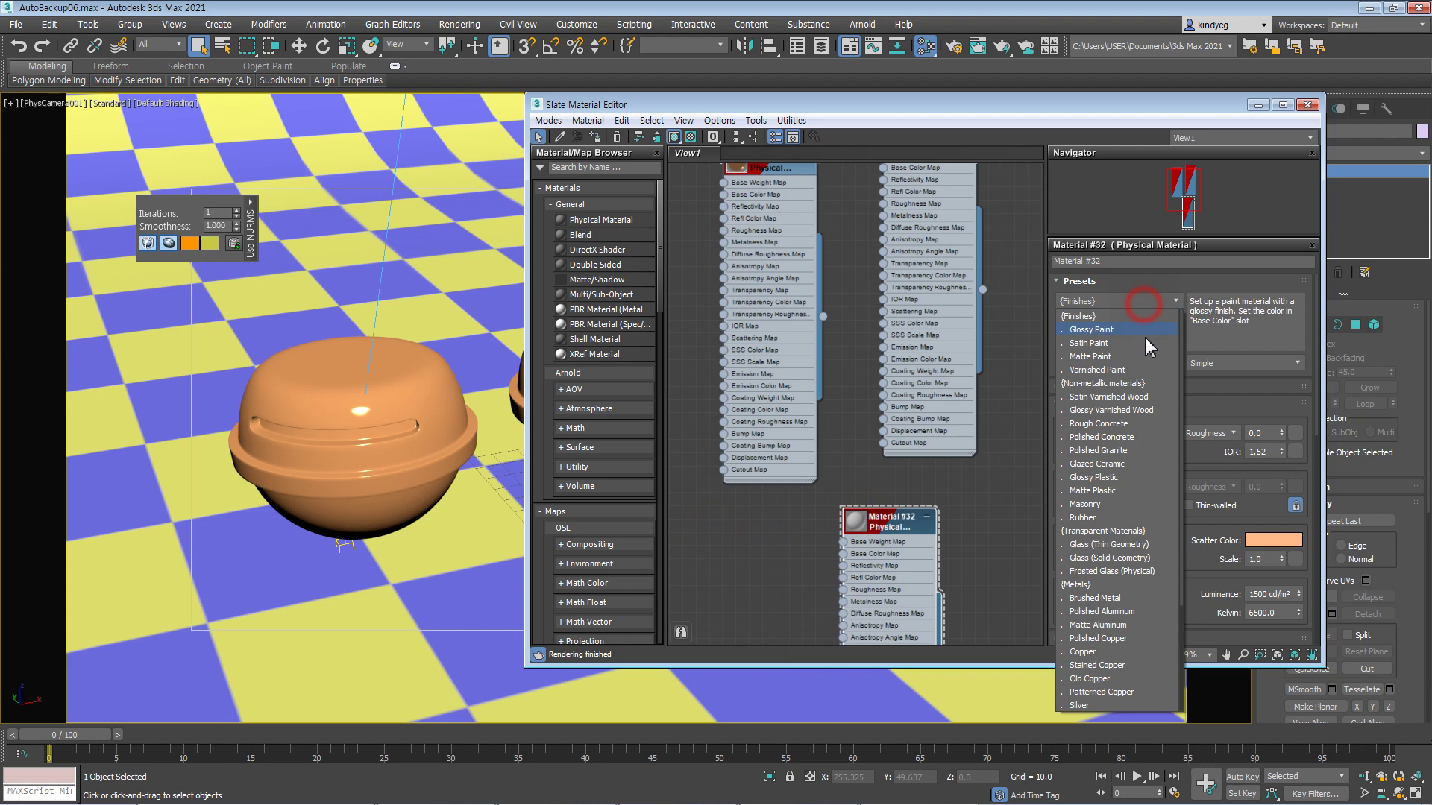
{"action": "left_click", "coordinate": [1107, 666]}
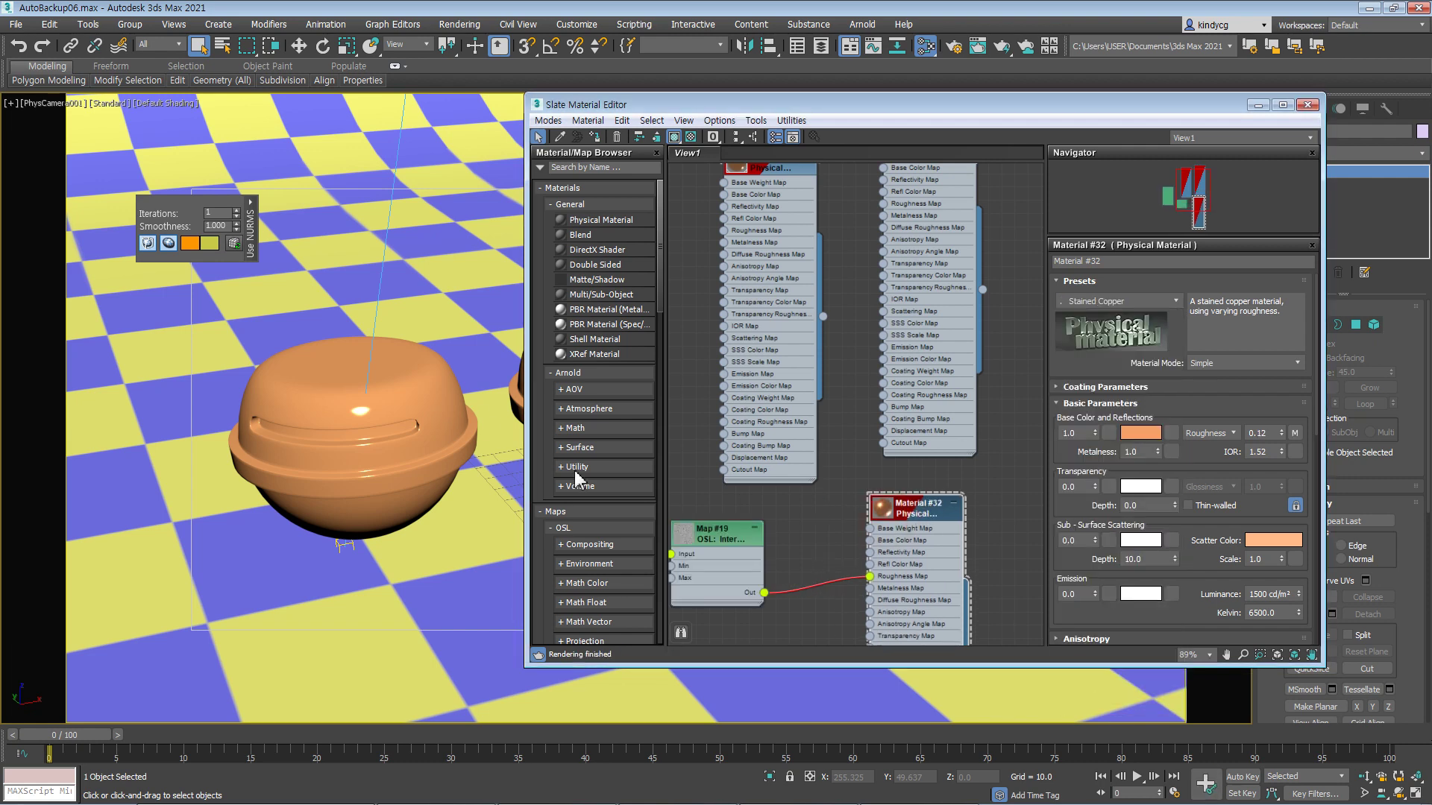
{"action": "left_click_drag", "start_coordinate": [1083, 108], "coordinate": [1191, 376]}
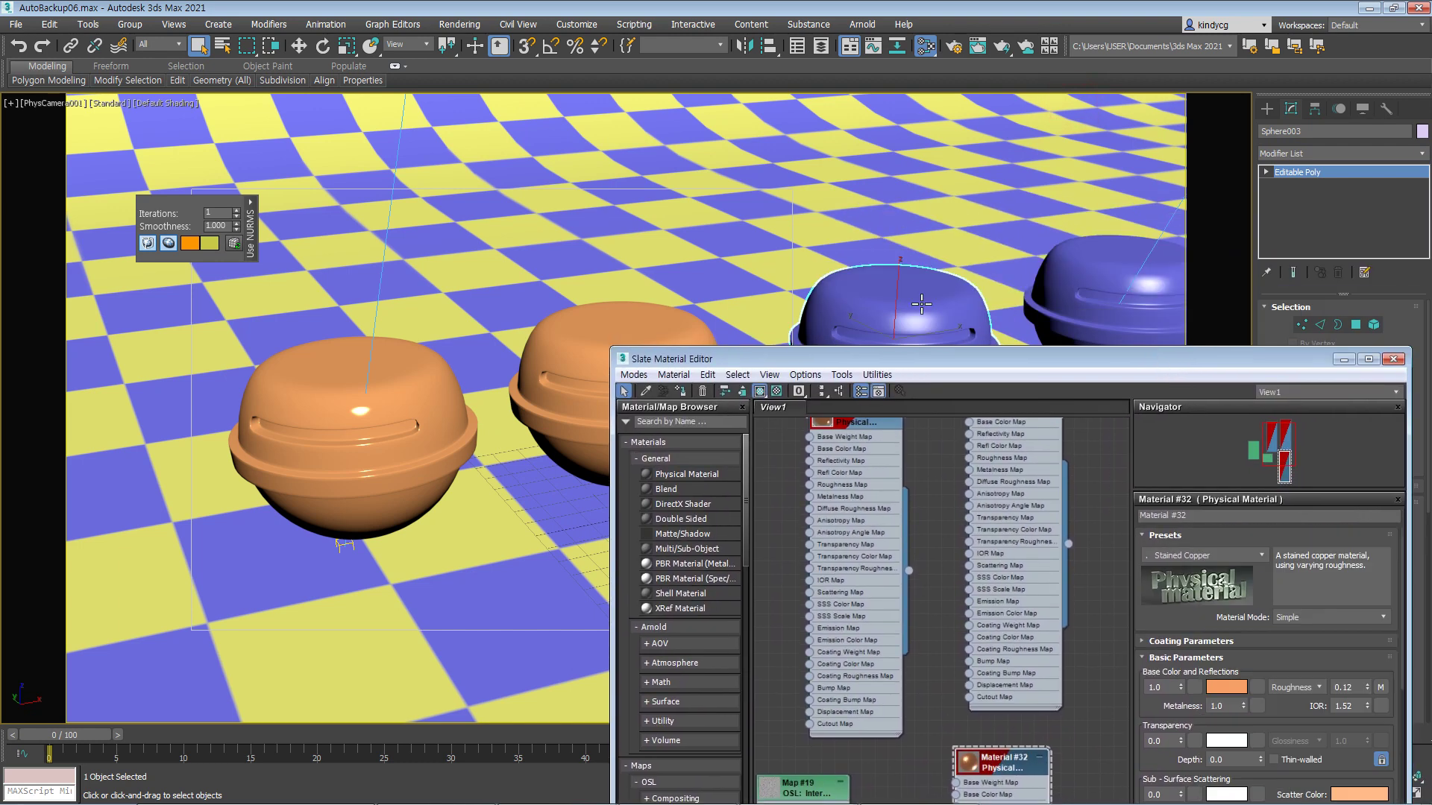
{"action": "left_click", "coordinate": [680, 391]}
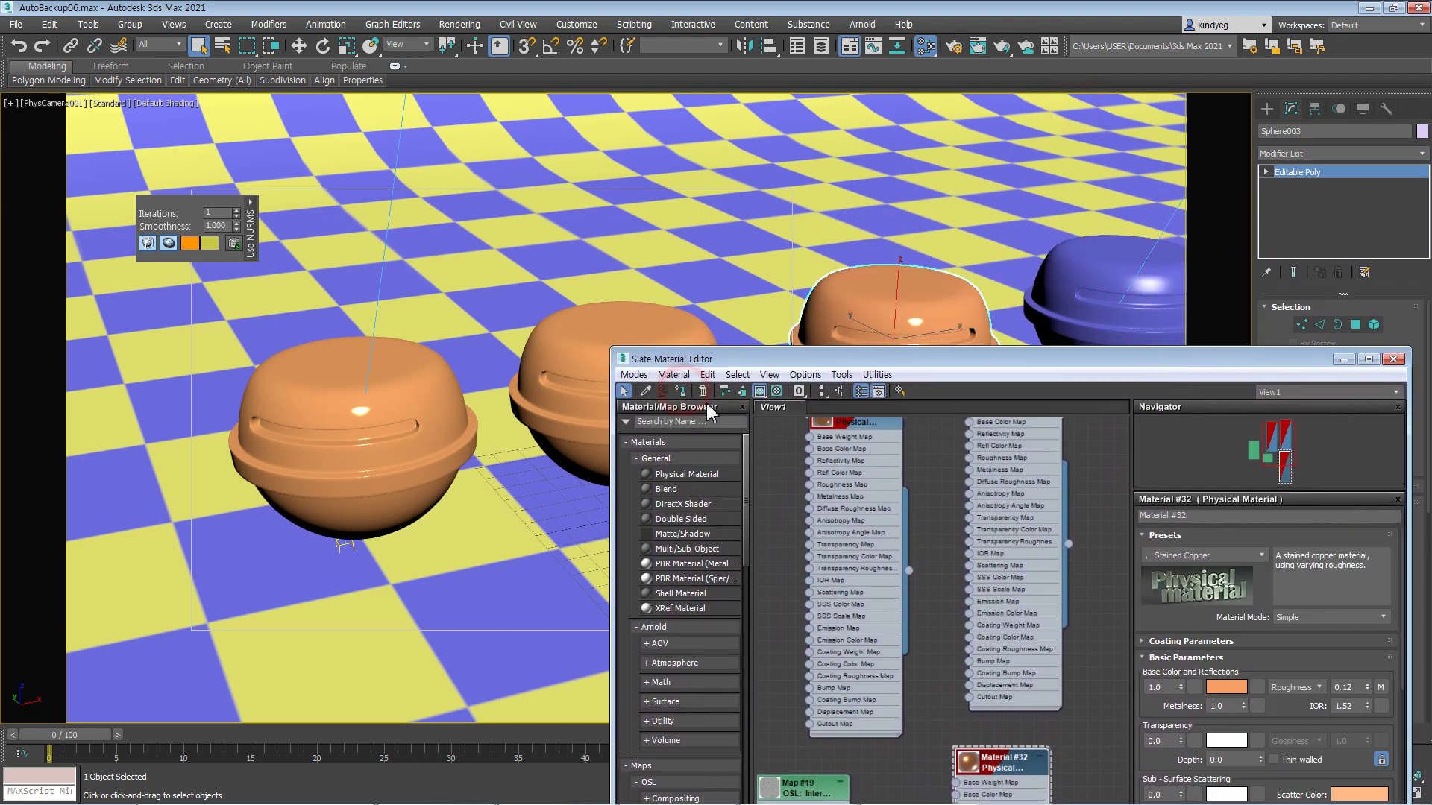
- Select the second ball and examine Material #31's parameters and its preset list without choosing a preset
{"action": "left_click", "coordinate": [941, 474]}
{"action": "left_click", "coordinate": [564, 349]}
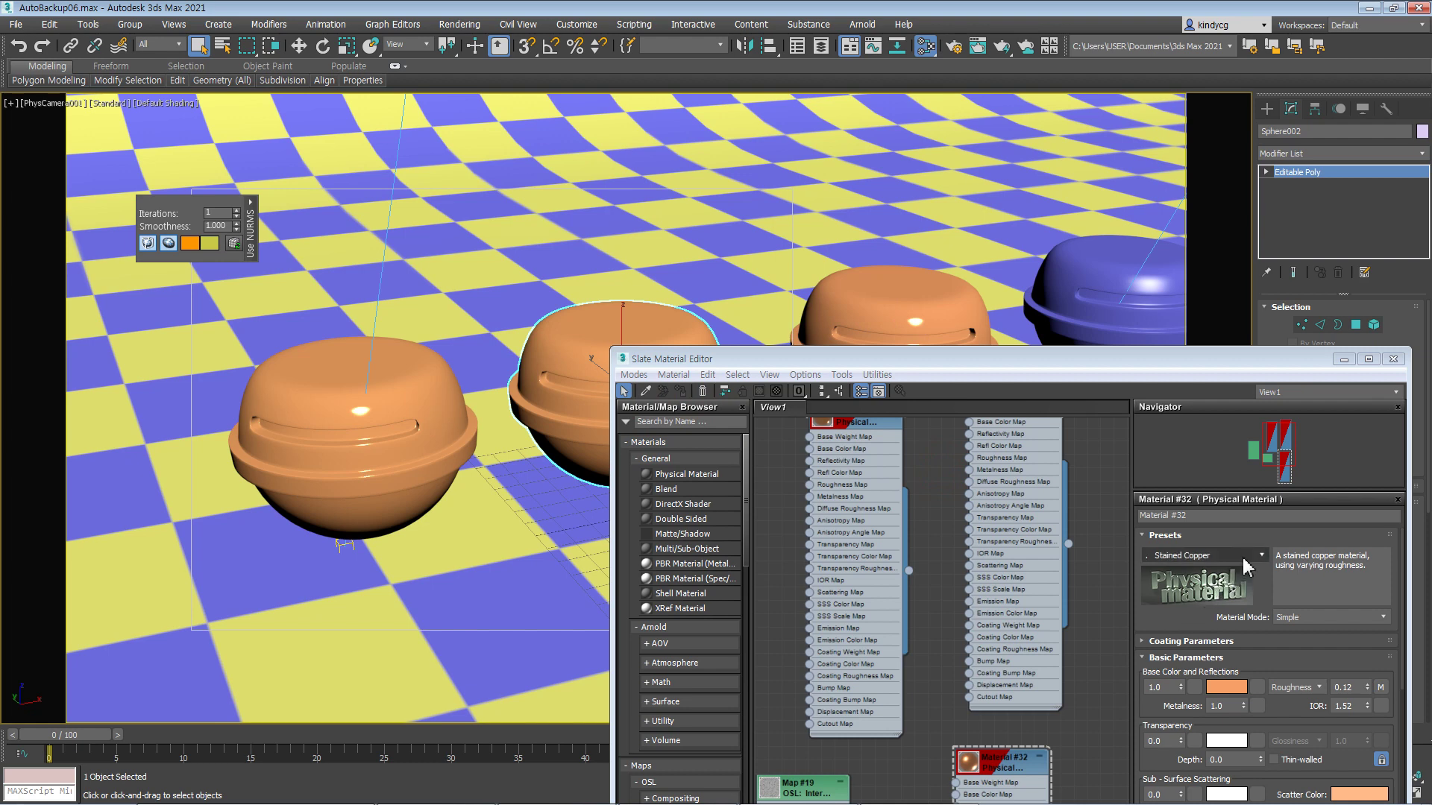
{"action": "middle_click_drag", "start_coordinate": [937, 485], "coordinate": [930, 538]}
{"action": "double_click", "coordinate": [1024, 445]}
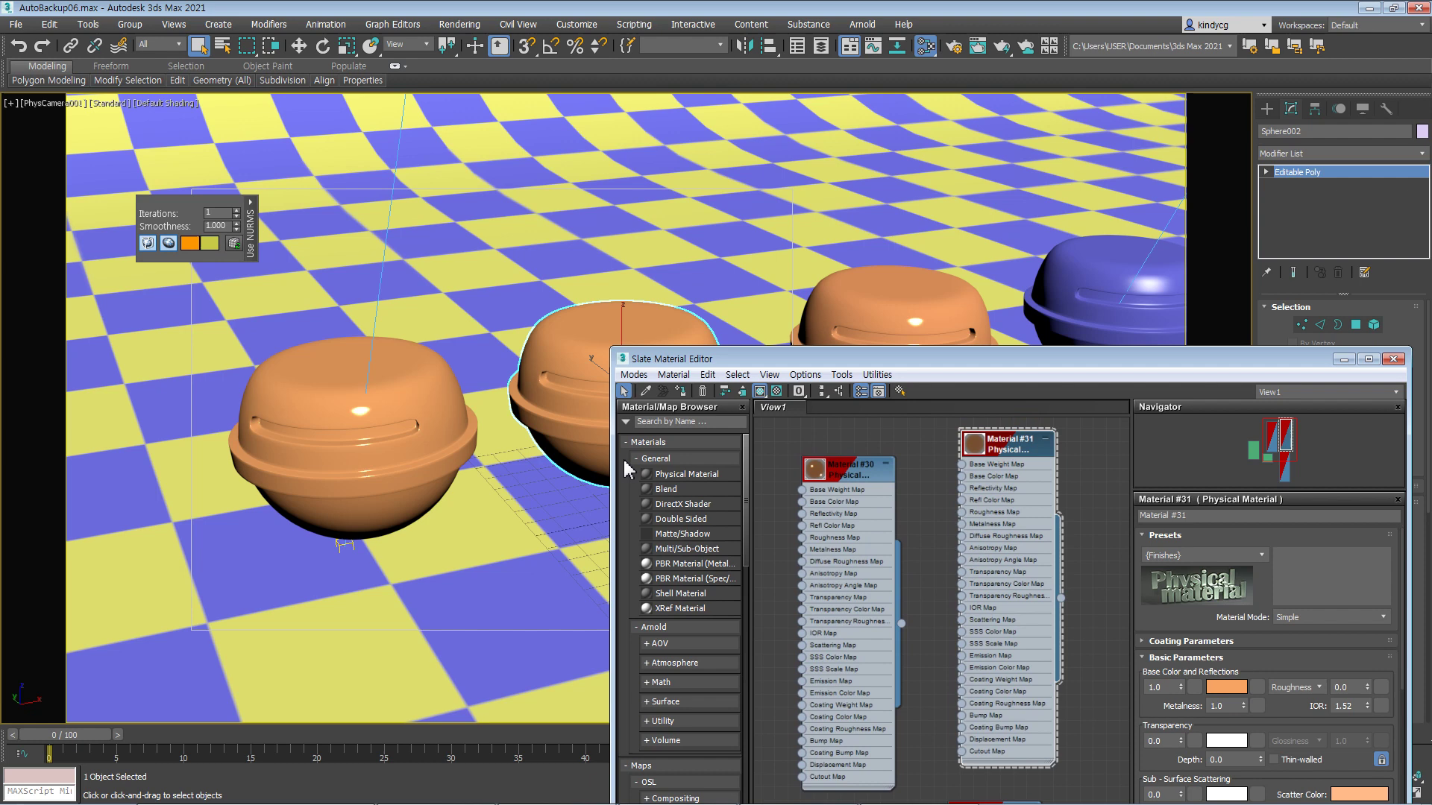
{"action": "left_click", "coordinate": [1208, 557]}
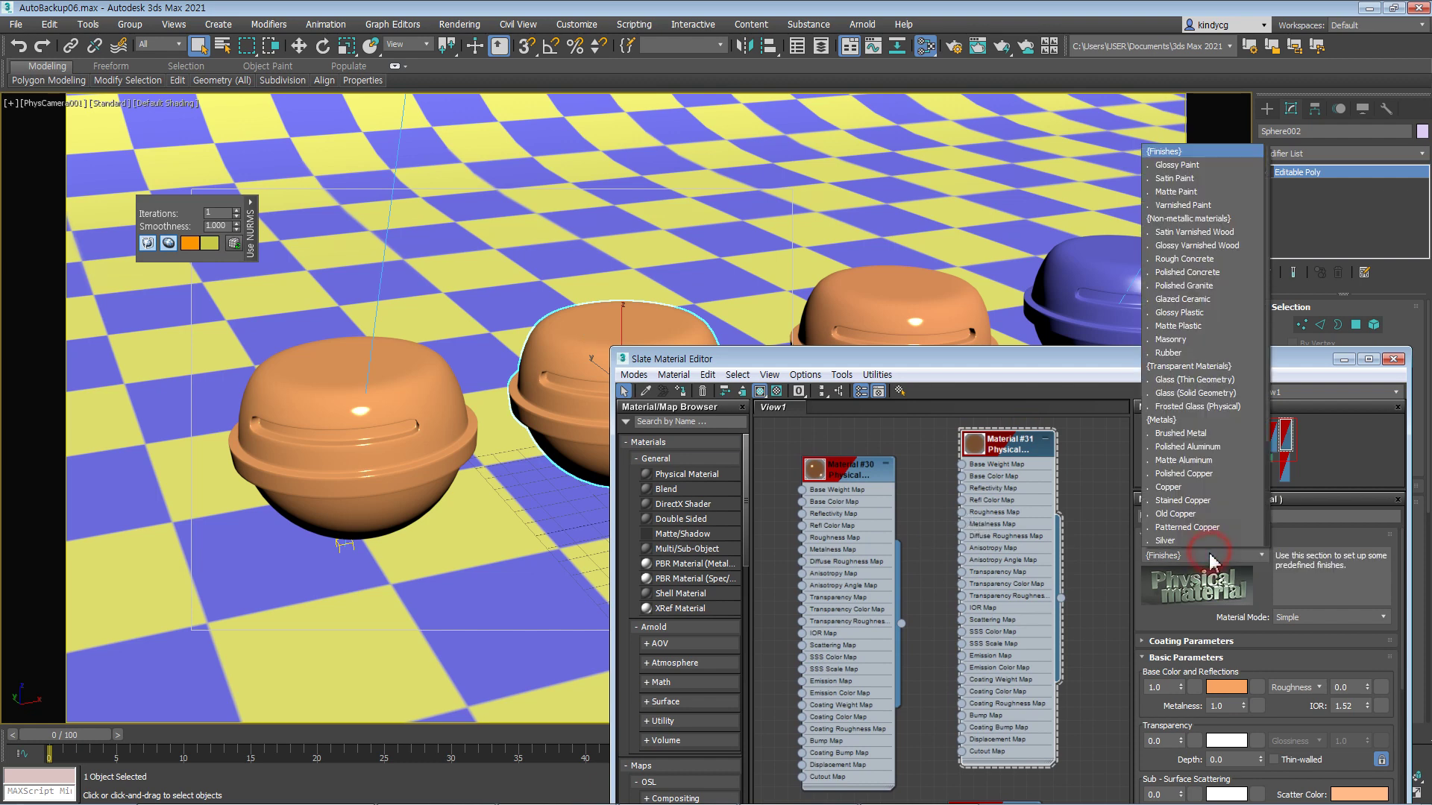
{"action": "scroll", "coordinate": [1202, 496], "scroll_direction": "down", "scroll_amount": 1}
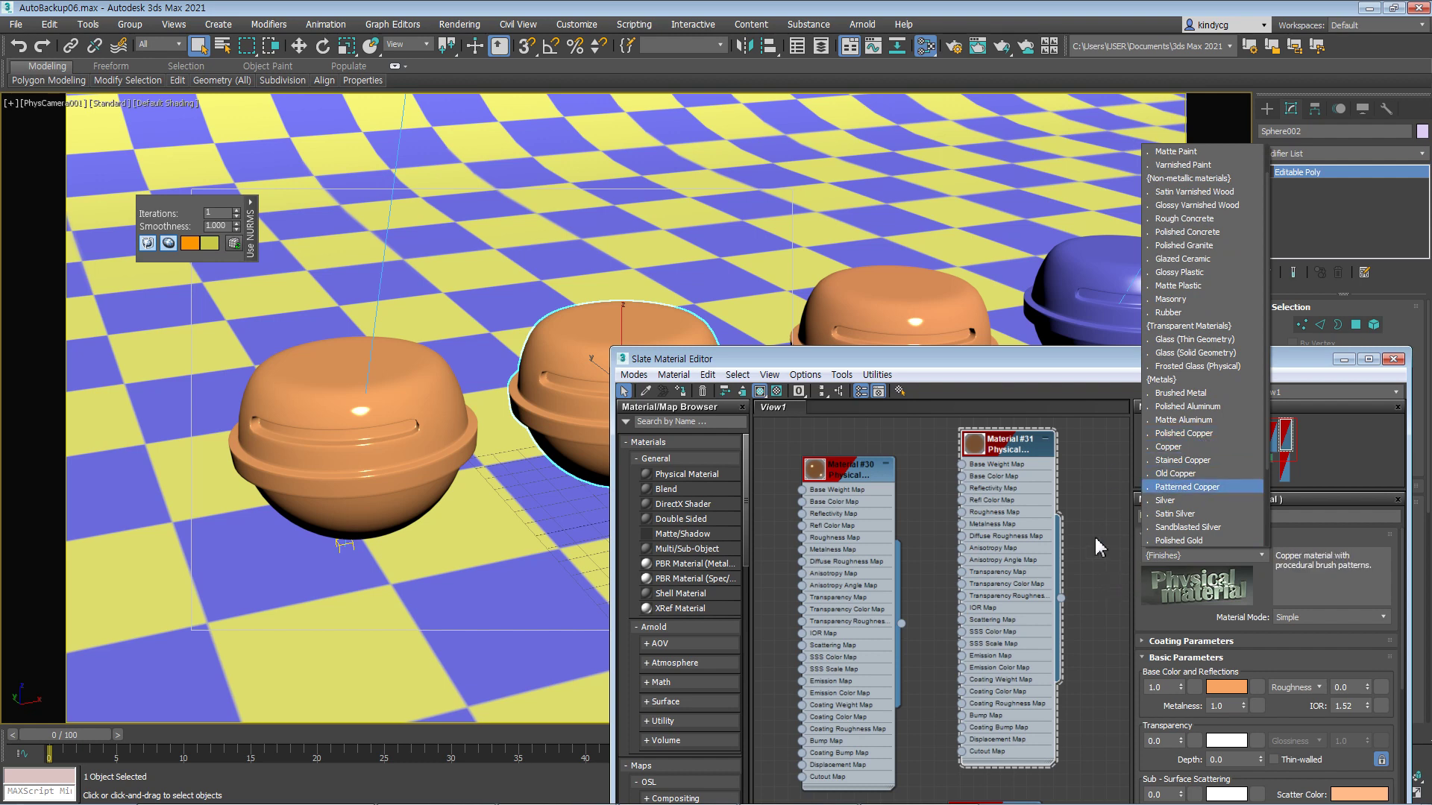
{"action": "left_click", "coordinate": [1188, 487]}
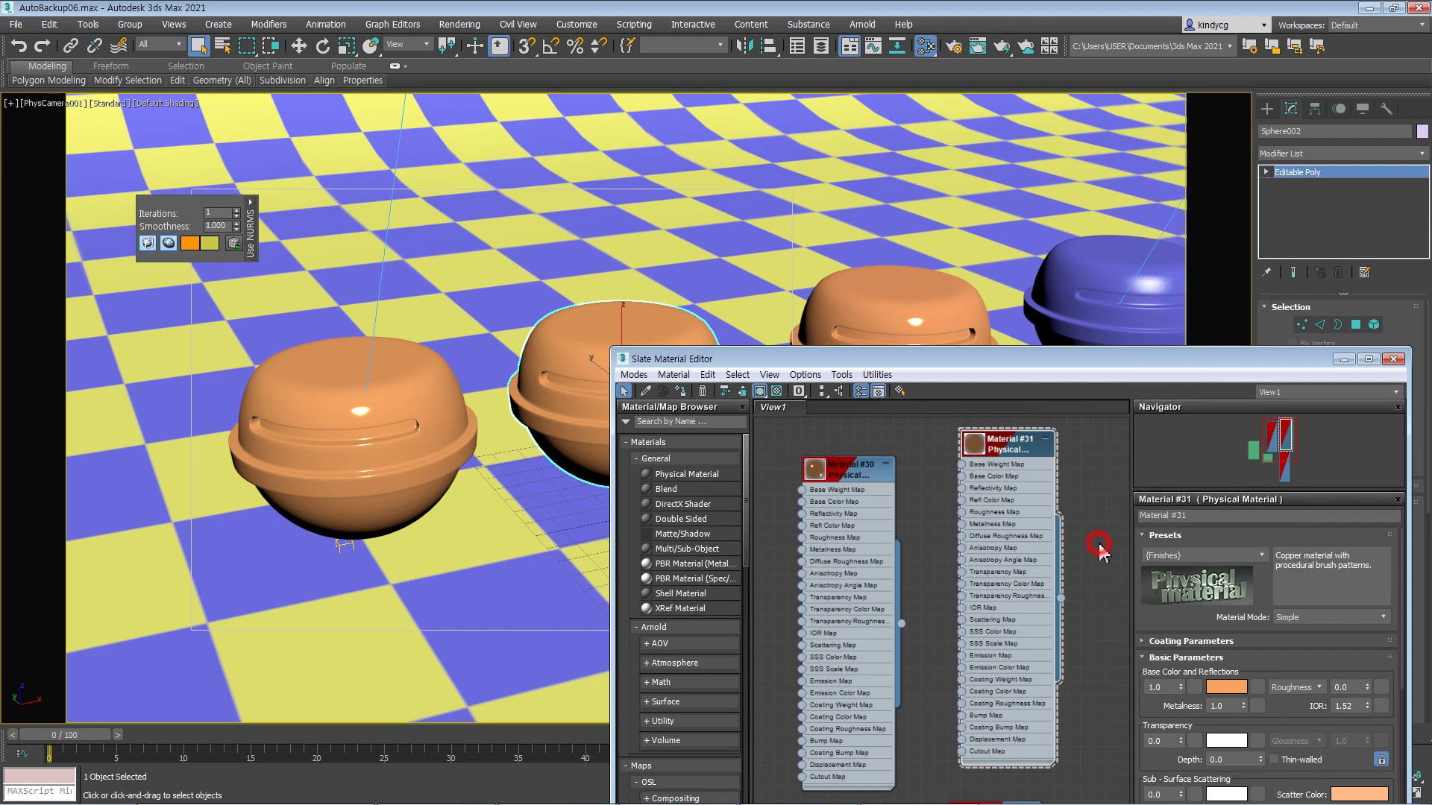
- Bring up the rendered frame window and widen the render region on both sides to cover the three copper balls
{"action": "left_click", "coordinate": [1344, 360]}
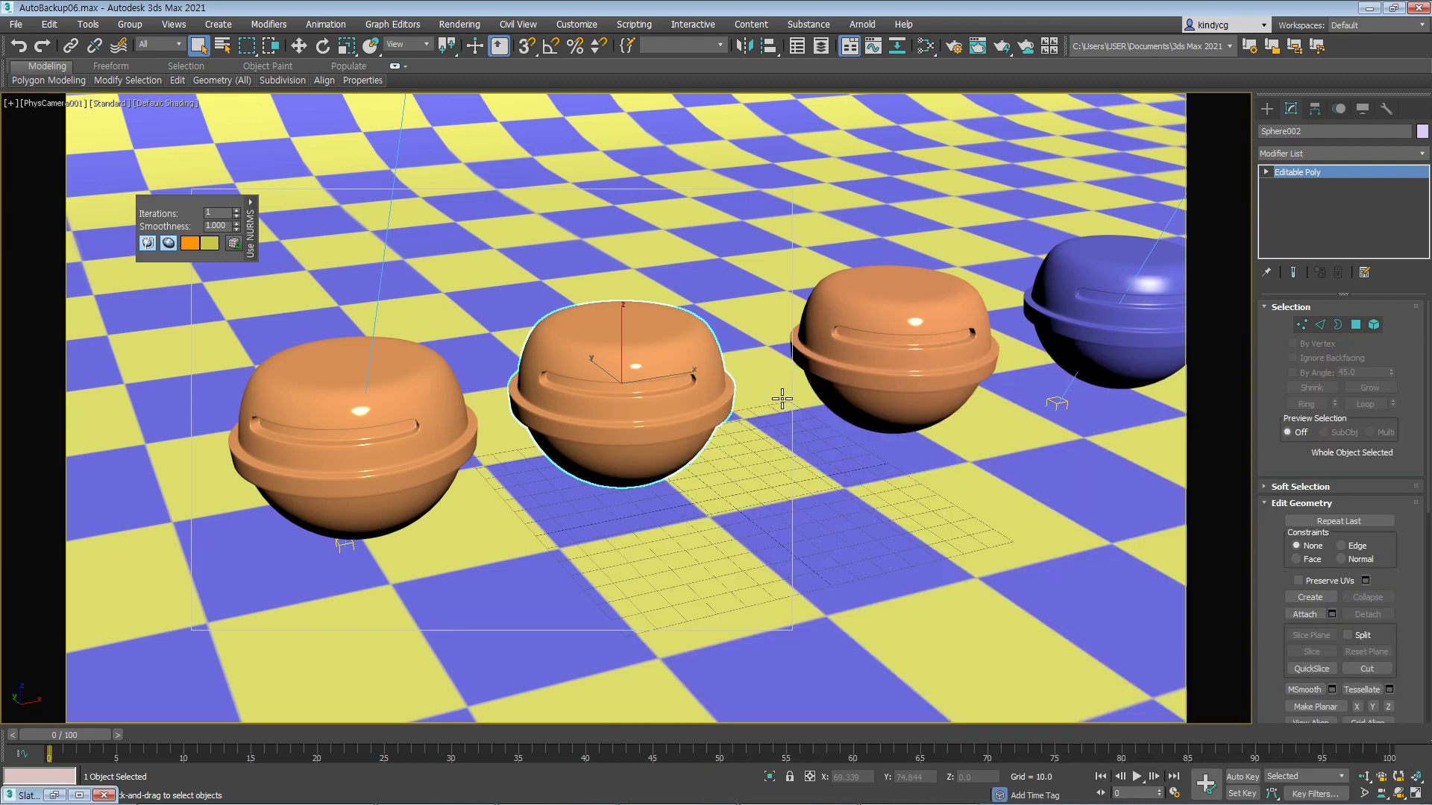
{"action": "left_click", "coordinate": [977, 46]}
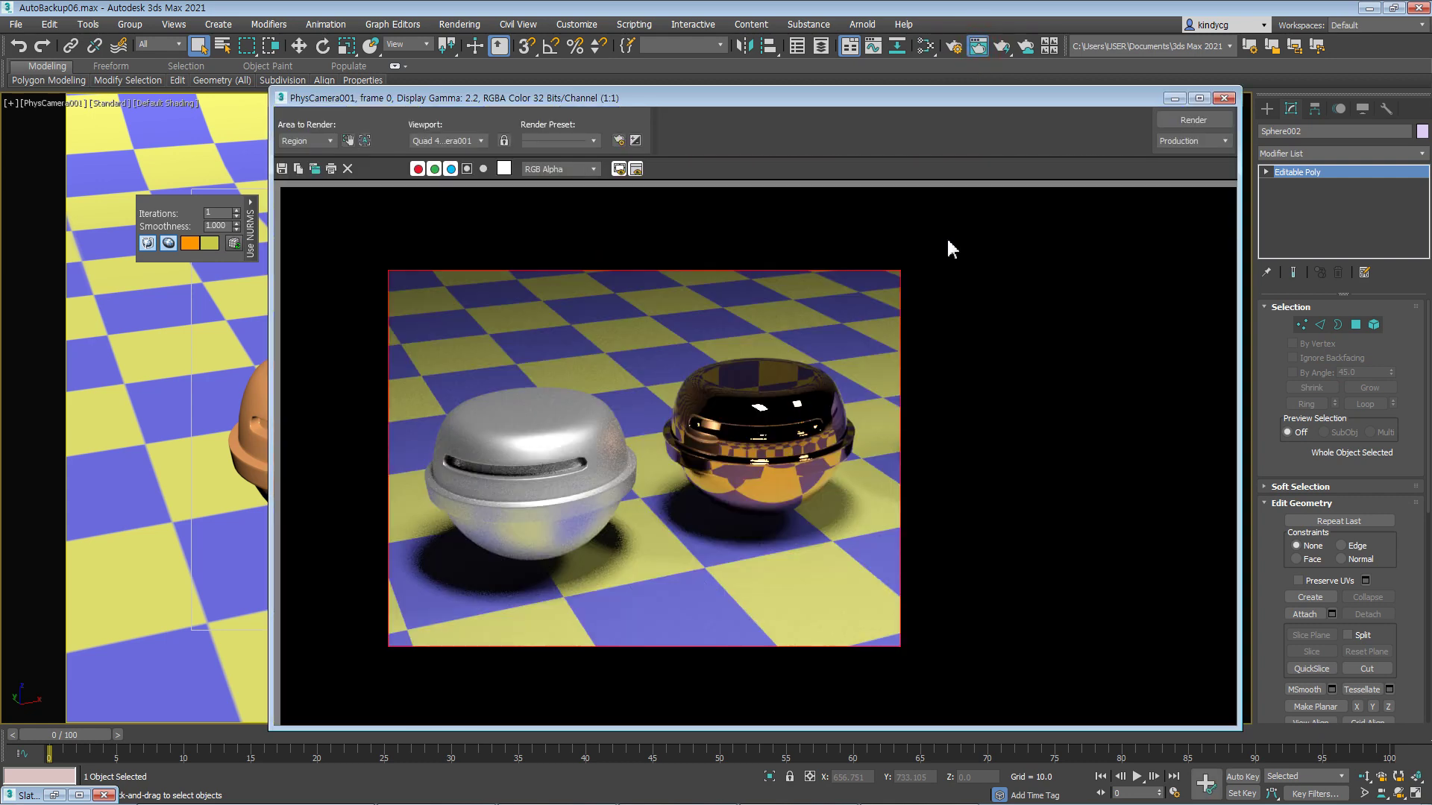
{"action": "left_click", "coordinate": [329, 141]}
{"action": "left_click", "coordinate": [309, 174]}
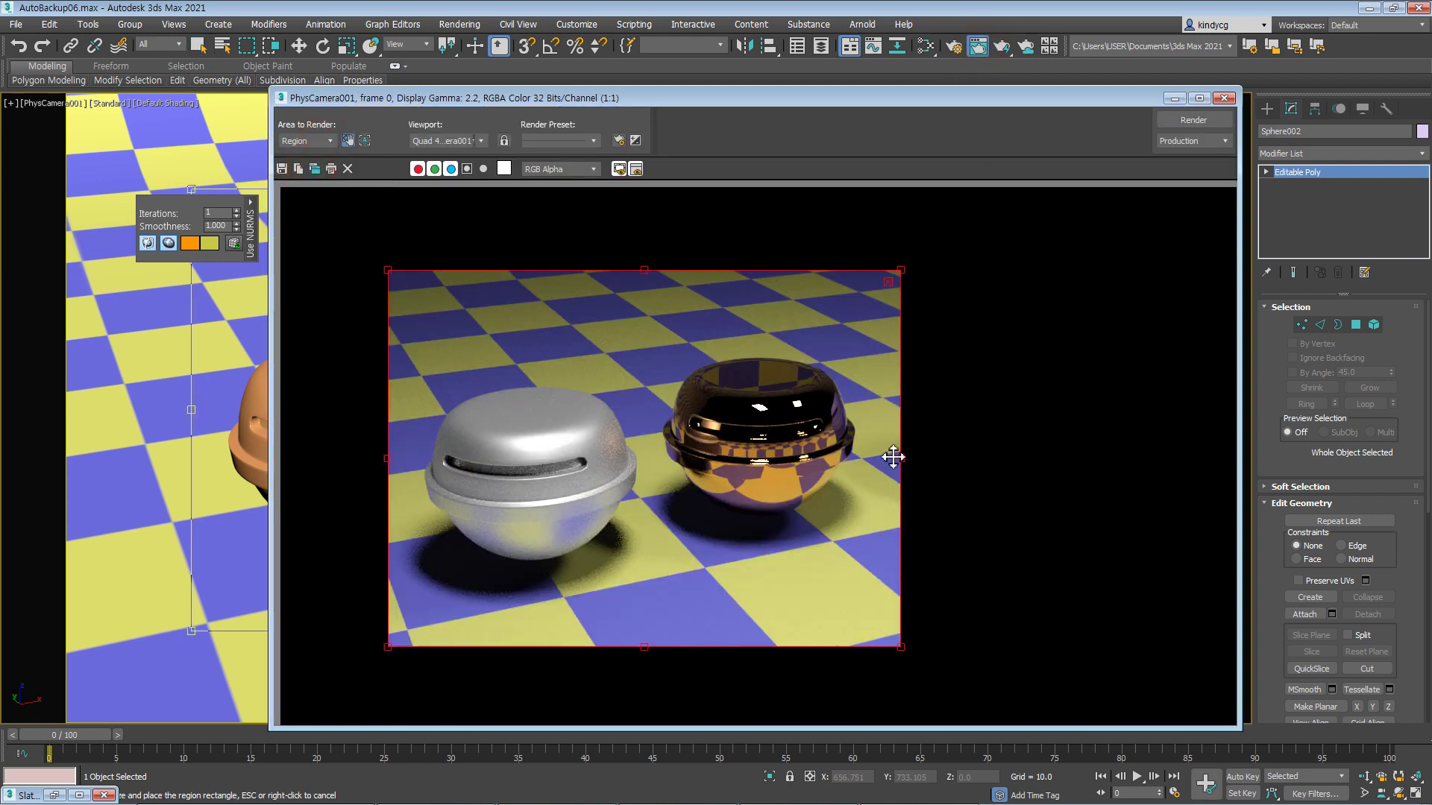
{"action": "left_click_drag", "start_coordinate": [901, 459], "coordinate": [1154, 460]}
{"action": "left_click_drag", "start_coordinate": [765, 105], "coordinate": [1038, 410]}
{"action": "left_click_drag", "start_coordinate": [190, 409], "coordinate": [156, 409]}
{"action": "left_click_drag", "start_coordinate": [1008, 428], "coordinate": [570, 235]}
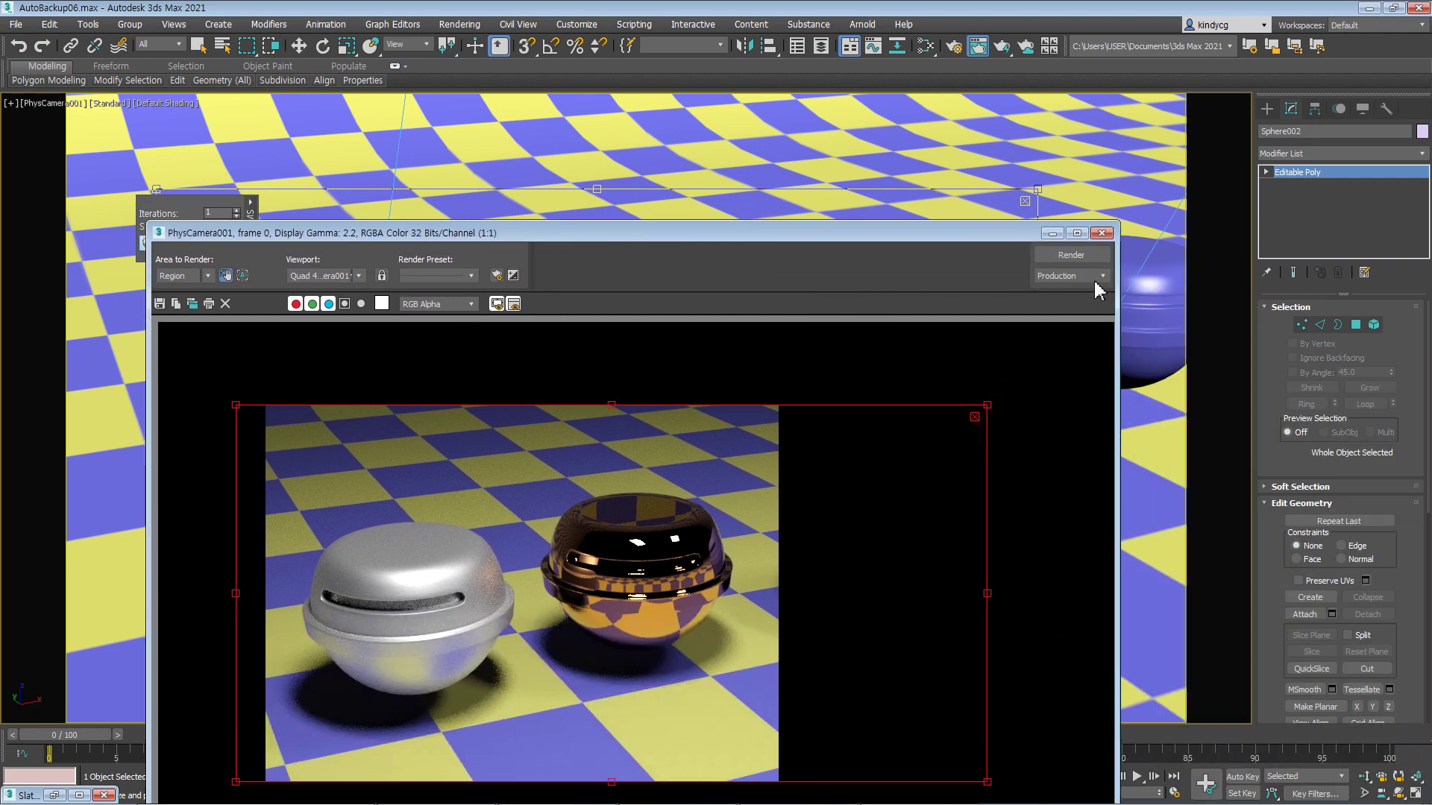
- Render the widened region of the camera view and finish editing the region
{"action": "left_click", "coordinate": [1071, 255]}
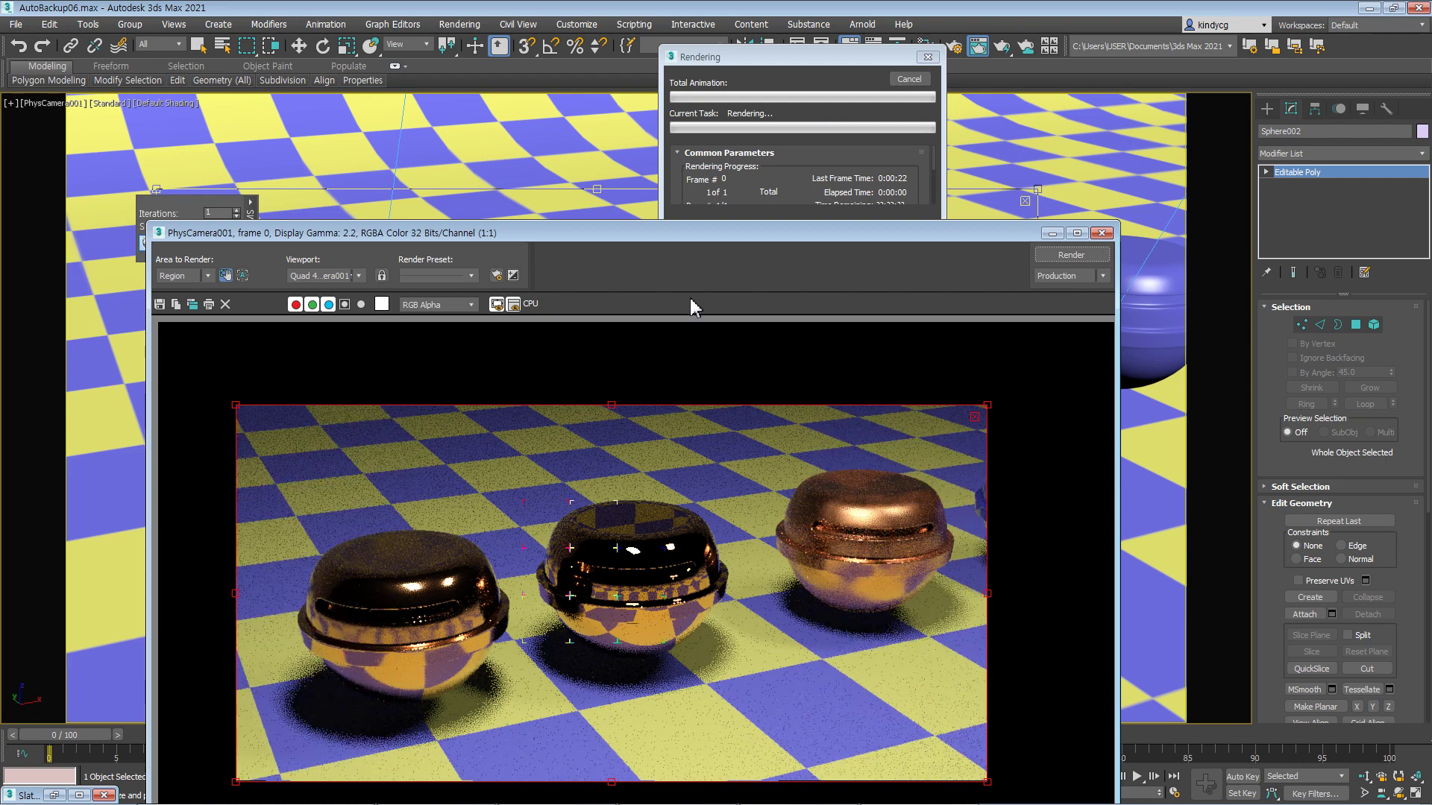
{"action": "left_click_drag", "start_coordinate": [607, 233], "coordinate": [587, 94]}
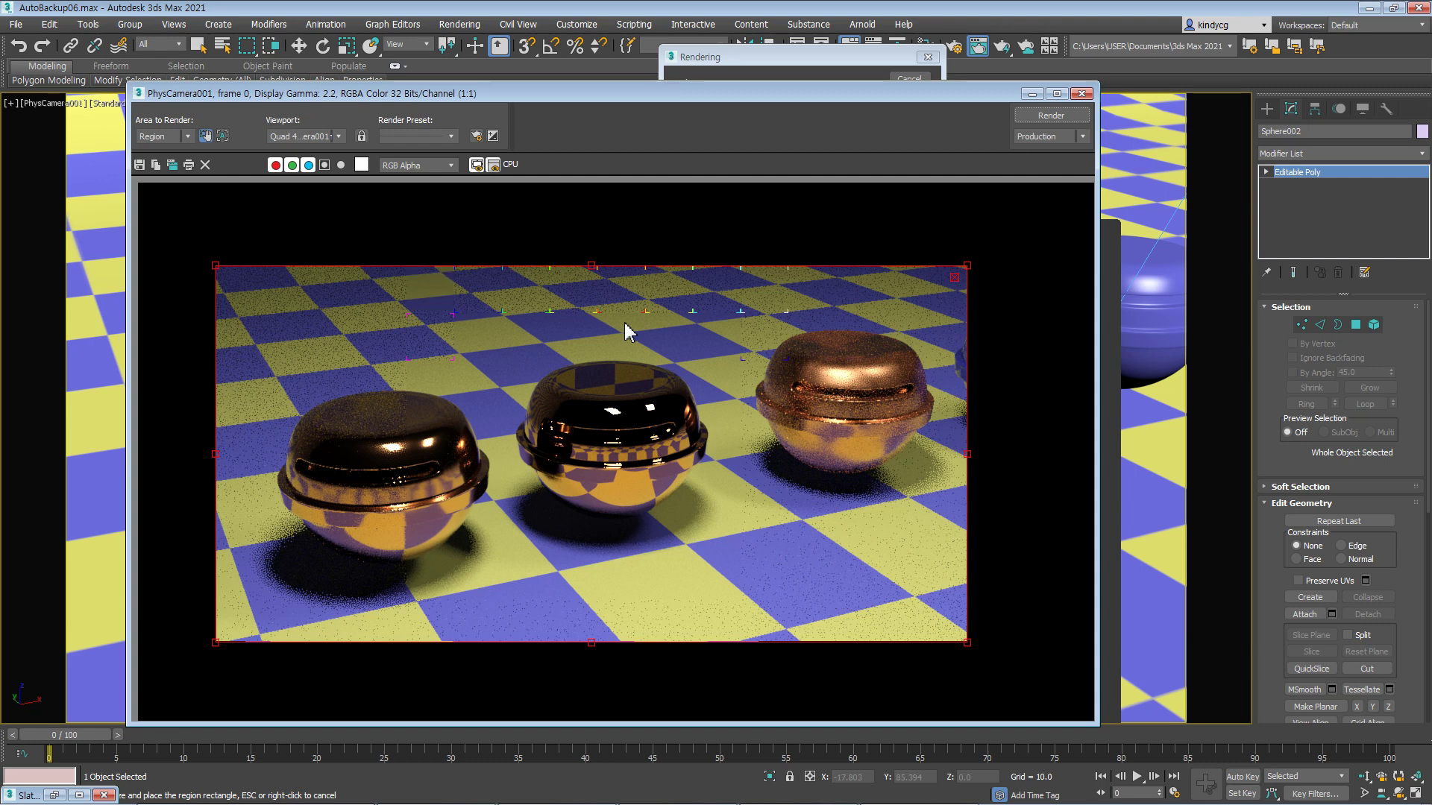
{"action": "left_click", "coordinate": [400, 458]}
{"action": "left_click", "coordinate": [621, 412]}
{"action": "left_click", "coordinate": [620, 412]}
{"action": "left_click", "coordinate": [616, 432]}
{"action": "left_click", "coordinate": [388, 462]}
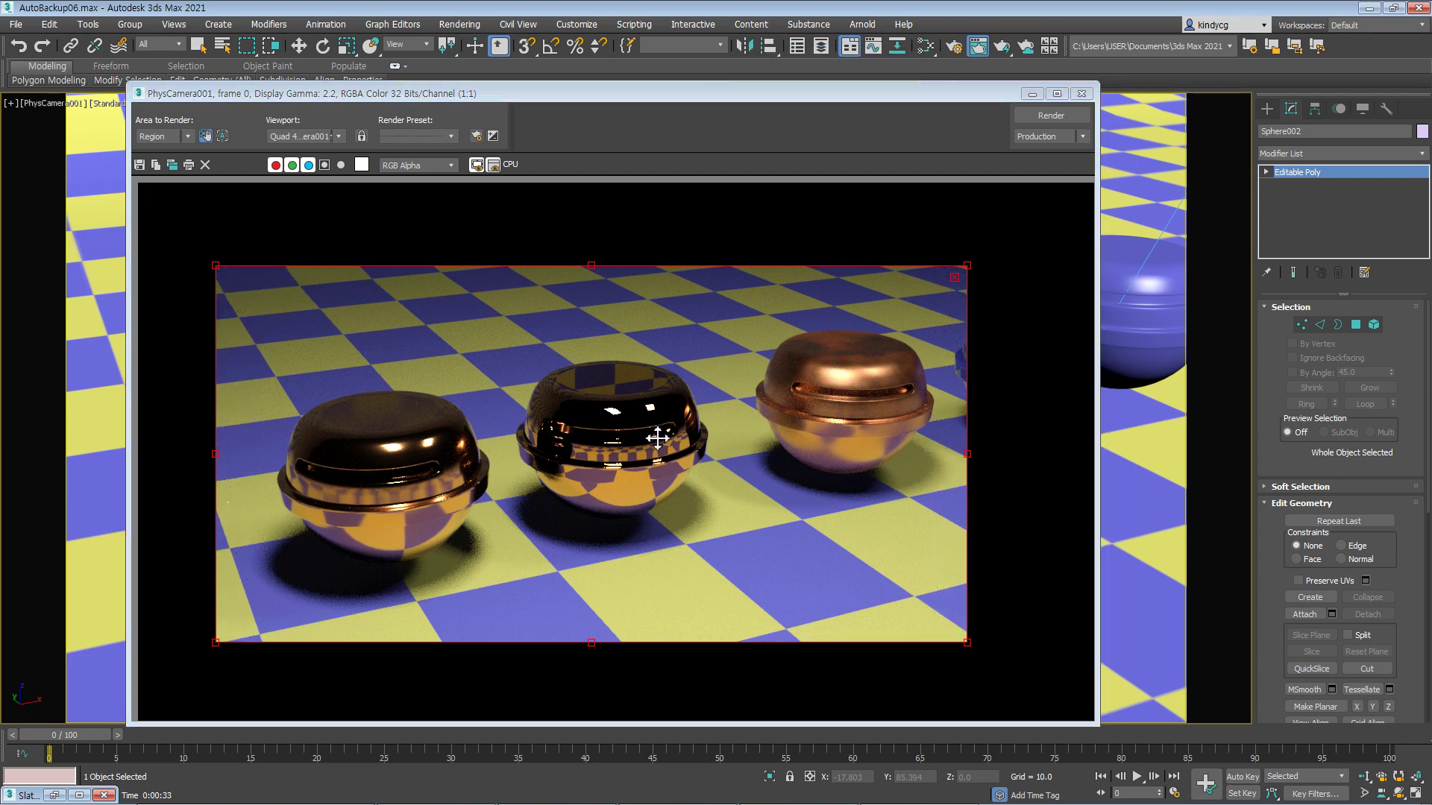
{"action": "left_click", "coordinate": [395, 452]}
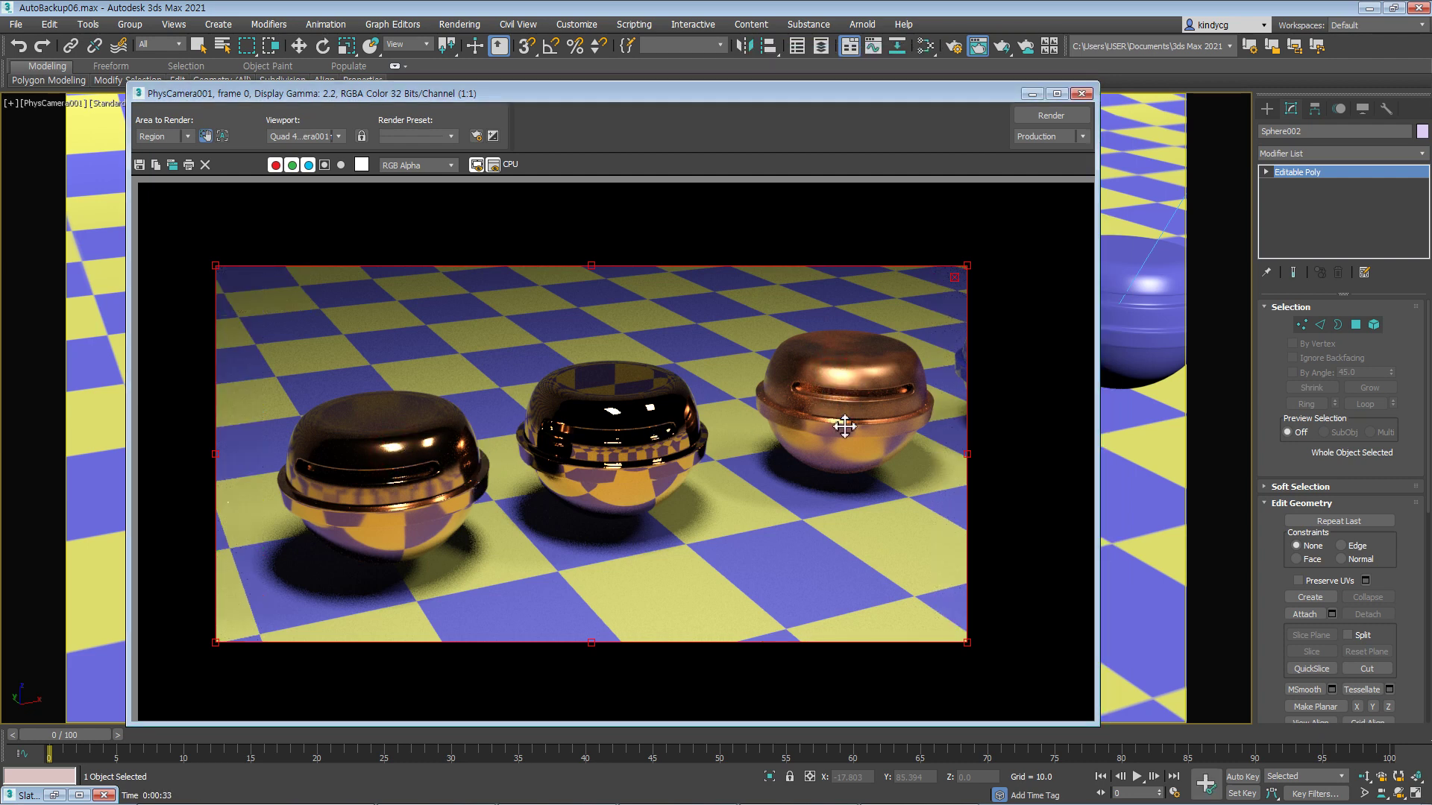
{"action": "left_click", "coordinate": [954, 279]}
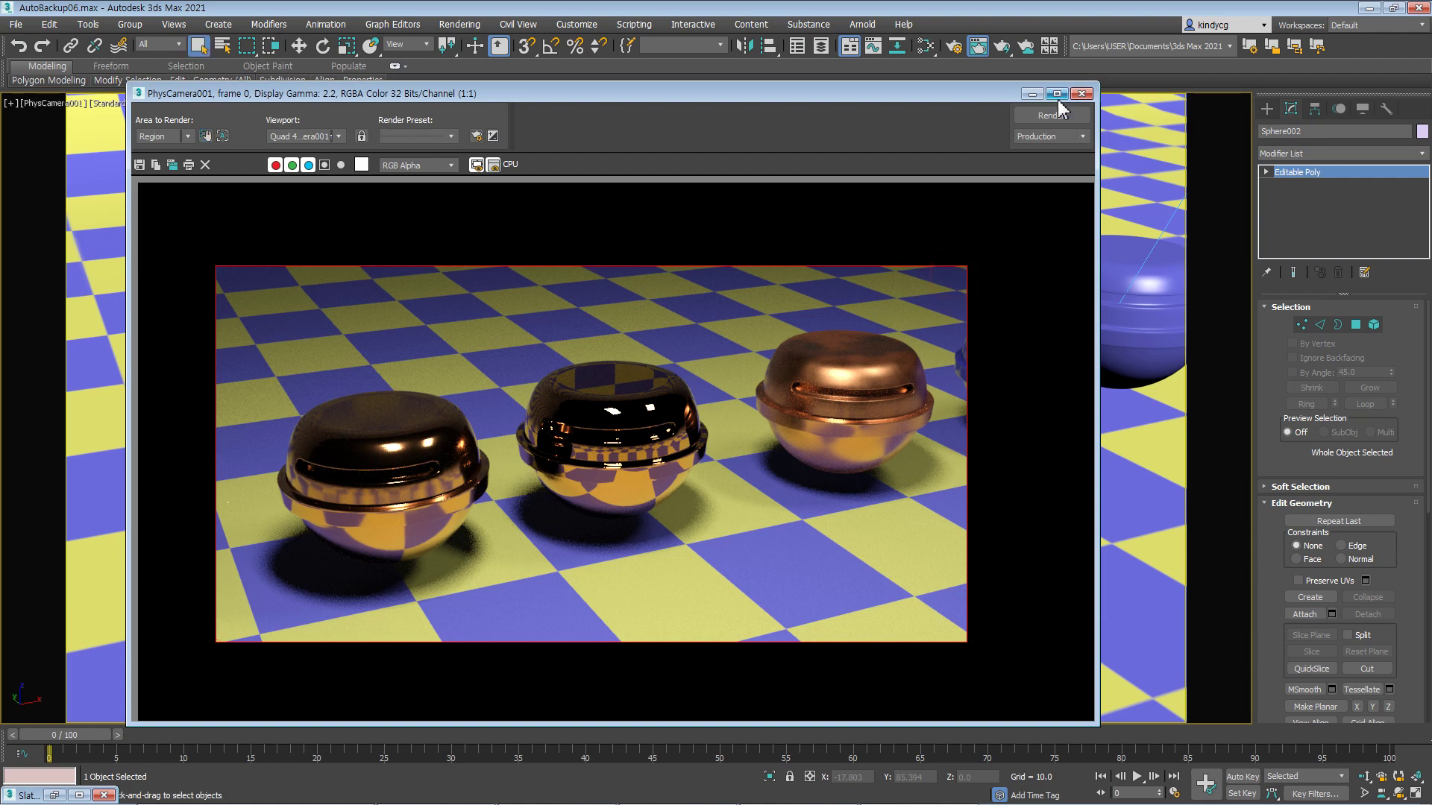
- Enlarge the rendered image to examine and compare the reflections on the three copper balls
{"action": "left_click", "coordinate": [1056, 94]}
{"action": "scroll", "coordinate": [561, 488], "scroll_direction": "up", "scroll_amount": 1}
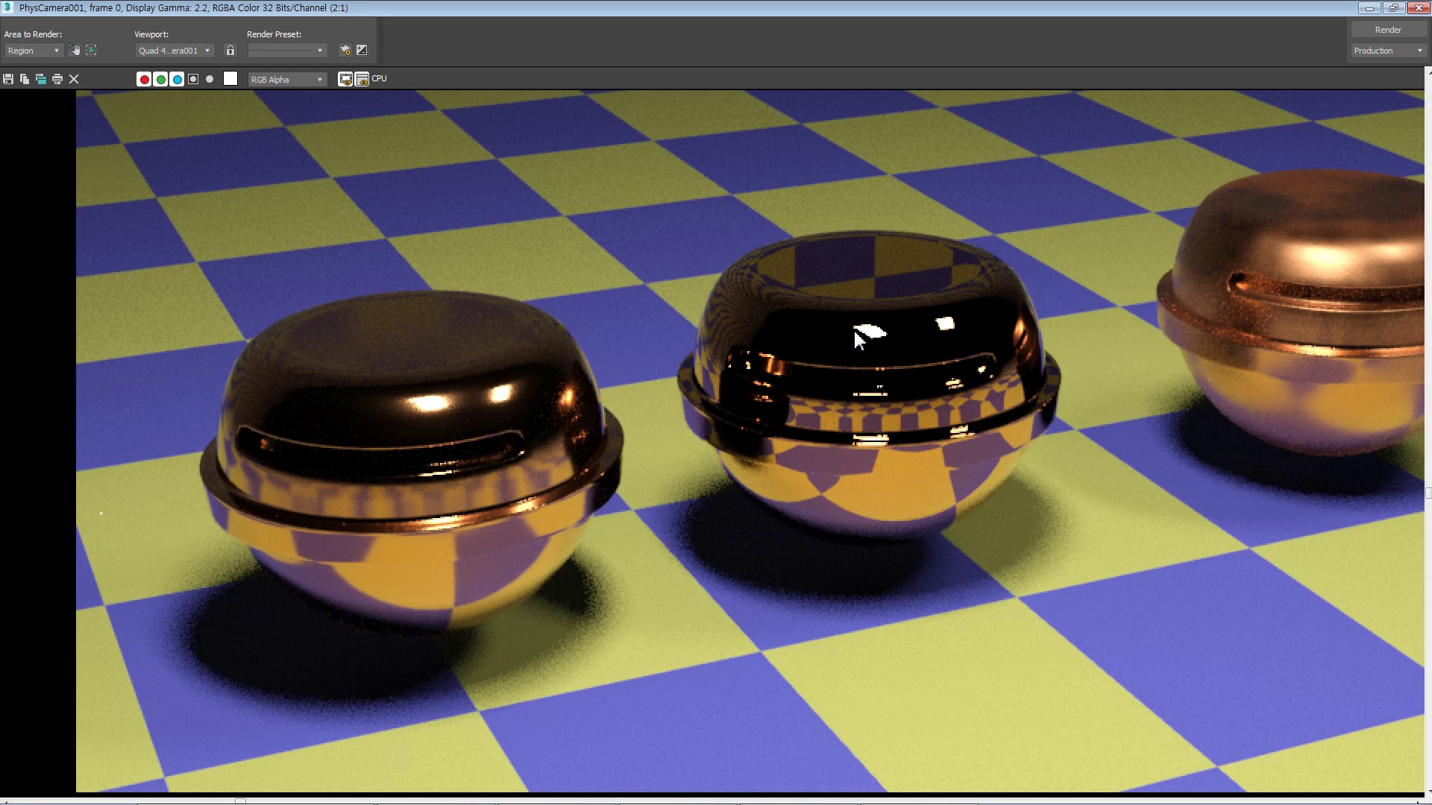
{"action": "middle_click_drag", "start_coordinate": [1007, 381], "coordinate": [895, 382]}
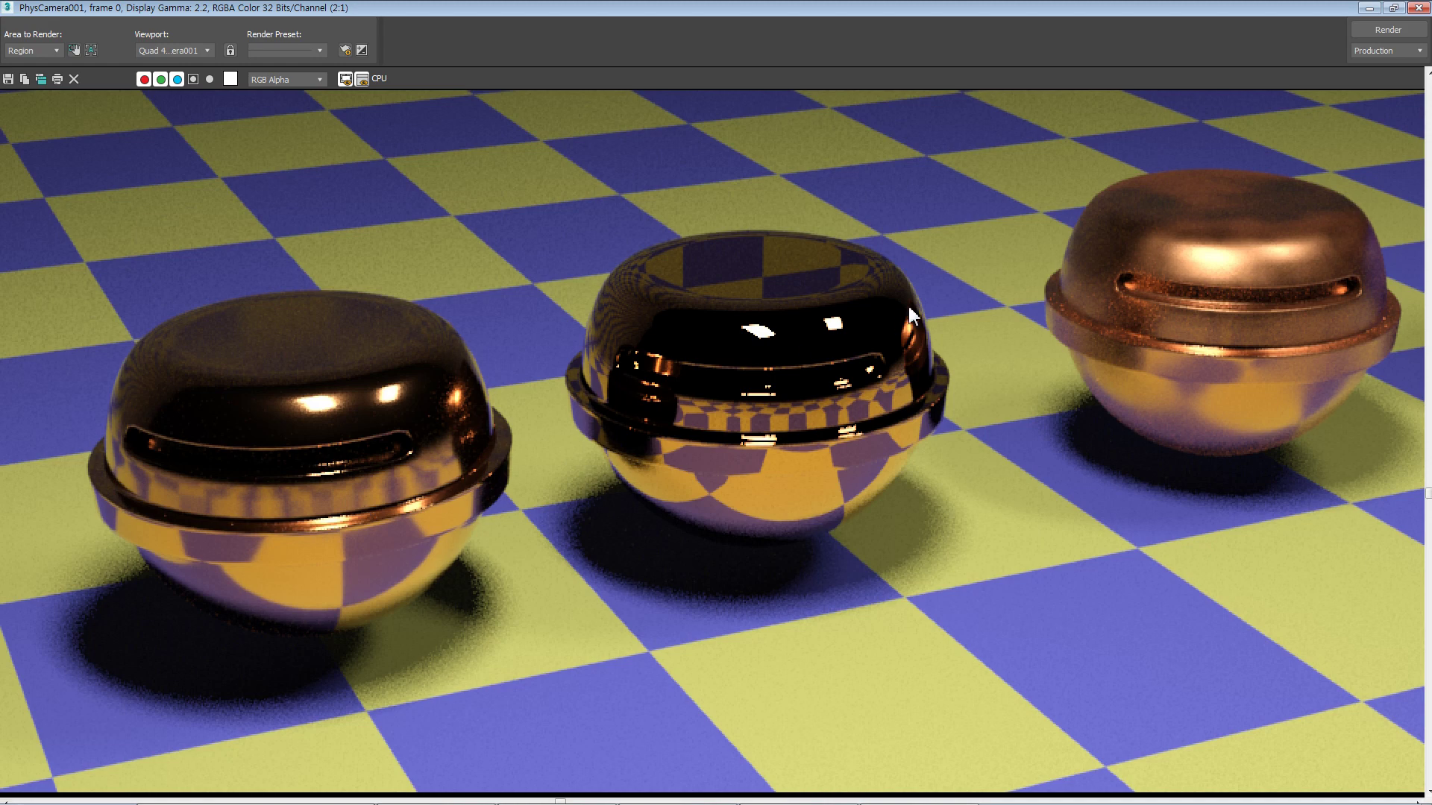
{"action": "left_click", "coordinate": [1396, 9]}
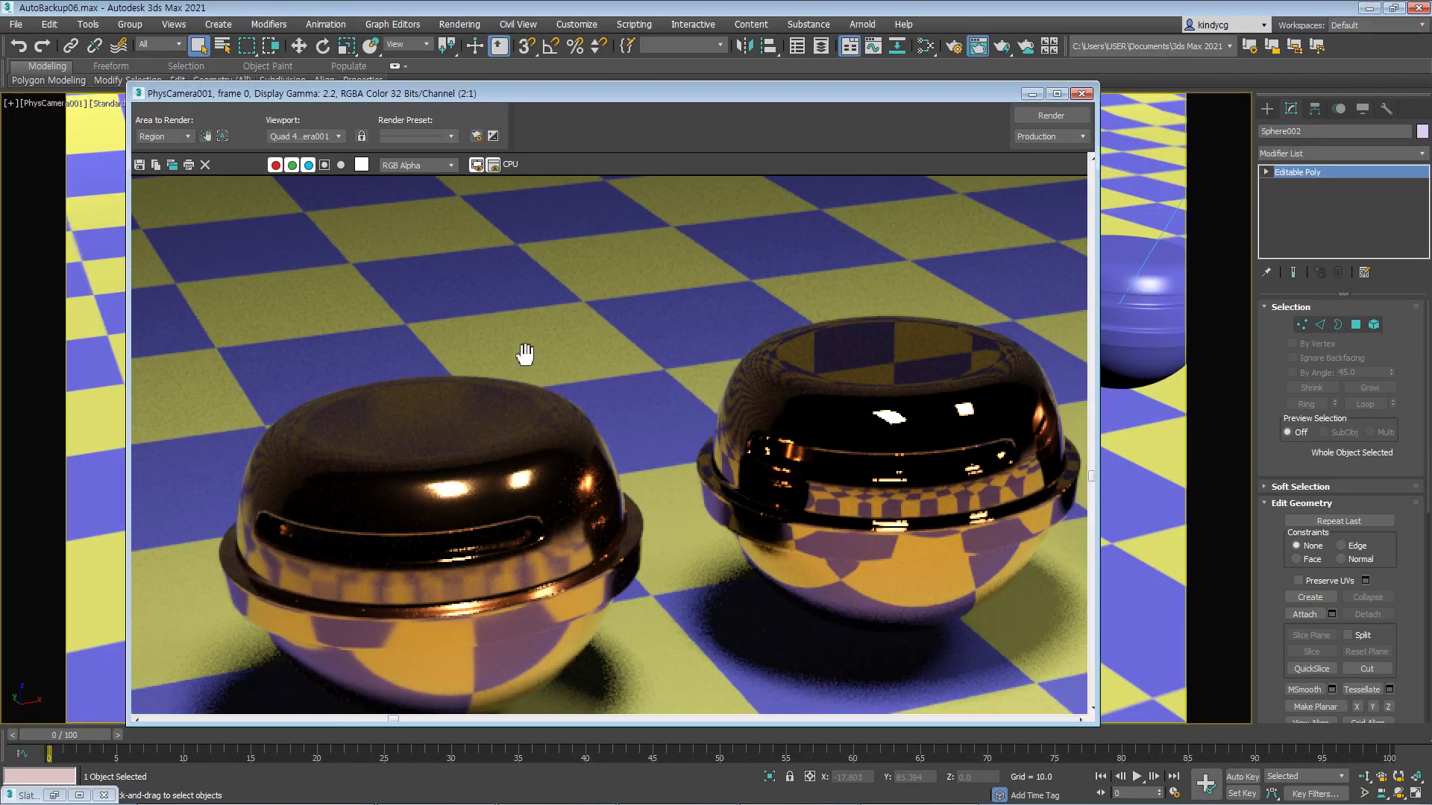
{"action": "scroll", "coordinate": [697, 446], "scroll_direction": "down", "scroll_amount": 2}
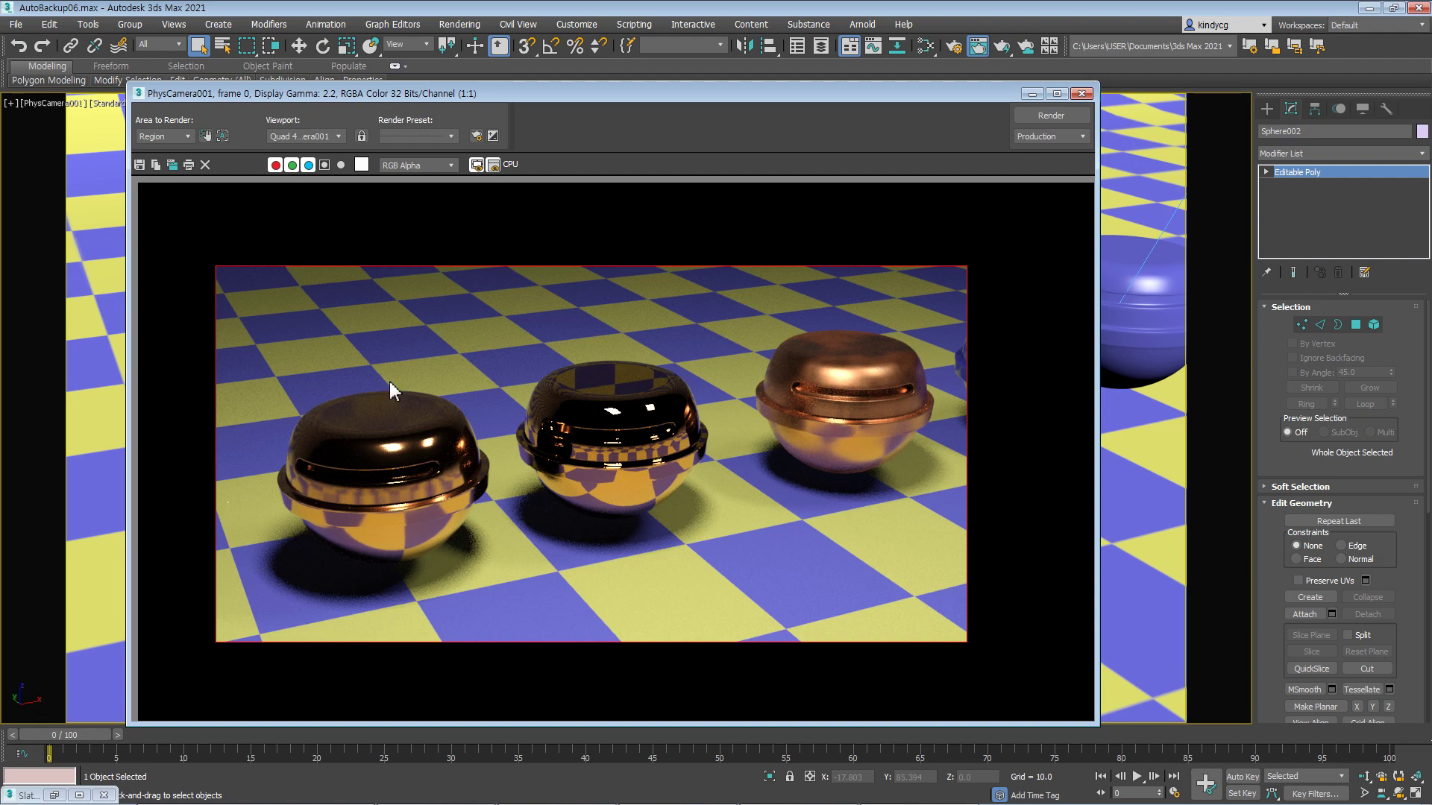
- Close the render, then select the first ball and show the parameters of Material #30
{"action": "left_click", "coordinate": [1082, 94]}
{"action": "left_click", "coordinate": [385, 440]}
{"action": "key", "text": "m"}
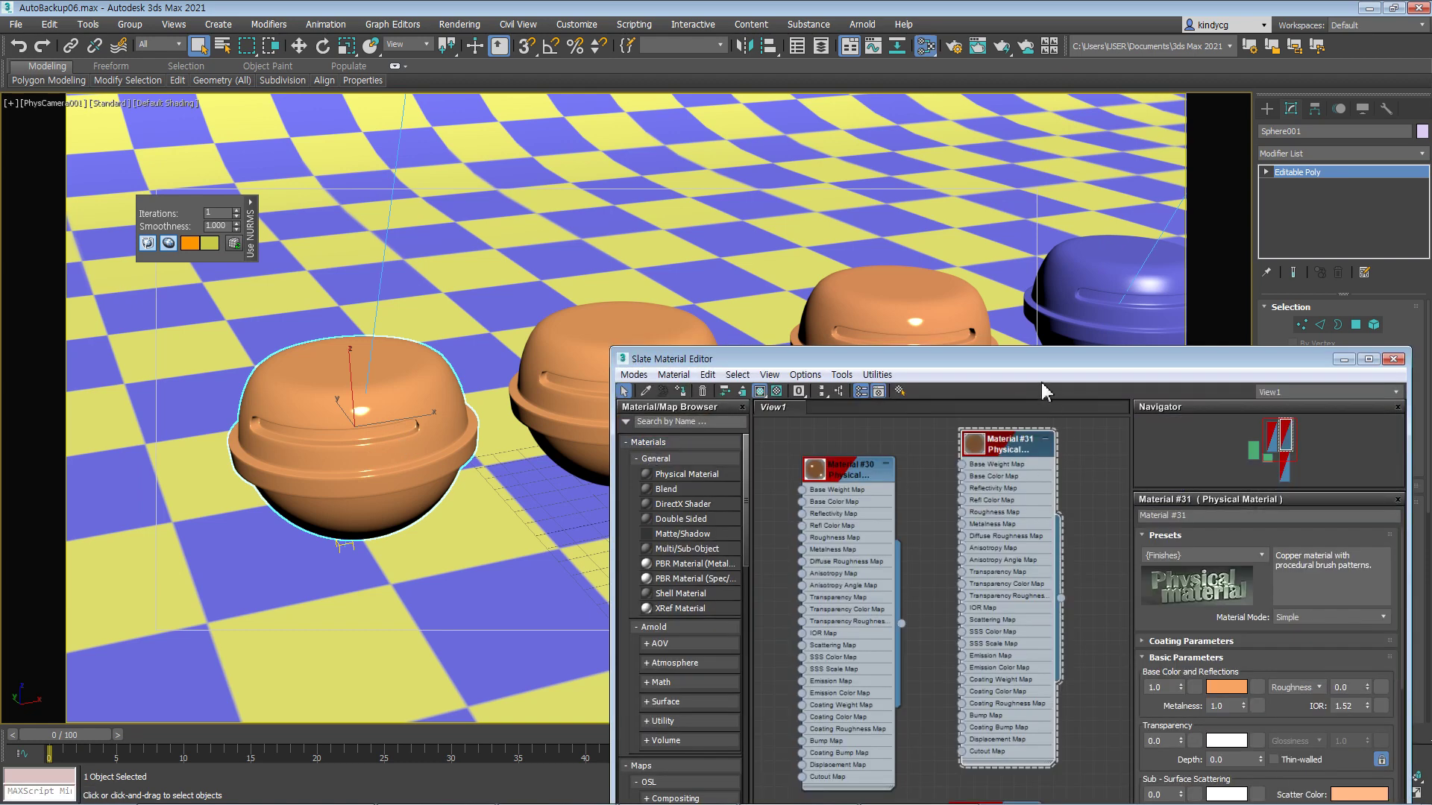
{"action": "left_click_drag", "start_coordinate": [1003, 365], "coordinate": [804, 348]}
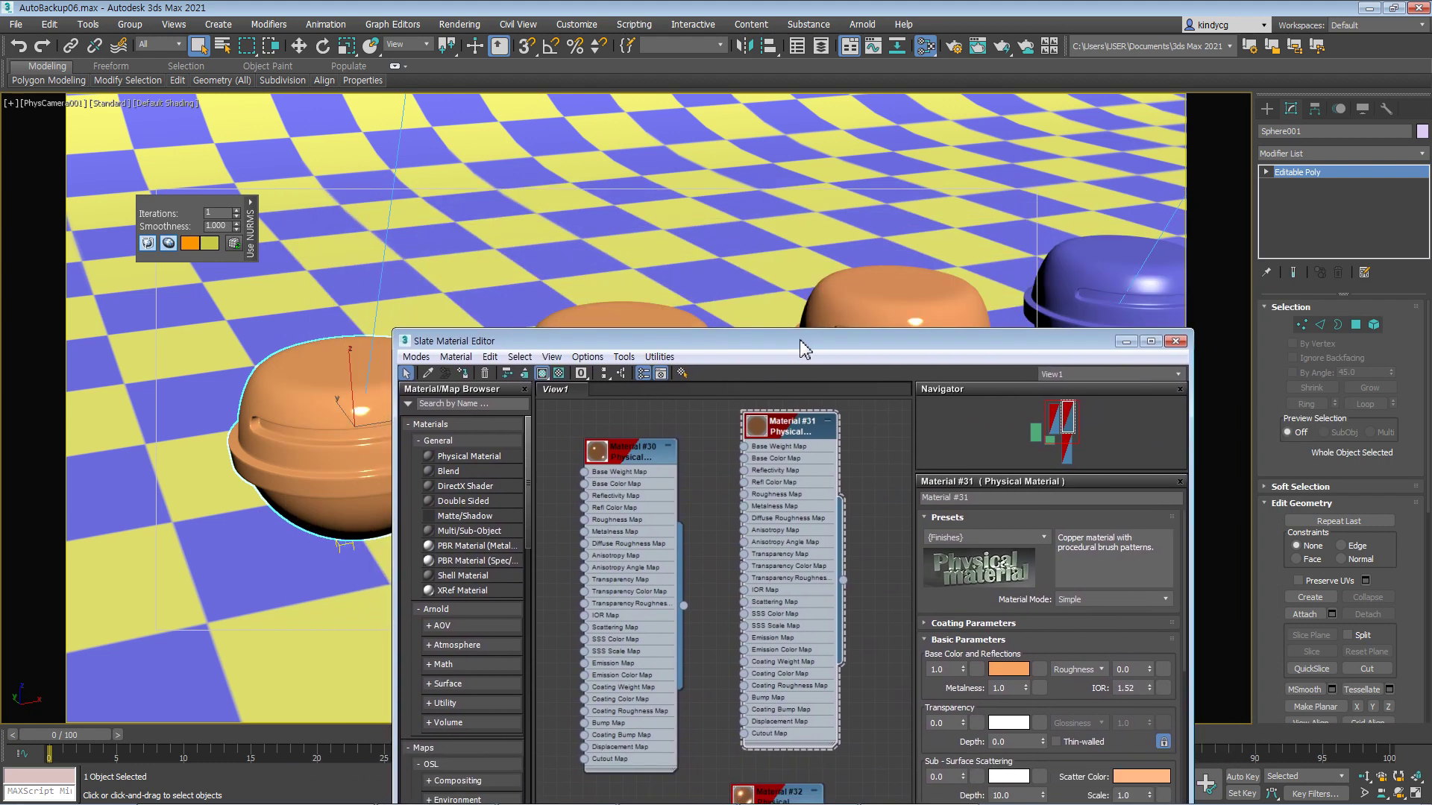
{"action": "left_click", "coordinate": [643, 460]}
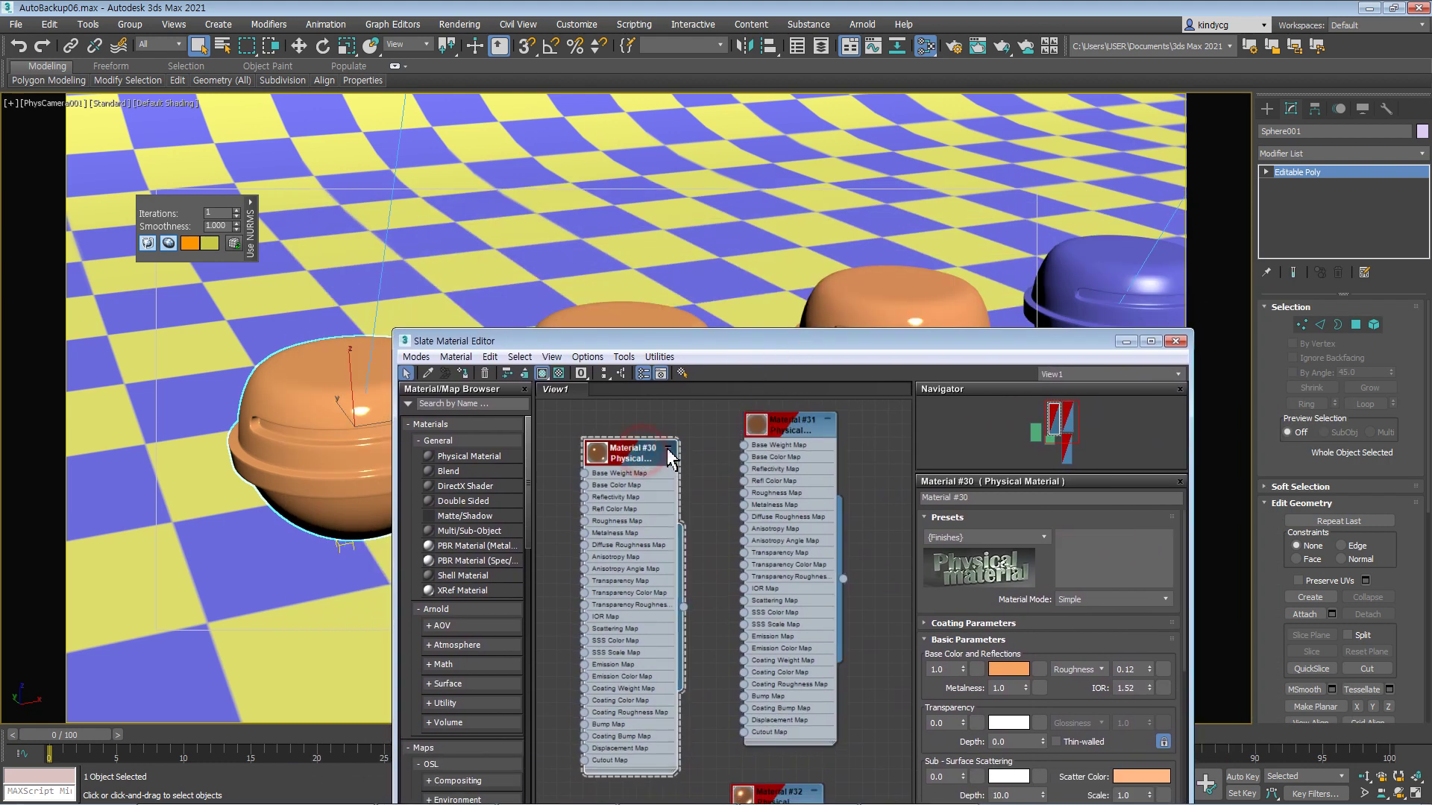
- Collapse the Material #30, #31 and #32 nodes and arrange them close together in the material graph
{"action": "left_click", "coordinate": [669, 446]}
{"action": "left_click", "coordinate": [827, 421]}
{"action": "left_click_drag", "start_coordinate": [773, 798], "coordinate": [772, 519]}
{"action": "left_click", "coordinate": [814, 513]}
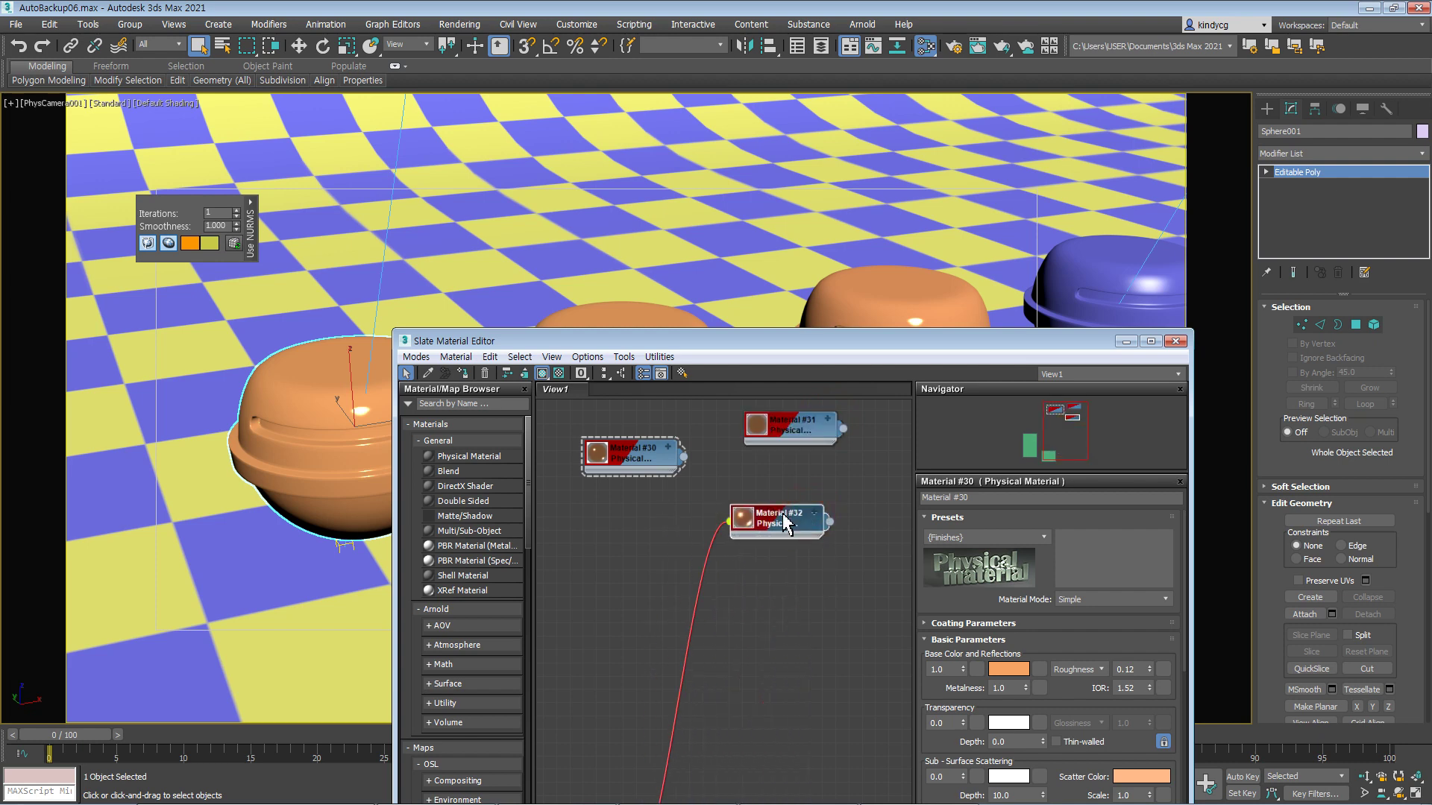
{"action": "mouse_move", "coordinate": [638, 471]}
{"action": "left_mouse_down"}
{"action": "mouse_move", "coordinate": [625, 495]}
{"action": "mouse_move", "coordinate": [642, 479]}
{"action": "left_mouse_up"}
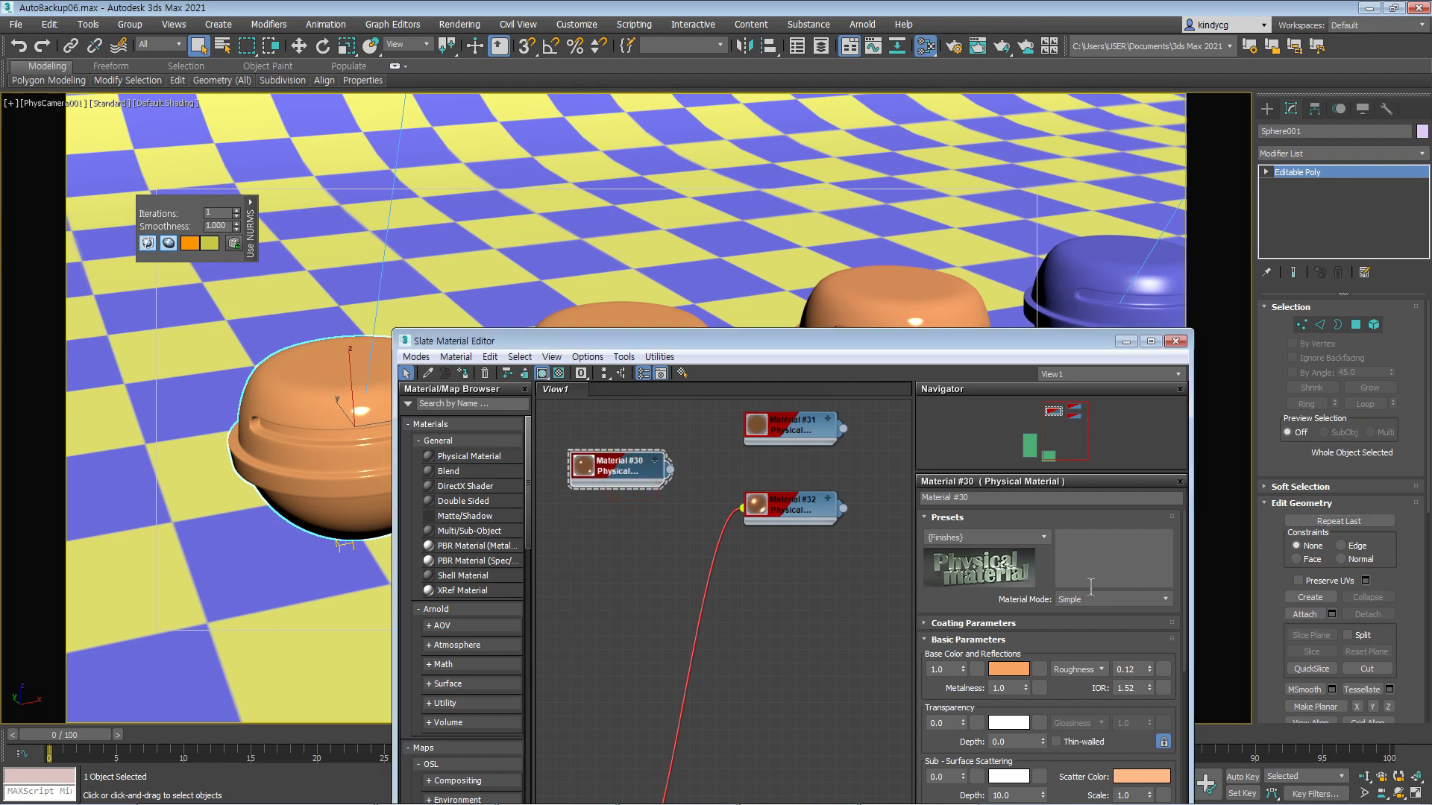
- Apply the Old Copper preset to Material #30 and move the material editor clear of the first two balls
{"action": "left_click", "coordinate": [1036, 543]}
{"action": "scroll", "coordinate": [1000, 499], "scroll_direction": "down", "scroll_amount": 3}
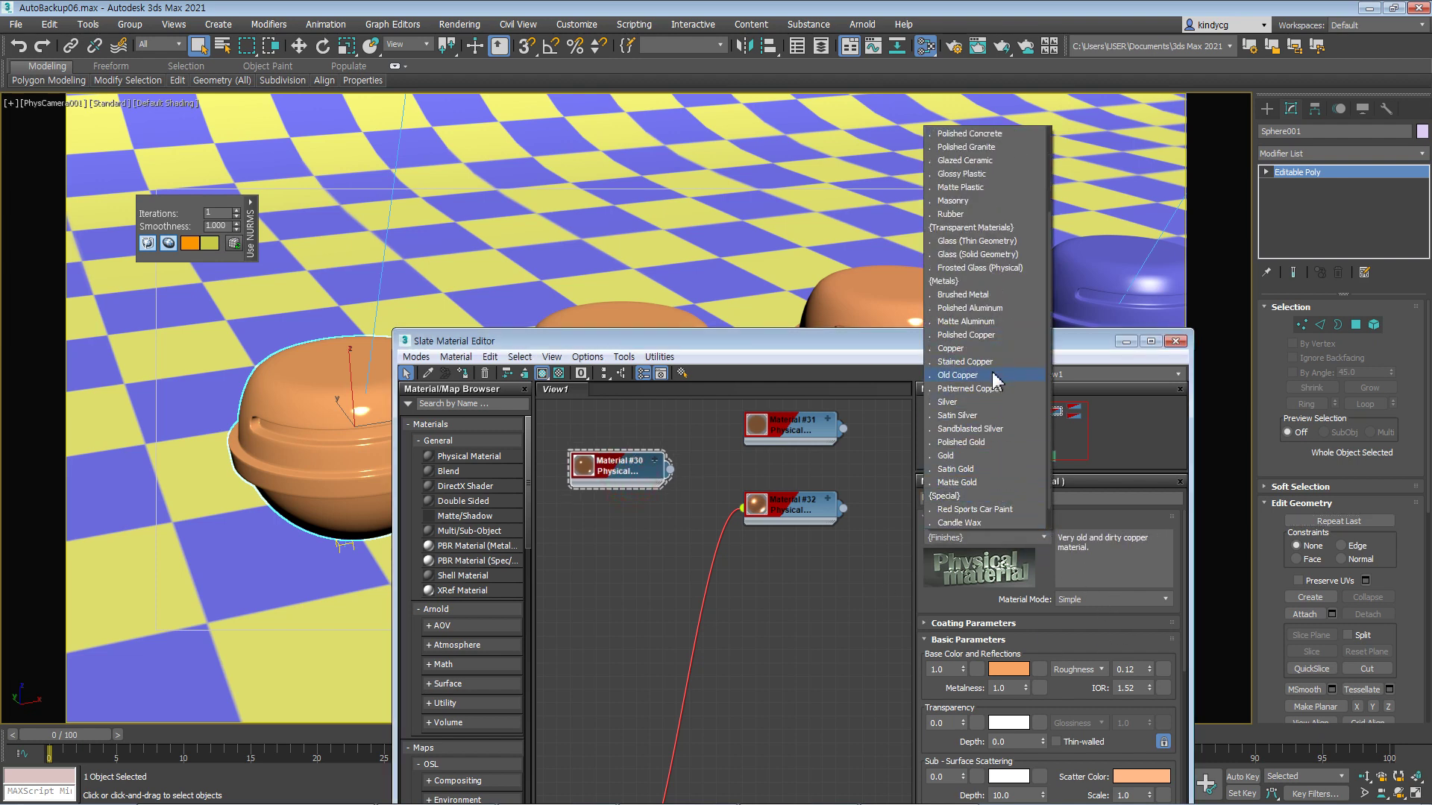
{"action": "left_click", "coordinate": [977, 376]}
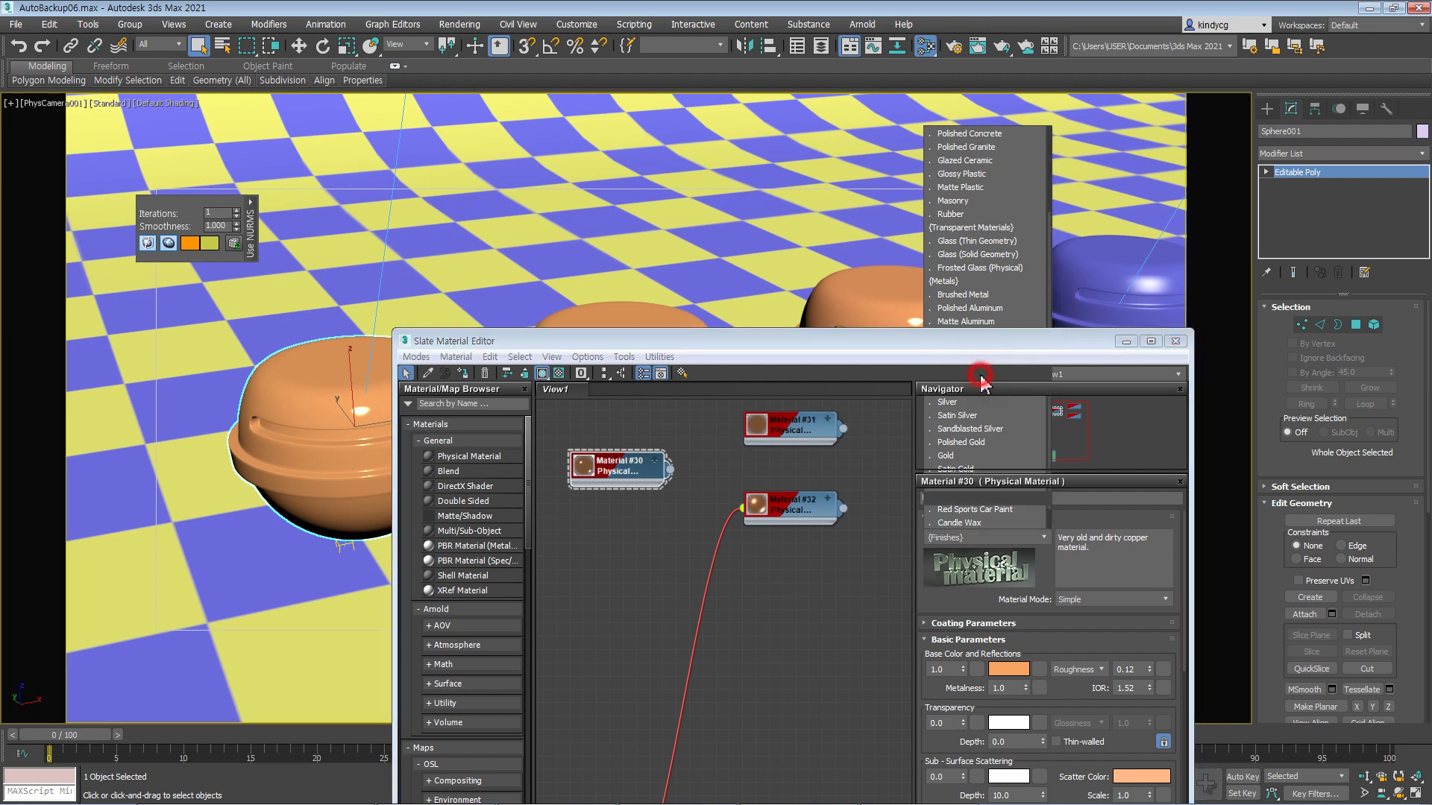
{"action": "left_click_drag", "start_coordinate": [522, 341], "coordinate": [776, 365]}
- Select the second ball, apply the Patterned Copper preset to Material #31, and review and dismiss the Arnold render messages
{"action": "left_click", "coordinate": [624, 399]}
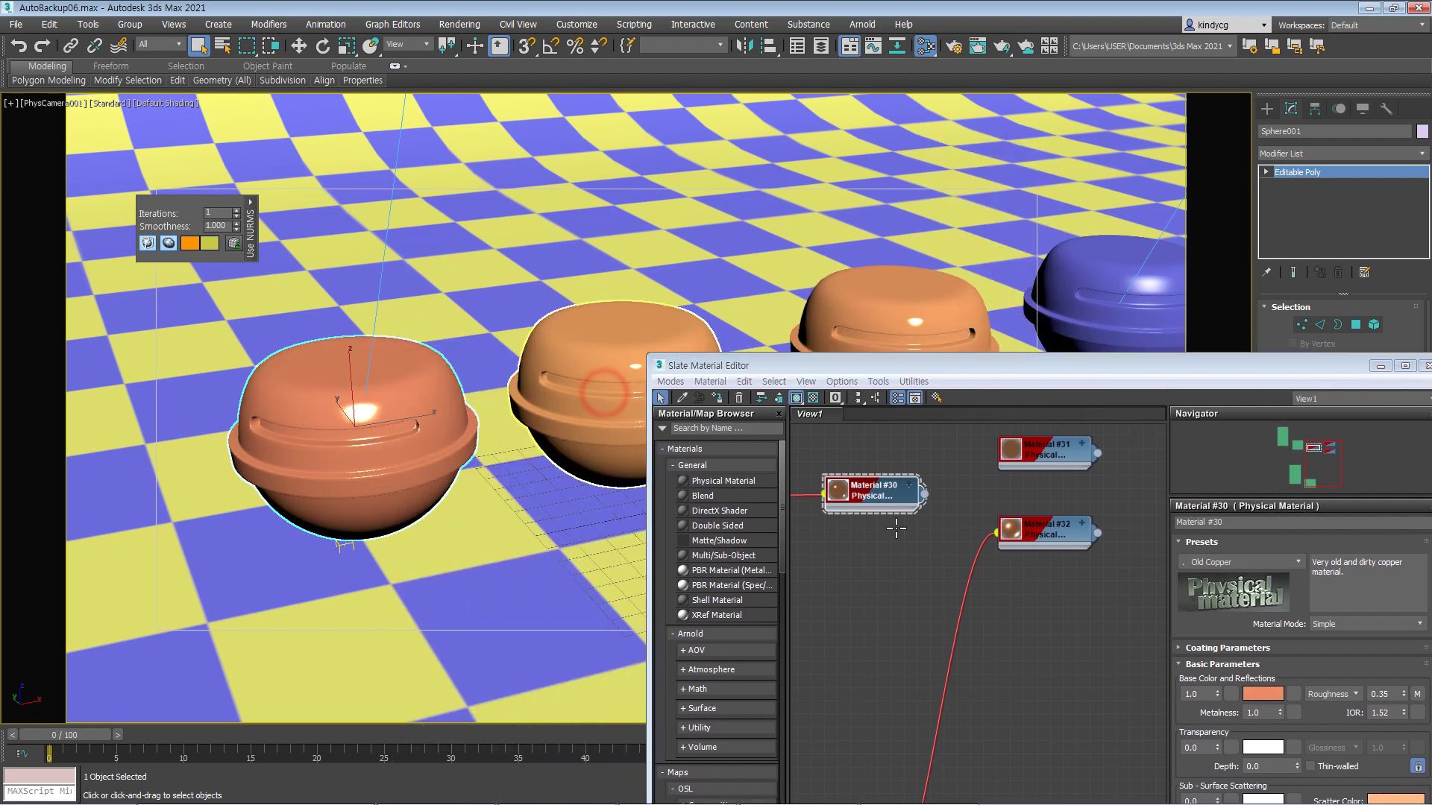
{"action": "double_click", "coordinate": [1050, 456]}
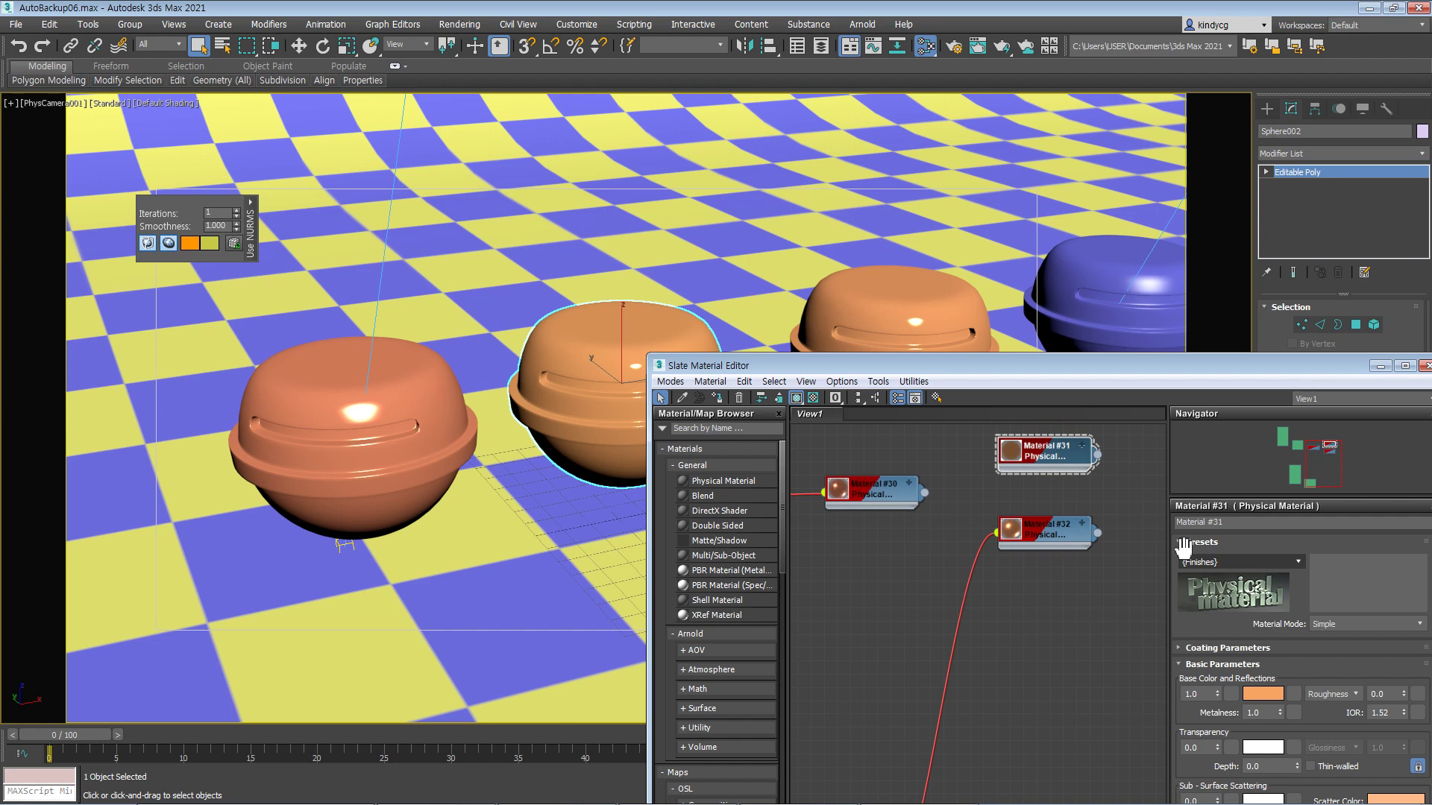
{"action": "left_click", "coordinate": [1271, 563]}
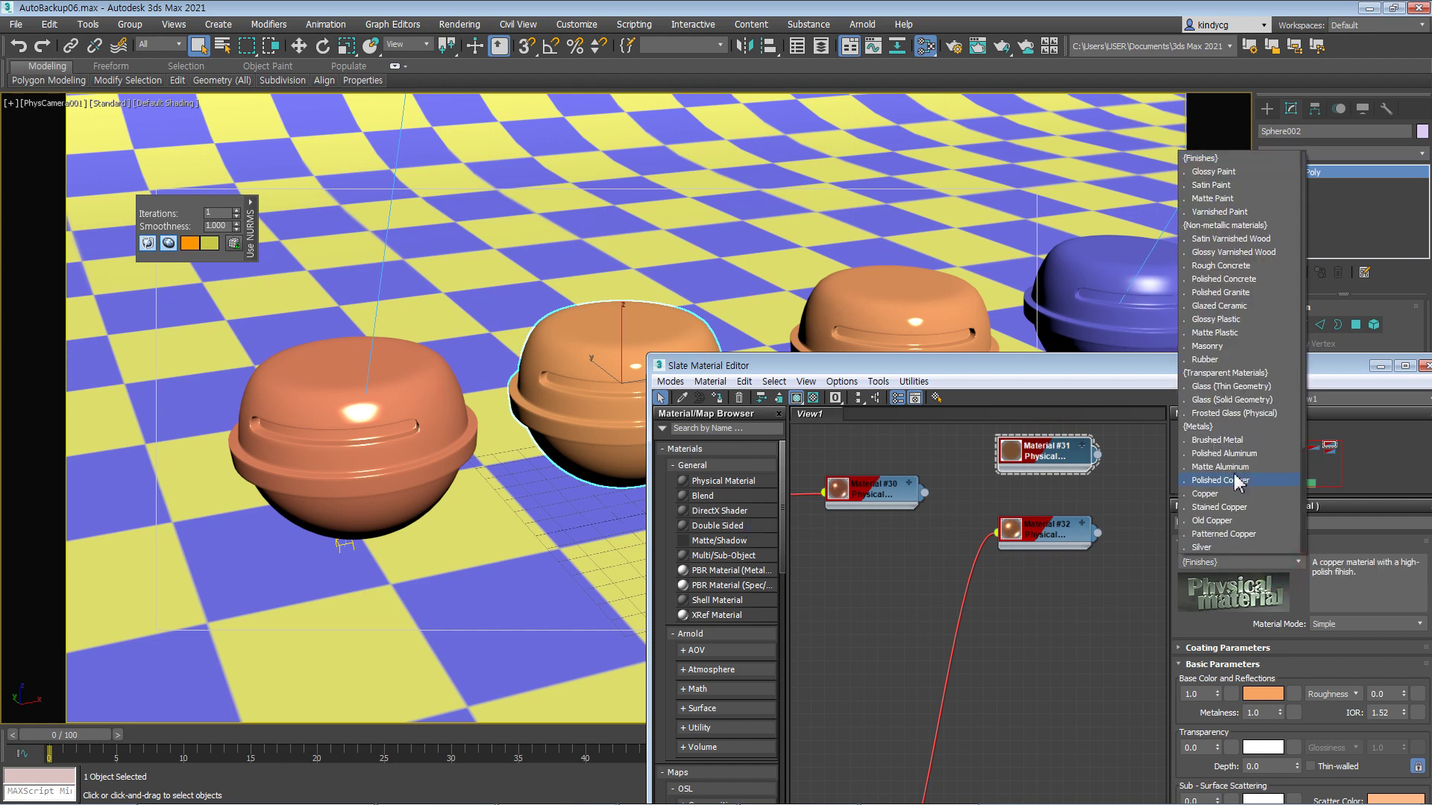
{"action": "scroll", "coordinate": [1238, 395], "scroll_direction": "down", "scroll_amount": 2}
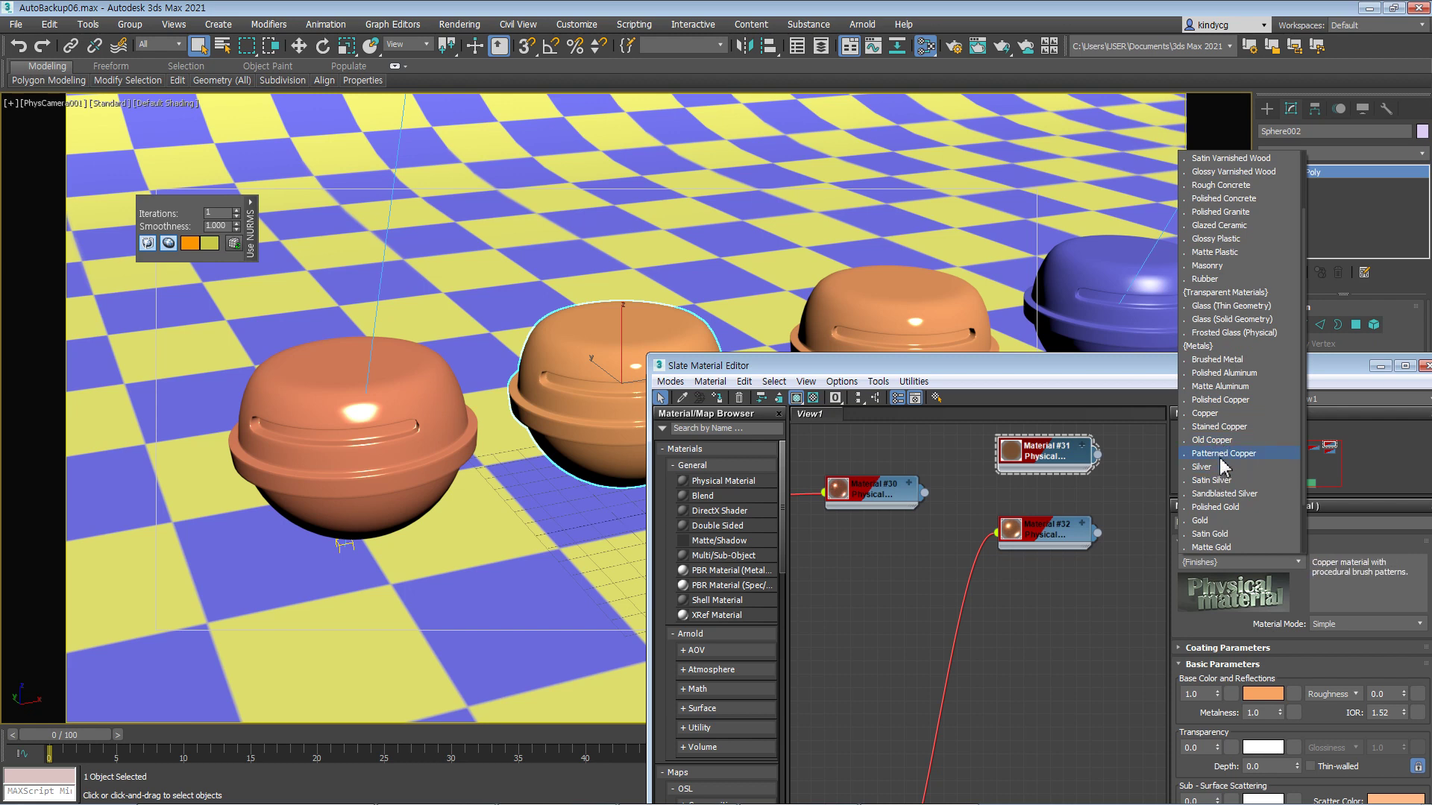
{"action": "left_click", "coordinate": [1221, 456]}
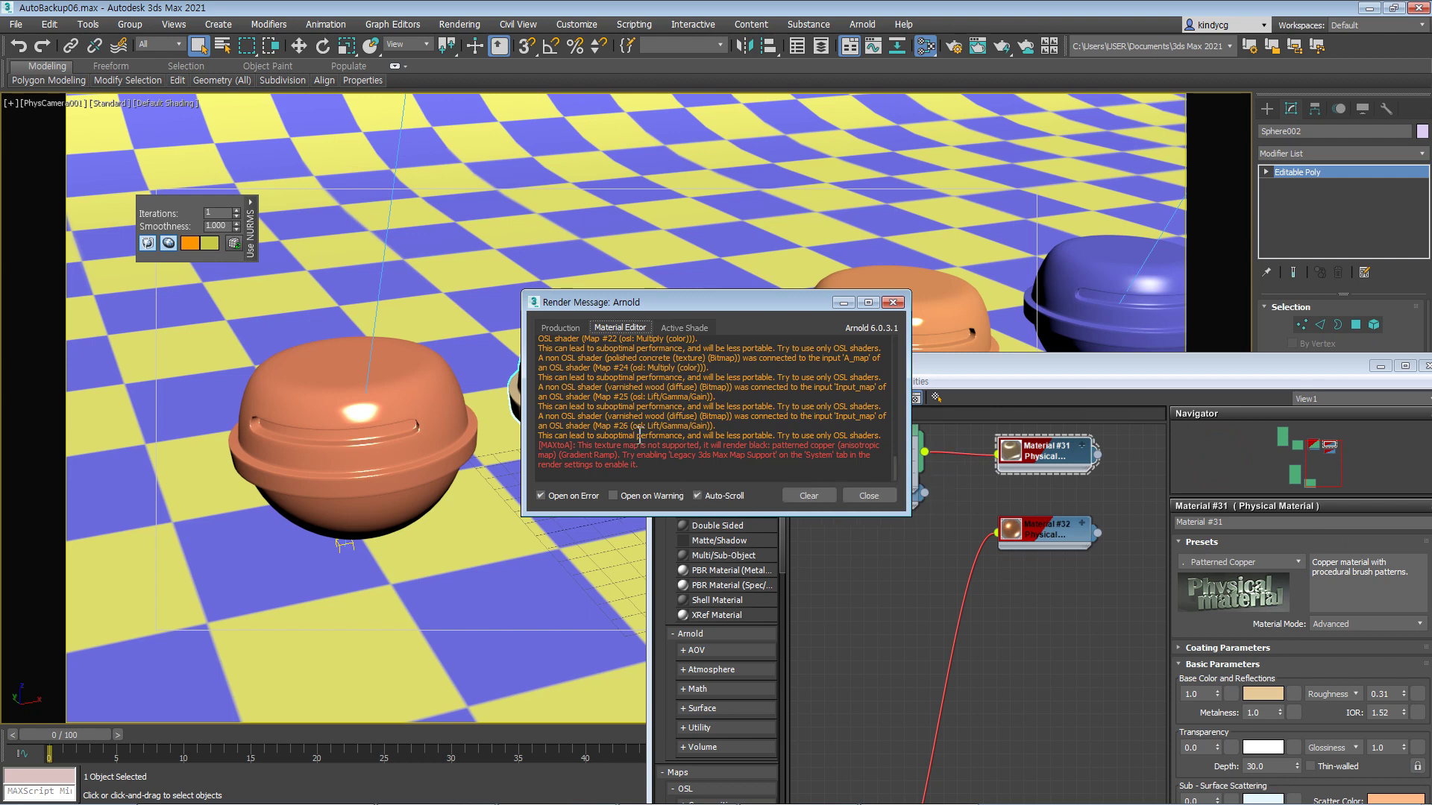
{"action": "left_click_drag", "start_coordinate": [608, 306], "coordinate": [450, 298]}
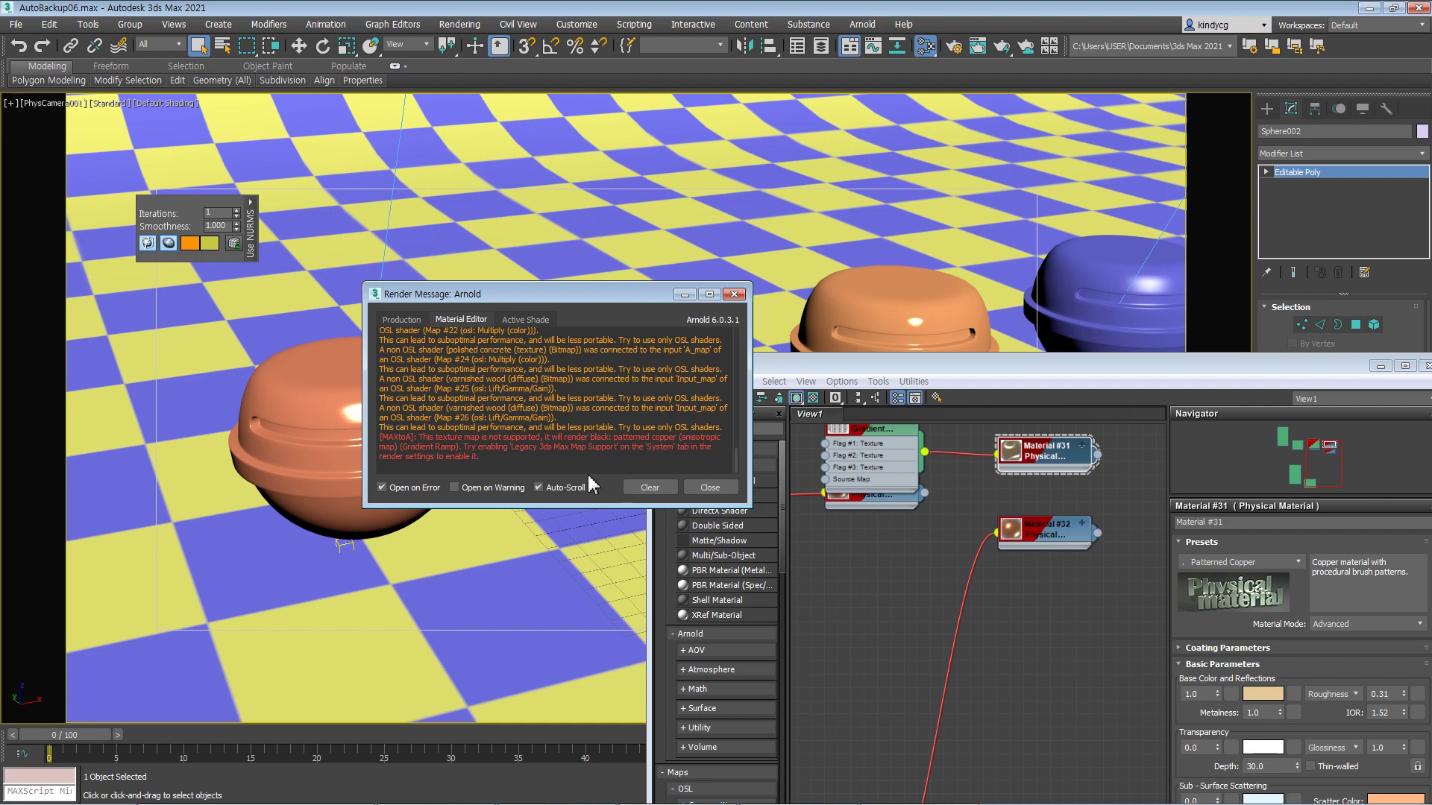
{"action": "scroll", "coordinate": [520, 440], "scroll_direction": "up", "scroll_amount": 5}
{"action": "scroll", "coordinate": [521, 440], "scroll_direction": "up", "scroll_amount": 5}
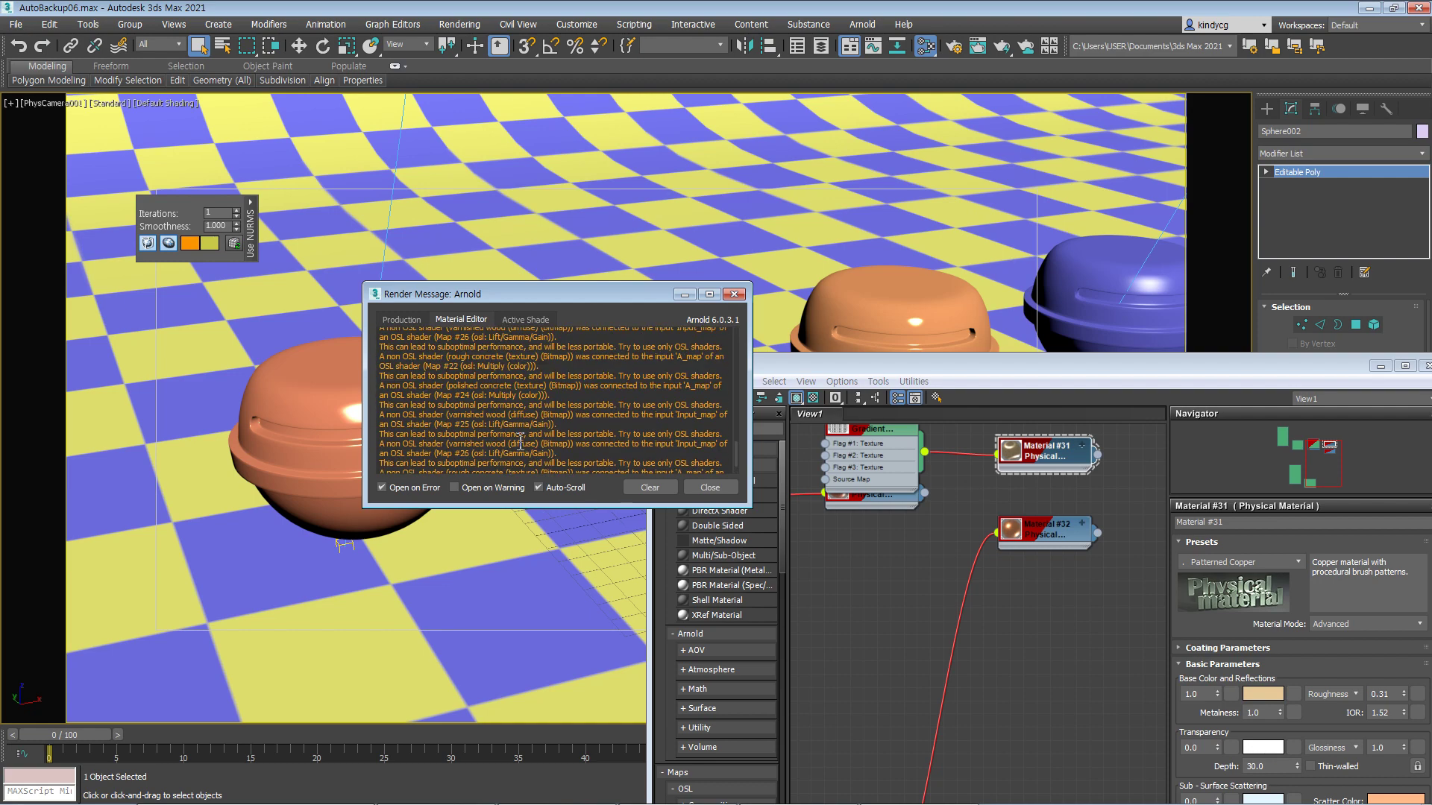
{"action": "scroll", "coordinate": [521, 440], "scroll_direction": "down", "scroll_amount": 8}
{"action": "left_click", "coordinate": [734, 294]}
- Spread the Material #30, #31 and #32 nodes and their connected maps apart in the material graph
{"action": "left_click_drag", "start_coordinate": [1020, 473], "coordinate": [900, 606]}
{"action": "left_click_drag", "start_coordinate": [886, 440], "coordinate": [826, 603]}
{"action": "left_click_drag", "start_coordinate": [1023, 558], "coordinate": [998, 556]}
{"action": "left_click_drag", "start_coordinate": [1116, 519], "coordinate": [1008, 681]}
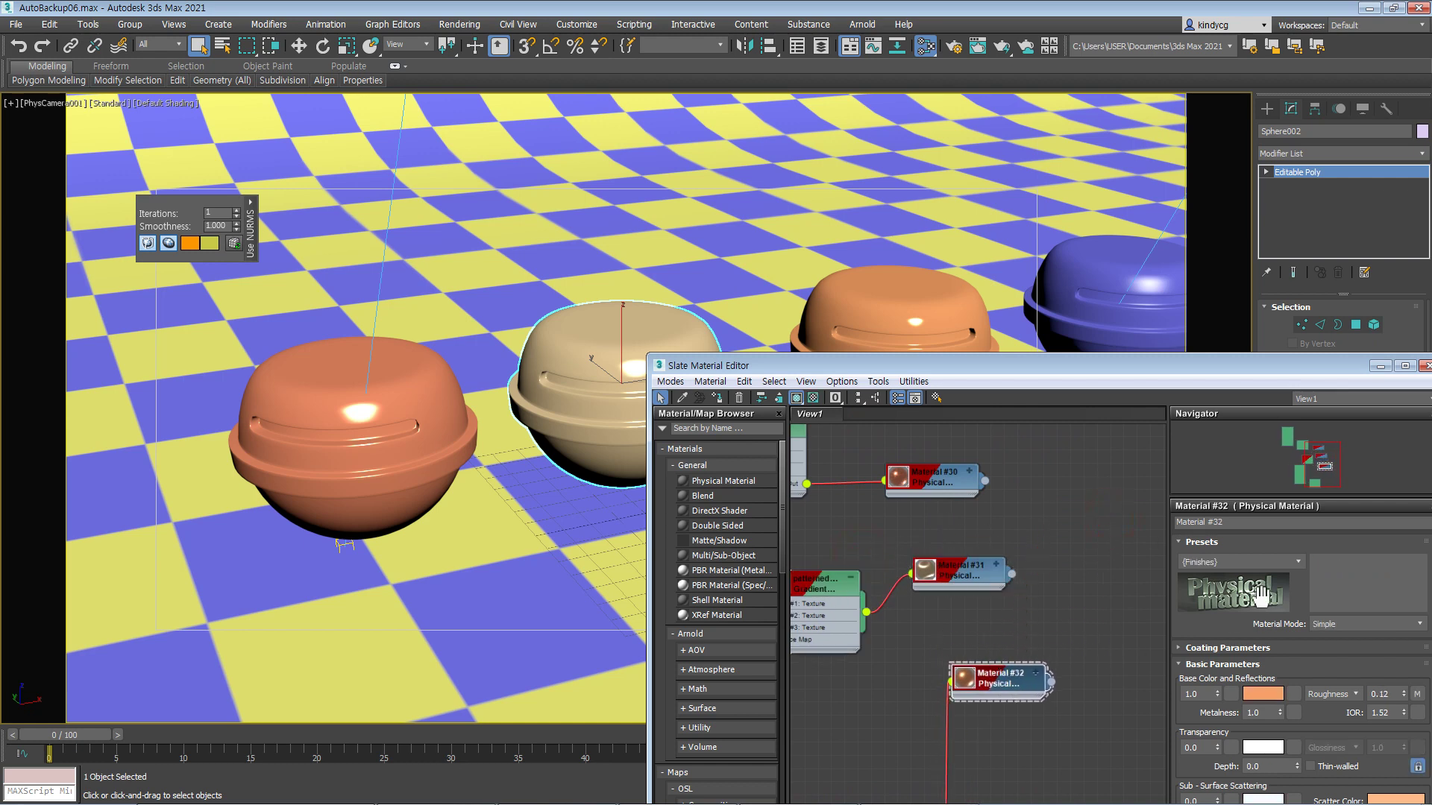
- Apply the Stained Copper preset to Material #32 and dismiss the render message window
{"action": "left_click", "coordinate": [1260, 562]}
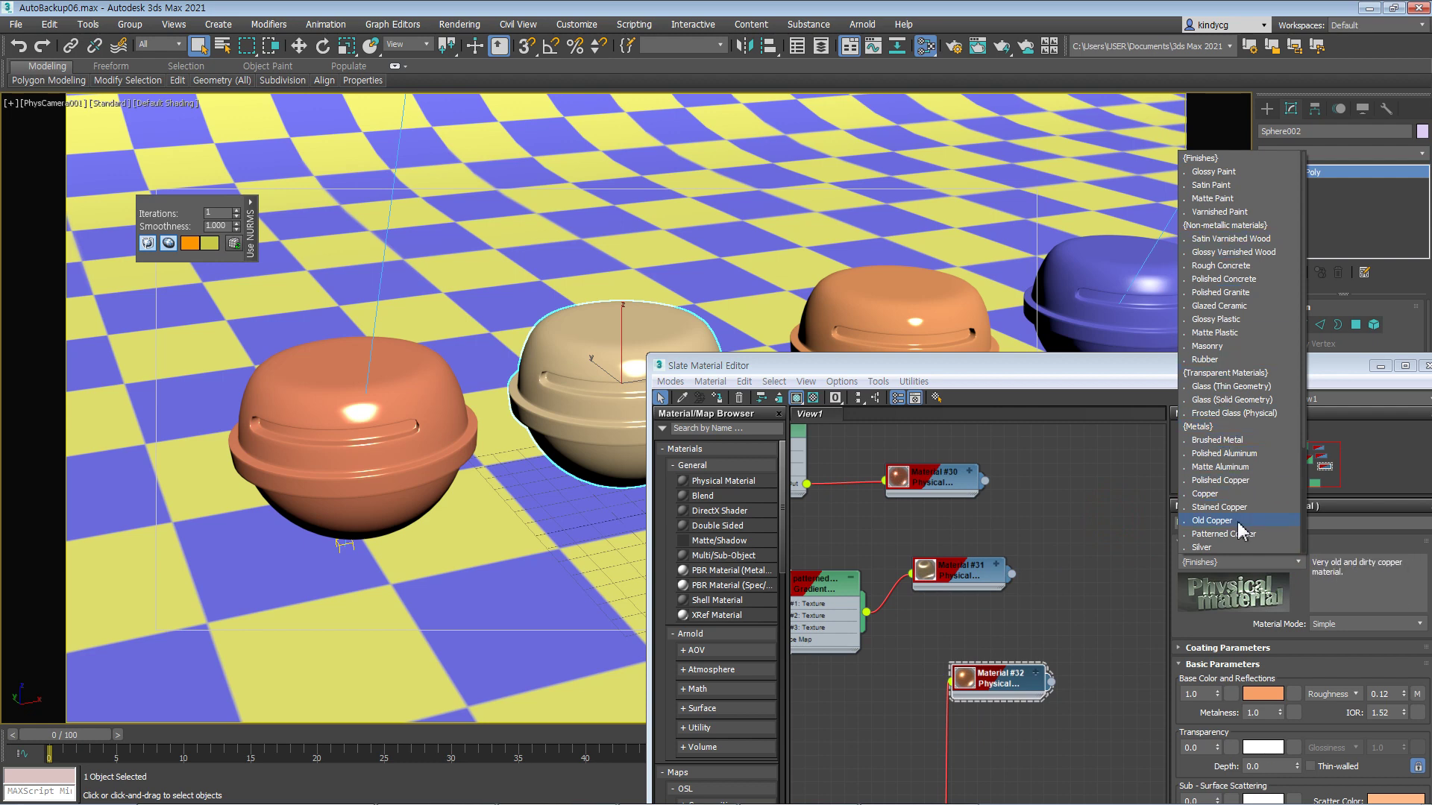
{"action": "scroll", "coordinate": [1240, 524], "scroll_direction": "down", "scroll_amount": 1}
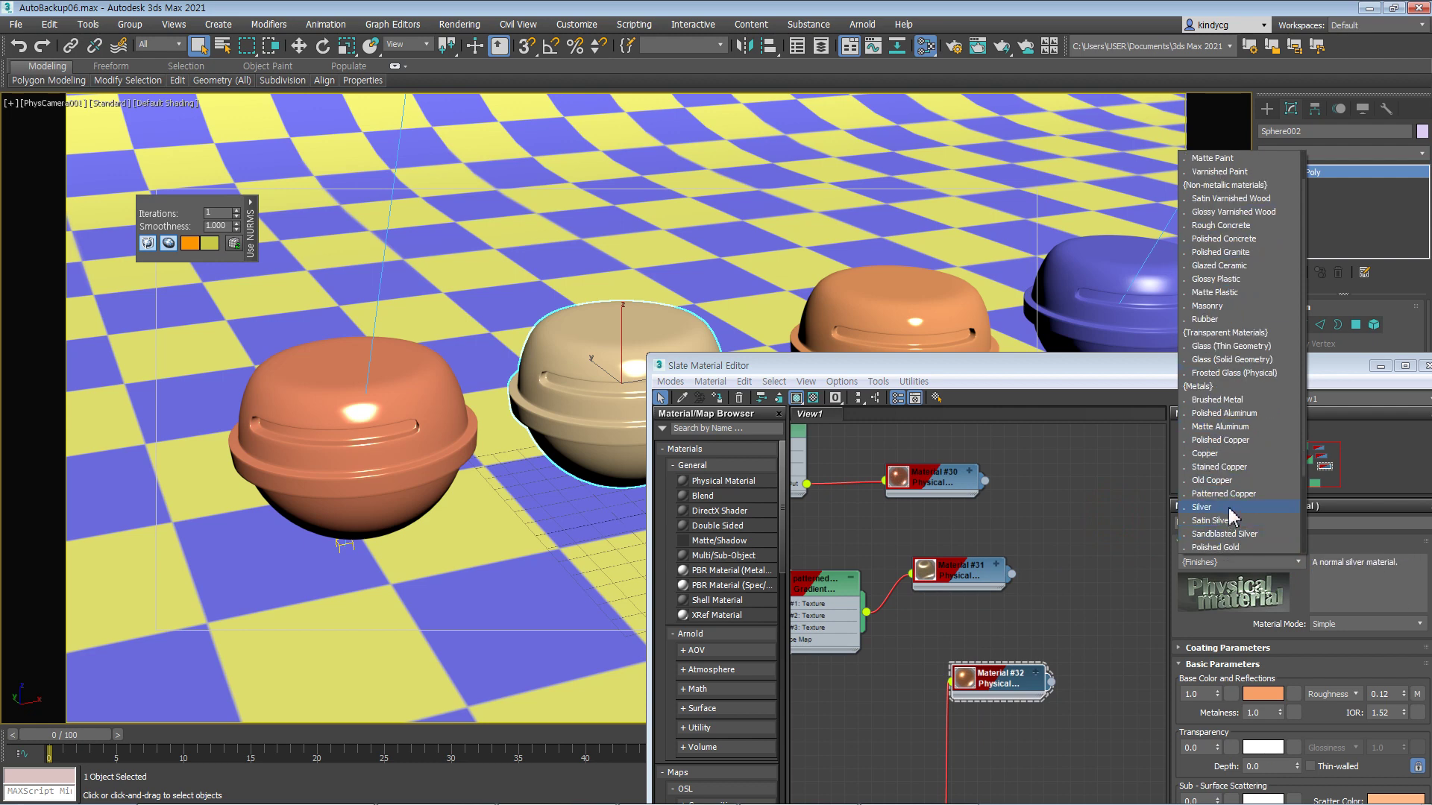
{"action": "left_click", "coordinate": [1228, 468]}
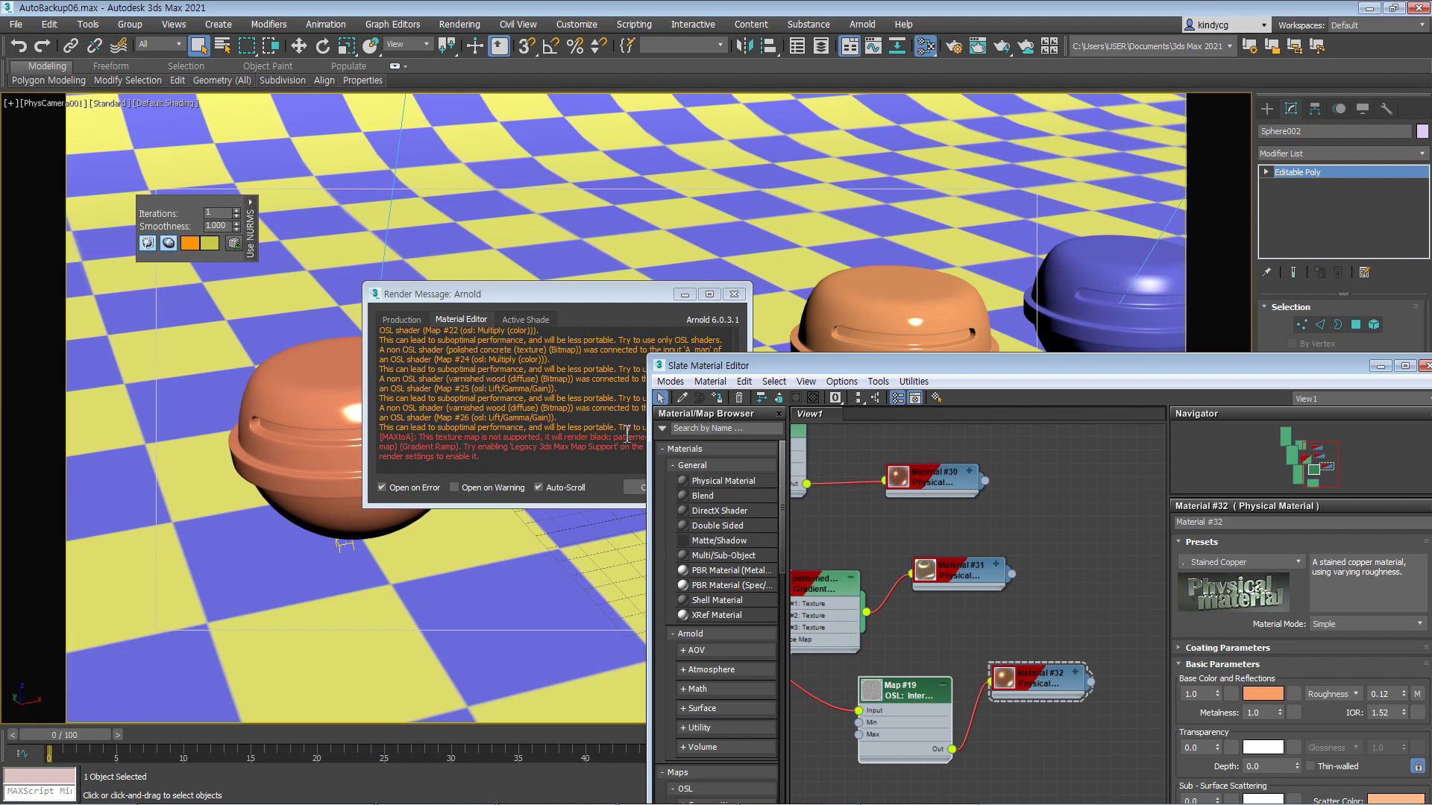
{"action": "left_click_drag", "start_coordinate": [522, 296], "coordinate": [477, 249]}
{"action": "middle_click_drag", "start_coordinate": [917, 603], "coordinate": [1004, 552]}
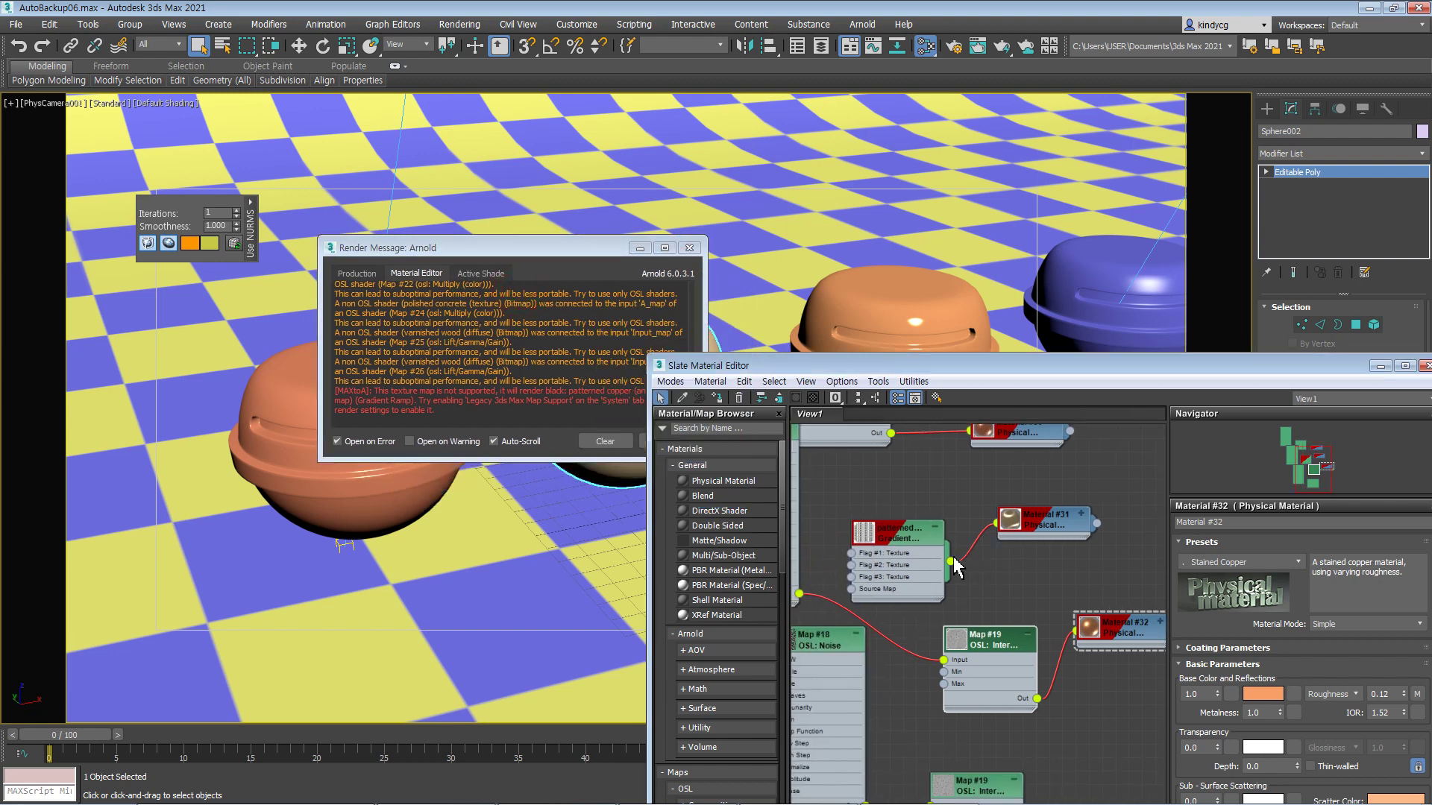
{"action": "left_click", "coordinate": [689, 248]}
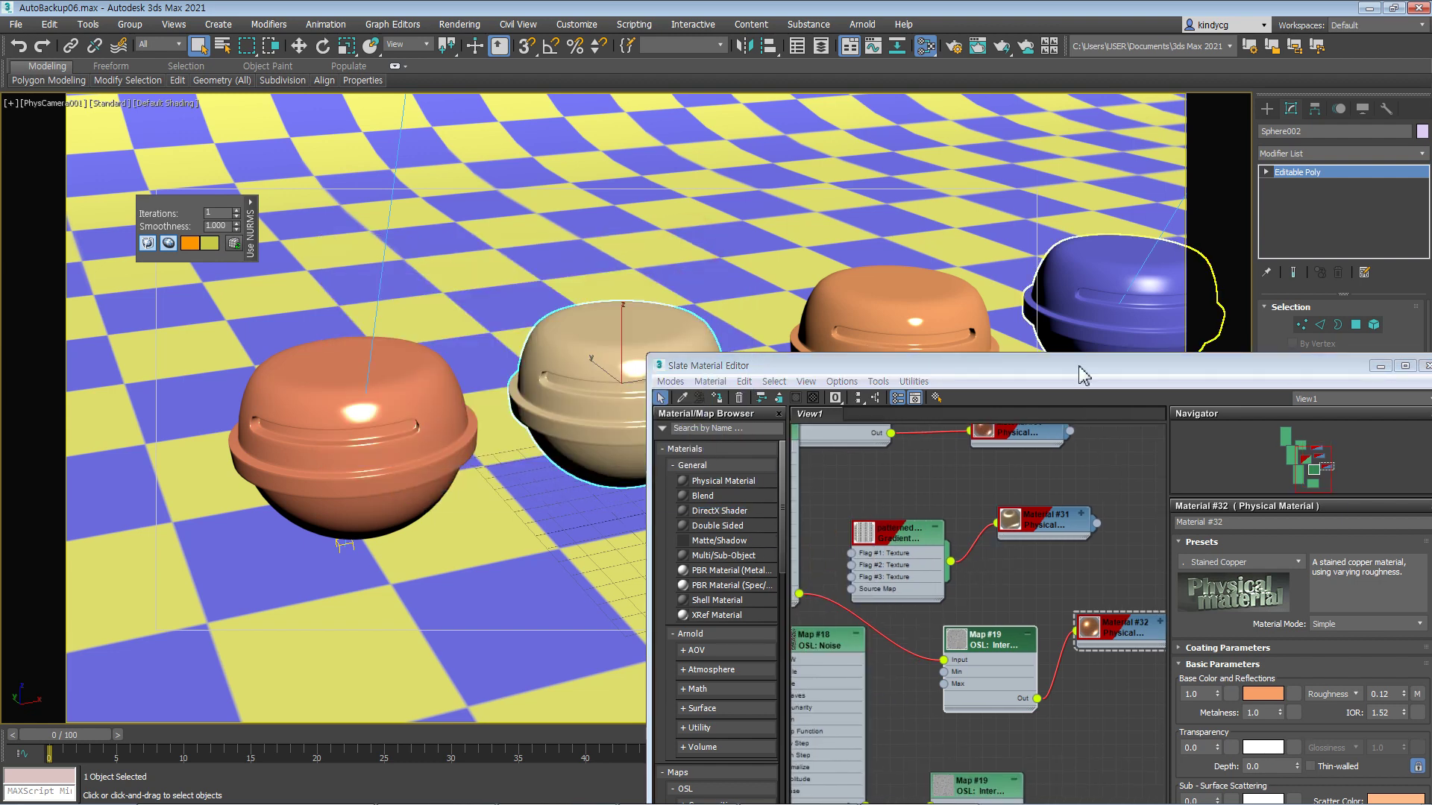
- Close the material editor and reset the scene without saving the changes
{"action": "left_click_drag", "start_coordinate": [1078, 365], "coordinate": [804, 335]}
{"action": "left_click", "coordinate": [1156, 335]}
{"action": "left_click", "coordinate": [10, 26]}
{"action": "left_click", "coordinate": [37, 67]}
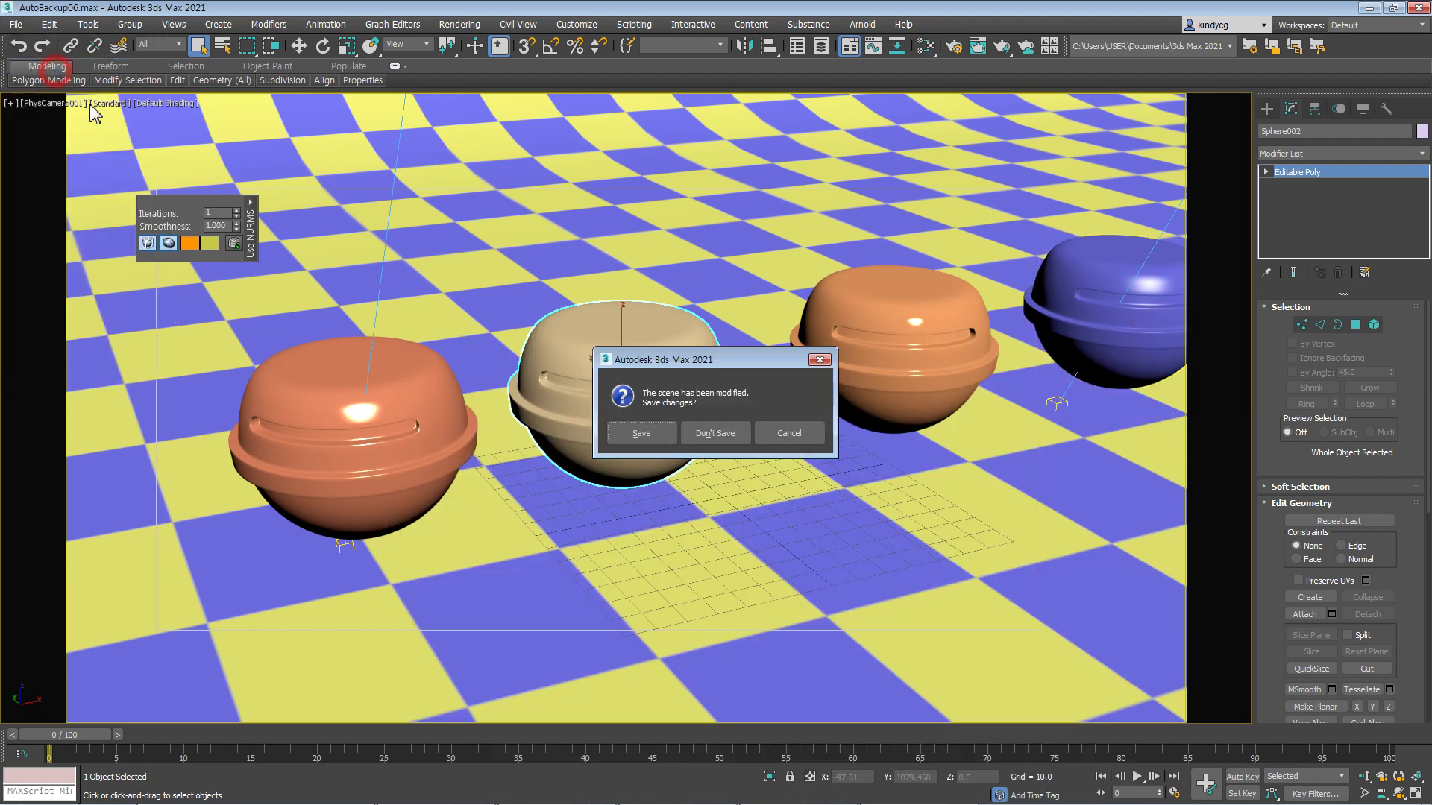
{"action": "left_click", "coordinate": [716, 429]}
{"action": "left_click", "coordinate": [674, 435]}
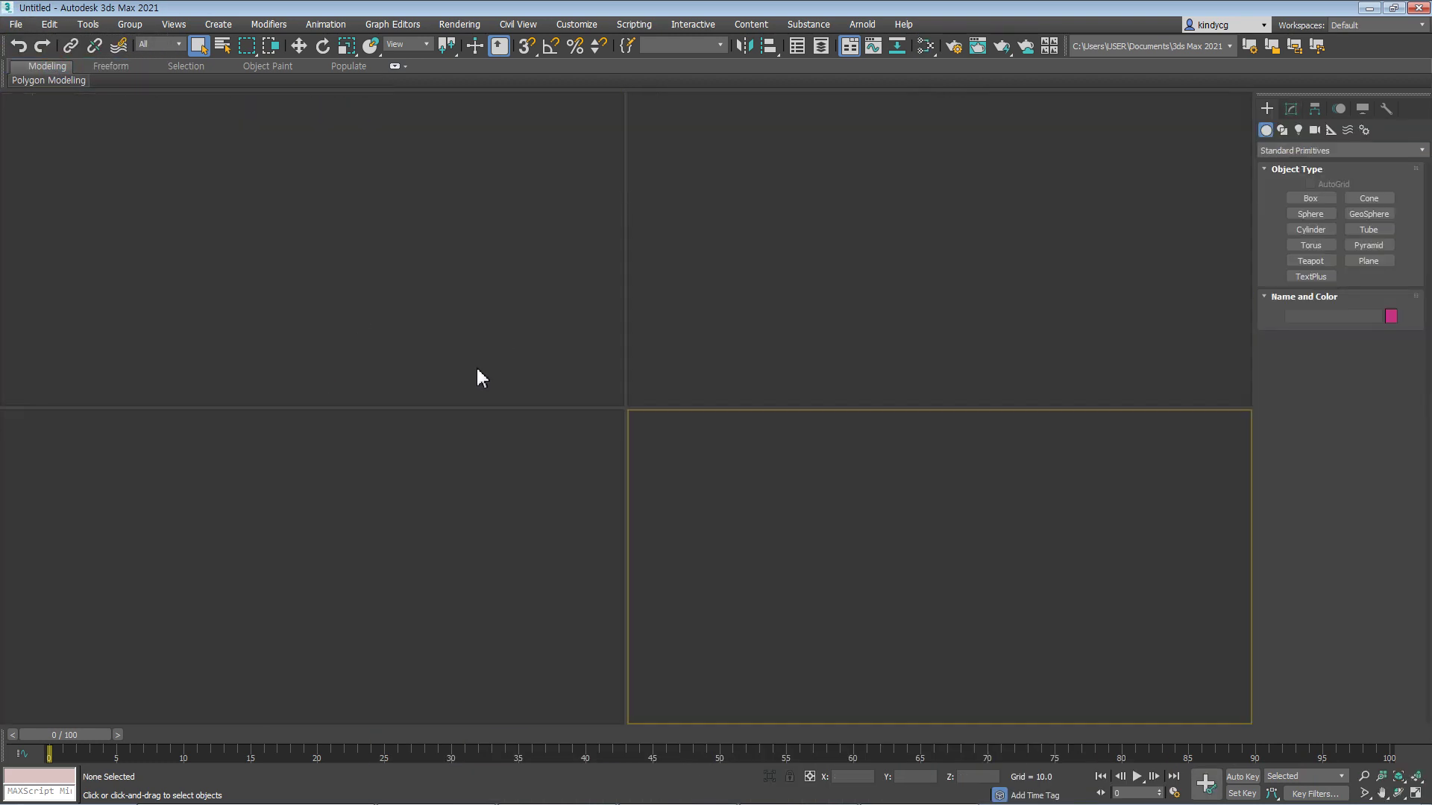
- Reopen the recent file AutoBackup06.max from the Desktop
{"action": "left_click", "coordinate": [357, 288]}
{"action": "left_click", "coordinate": [830, 291]}
{"action": "left_click", "coordinate": [399, 262]}
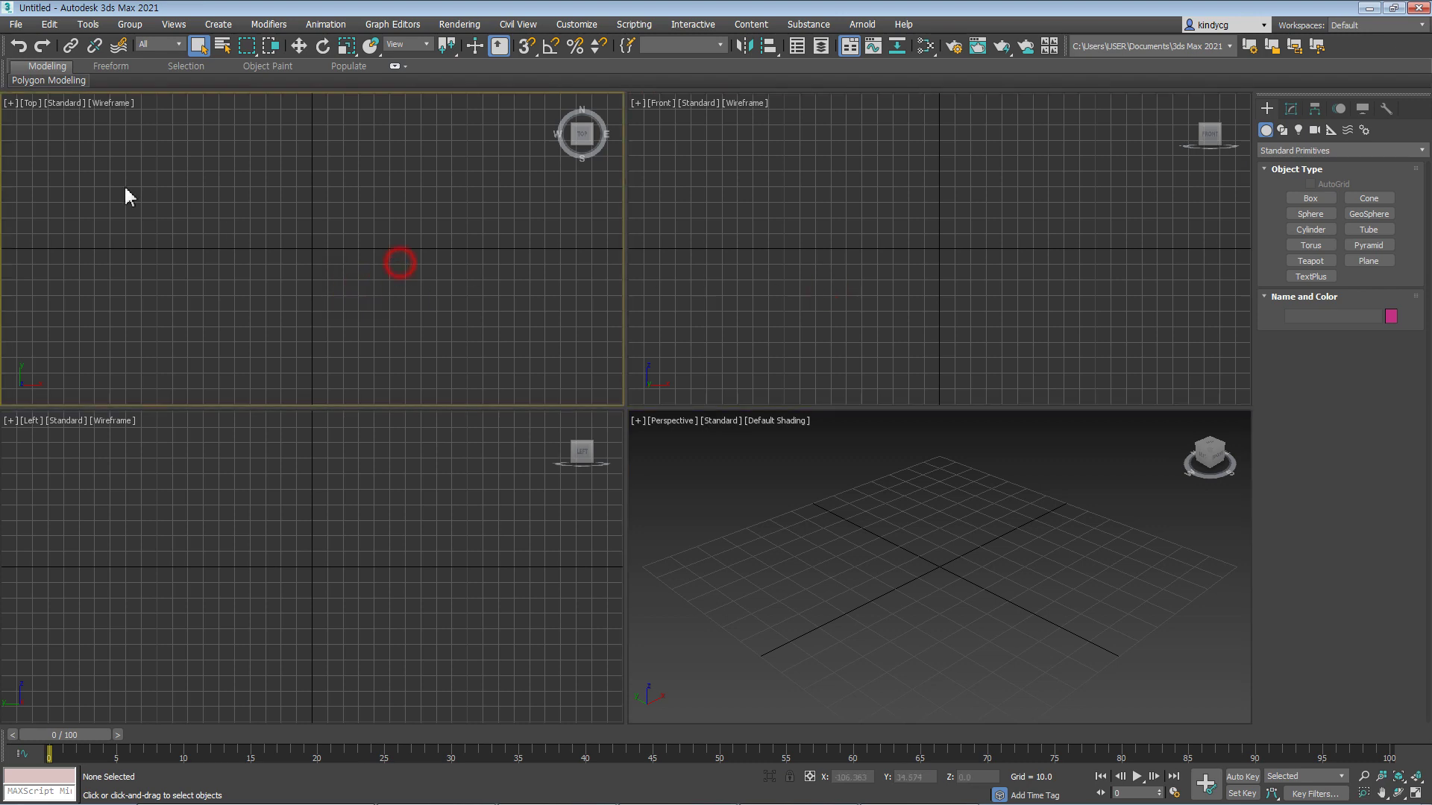
{"action": "left_click", "coordinate": [15, 24]}
{"action": "mouse_move", "coordinate": [112, 100]}
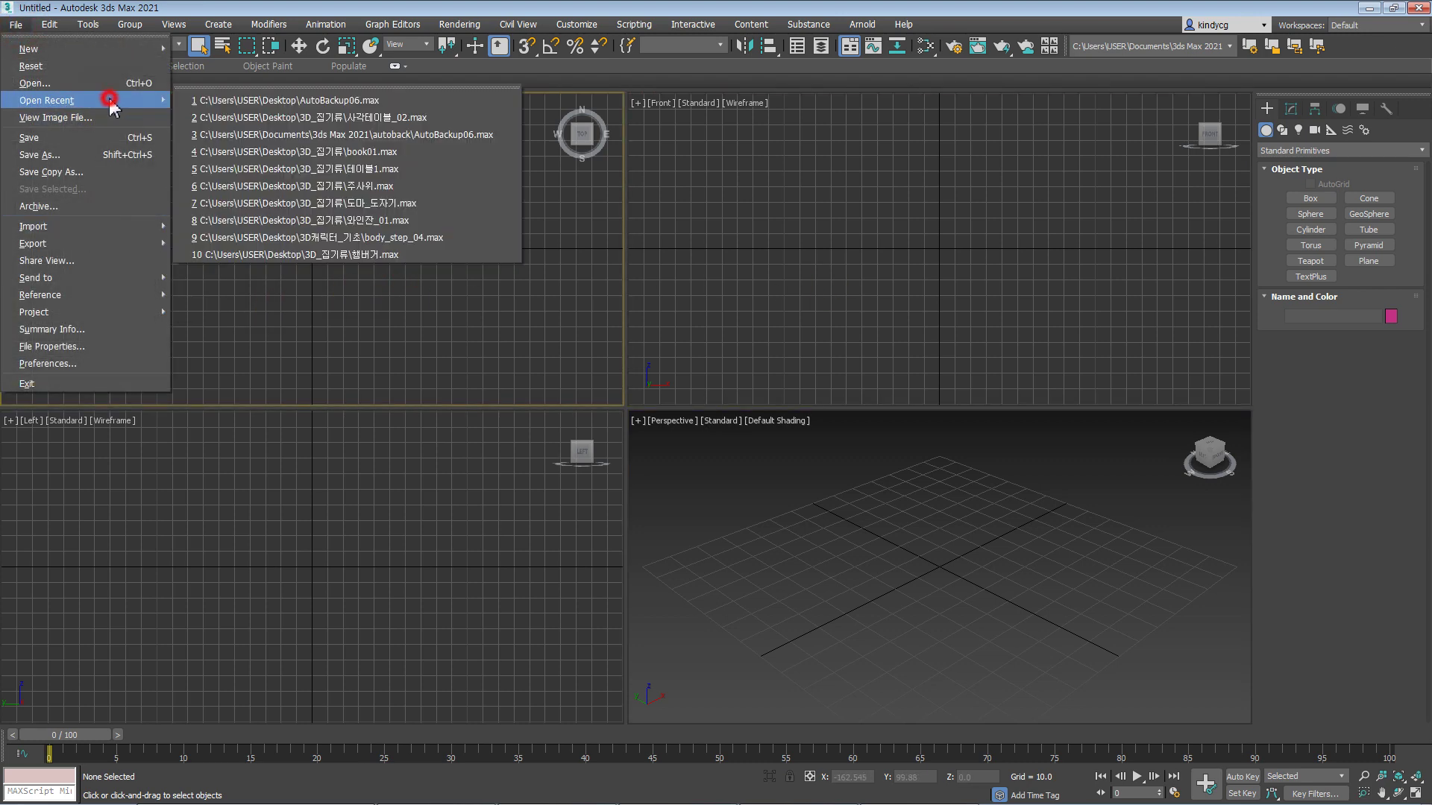
{"action": "left_click", "coordinate": [323, 100]}
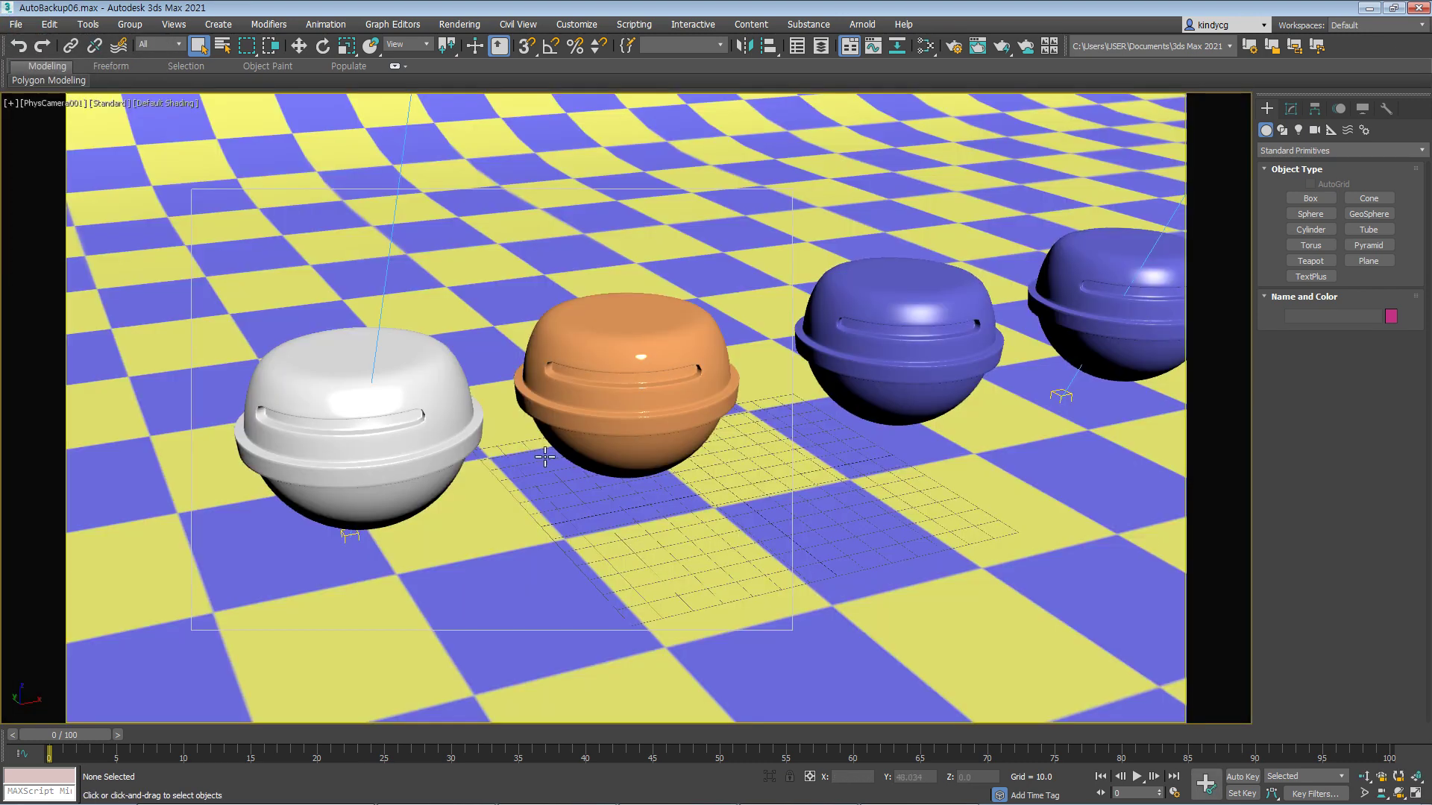
- Select the first ball, open the material editor beside the balls and show the parameters of Material #30
{"action": "left_click", "coordinate": [373, 382]}
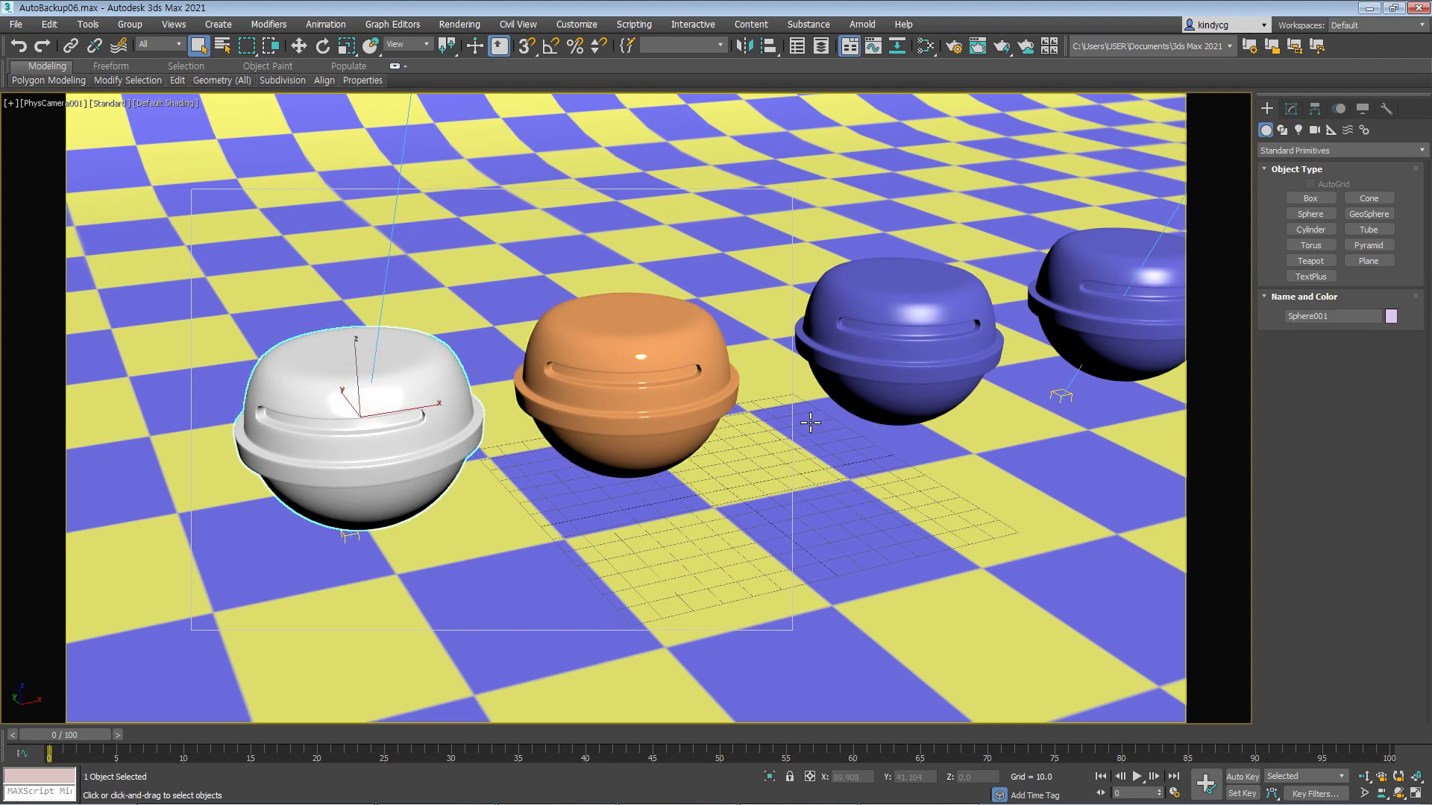
{"action": "mouse_move", "coordinate": [818, 460]}
{"action": "middle_mouse_down"}
{"action": "mouse_move", "coordinate": [773, 483]}
{"action": "mouse_move", "coordinate": [798, 475]}
{"action": "middle_mouse_up"}
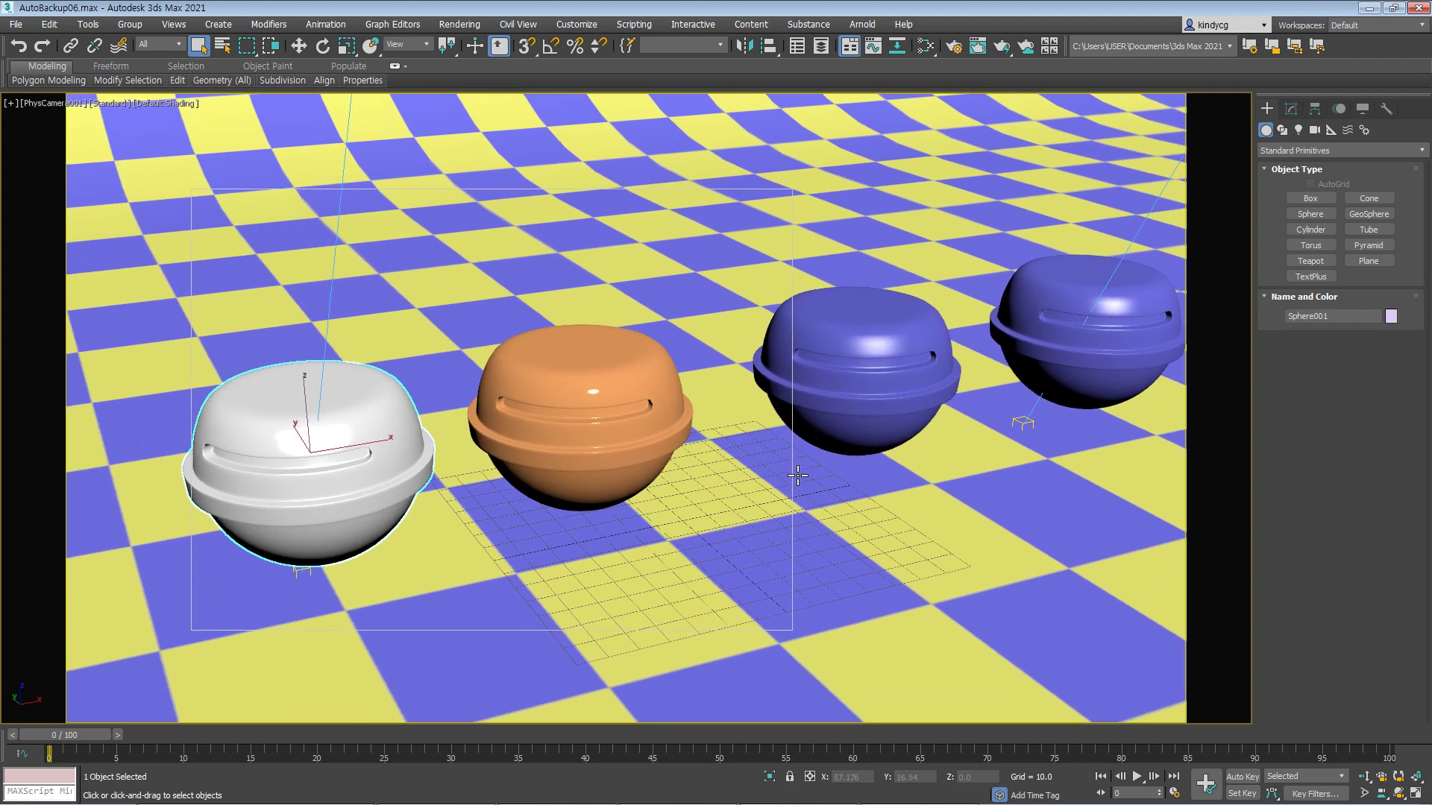
{"action": "key", "text": "m"}
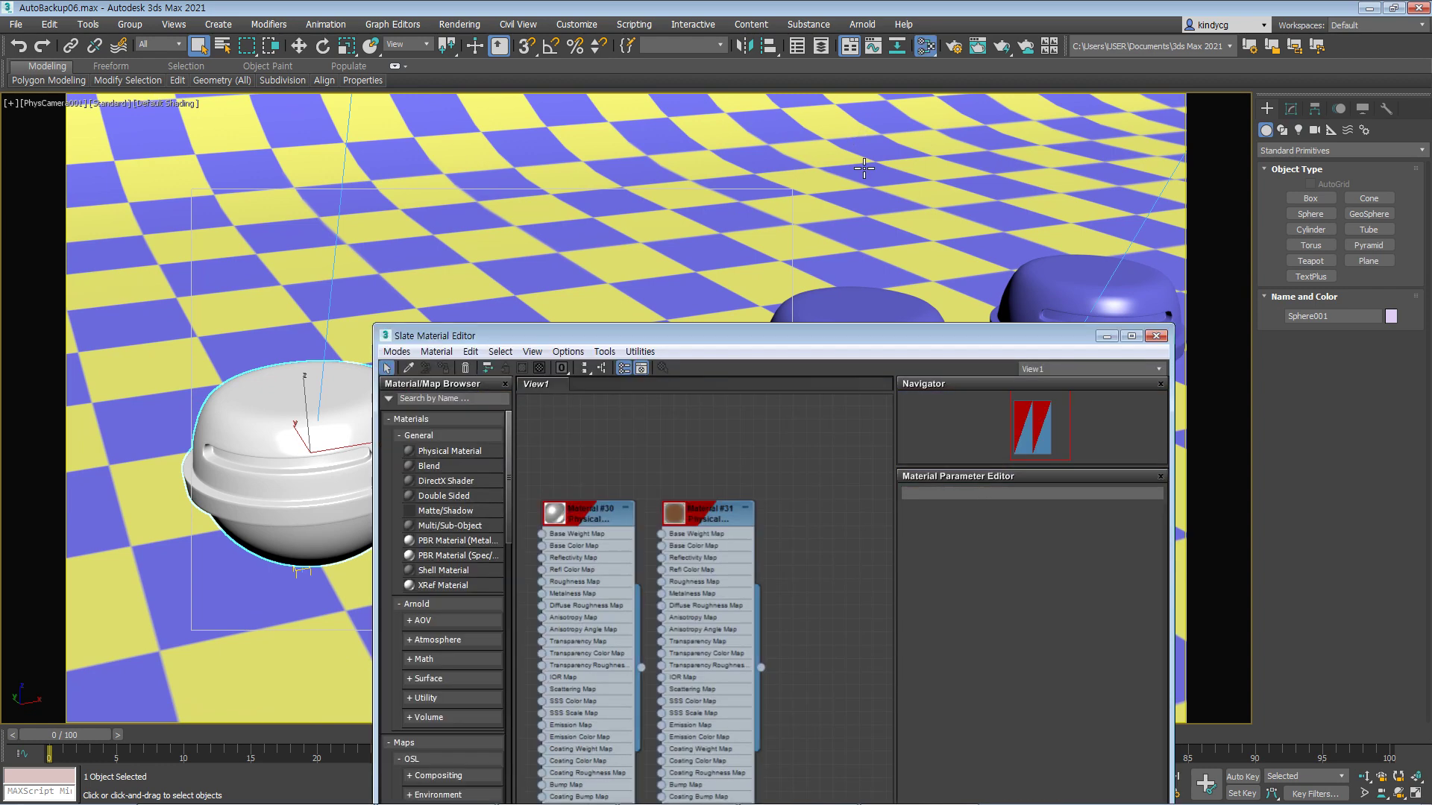
{"action": "left_click_drag", "start_coordinate": [729, 344], "coordinate": [1106, 220]}
{"action": "left_click_drag", "start_coordinate": [959, 384], "coordinate": [945, 305]}
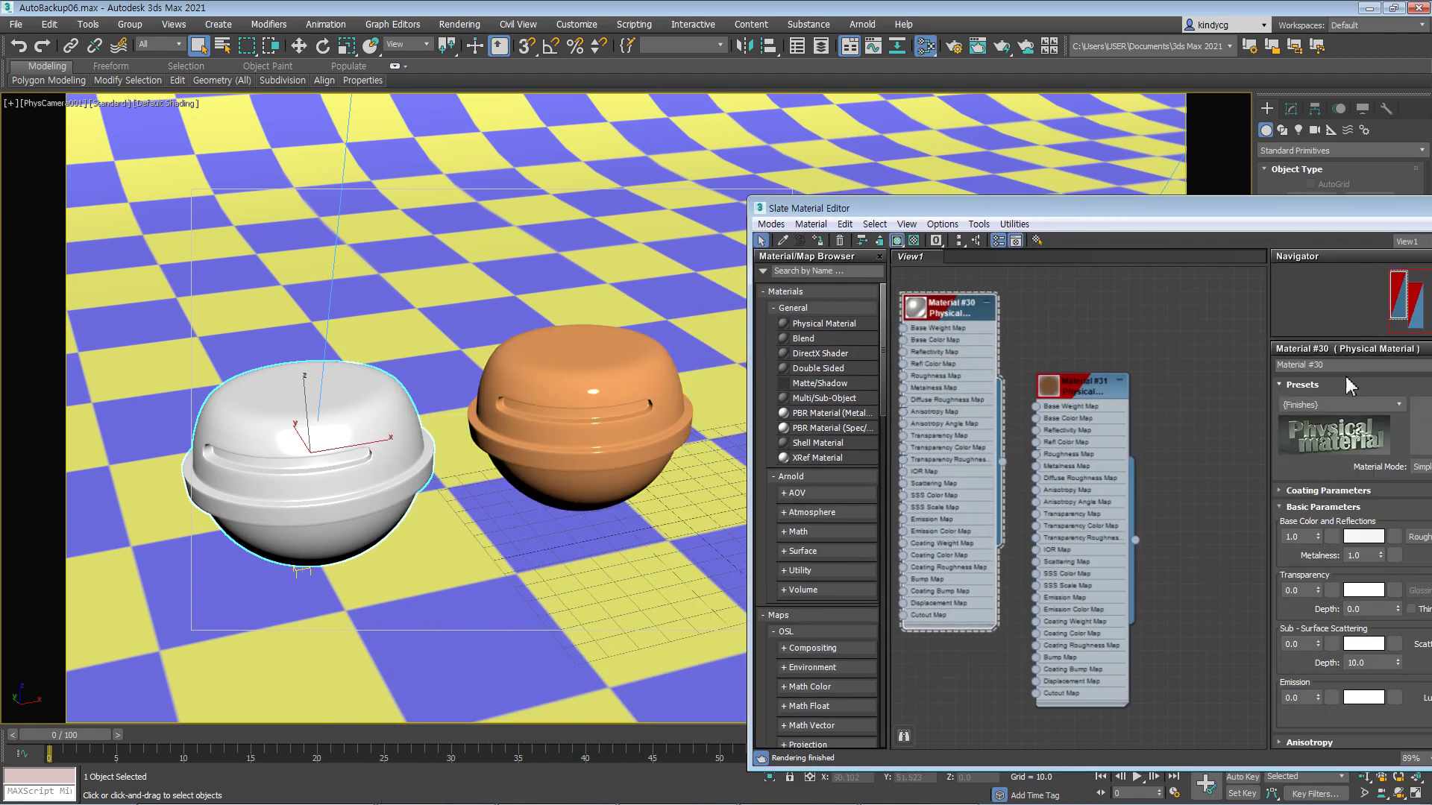
- Apply the Stained Copper preset to Material #30 and arrange the two material nodes side by side
{"action": "left_click", "coordinate": [1359, 404]}
{"action": "scroll", "coordinate": [1333, 335], "scroll_direction": "down", "scroll_amount": 2}
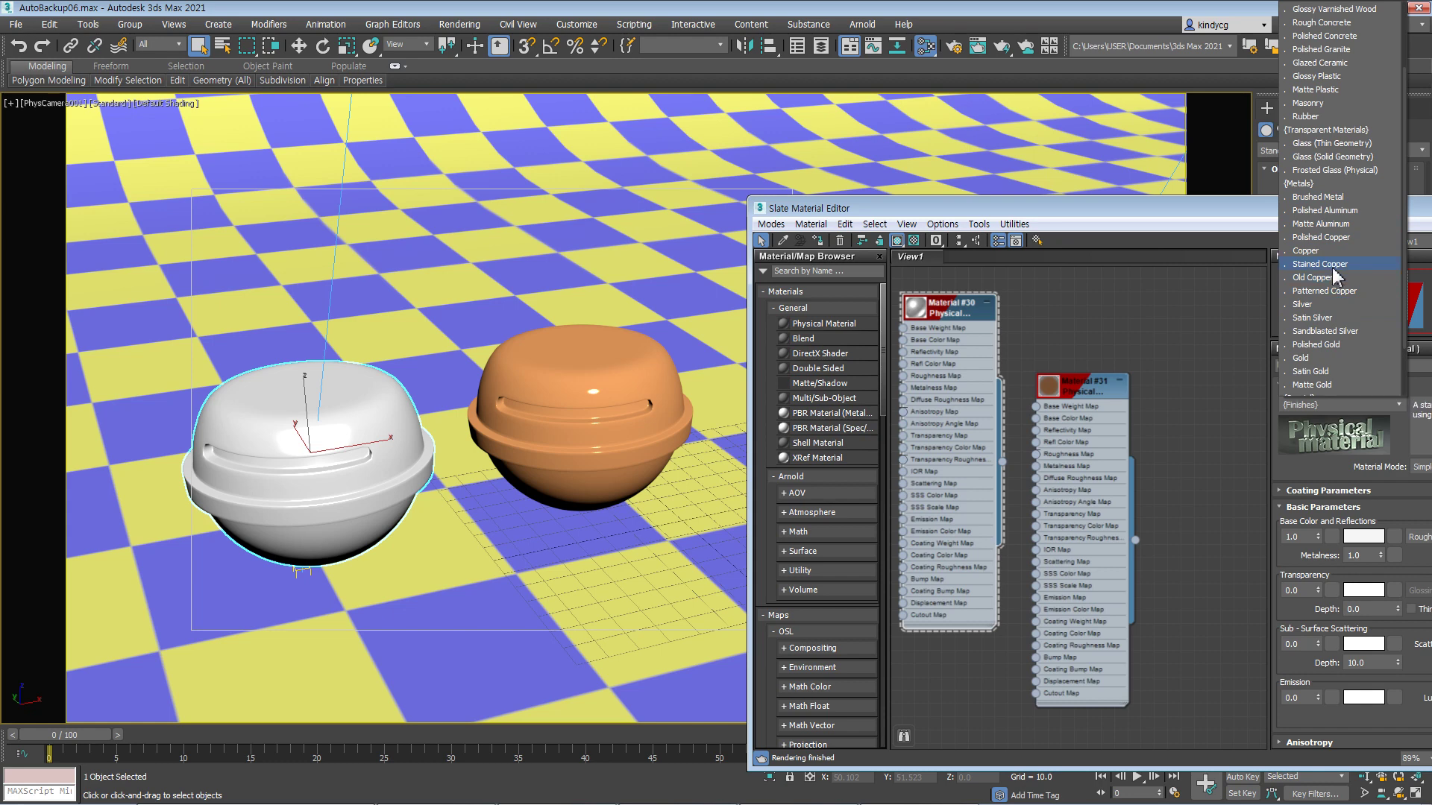
{"action": "left_click", "coordinate": [1320, 264]}
{"action": "left_click_drag", "start_coordinate": [1112, 208], "coordinate": [1022, 164]}
{"action": "left_click_drag", "start_coordinate": [965, 327], "coordinate": [1031, 247]}
- Select the second ball, try the Old Copper preset on Material #30, and show the parameters of Material #31
{"action": "left_click", "coordinate": [543, 382]}
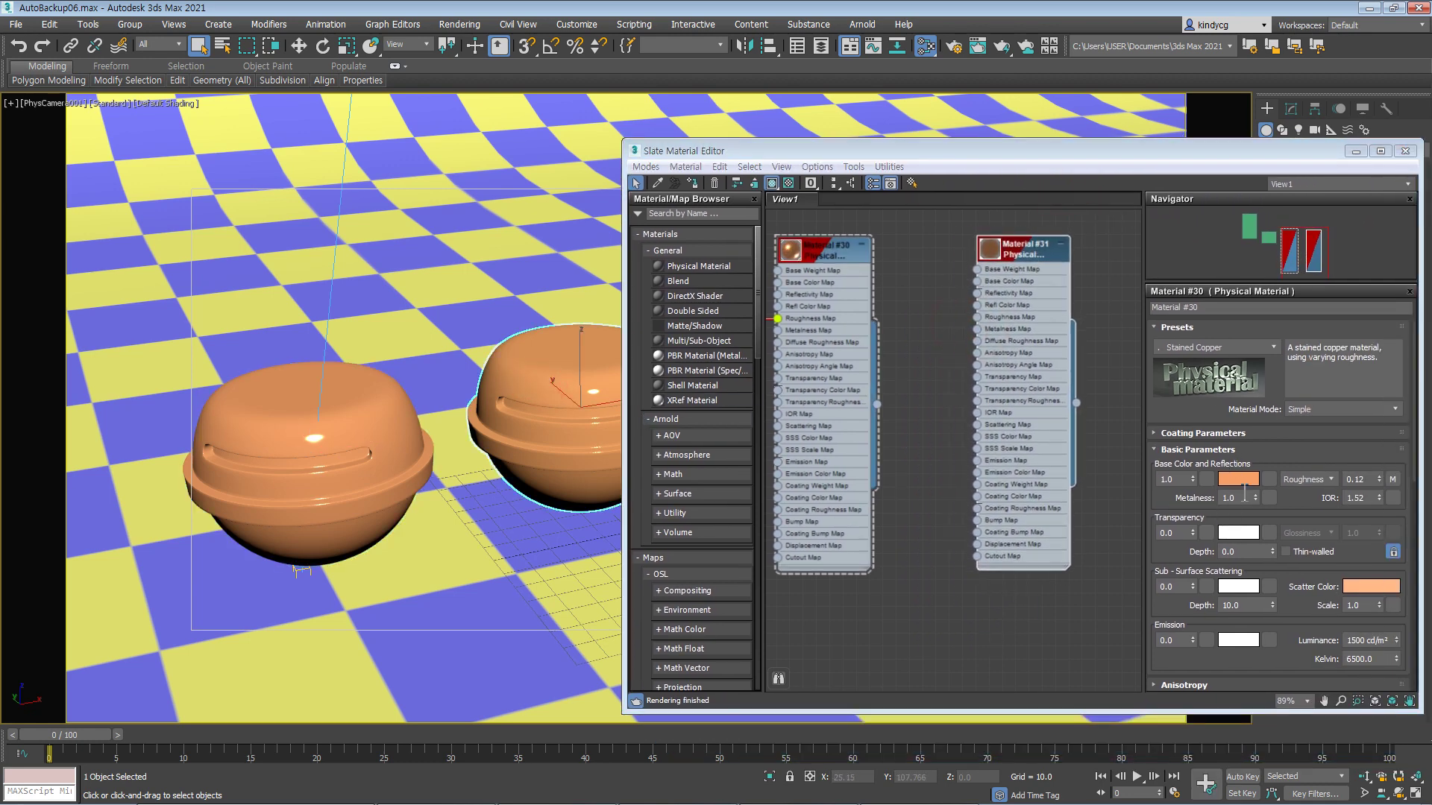
{"action": "left_click", "coordinate": [1216, 348]}
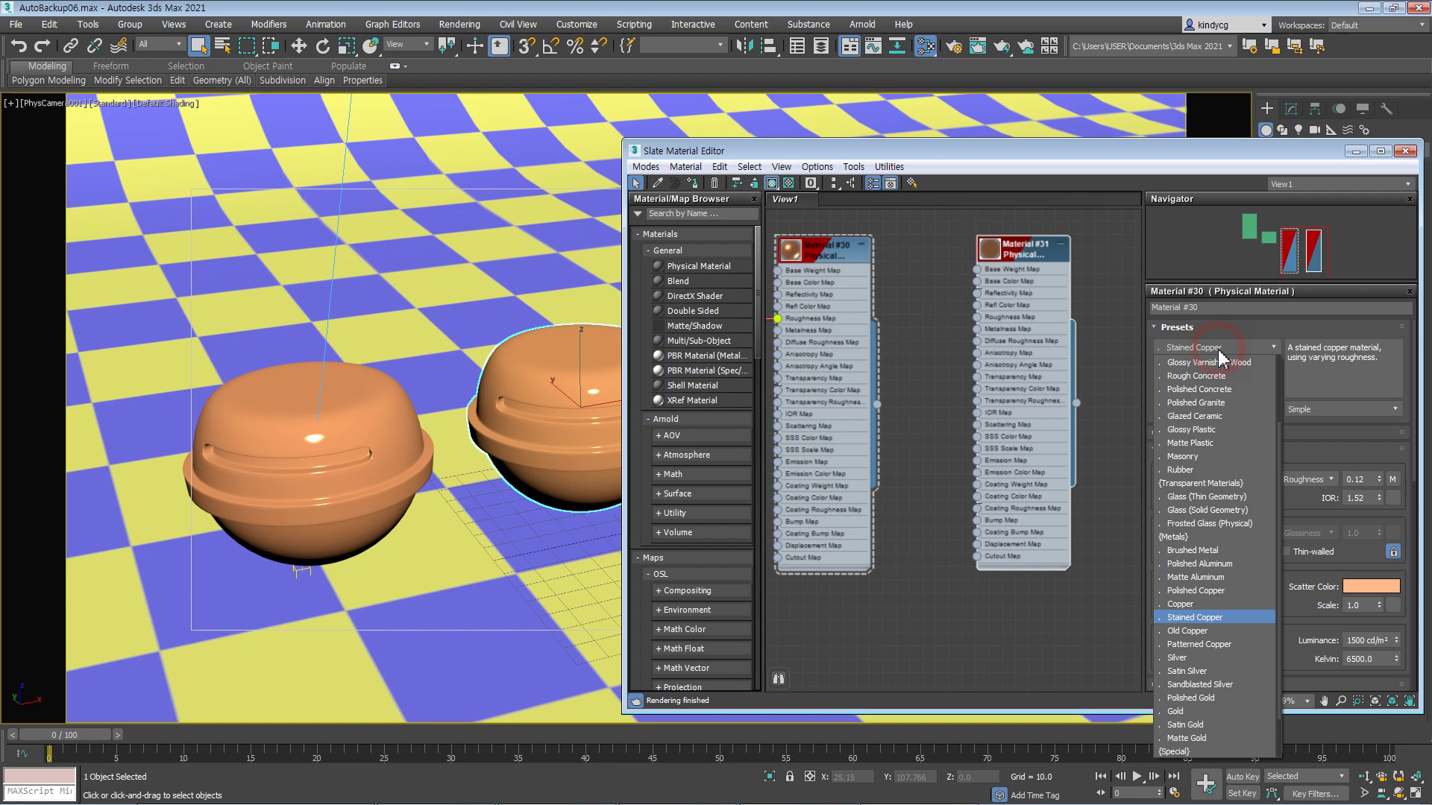
{"action": "left_click", "coordinate": [1201, 631]}
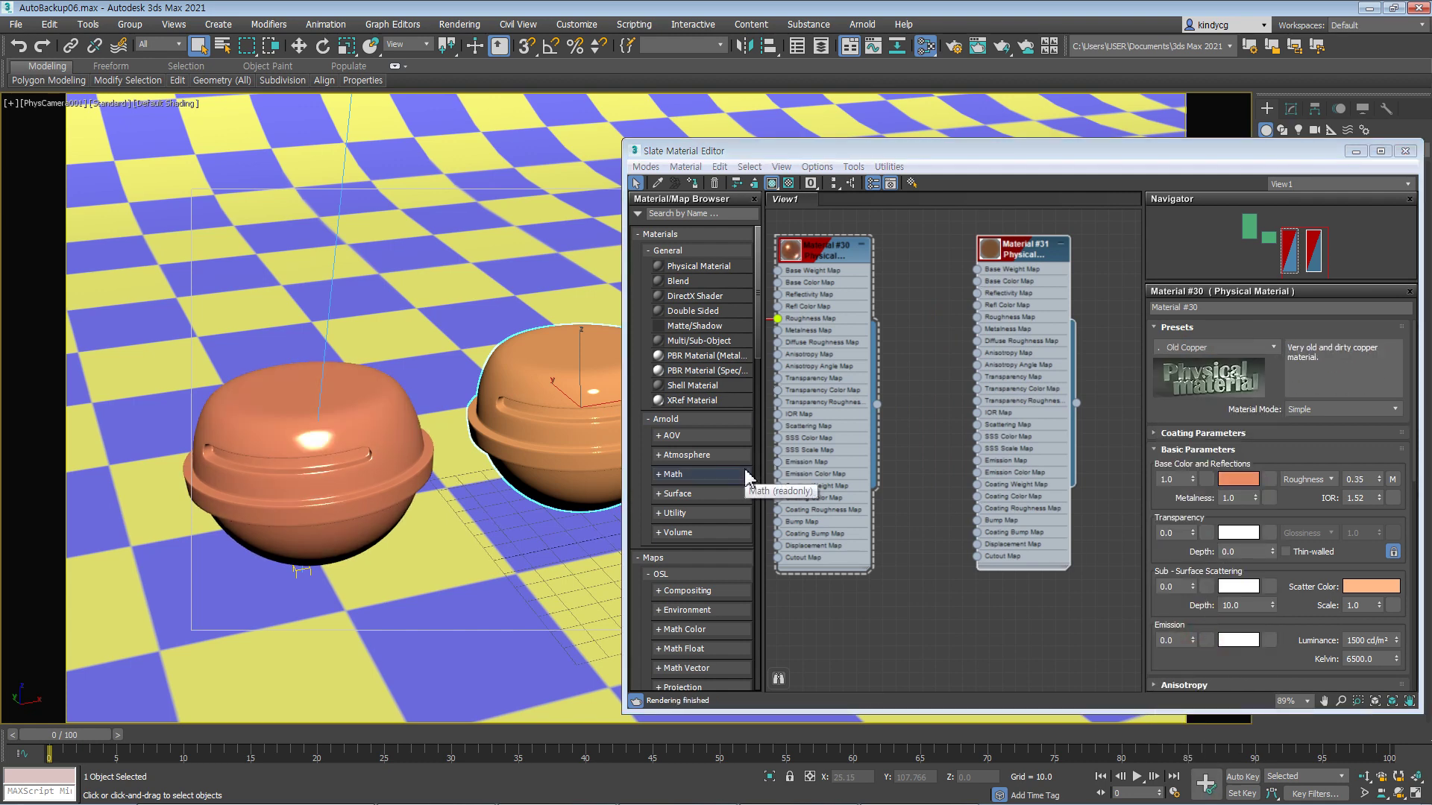
{"action": "left_click_drag", "start_coordinate": [833, 263], "coordinate": [826, 254]}
{"action": "left_click", "coordinate": [1020, 257]}
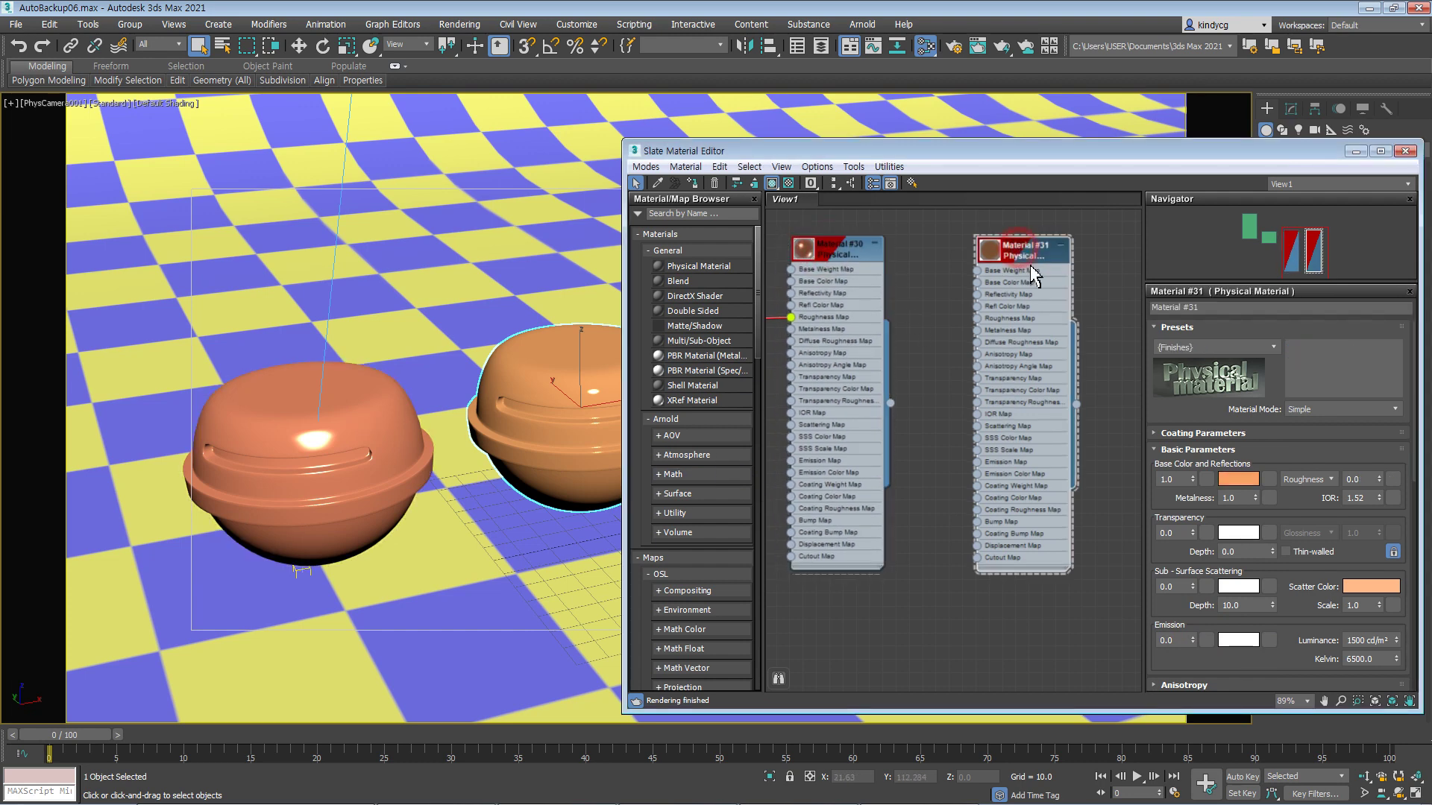
- Set the preset of Material #30 back to Stained Copper
{"action": "left_click", "coordinate": [856, 263]}
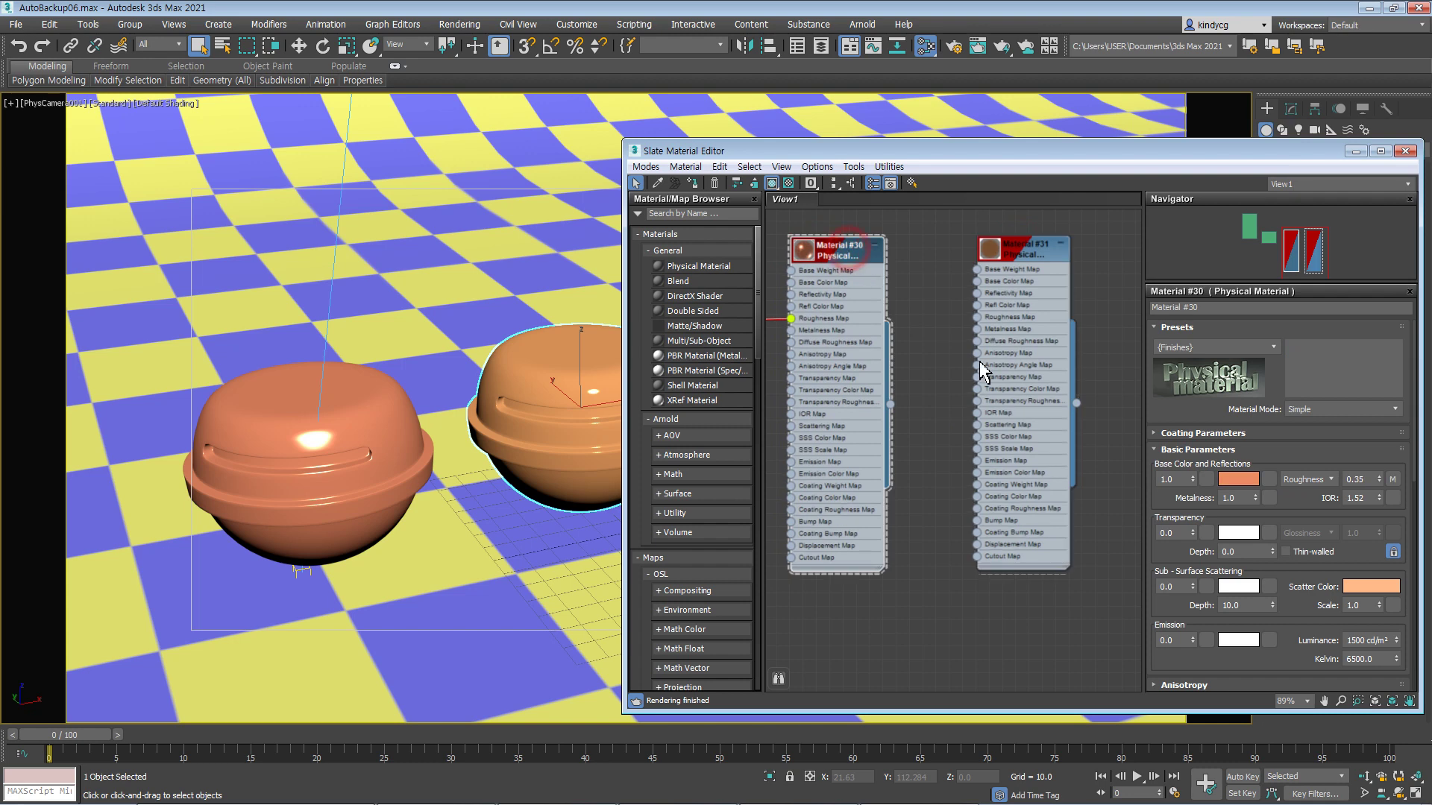
{"action": "left_click", "coordinate": [1255, 347]}
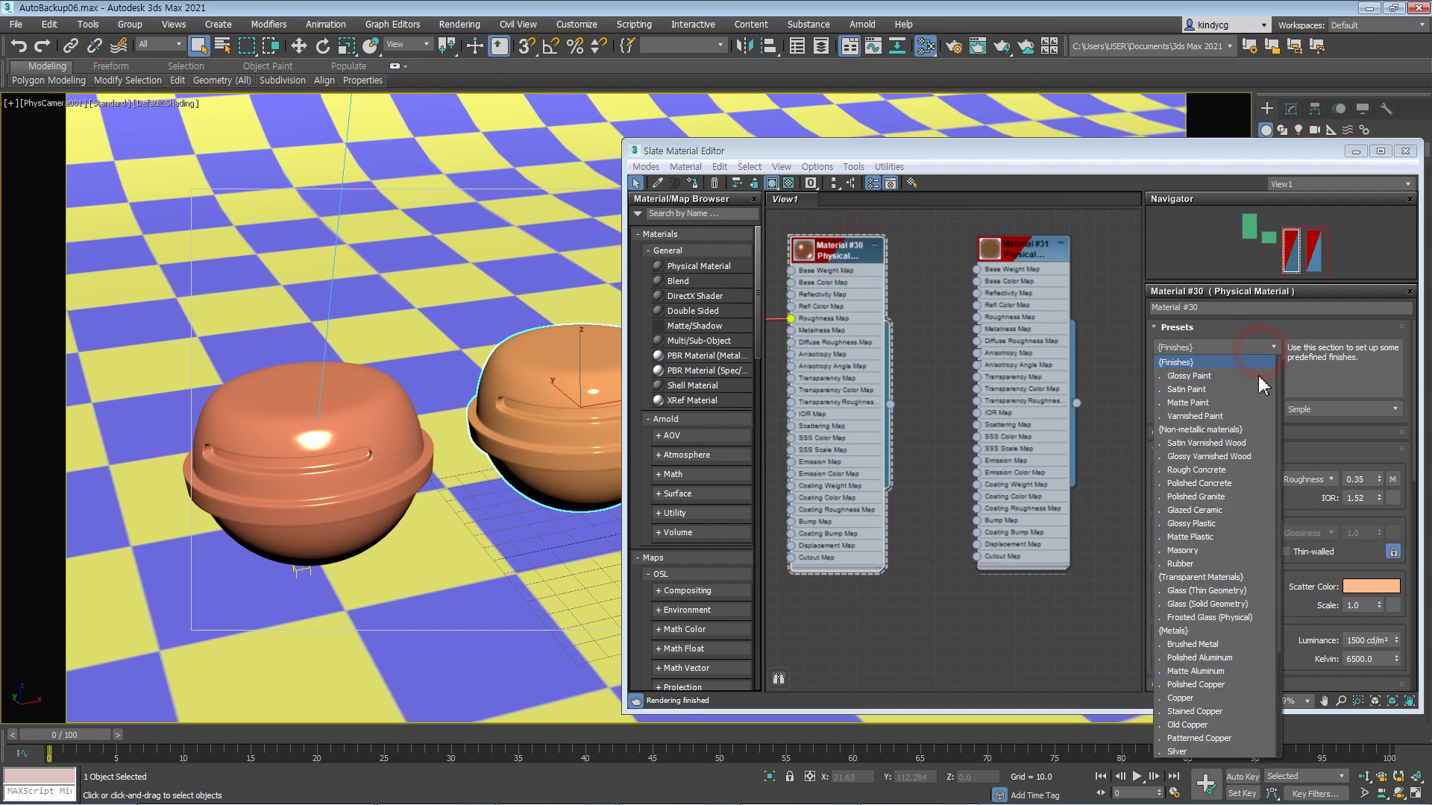
{"action": "left_click", "coordinate": [1202, 712]}
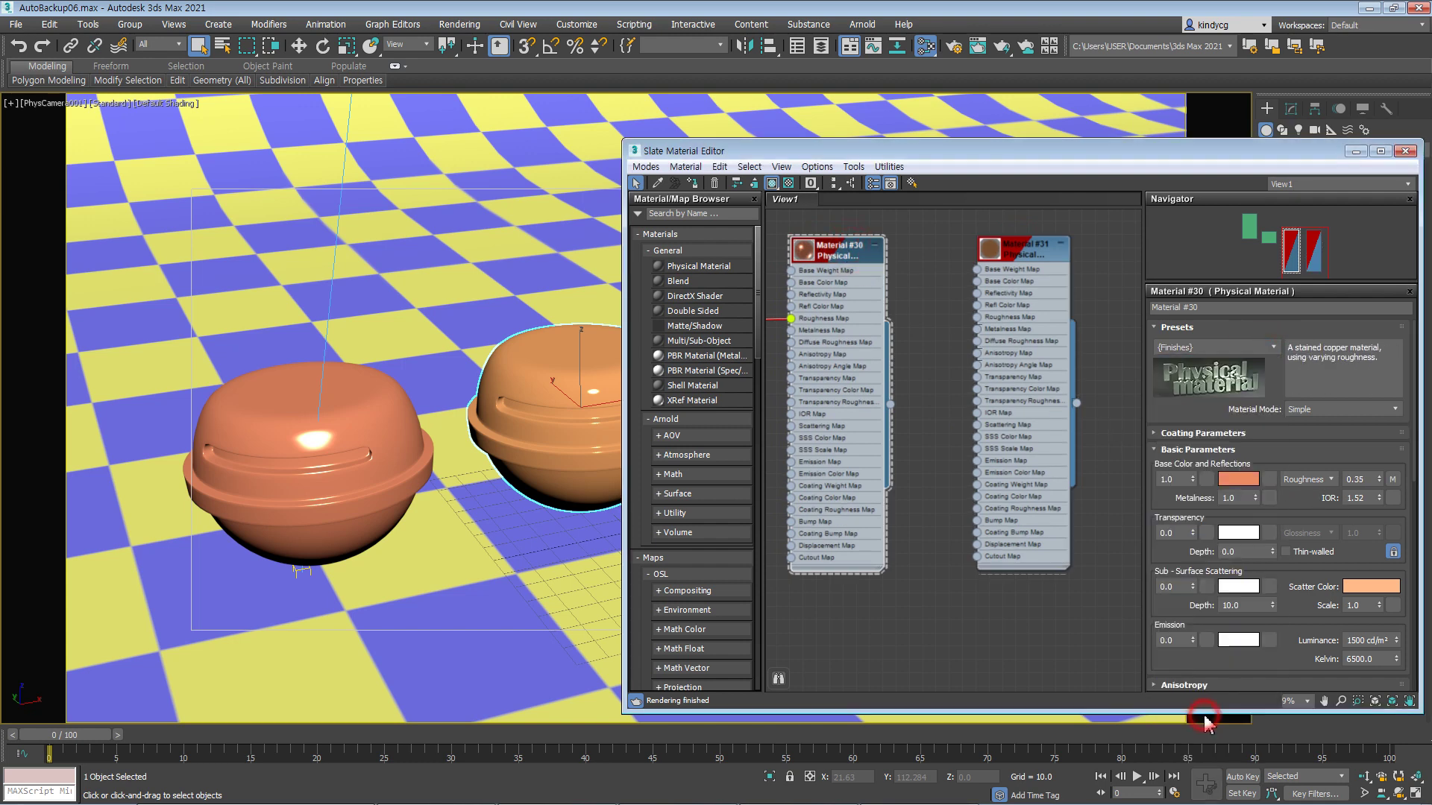
- Apply the Old Copper preset to Material #31 and move the material editor clear of the second ball
{"action": "left_click", "coordinate": [1016, 265]}
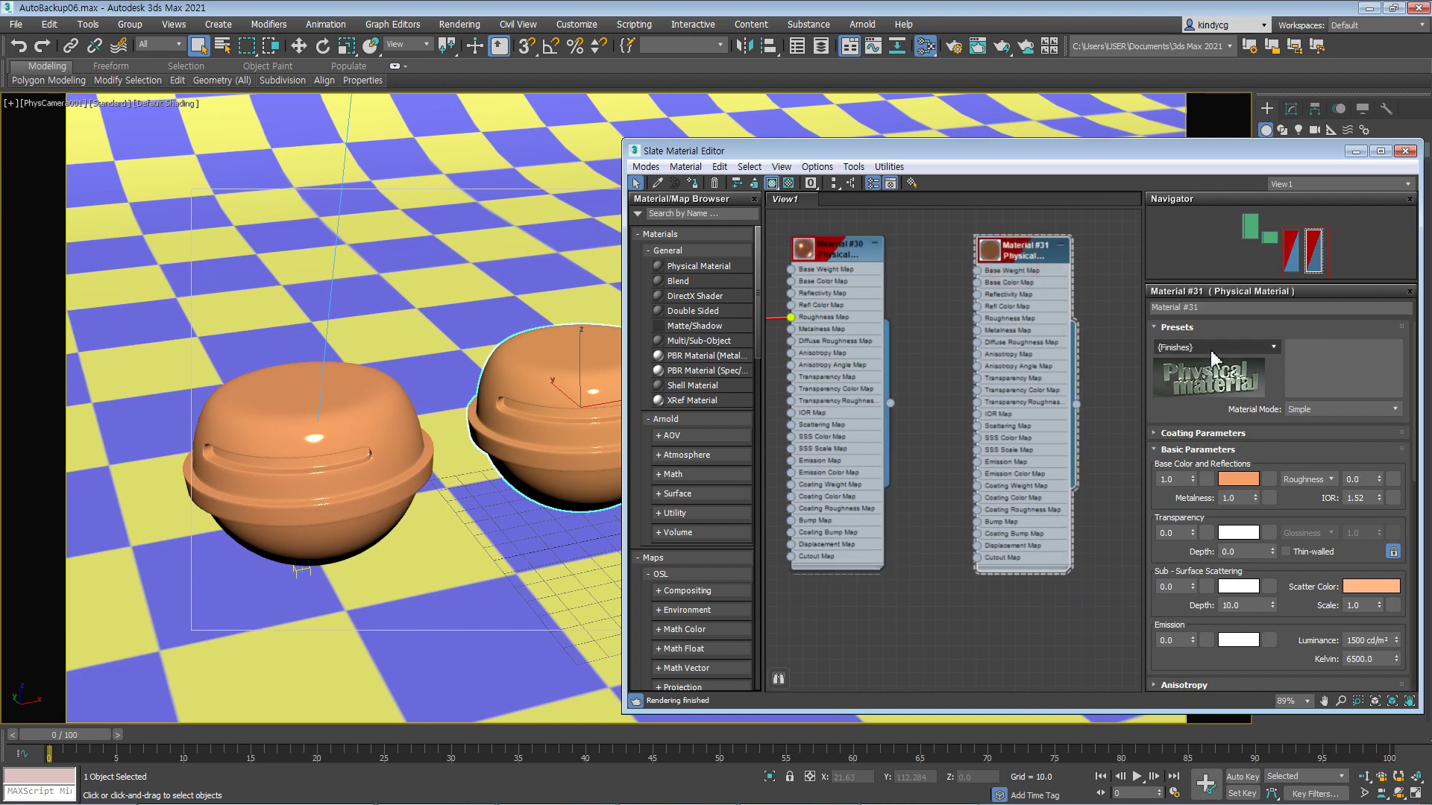
{"action": "left_click", "coordinate": [1241, 349]}
{"action": "scroll", "coordinate": [1202, 716], "scroll_direction": "down", "scroll_amount": 1}
{"action": "left_click", "coordinate": [1193, 684]}
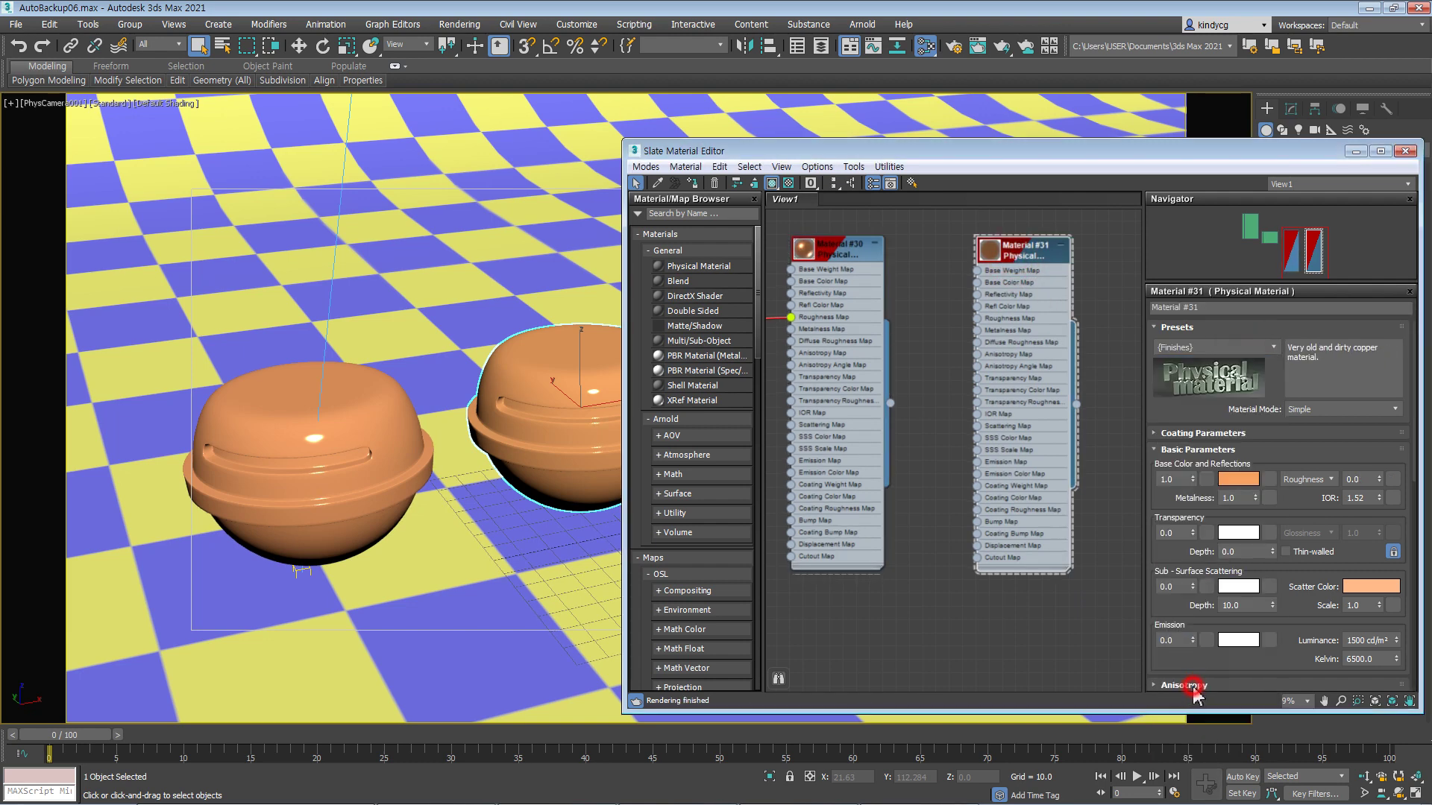
{"action": "left_click_drag", "start_coordinate": [928, 153], "coordinate": [1143, 171]}
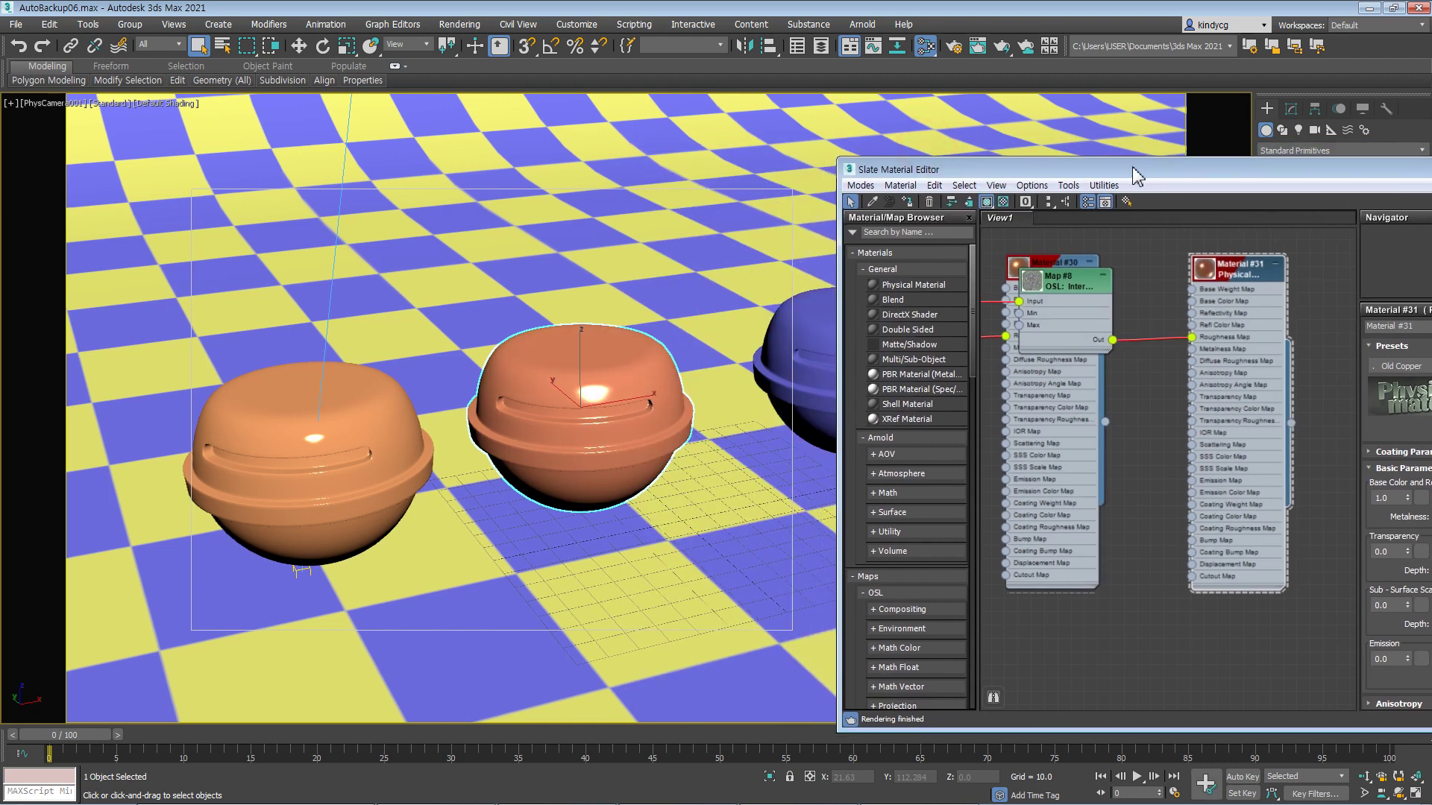
- Select the third ball and pull the overlapping OSL map nodes apart in the material node view
{"action": "middle_click_drag", "start_coordinate": [747, 411], "coordinate": [531, 405]}
{"action": "left_click", "coordinate": [669, 374]}
{"action": "middle_click_drag", "start_coordinate": [1138, 443], "coordinate": [1131, 525]}
{"action": "scroll", "coordinate": [1148, 424], "scroll_direction": "down", "scroll_amount": 2}
{"action": "left_click_drag", "start_coordinate": [1080, 413], "coordinate": [1114, 313]}
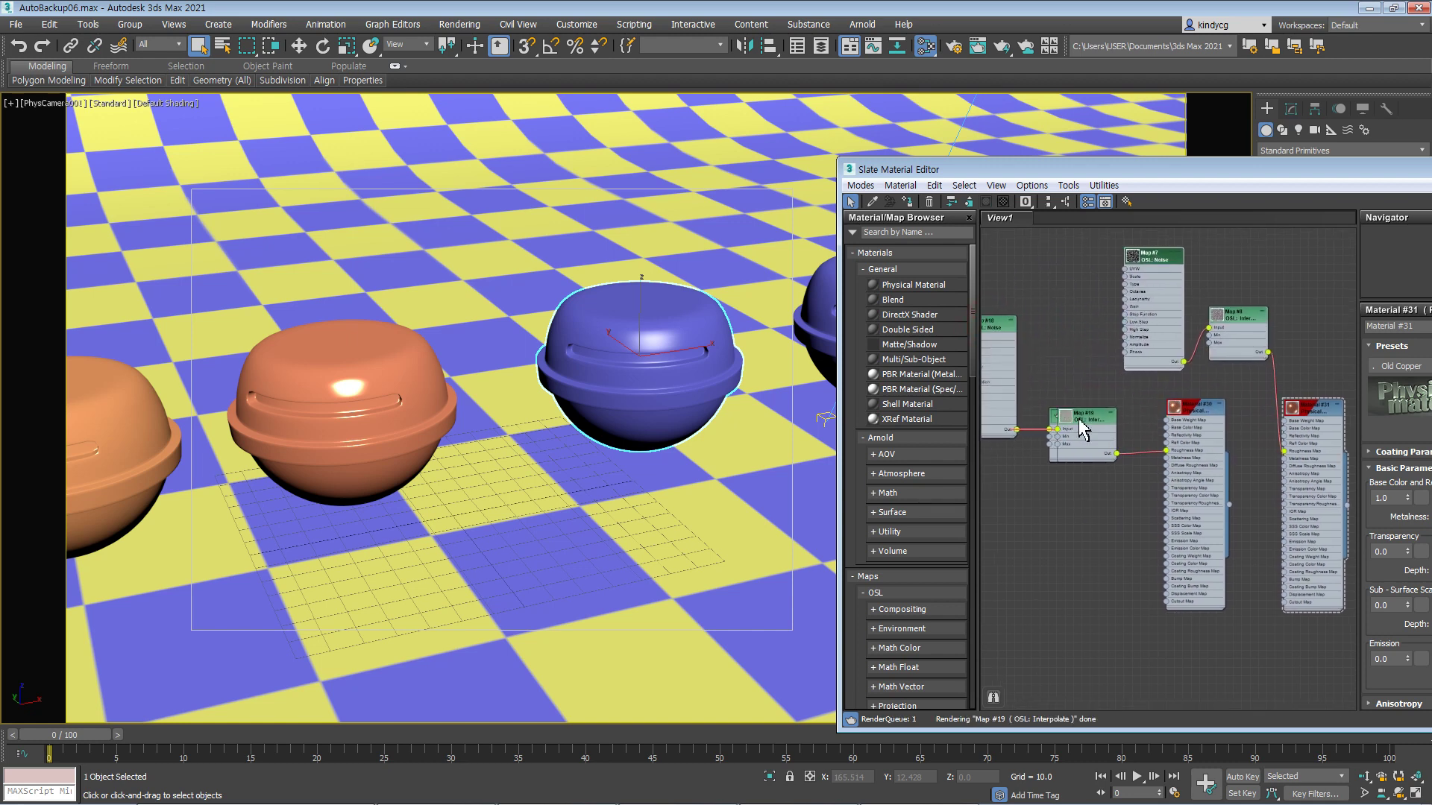
{"action": "left_click_drag", "start_coordinate": [1085, 414], "coordinate": [1102, 495], "text": "shift"}
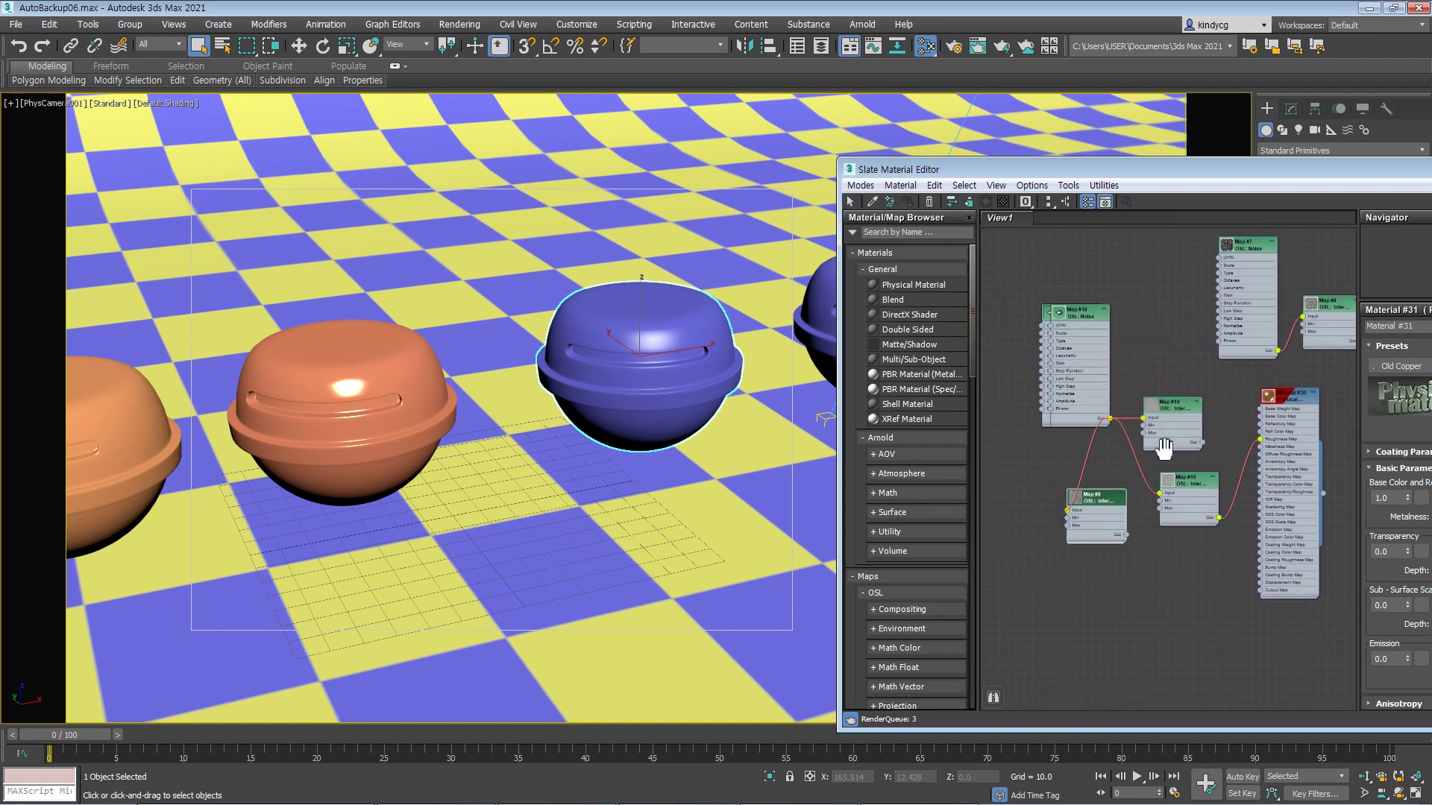
- Separate the Noise node feeding Material #30 and delete the leftover OSL Interpolate nodes beside it
{"action": "left_click_drag", "start_coordinate": [1081, 440], "coordinate": [1048, 518]}
{"action": "left_click_drag", "start_coordinate": [1077, 311], "coordinate": [1162, 335]}
{"action": "left_click_drag", "start_coordinate": [1013, 288], "coordinate": [1114, 600]}
{"action": "key", "text": "Delete"}
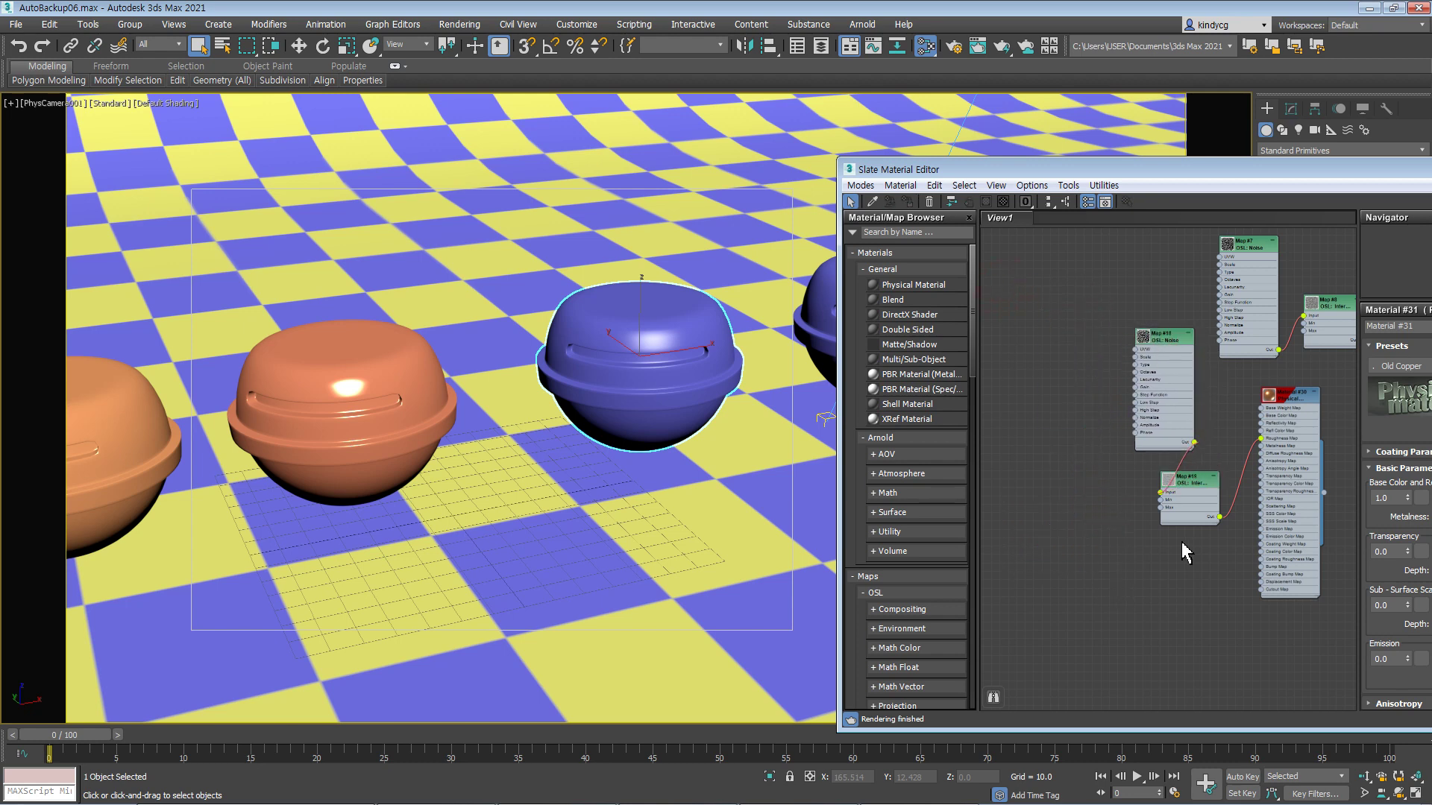
- Add a new Physical Material node and place it below the two existing material nodes
{"action": "middle_click_drag", "start_coordinate": [1216, 490], "coordinate": [1028, 468]}
{"action": "scroll", "coordinate": [1199, 573], "scroll_direction": "down", "scroll_amount": 3}
{"action": "right_click", "coordinate": [1204, 575]}
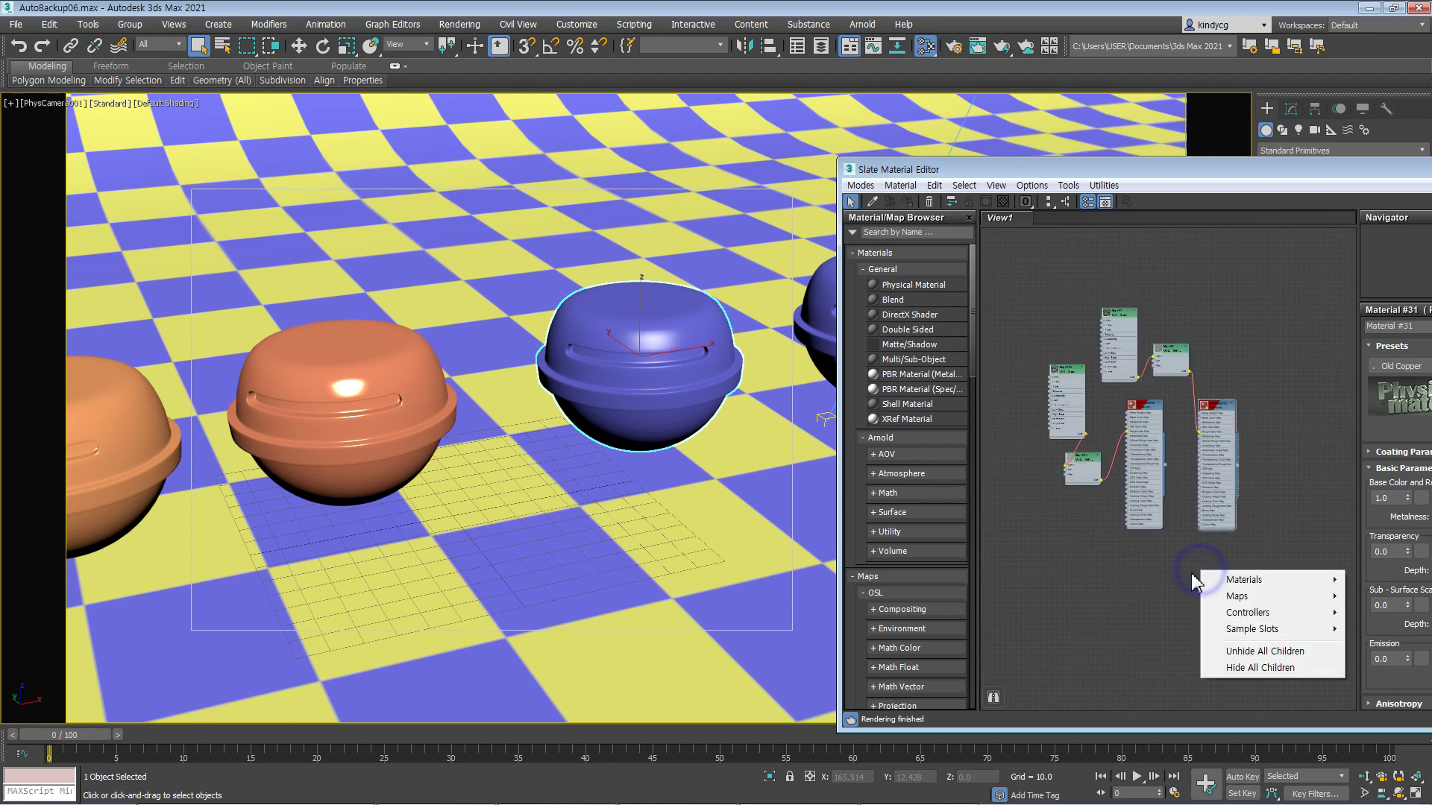
{"action": "left_click", "coordinate": [1230, 580]}
{"action": "mouse_move", "coordinate": [1147, 580]}
{"action": "left_click", "coordinate": [1037, 674]}
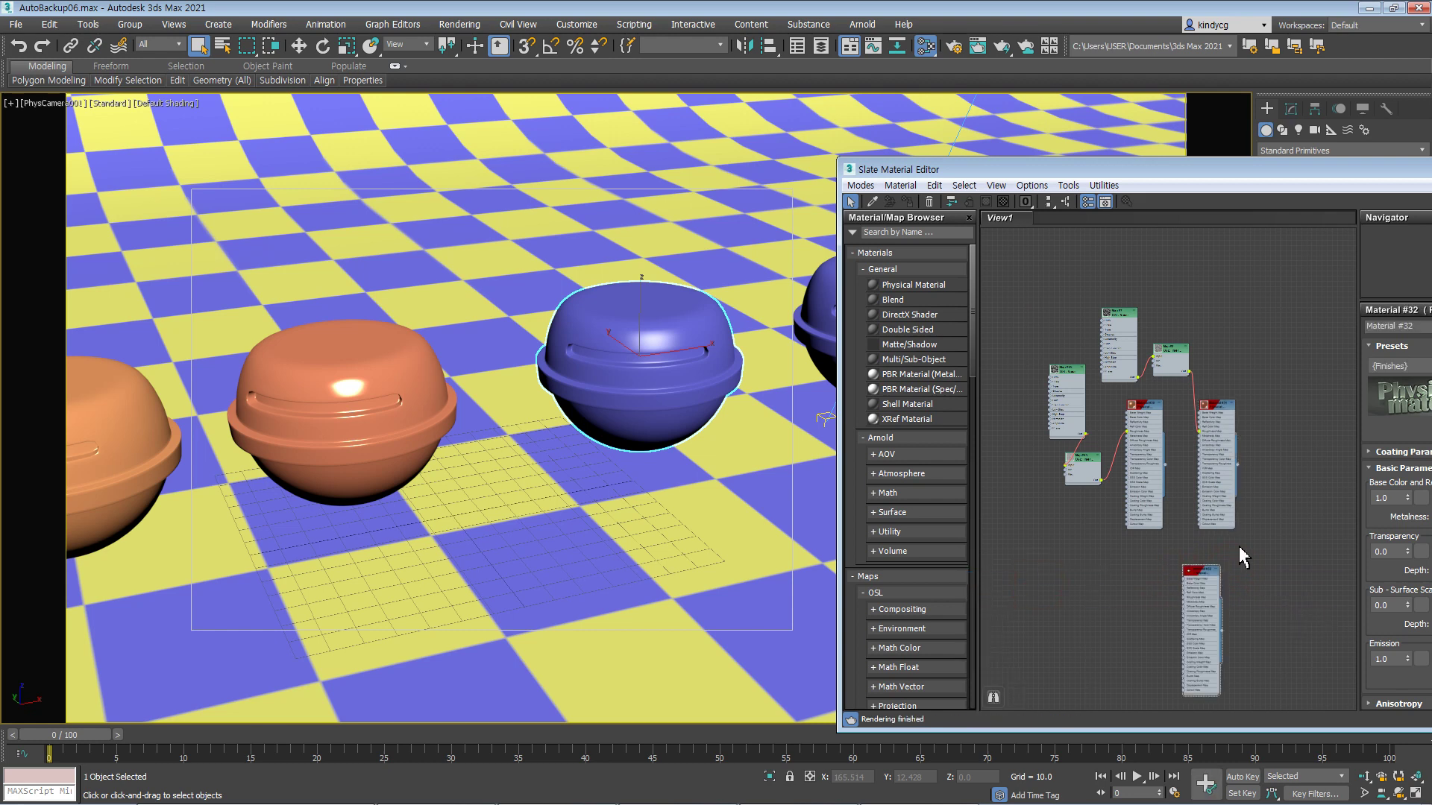
{"action": "left_click_drag", "start_coordinate": [1200, 569], "coordinate": [1165, 549]}
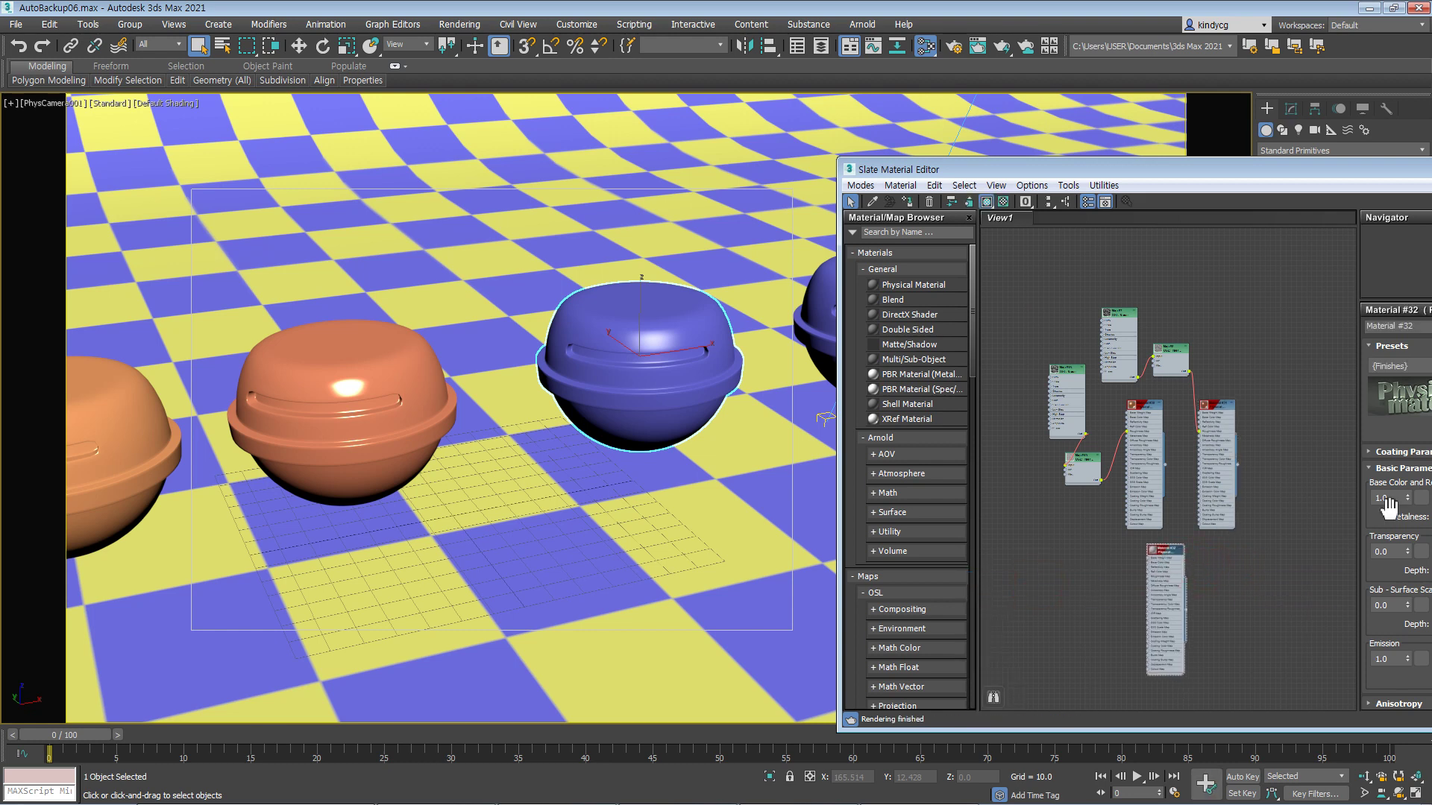
- Apply the Patterned Copper preset to Material #32 and dismiss the Arnold render message
{"action": "left_click", "coordinate": [1390, 366]}
{"action": "scroll", "coordinate": [1340, 608], "scroll_direction": "down", "scroll_amount": 3}
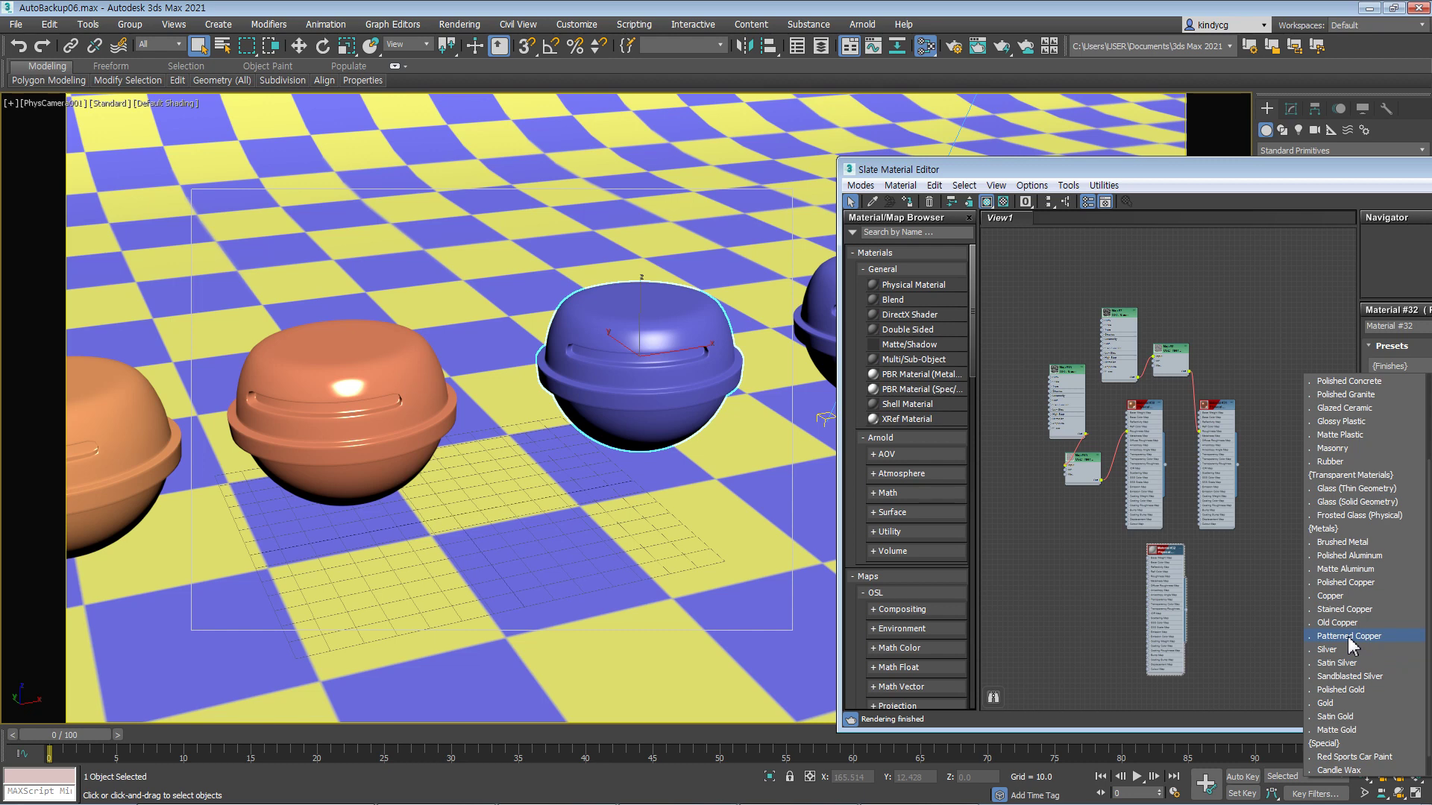
{"action": "left_click", "coordinate": [1350, 636]}
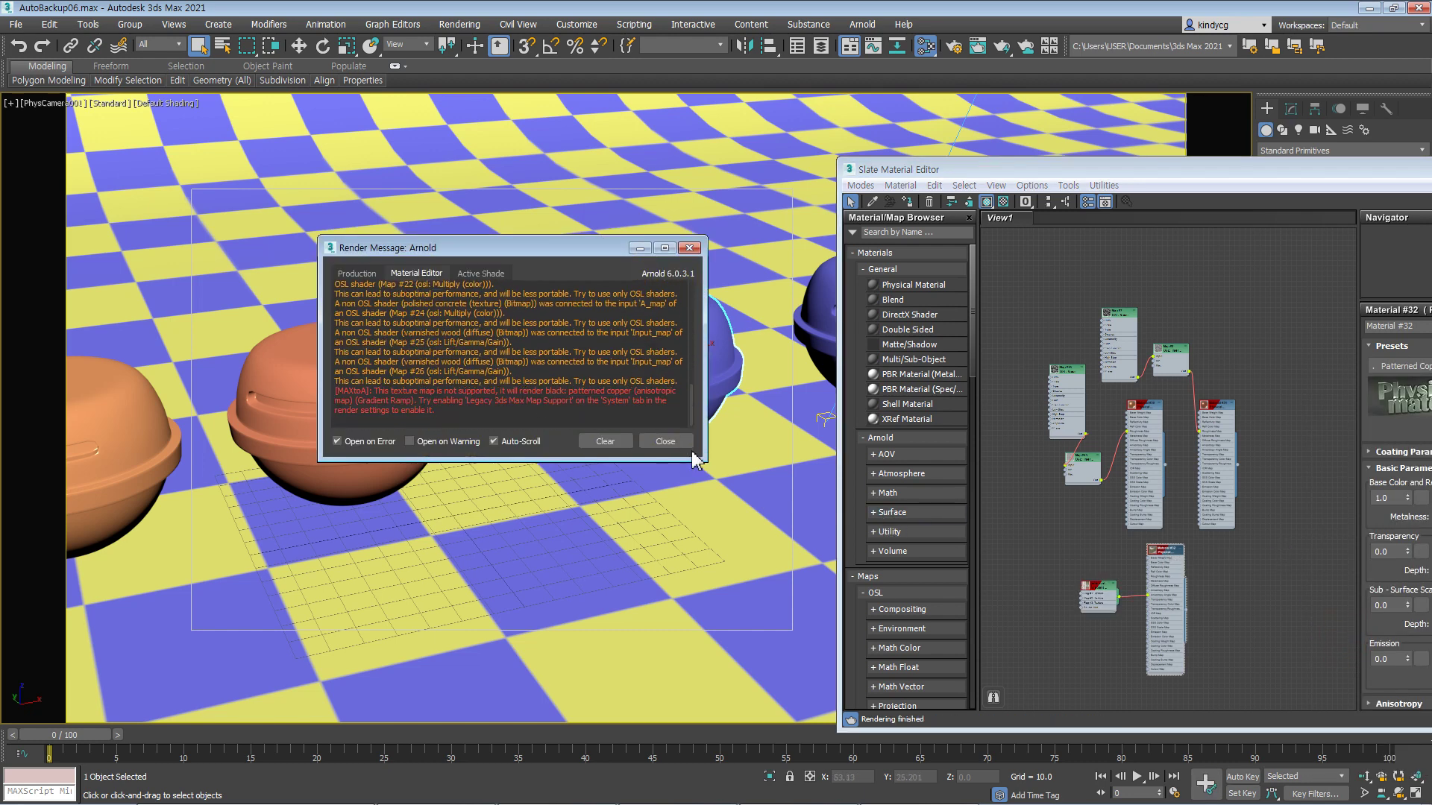
{"action": "left_click", "coordinate": [671, 441]}
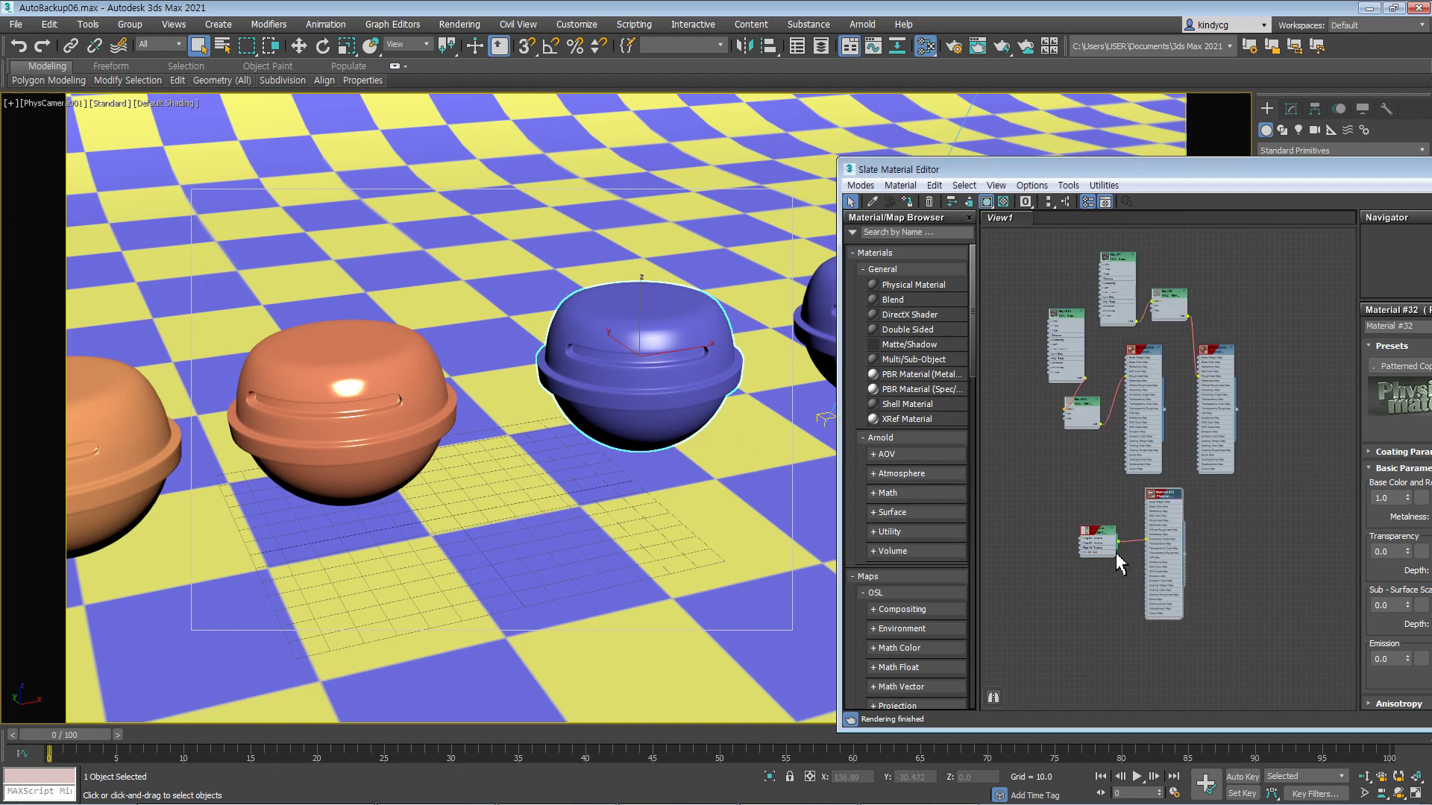
- Examine the parameters of the gradient map feeding Material #32's Anisotropy Angle and return to the material's parameters
{"action": "scroll", "coordinate": [1104, 559], "scroll_direction": "up", "scroll_amount": 5}
{"action": "left_click_drag", "start_coordinate": [1074, 475], "coordinate": [1090, 455]}
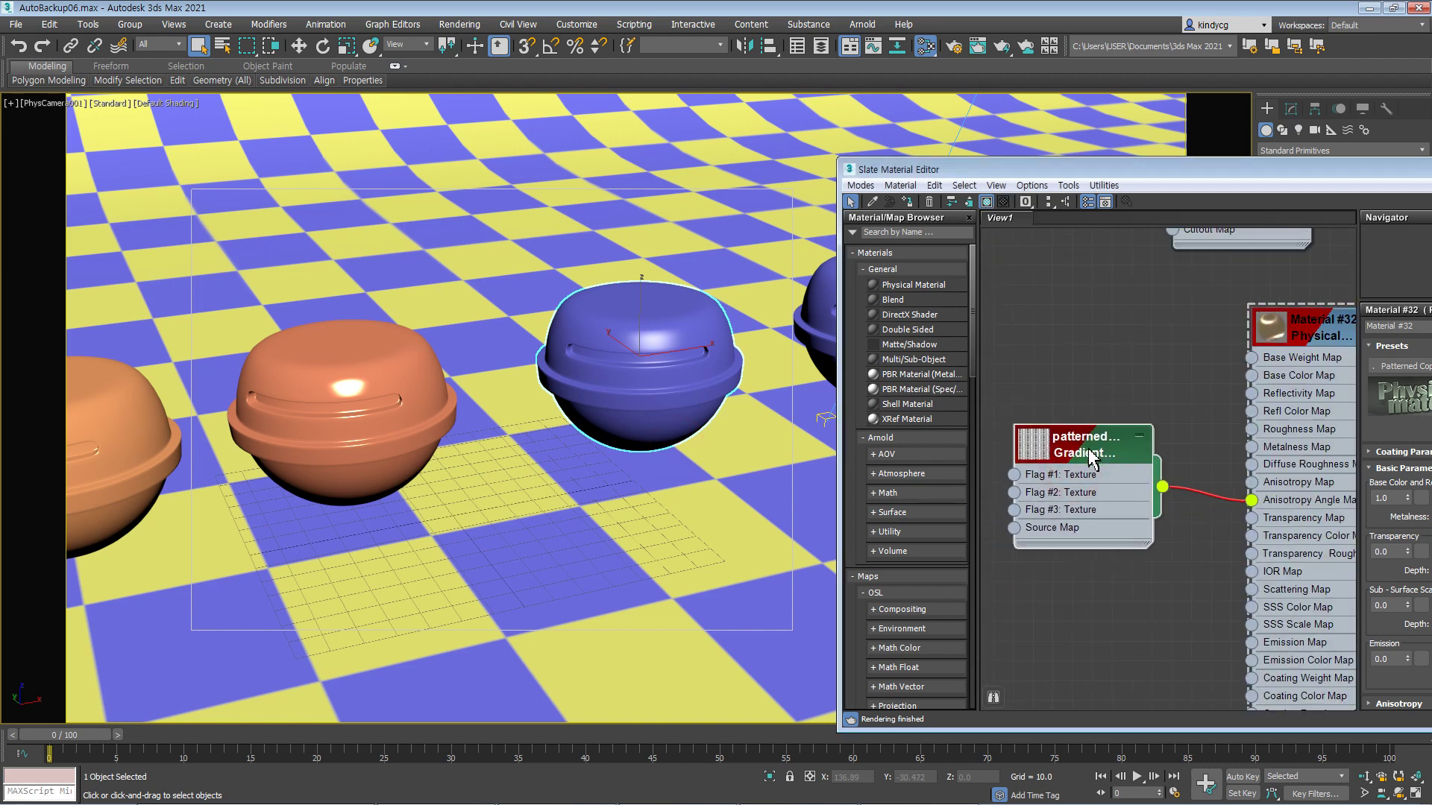
{"action": "double_click", "coordinate": [1057, 489]}
{"action": "middle_click_drag", "start_coordinate": [1174, 596], "coordinate": [1118, 586]}
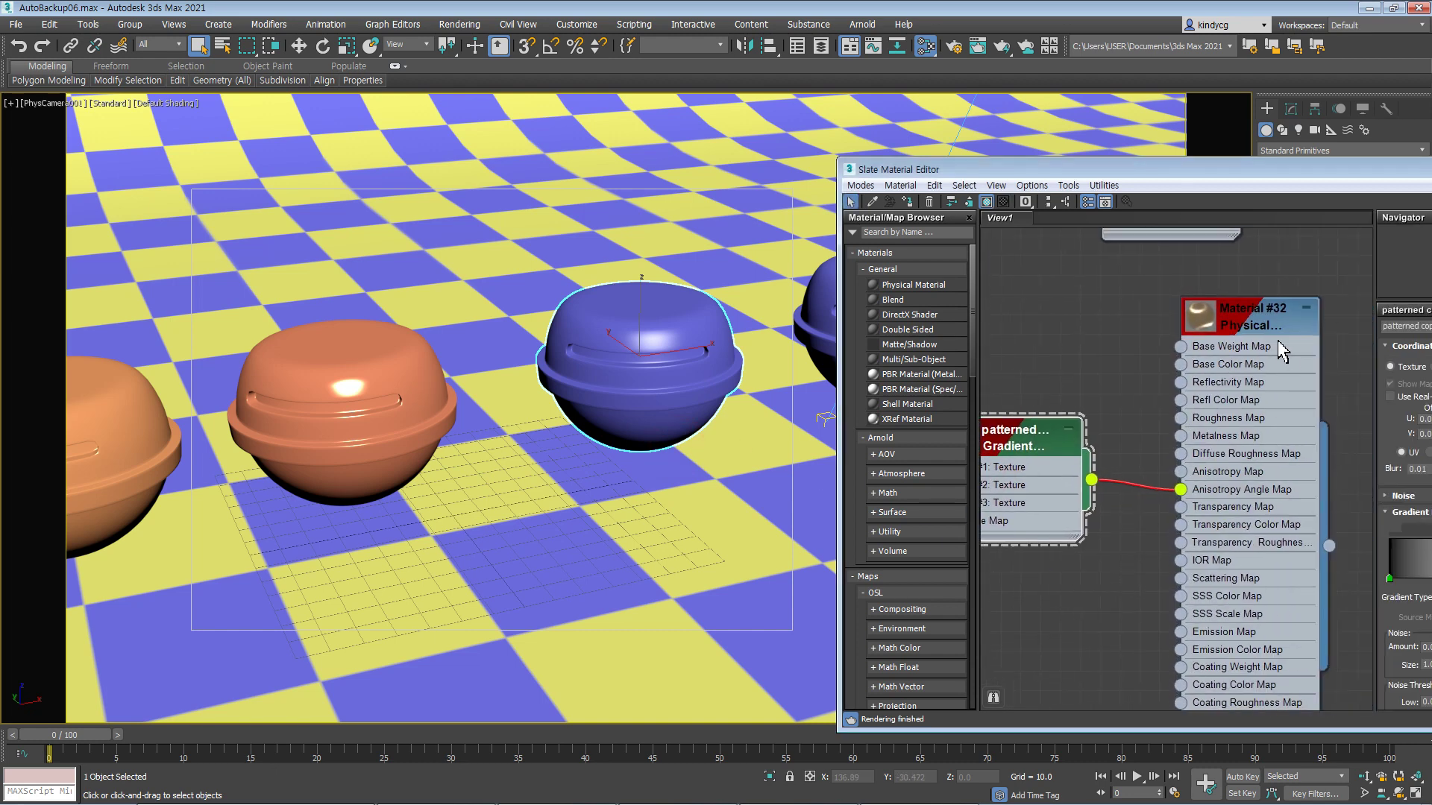
{"action": "double_click", "coordinate": [1289, 356]}
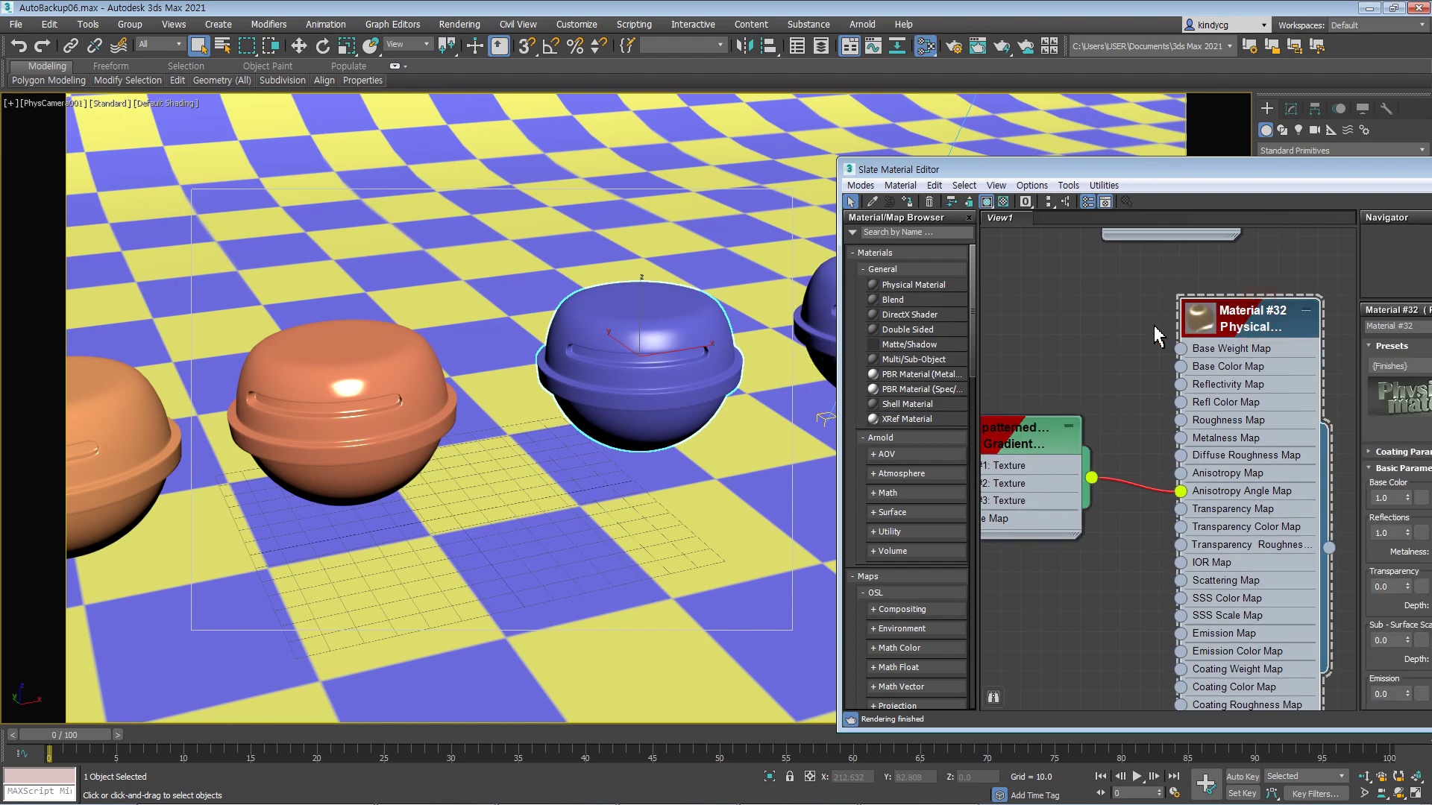
- Assign Material #32 to the third ball and bring the copper balls into the camera view
{"action": "left_click", "coordinate": [639, 350]}
{"action": "left_click", "coordinate": [906, 202]}
{"action": "middle_click_drag", "start_coordinate": [443, 412], "coordinate": [625, 411]}
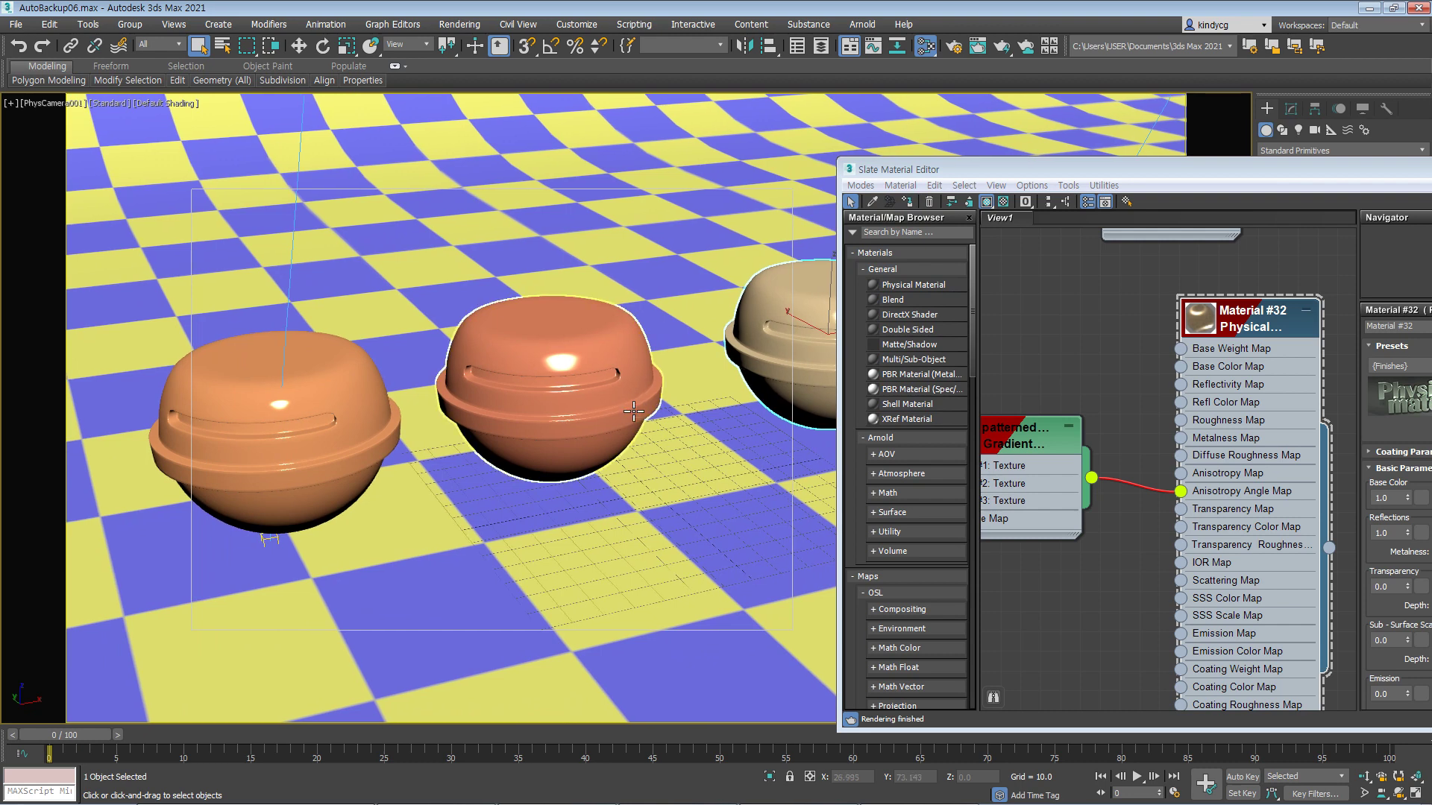
- Close the material editor and enlarge the render region so that it frames the first three balls
{"action": "left_click", "coordinate": [977, 45]}
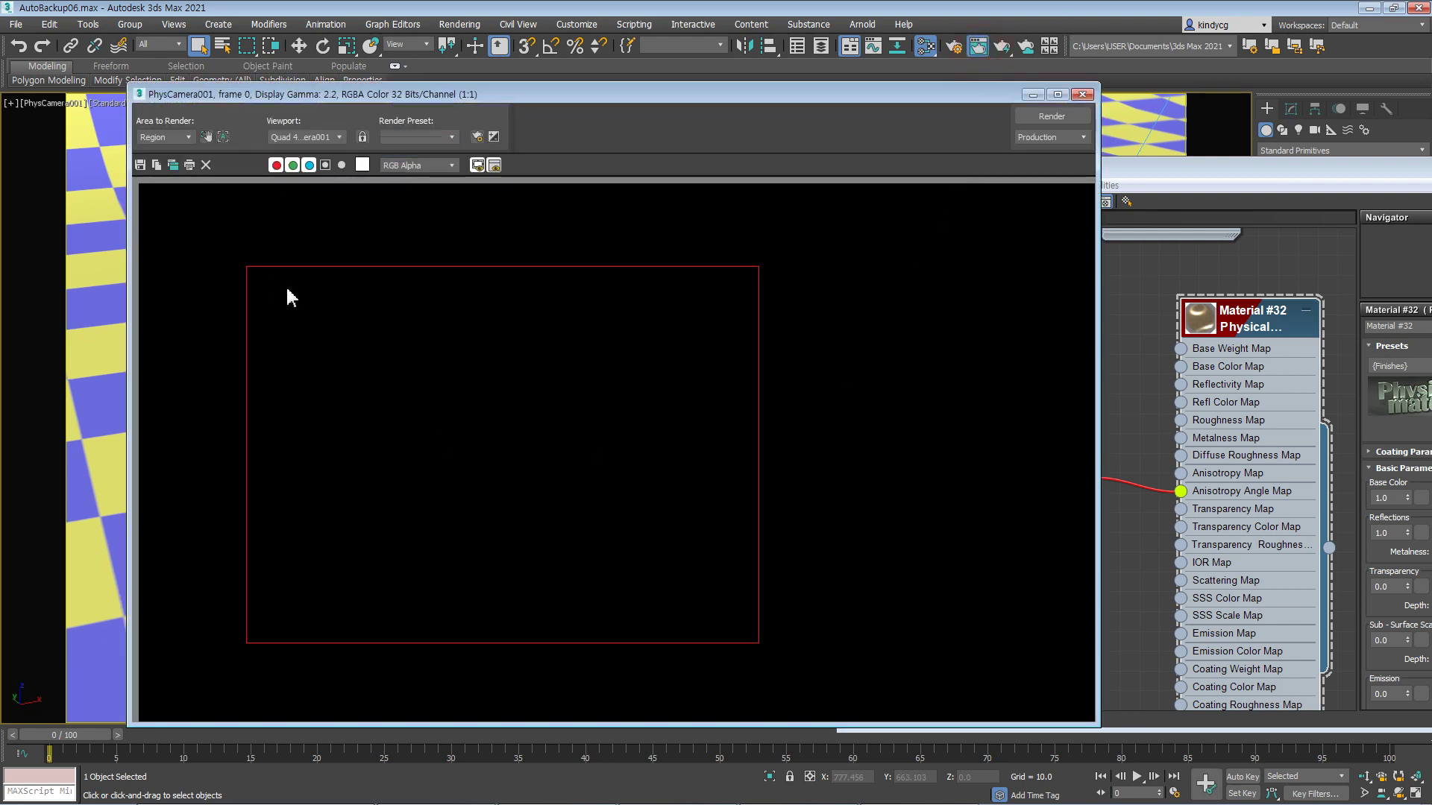
{"action": "left_click", "coordinate": [206, 137]}
{"action": "left_click_drag", "start_coordinate": [246, 458], "coordinate": [186, 455]}
{"action": "left_click", "coordinate": [1082, 94]}
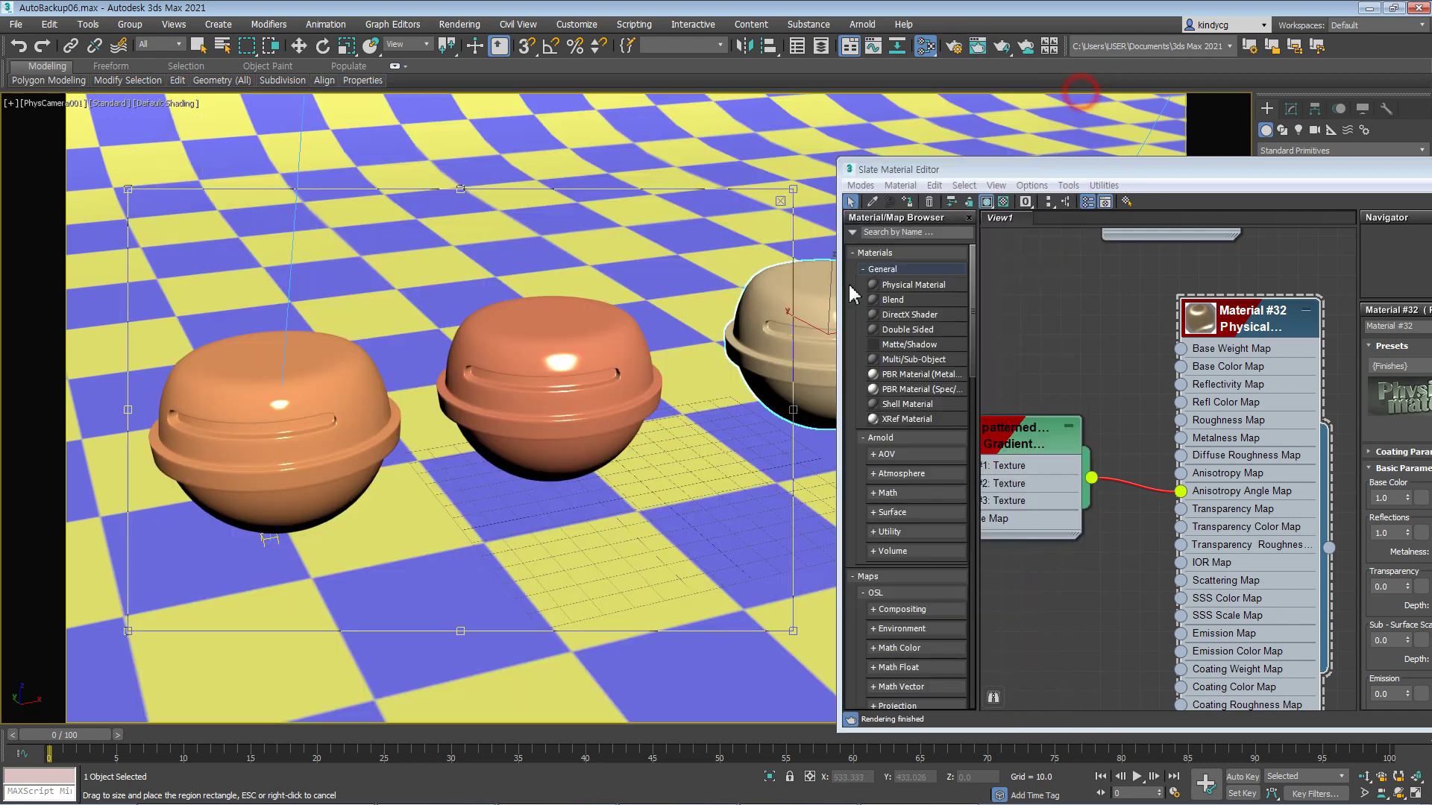
{"action": "left_click_drag", "start_coordinate": [1388, 172], "coordinate": [973, 218]}
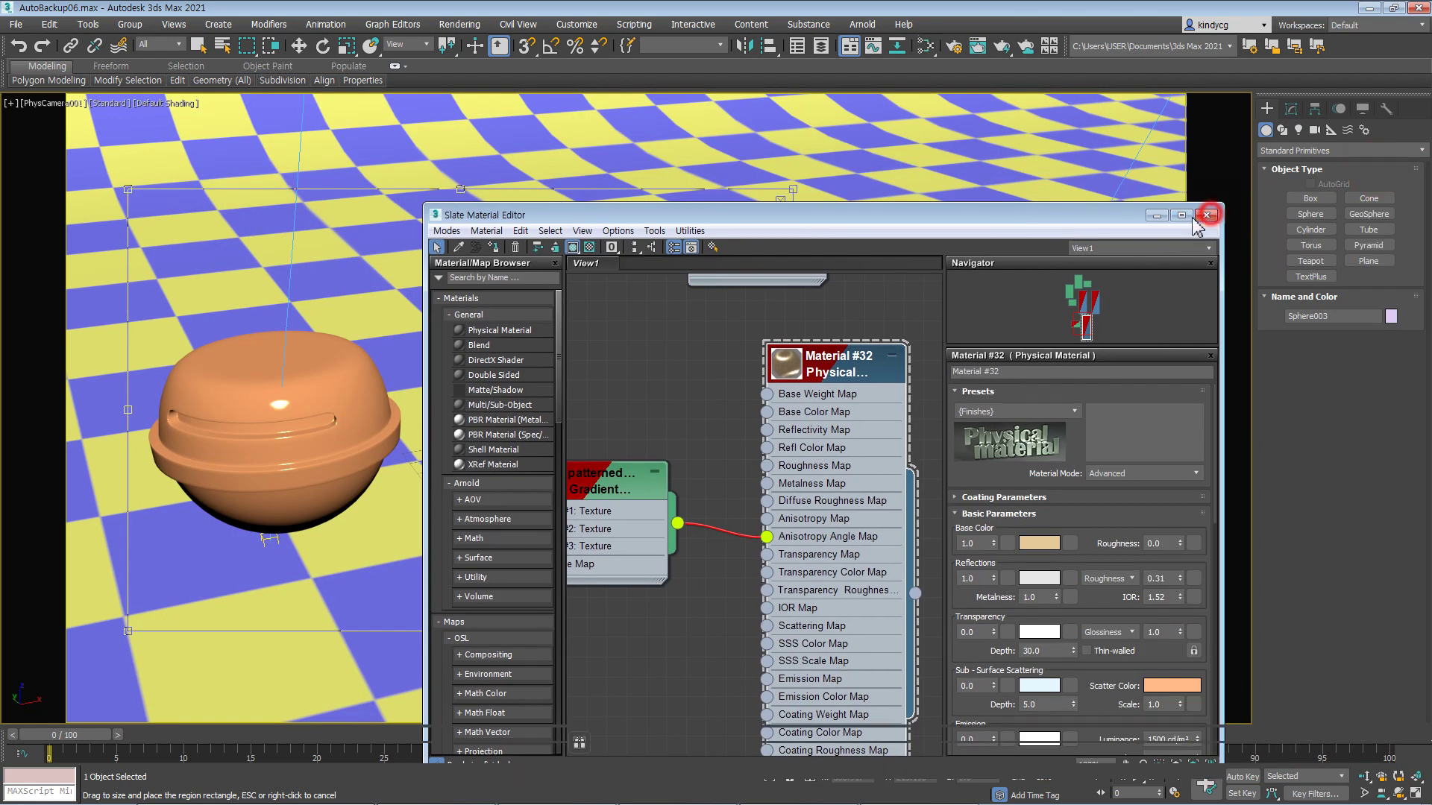
{"action": "left_click", "coordinate": [1206, 215]}
{"action": "left_click_drag", "start_coordinate": [793, 409], "coordinate": [974, 409]}
{"action": "mouse_move", "coordinate": [631, 425]}
{"action": "left_mouse_down"}
{"action": "mouse_move", "coordinate": [648, 377]}
{"action": "mouse_move", "coordinate": [636, 403]}
{"action": "left_mouse_up"}
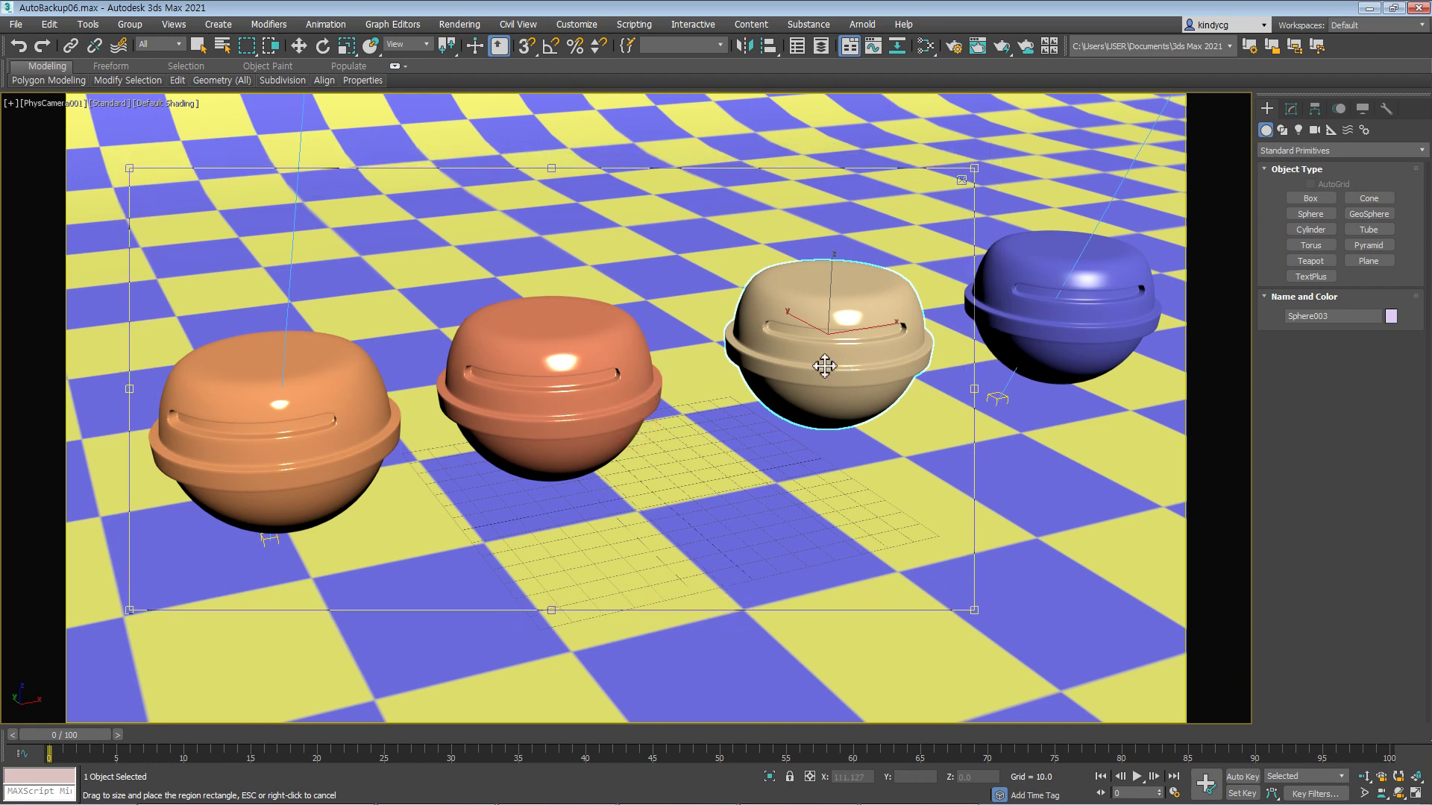
- Render the region with the three balls, clear the Arnold message, and end the region editing
{"action": "left_click", "coordinate": [1002, 46]}
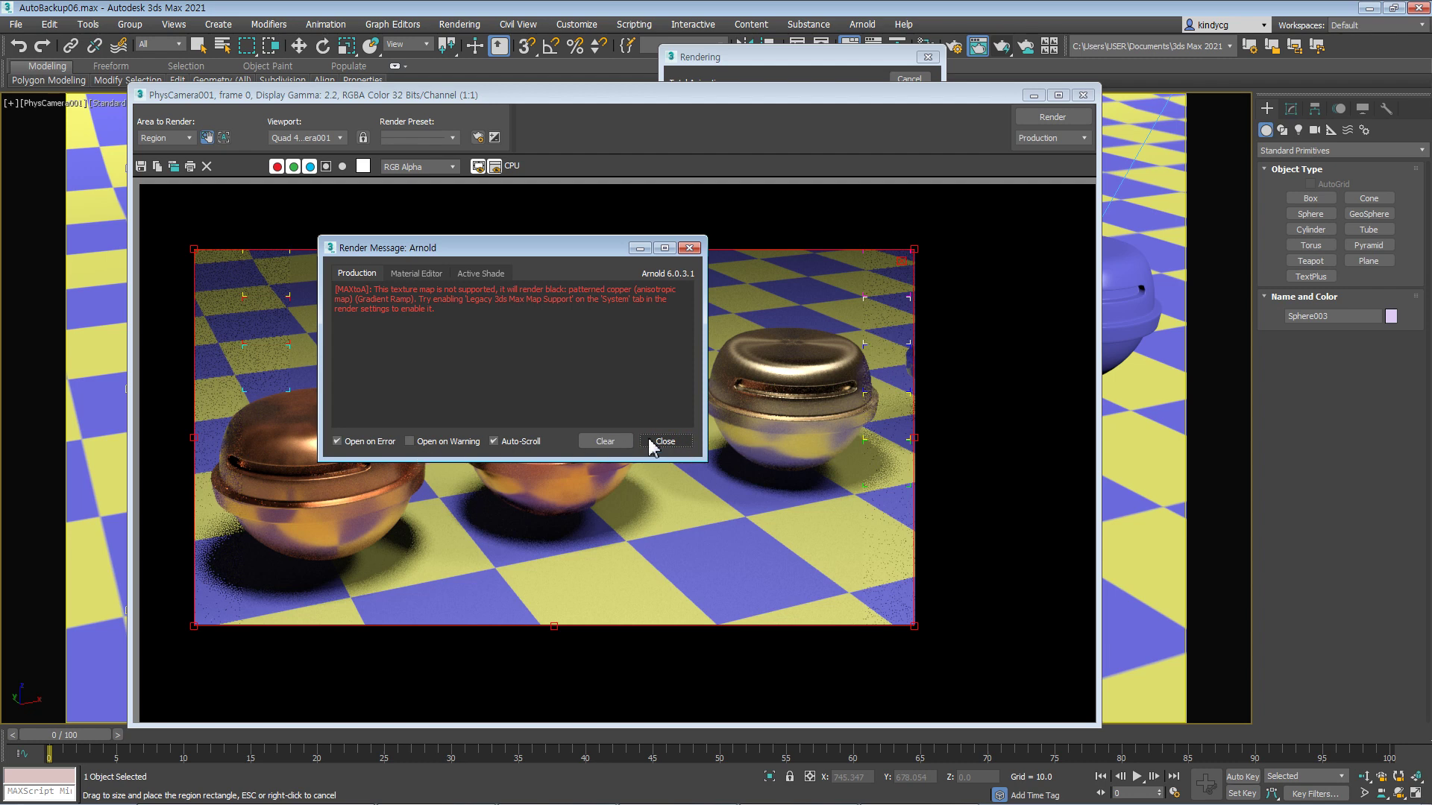
{"action": "left_click", "coordinate": [610, 445]}
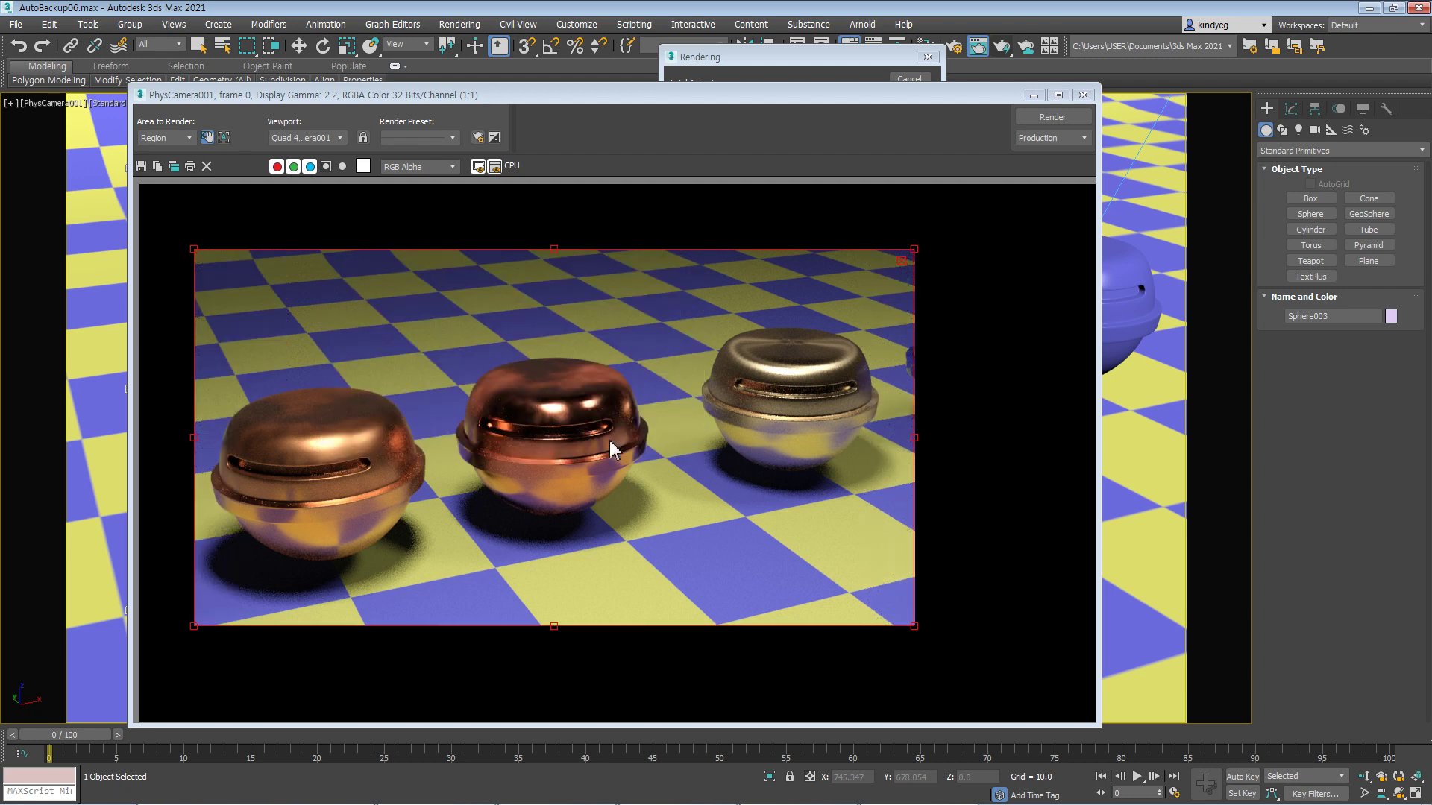
{"action": "left_click", "coordinate": [786, 367]}
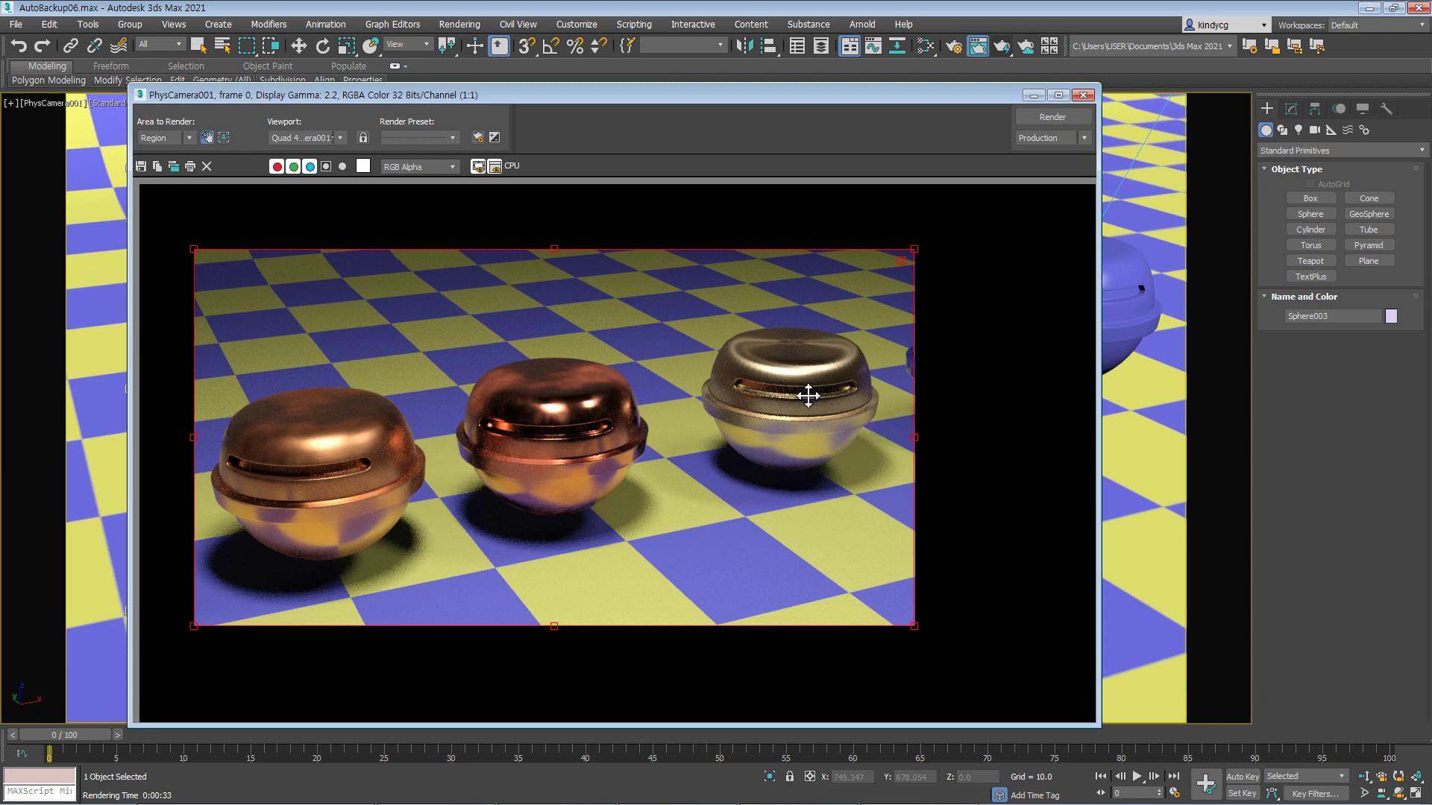
{"action": "left_click", "coordinate": [818, 427]}
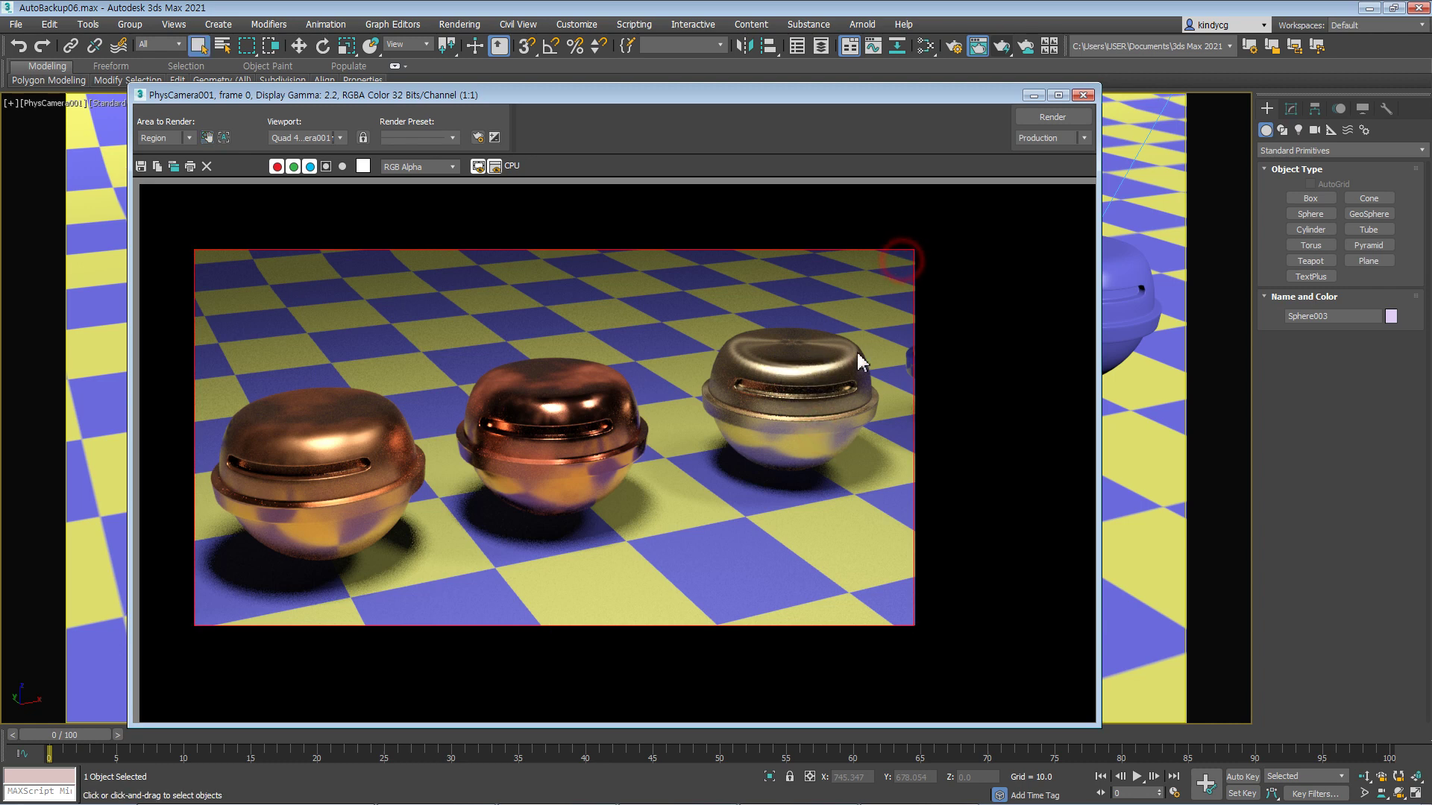
- Examine the rendered Patterned Copper ball at 2:1 magnification and close the rendered image
{"action": "scroll", "coordinate": [818, 419], "scroll_direction": "up", "scroll_amount": 2}
{"action": "scroll", "coordinate": [818, 419], "scroll_direction": "down", "scroll_amount": 1}
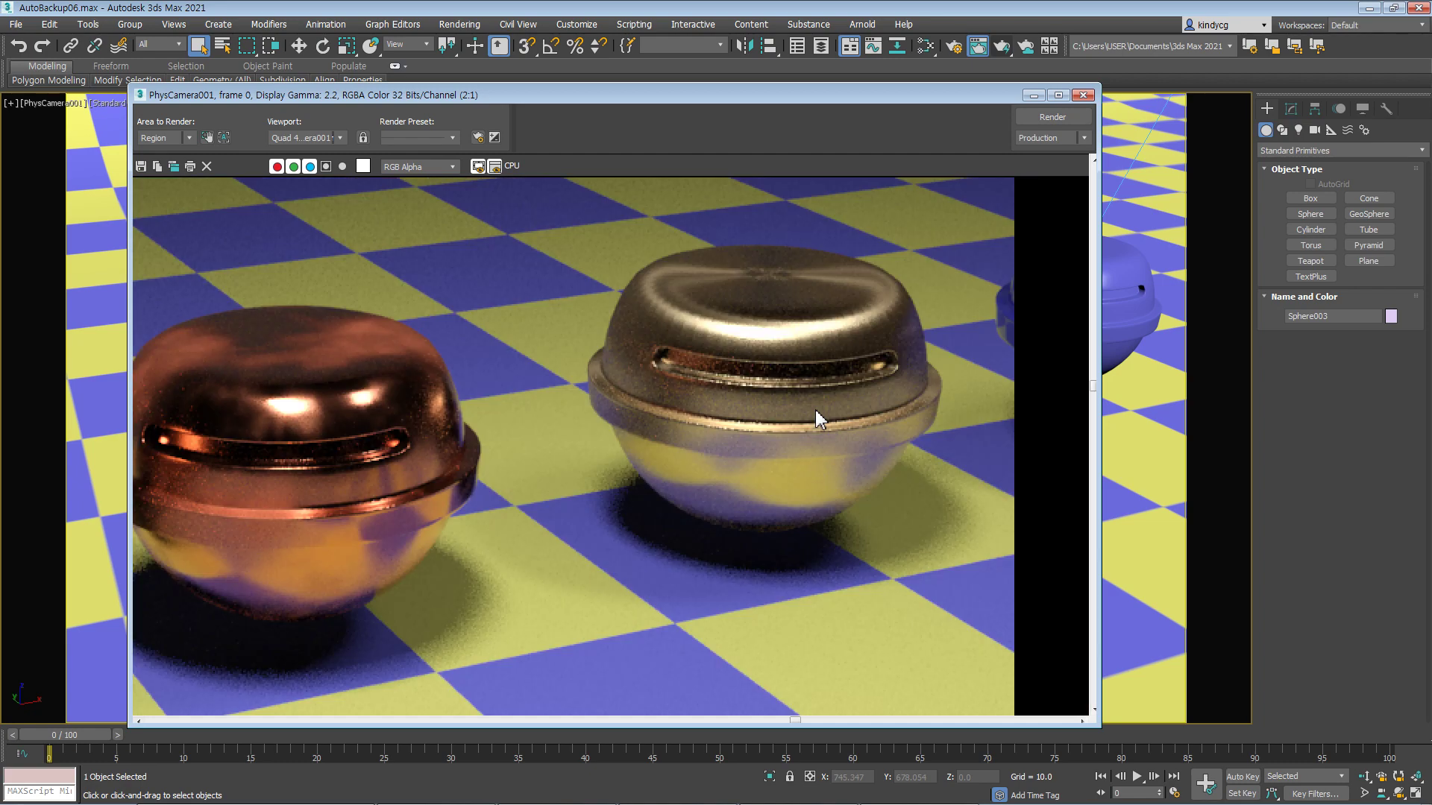
{"action": "scroll", "coordinate": [674, 457], "scroll_direction": "down", "scroll_amount": 1}
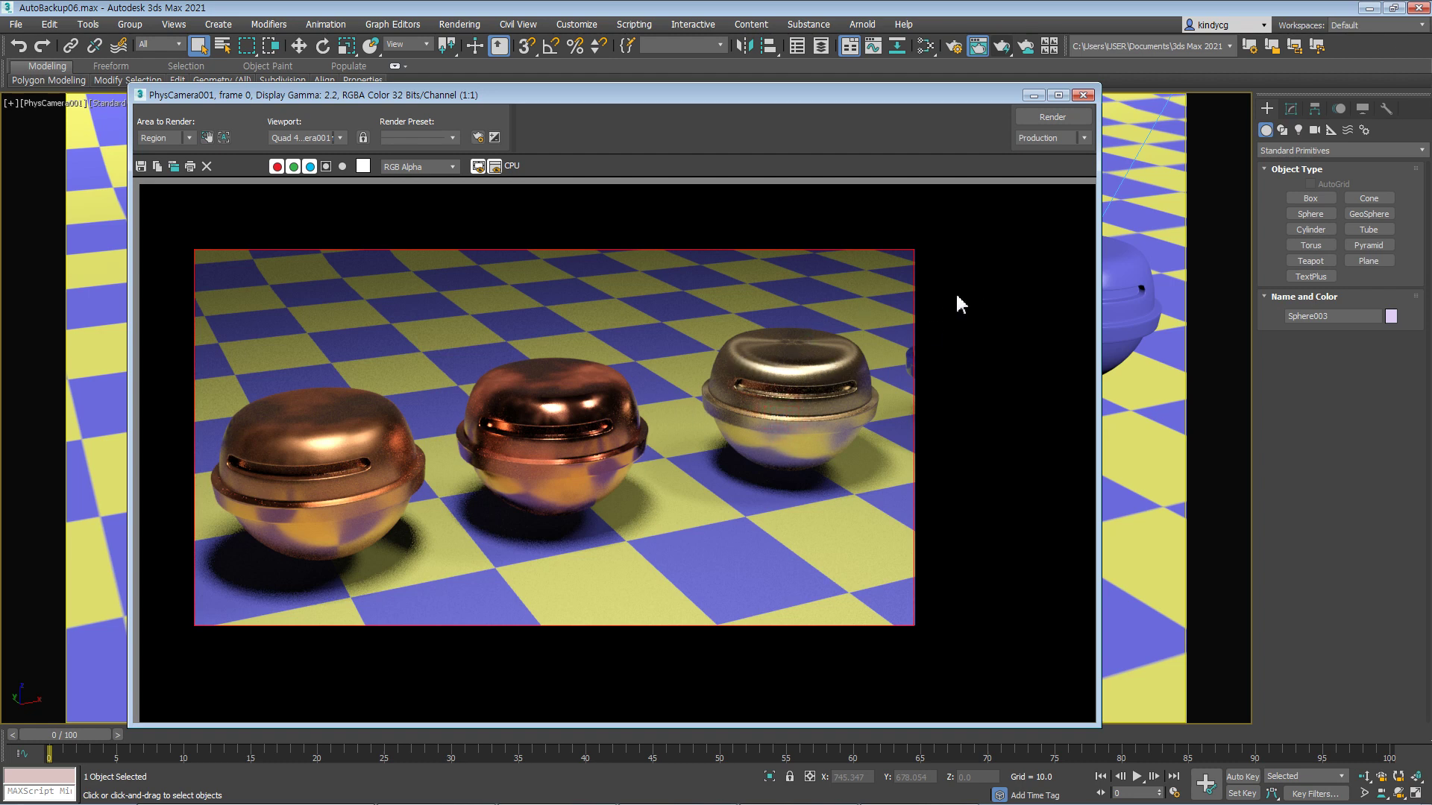
{"action": "left_click", "coordinate": [1083, 95]}
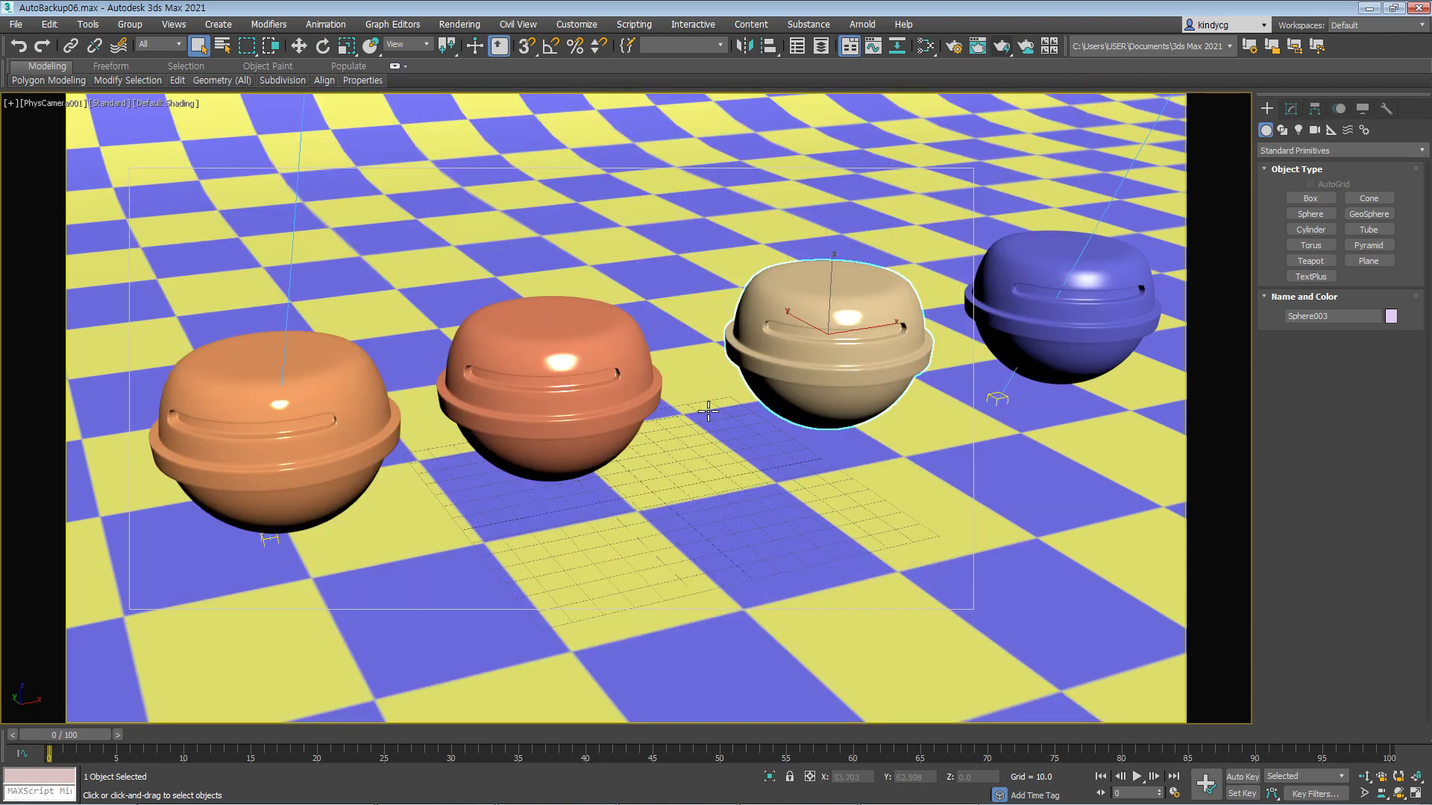
- Disconnect the gradient map from the Anisotropy Angle Map input of Material #32
{"action": "left_click", "coordinate": [954, 46]}
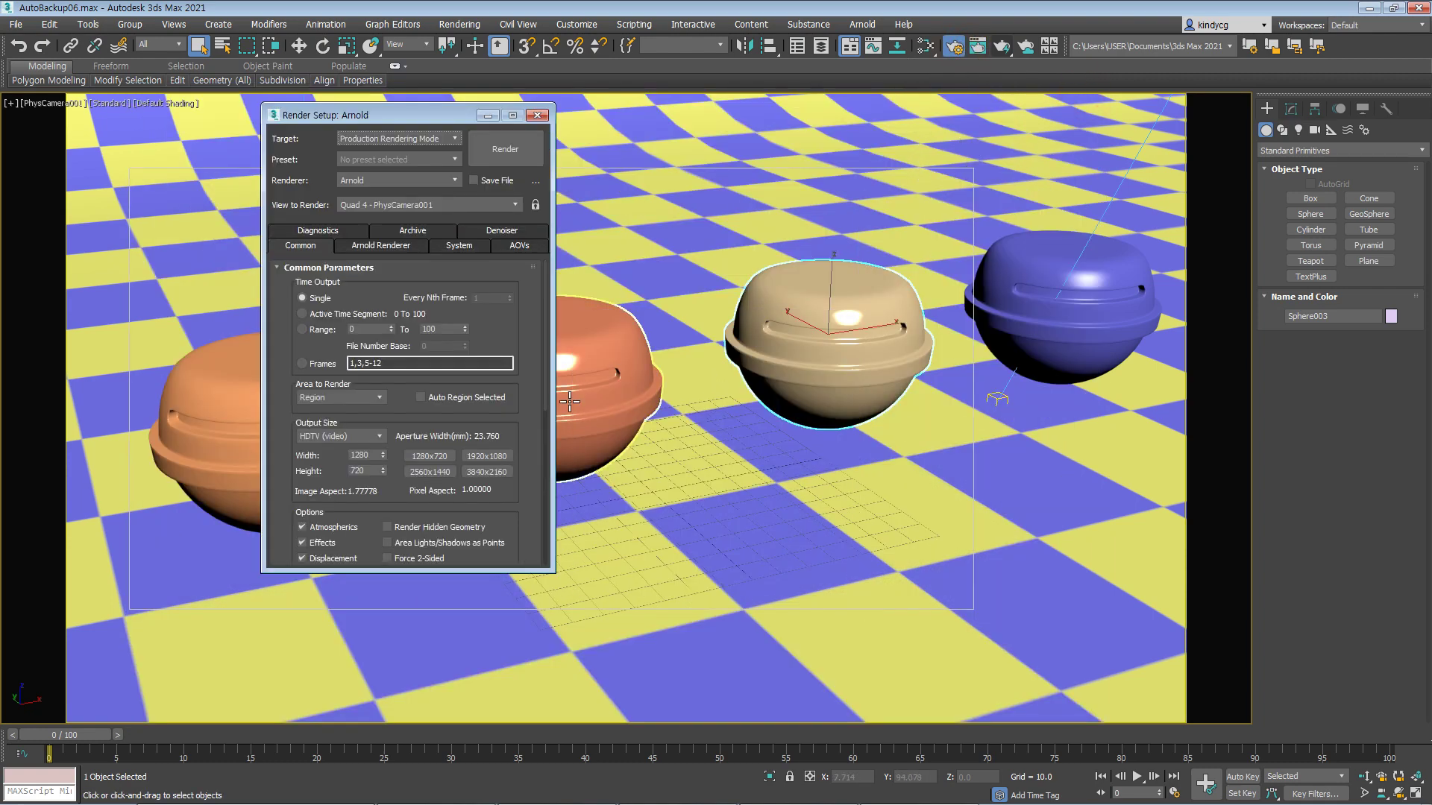
{"action": "left_click", "coordinate": [537, 114]}
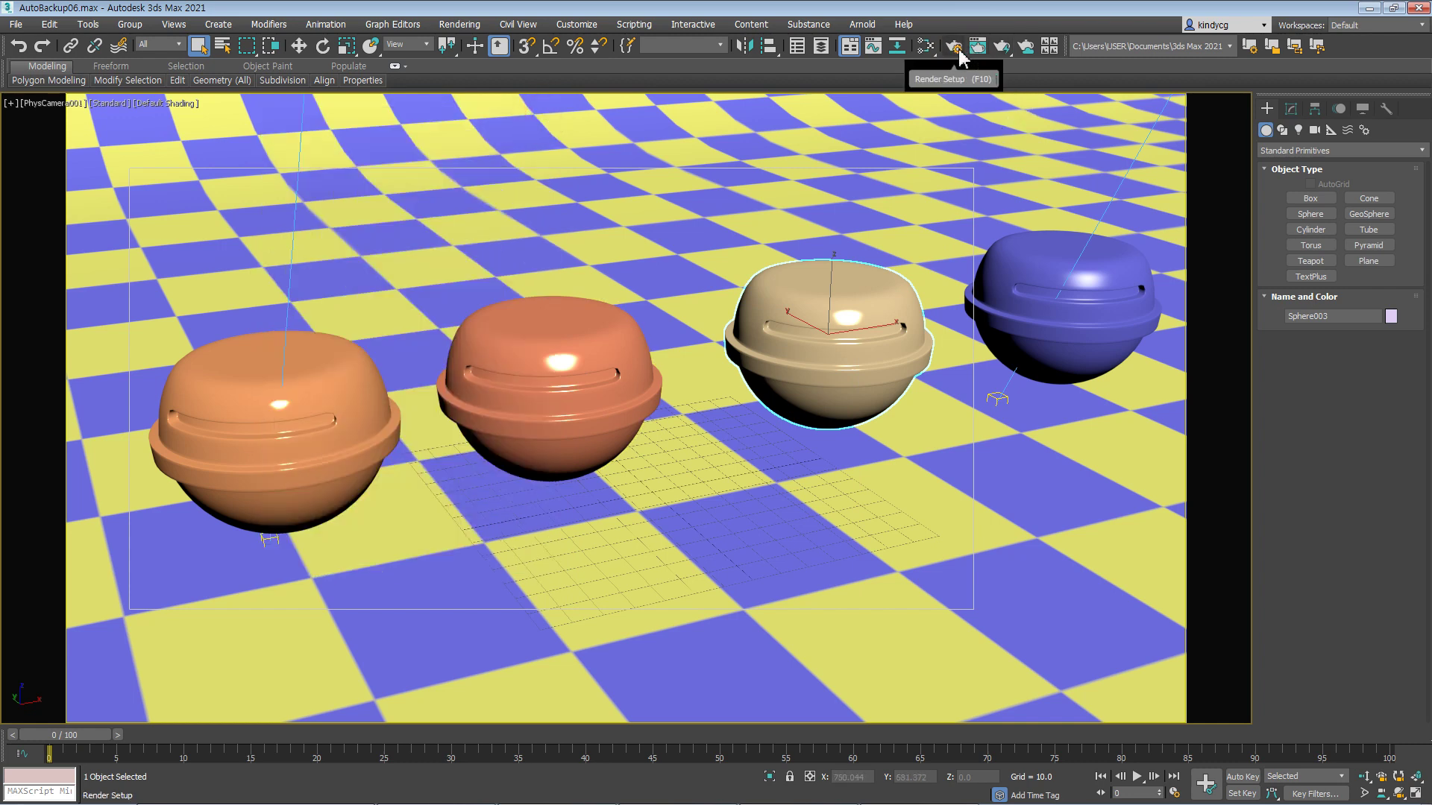
{"action": "key", "text": "m"}
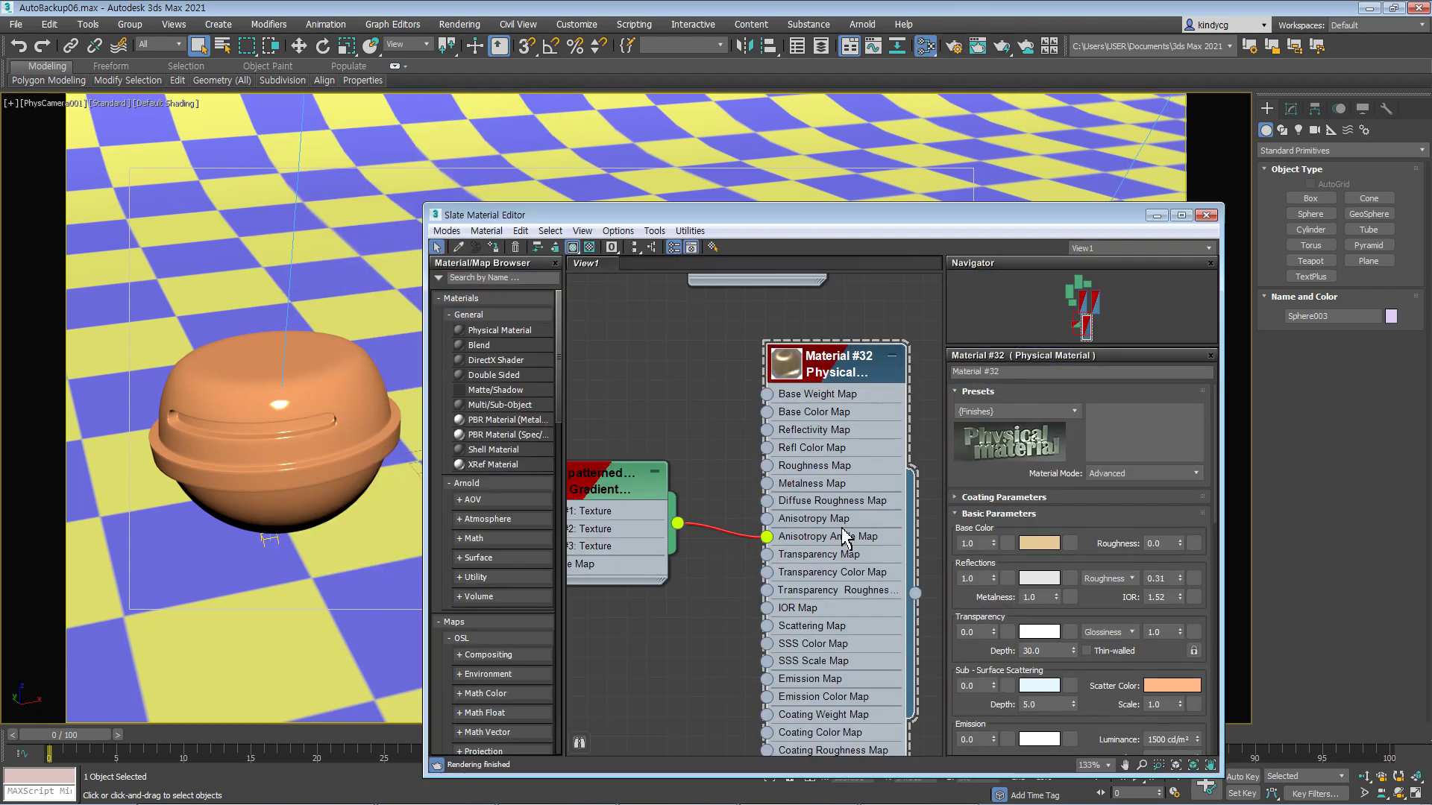
{"action": "middle_click_drag", "start_coordinate": [606, 631], "coordinate": [700, 602]}
{"action": "left_click_drag", "start_coordinate": [709, 464], "coordinate": [688, 503]}
{"action": "middle_click_drag", "start_coordinate": [816, 584], "coordinate": [785, 545]}
{"action": "left_click", "coordinate": [821, 477]}
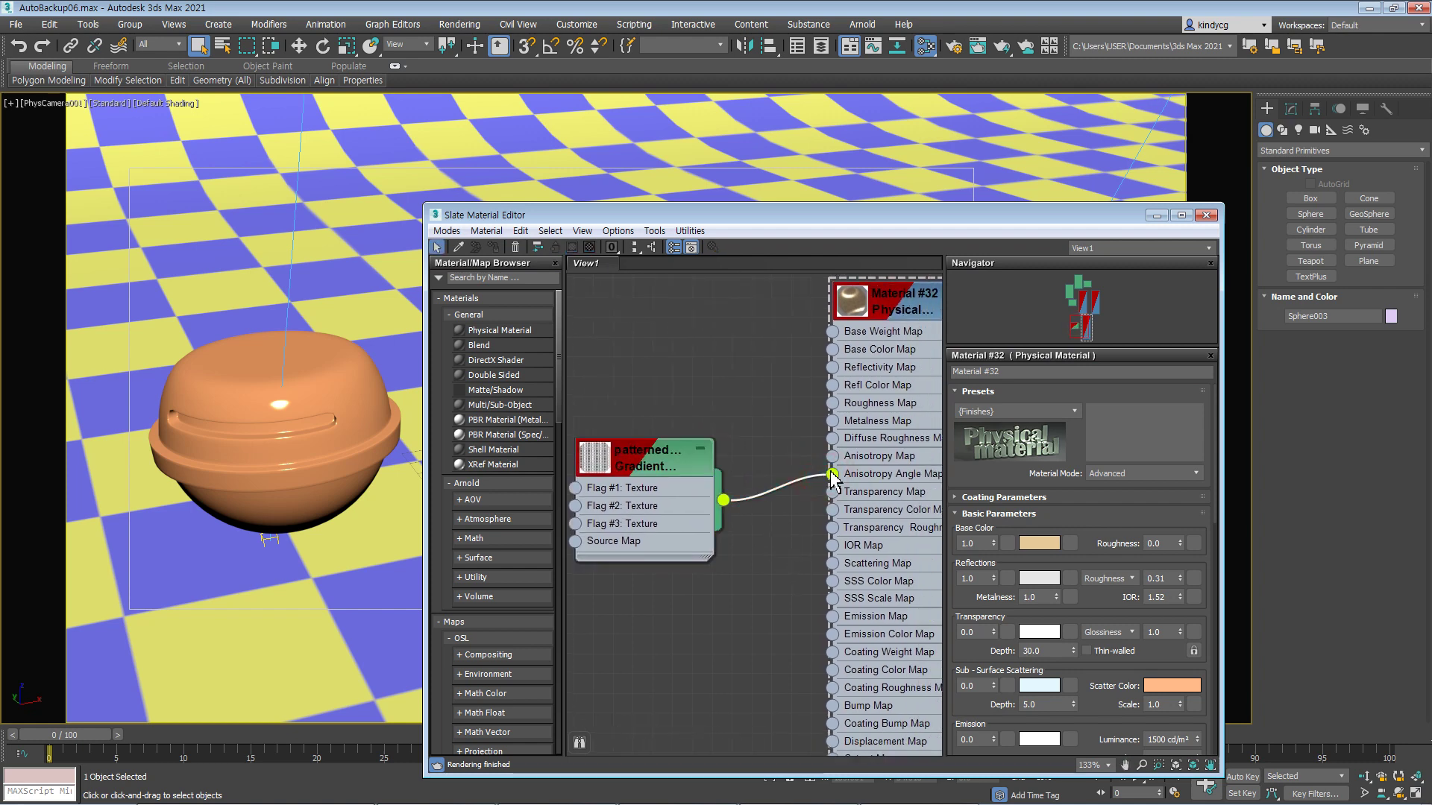
{"action": "key", "text": "Delete"}
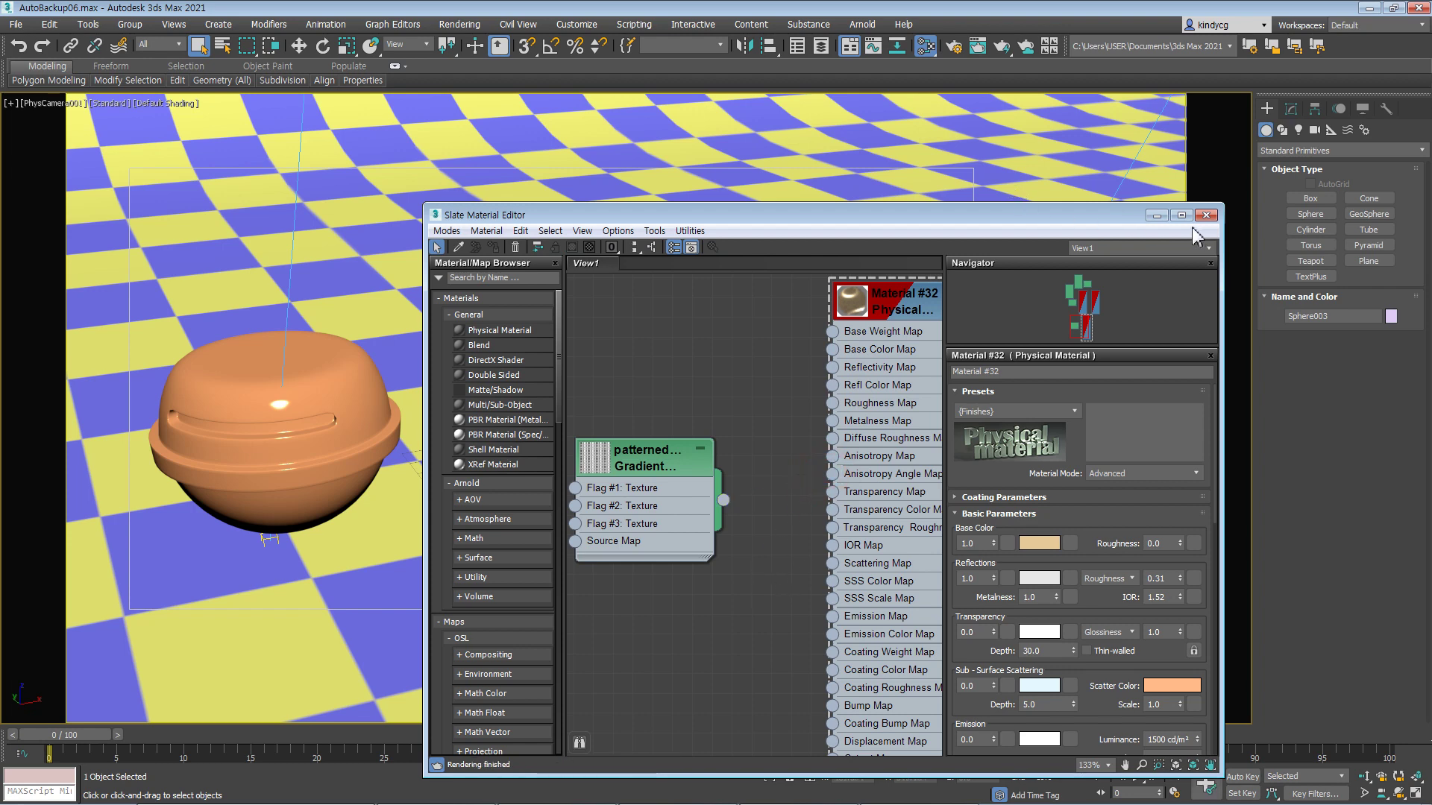
- Minimize the material editor, render the three balls again without the gradient map, and close the rendered image
{"action": "left_click", "coordinate": [1158, 218]}
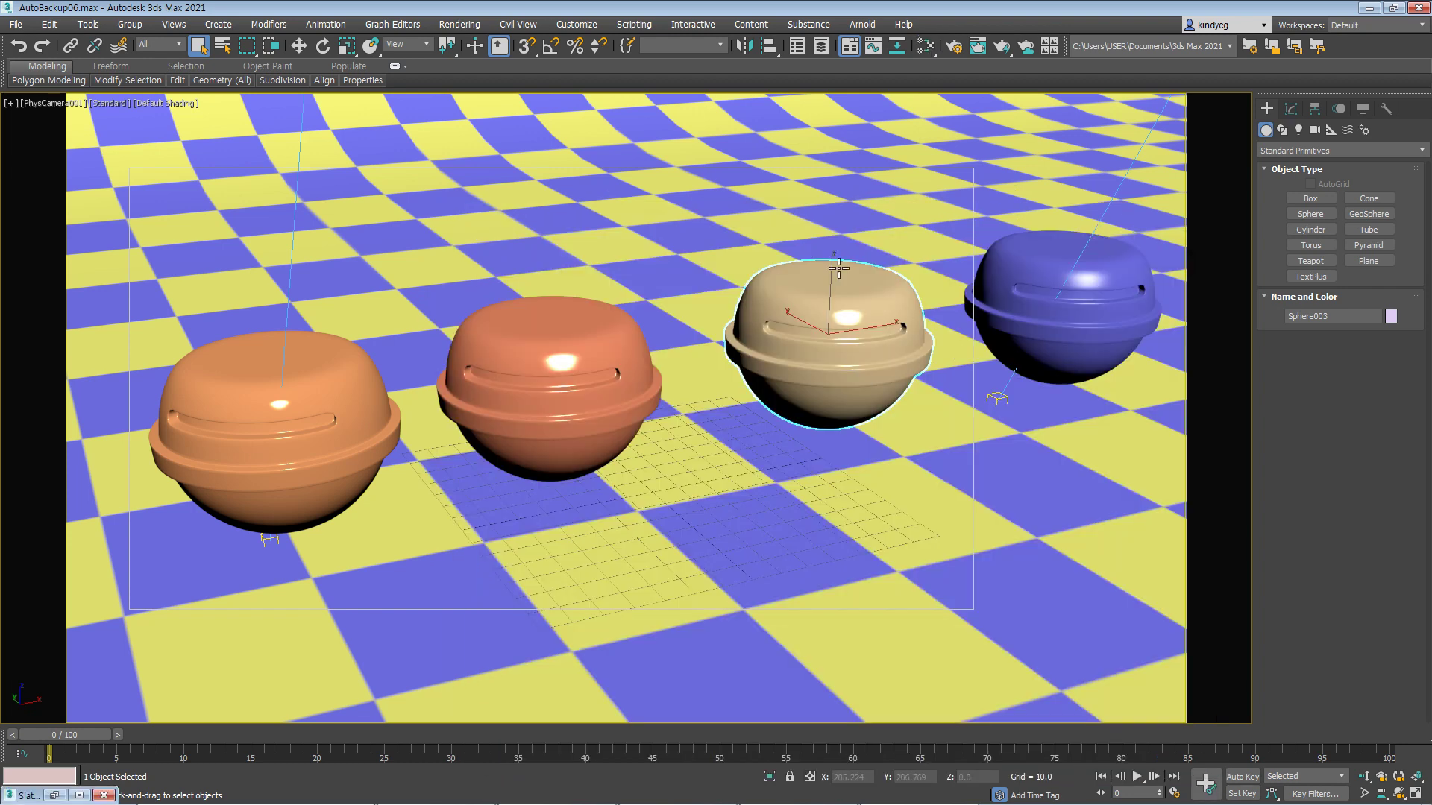
{"action": "left_click", "coordinate": [1003, 47]}
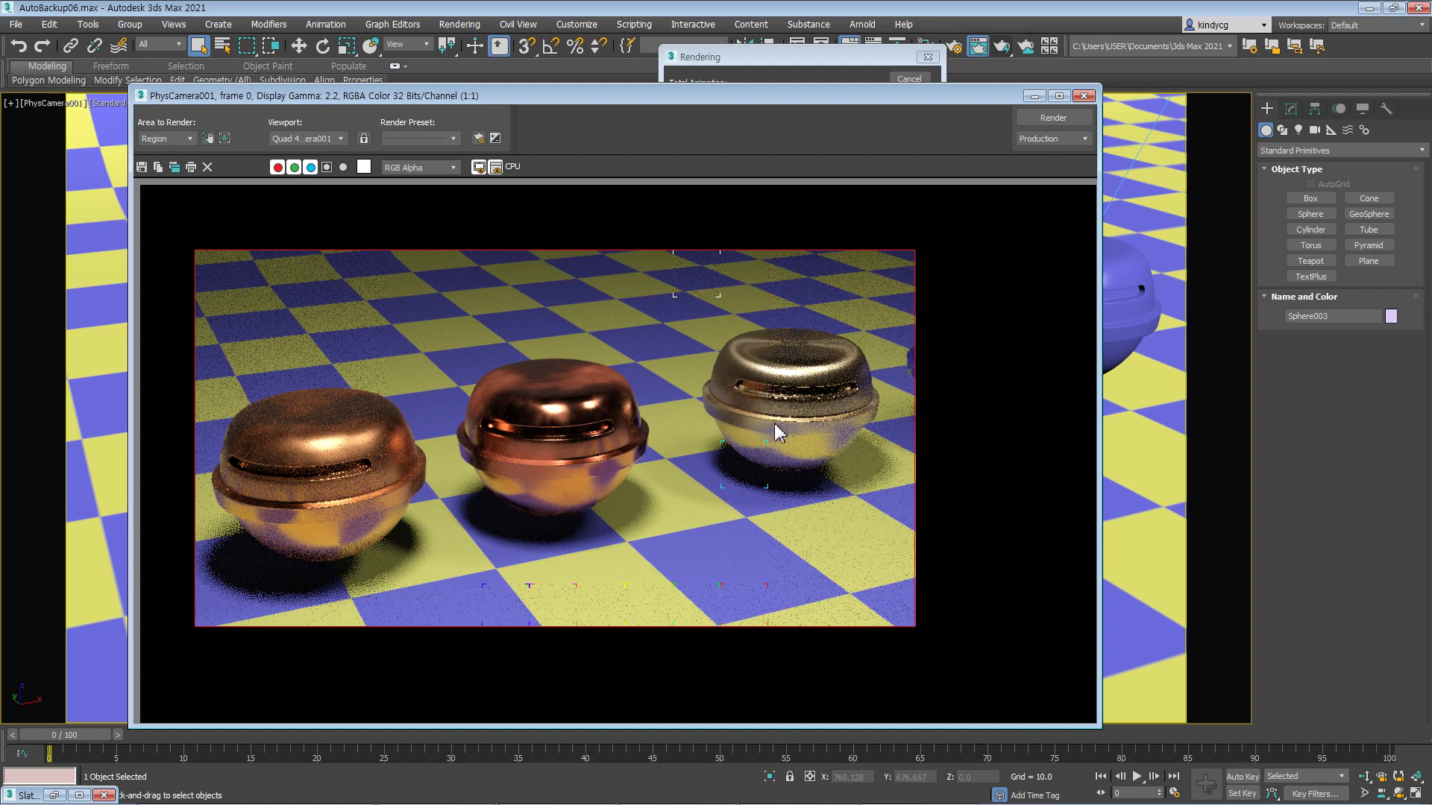
{"action": "left_click", "coordinate": [830, 61]}
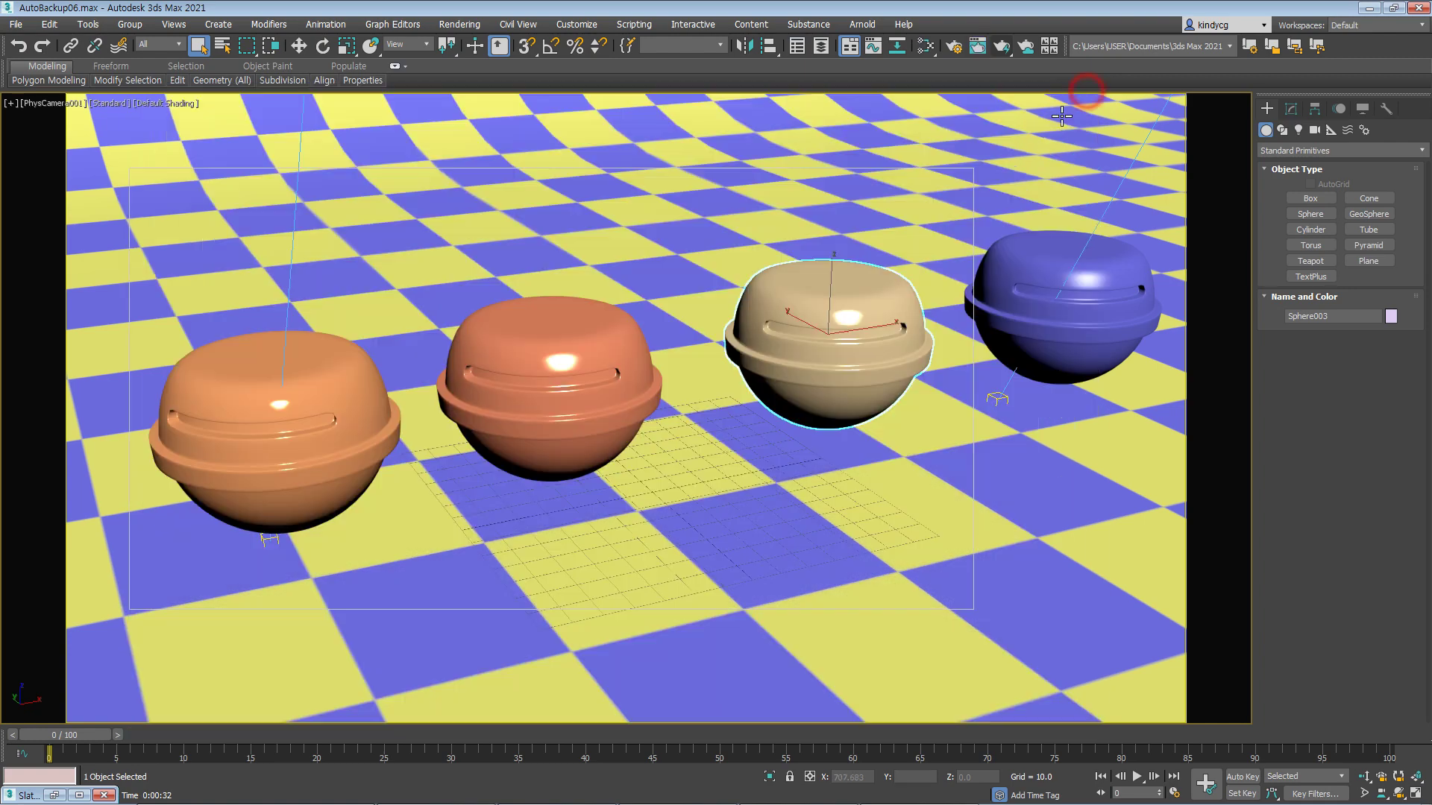
{"action": "left_click", "coordinate": [1084, 95]}
- Reopen the material editor and review the basic, reflectance and map parameters of Material #32
{"action": "key", "text": "m"}
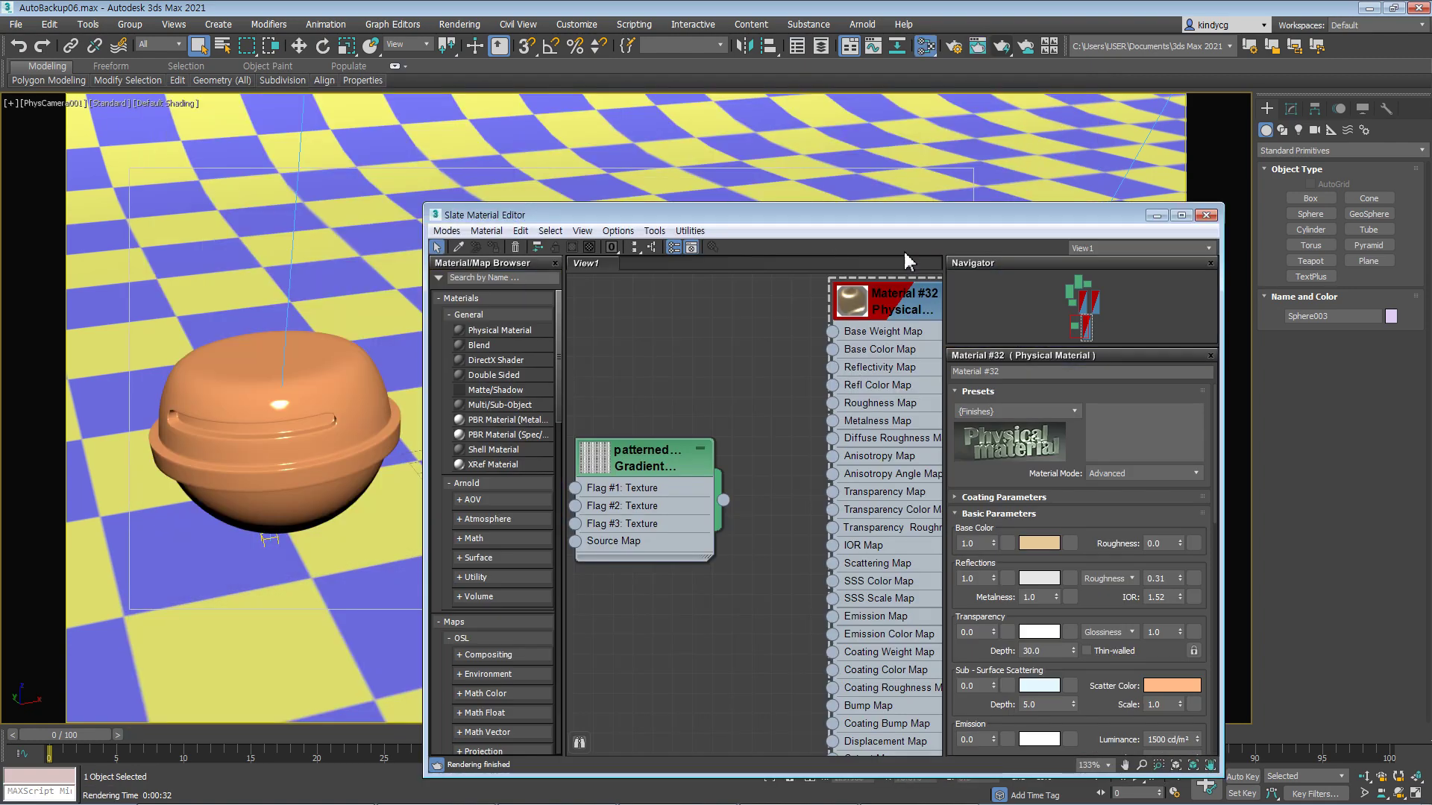
{"action": "left_click_drag", "start_coordinate": [863, 270], "coordinate": [785, 270]}
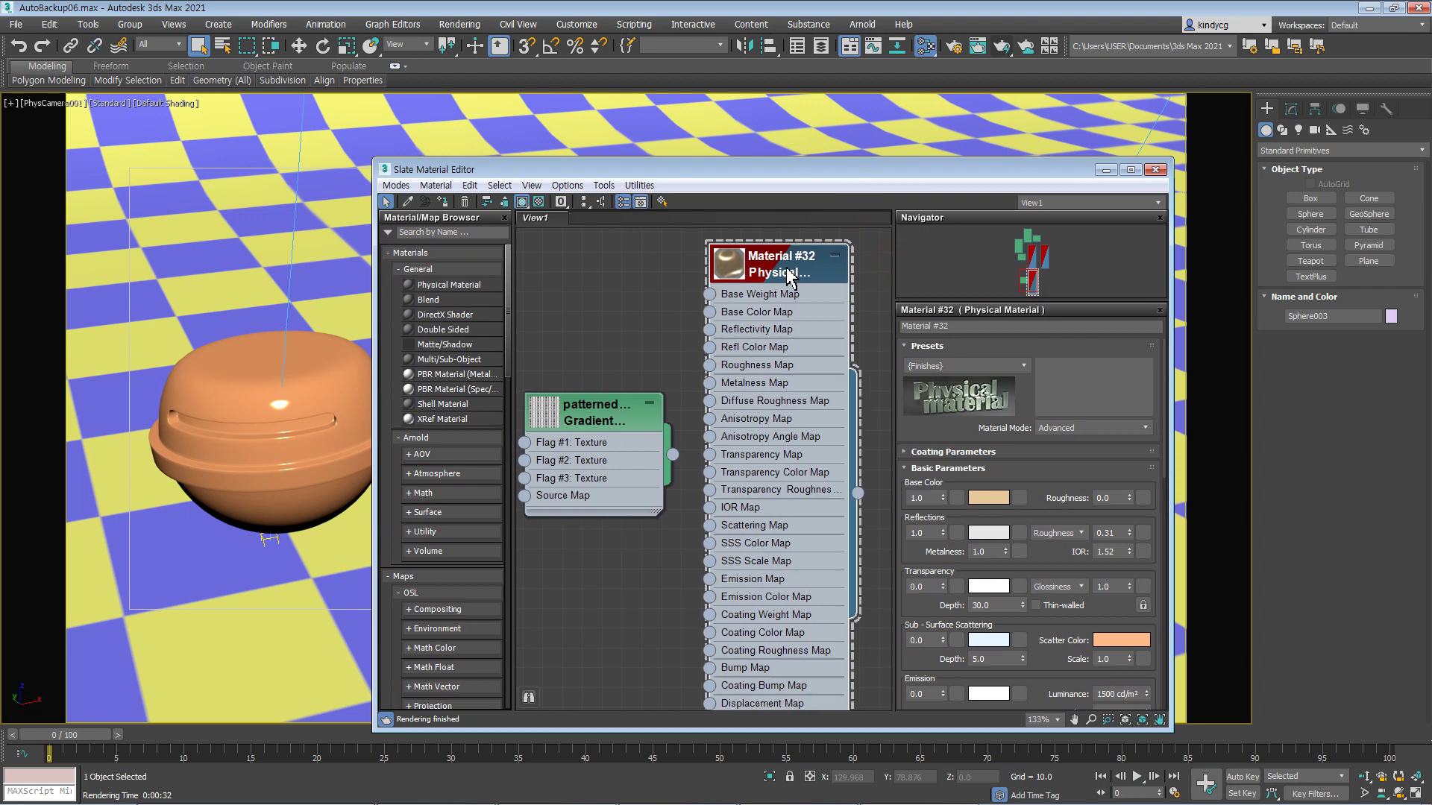
{"action": "left_click_drag", "start_coordinate": [1032, 515], "coordinate": [1034, 437]}
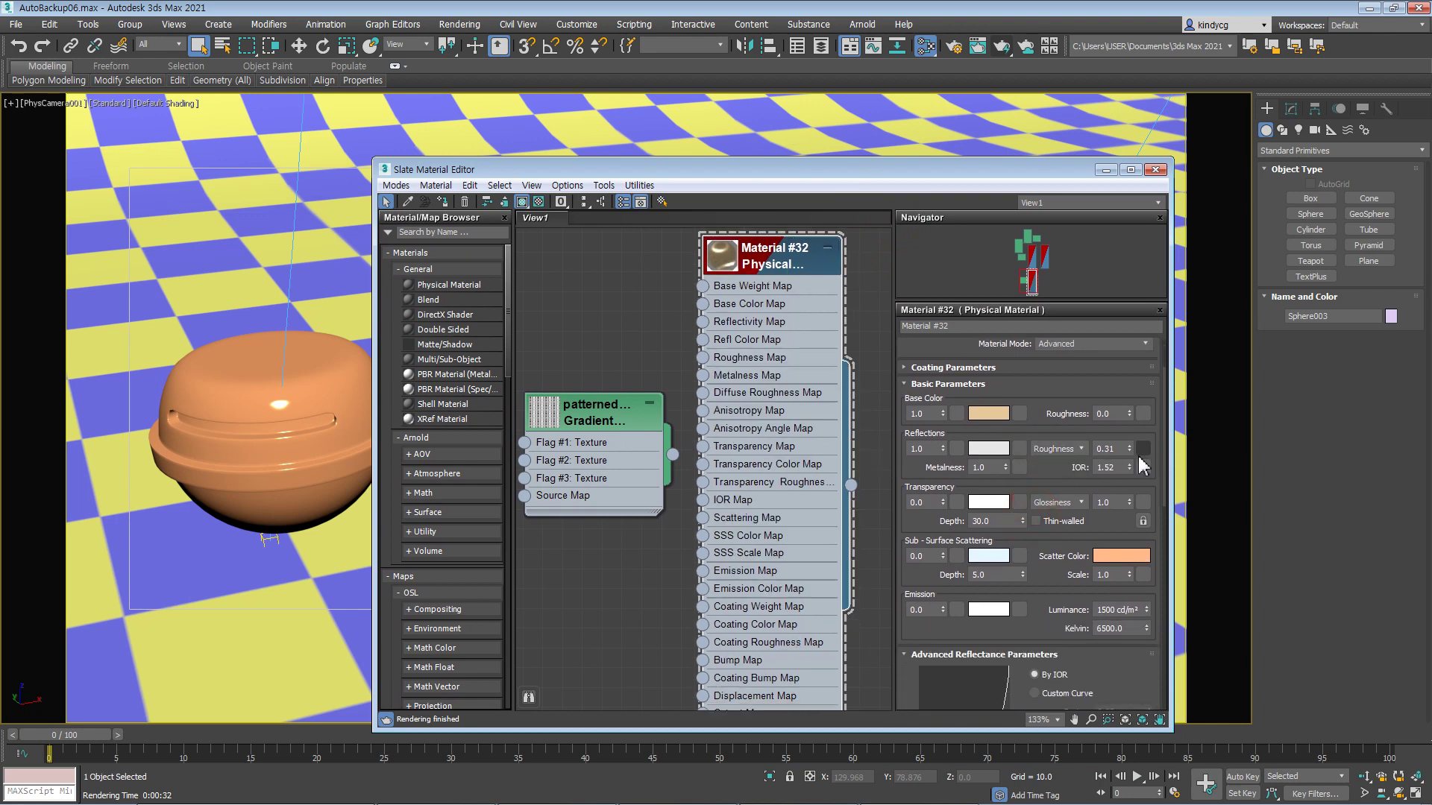
{"action": "left_click_drag", "start_coordinate": [921, 477], "coordinate": [916, 418]}
{"action": "left_click_drag", "start_coordinate": [916, 470], "coordinate": [915, 395]}
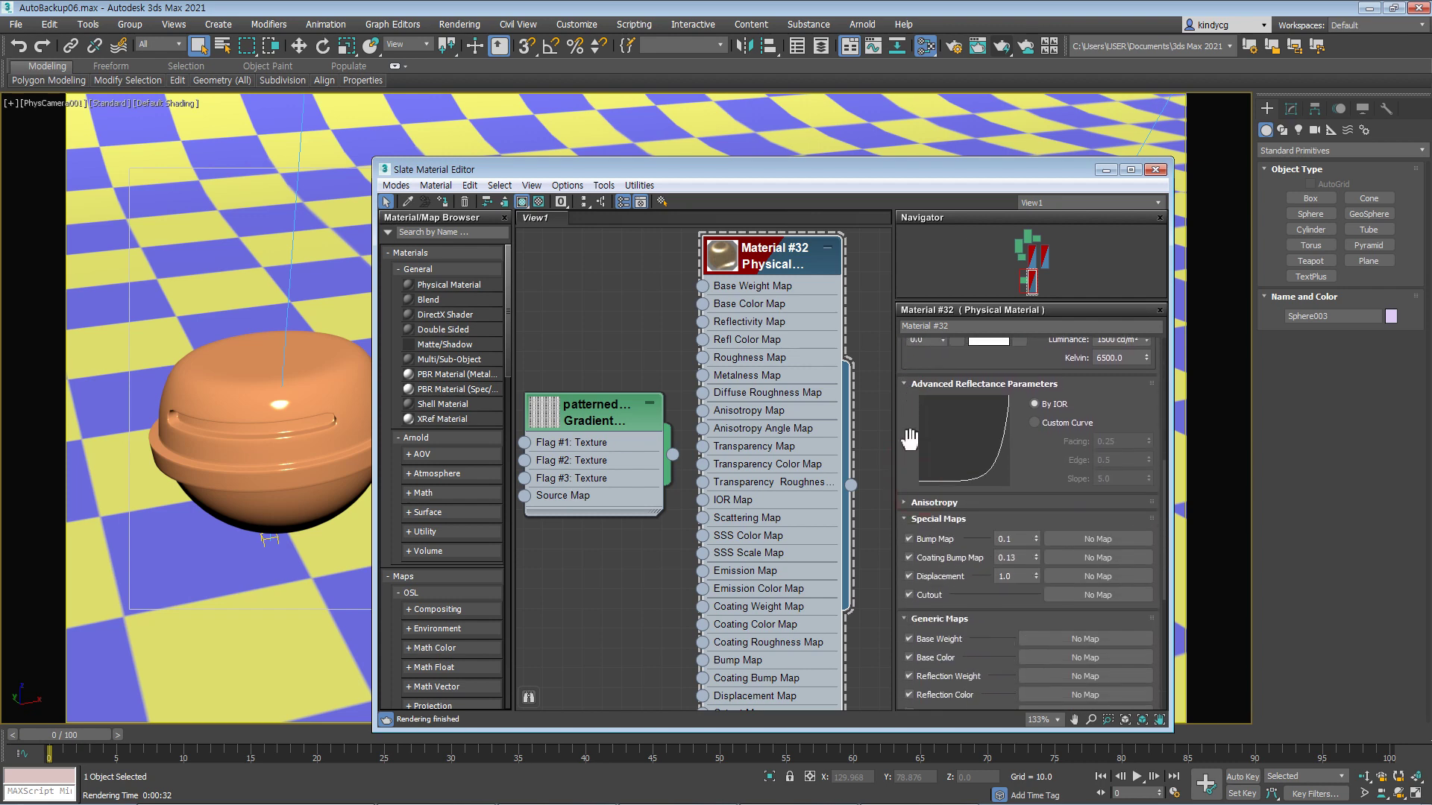
{"action": "left_click_drag", "start_coordinate": [912, 472], "coordinate": [910, 351]}
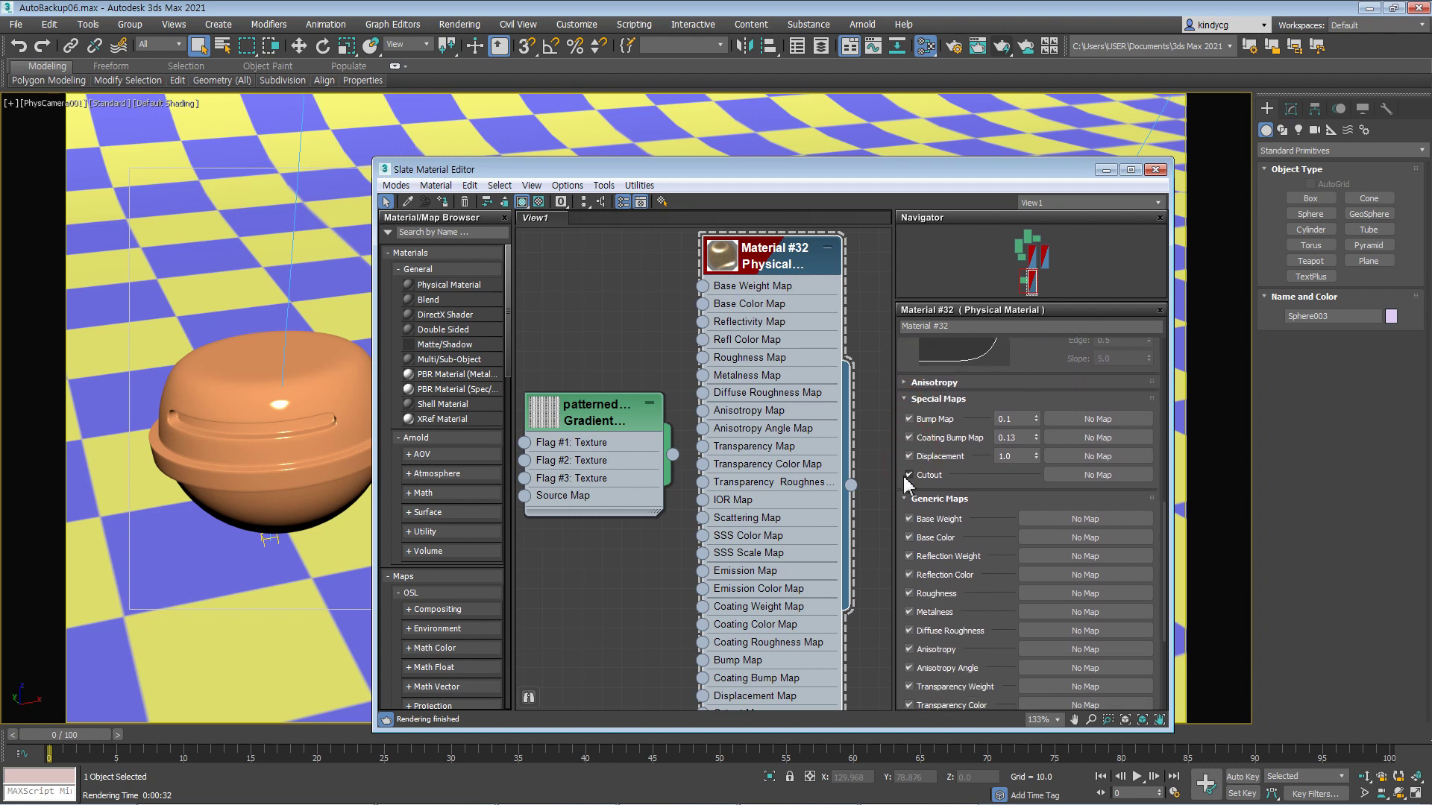
{"action": "left_click_drag", "start_coordinate": [900, 489], "coordinate": [915, 686]}
{"action": "left_click_drag", "start_coordinate": [915, 440], "coordinate": [916, 495]}
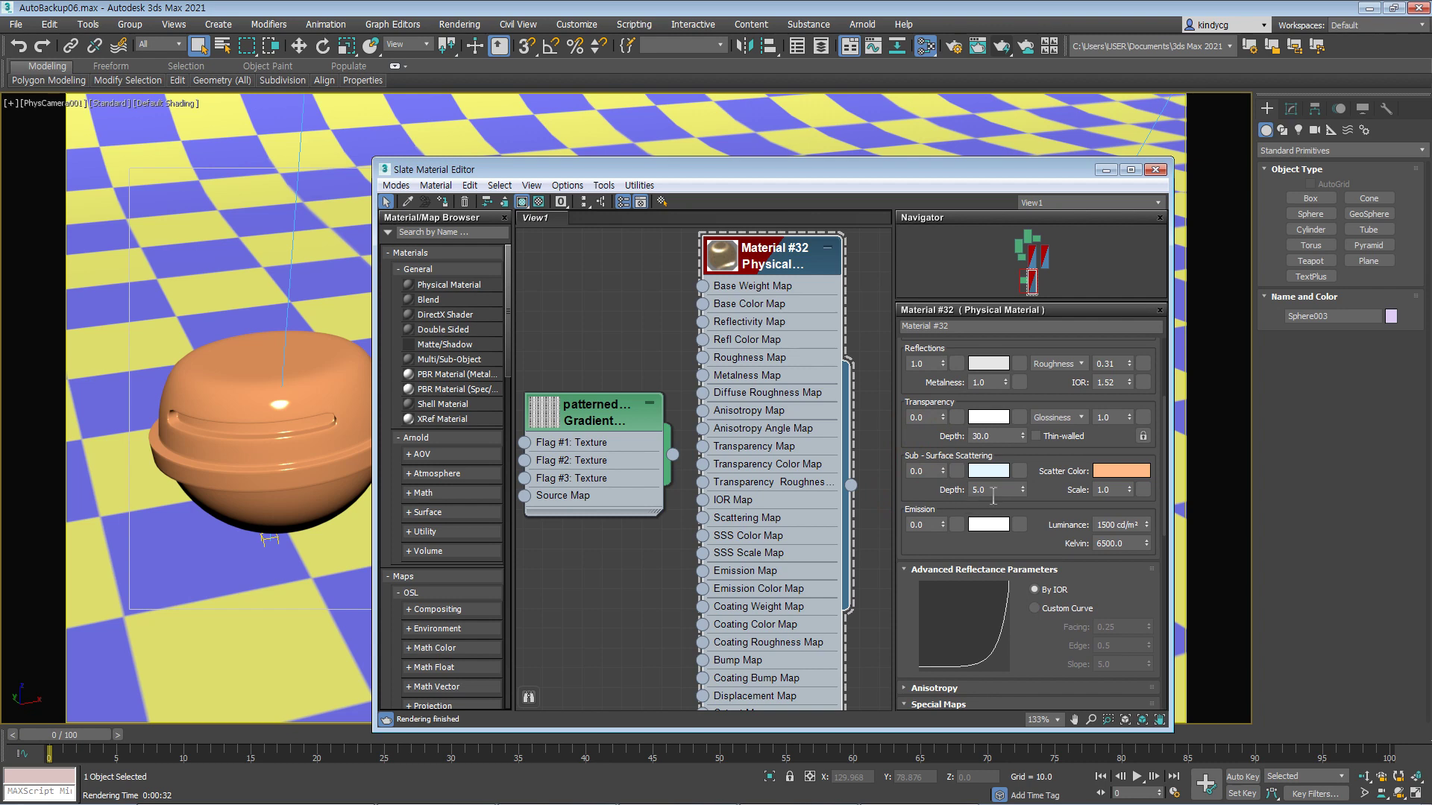
{"action": "left_click_drag", "start_coordinate": [923, 443], "coordinate": [923, 485]}
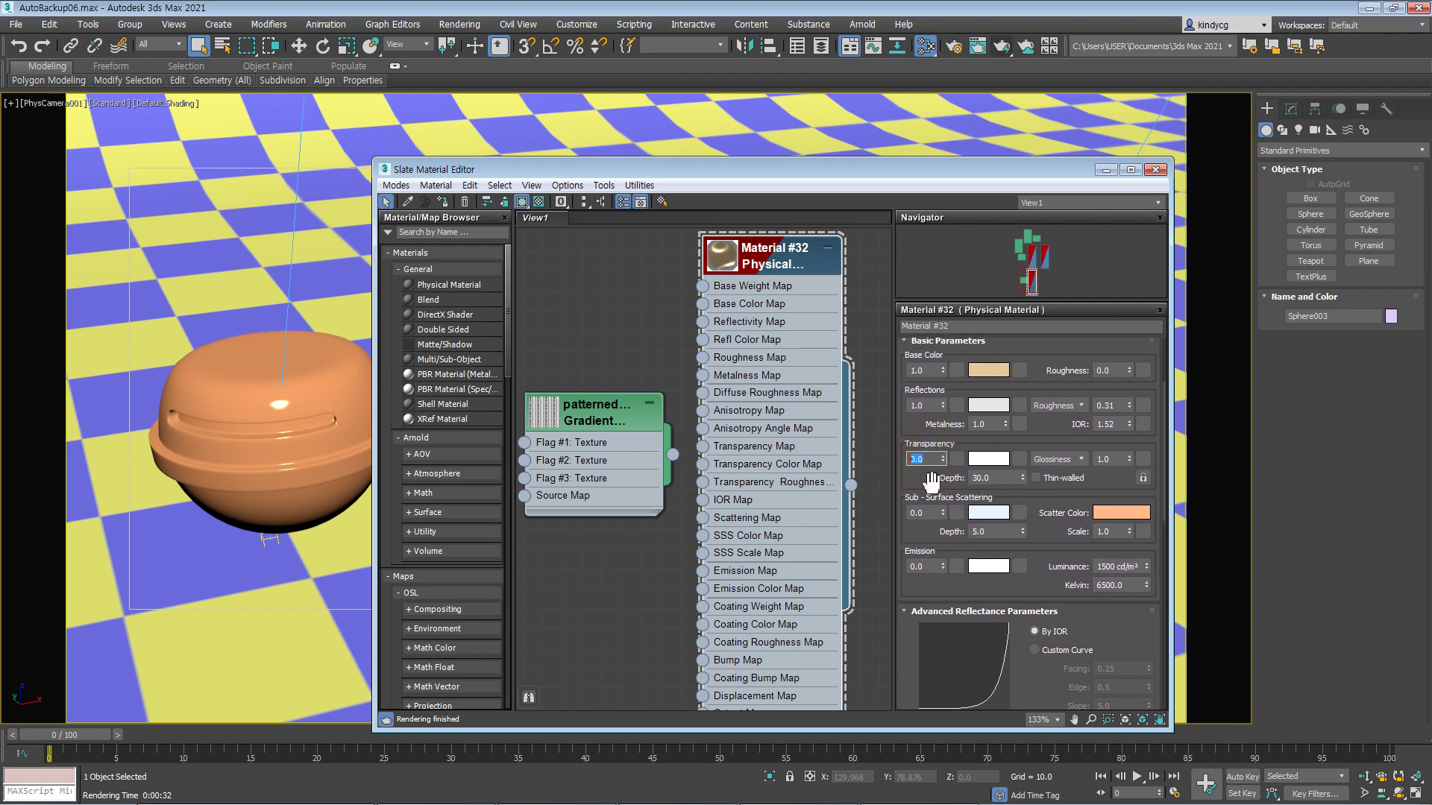
{"action": "double_click", "coordinate": [926, 513]}
{"action": "left_click_drag", "start_coordinate": [921, 487], "coordinate": [917, 550]}
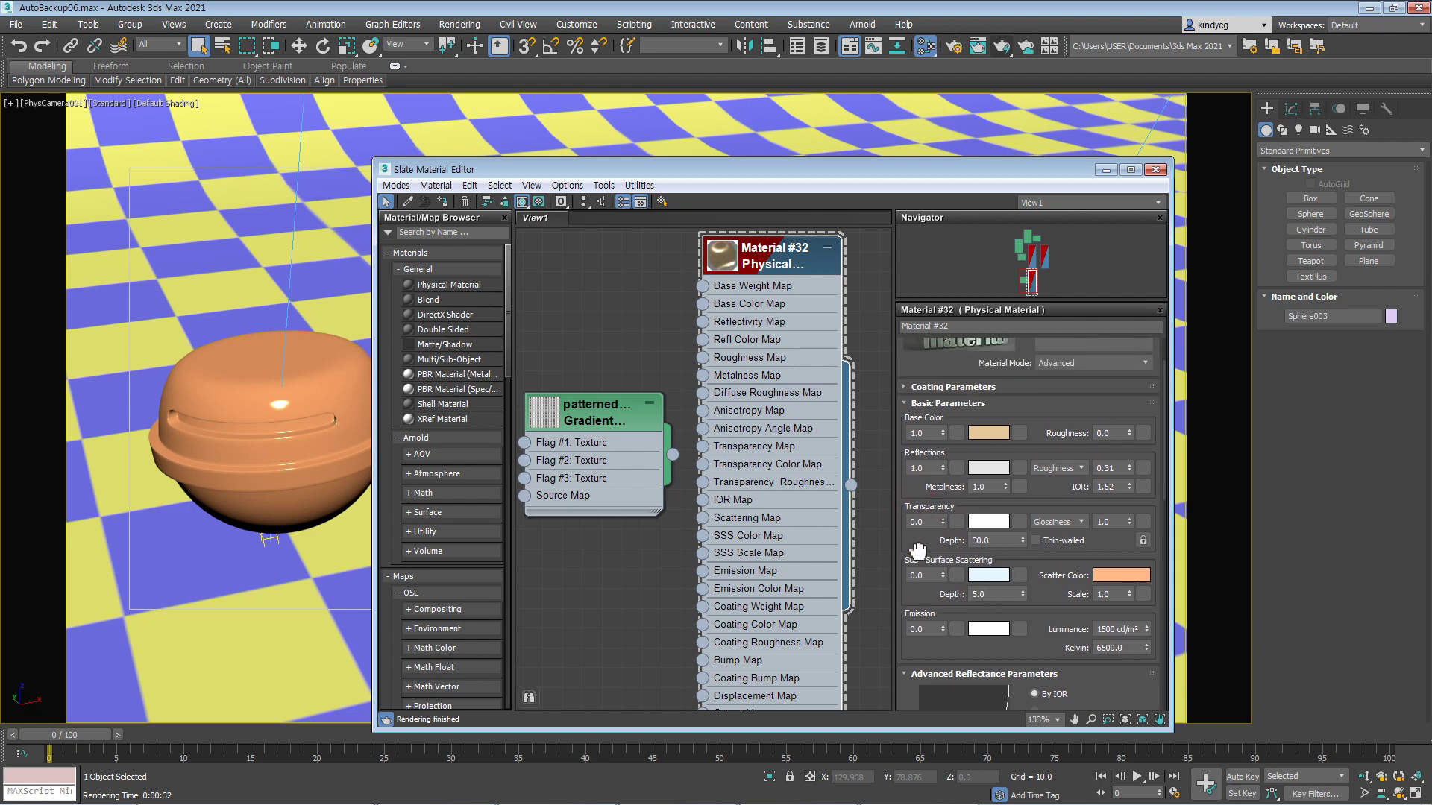
- Expand the Coating Parameters of Material #32 and review its clearcoat and underlying-effect settings
{"action": "left_click", "coordinate": [928, 387]}
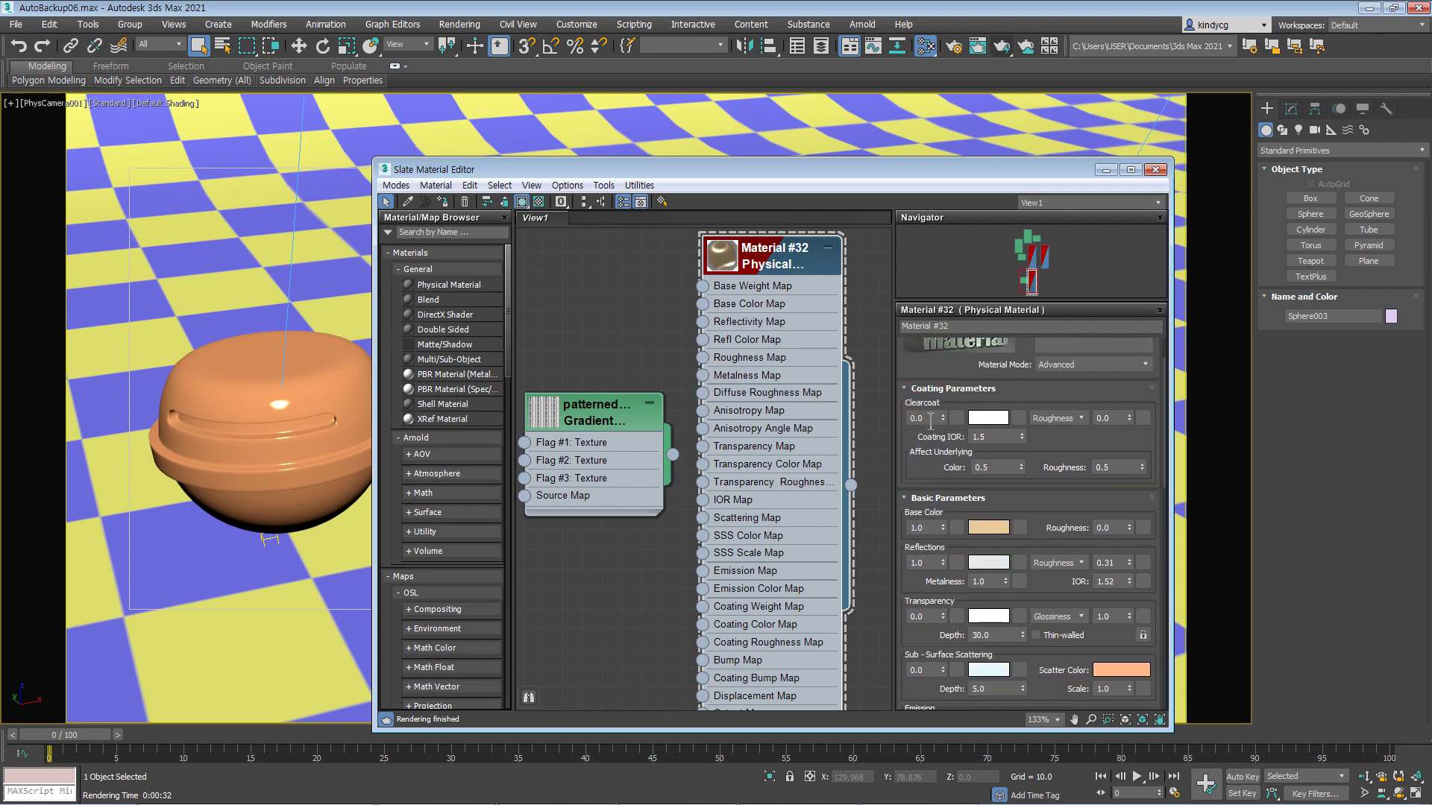
{"action": "mouse_move", "coordinate": [912, 449]}
{"action": "left_mouse_down"}
{"action": "mouse_move", "coordinate": [909, 515]}
{"action": "mouse_move", "coordinate": [924, 440]}
{"action": "left_mouse_up"}
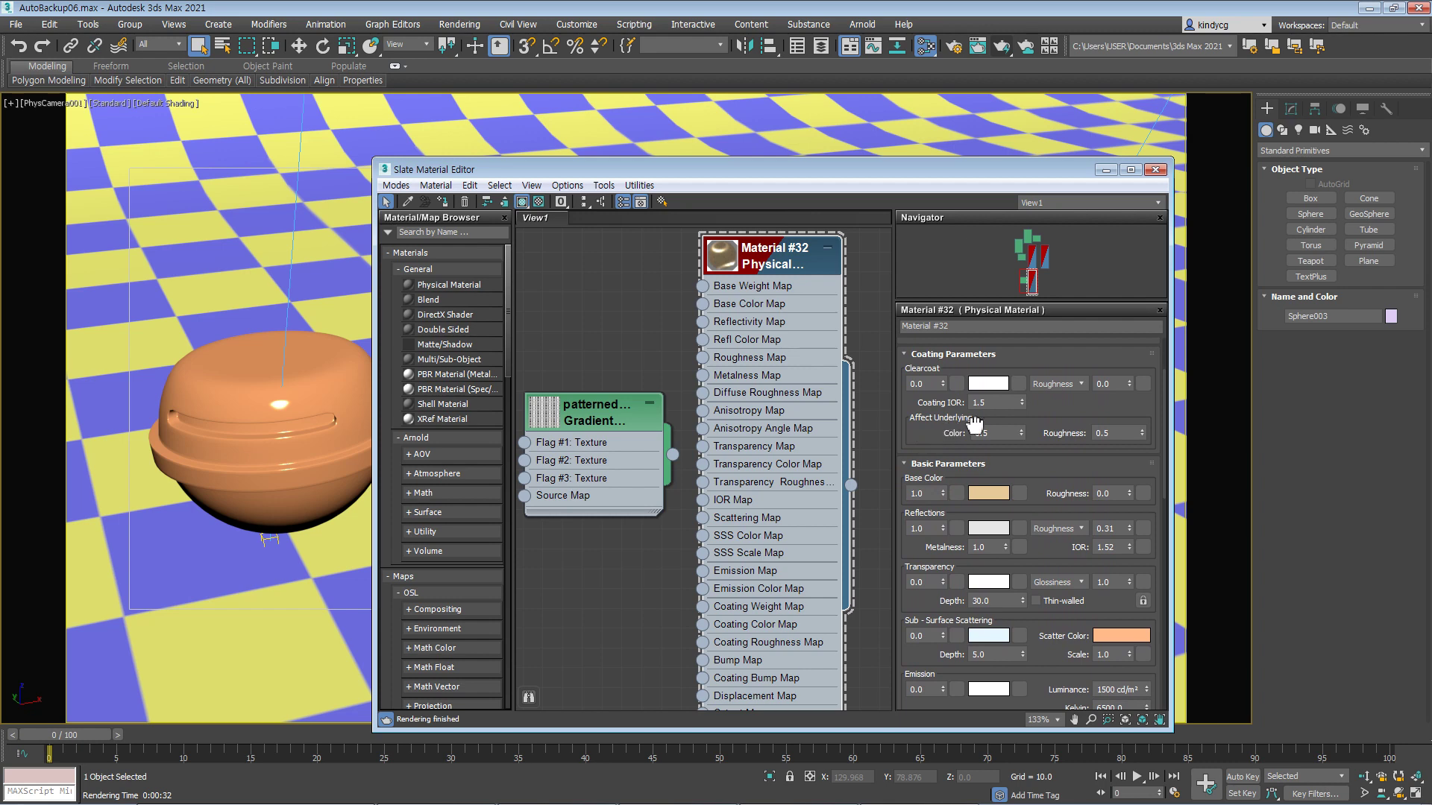
{"action": "scroll", "coordinate": [921, 514], "scroll_direction": "down", "scroll_amount": 5}
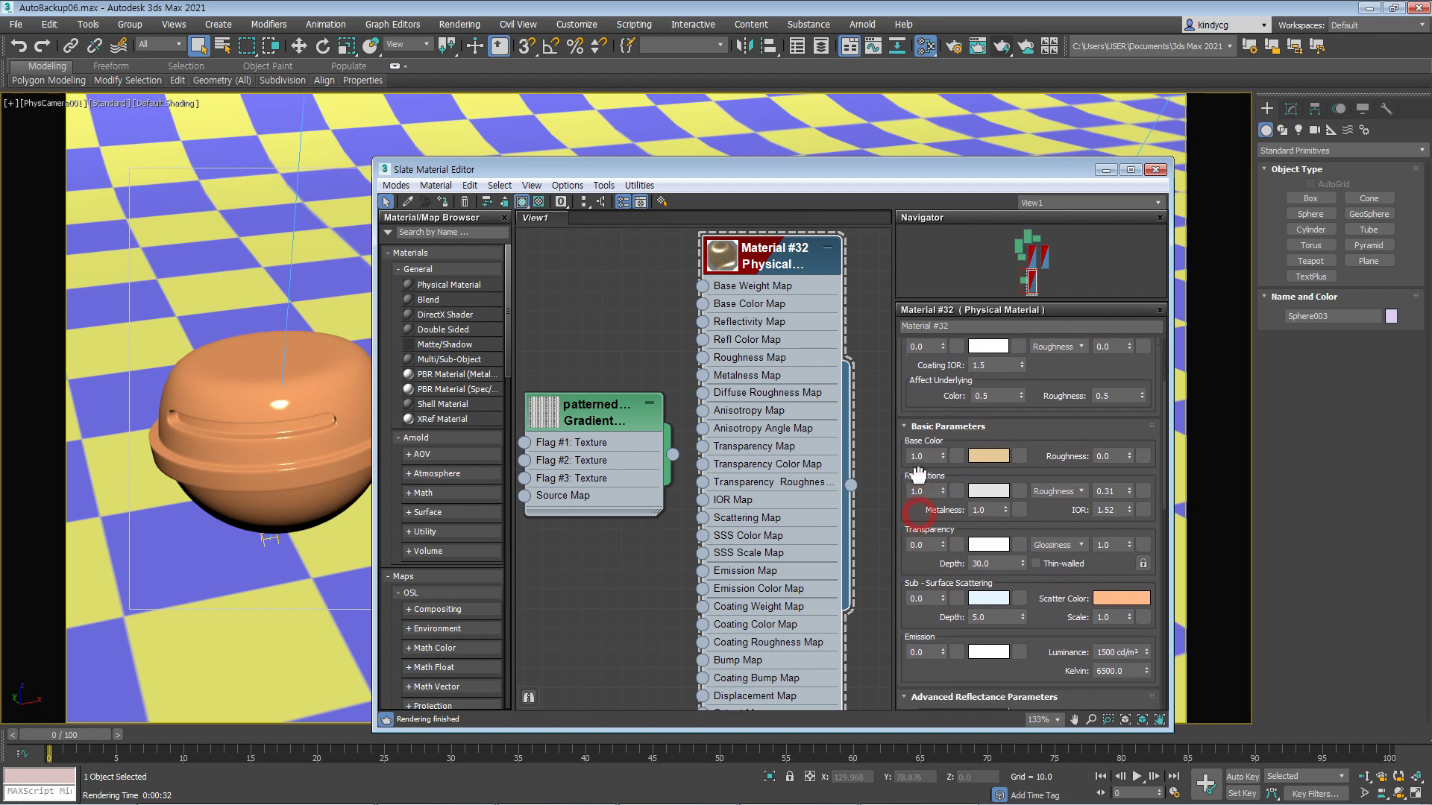
{"action": "scroll", "coordinate": [922, 522], "scroll_direction": "down", "scroll_amount": 3}
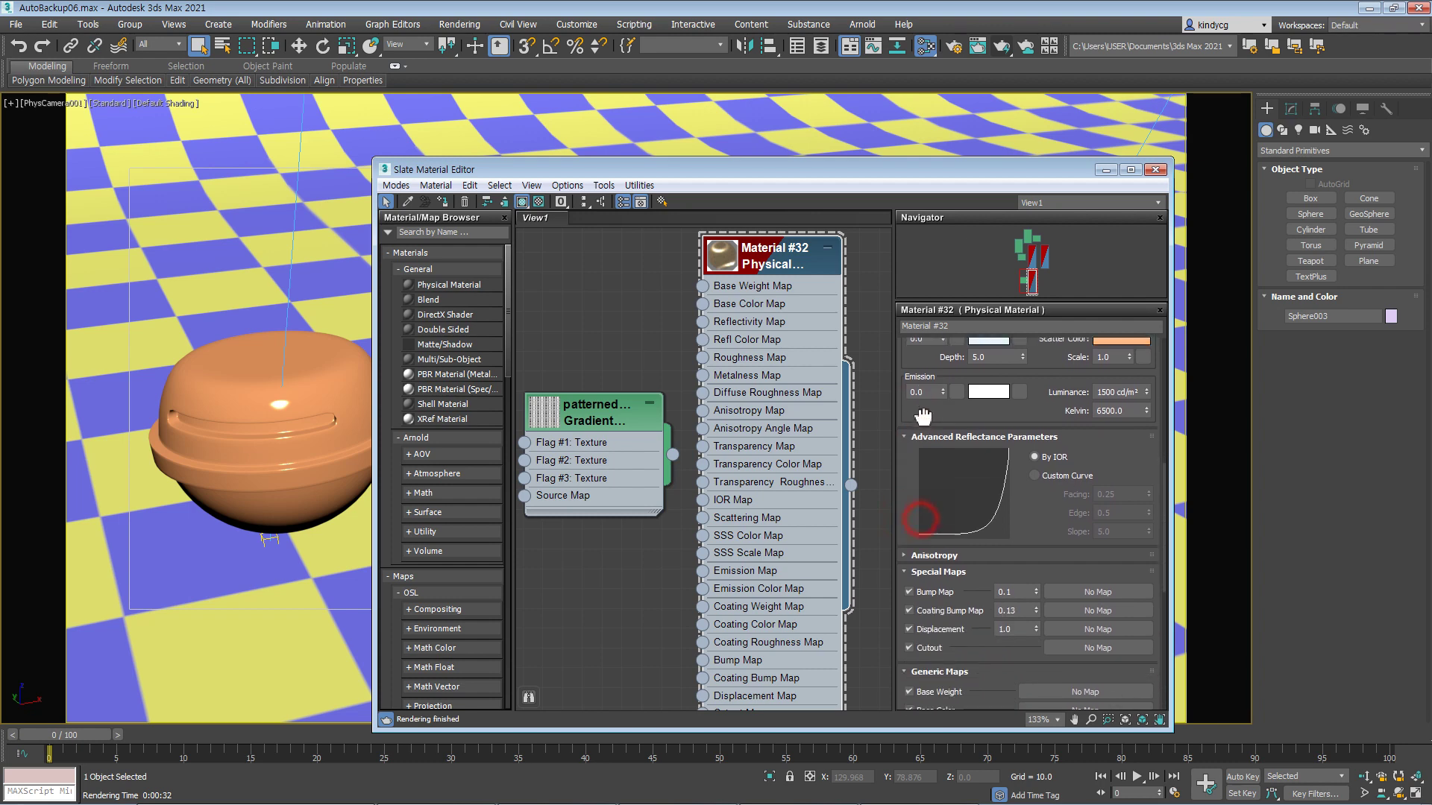
- Expand the Anisotropy settings of Material #32, review them with the special and generic maps, and close the material editor
{"action": "left_click", "coordinate": [929, 545]}
{"action": "left_click_drag", "start_coordinate": [911, 520], "coordinate": [911, 411]}
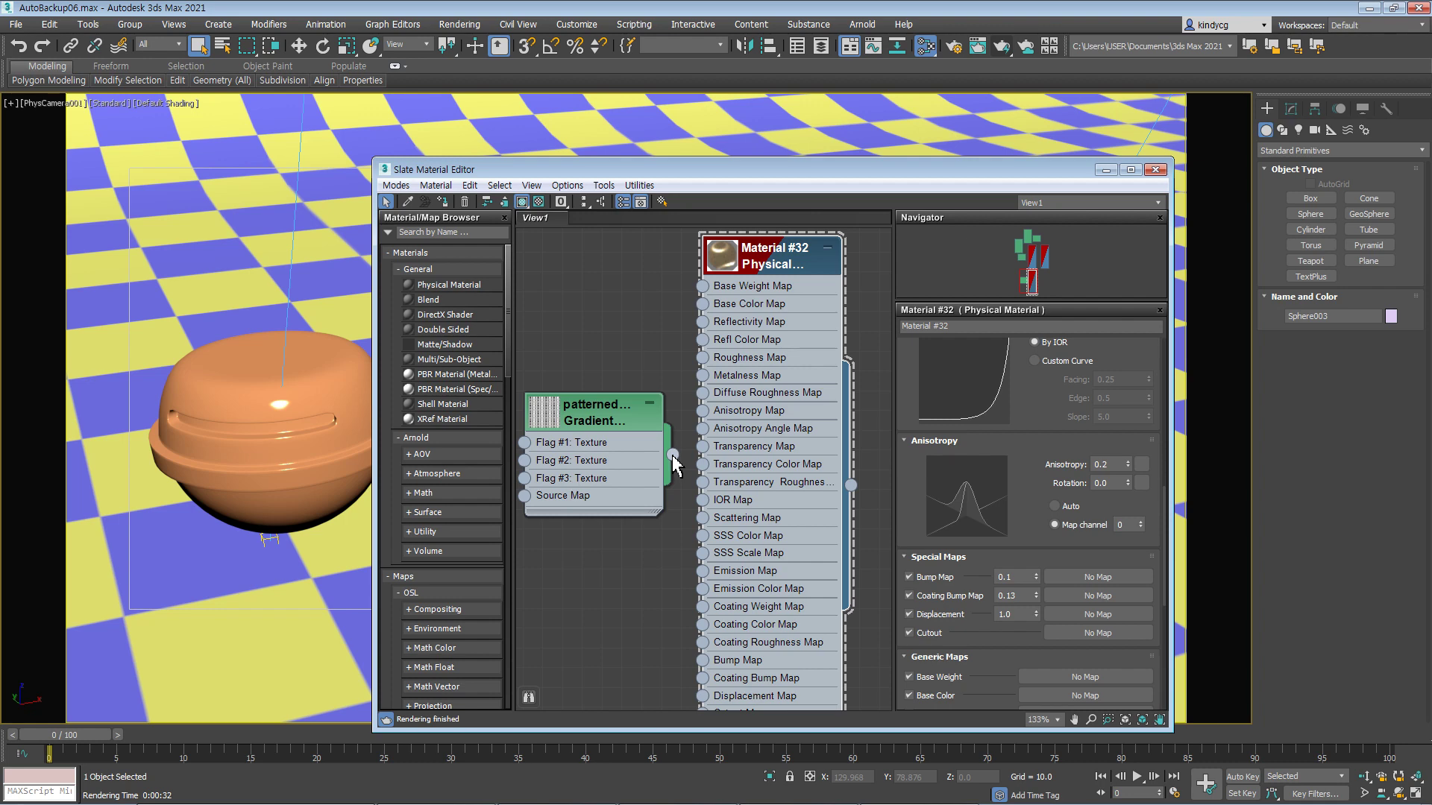
{"action": "left_click_drag", "start_coordinate": [914, 515], "coordinate": [902, 354]}
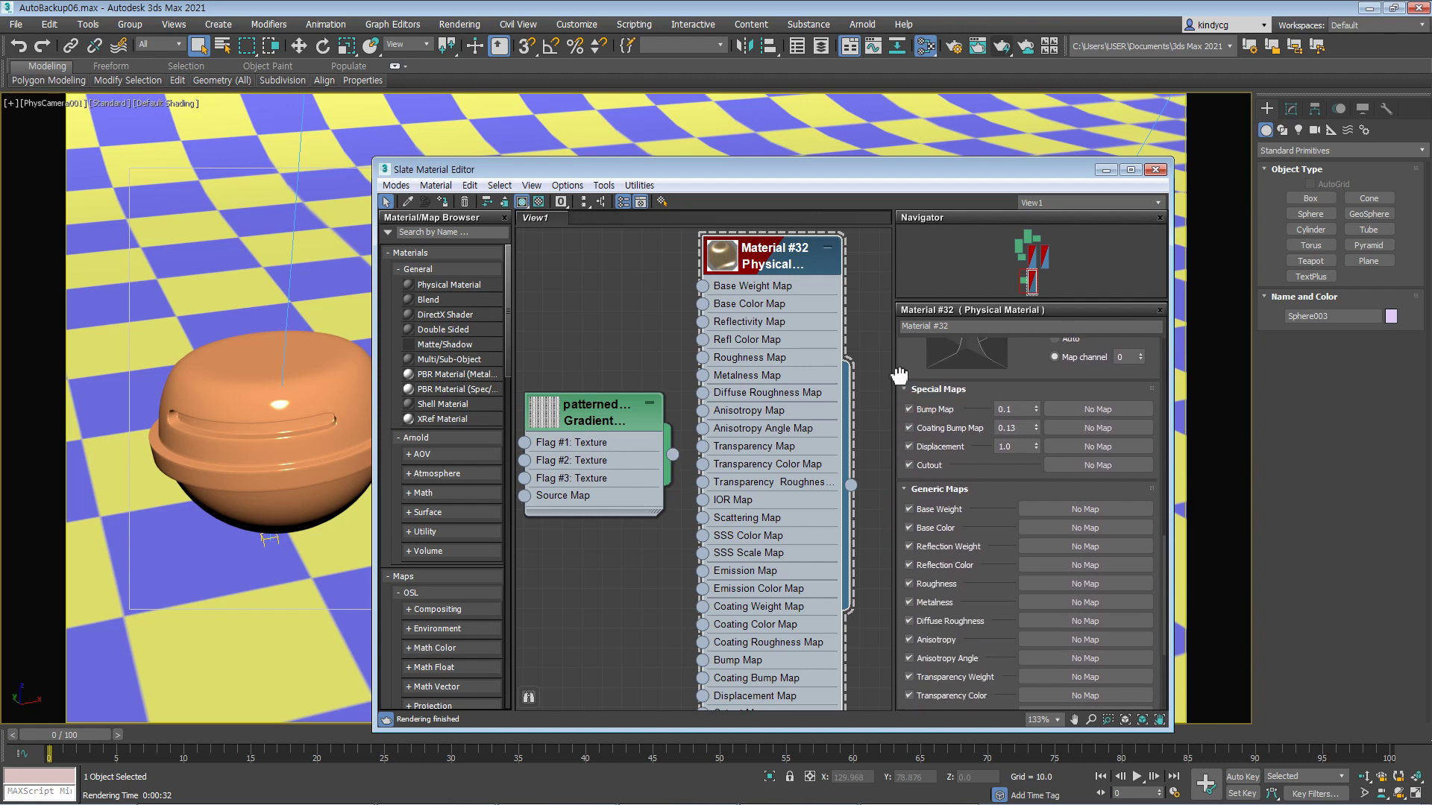
{"action": "left_click_drag", "start_coordinate": [903, 477], "coordinate": [910, 251]}
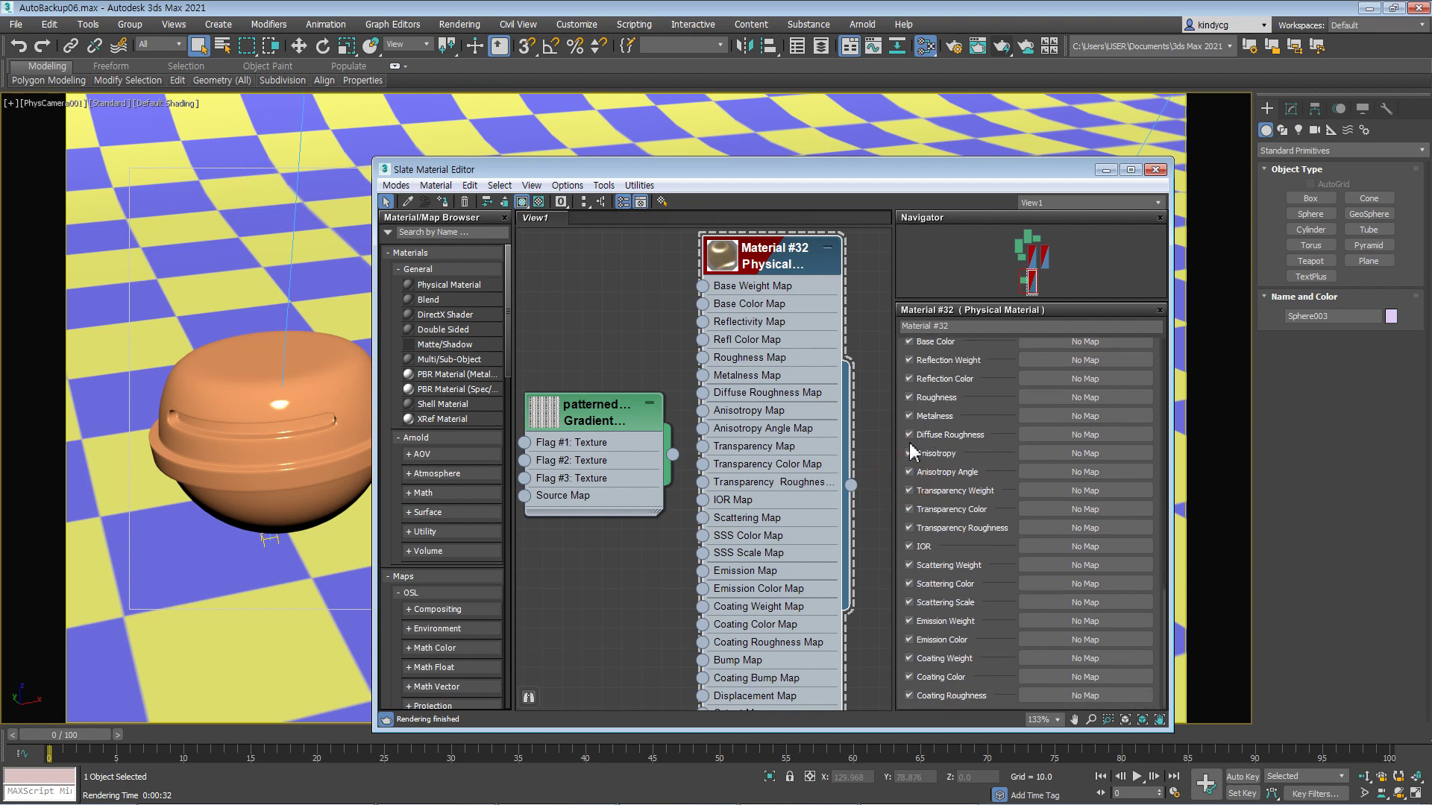
{"action": "scroll", "coordinate": [957, 569], "scroll_direction": "up", "scroll_amount": 10}
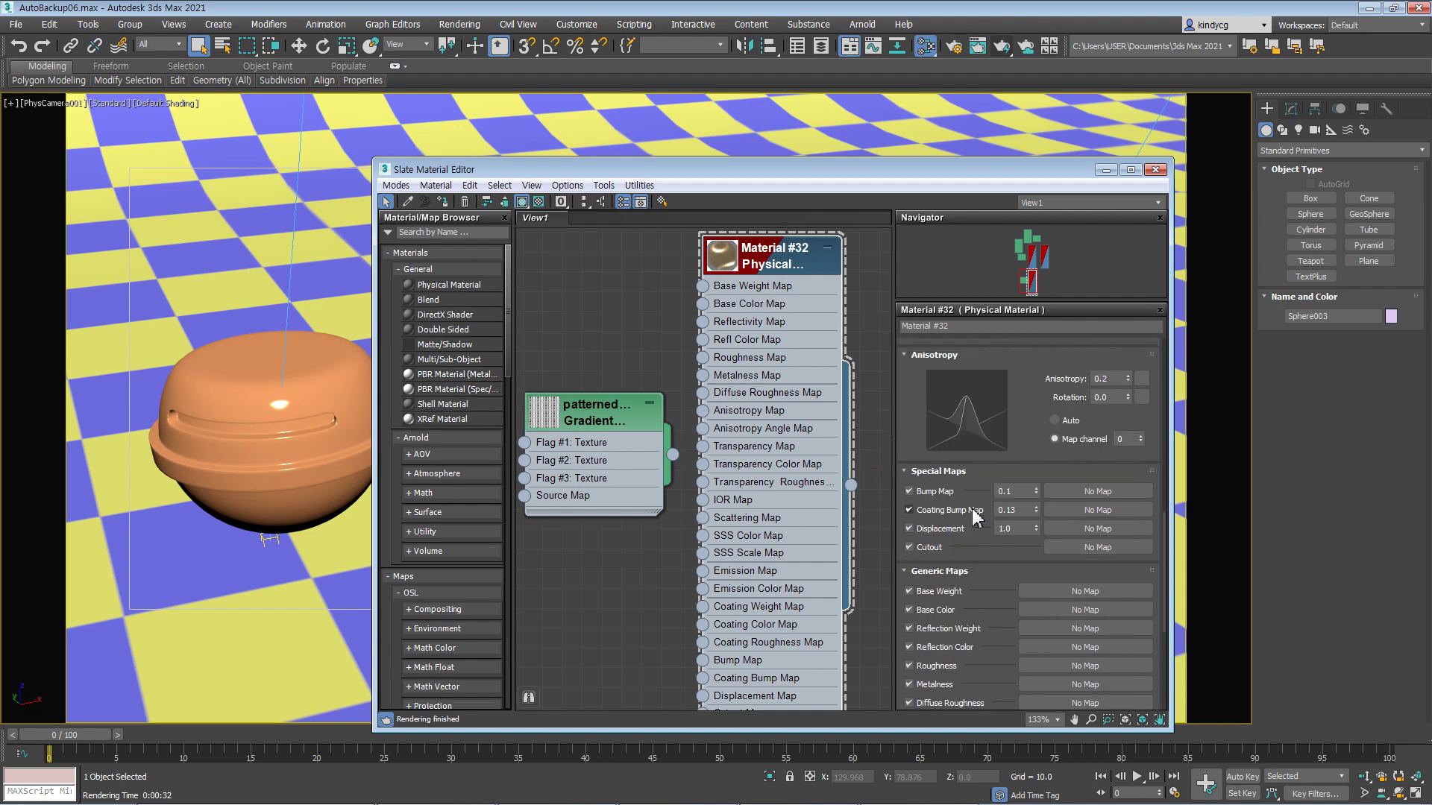
{"action": "scroll", "coordinate": [961, 534], "scroll_direction": "up", "scroll_amount": 7}
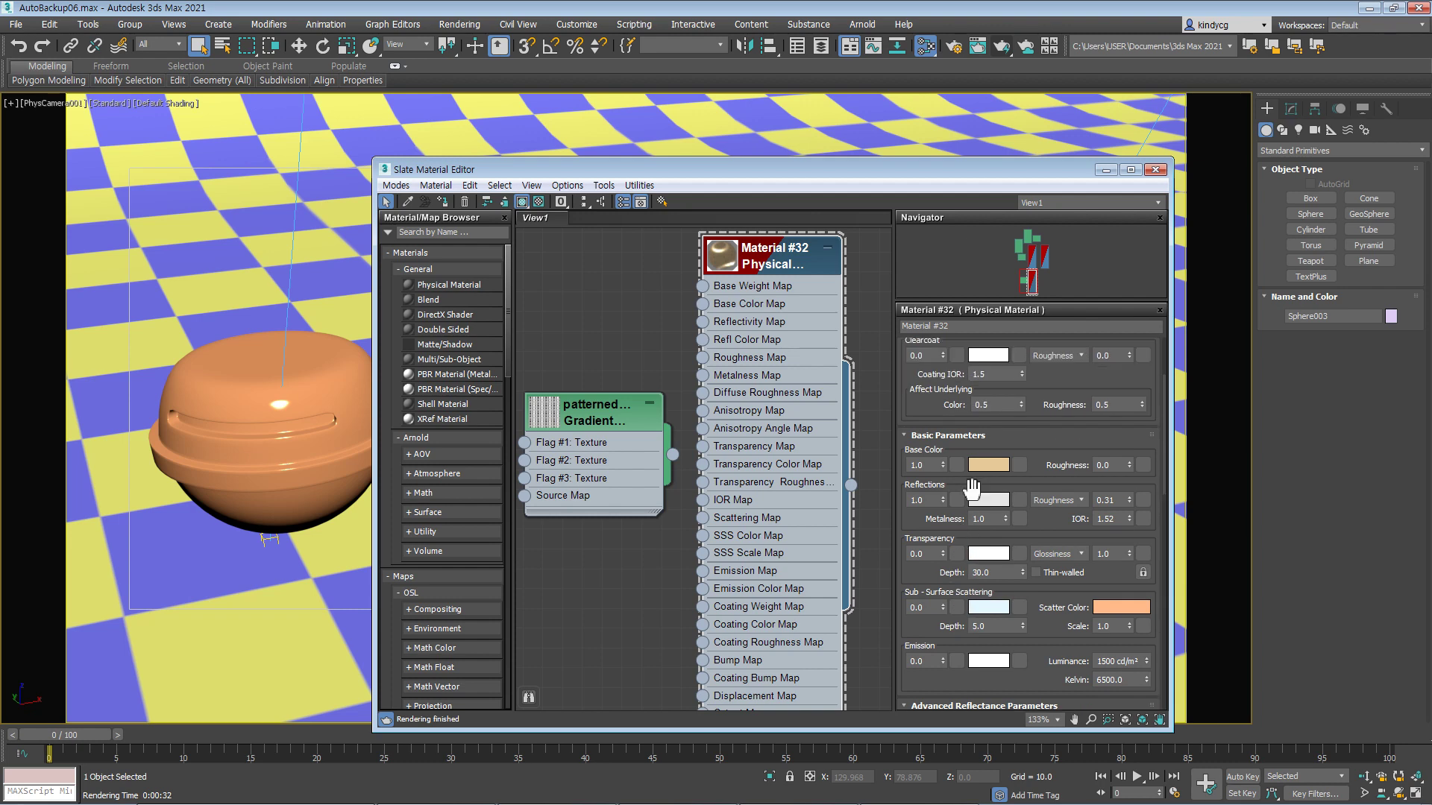
{"action": "scroll", "coordinate": [929, 500], "scroll_direction": "up", "scroll_amount": 2}
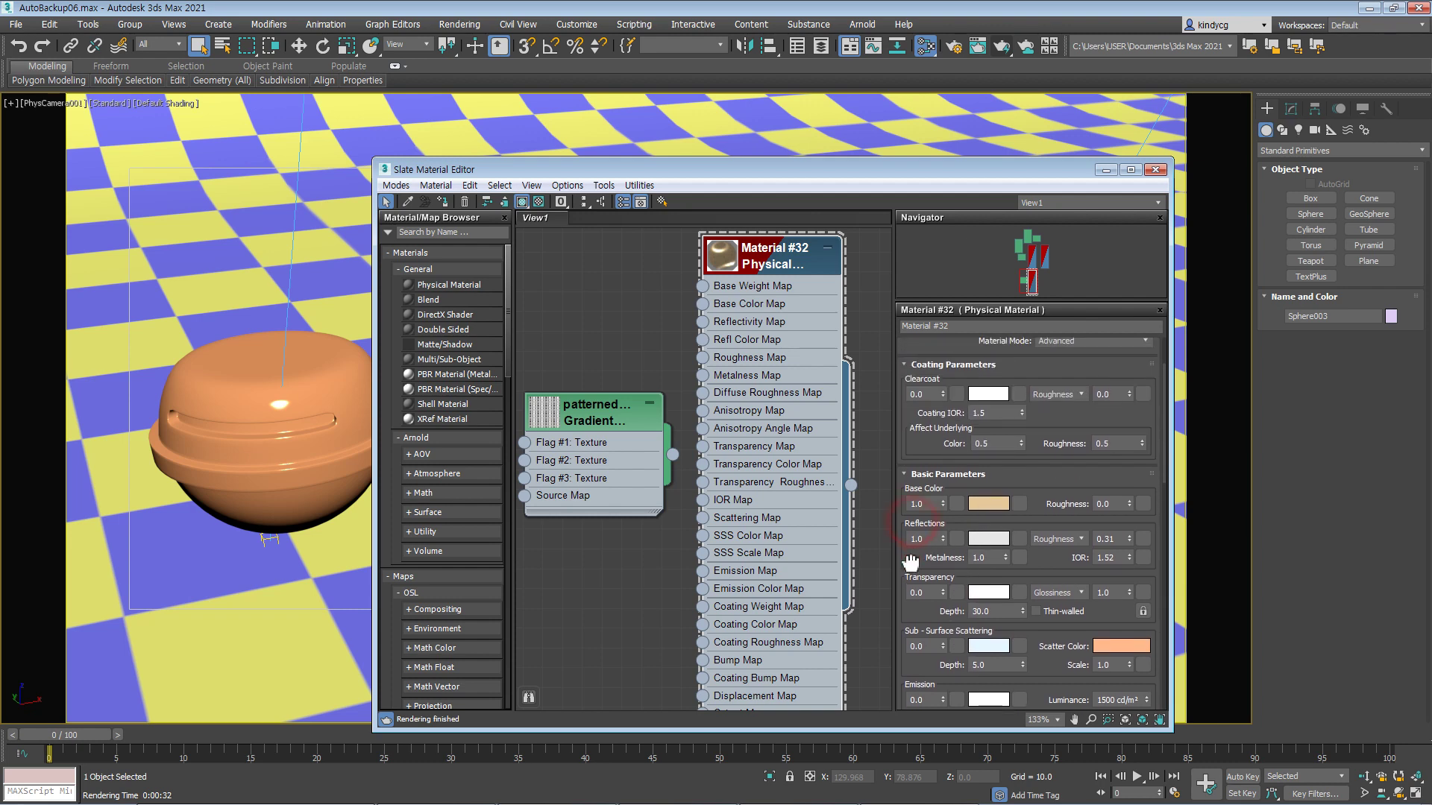
{"action": "scroll", "coordinate": [906, 455], "scroll_direction": "up", "scroll_amount": 2}
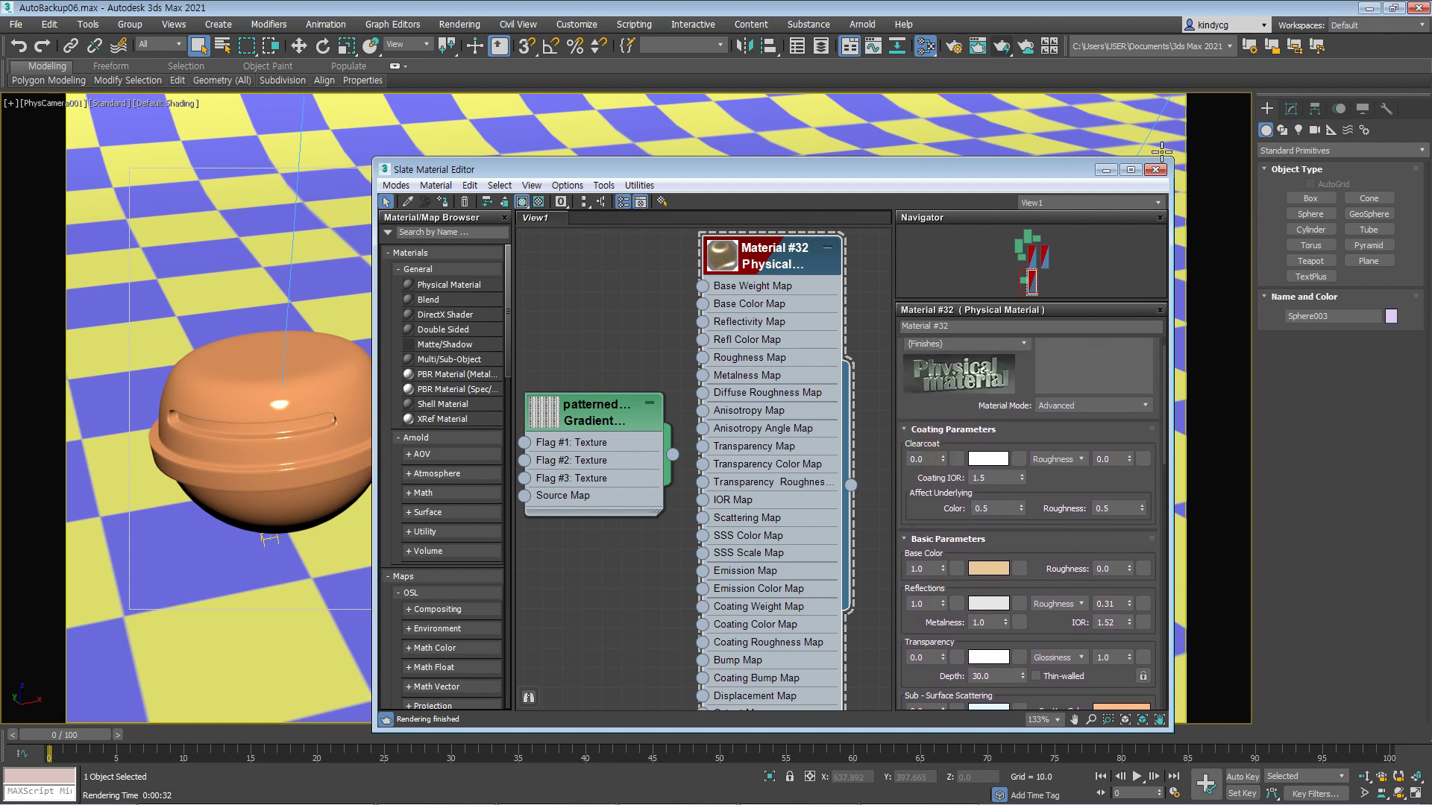
{"action": "left_click", "coordinate": [1155, 169]}
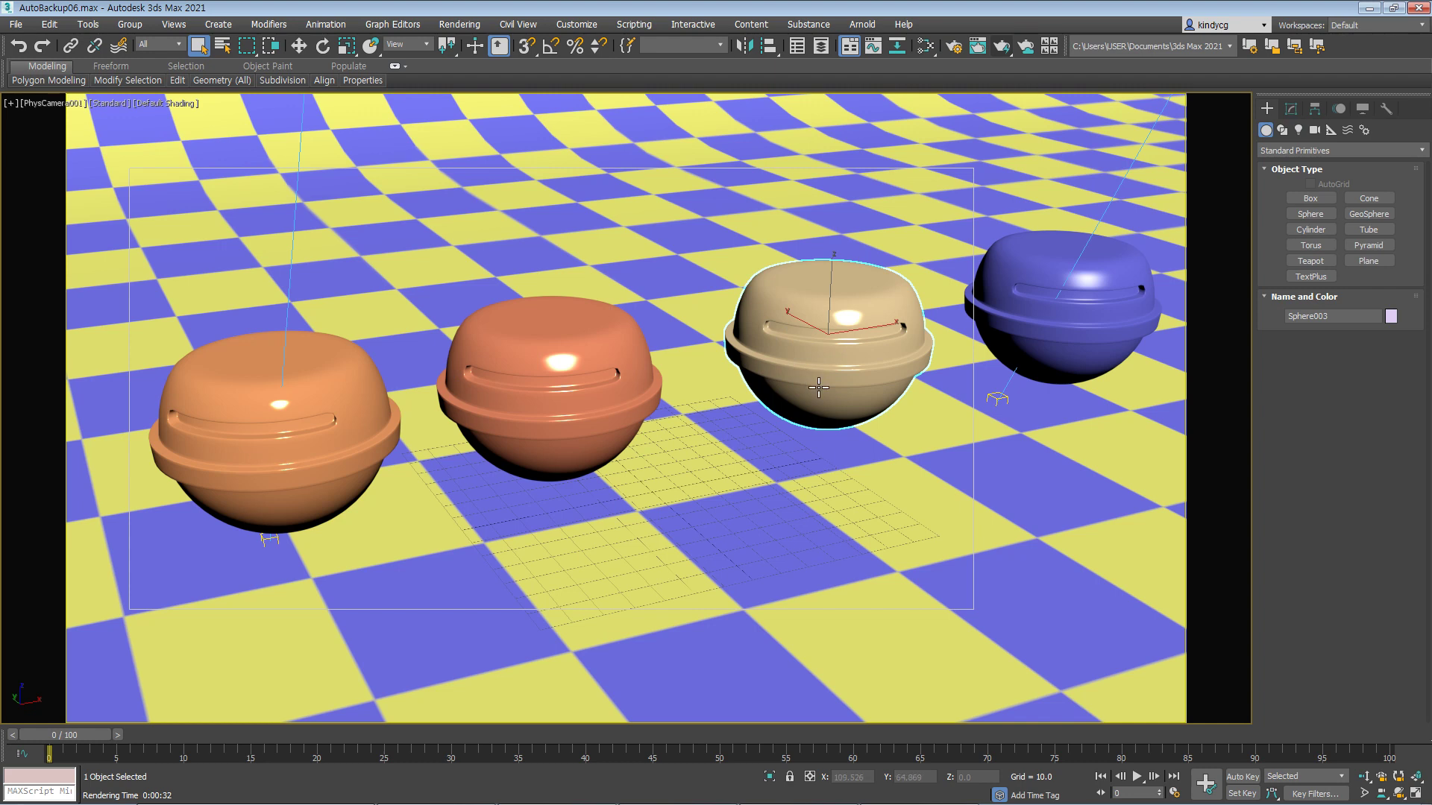
- Reopen the material editor and delete all existing nodes from View1
{"action": "key", "text": "m"}
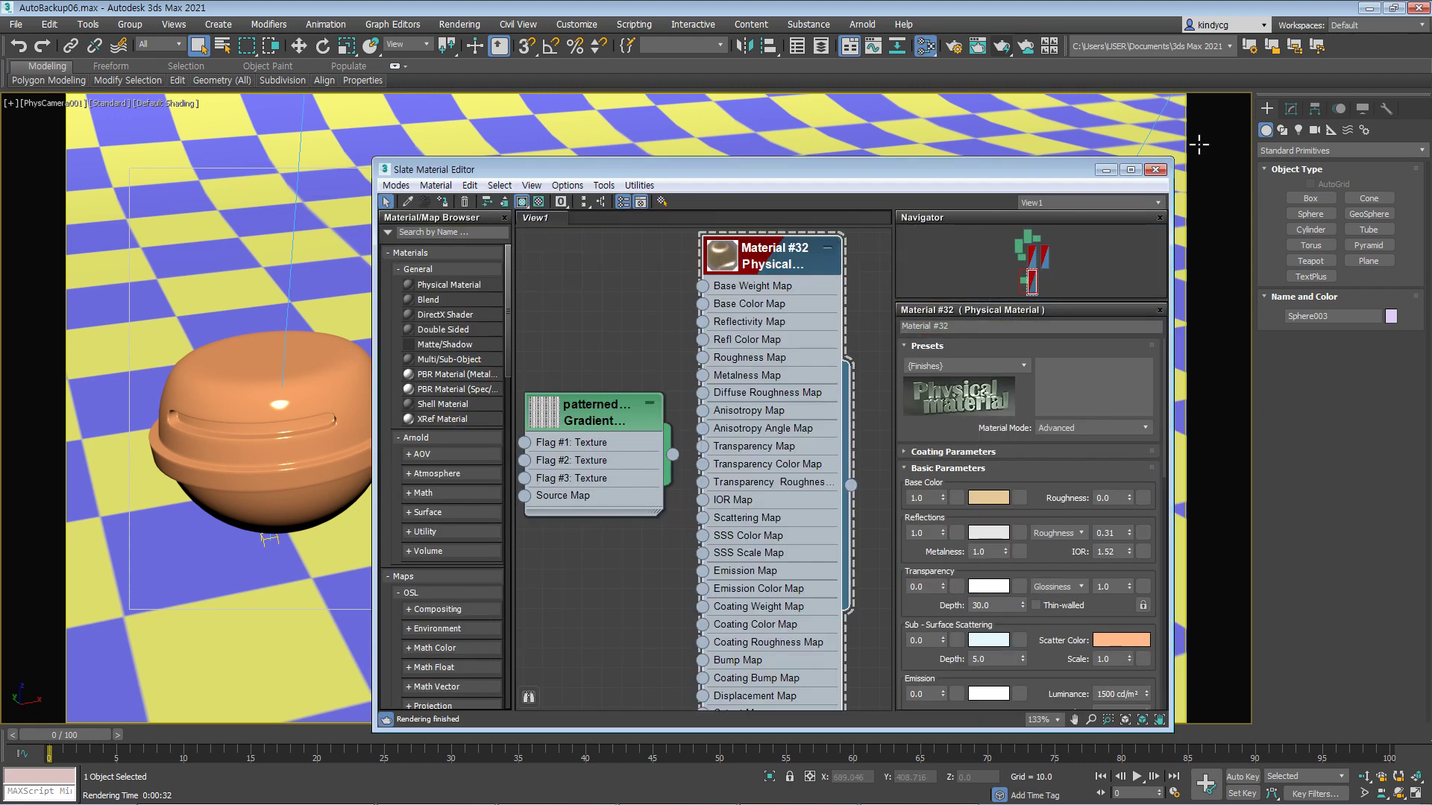
{"action": "scroll", "coordinate": [660, 324], "scroll_direction": "down", "scroll_amount": 15}
{"action": "scroll", "coordinate": [656, 326], "scroll_direction": "up", "scroll_amount": 8}
{"action": "left_click_drag", "start_coordinate": [593, 259], "coordinate": [787, 455]}
{"action": "key", "text": "Delete"}
- Add a new Physical Material node to the empty view
{"action": "right_click", "coordinate": [693, 341]}
{"action": "mouse_move", "coordinate": [749, 351]}
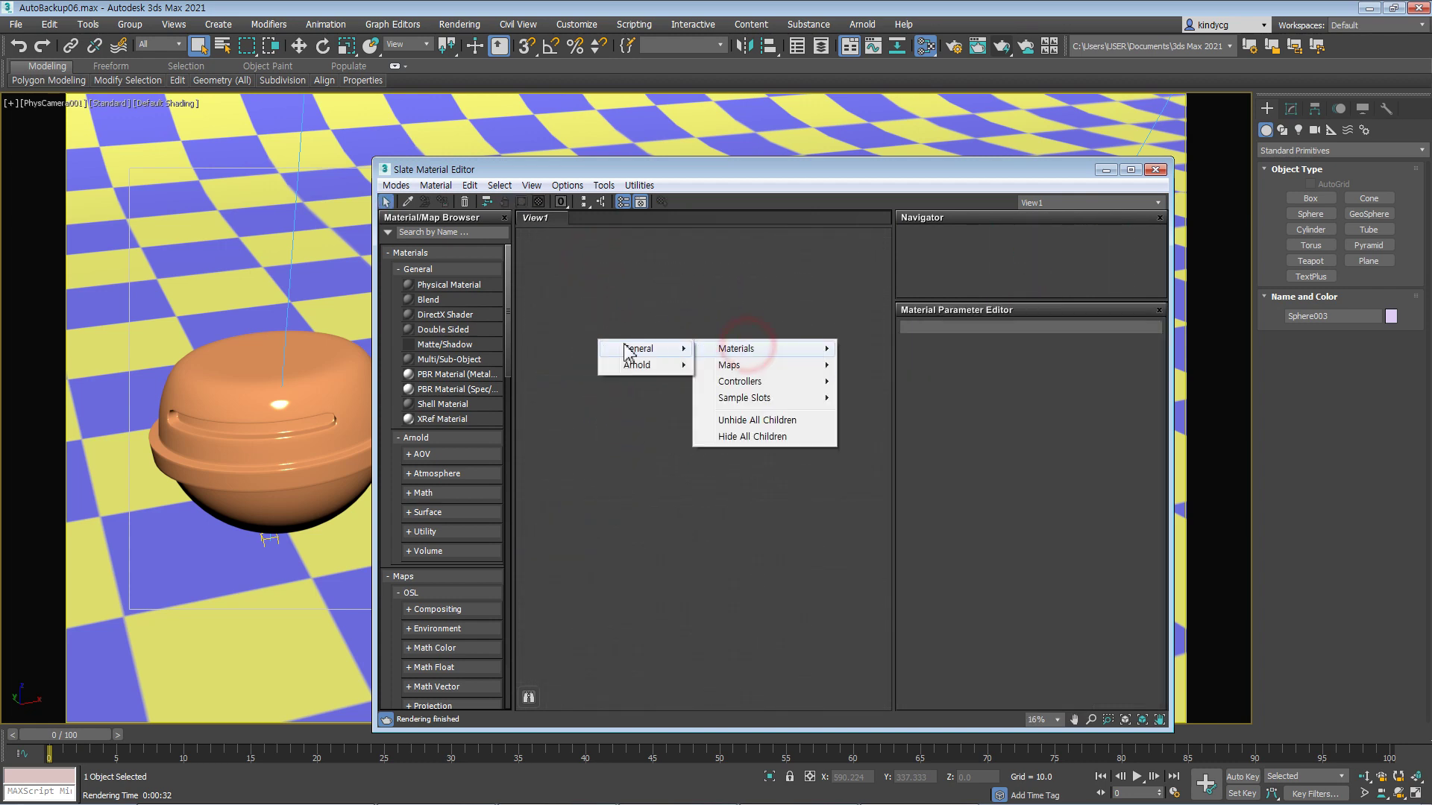
{"action": "mouse_move", "coordinate": [642, 346]}
{"action": "left_click", "coordinate": [514, 347]}
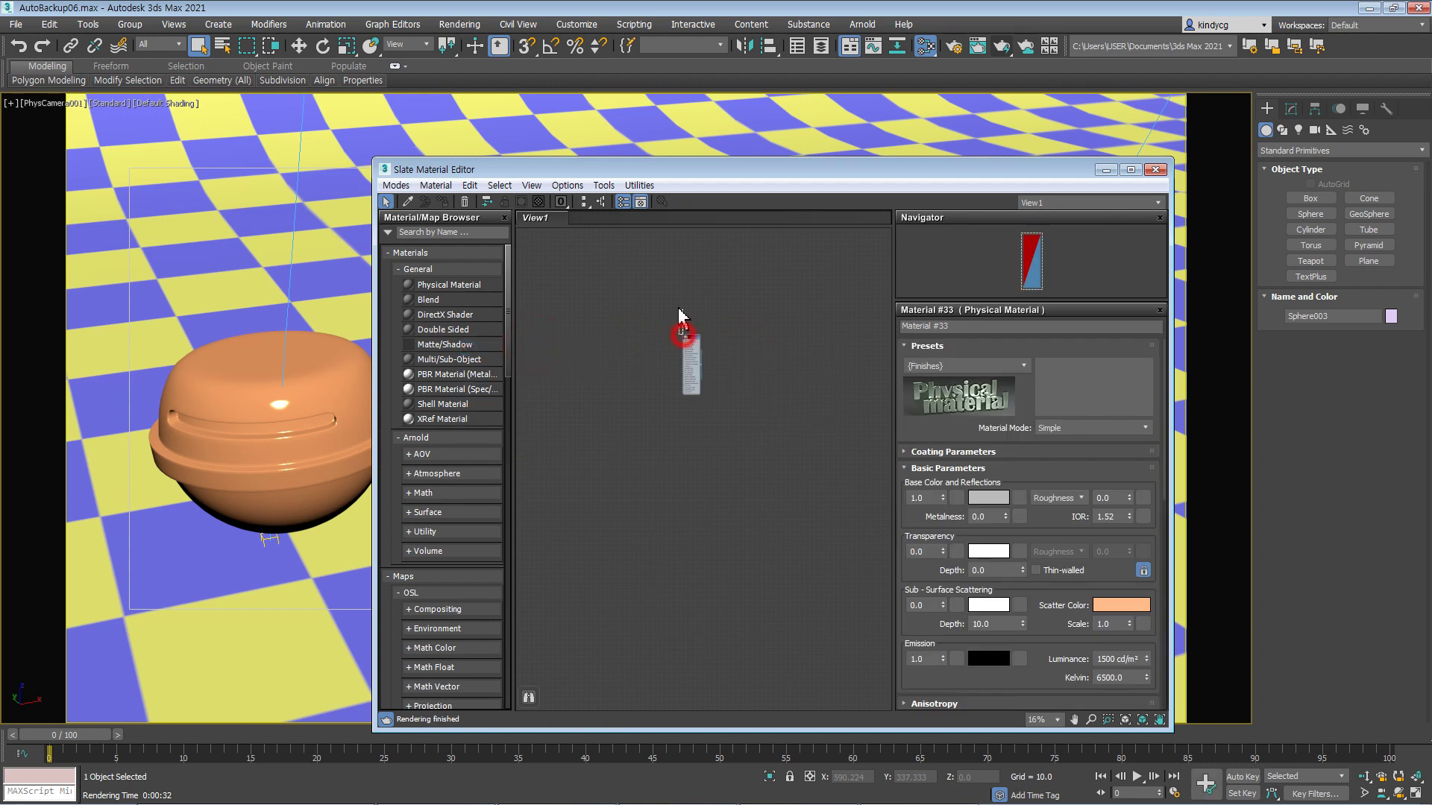
{"action": "scroll", "coordinate": [746, 397], "scroll_direction": "up", "scroll_amount": 5}
- Add two more Physical Material nodes and arrange all three nodes side by side in a row
{"action": "right_click", "coordinate": [800, 410]}
{"action": "mouse_move", "coordinate": [839, 420]}
{"action": "mouse_move", "coordinate": [738, 420]}
{"action": "left_click", "coordinate": [640, 419]}
{"action": "left_click_drag", "start_coordinate": [799, 403], "coordinate": [769, 259]}
{"action": "right_click", "coordinate": [841, 445]}
{"action": "mouse_move", "coordinate": [858, 454]}
{"action": "mouse_move", "coordinate": [775, 455]}
{"action": "left_click", "coordinate": [675, 455]}
{"action": "left_click_drag", "start_coordinate": [835, 440], "coordinate": [850, 257]}
{"action": "key", "text": "l"}
- Assign Material #33 to the leftmost ball and move the material editor aside to uncover the neighbouring ball
{"action": "left_click_drag", "start_coordinate": [792, 330], "coordinate": [802, 338]}
{"action": "left_click", "coordinate": [575, 323]}
{"action": "left_click", "coordinate": [442, 202]}
{"action": "left_click_drag", "start_coordinate": [617, 174], "coordinate": [935, 172]}
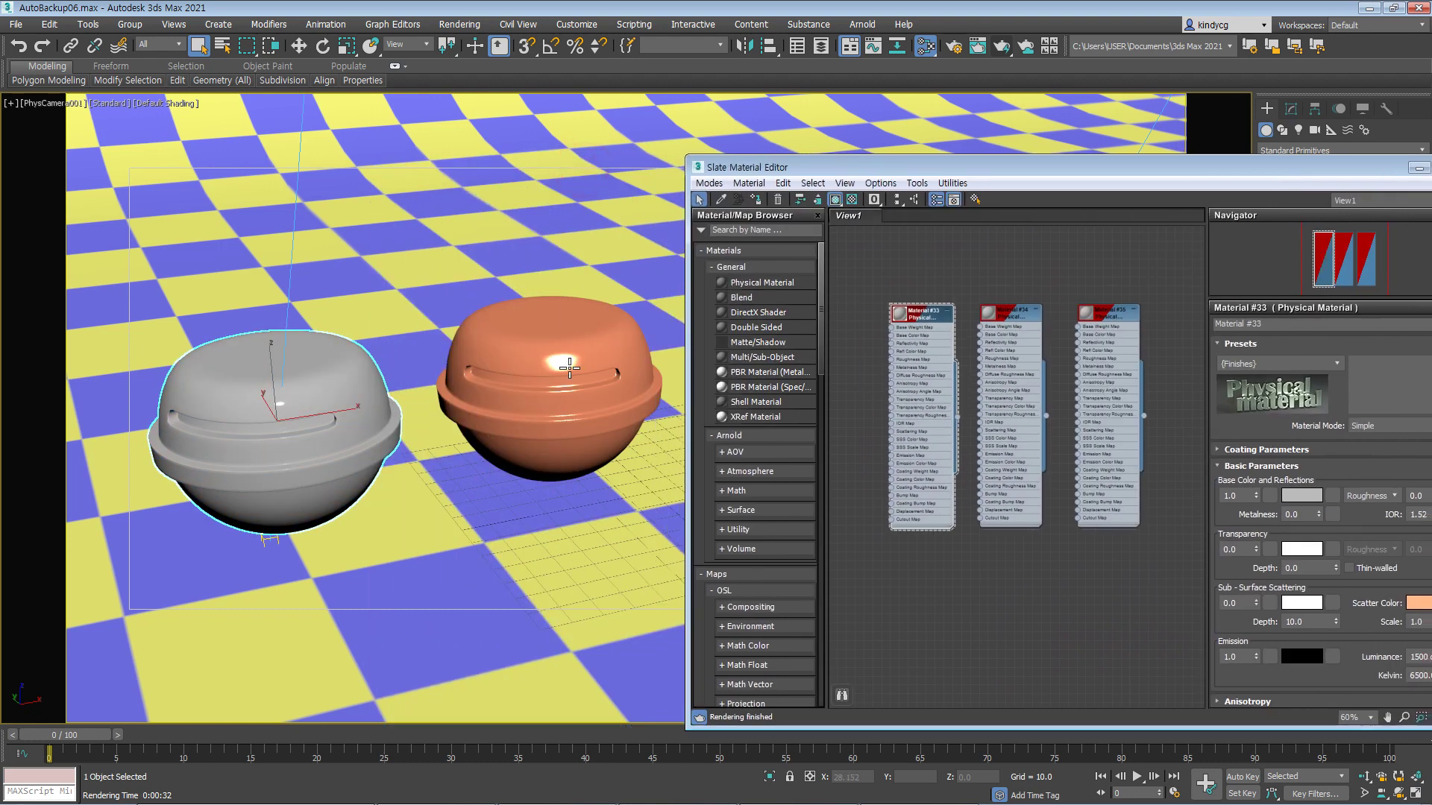
- Assign Material #34 to the second ball from the left
{"action": "left_click", "coordinate": [544, 365]}
{"action": "left_click", "coordinate": [999, 312]}
{"action": "left_click", "coordinate": [757, 200]}
- Assign Material #35 to the third ball from the left
{"action": "middle_click_drag", "start_coordinate": [572, 395], "coordinate": [242, 396]}
{"action": "left_click", "coordinate": [571, 334]}
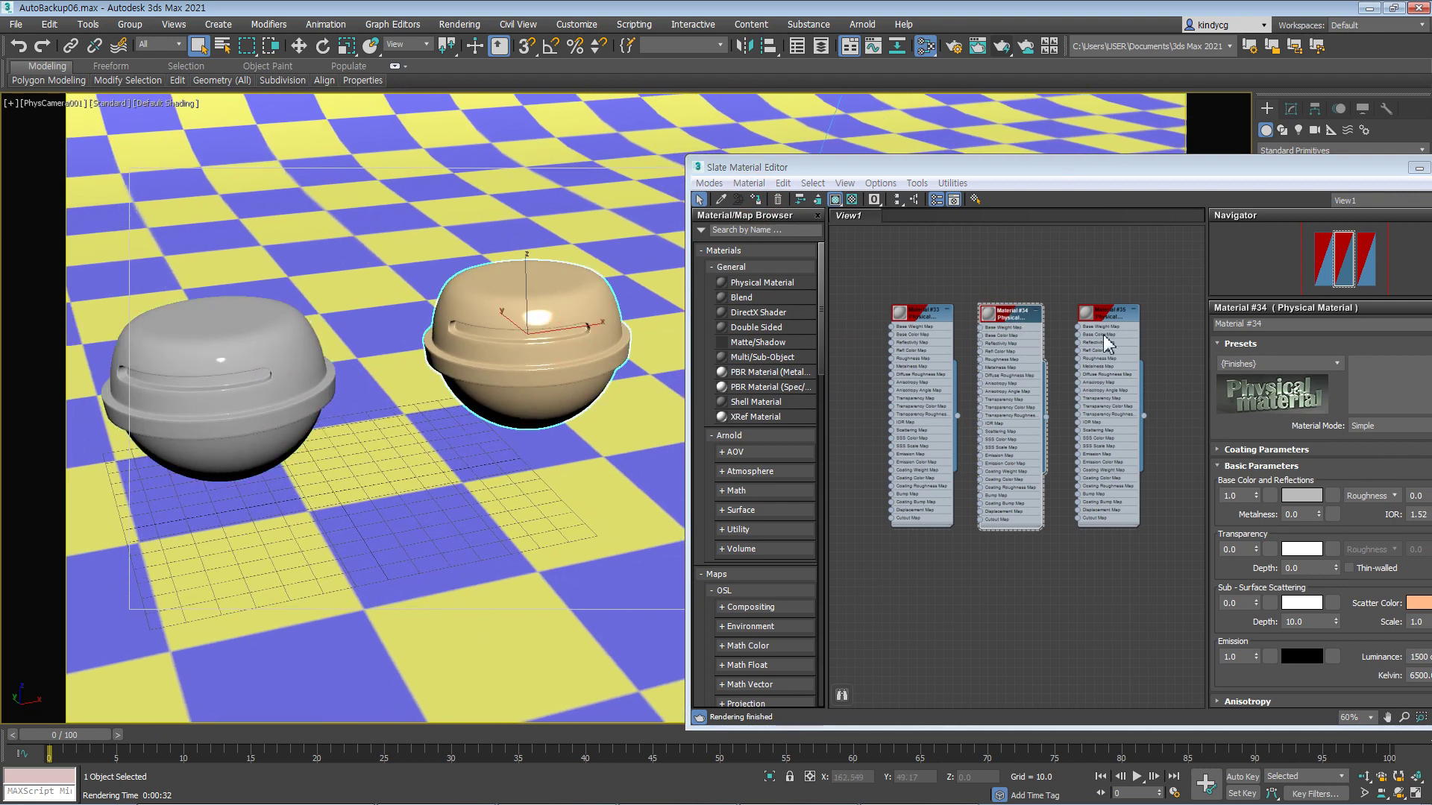
{"action": "left_click", "coordinate": [1105, 343]}
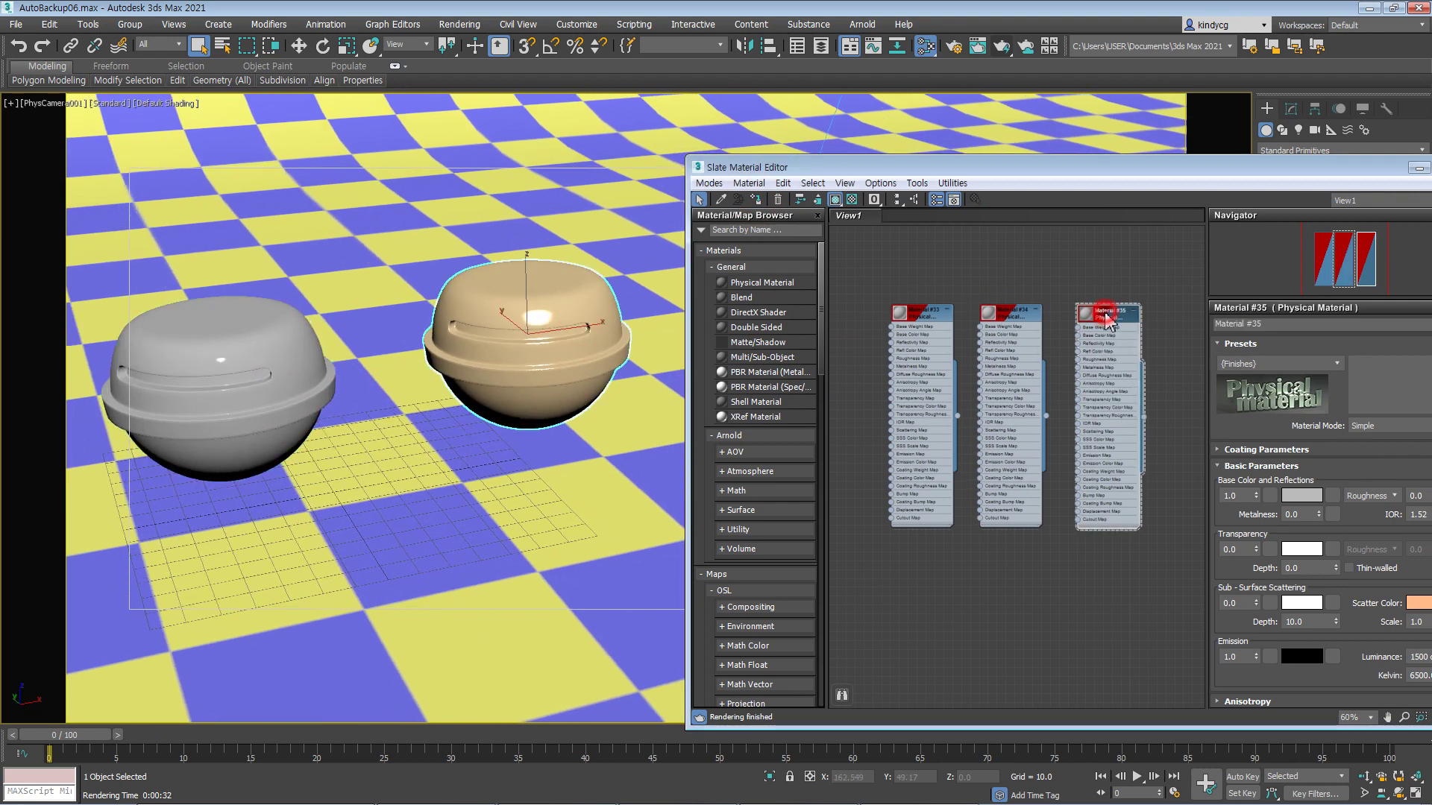
{"action": "left_click", "coordinate": [757, 200]}
- Select the leftmost ball and apply the Silver preset to its Material #33
{"action": "middle_click_drag", "start_coordinate": [153, 407], "coordinate": [443, 396]}
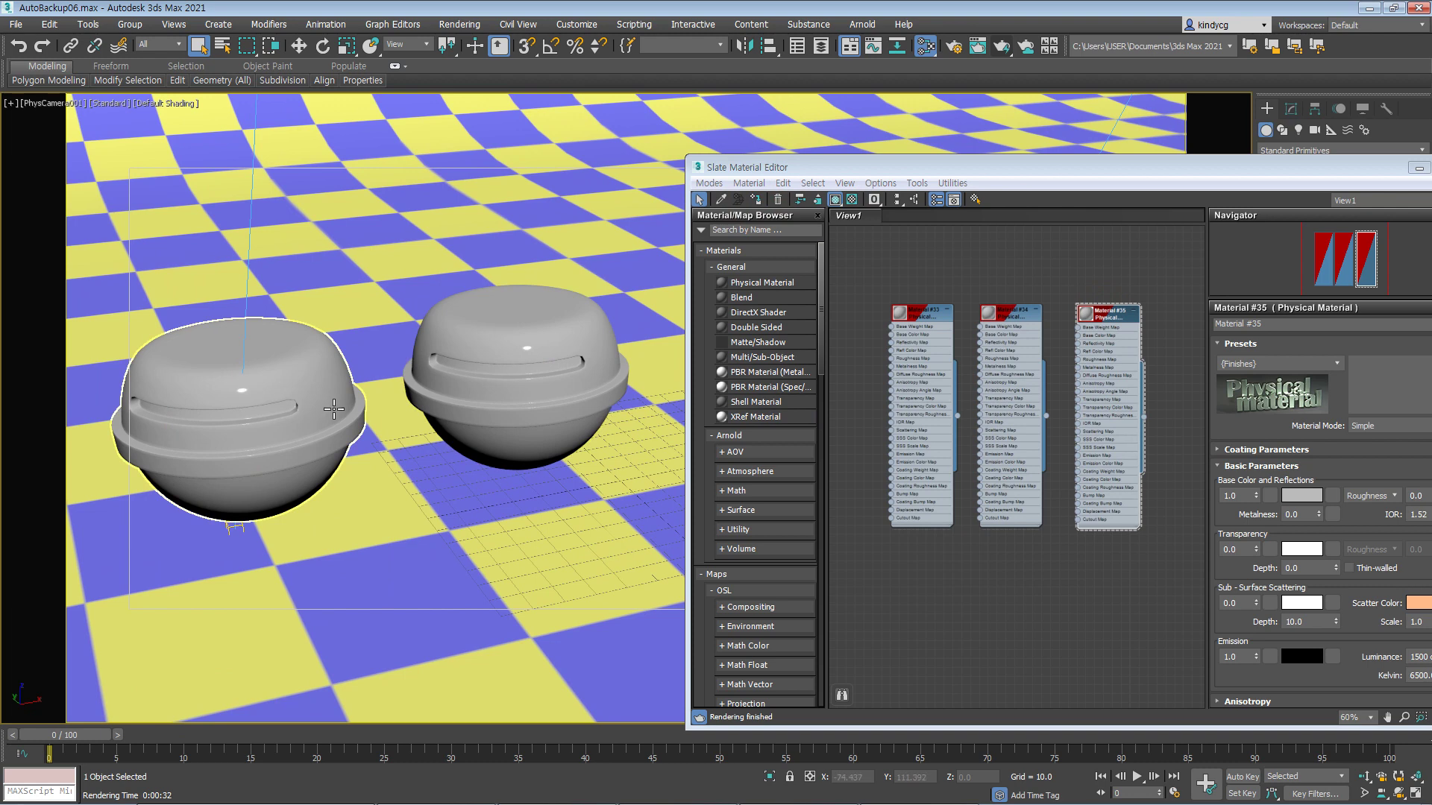
{"action": "middle_click_drag", "start_coordinate": [334, 409], "coordinate": [403, 411]}
{"action": "left_click", "coordinate": [403, 412]}
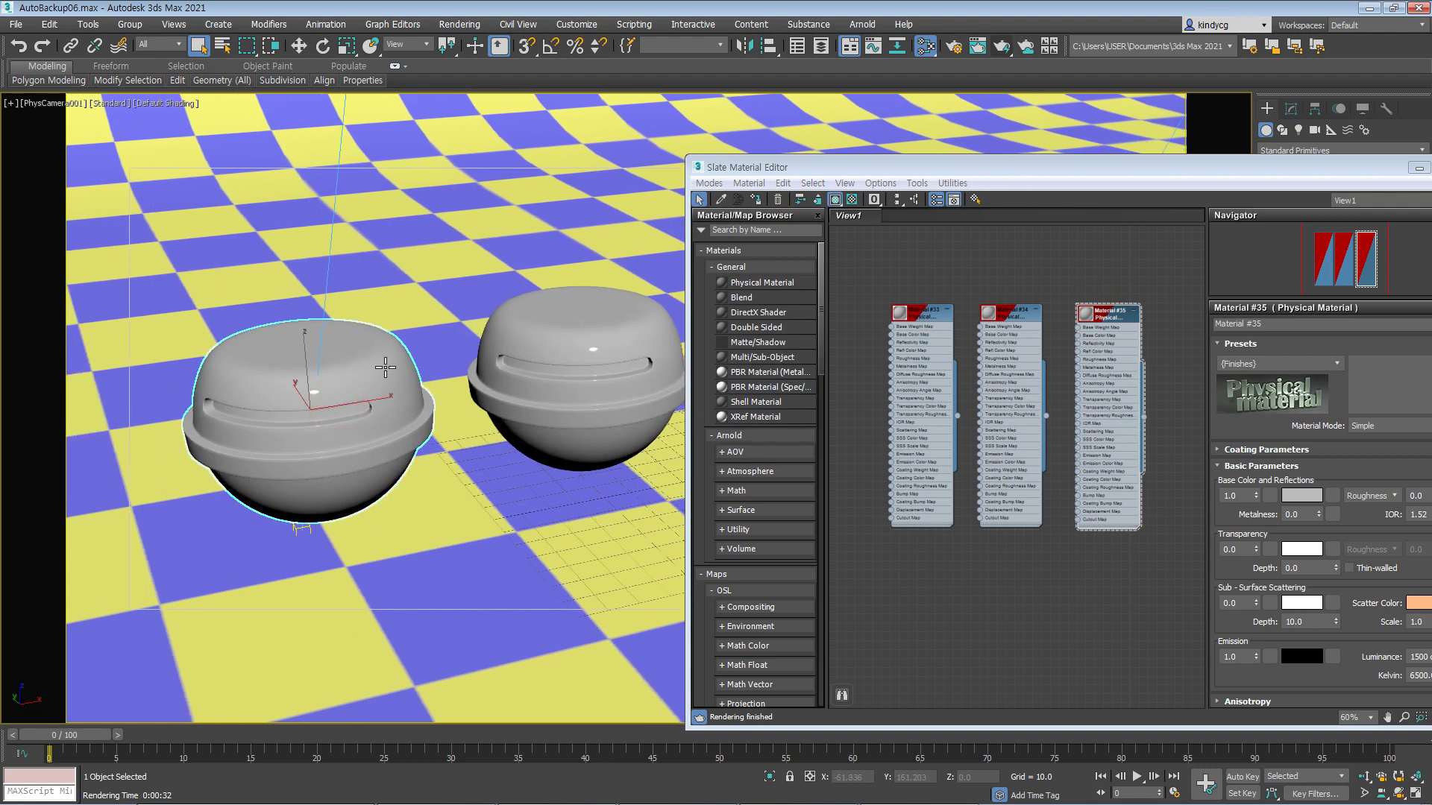
{"action": "scroll", "coordinate": [910, 330], "scroll_direction": "up", "scroll_amount": 6}
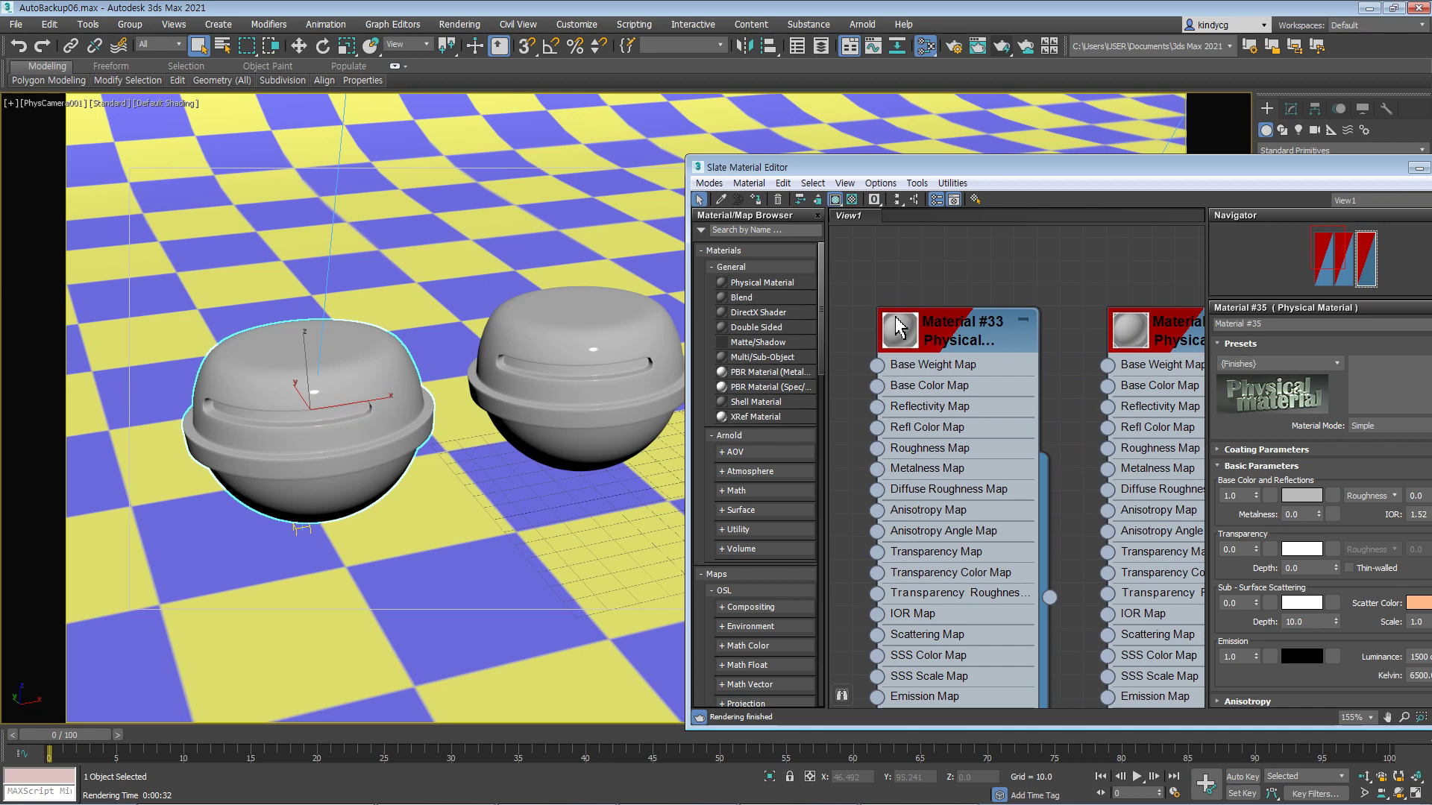
{"action": "left_click", "coordinate": [882, 323]}
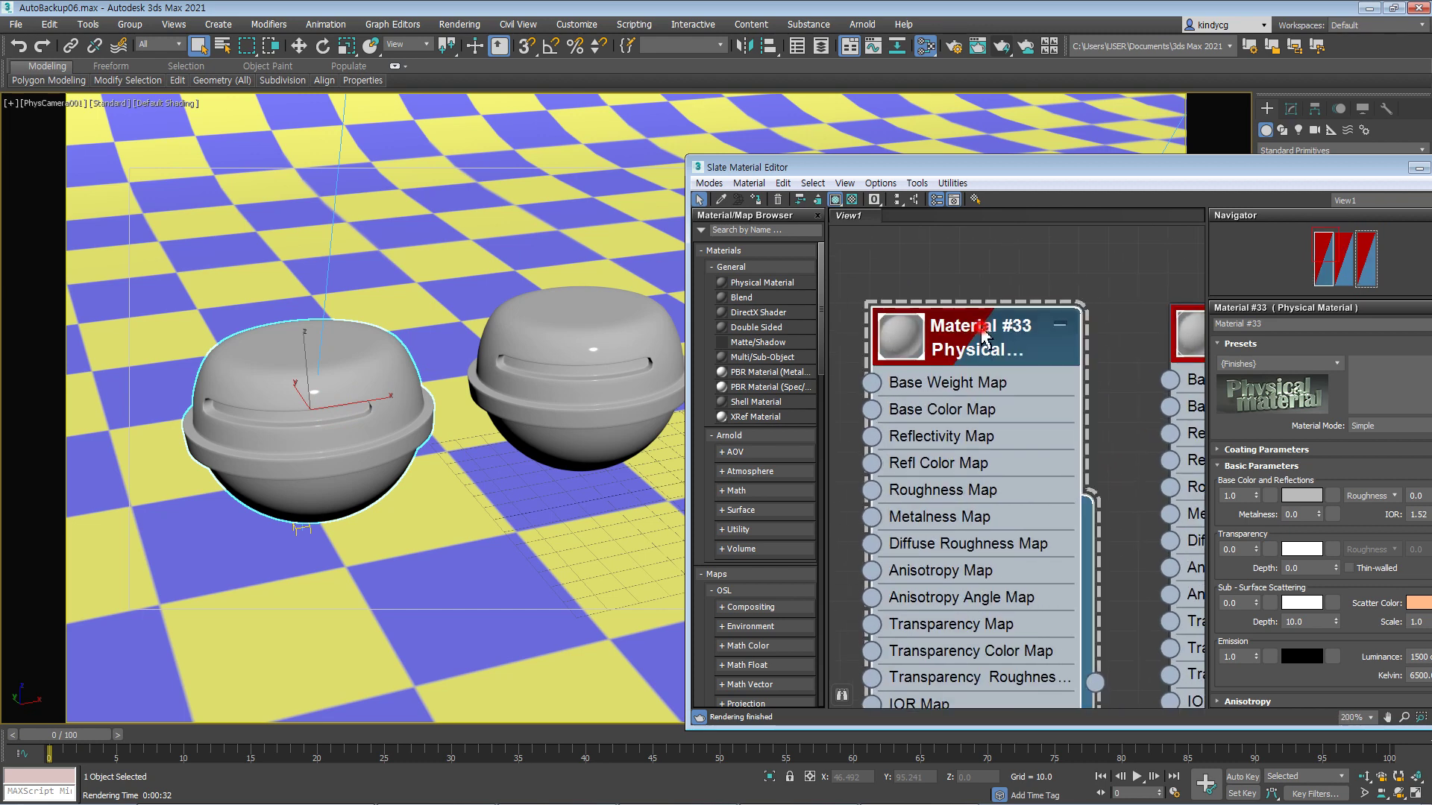
{"action": "left_click", "coordinate": [1277, 363]}
{"action": "scroll", "coordinate": [1261, 634], "scroll_direction": "down", "scroll_amount": 1}
{"action": "scroll", "coordinate": [1260, 637], "scroll_direction": "down", "scroll_amount": 3}
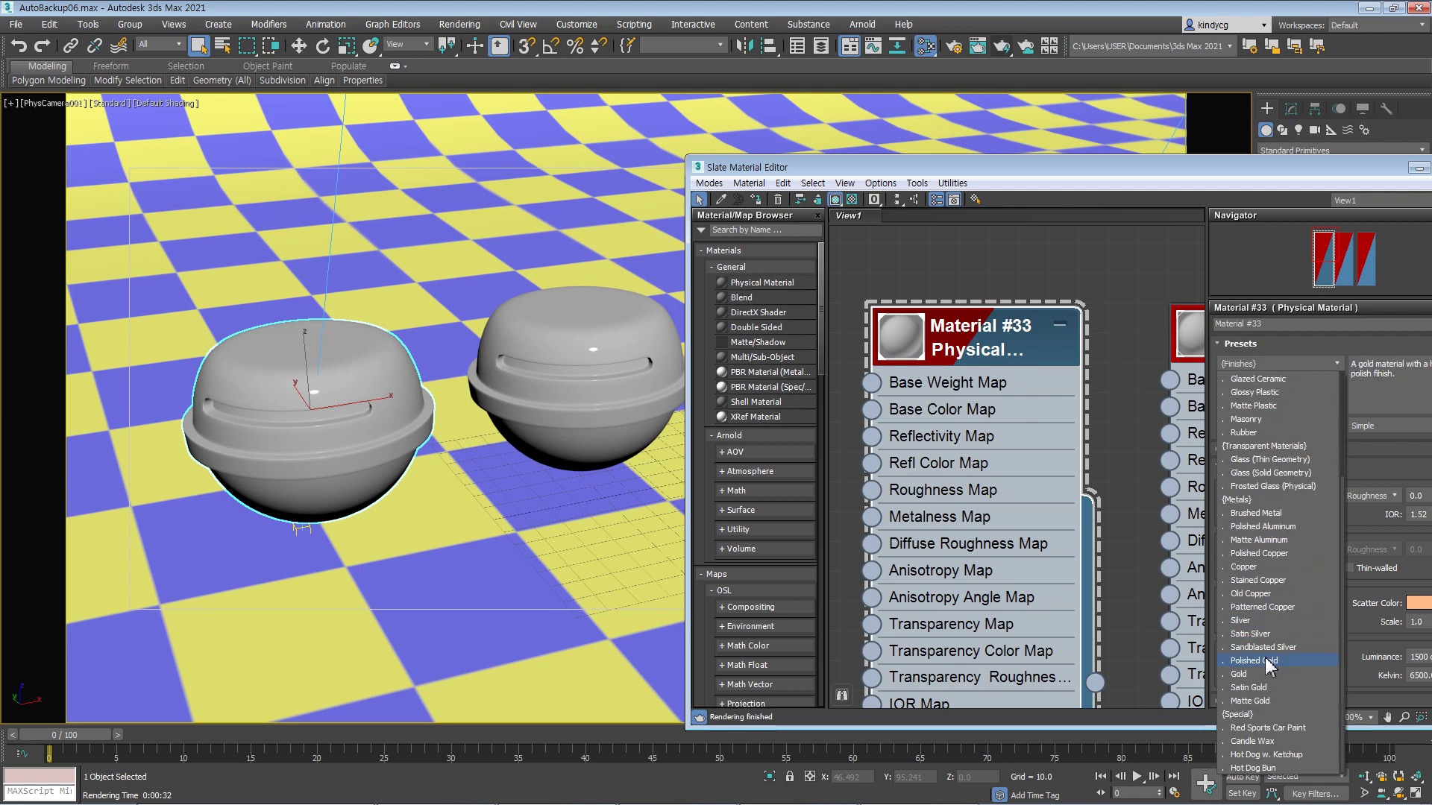
{"action": "left_click", "coordinate": [1274, 621]}
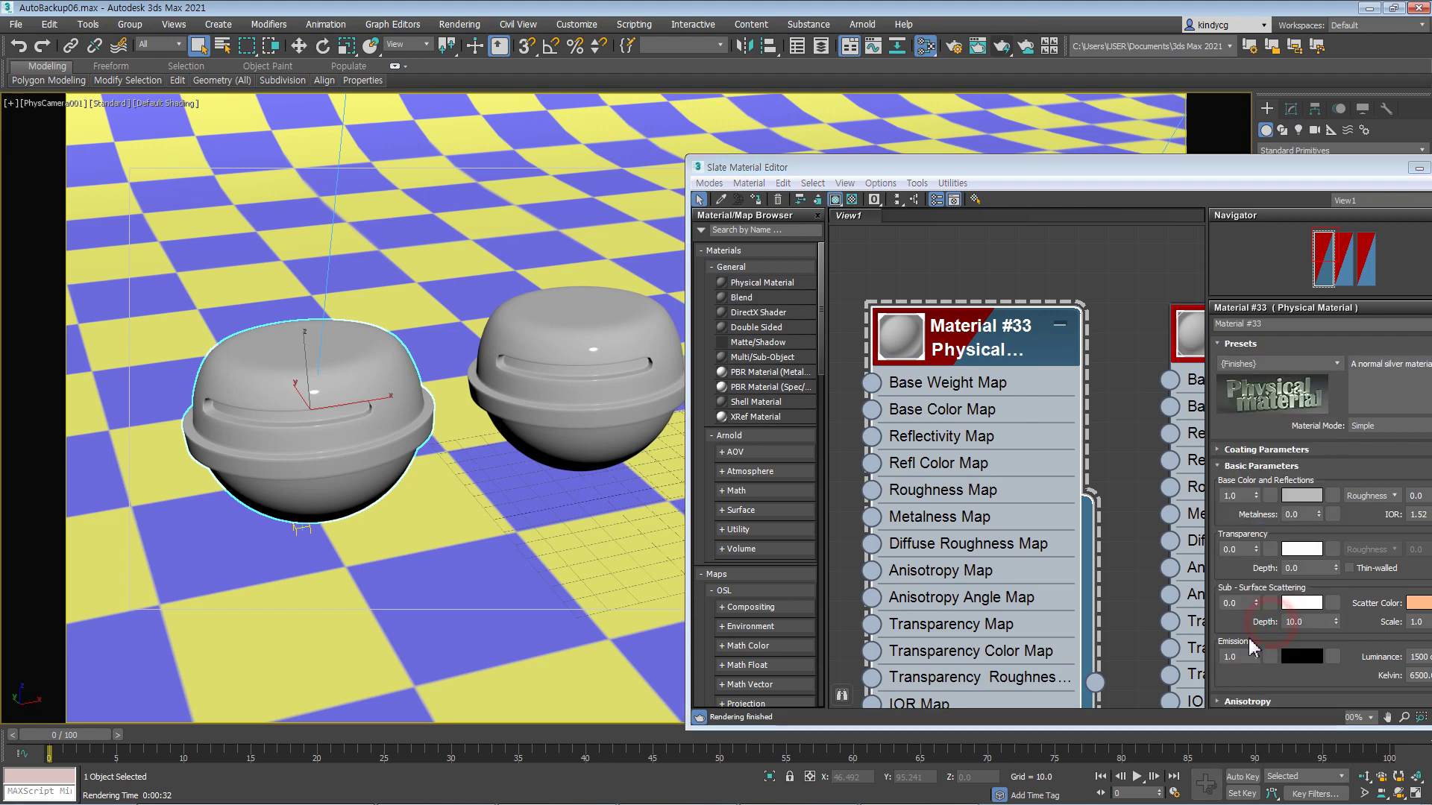
- Apply the Satin Silver preset to Material #34
{"action": "middle_click_drag", "start_coordinate": [1093, 396], "coordinate": [925, 367]}
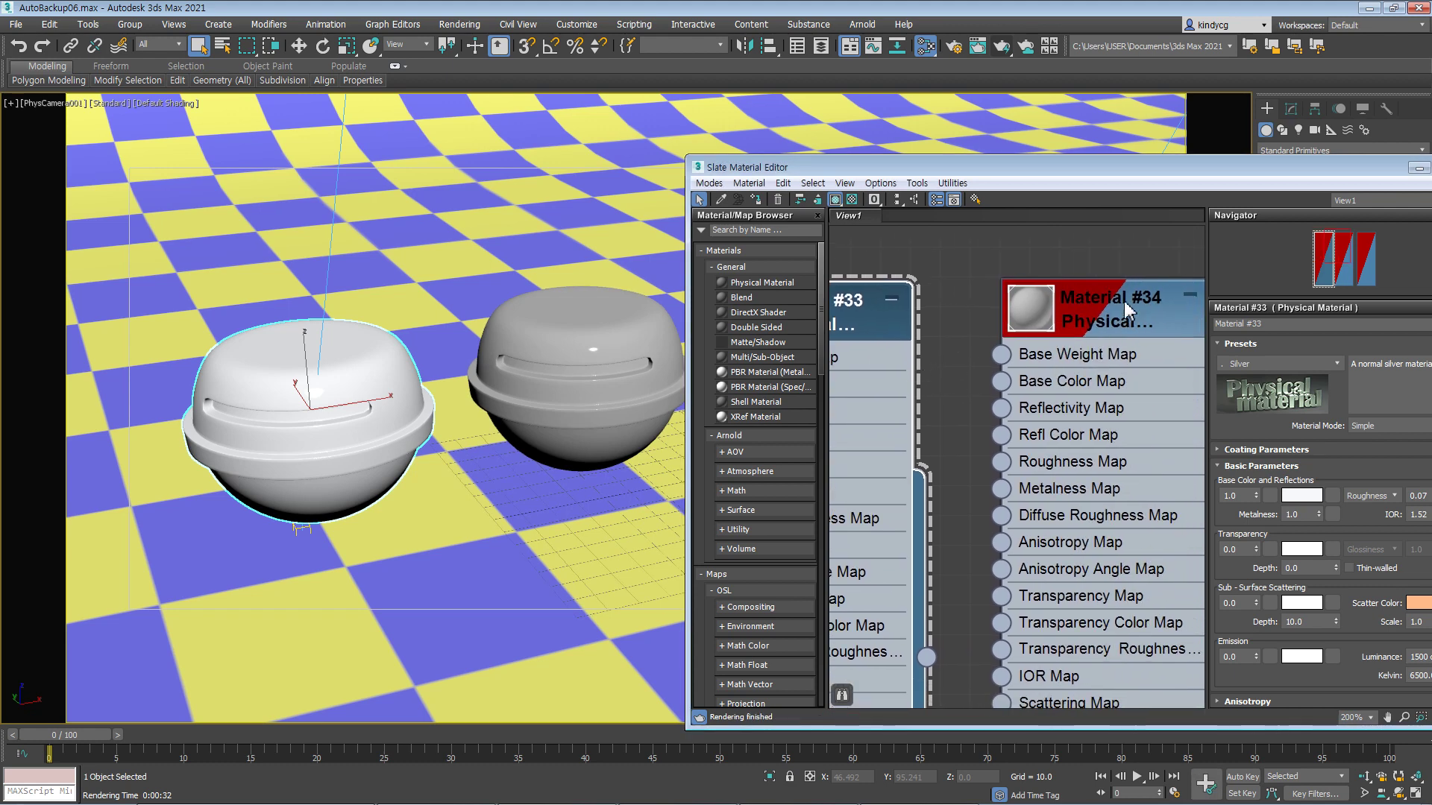
{"action": "double_click", "coordinate": [1126, 304]}
{"action": "left_click", "coordinate": [1309, 364]}
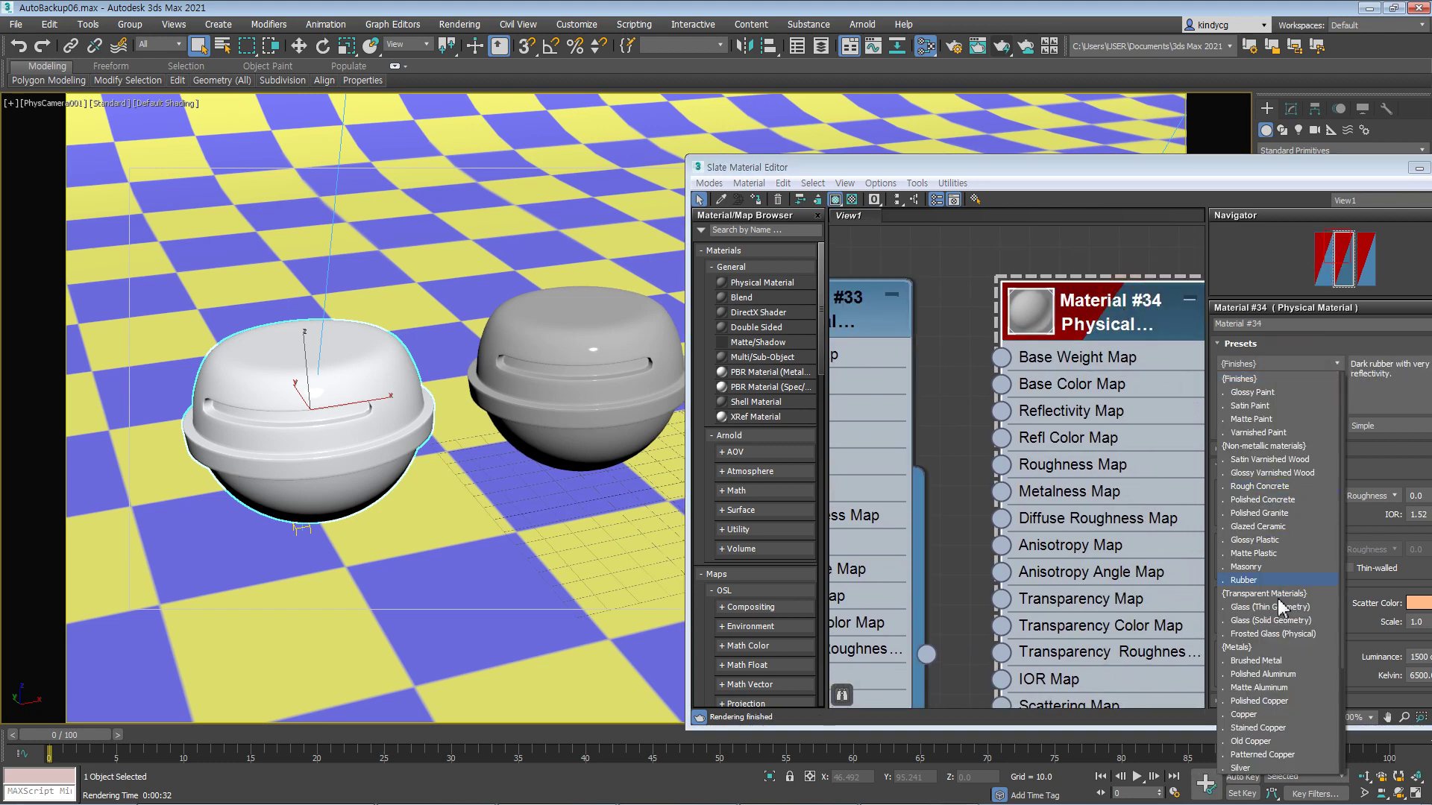
{"action": "scroll", "coordinate": [1275, 654], "scroll_direction": "down", "scroll_amount": 4}
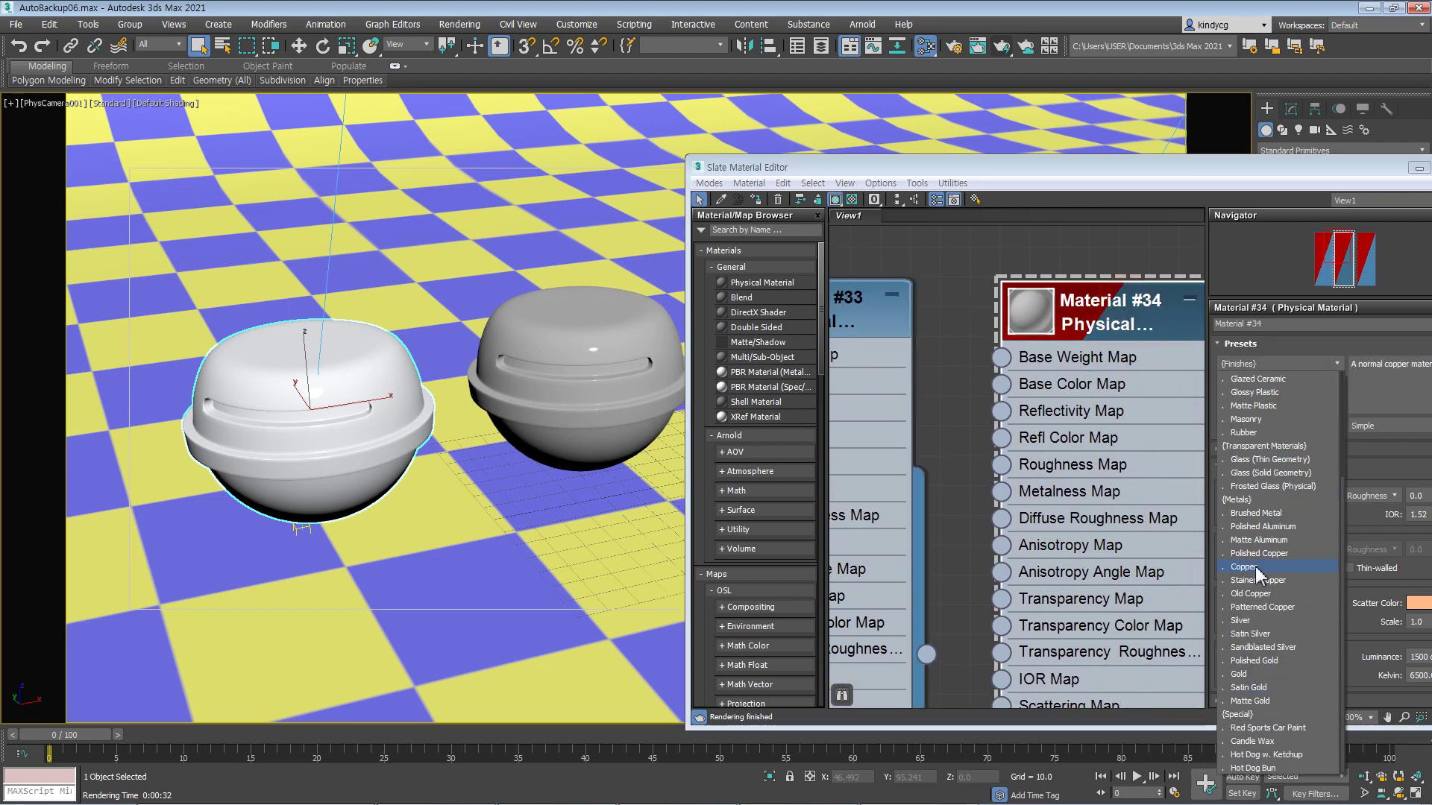
{"action": "left_click", "coordinate": [1259, 634]}
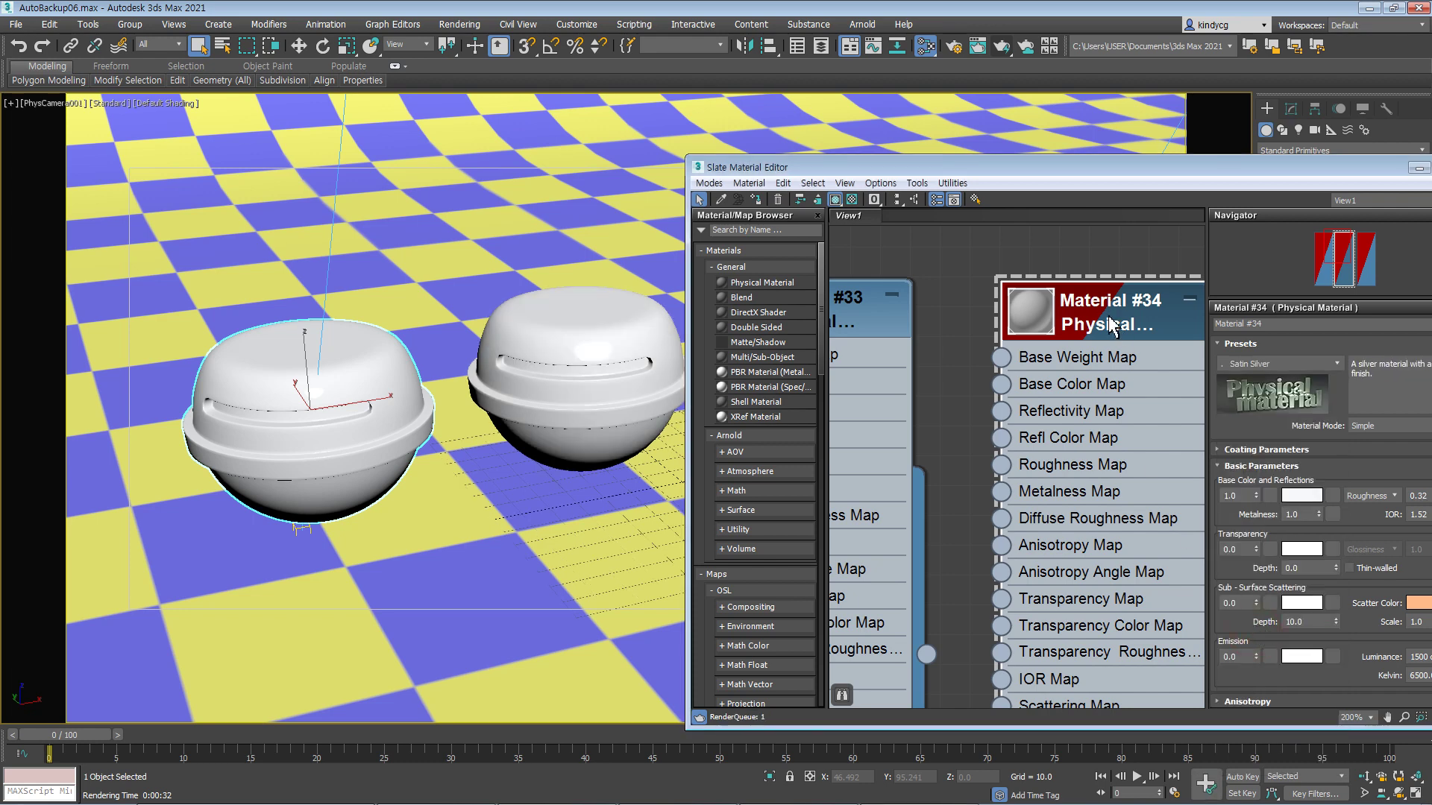
- Apply the Sandblasted Silver preset to Material #35
{"action": "left_click_drag", "start_coordinate": [1147, 340], "coordinate": [1117, 341]}
{"action": "scroll", "coordinate": [1073, 348], "scroll_direction": "down", "scroll_amount": 3}
{"action": "middle_click_drag", "start_coordinate": [1117, 341], "coordinate": [944, 350]}
{"action": "left_click_drag", "start_coordinate": [1054, 327], "coordinate": [1007, 317]}
{"action": "double_click", "coordinate": [1002, 307]}
{"action": "left_click", "coordinate": [1280, 364]}
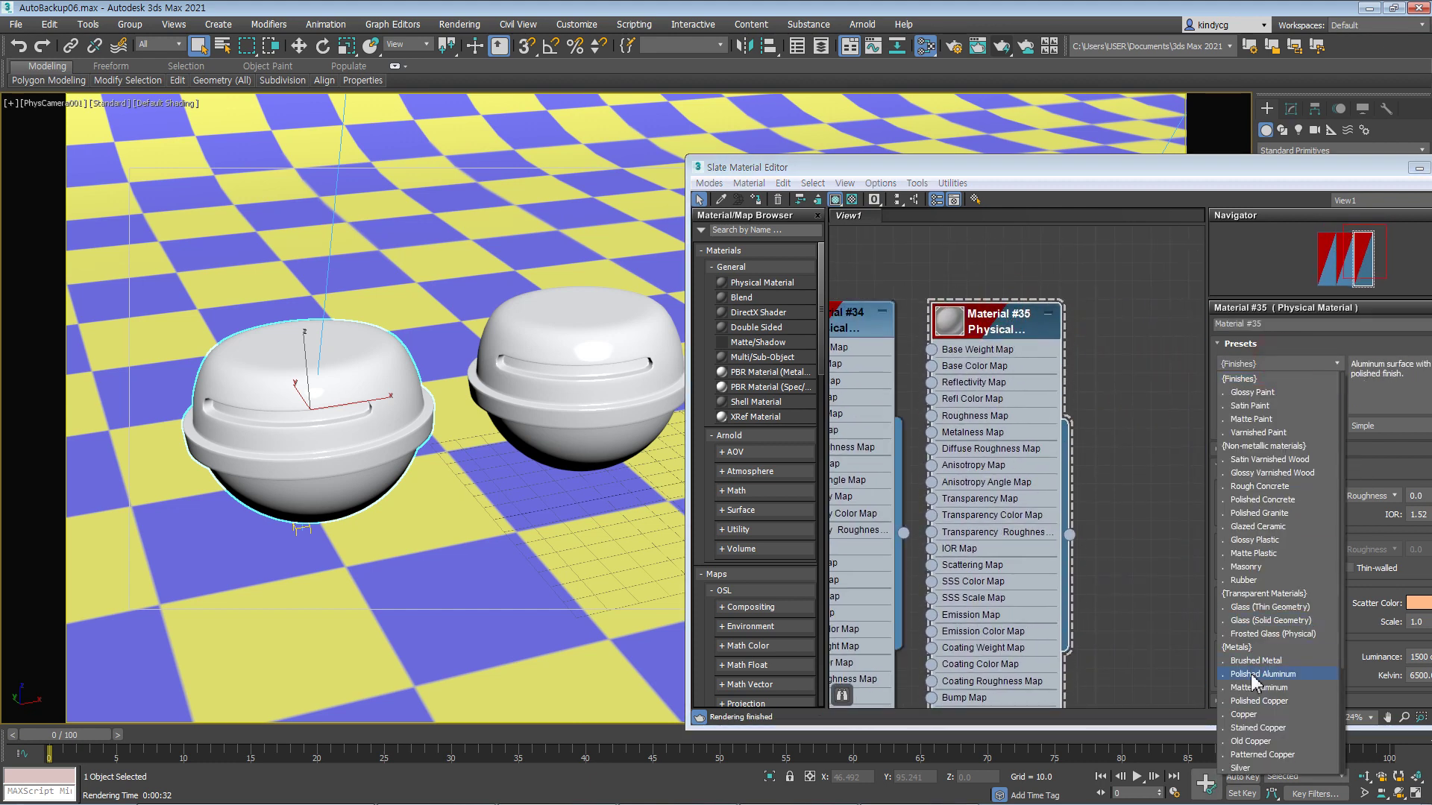
{"action": "scroll", "coordinate": [1271, 705], "scroll_direction": "down", "scroll_amount": 1}
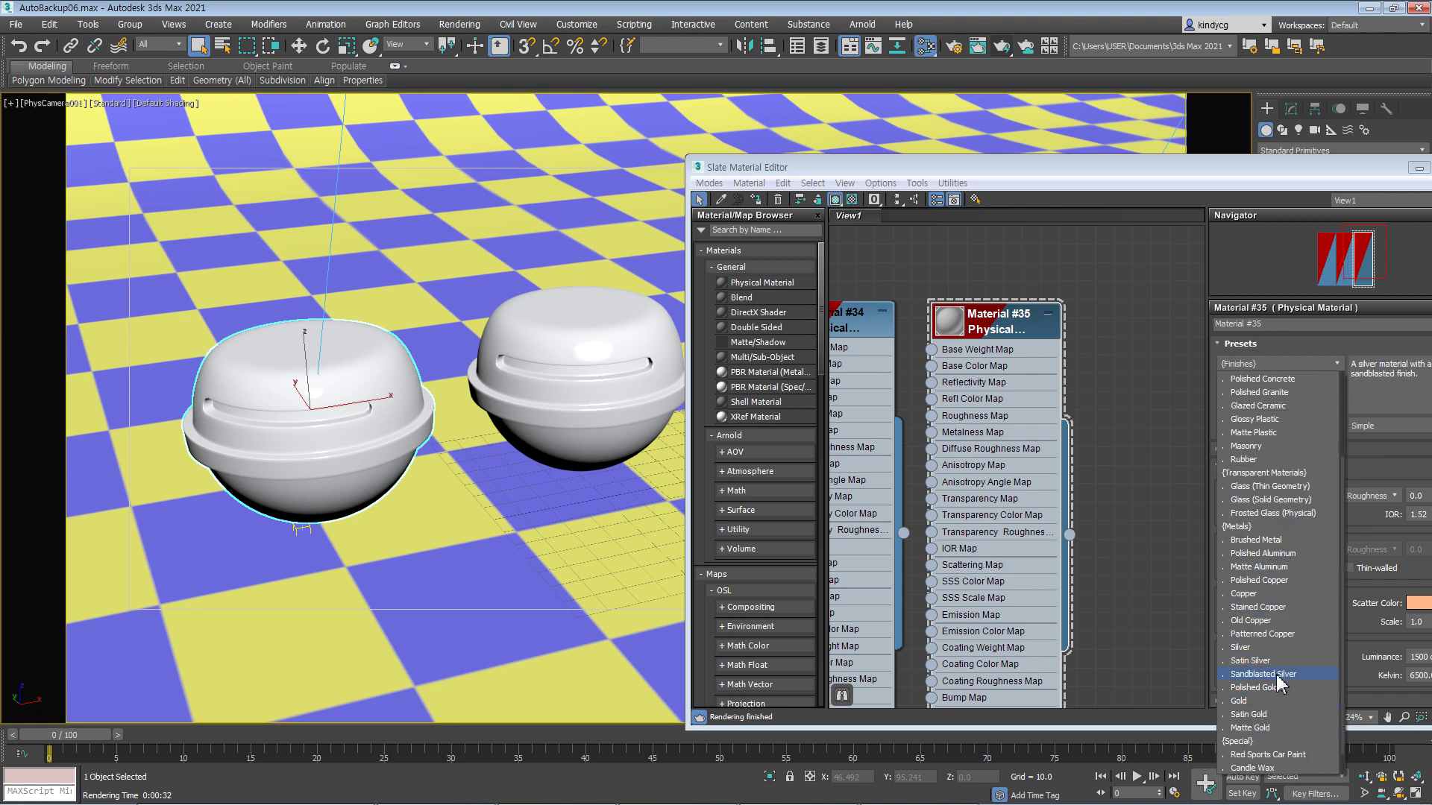
{"action": "left_click", "coordinate": [1271, 676]}
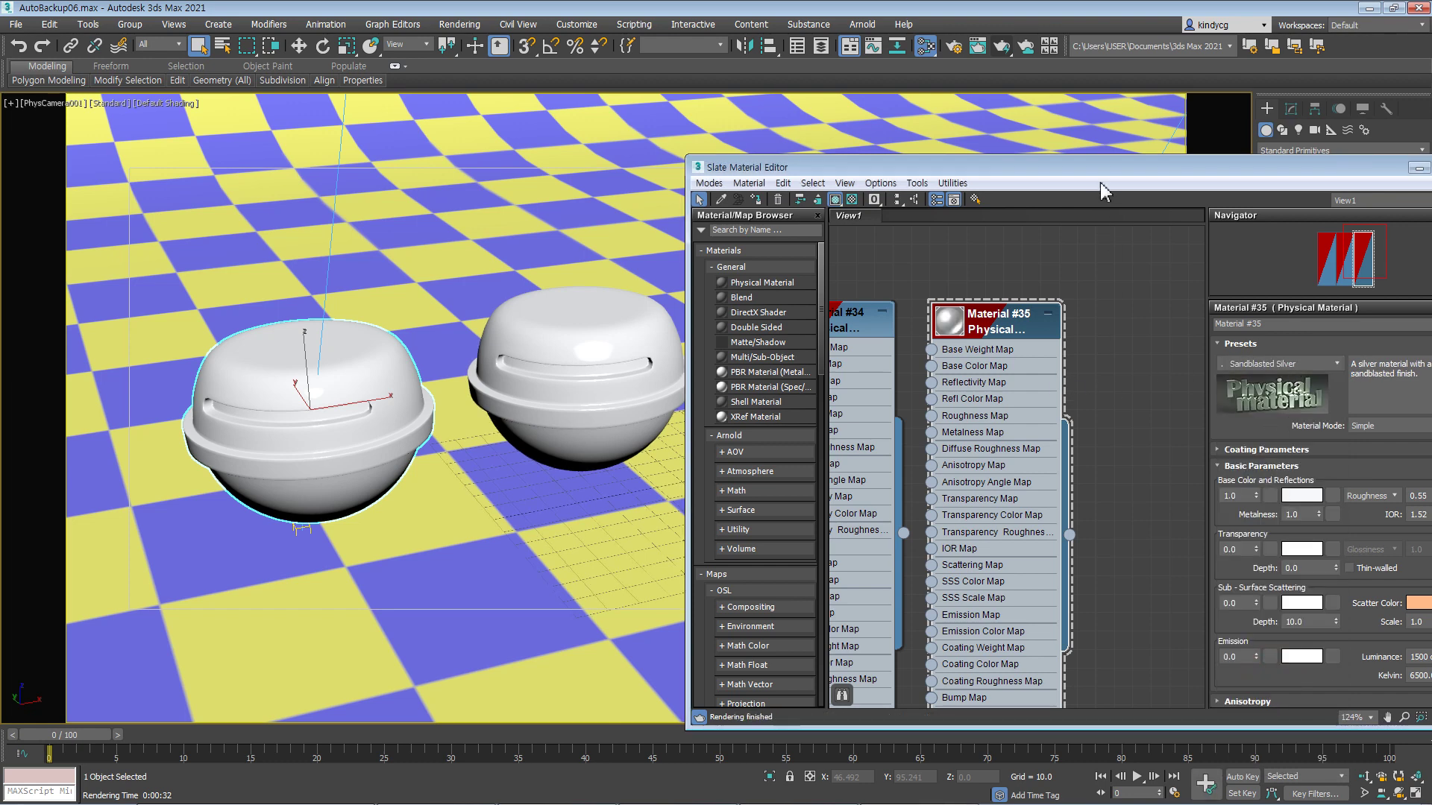
- Move the material editor off the balls, render the three silver balls to compare their finishes, and close the rendered frame
{"action": "left_click_drag", "start_coordinate": [1061, 172], "coordinate": [1088, 475]}
{"action": "middle_click_drag", "start_coordinate": [791, 317], "coordinate": [802, 335]}
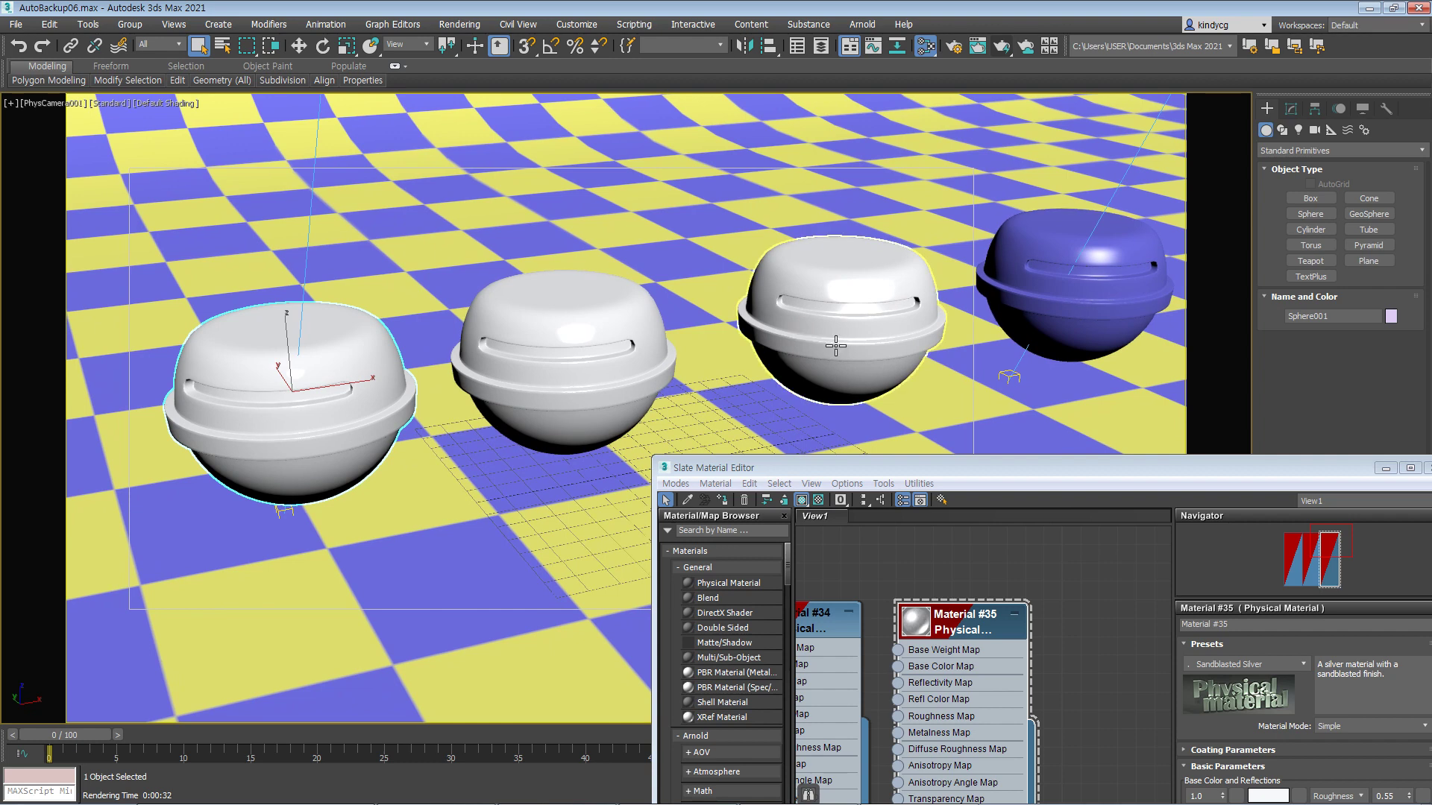
{"action": "key", "text": "shift+q"}
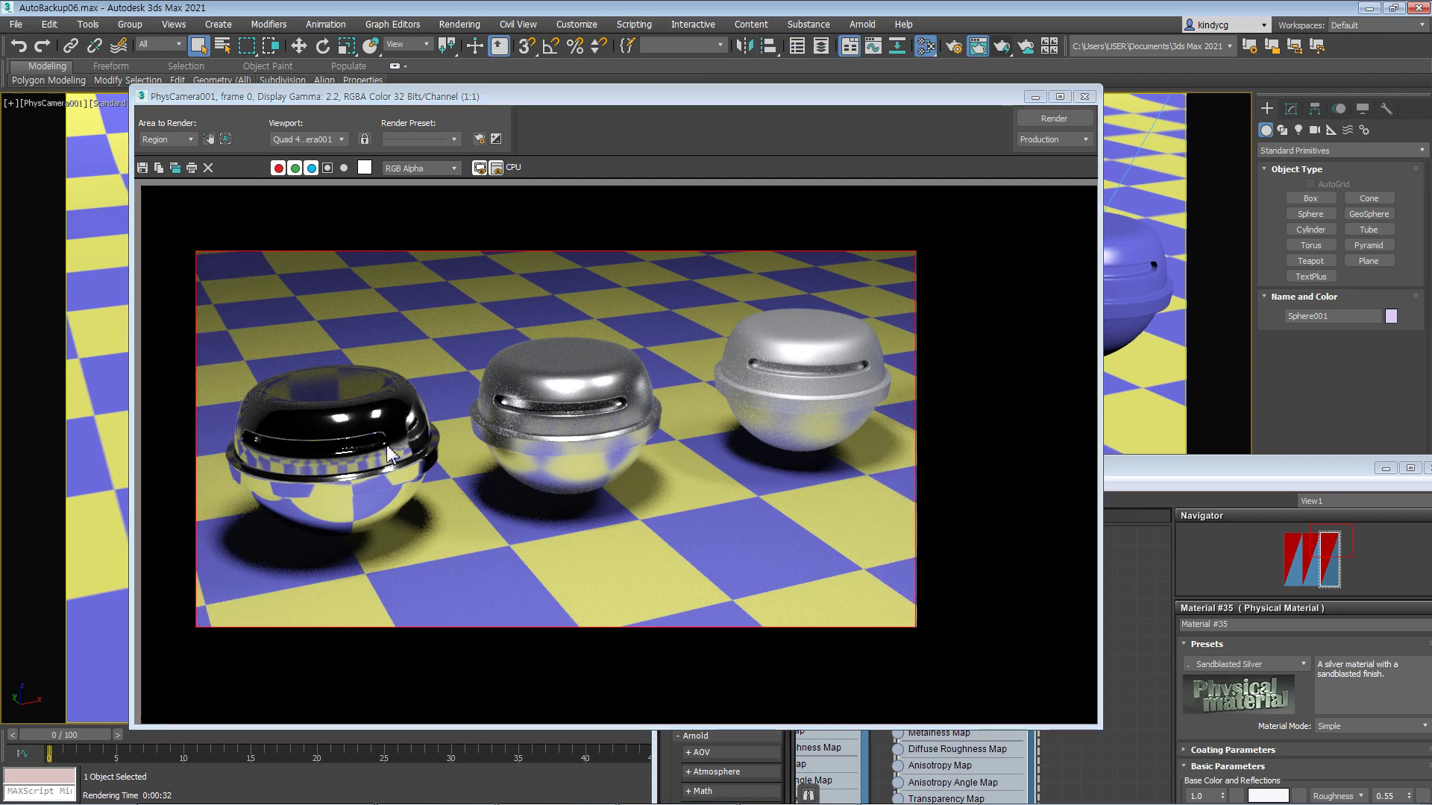
{"action": "left_click", "coordinate": [557, 432]}
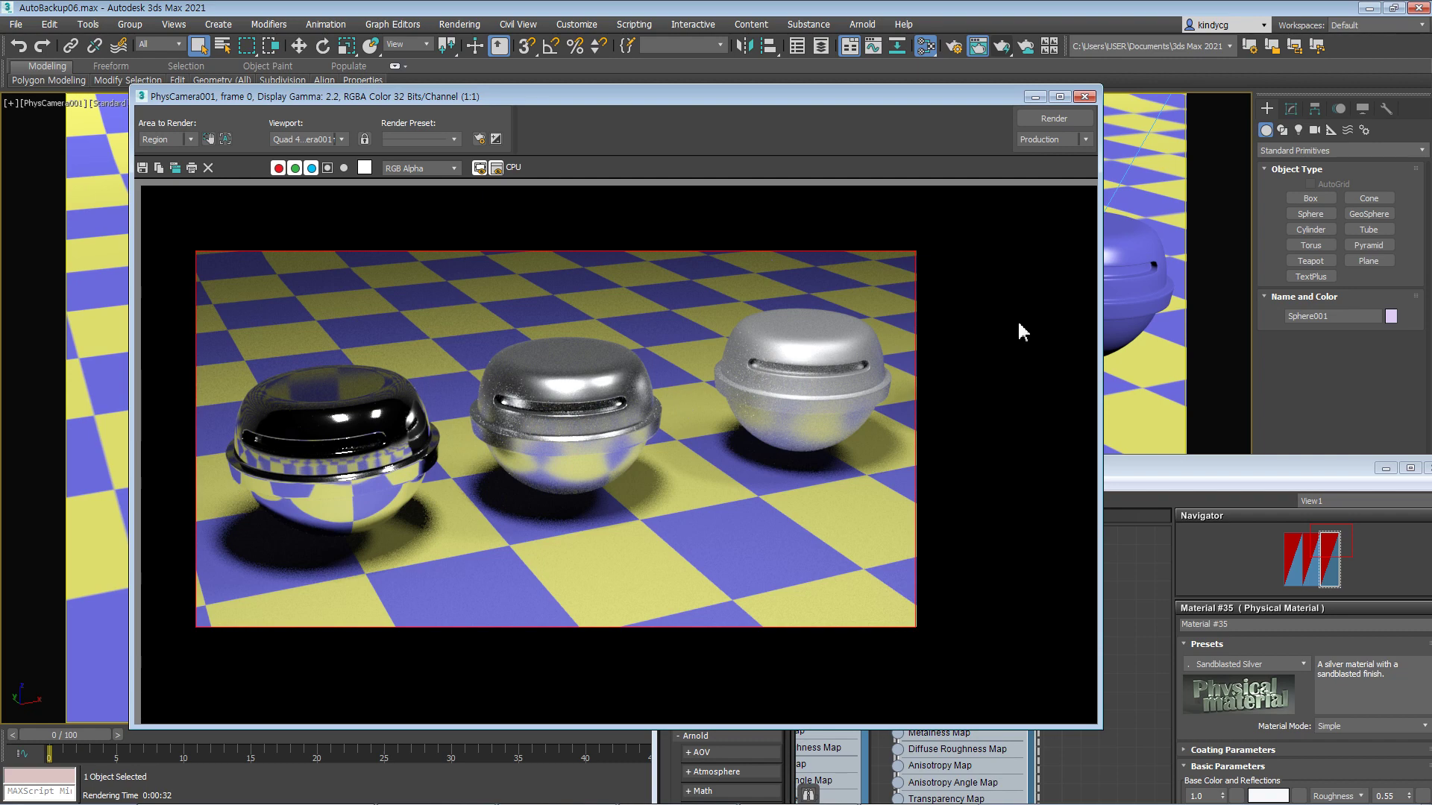
{"action": "left_click", "coordinate": [1085, 98]}
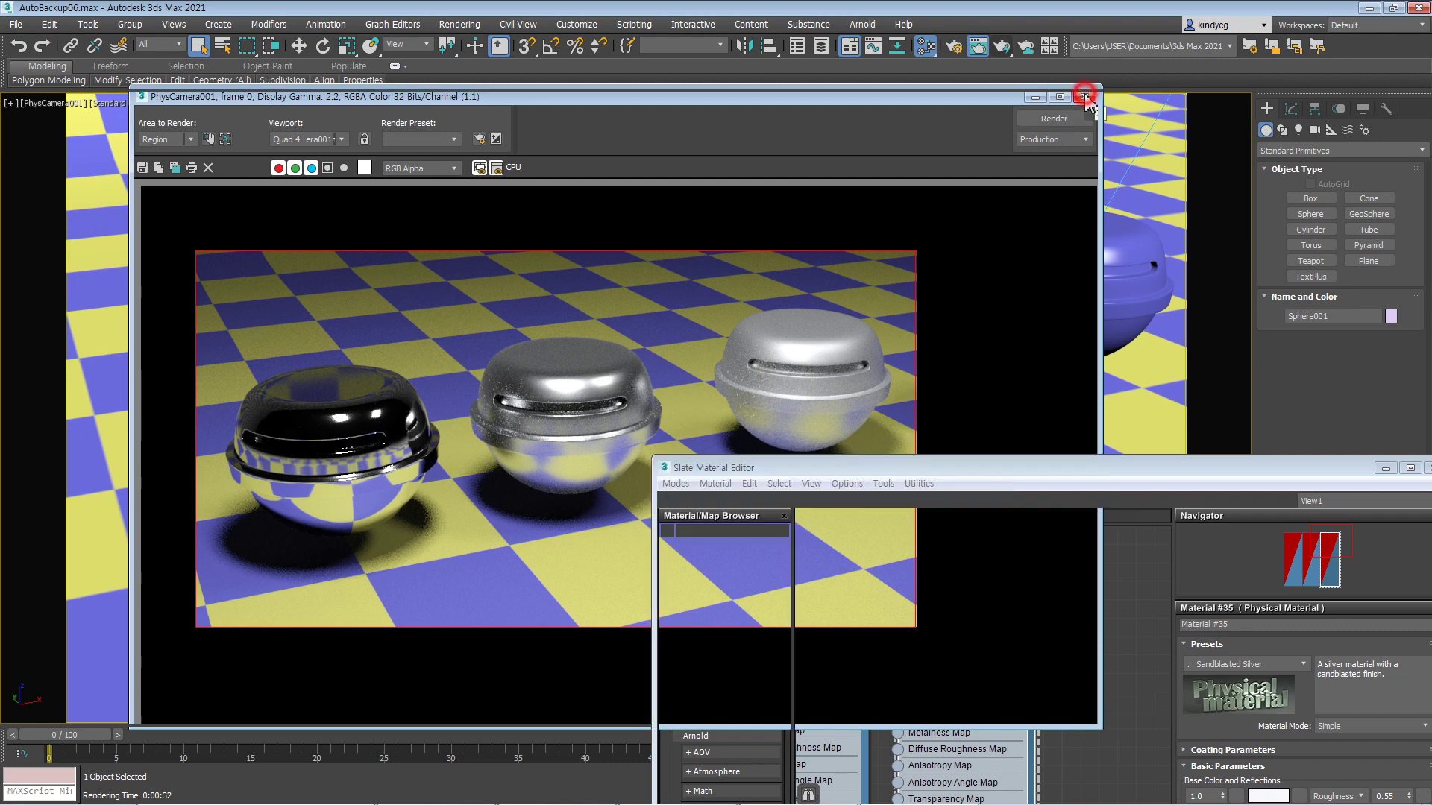
- Move the material editor back up and apply the Polished Gold preset to Material #33
{"action": "left_click_drag", "start_coordinate": [932, 466], "coordinate": [1004, 225]}
{"action": "scroll", "coordinate": [999, 417], "scroll_direction": "down", "scroll_amount": 4}
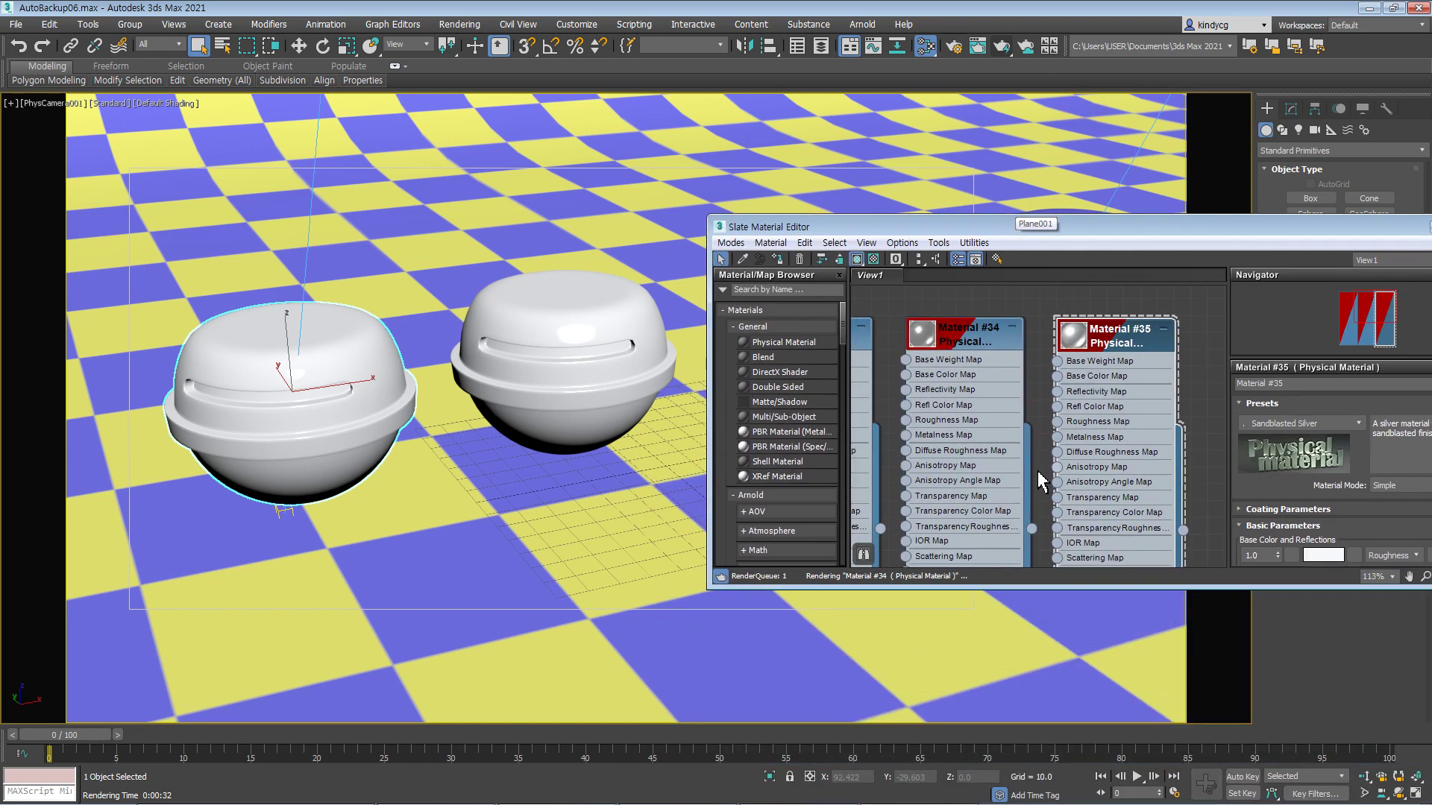
{"action": "left_click", "coordinate": [935, 345]}
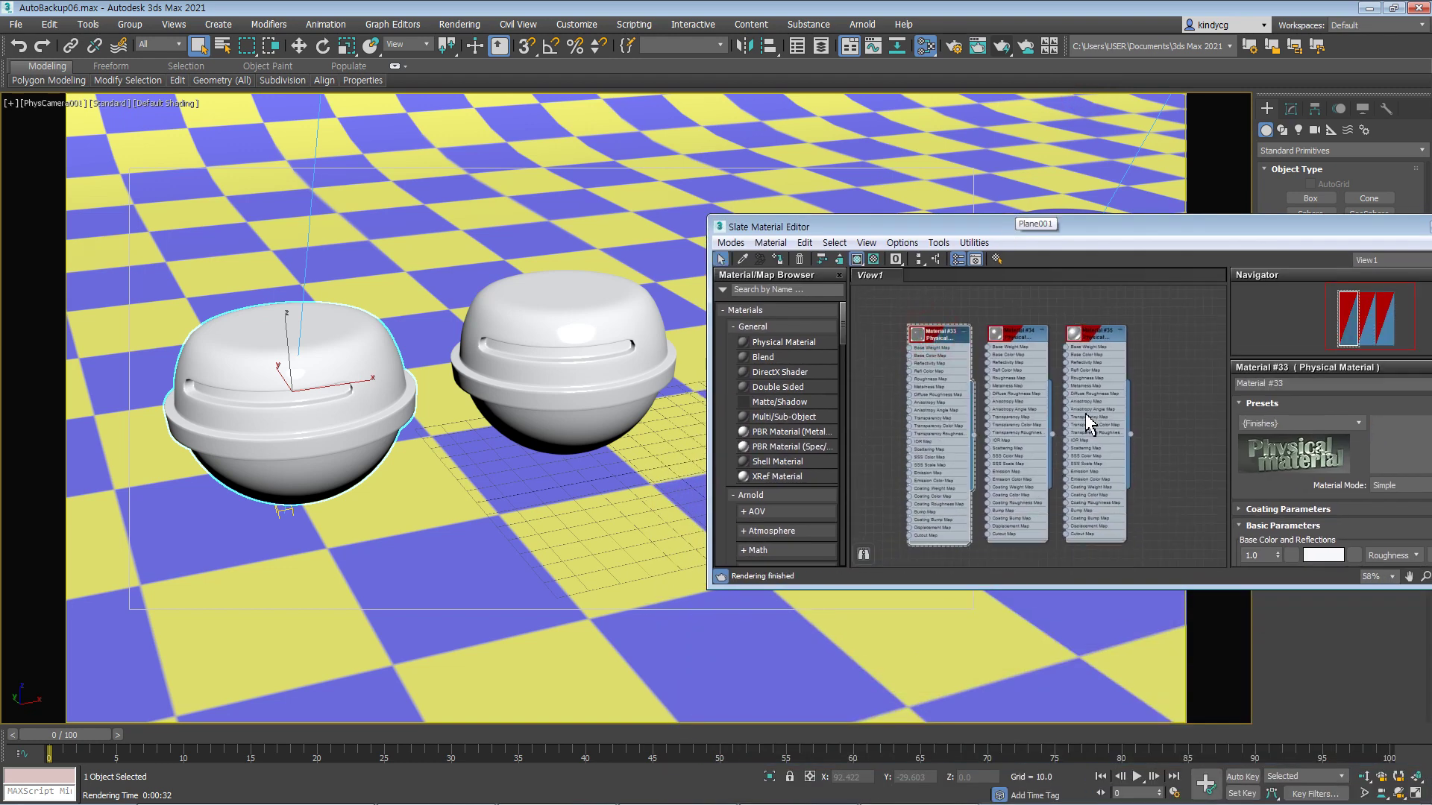
{"action": "left_click", "coordinate": [1301, 422]}
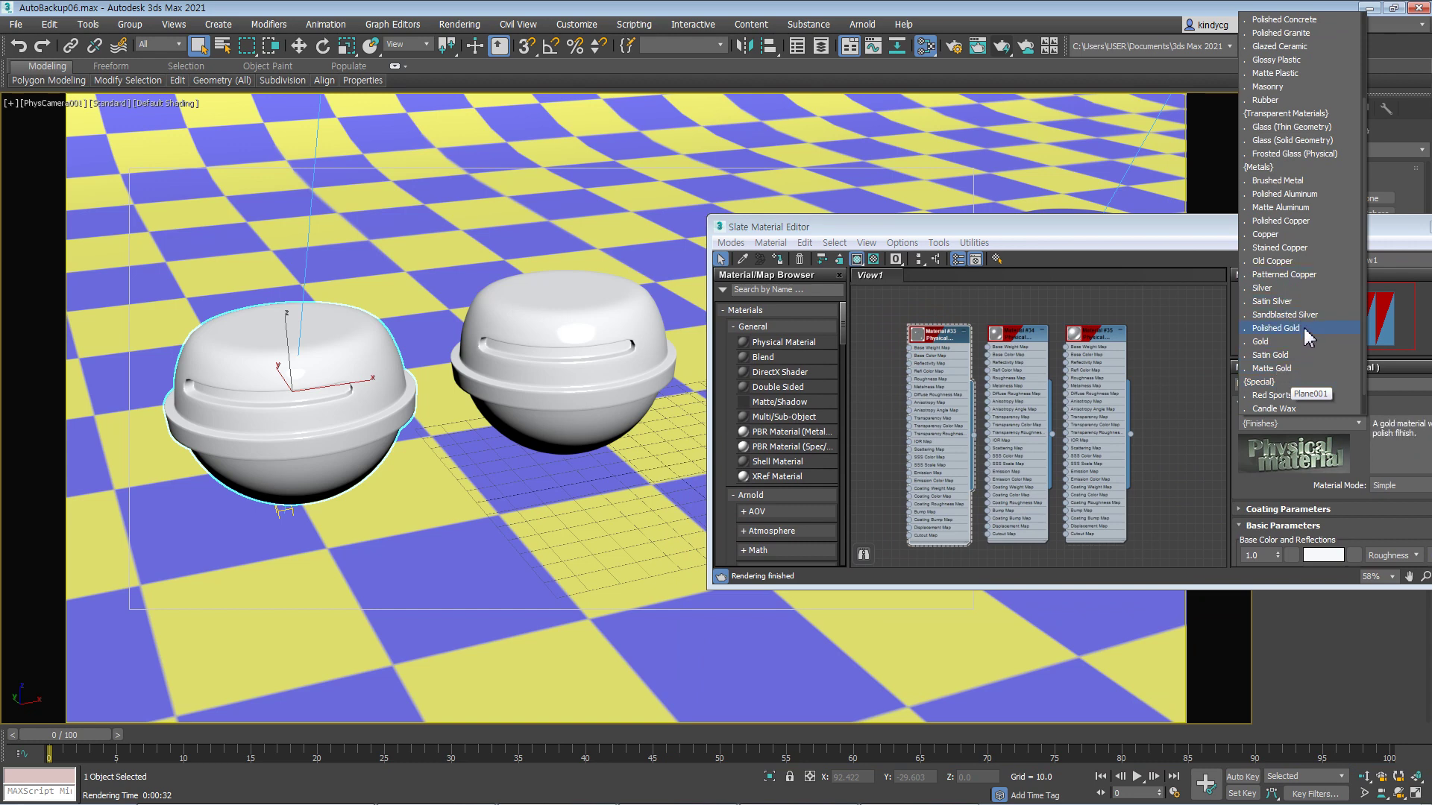
{"action": "left_click", "coordinate": [1276, 328]}
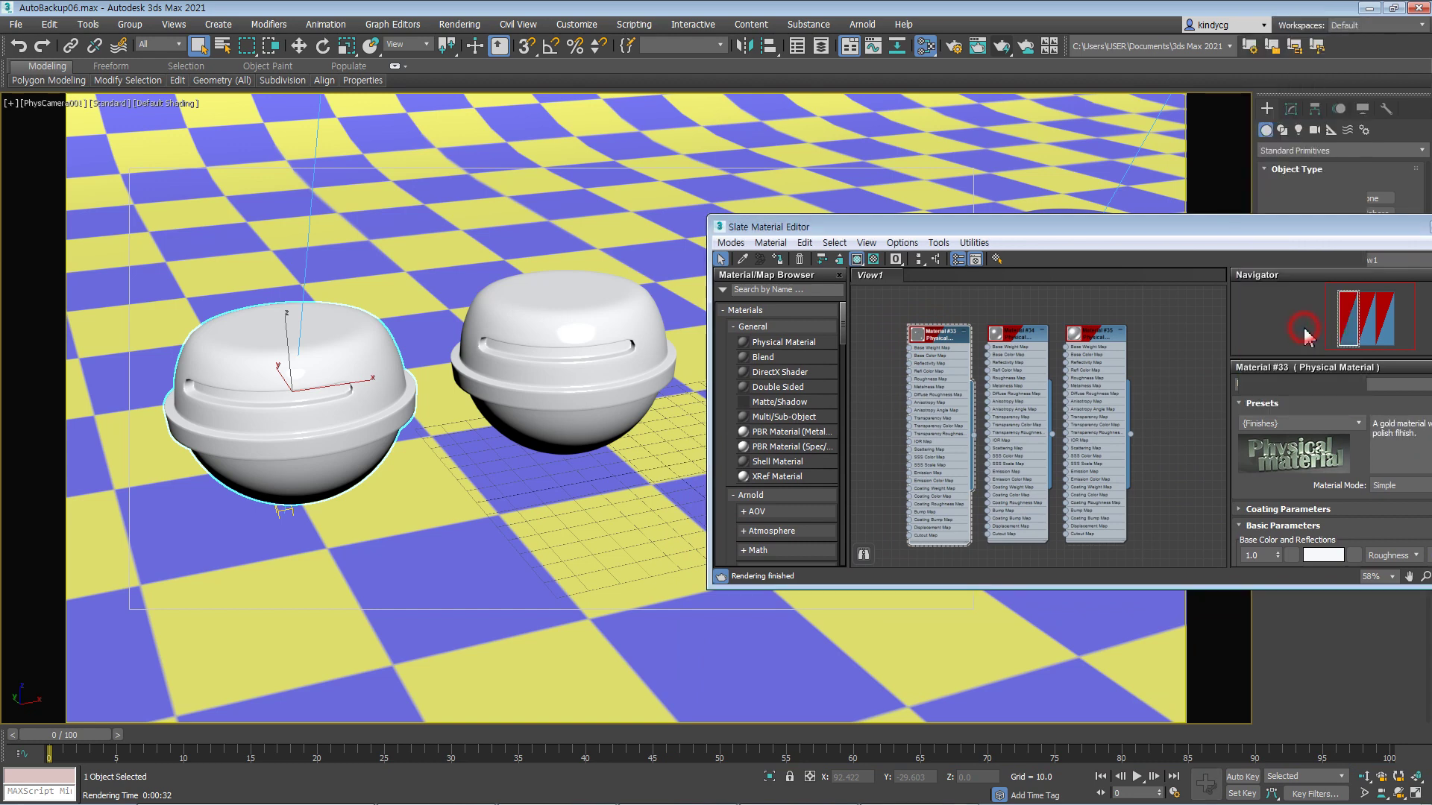
- Apply the Gold preset to Material #34
{"action": "double_click", "coordinate": [1017, 336]}
{"action": "left_click", "coordinate": [1277, 424]}
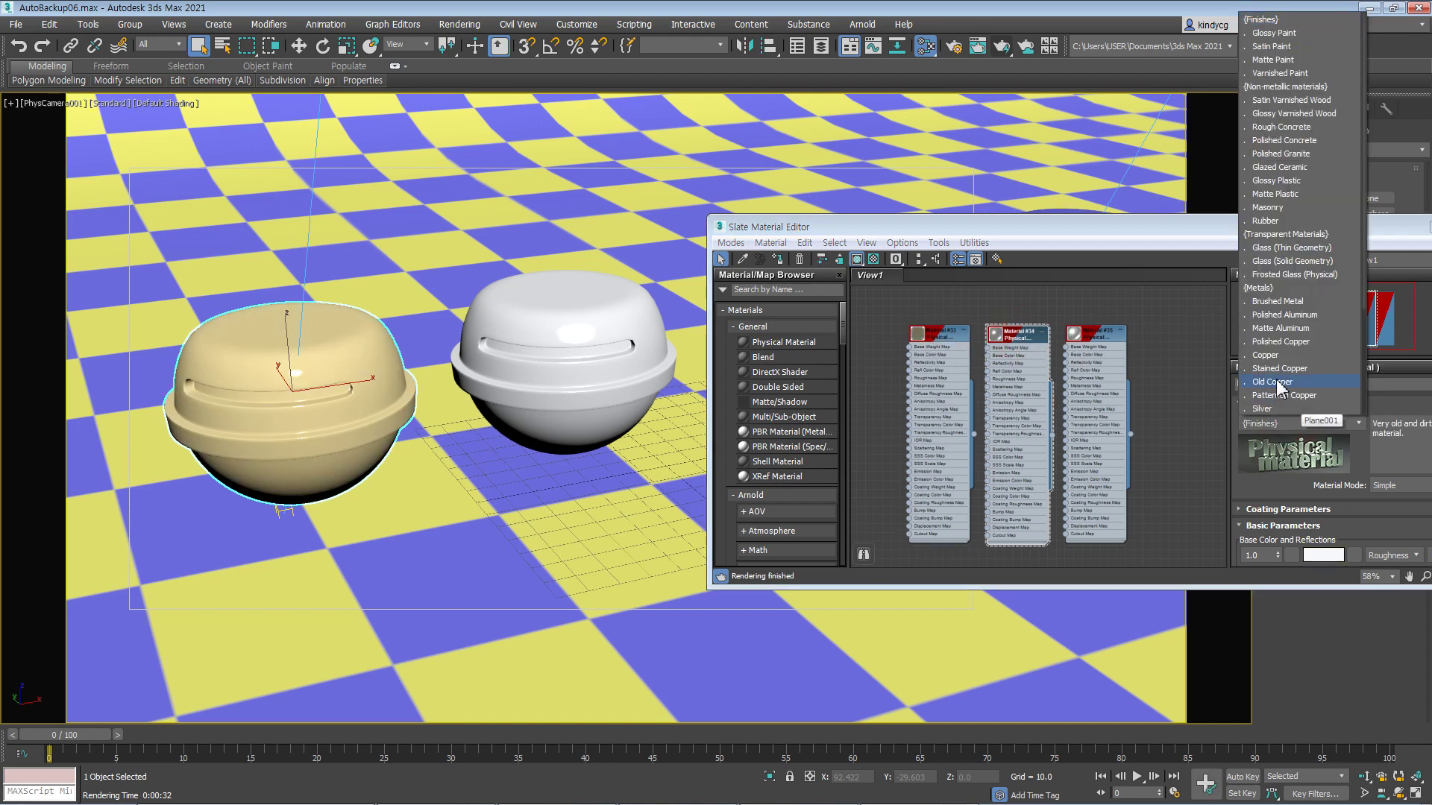
{"action": "scroll", "coordinate": [1273, 381], "scroll_direction": "down", "scroll_amount": 4}
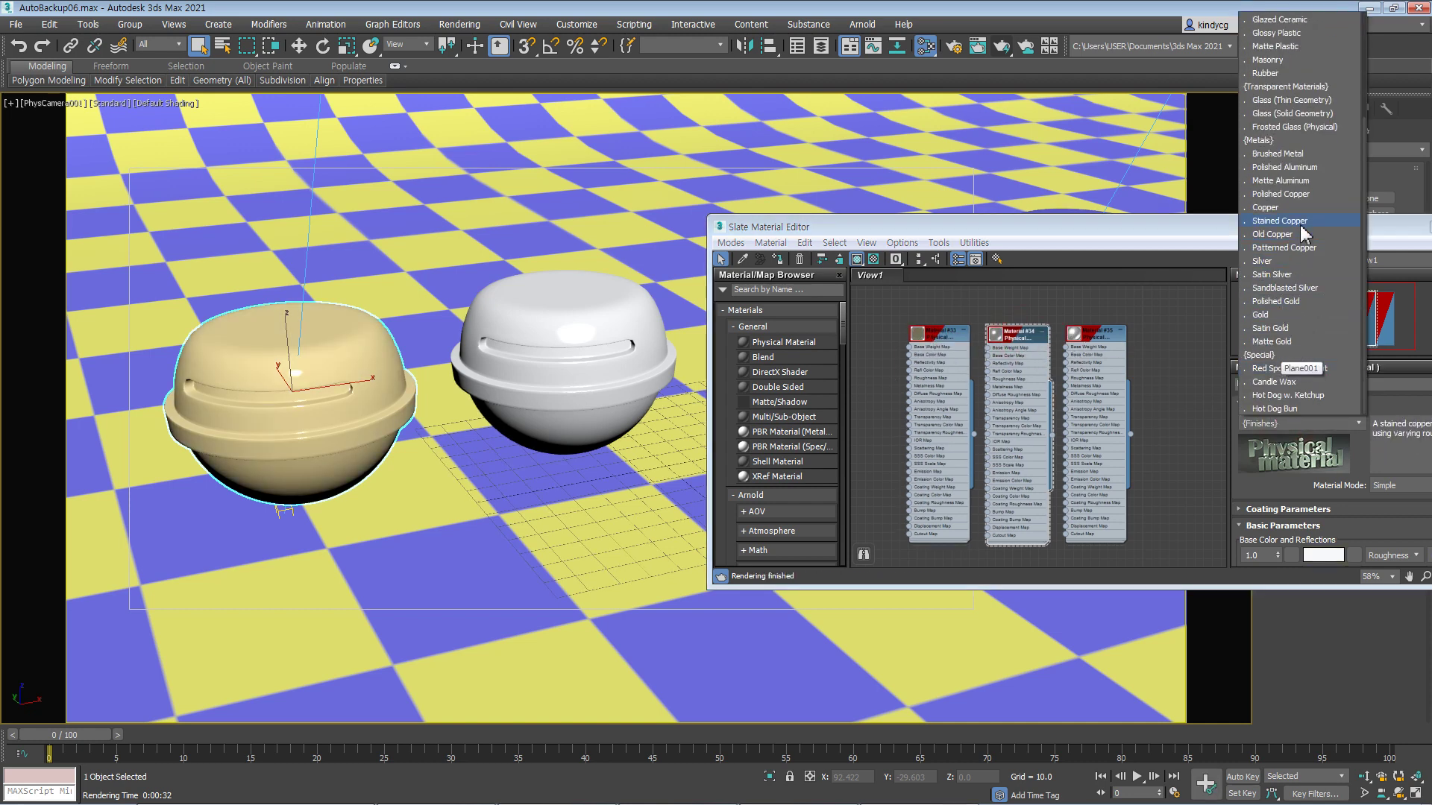
{"action": "left_click", "coordinate": [1291, 319]}
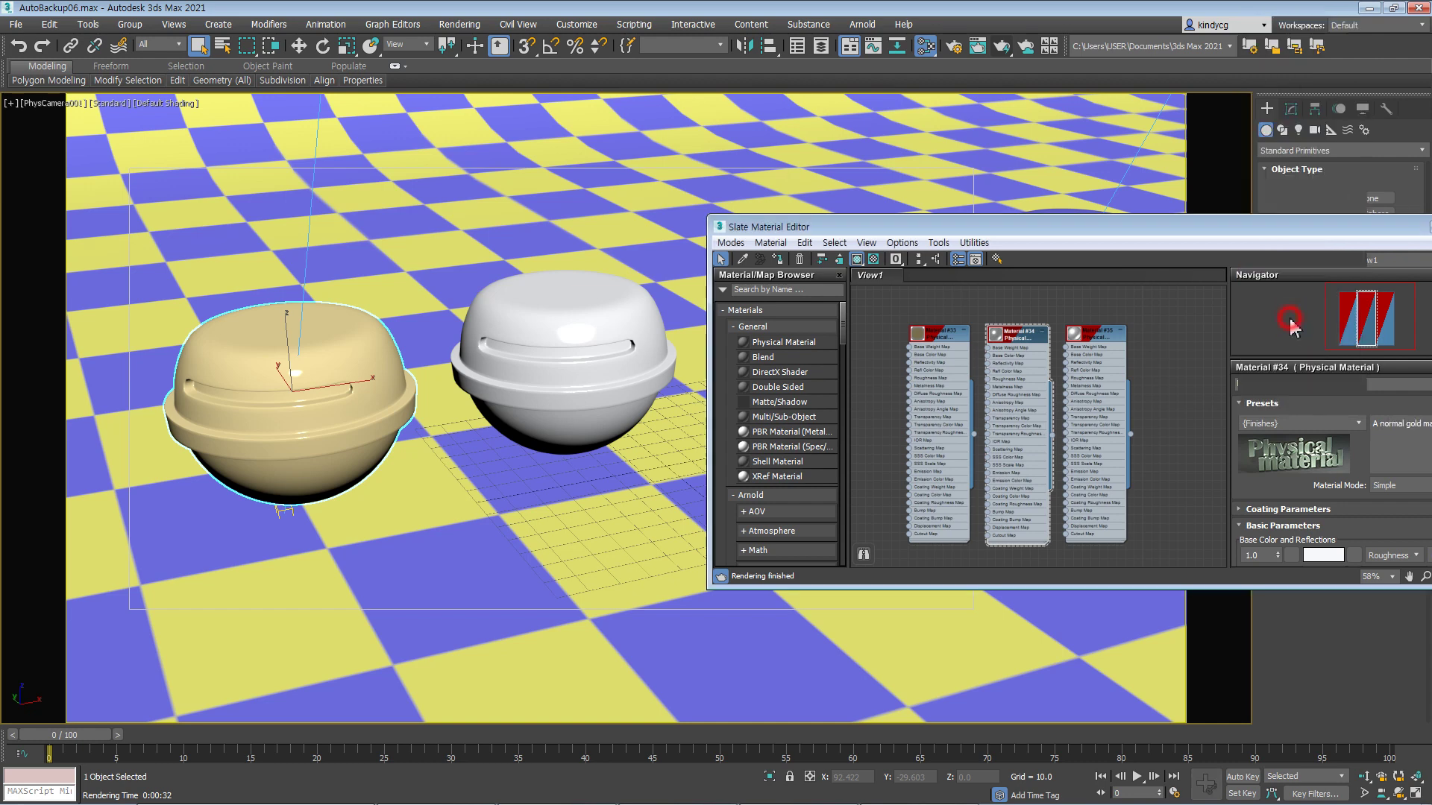
- Apply the Satin Gold preset to Material #35
{"action": "double_click", "coordinate": [1091, 340]}
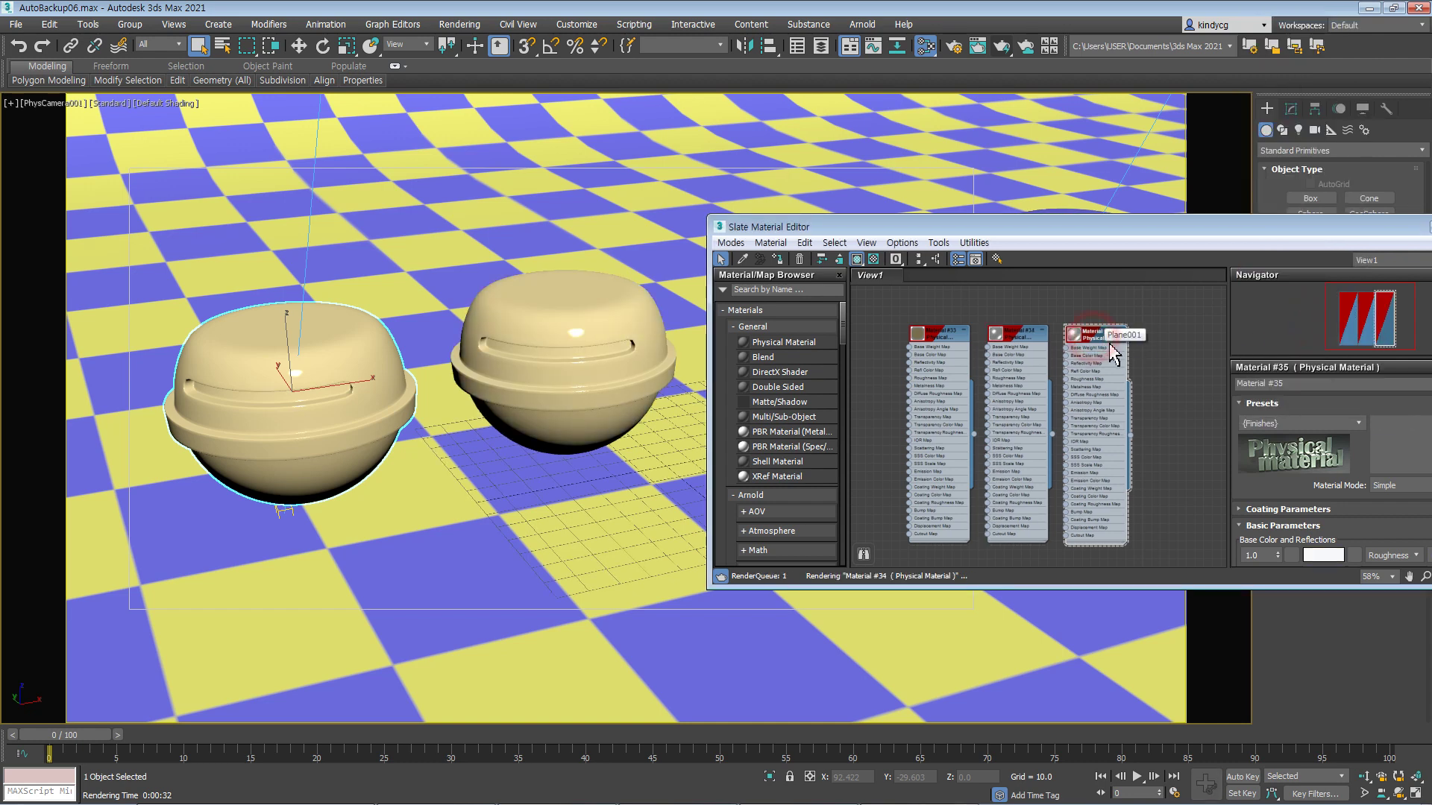
{"action": "left_click", "coordinate": [1299, 424]}
{"action": "scroll", "coordinate": [1296, 373], "scroll_direction": "down", "scroll_amount": 1}
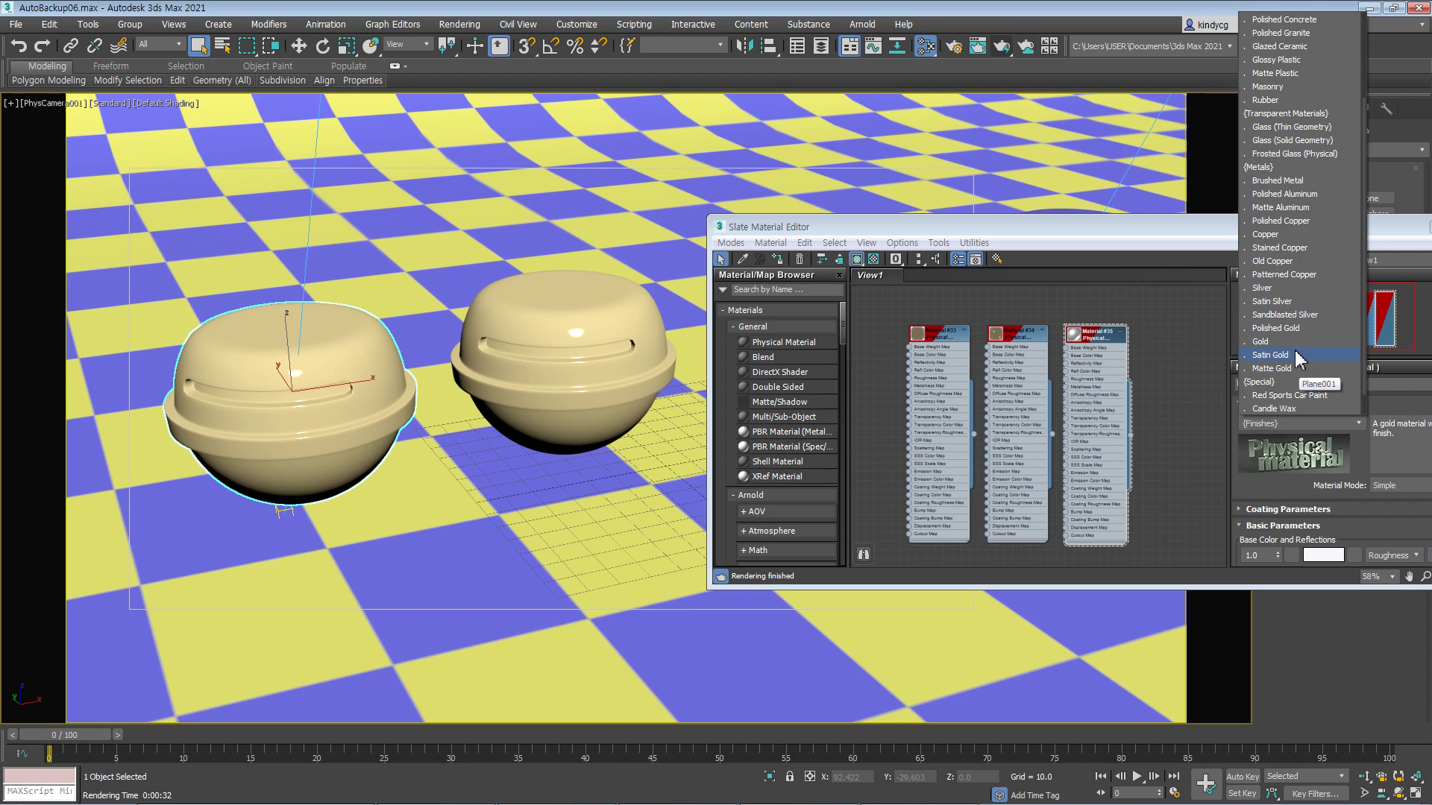
{"action": "left_click", "coordinate": [1294, 356]}
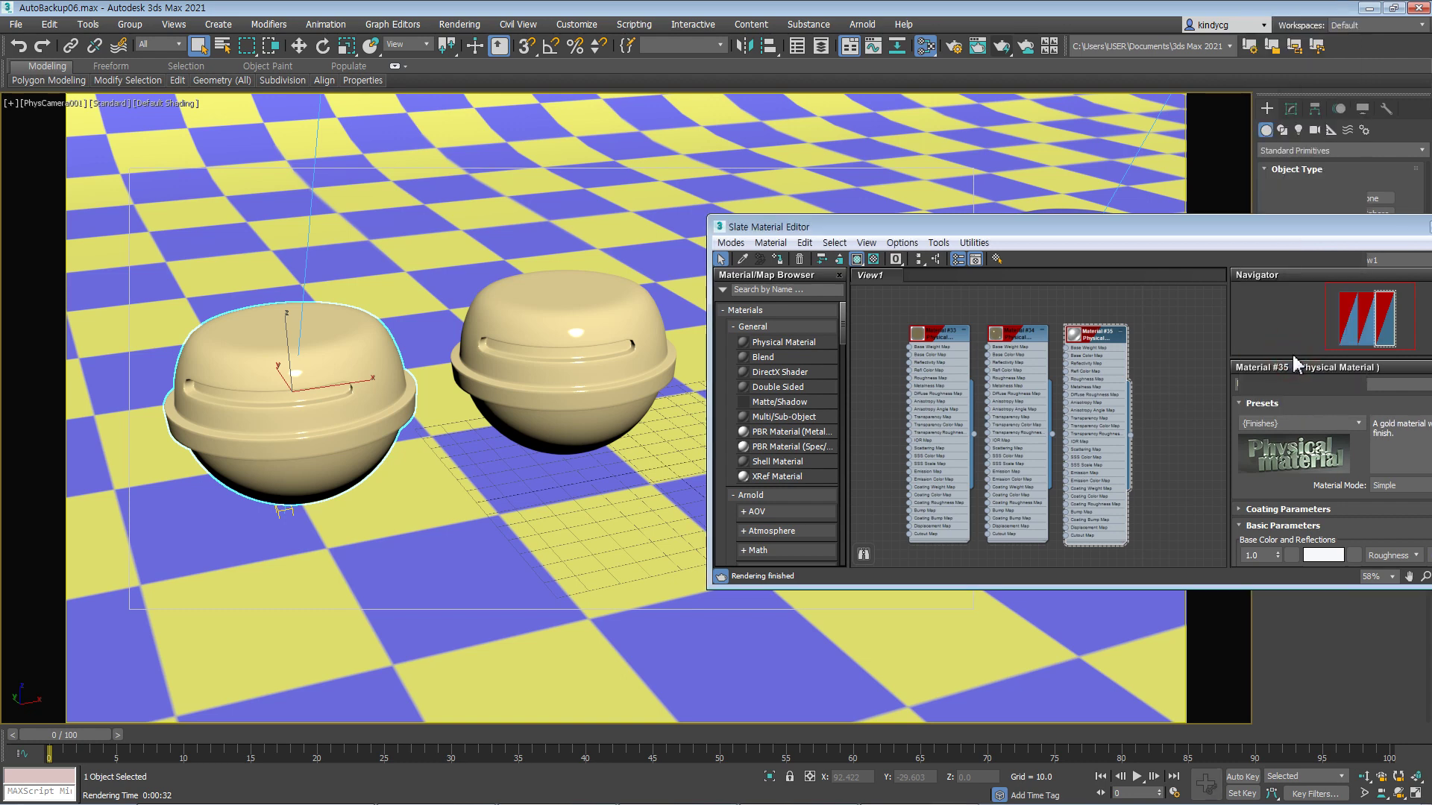
- Add a fourth Physical Material beside the other three nodes and apply the Matte Gold preset to it
{"action": "right_click", "coordinate": [1156, 328]}
{"action": "mouse_move", "coordinate": [1208, 338]}
{"action": "left_click", "coordinate": [1117, 339]}
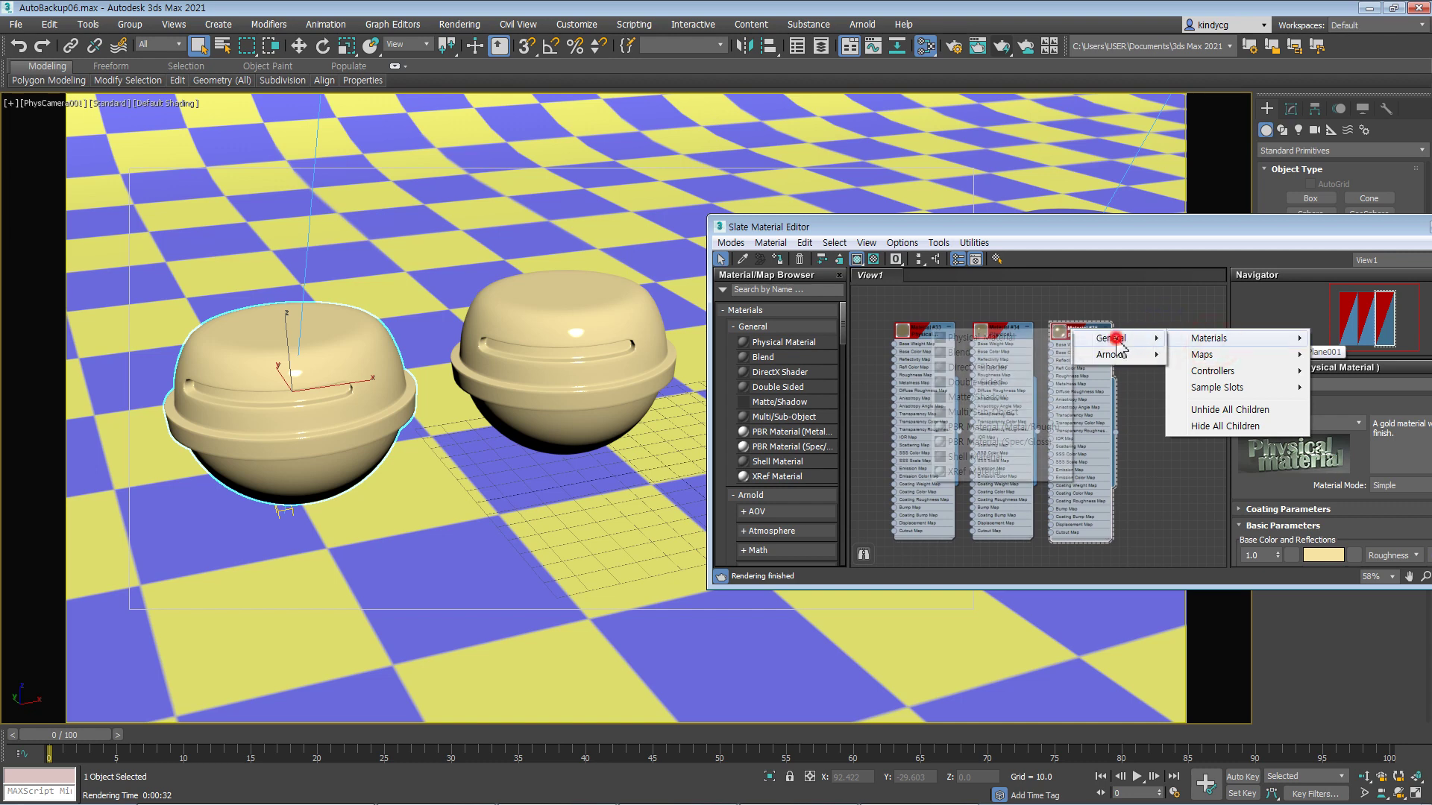
{"action": "left_click", "coordinate": [974, 338]}
{"action": "left_click", "coordinate": [1171, 345]}
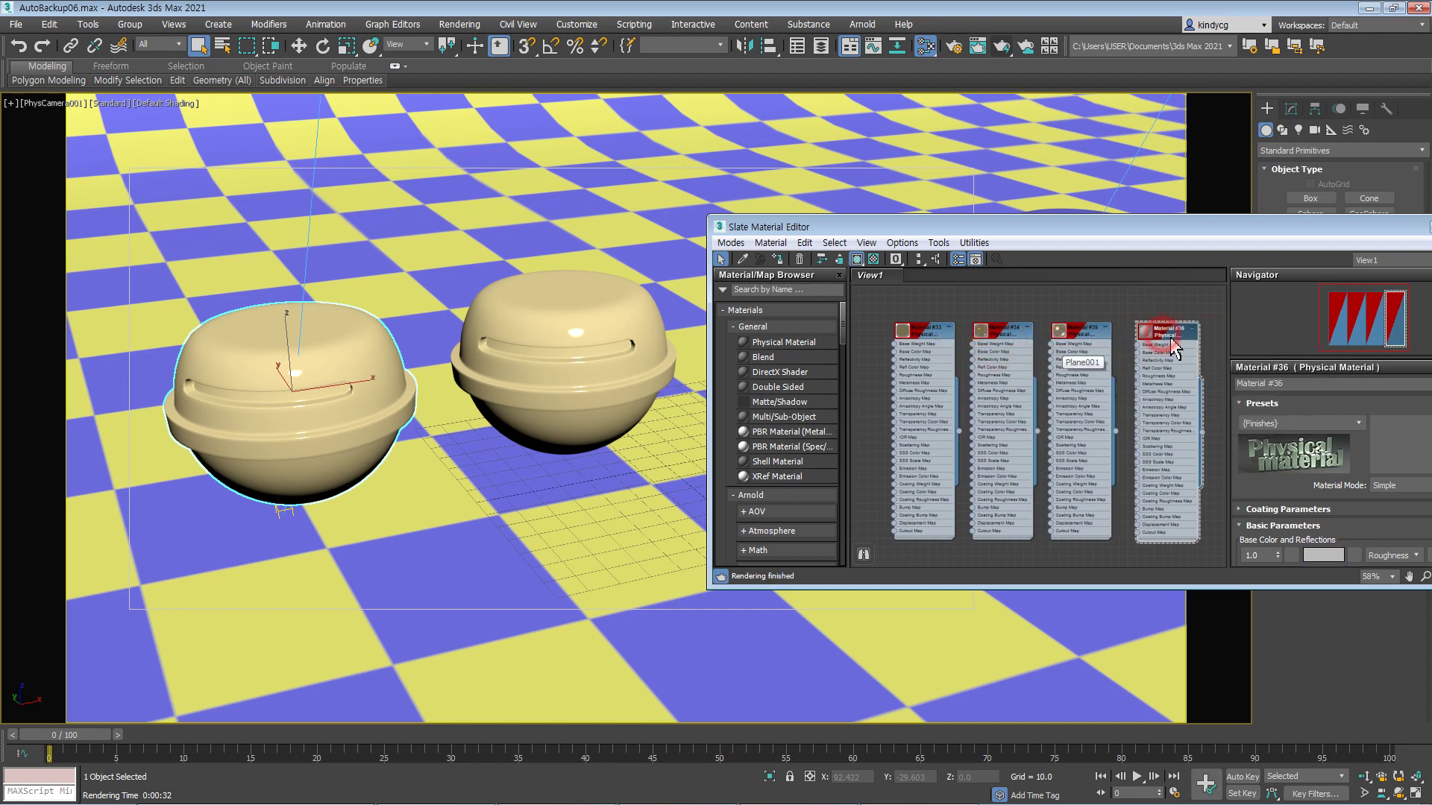
{"action": "left_click_drag", "start_coordinate": [1171, 346], "coordinate": [1171, 337]}
{"action": "left_click", "coordinate": [1301, 423]}
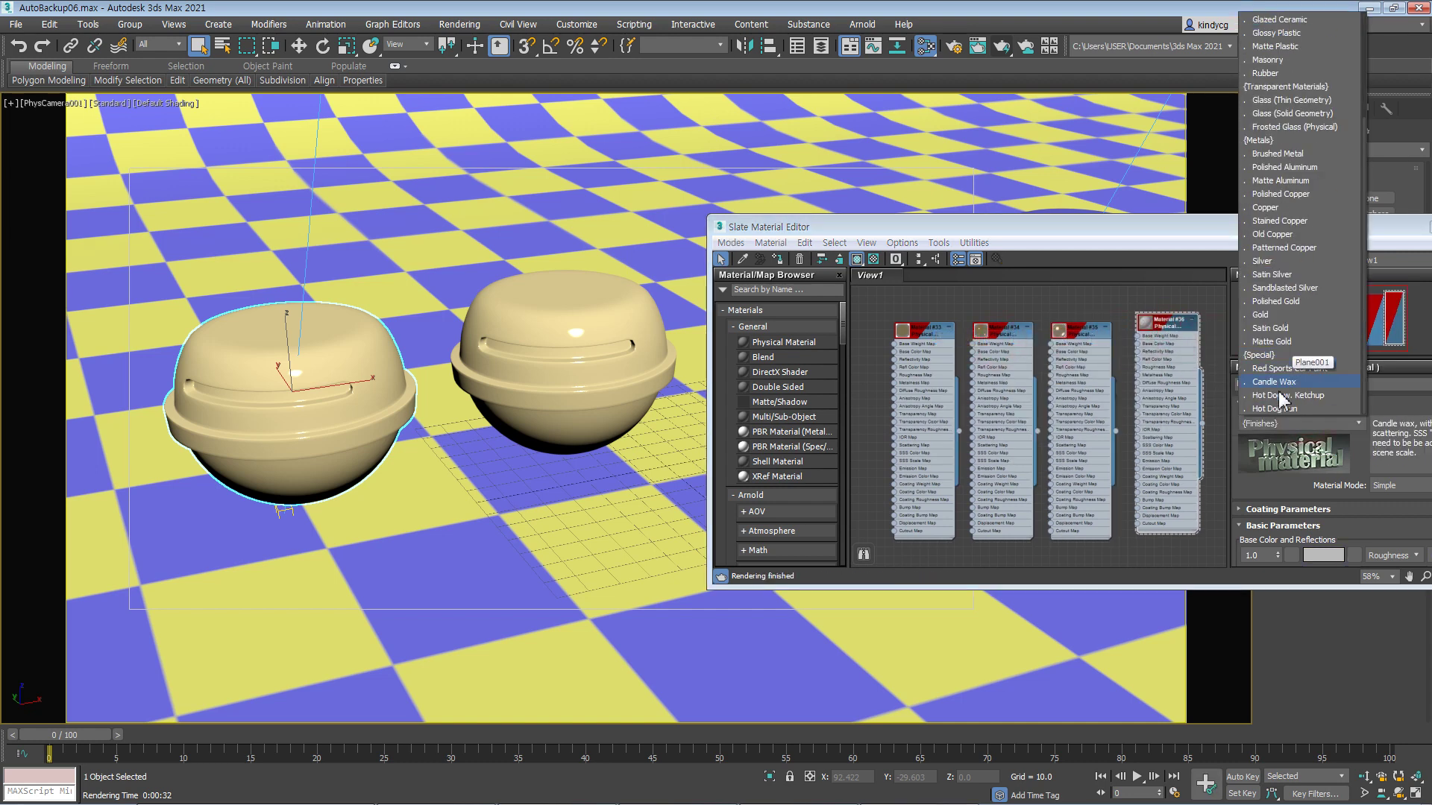
{"action": "left_click", "coordinate": [1272, 341]}
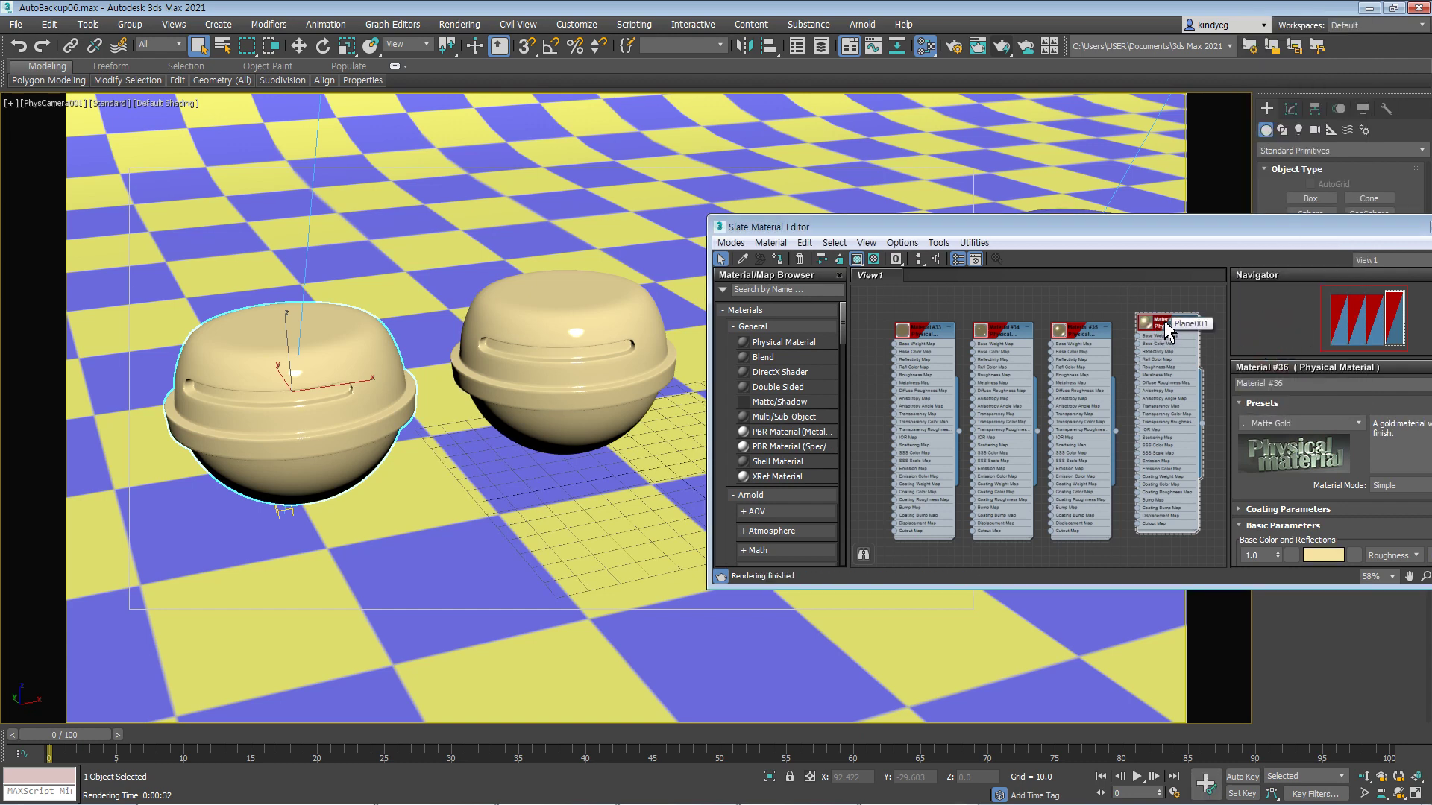
- Assign the Matte Gold Material #36 to the rightmost ball and close the material editor
{"action": "left_click_drag", "start_coordinate": [1059, 227], "coordinate": [1070, 347]}
{"action": "left_click", "coordinate": [1058, 242]}
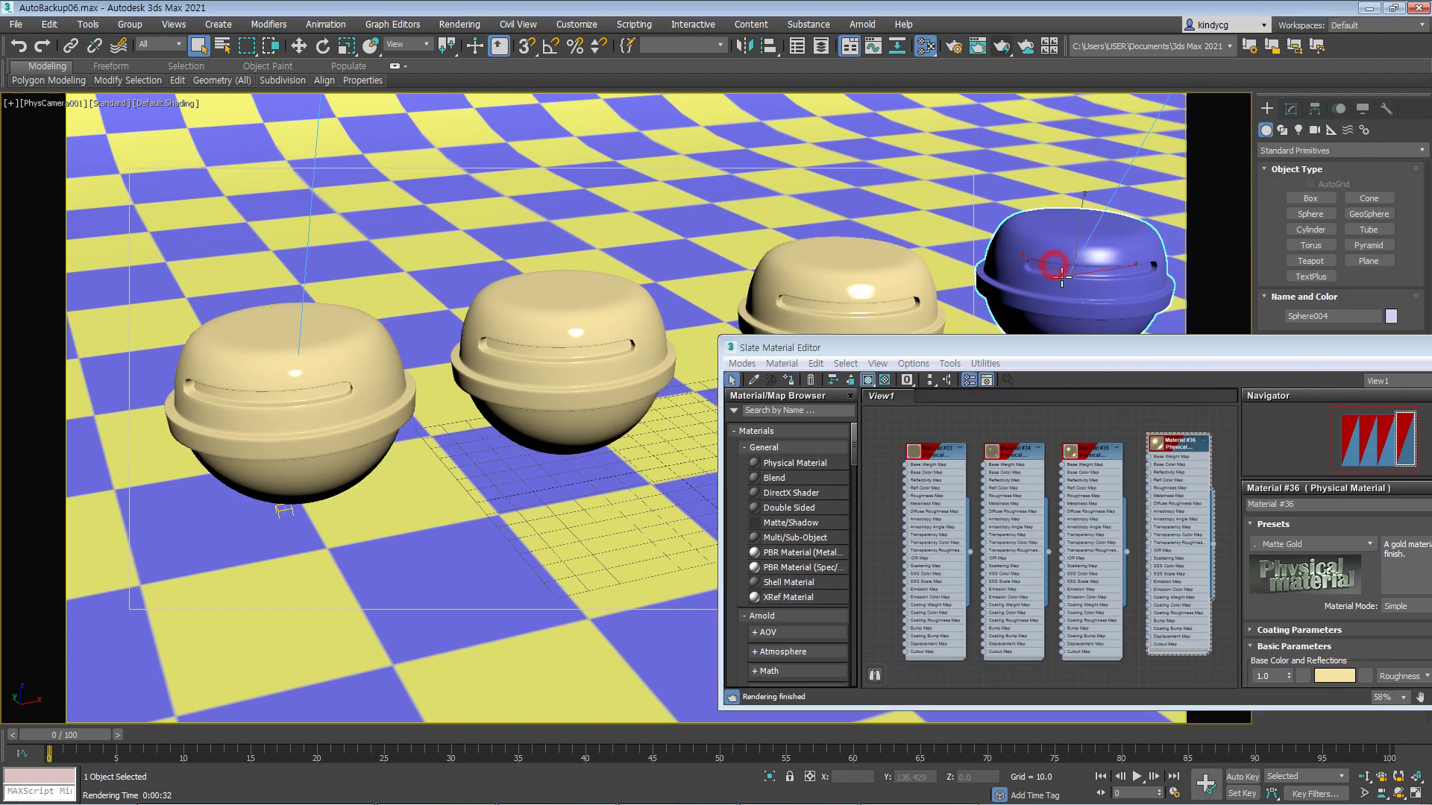
{"action": "left_click", "coordinate": [1174, 440]}
{"action": "left_click", "coordinate": [789, 381]}
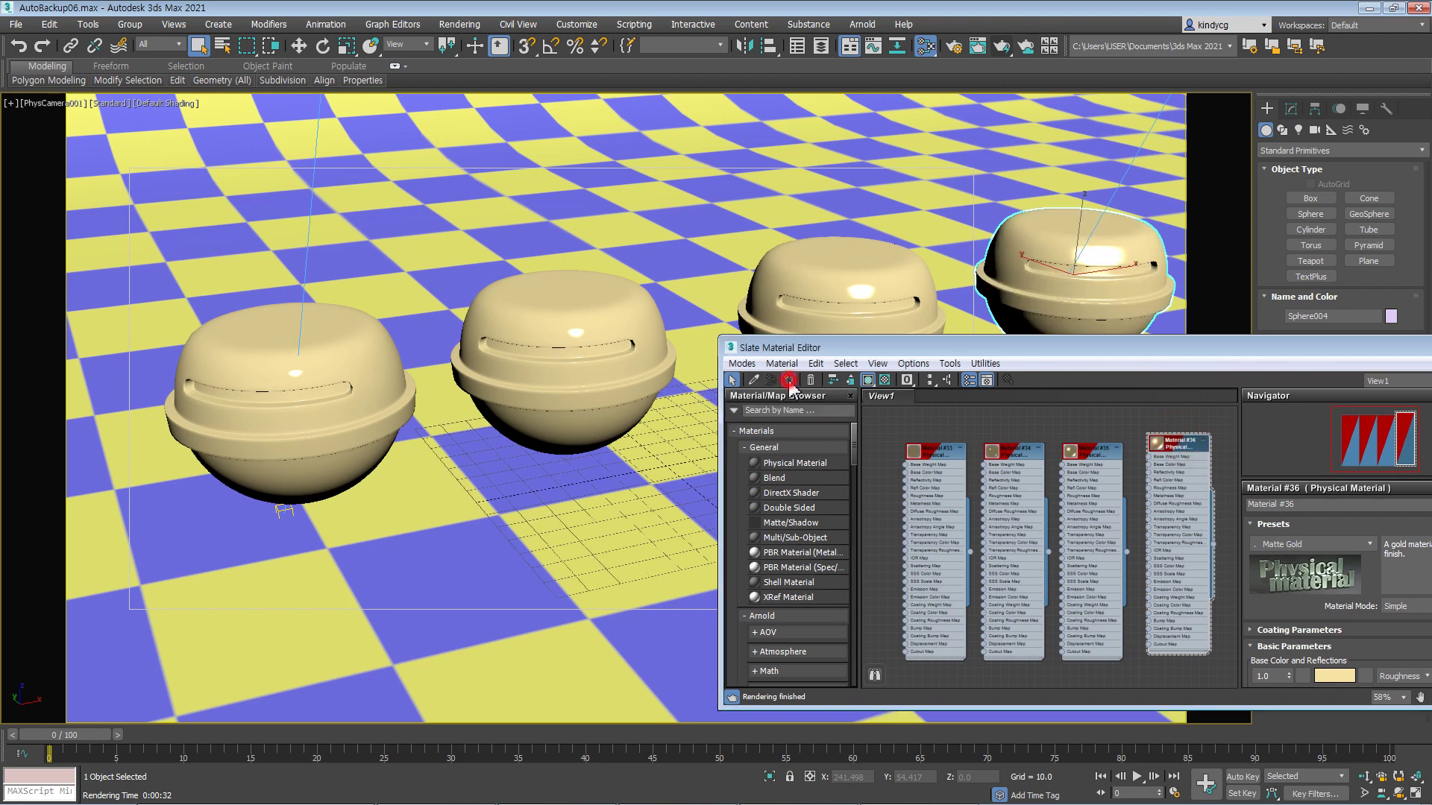
{"action": "left_click_drag", "start_coordinate": [1423, 351], "coordinate": [1304, 342]}
{"action": "left_click", "coordinate": [1368, 341]}
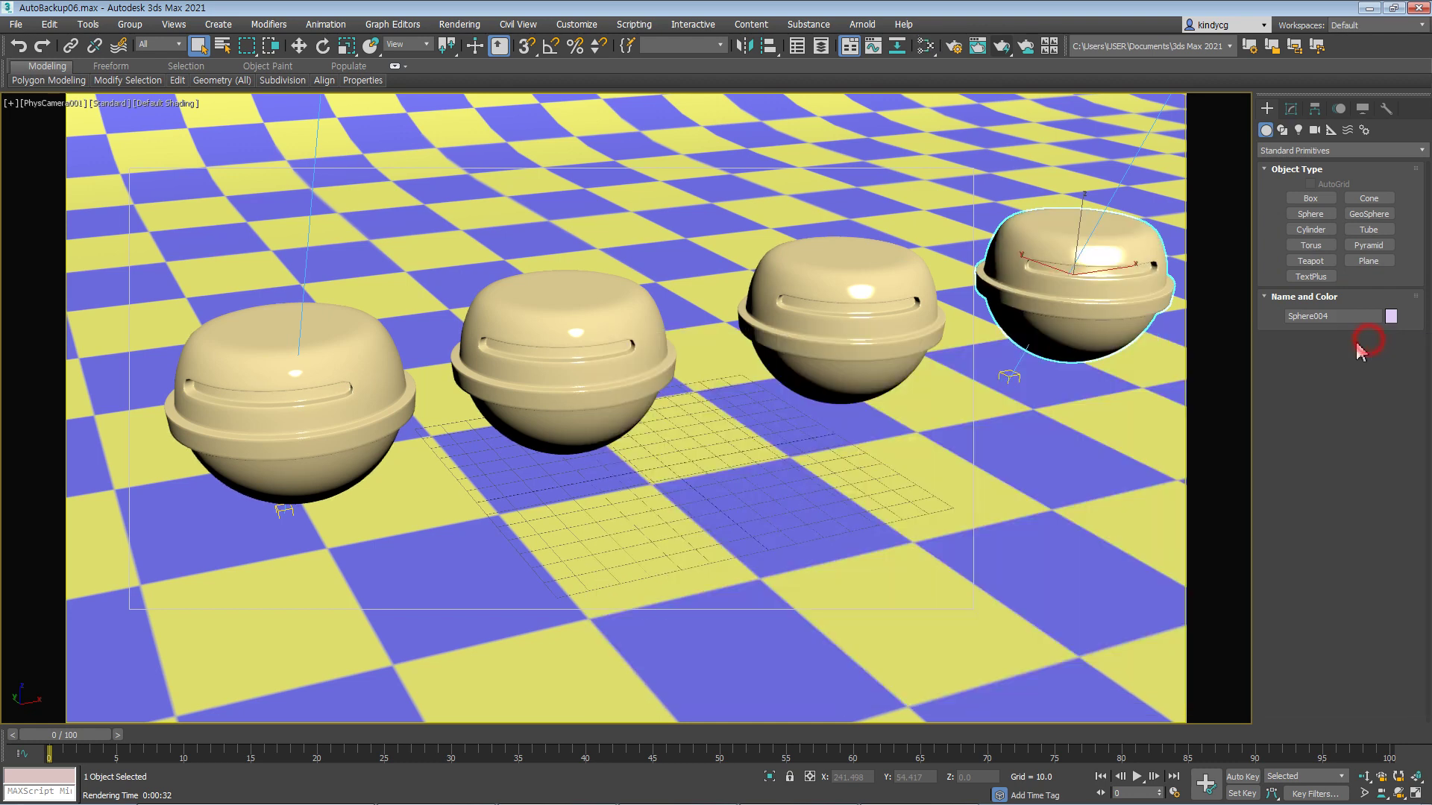
- Edit the render region so that it spans the full camera frame width and covers all four balls
{"action": "left_click", "coordinate": [978, 45]}
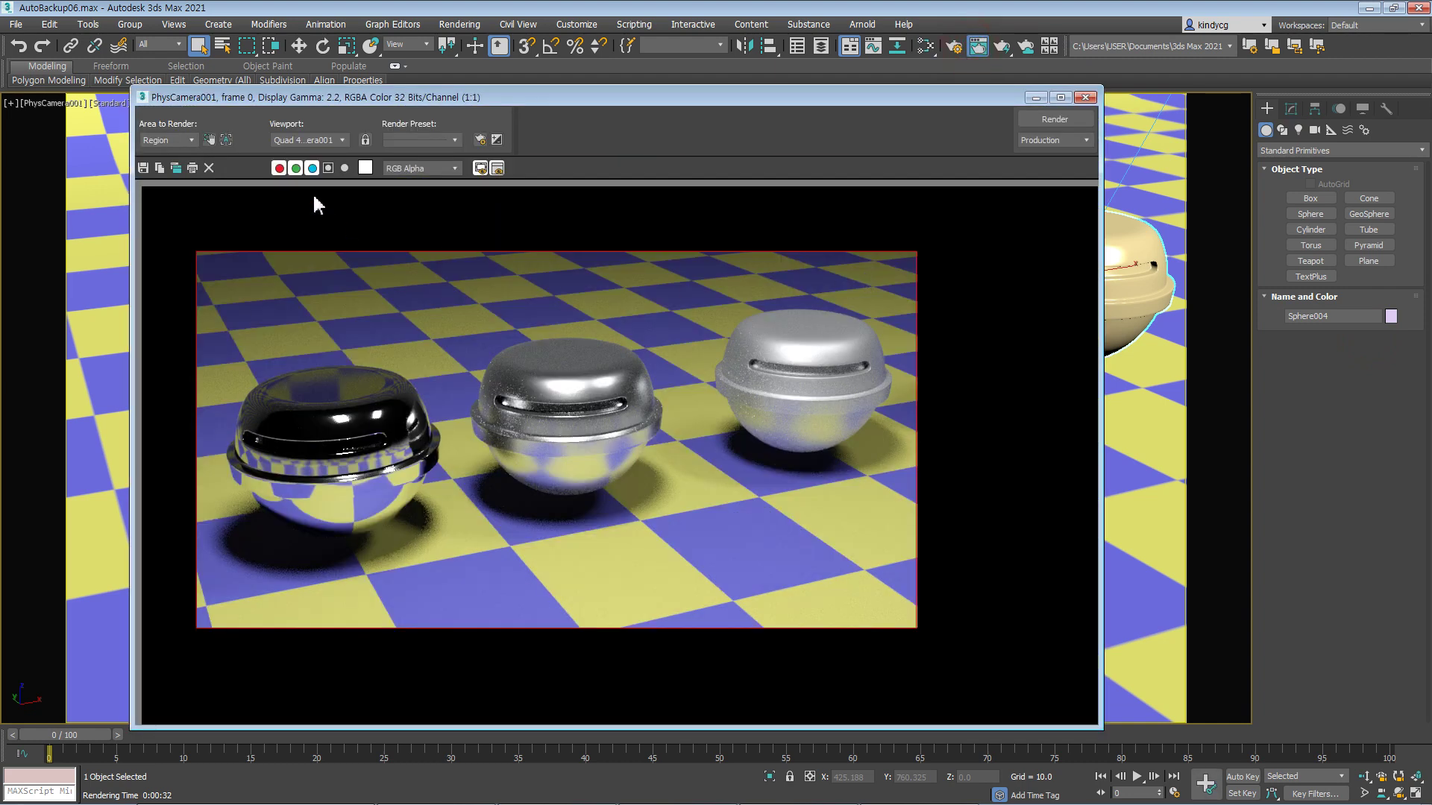
{"action": "left_click", "coordinate": [209, 141]}
{"action": "left_click", "coordinate": [1086, 97]}
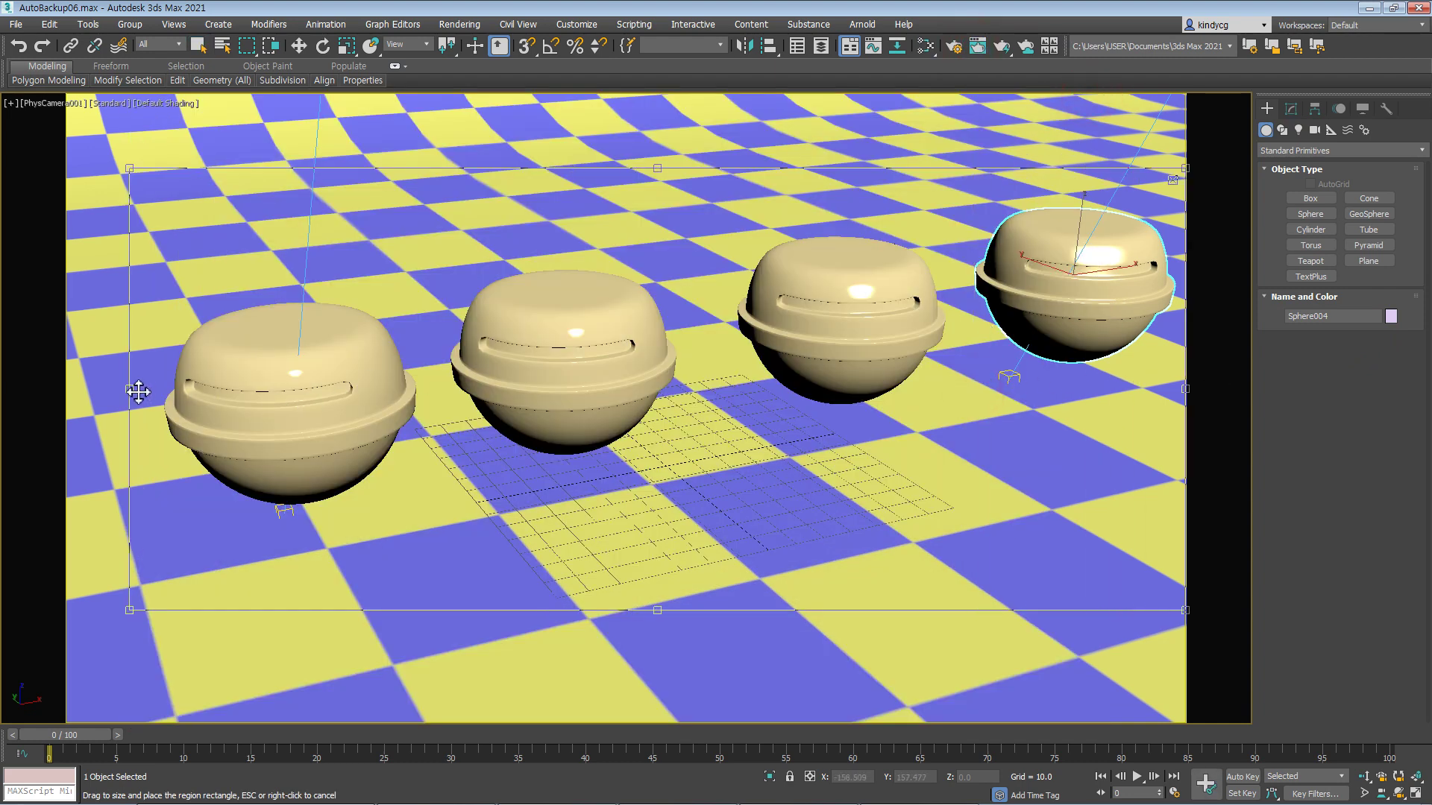
{"action": "left_click_drag", "start_coordinate": [129, 388], "coordinate": [66, 388]}
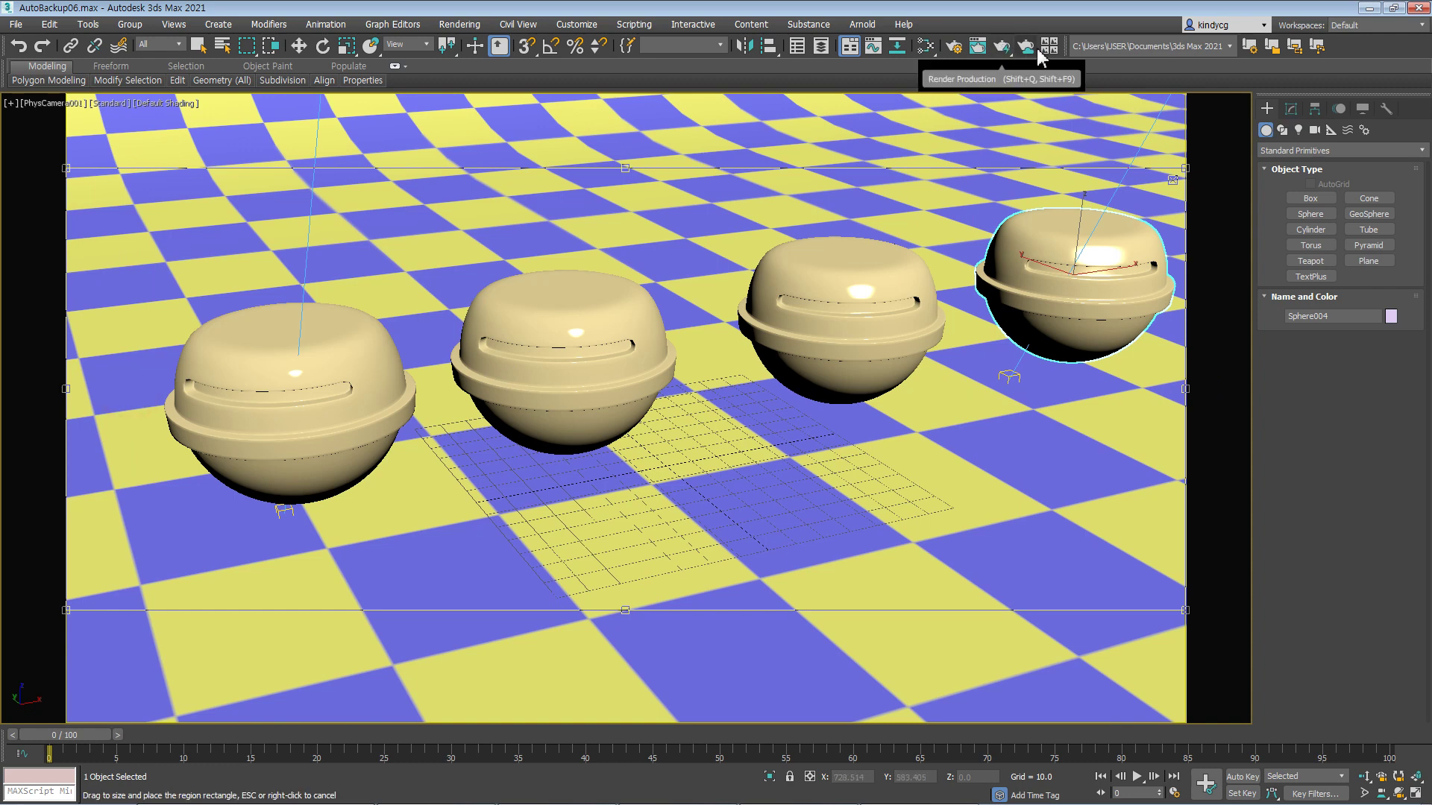
- Render the four gold balls to compare their finishes, and close the rendered frame
{"action": "left_click", "coordinate": [1004, 46]}
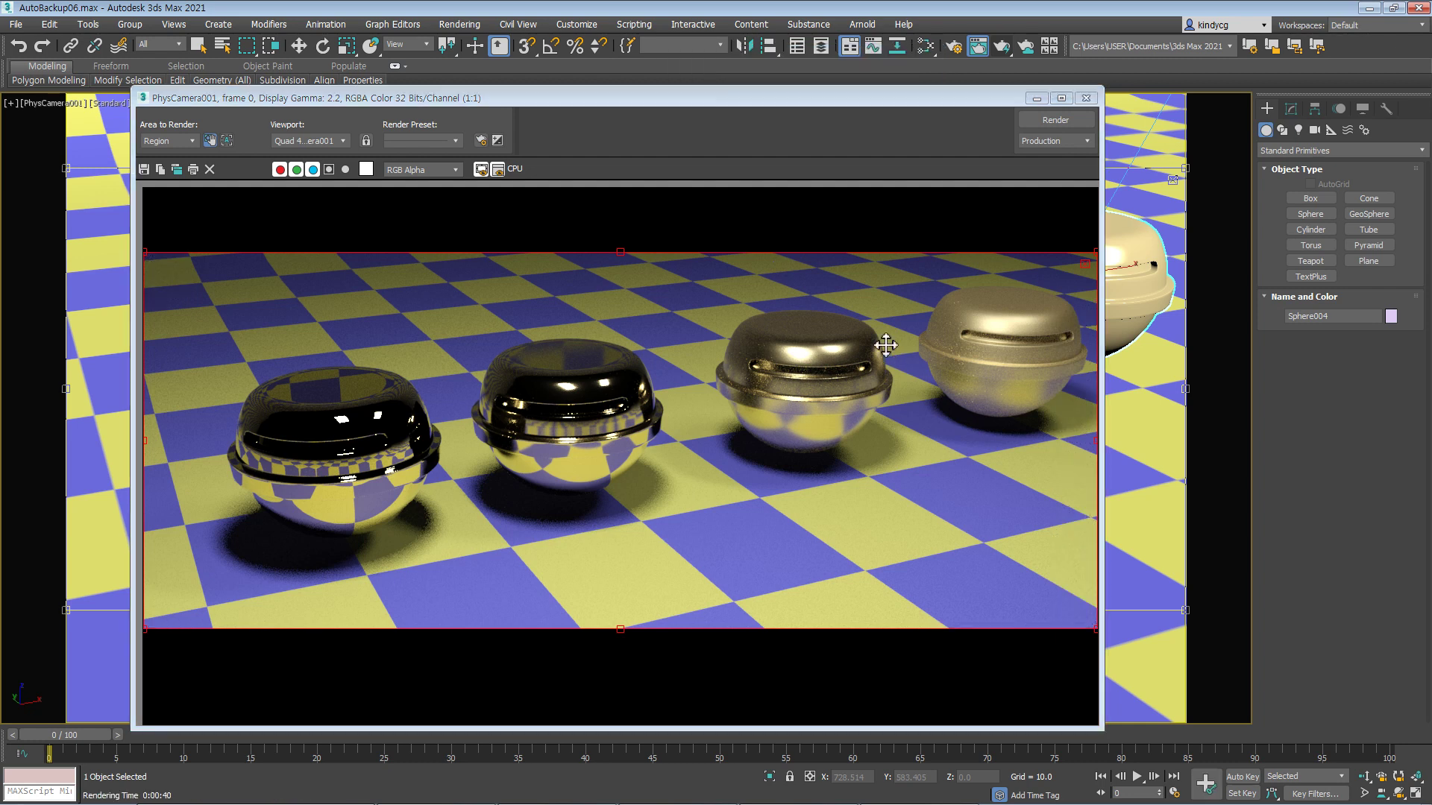
{"action": "left_click", "coordinate": [891, 379]}
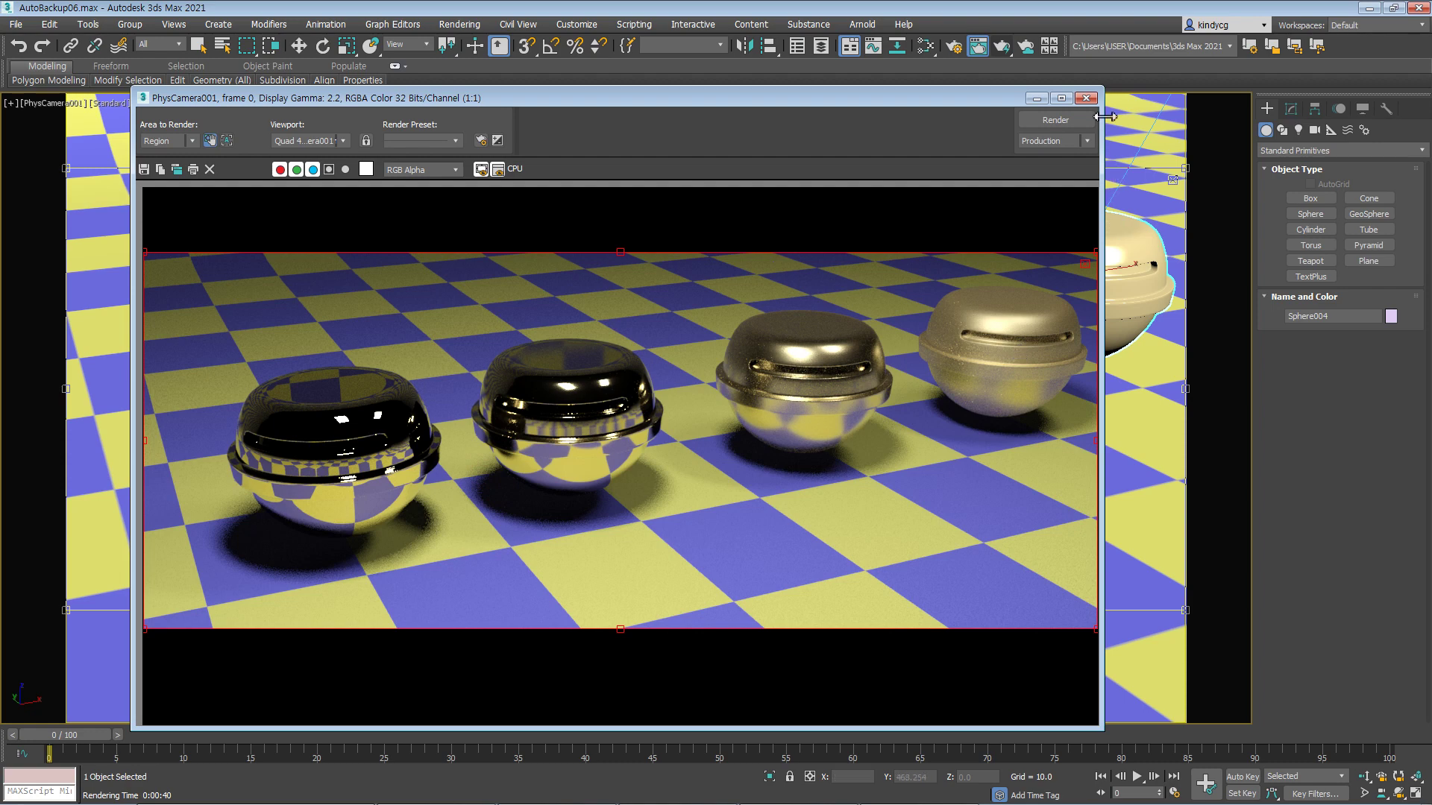
{"action": "left_click", "coordinate": [1086, 98]}
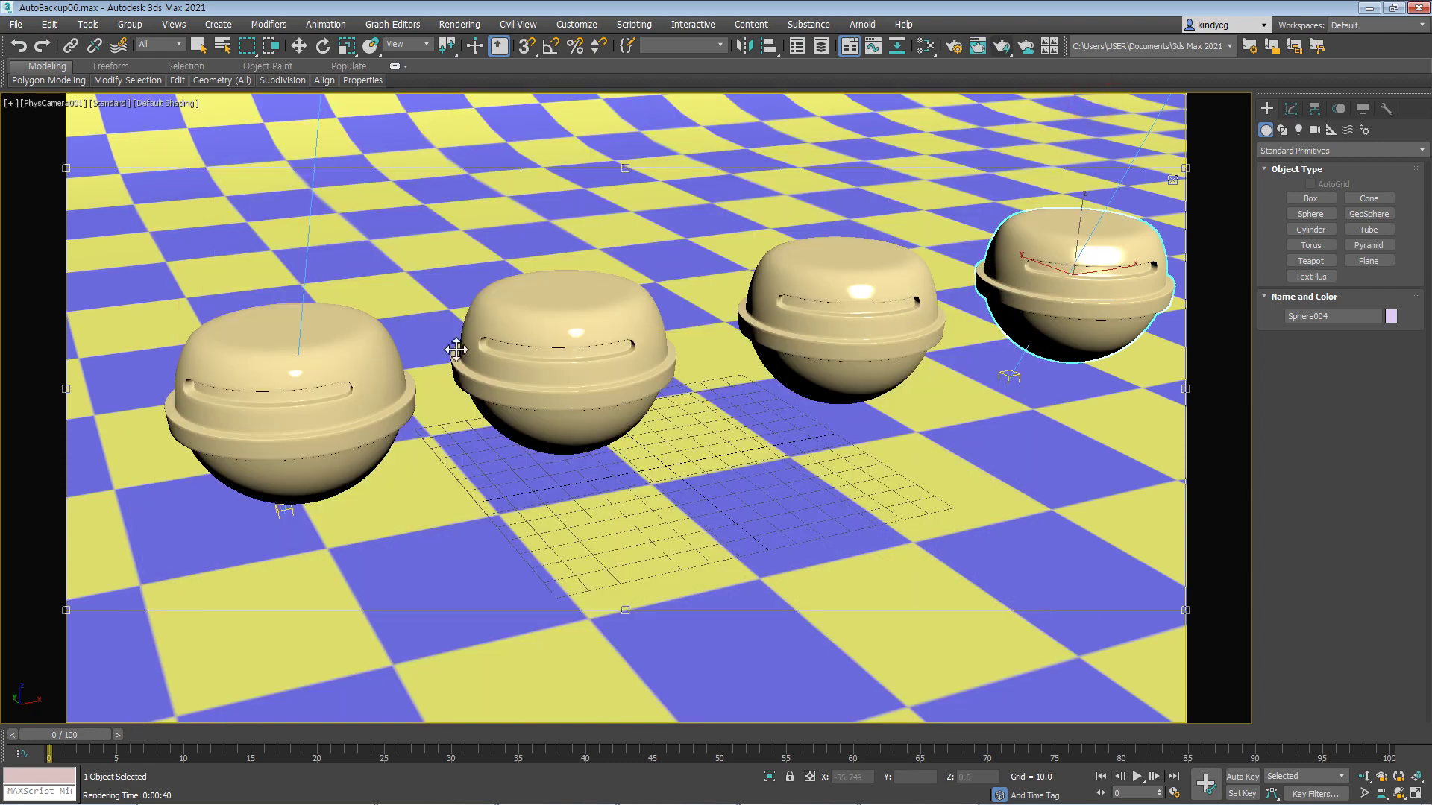
- Reopen the material editor and apply the Matte Gold preset to Material #33, the leftmost node
{"action": "middle_click_drag", "start_coordinate": [456, 349], "coordinate": [502, 329]}
{"action": "key", "text": "m"}
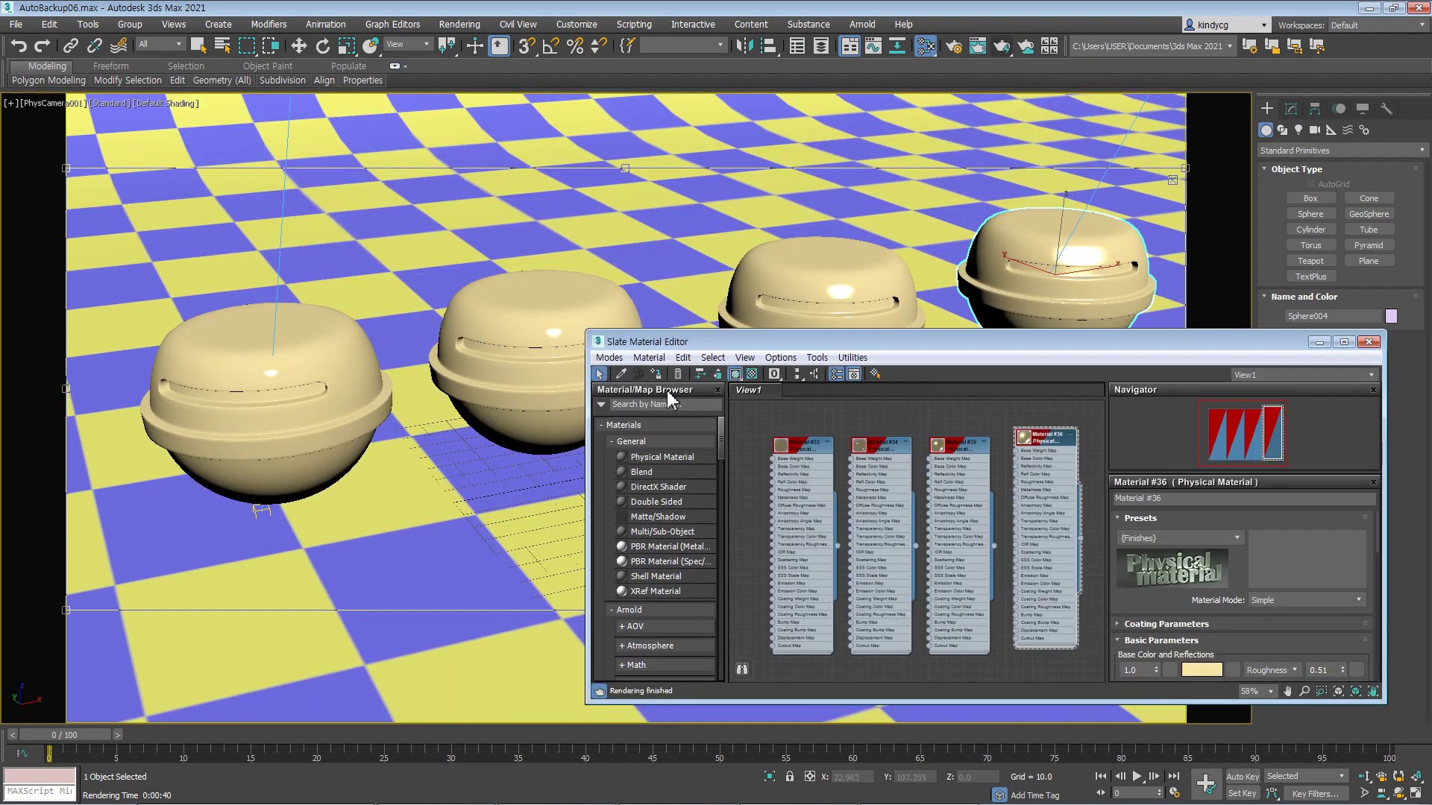
{"action": "left_click_drag", "start_coordinate": [889, 351], "coordinate": [870, 206]}
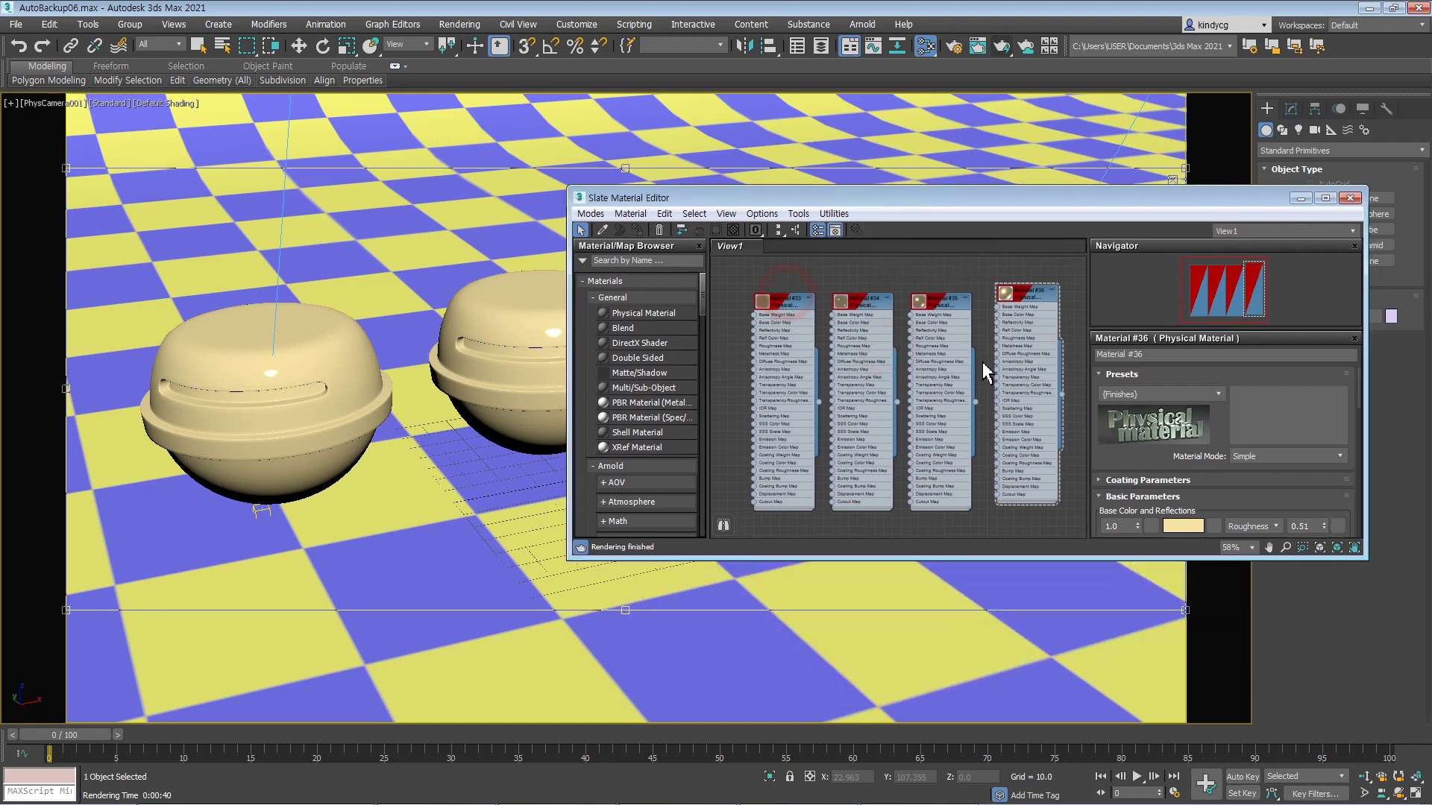
{"action": "left_click", "coordinate": [792, 317]}
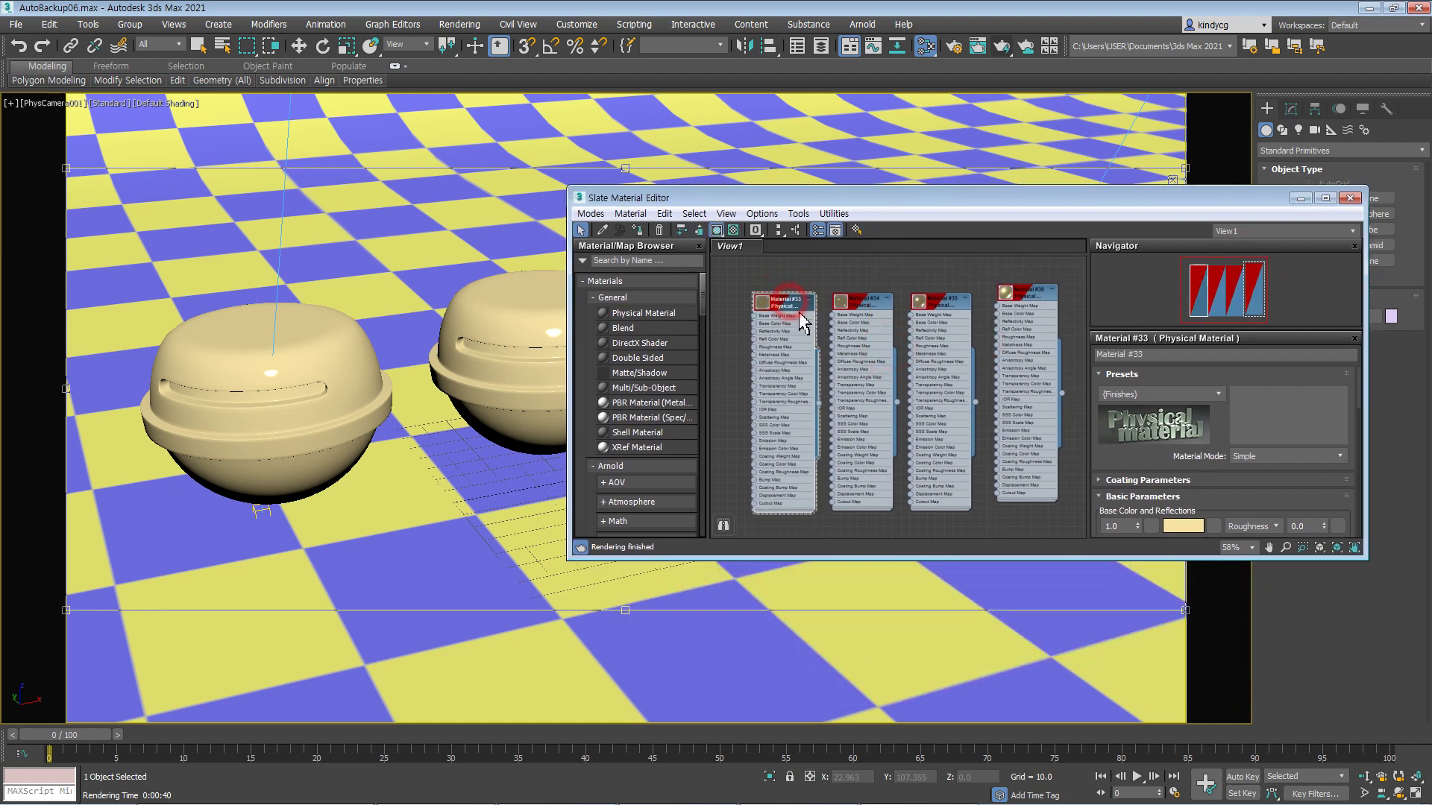
{"action": "left_click", "coordinate": [1218, 396]}
{"action": "scroll", "coordinate": [1163, 649], "scroll_direction": "down", "scroll_amount": 4}
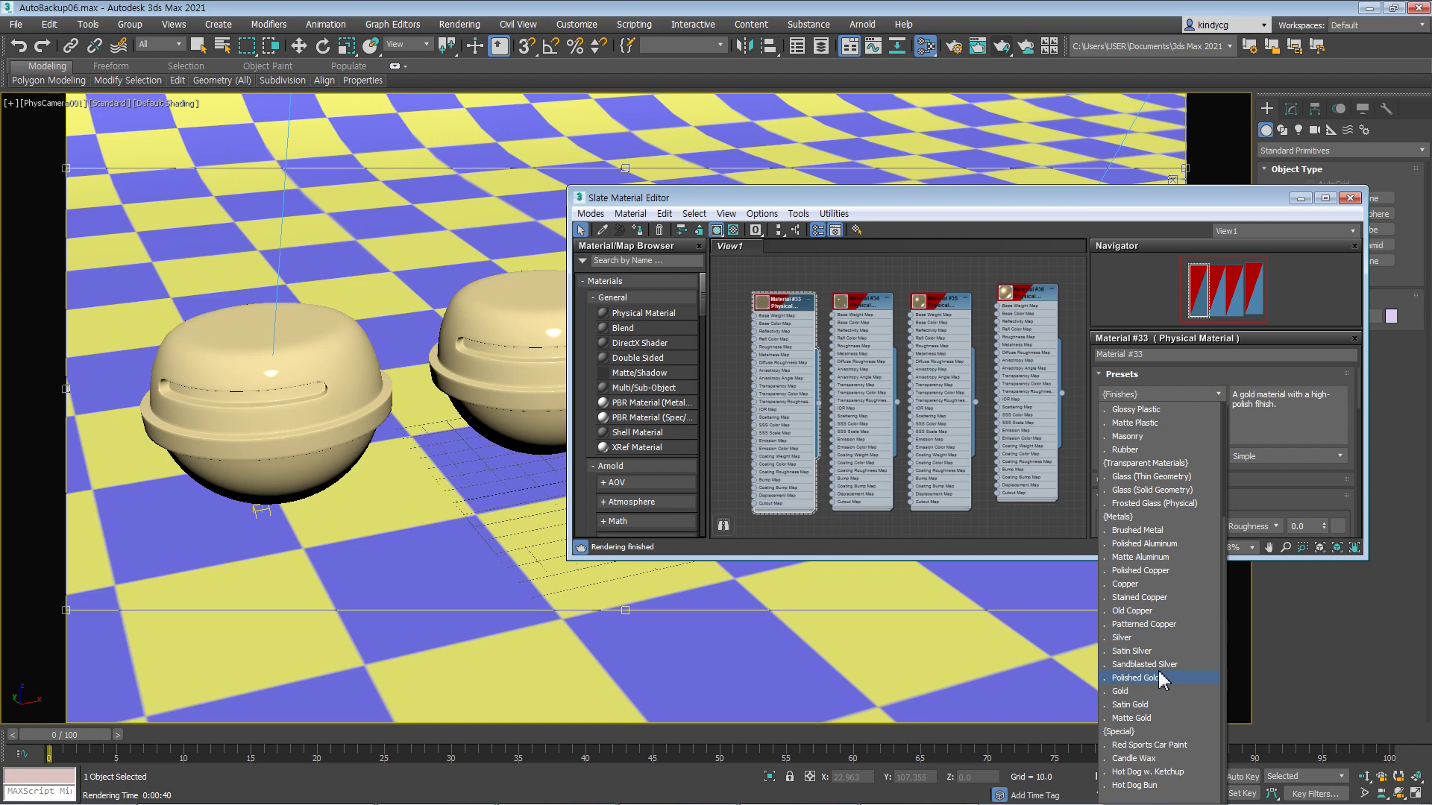
{"action": "left_click", "coordinate": [1146, 719]}
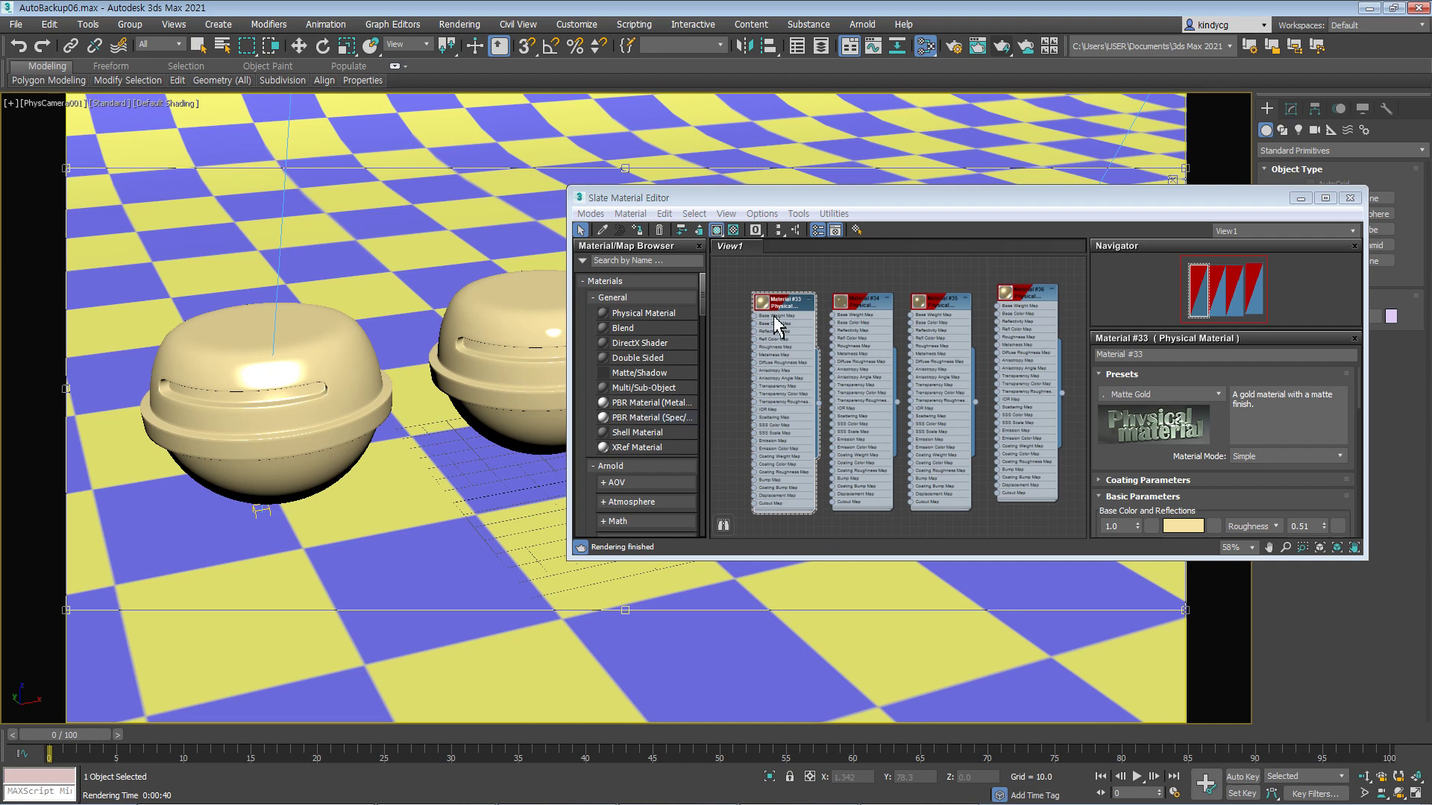
{"action": "left_click_drag", "start_coordinate": [778, 301], "coordinate": [769, 291]}
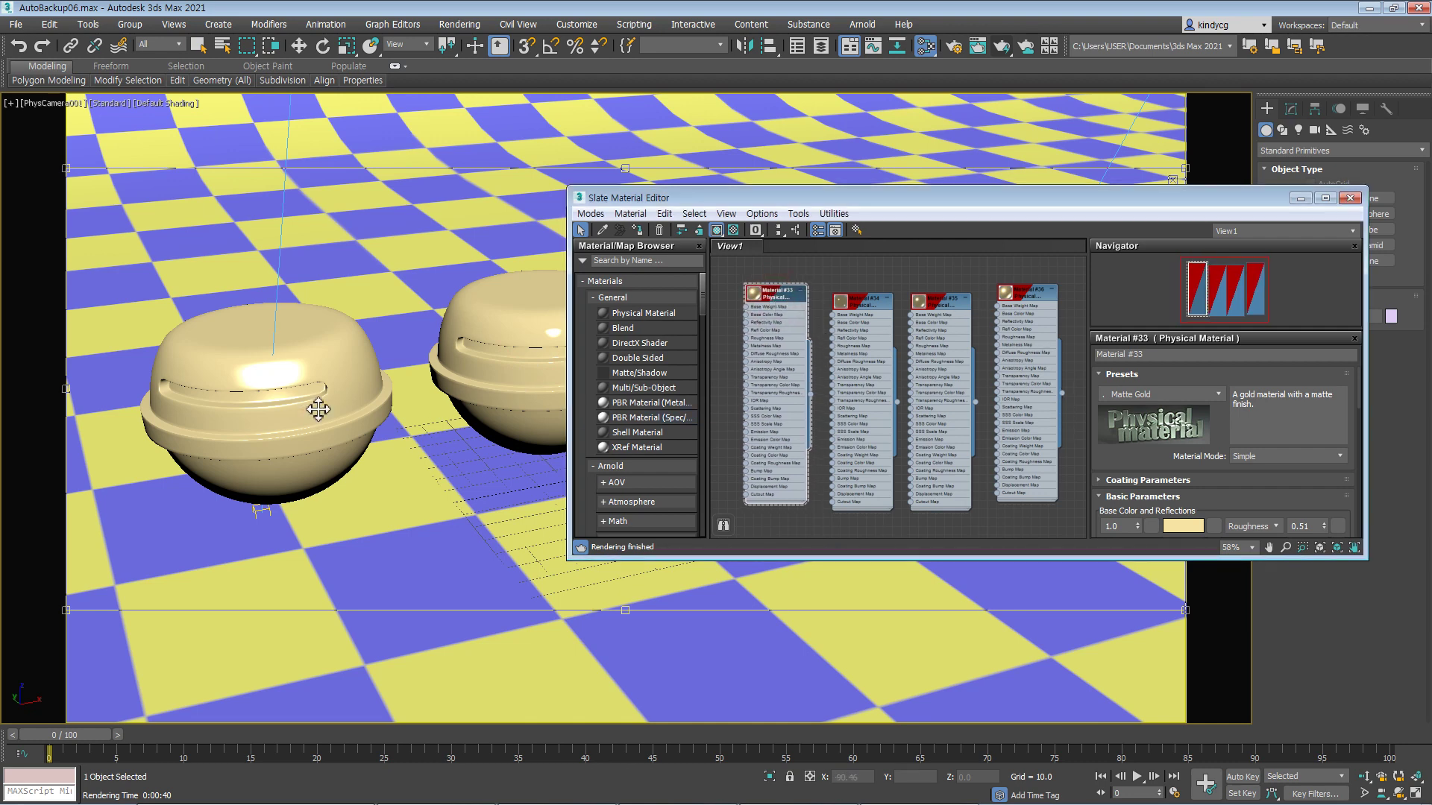
- Narrow the render region around the leftmost gold ball, render it, and close the rendered frame
{"action": "middle_click_drag", "start_coordinate": [316, 407], "coordinate": [426, 405]}
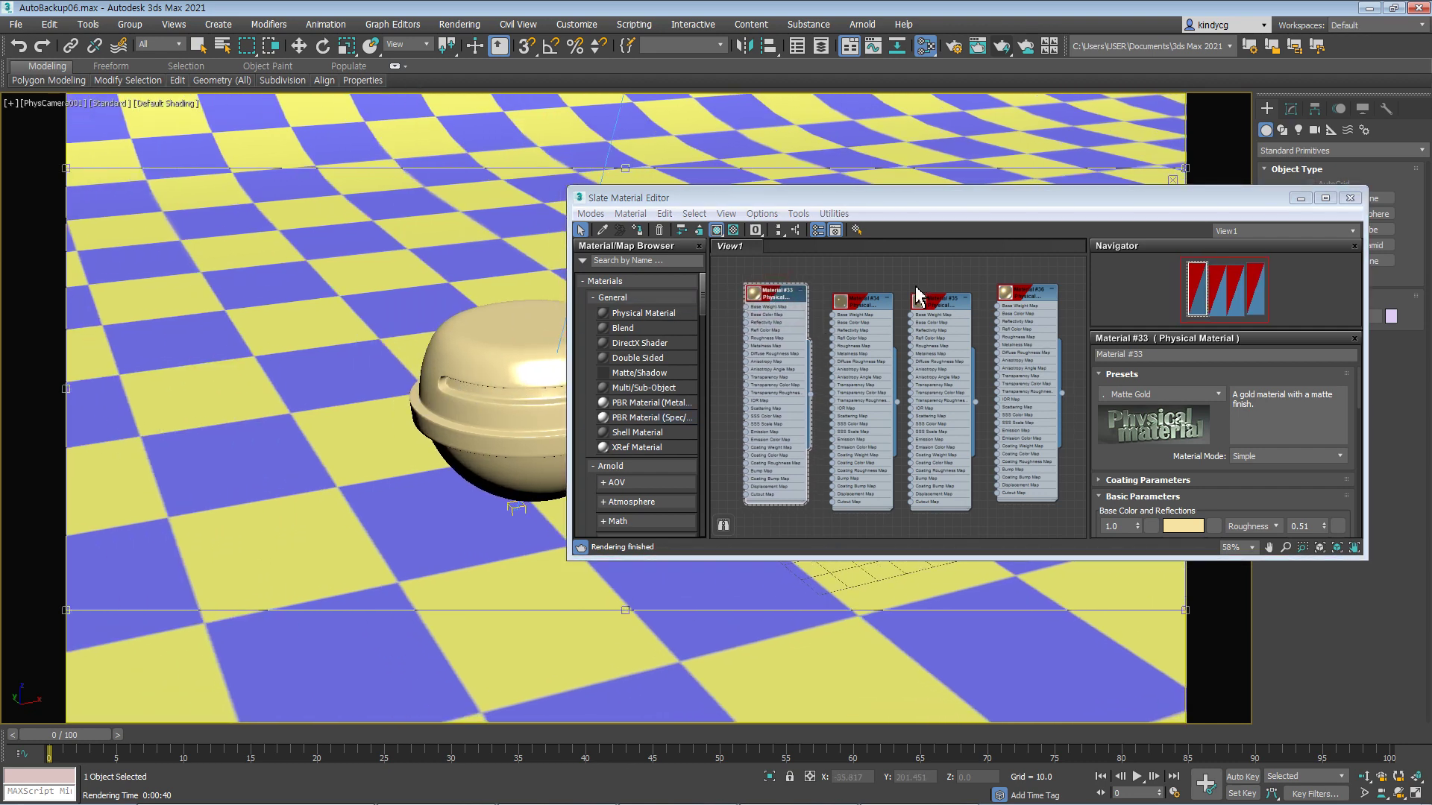
{"action": "left_click", "coordinate": [1300, 198]}
{"action": "left_click_drag", "start_coordinate": [1181, 392], "coordinate": [776, 388]}
{"action": "left_click_drag", "start_coordinate": [66, 388], "coordinate": [337, 388]}
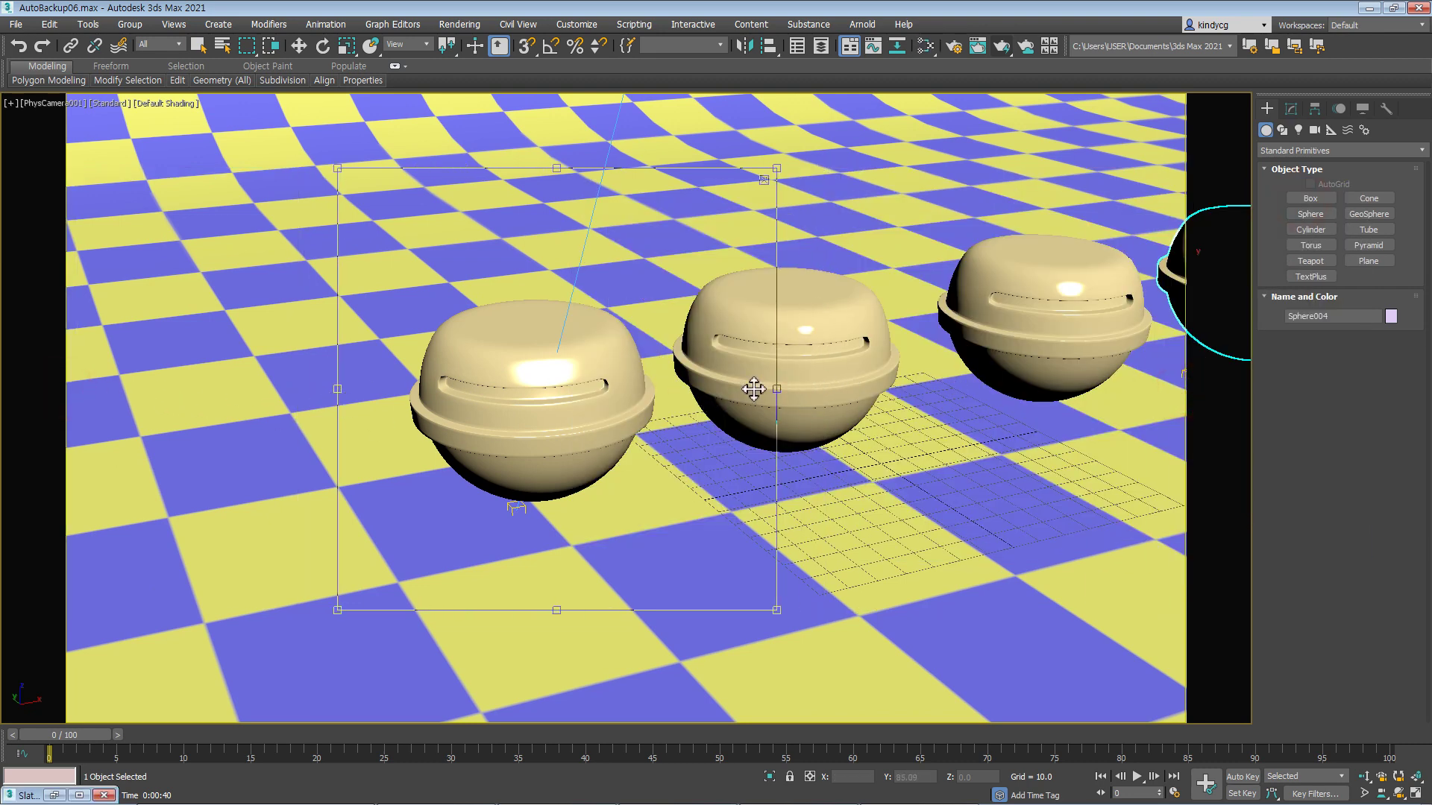
{"action": "left_click_drag", "start_coordinate": [776, 388], "coordinate": [720, 388]}
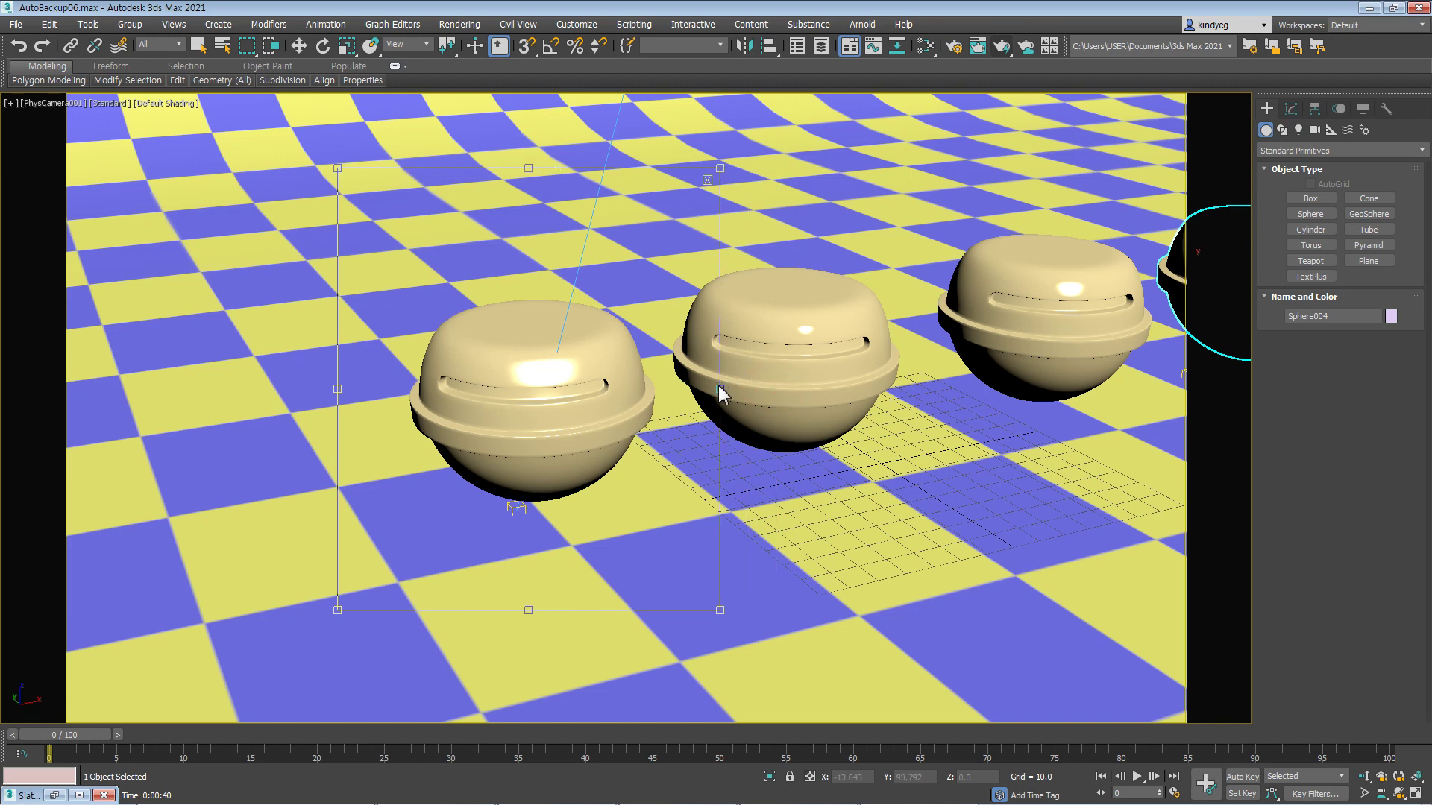
{"action": "left_click", "coordinate": [1001, 48]}
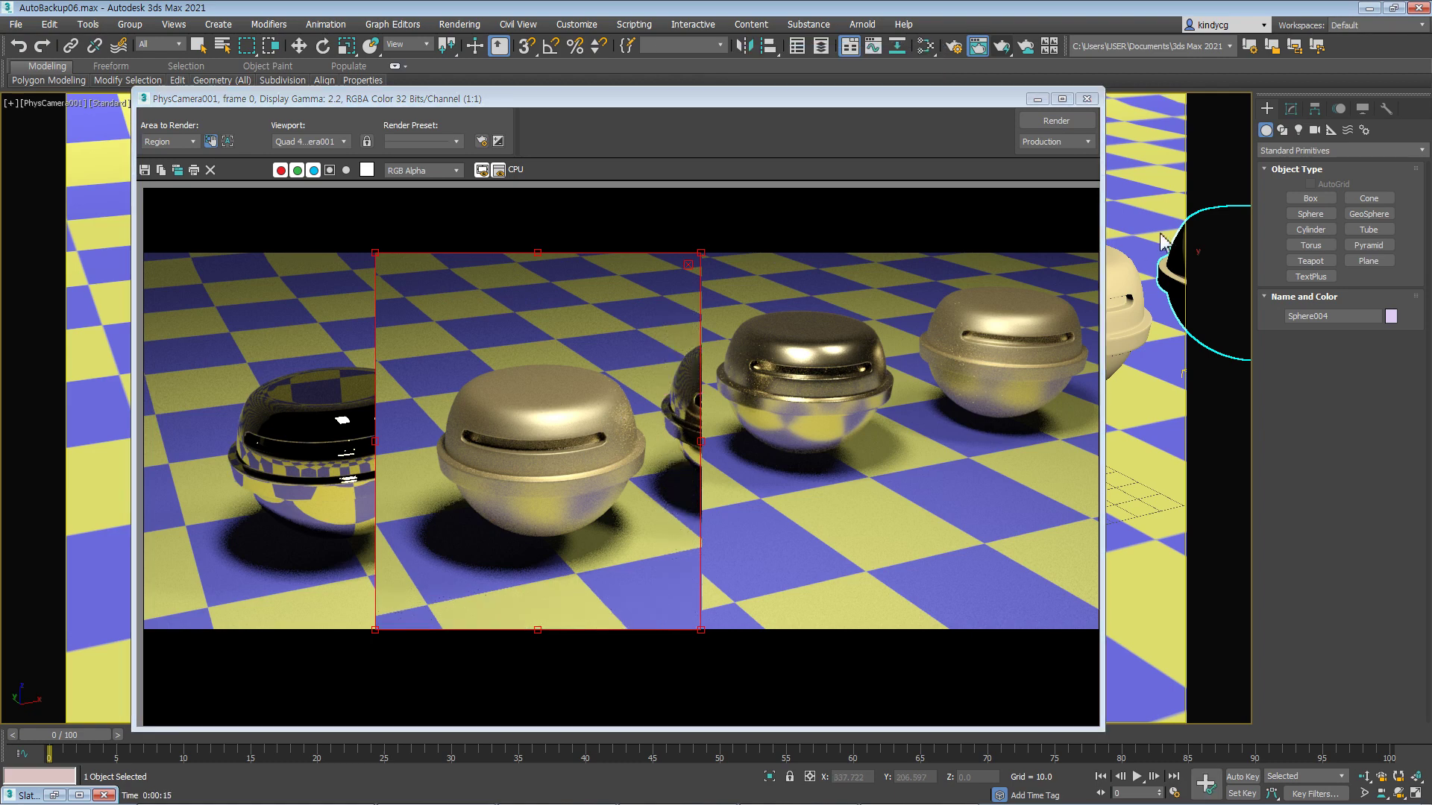
{"action": "left_click", "coordinate": [1087, 98]}
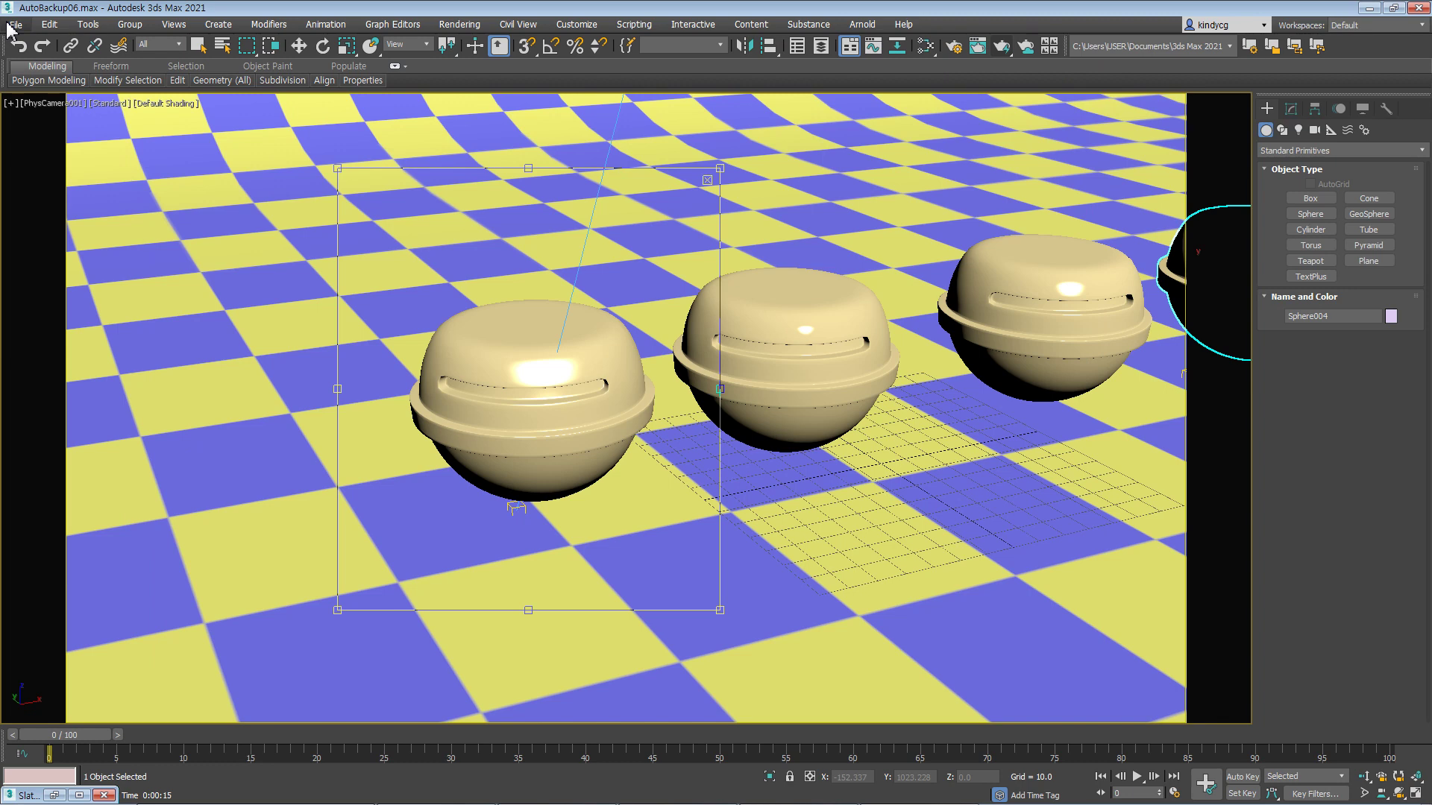
- Apply the Red Sports Car Paint preset to Material #33 and minimize the material editor
{"action": "key", "text": "m"}
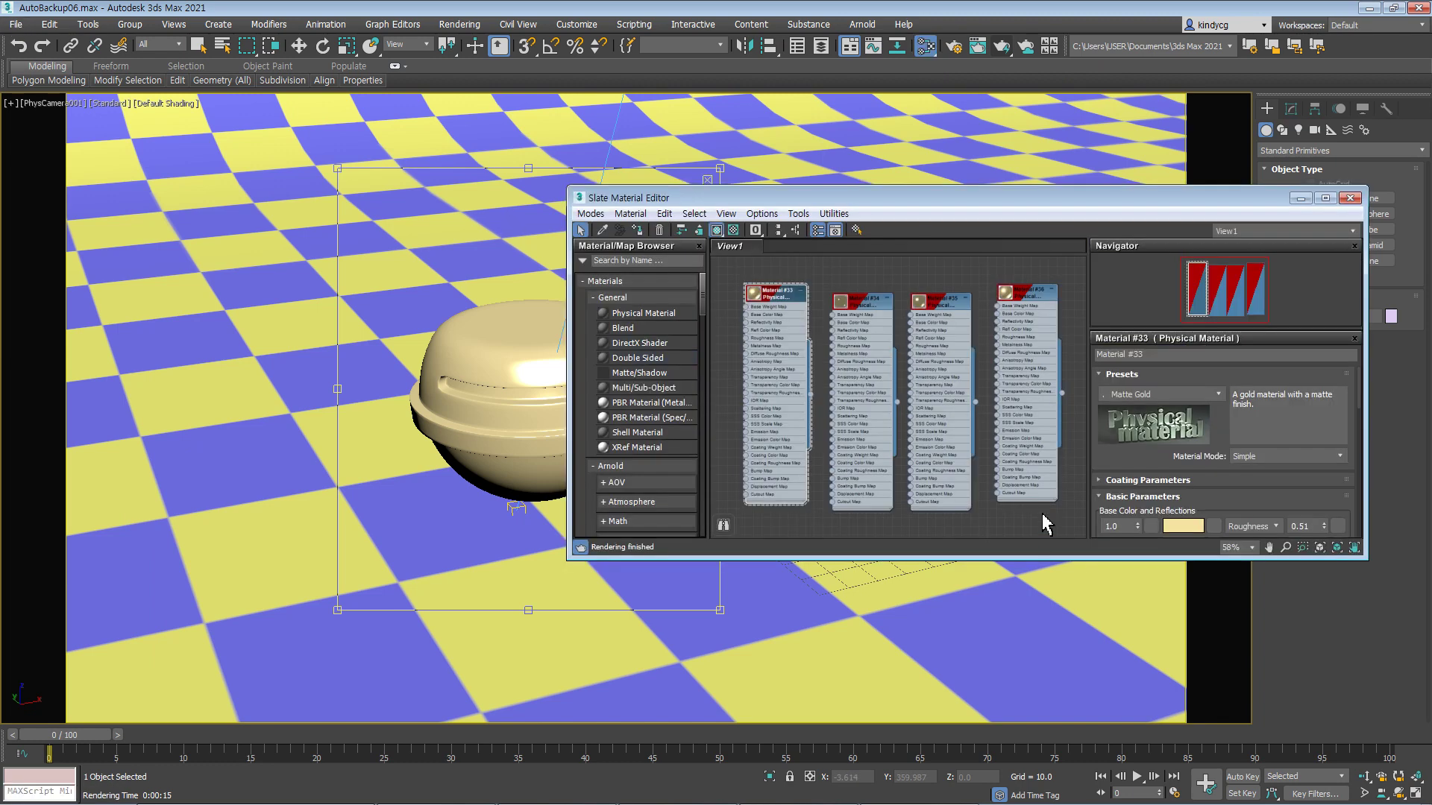
{"action": "left_click_drag", "start_coordinate": [779, 293], "coordinate": [786, 284]}
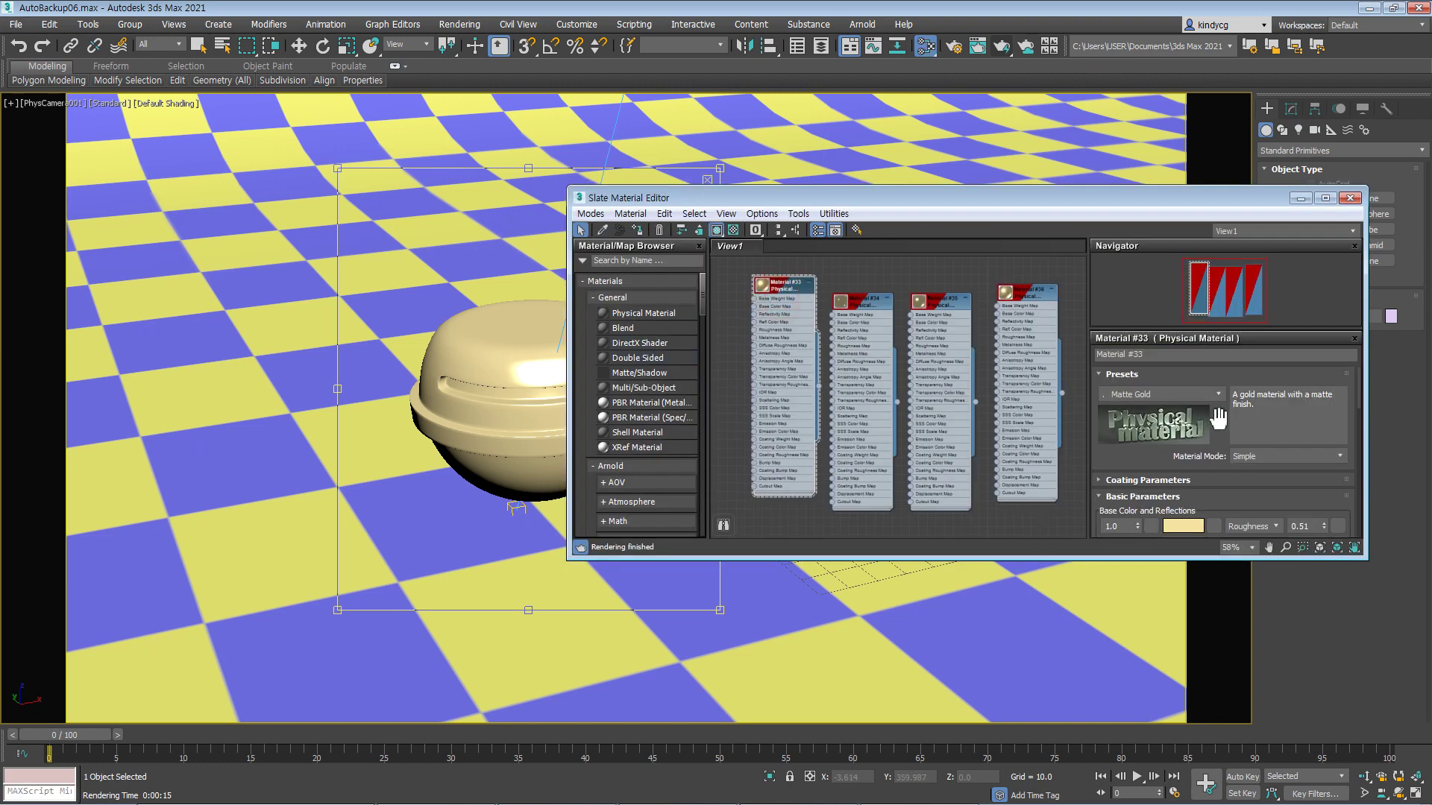
{"action": "left_click", "coordinate": [1187, 393]}
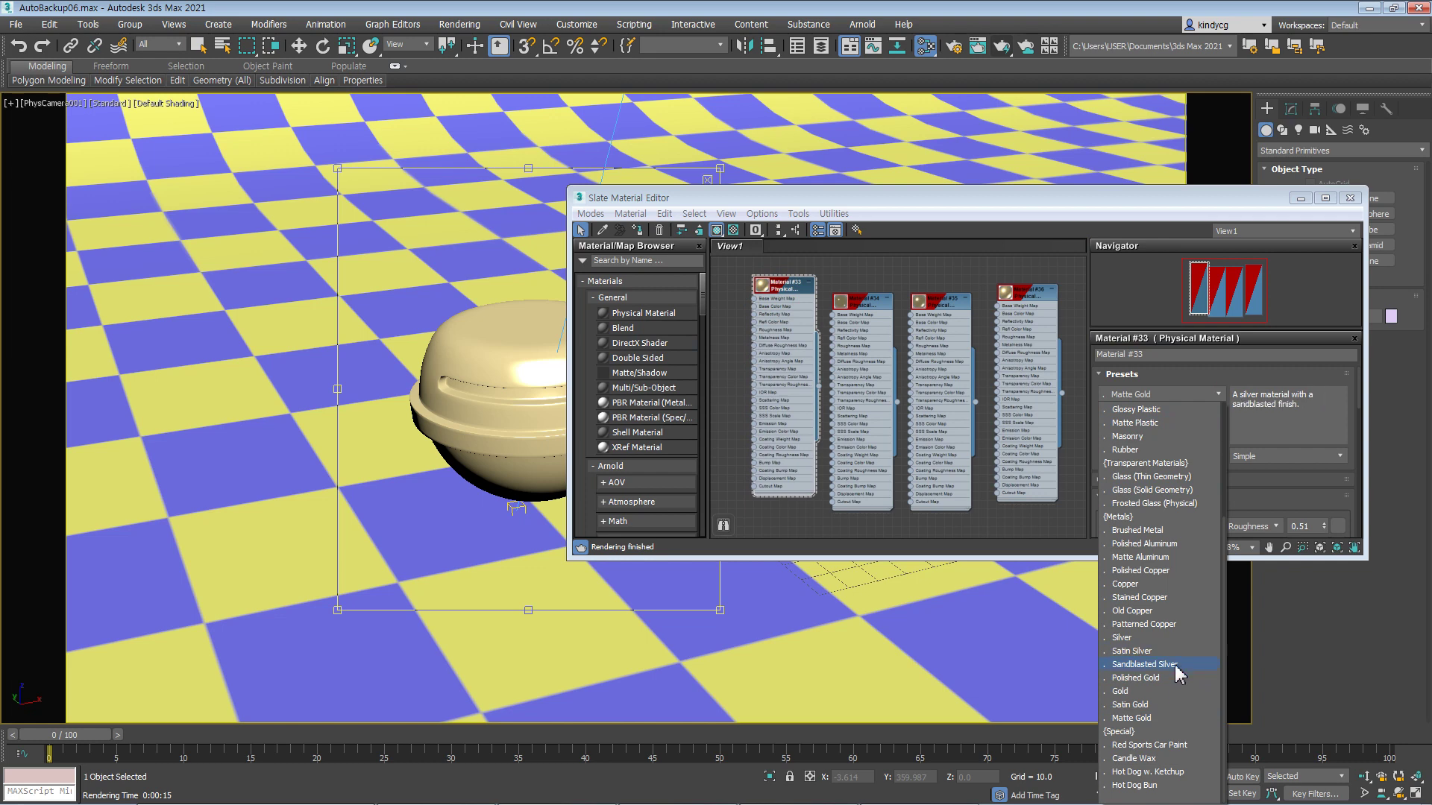
{"action": "left_click", "coordinate": [1167, 745]}
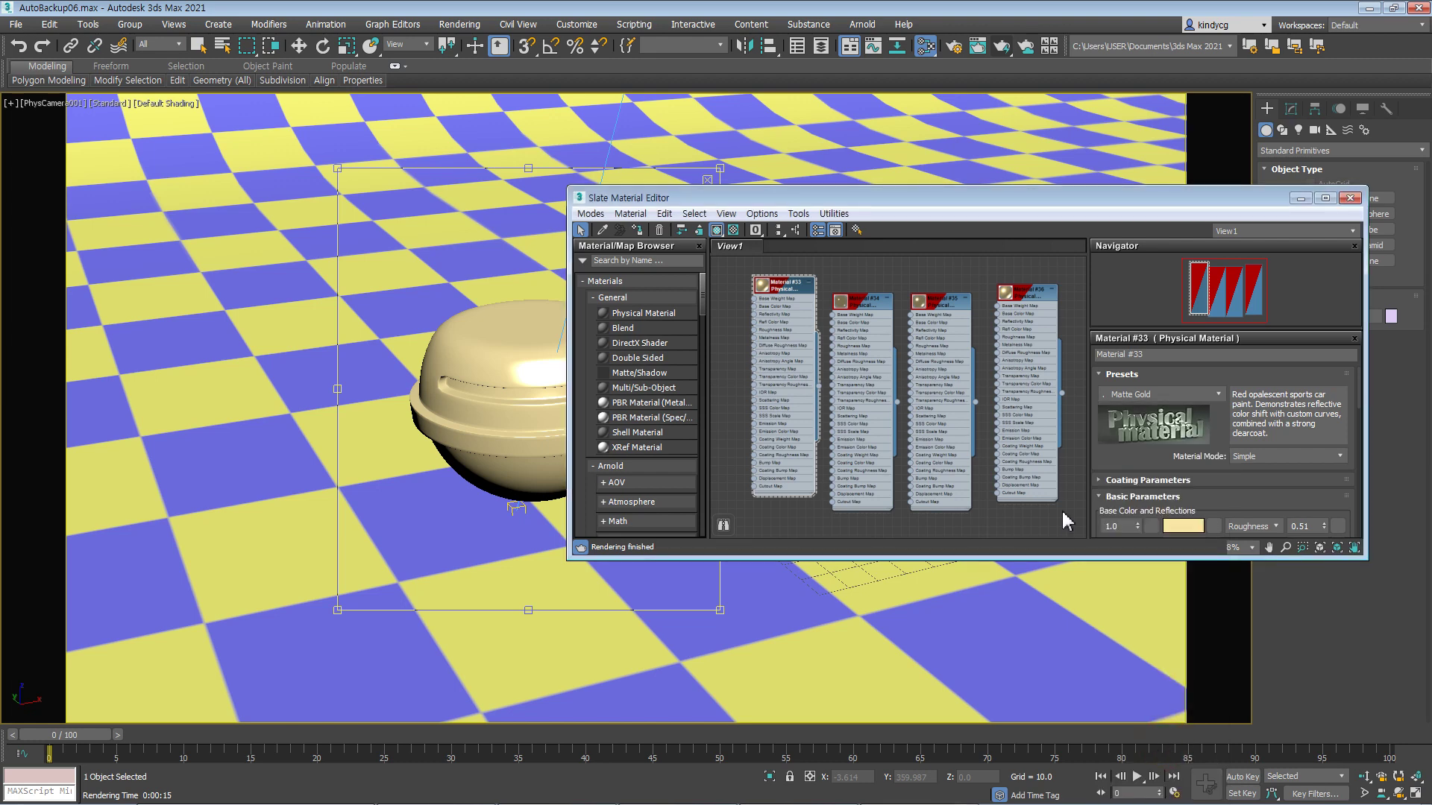
{"action": "left_click", "coordinate": [646, 232]}
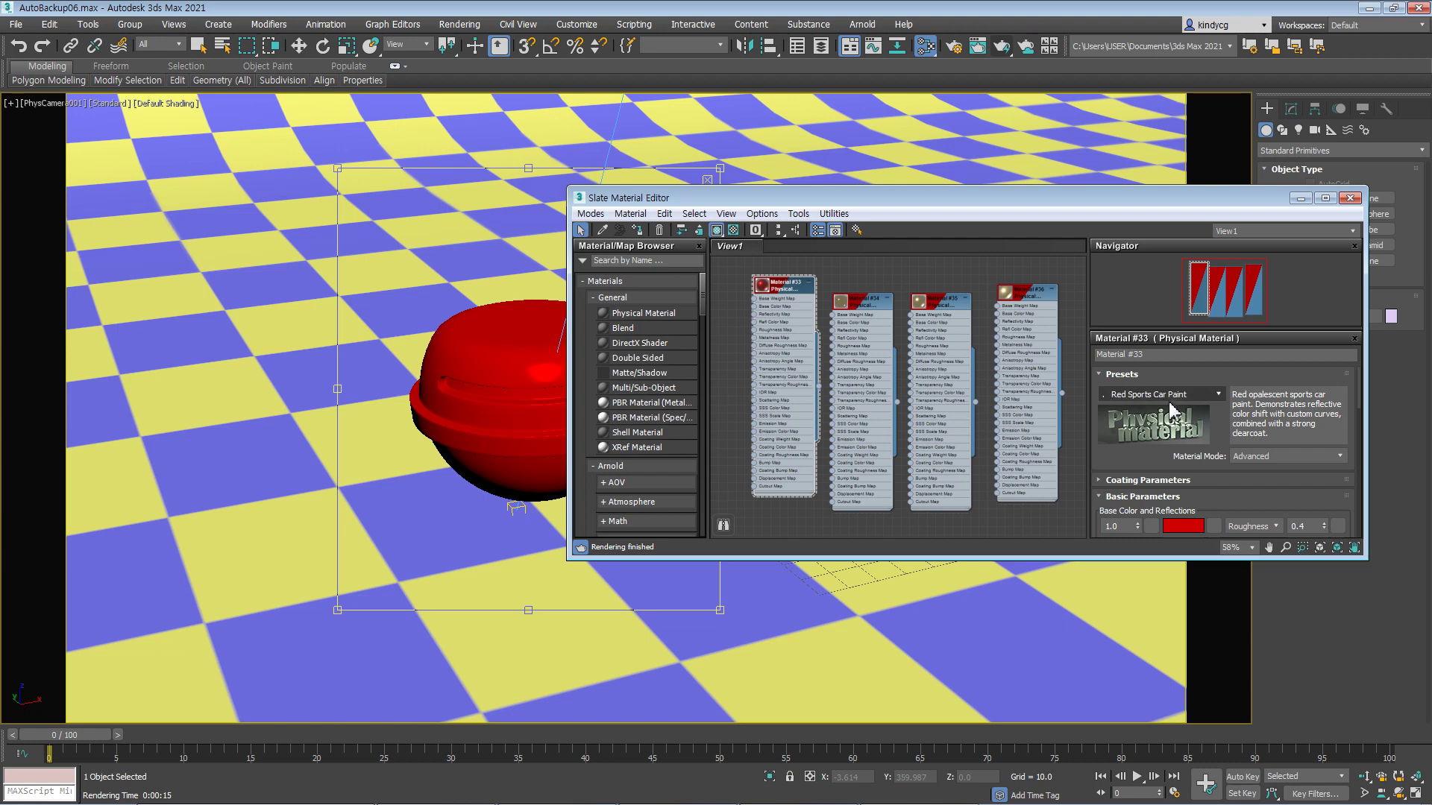
{"action": "left_click_drag", "start_coordinate": [1188, 377], "coordinate": [1193, 304]}
{"action": "left_click_drag", "start_coordinate": [1232, 425], "coordinate": [1228, 366]}
{"action": "left_click_drag", "start_coordinate": [1106, 419], "coordinate": [1121, 253]}
{"action": "left_click_drag", "start_coordinate": [783, 290], "coordinate": [773, 297]}
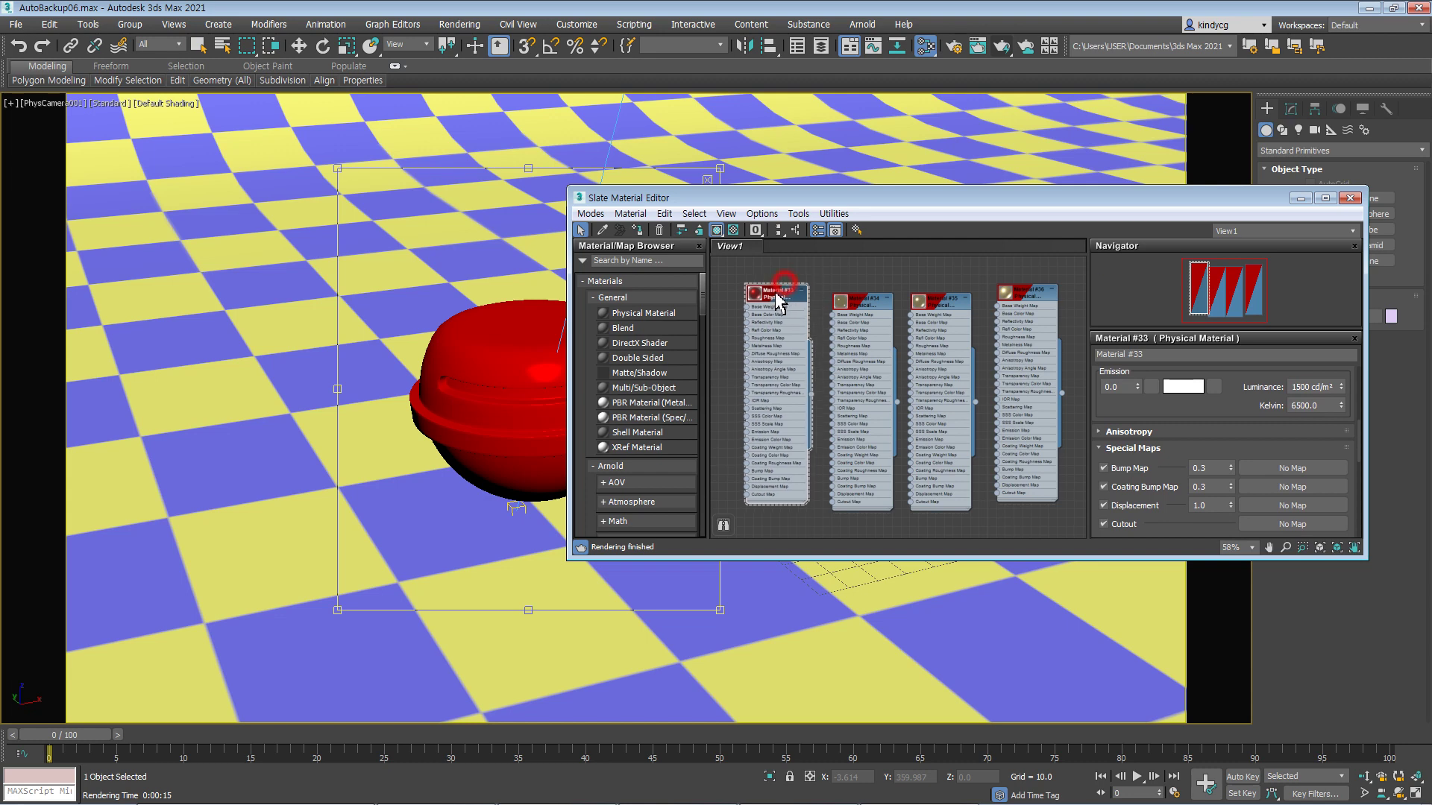
{"action": "left_click", "coordinate": [1301, 198]}
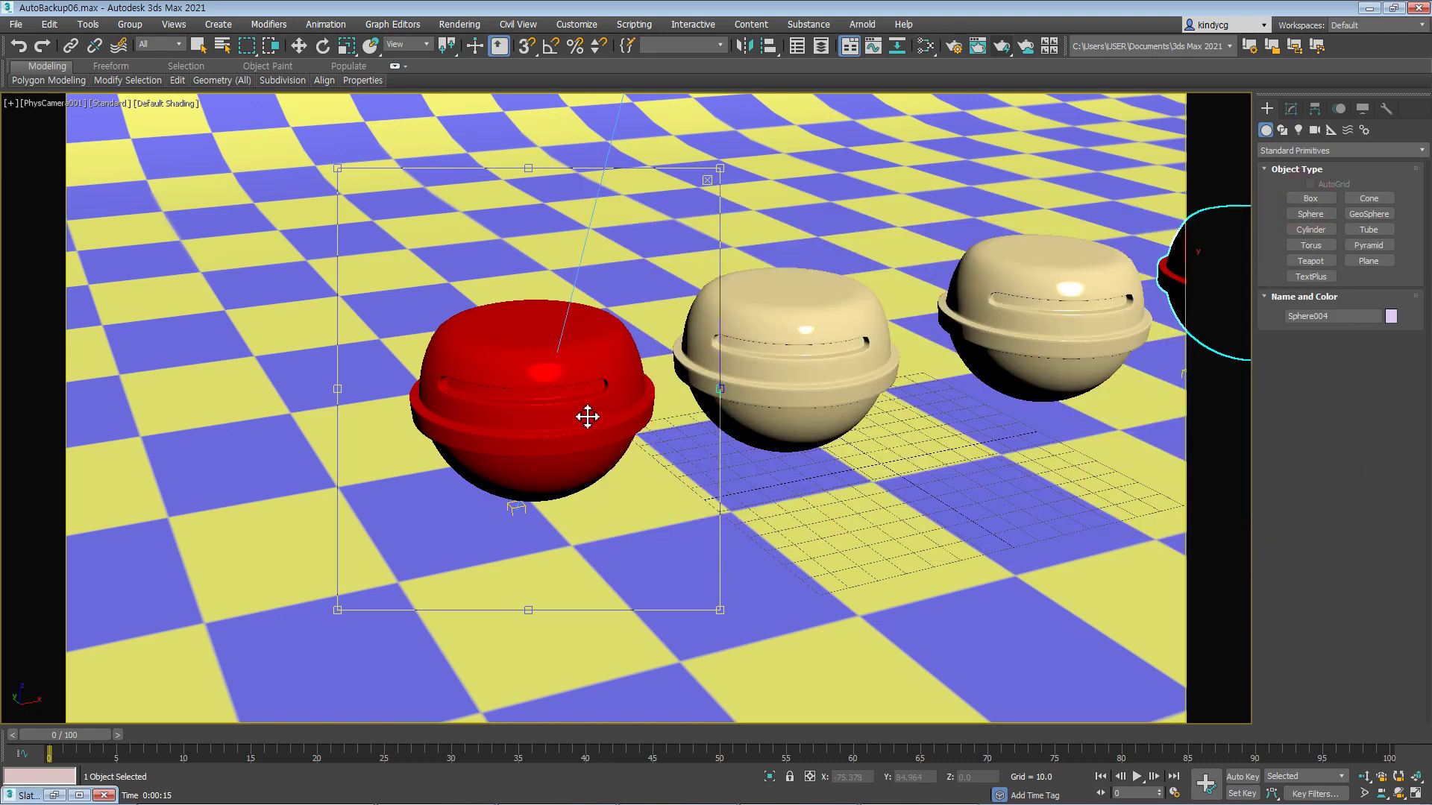
- Dolly the camera in so that the red ball appears larger and fills the render region
{"action": "middle_click_drag", "start_coordinate": [604, 402], "coordinate": [603, 393]}
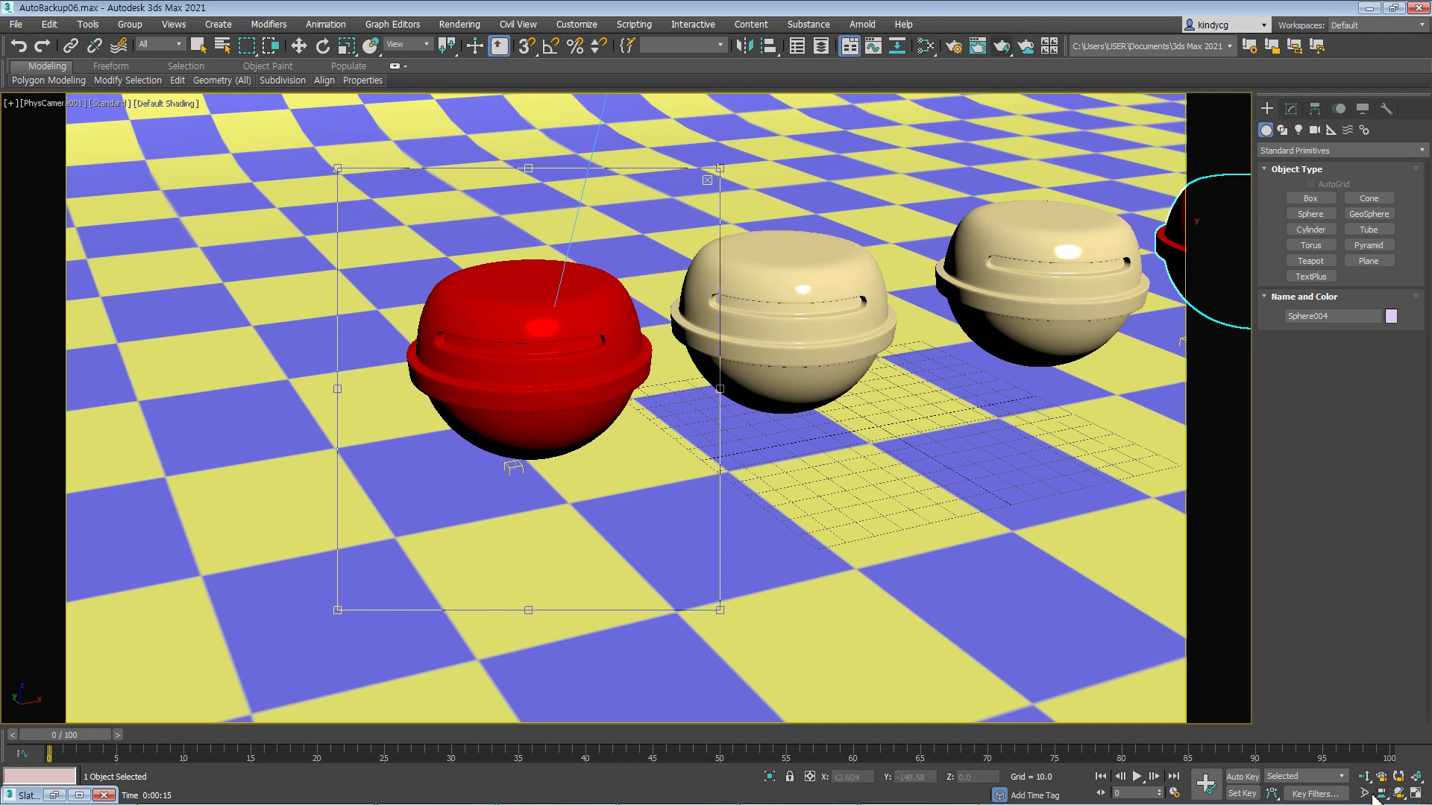
{"action": "left_click", "coordinate": [1370, 795]}
{"action": "left_click_drag", "start_coordinate": [523, 337], "coordinate": [490, 307]}
{"action": "middle_click_drag", "start_coordinate": [490, 307], "coordinate": [524, 356]}
{"action": "right_click", "coordinate": [633, 292]}
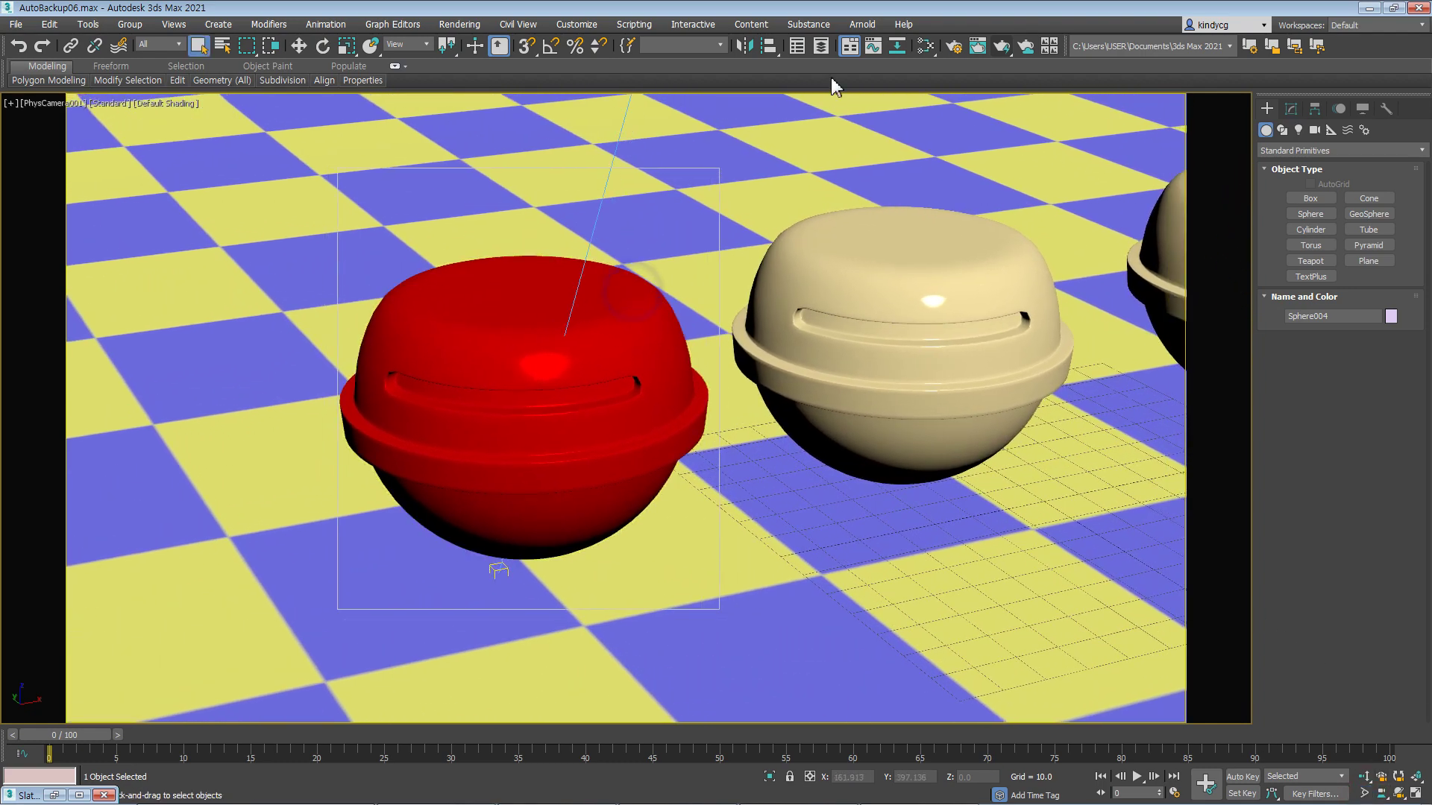
- Open the rendered frame window and widen the render region on both sides to cover the whole red ball
{"action": "left_click", "coordinate": [977, 46]}
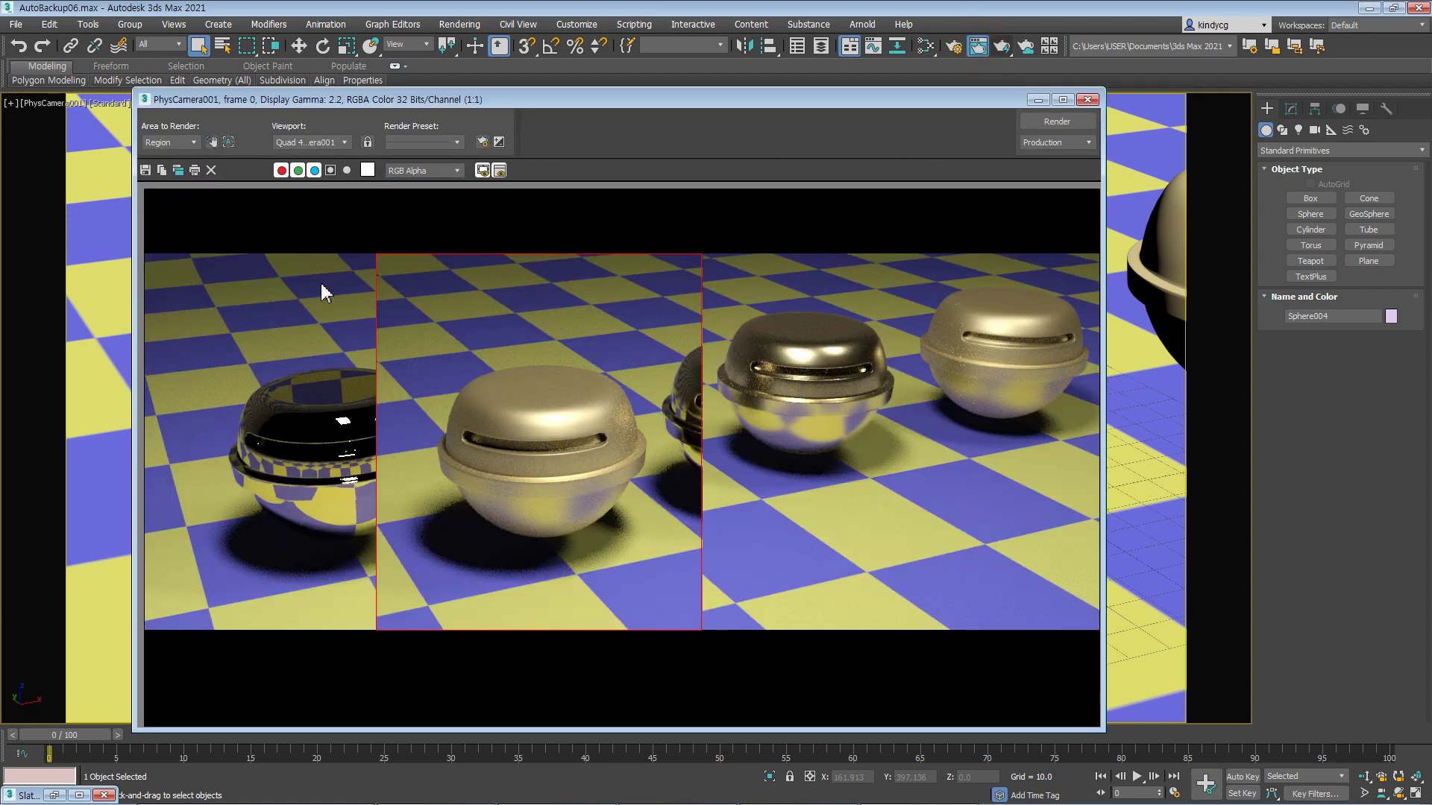
{"action": "left_click", "coordinate": [212, 142]}
{"action": "left_click_drag", "start_coordinate": [559, 99], "coordinate": [1010, 123]}
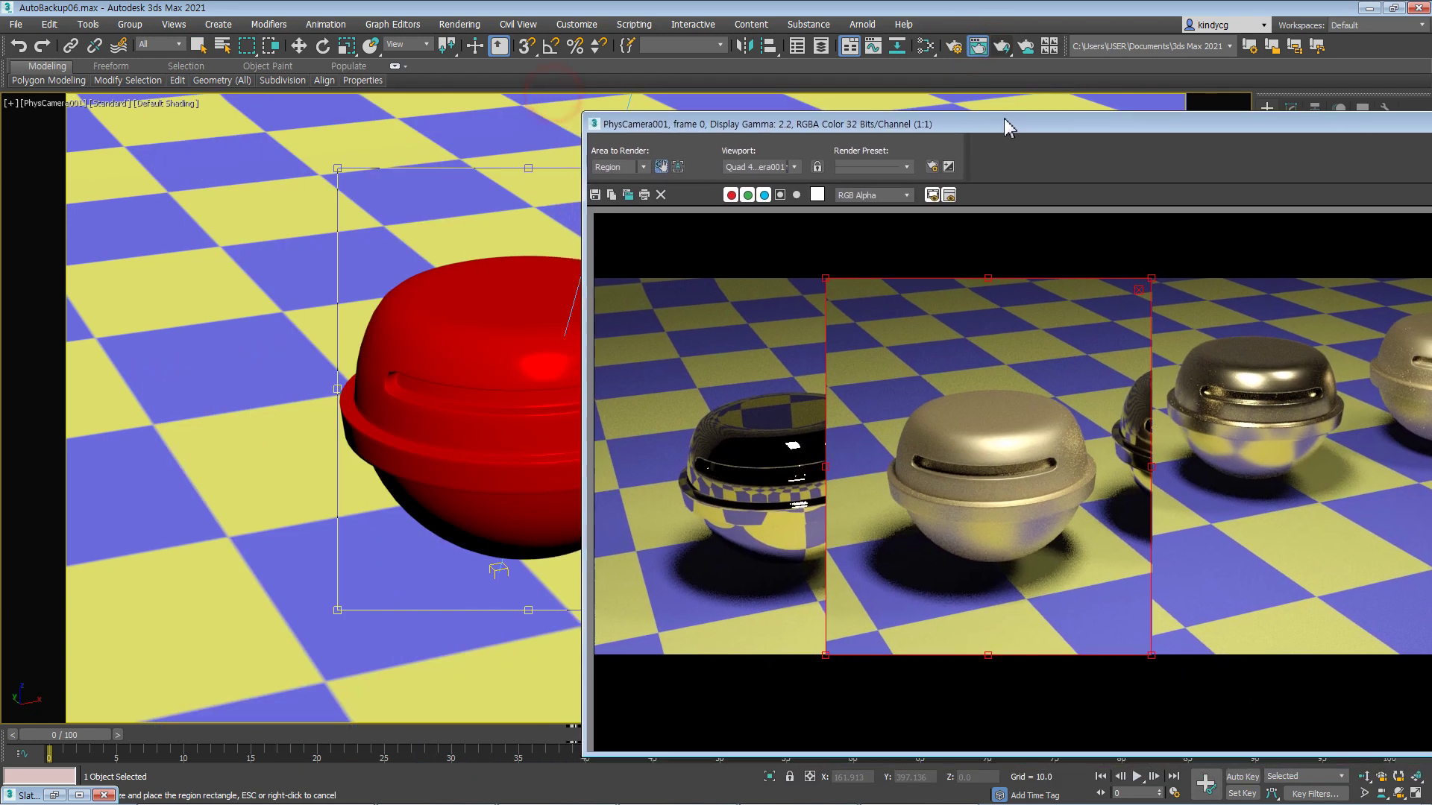
{"action": "left_click_drag", "start_coordinate": [827, 466], "coordinate": [791, 463]}
{"action": "left_click_drag", "start_coordinate": [1153, 468], "coordinate": [1202, 468]}
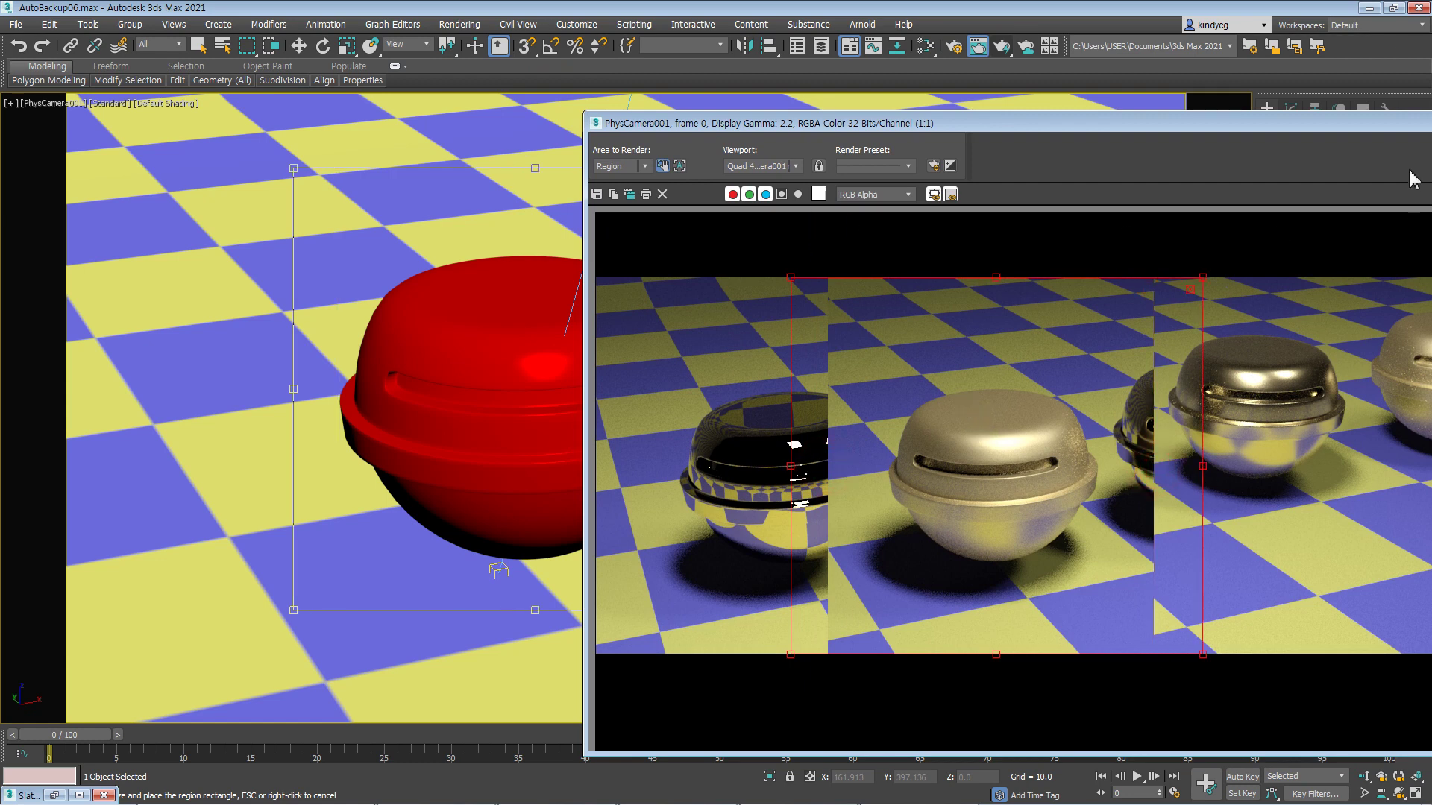
- Render the region with the red car paint ball and close the rendered frame
{"action": "left_click_drag", "start_coordinate": [1326, 132], "coordinate": [1040, 126]}
{"action": "left_click", "coordinate": [1221, 138]}
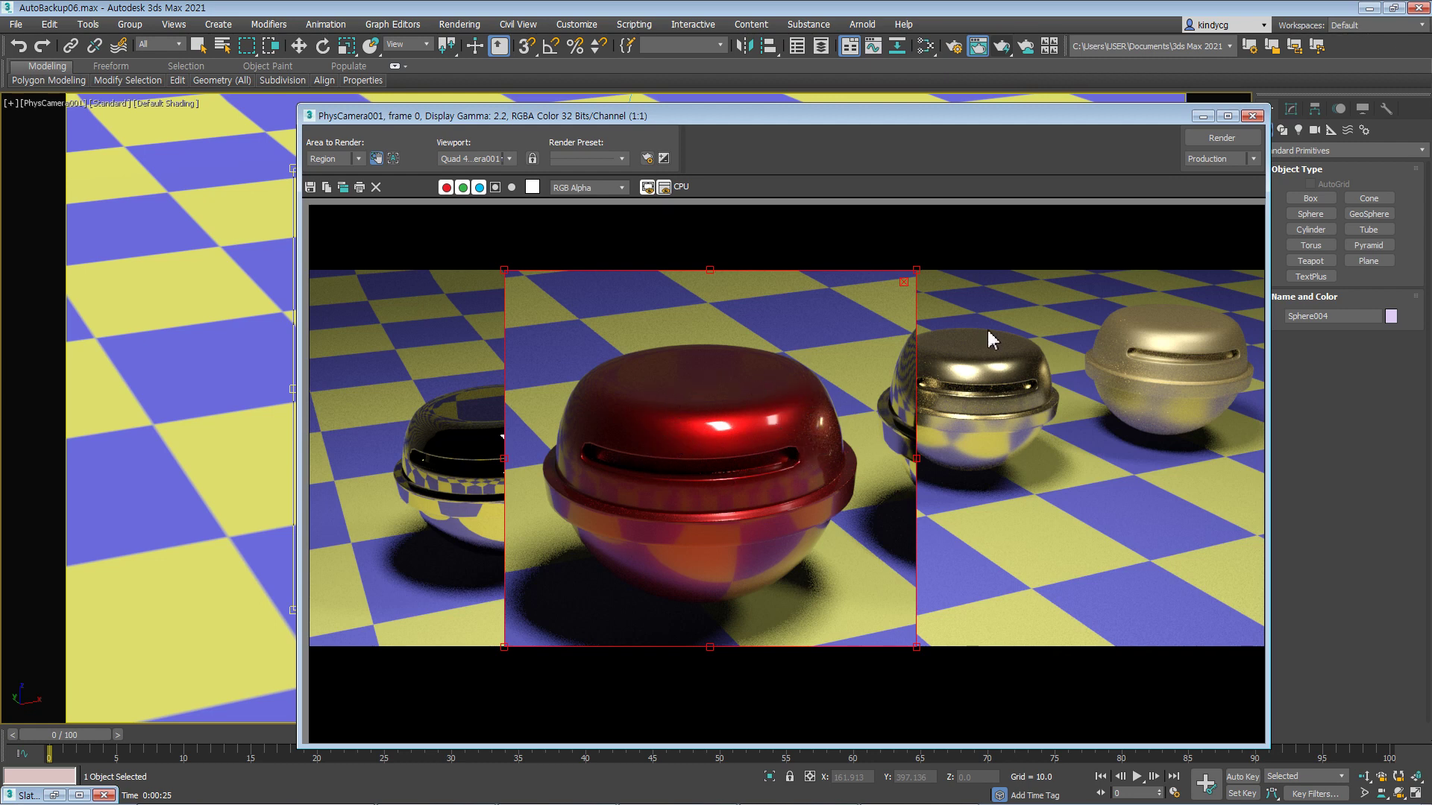
{"action": "left_click", "coordinate": [1253, 116]}
- Reopen the material editor and make its window taller to show more of Material #33's parameters
{"action": "key", "text": "m"}
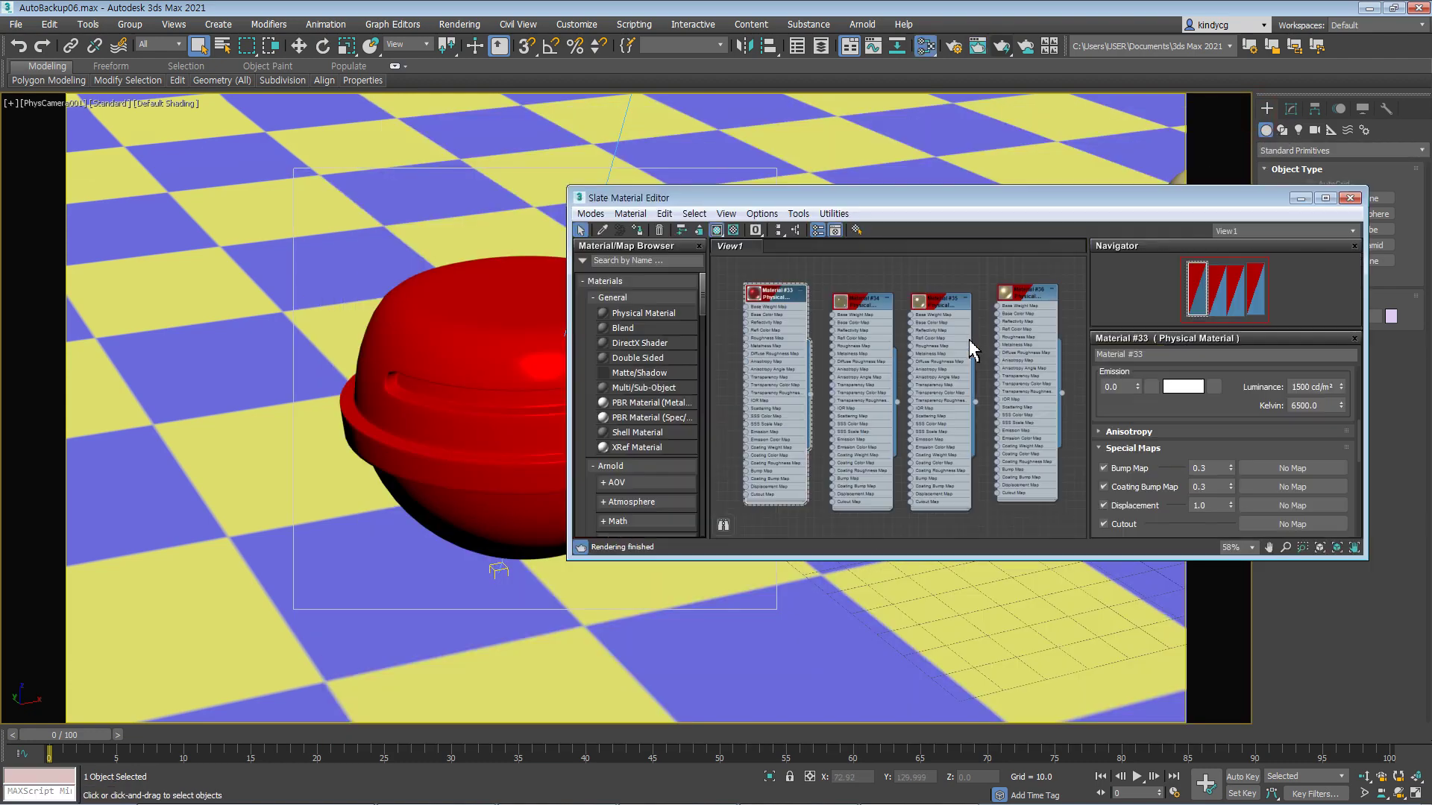
{"action": "left_click_drag", "start_coordinate": [772, 303], "coordinate": [772, 286]}
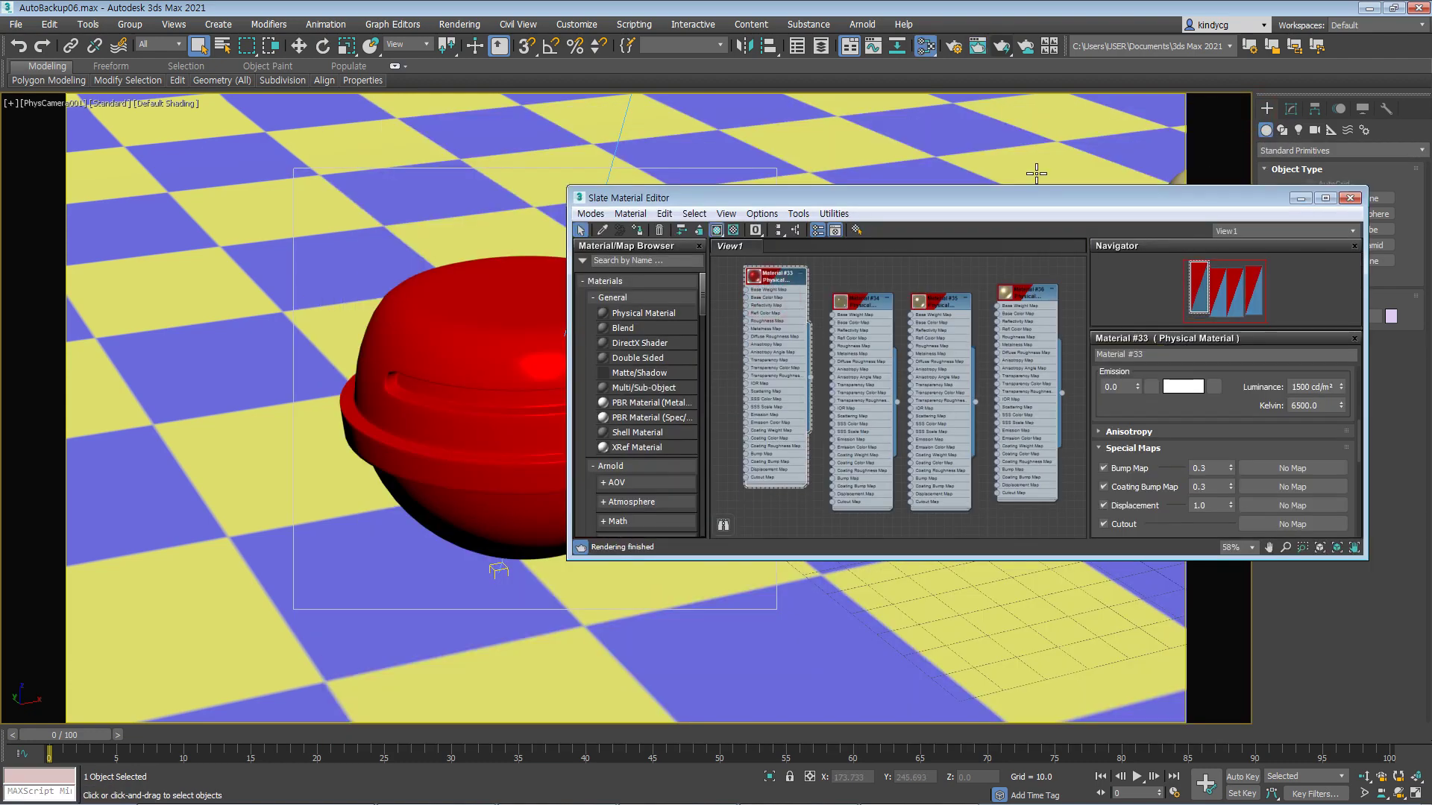
{"action": "left_click_drag", "start_coordinate": [1037, 185], "coordinate": [1037, 43]}
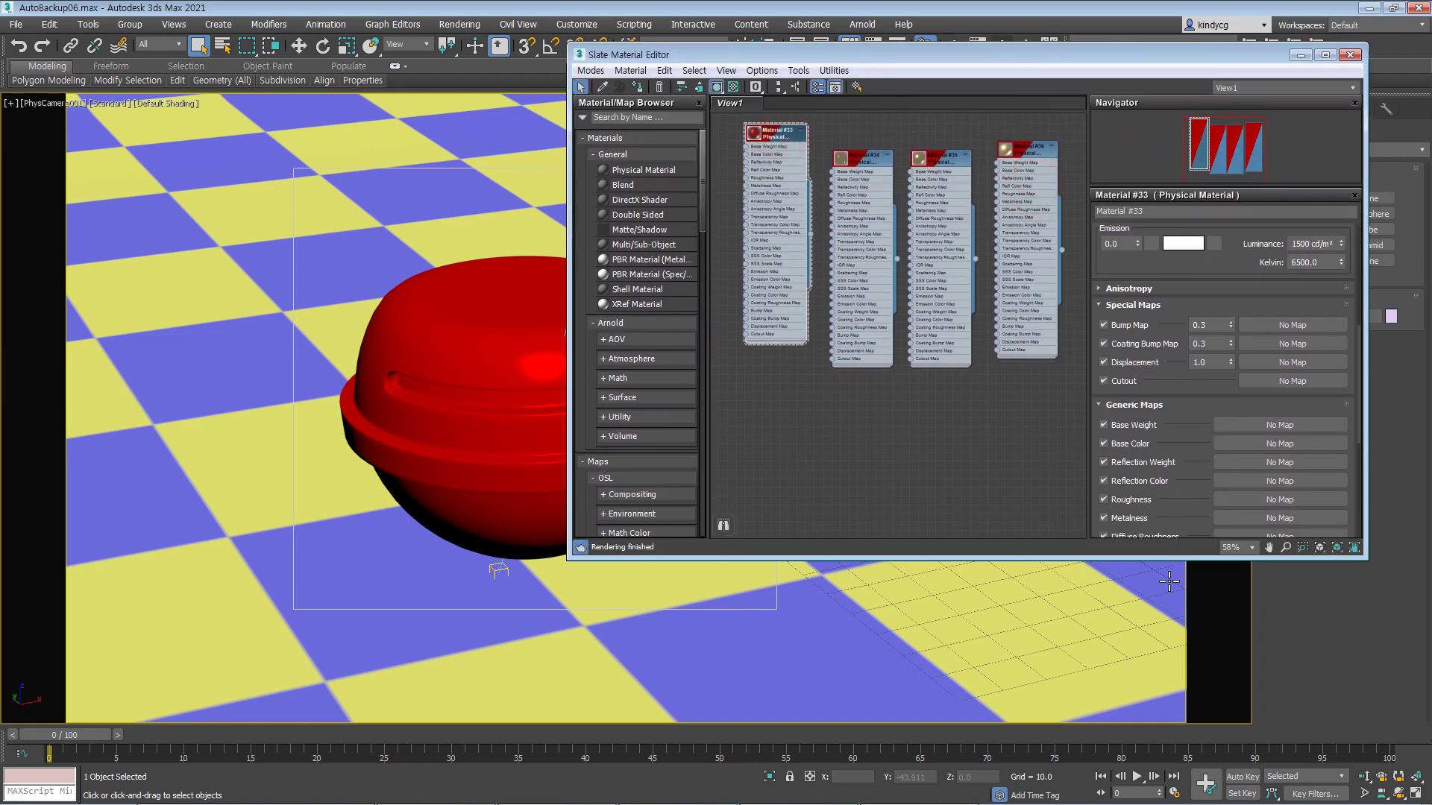
{"action": "left_click_drag", "start_coordinate": [1024, 558], "coordinate": [1029, 731]}
- Examine the basic parameters and map slots of the Red Sports Car Paint material, and expand its Coating Parameters
{"action": "left_click_drag", "start_coordinate": [1173, 264], "coordinate": [1171, 504]}
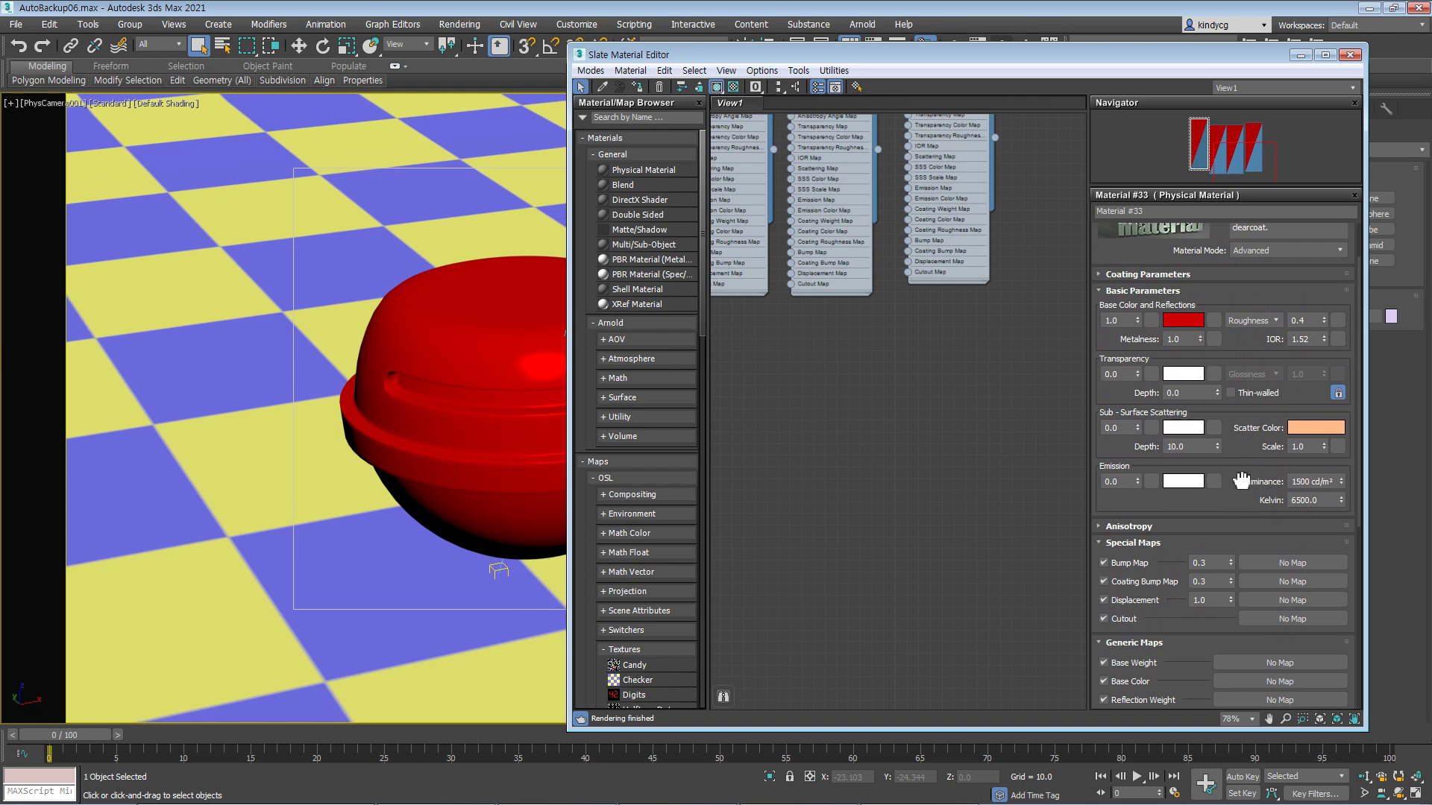
{"action": "left_click_drag", "start_coordinate": [1241, 472], "coordinate": [1237, 534]}
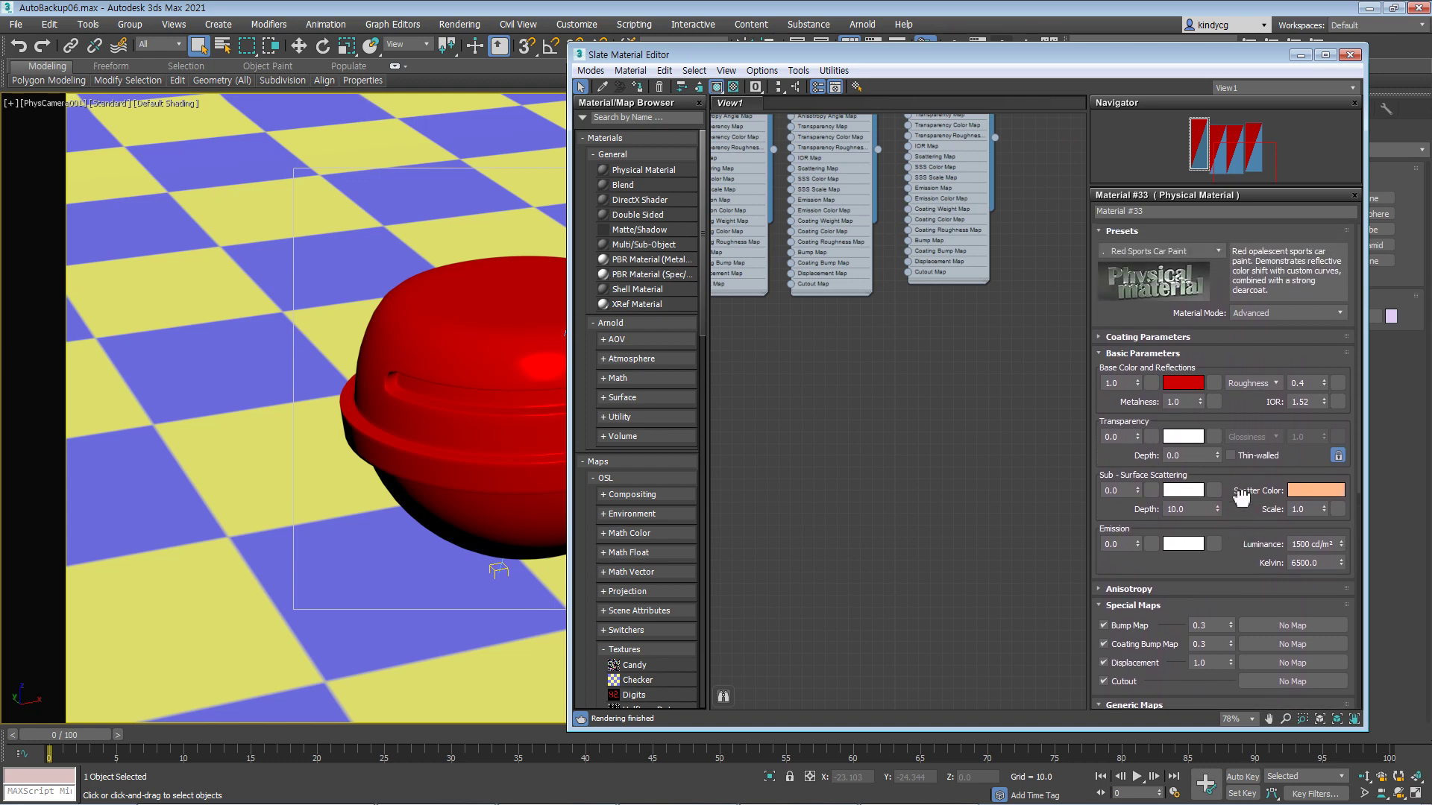
{"action": "left_click_drag", "start_coordinate": [1119, 404], "coordinate": [1116, 379]}
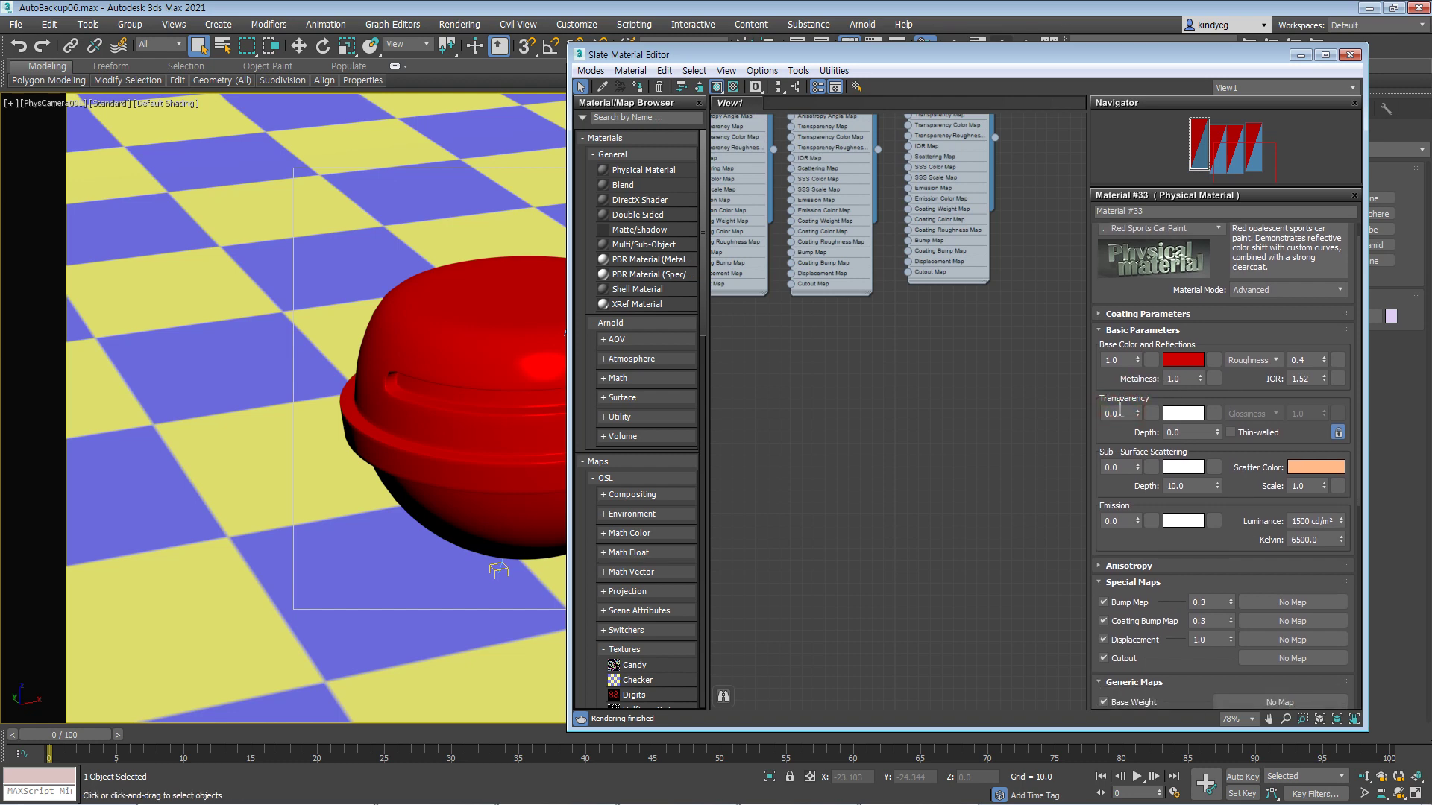
{"action": "left_click_drag", "start_coordinate": [1119, 433], "coordinate": [1118, 408]}
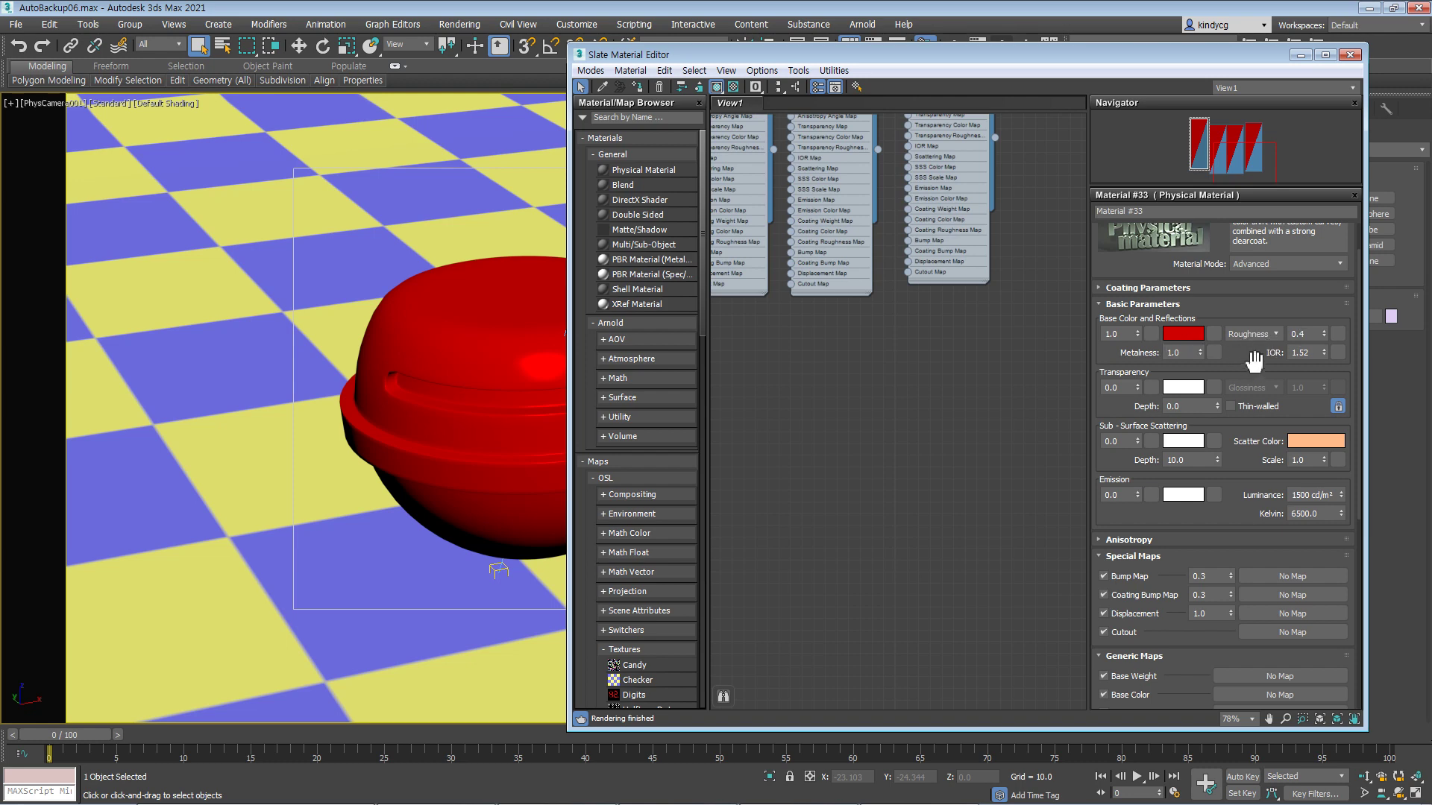
{"action": "left_click_drag", "start_coordinate": [1249, 363], "coordinate": [1248, 289]}
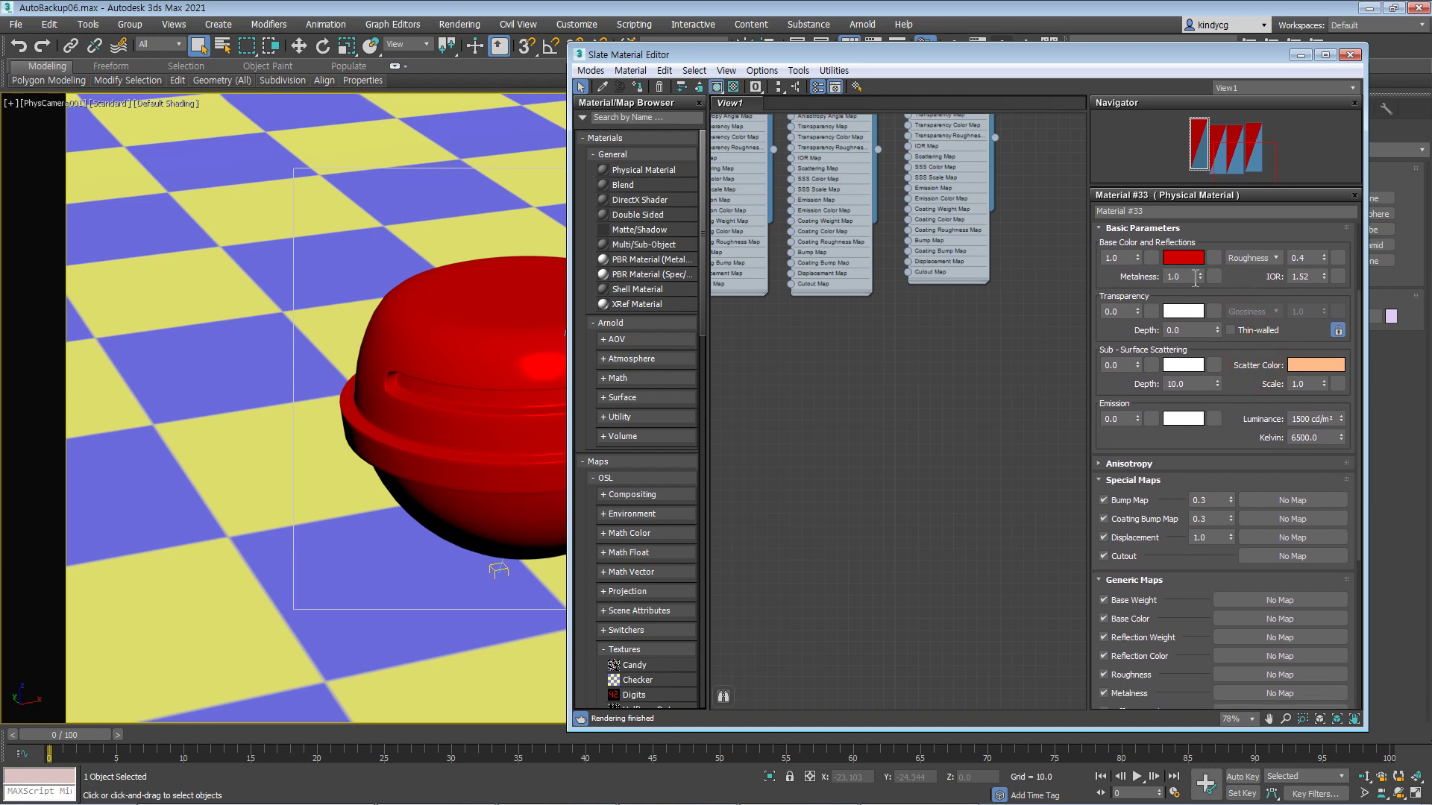
{"action": "left_click_drag", "start_coordinate": [1109, 282], "coordinate": [1107, 251]}
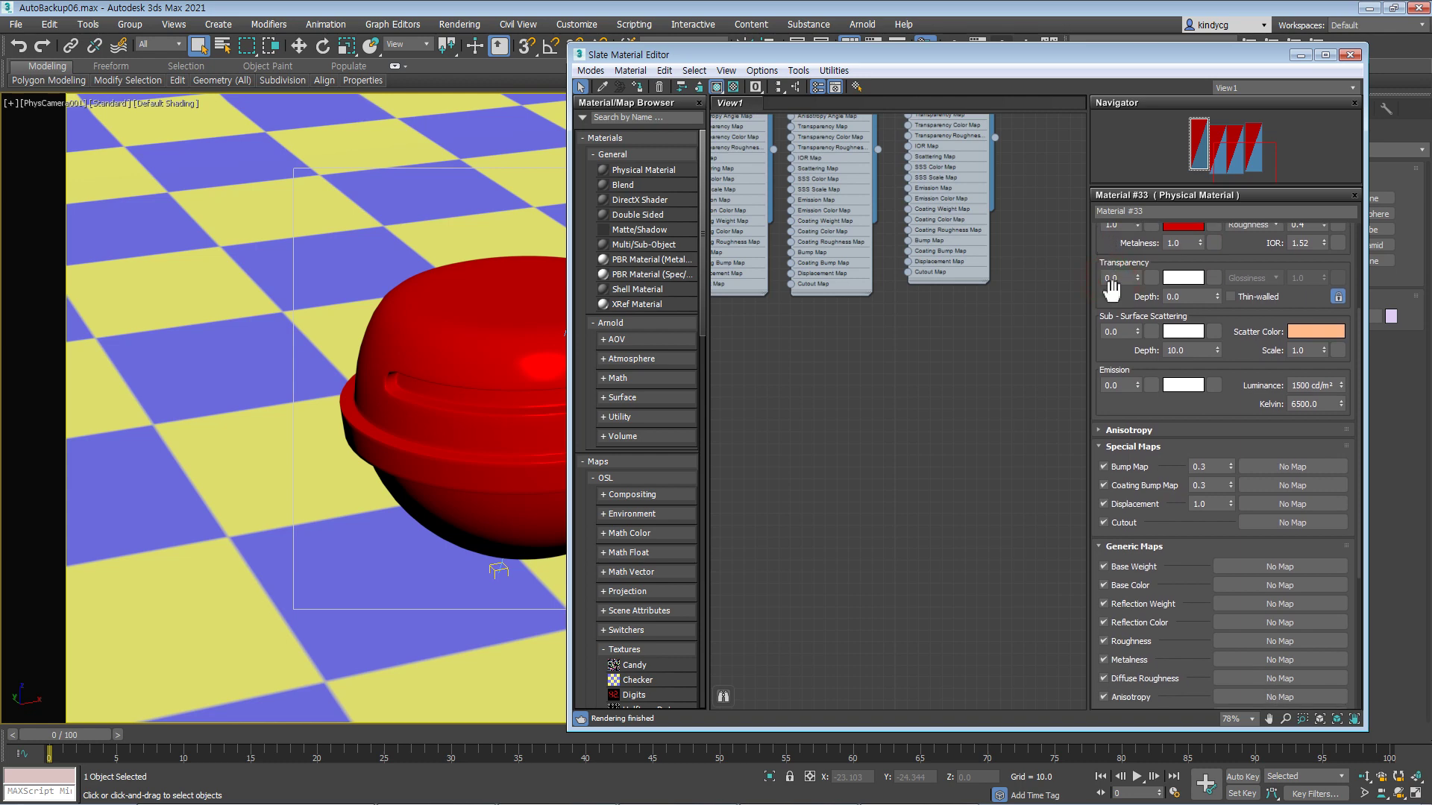
{"action": "left_click_drag", "start_coordinate": [1116, 361], "coordinate": [1113, 273]}
{"action": "left_click_drag", "start_coordinate": [1109, 326], "coordinate": [1133, 491]}
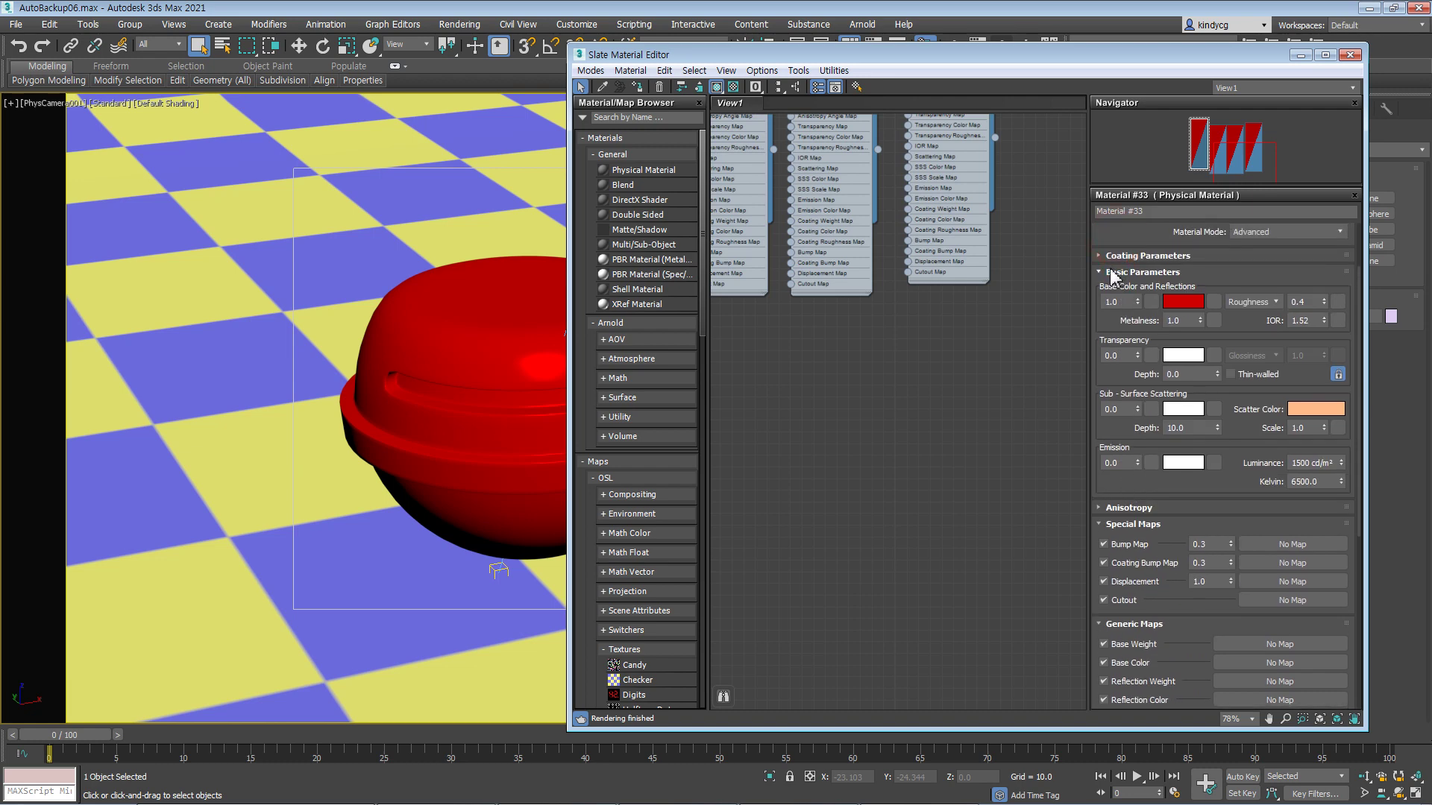
{"action": "left_click_drag", "start_coordinate": [1103, 283], "coordinate": [1089, 366]}
{"action": "left_click", "coordinate": [1107, 339]}
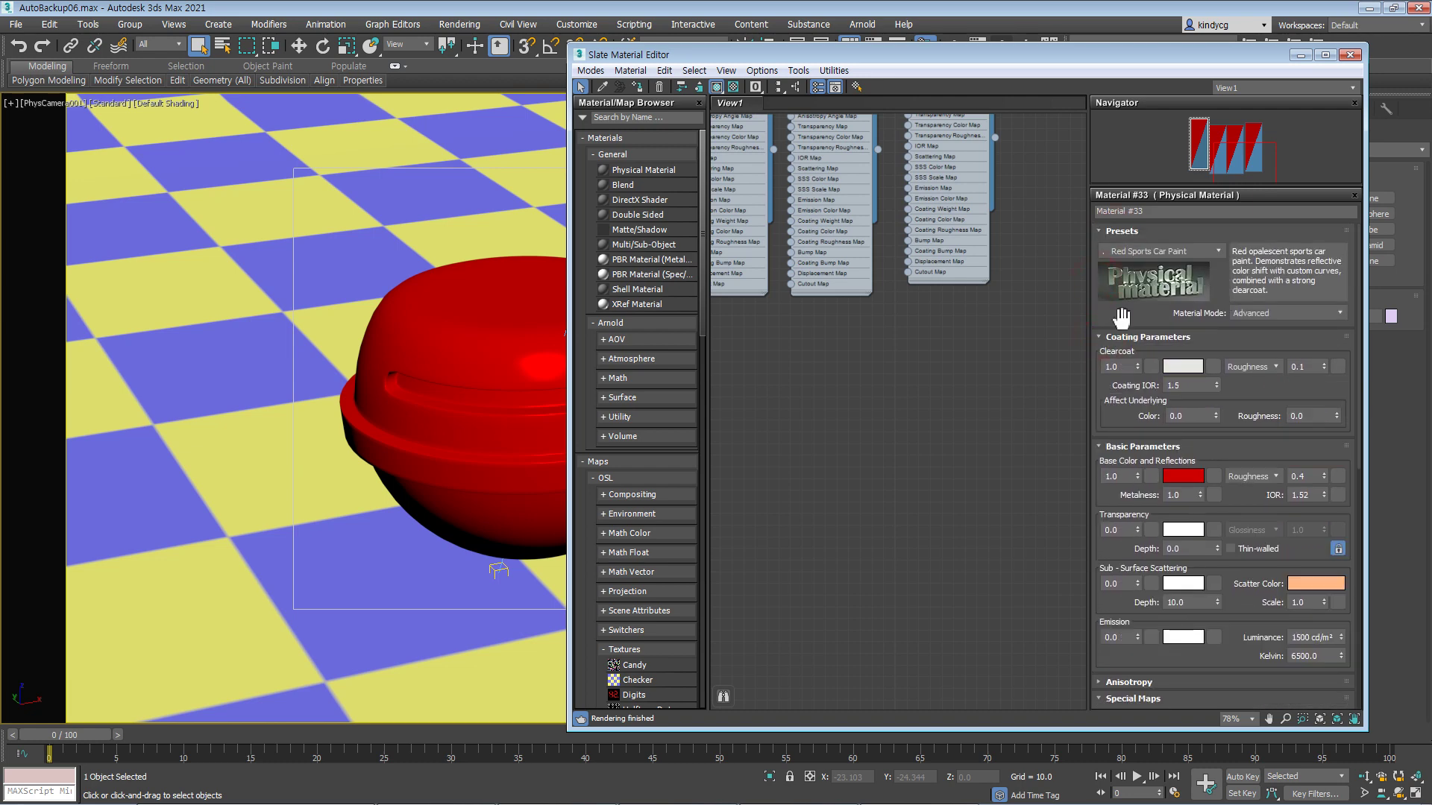
- Examine the Red Sports Car Paint material's clearcoat weight and roughness, basic parameters and special maps
{"action": "scroll", "coordinate": [1122, 321], "scroll_direction": "down", "scroll_amount": 1}
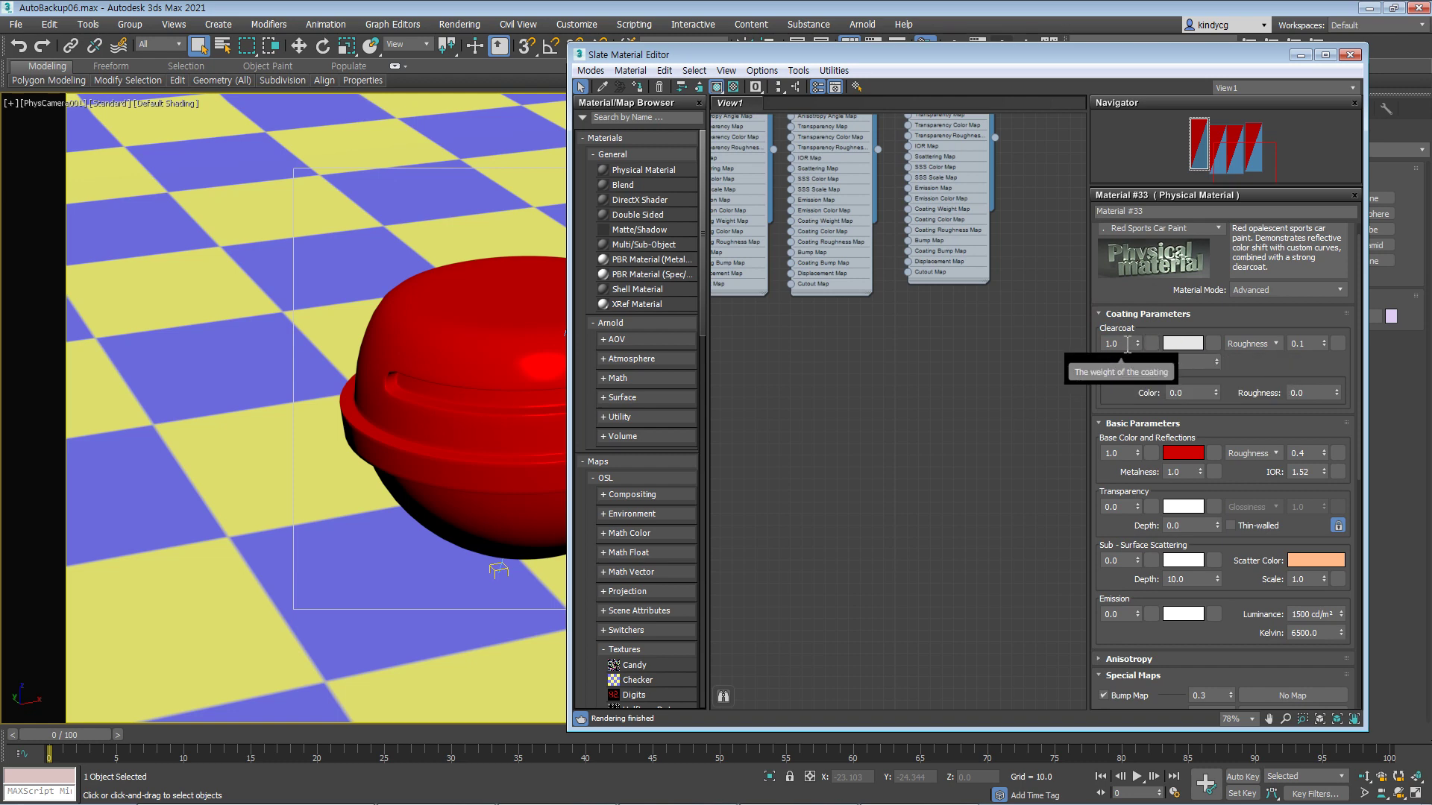
{"action": "left_click_drag", "start_coordinate": [1054, 54], "coordinate": [993, 90]}
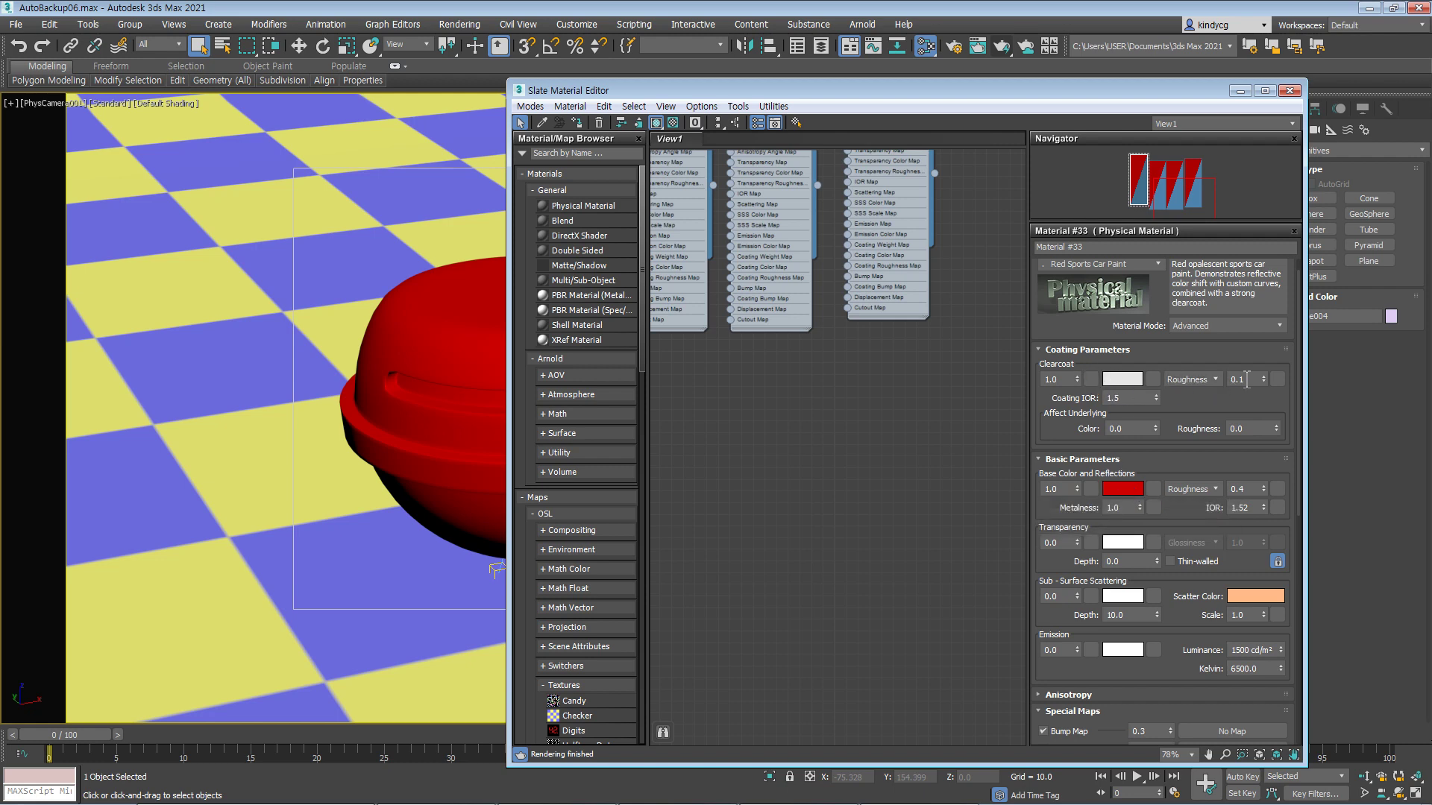
{"action": "left_click_drag", "start_coordinate": [1048, 409], "coordinate": [1038, 322]}
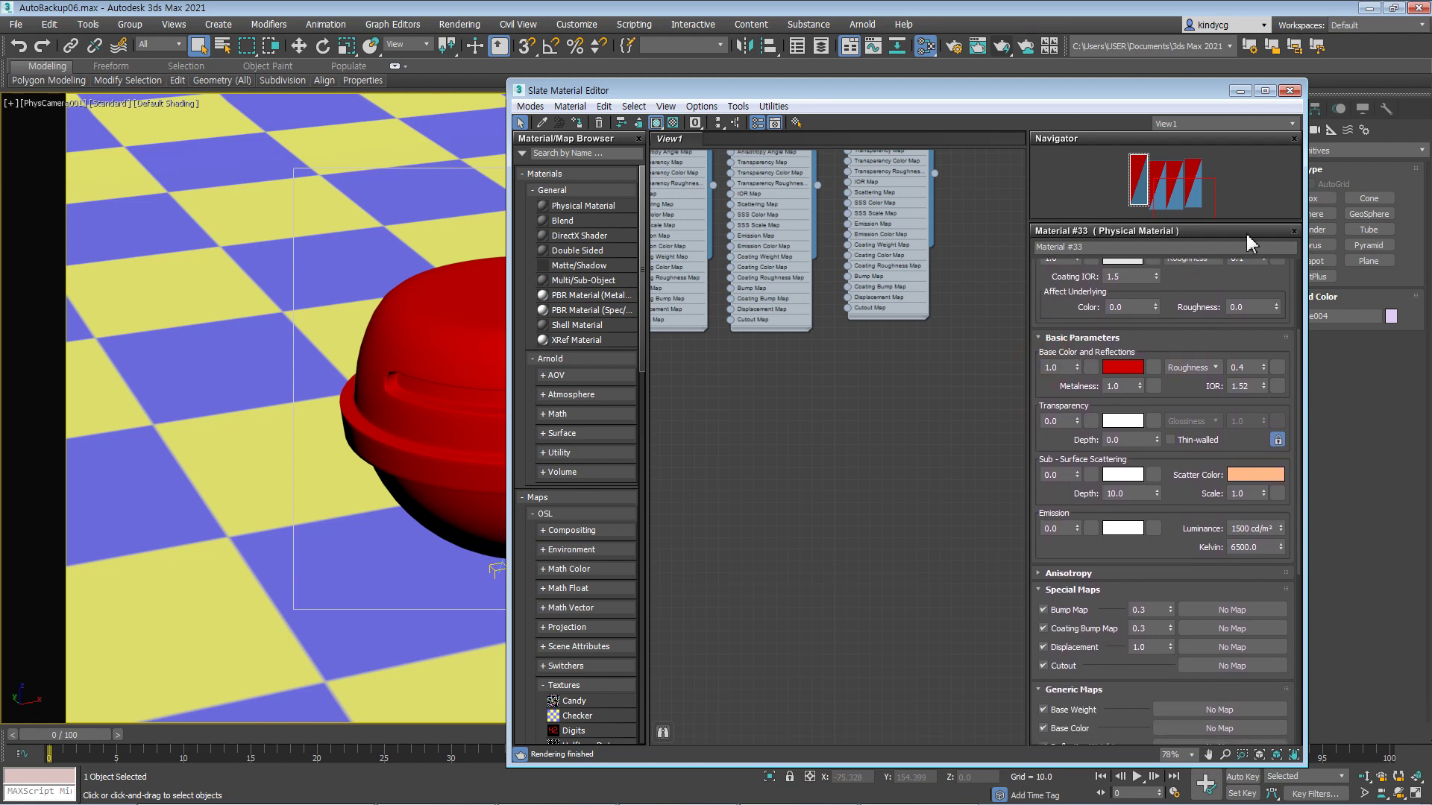
- Close the material editor, review the rendered red car paint ball in the rendered frame, and close the frame
{"action": "left_click", "coordinate": [1289, 91]}
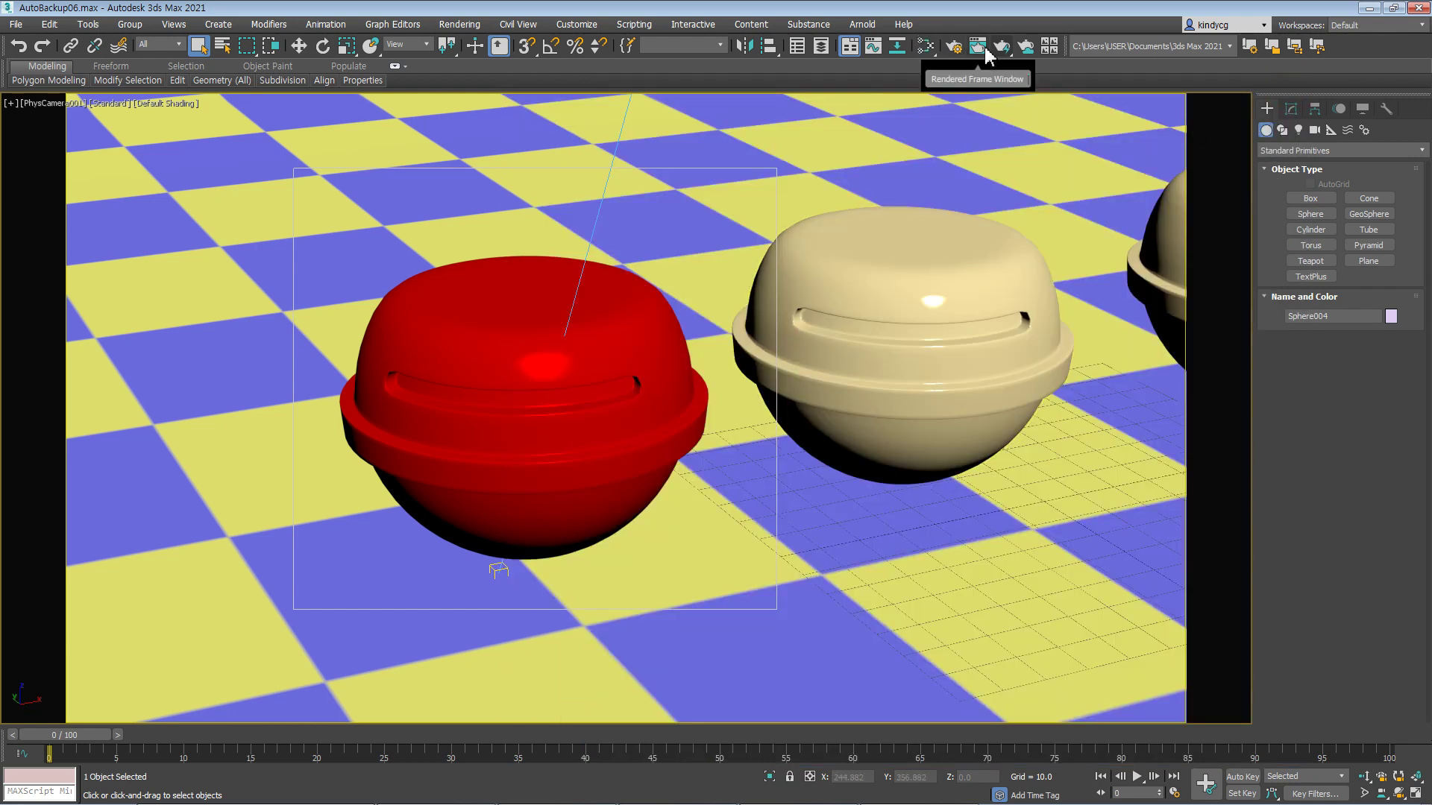
{"action": "left_click", "coordinate": [985, 51]}
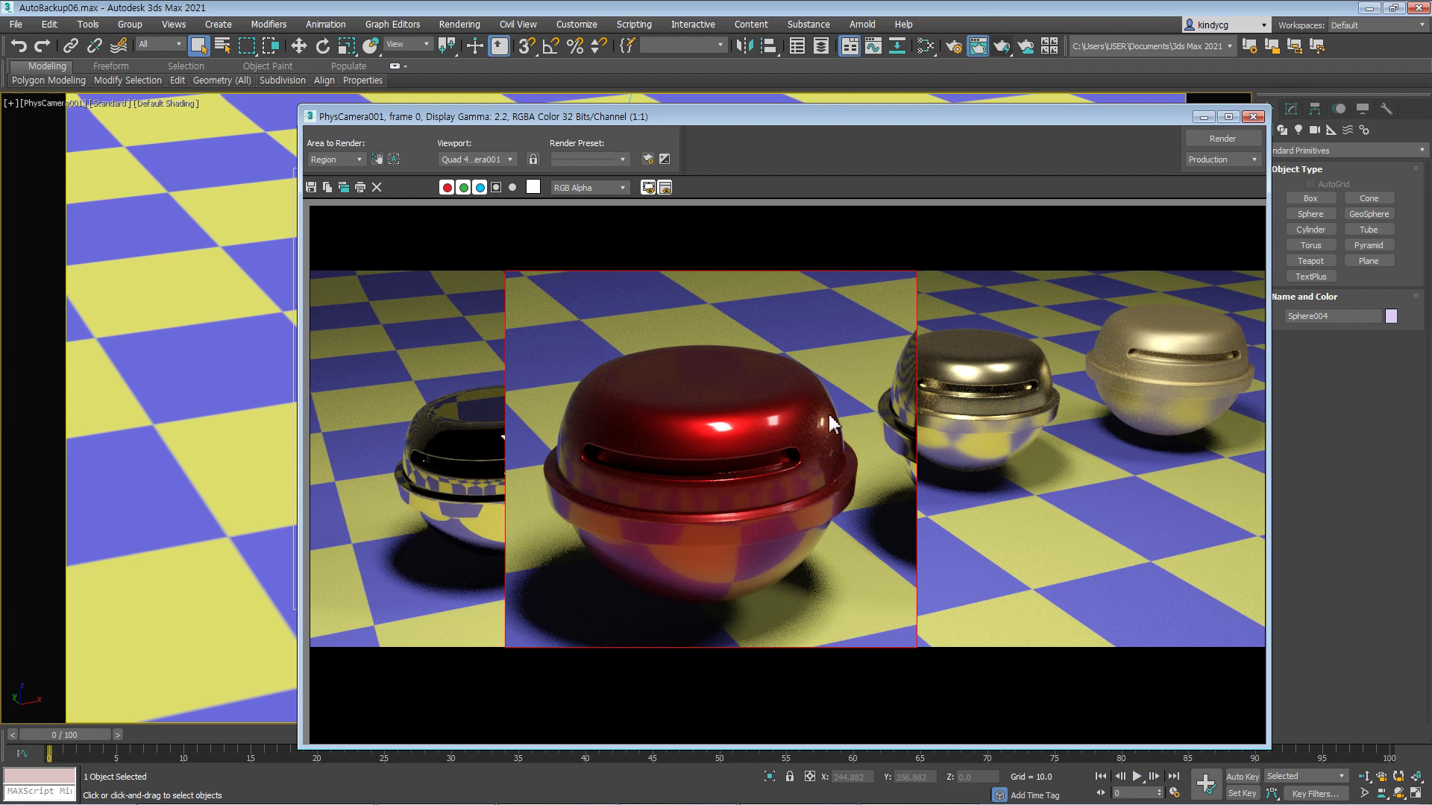
{"action": "left_click", "coordinate": [1254, 117]}
- Select the gold ball Sphere003, pan the camera view to bring it into the render region, and render it
{"action": "left_click", "coordinate": [902, 273]}
{"action": "middle_click_drag", "start_coordinate": [975, 368], "coordinate": [683, 407]}
{"action": "left_click", "coordinate": [701, 328]}
{"action": "middle_click_drag", "start_coordinate": [809, 339], "coordinate": [615, 349]}
{"action": "key", "text": "shift+q"}
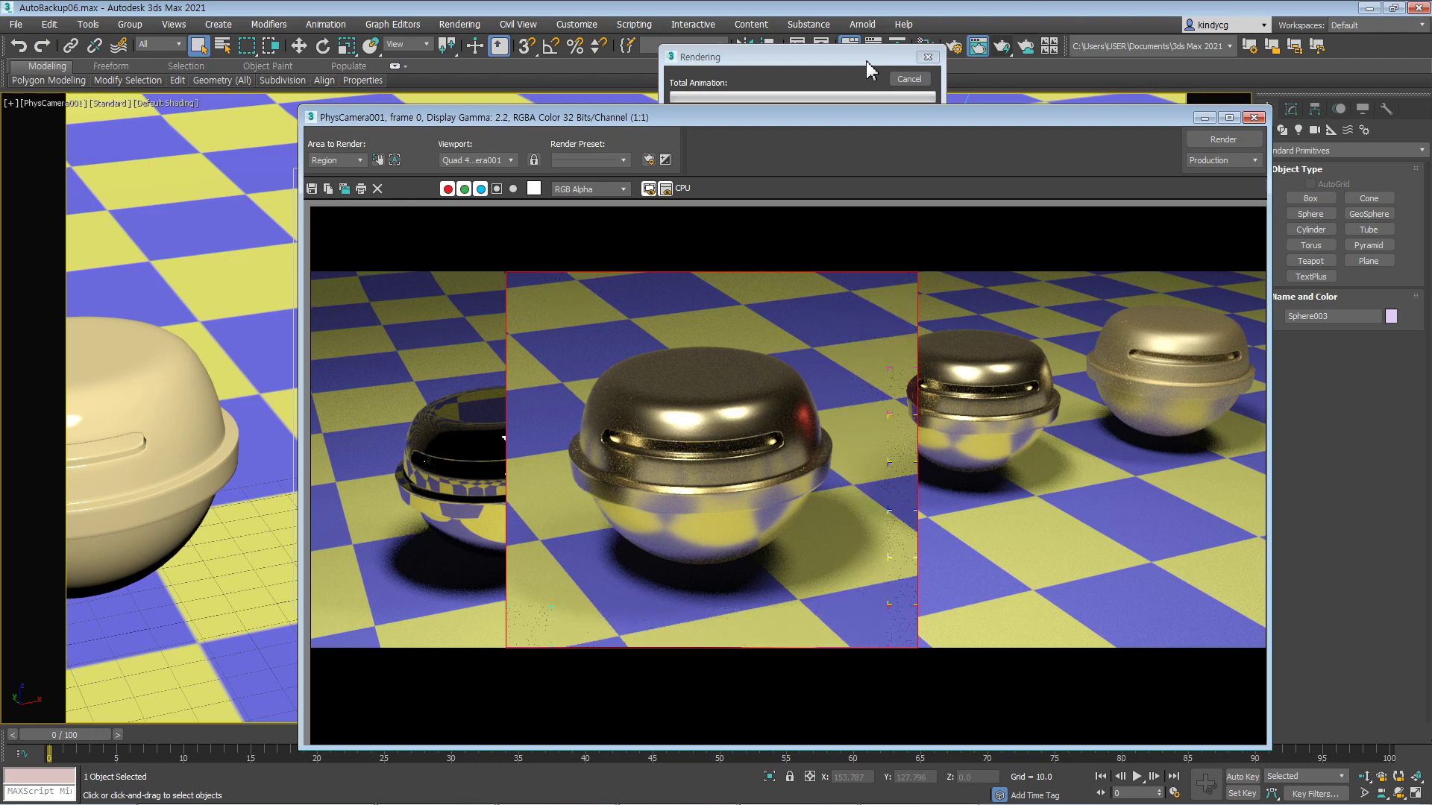
- Open Material #35 in the material editor, expand its Coating Parameters and set the clearcoat weight to 1
{"action": "key", "text": "m"}
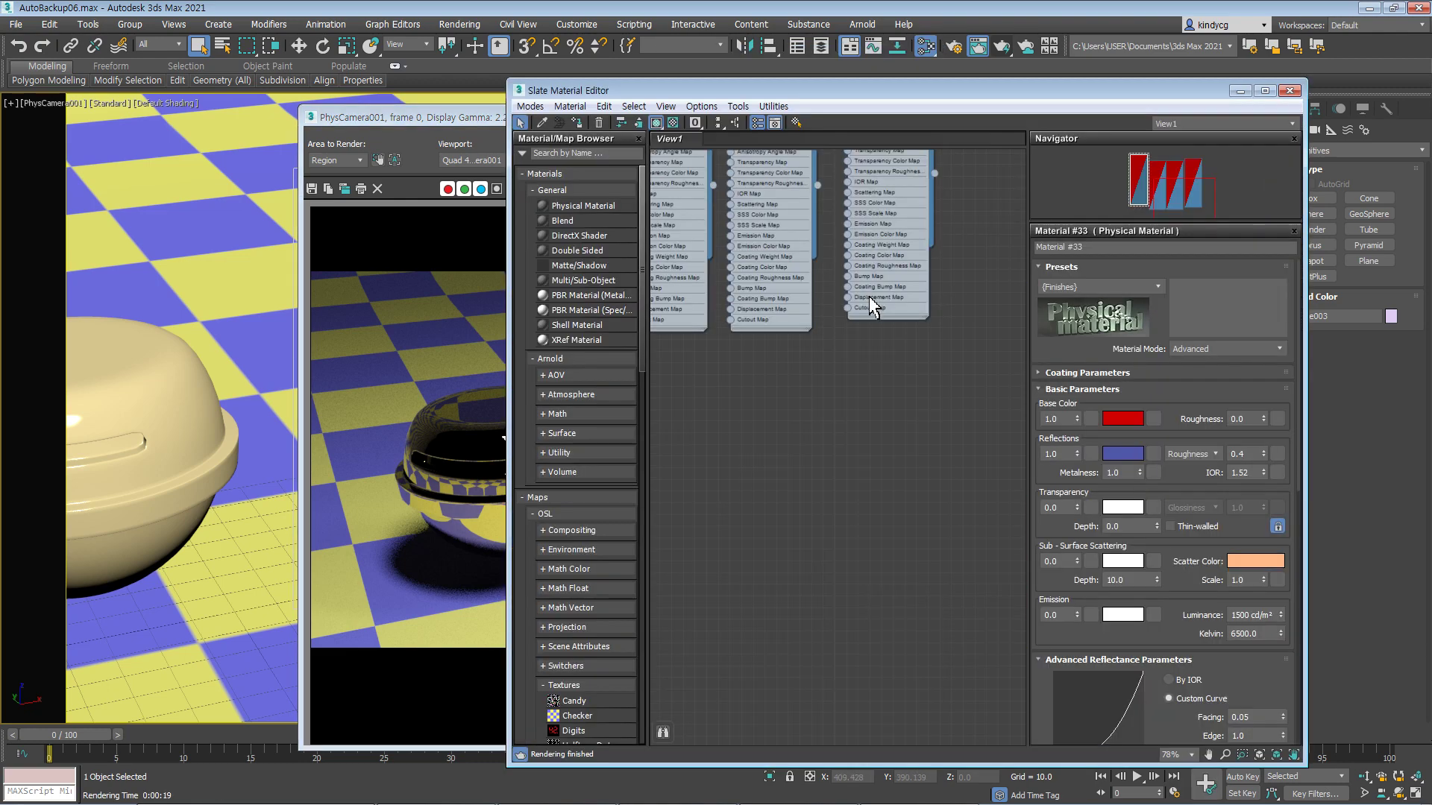
{"action": "middle_click_drag", "start_coordinate": [874, 402], "coordinate": [883, 537]}
{"action": "middle_click_drag", "start_coordinate": [807, 318], "coordinate": [833, 432]}
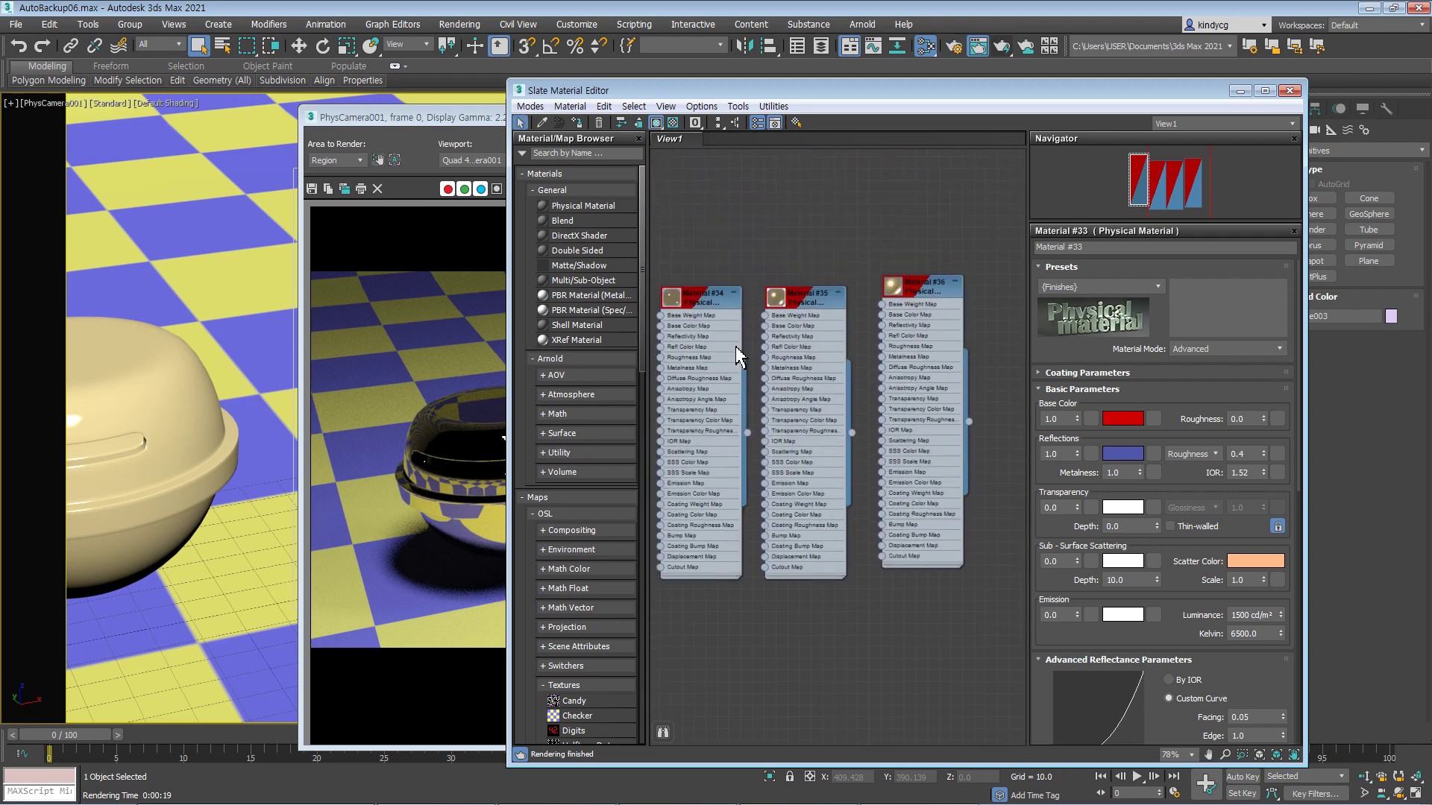
{"action": "middle_click_drag", "start_coordinate": [726, 347], "coordinate": [757, 346]}
{"action": "left_click", "coordinate": [847, 292]}
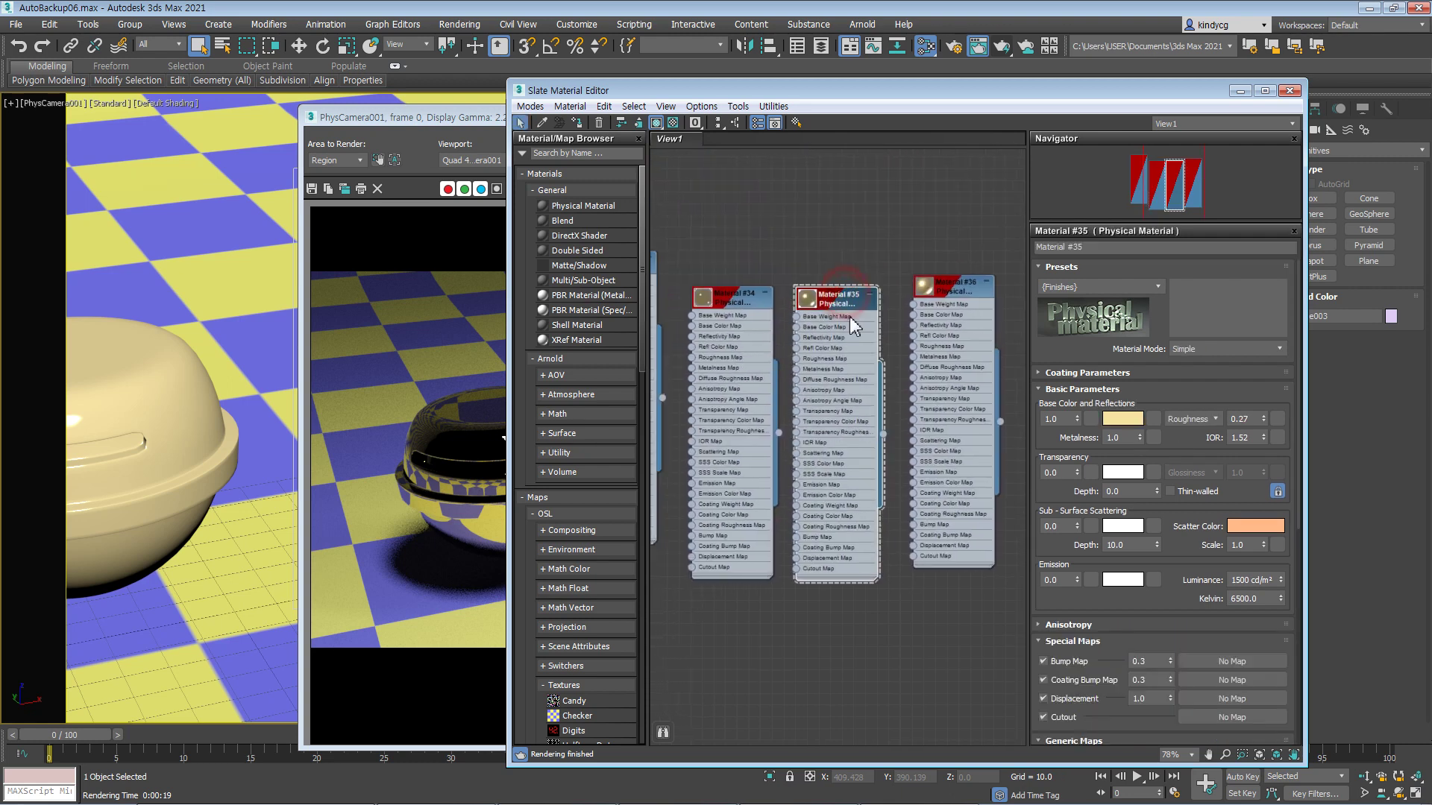
{"action": "left_click", "coordinate": [1055, 373]}
{"action": "double_click", "coordinate": [1053, 402]}
{"action": "type", "text": "1"}
{"action": "key", "text": "Return"}
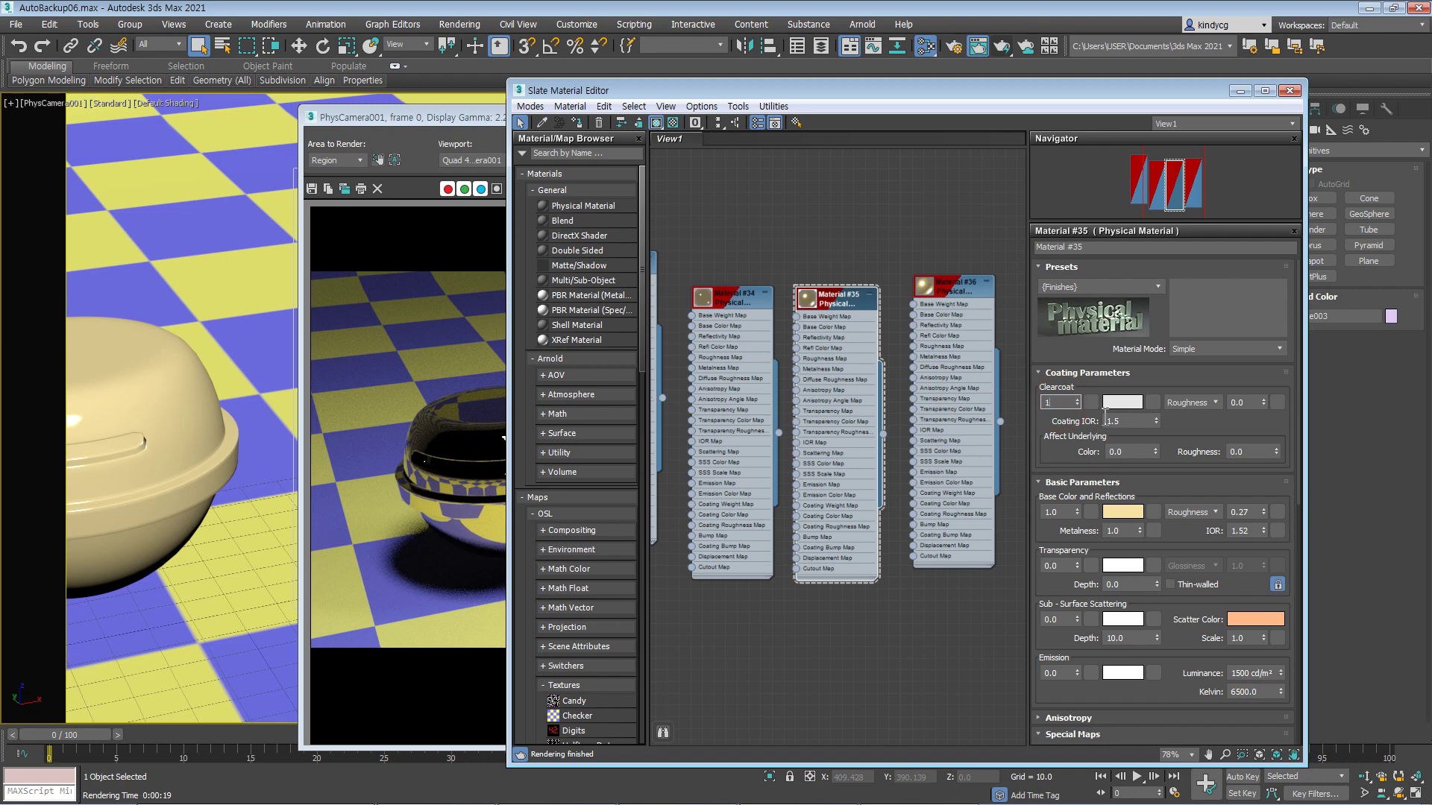
- Set Material #35's clearcoat roughness to 0.1
{"action": "scroll", "coordinate": [1091, 432], "scroll_direction": "down", "scroll_amount": 2}
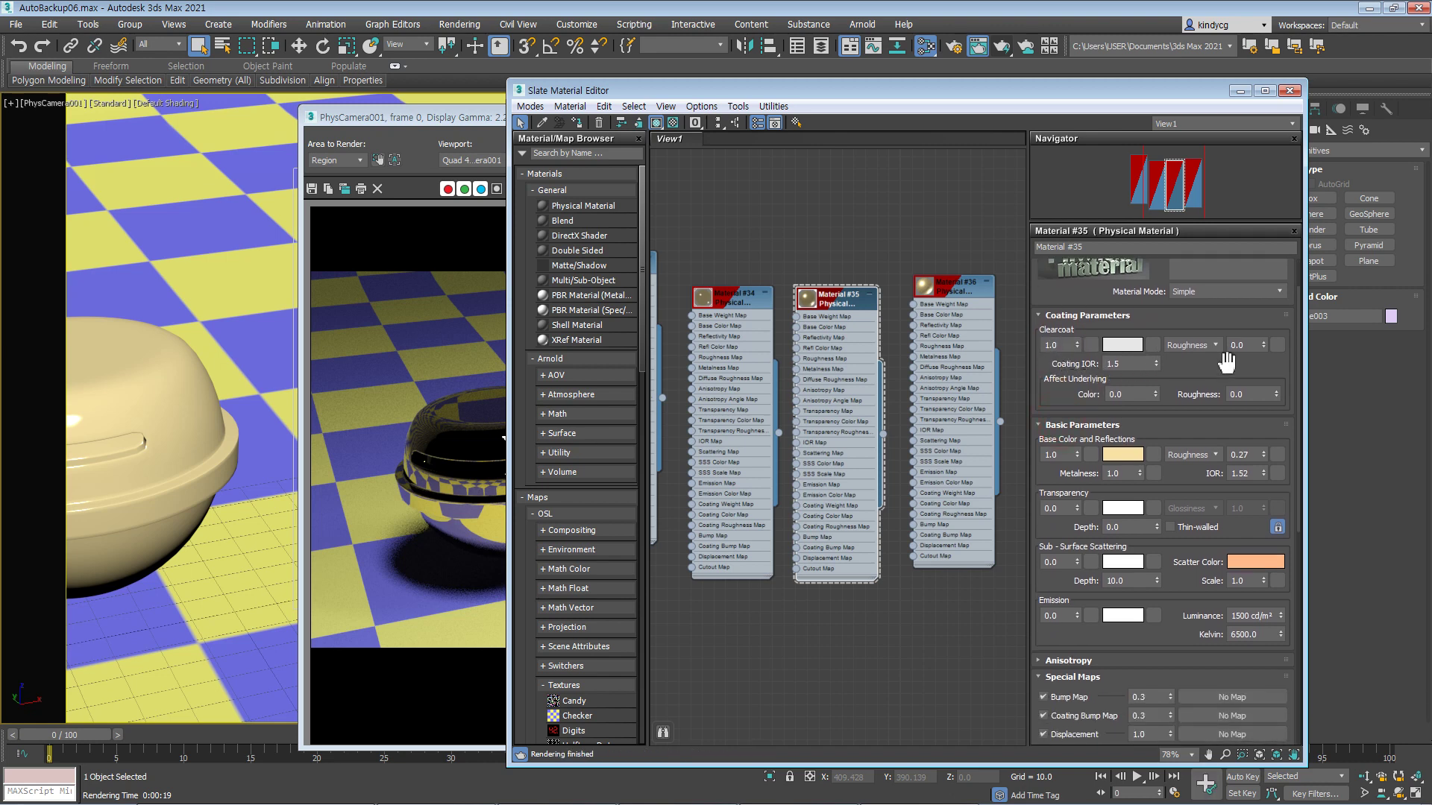
{"action": "double_click", "coordinate": [1250, 344]}
{"action": "type", "text": "0.1"}
{"action": "key", "text": "Return"}
{"action": "scroll", "coordinate": [1059, 380], "scroll_direction": "down", "scroll_amount": 2}
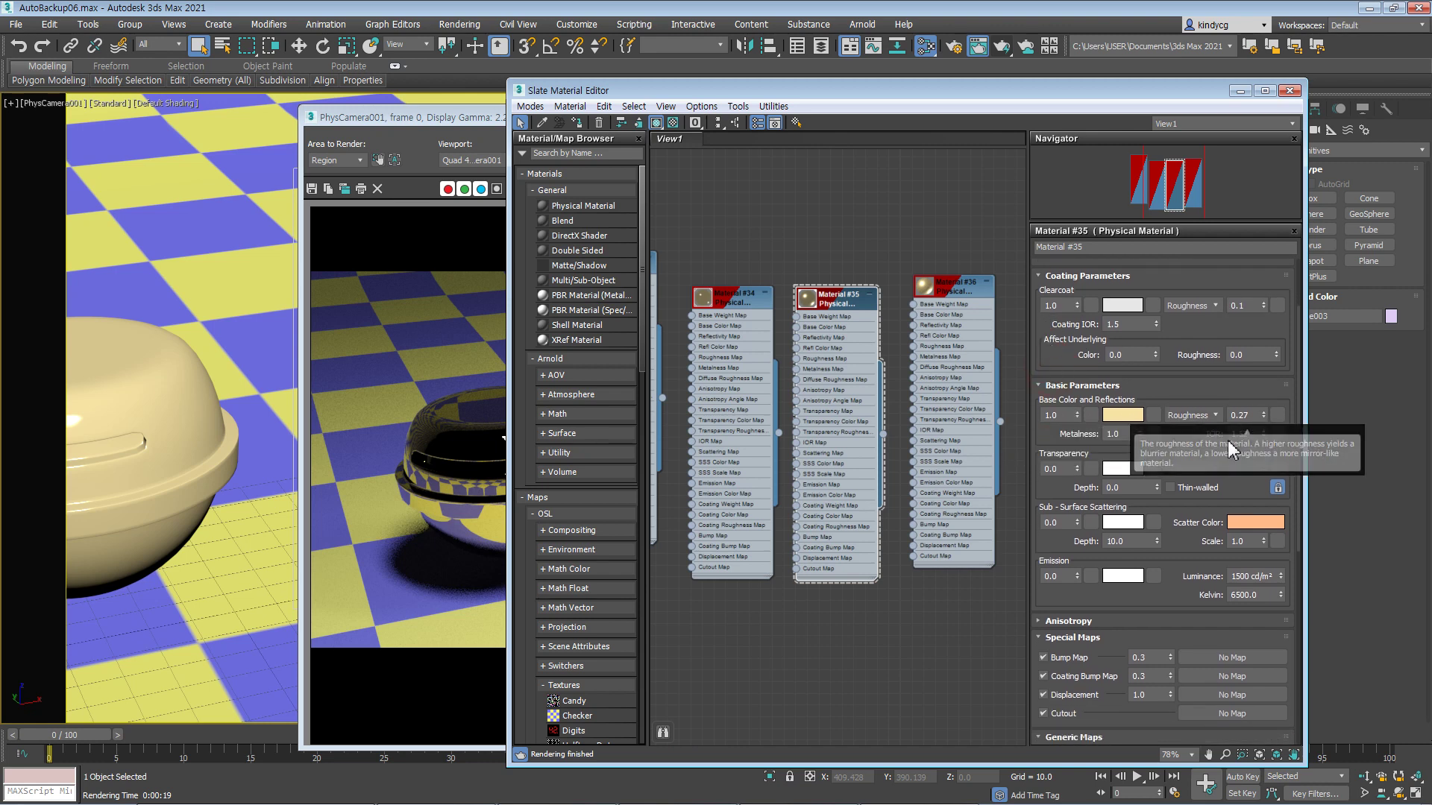
{"action": "left_click_drag", "start_coordinate": [1060, 439], "coordinate": [1098, 431]}
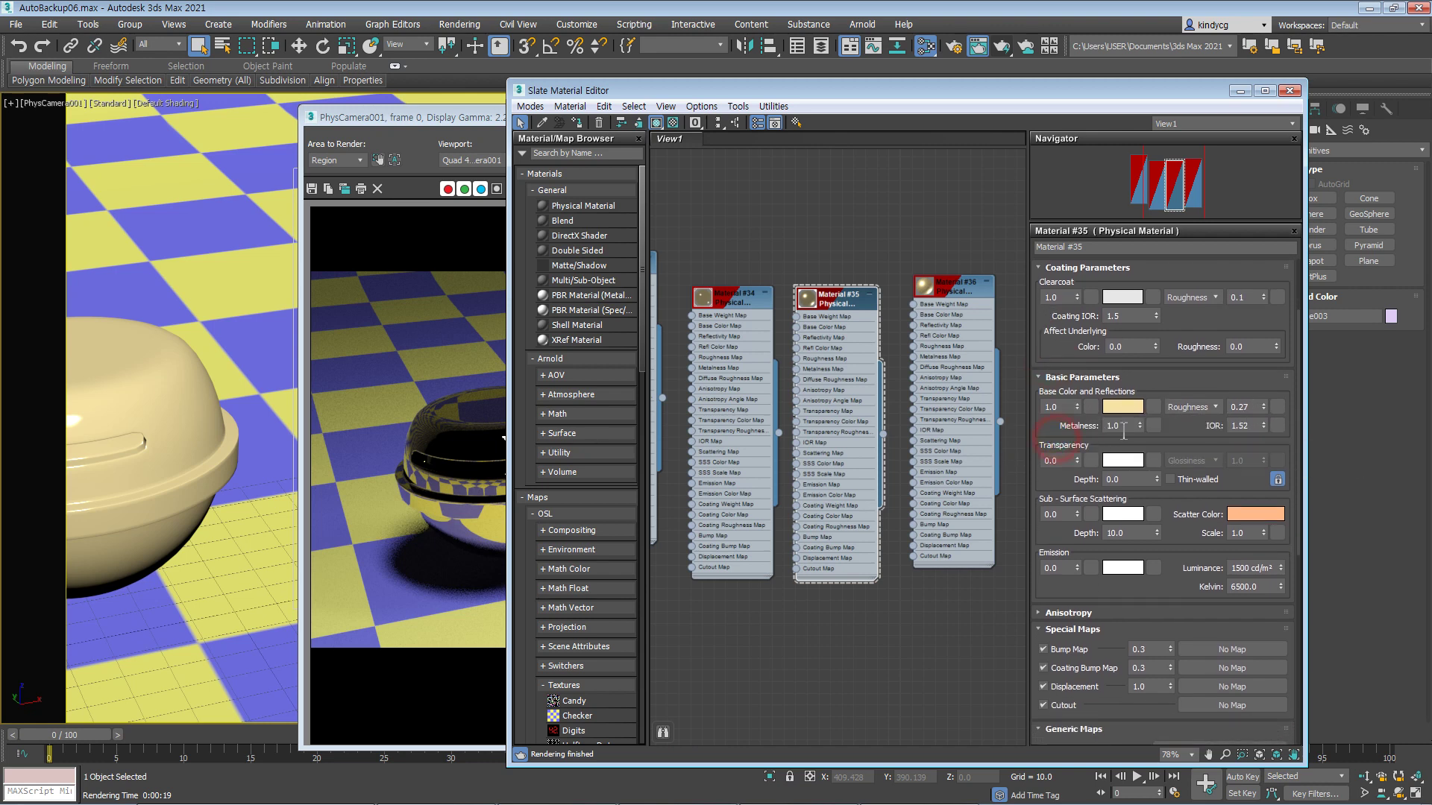
- Render the region with the clearcoated gold ball, inspect its reflections up close, and close the rendered frame
{"action": "key", "text": "shift+q"}
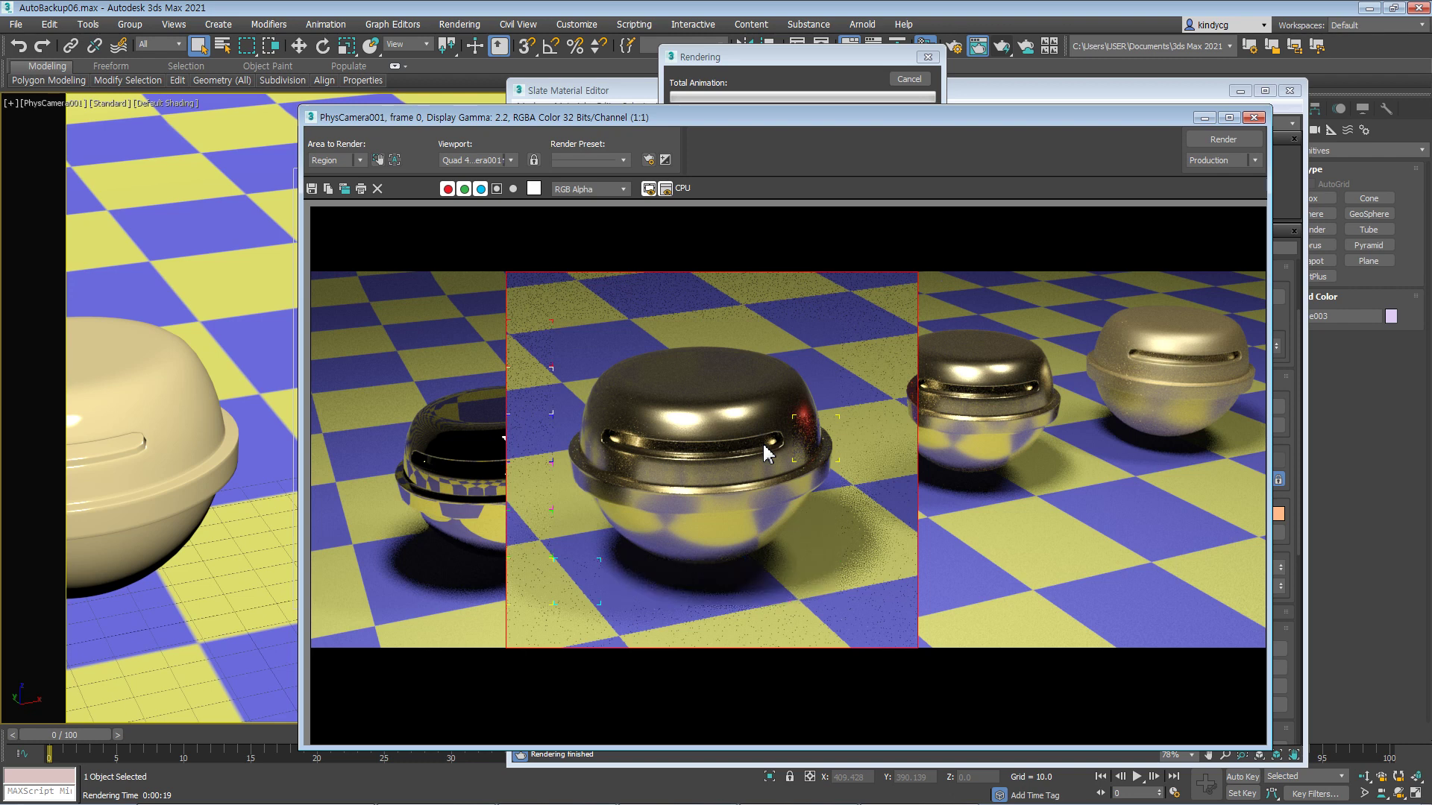
{"action": "scroll", "coordinate": [808, 411], "scroll_direction": "up", "scroll_amount": 1}
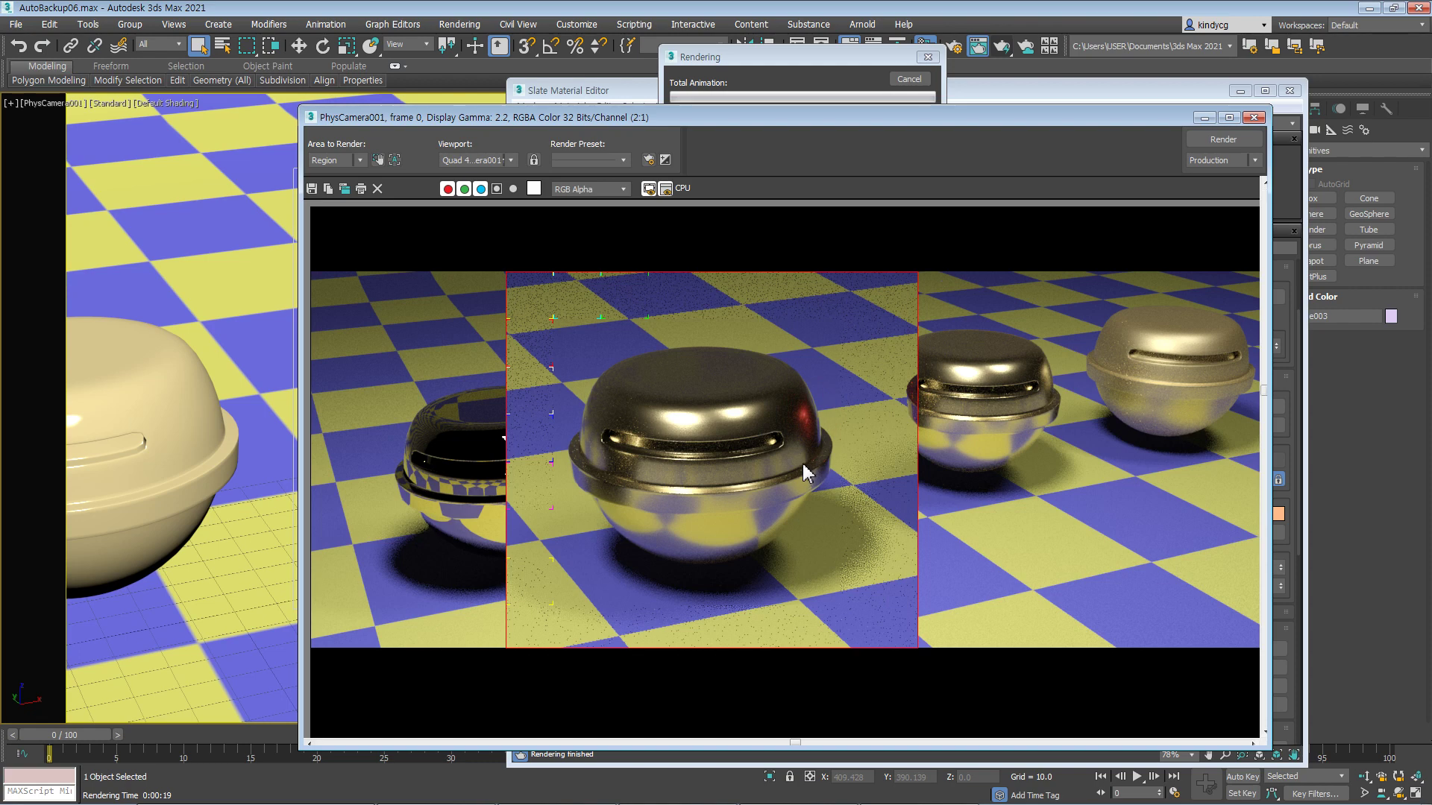
{"action": "scroll", "coordinate": [802, 466], "scroll_direction": "up", "scroll_amount": 1}
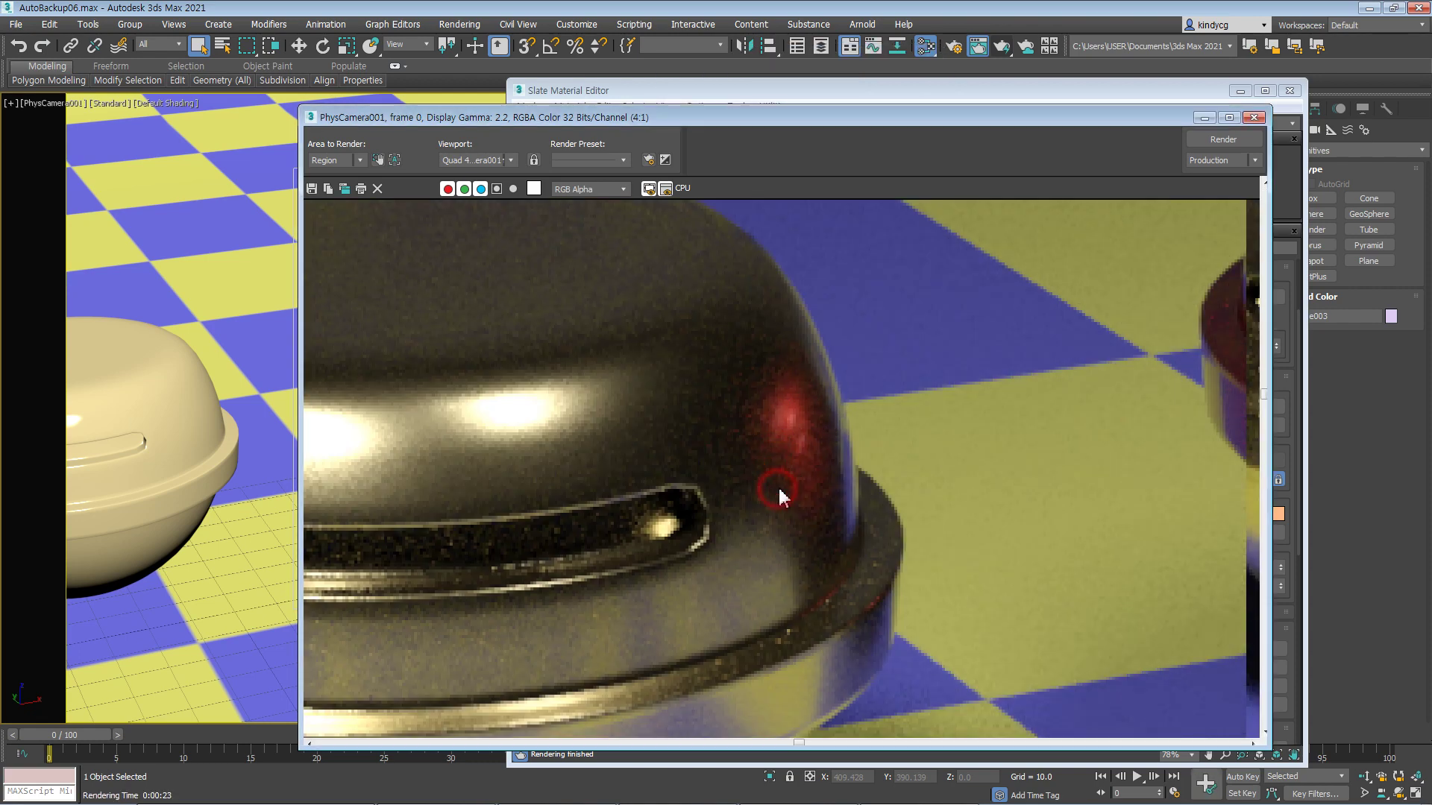
{"action": "scroll", "coordinate": [779, 486], "scroll_direction": "down", "scroll_amount": 2}
{"action": "scroll", "coordinate": [775, 479], "scroll_direction": "up", "scroll_amount": 2}
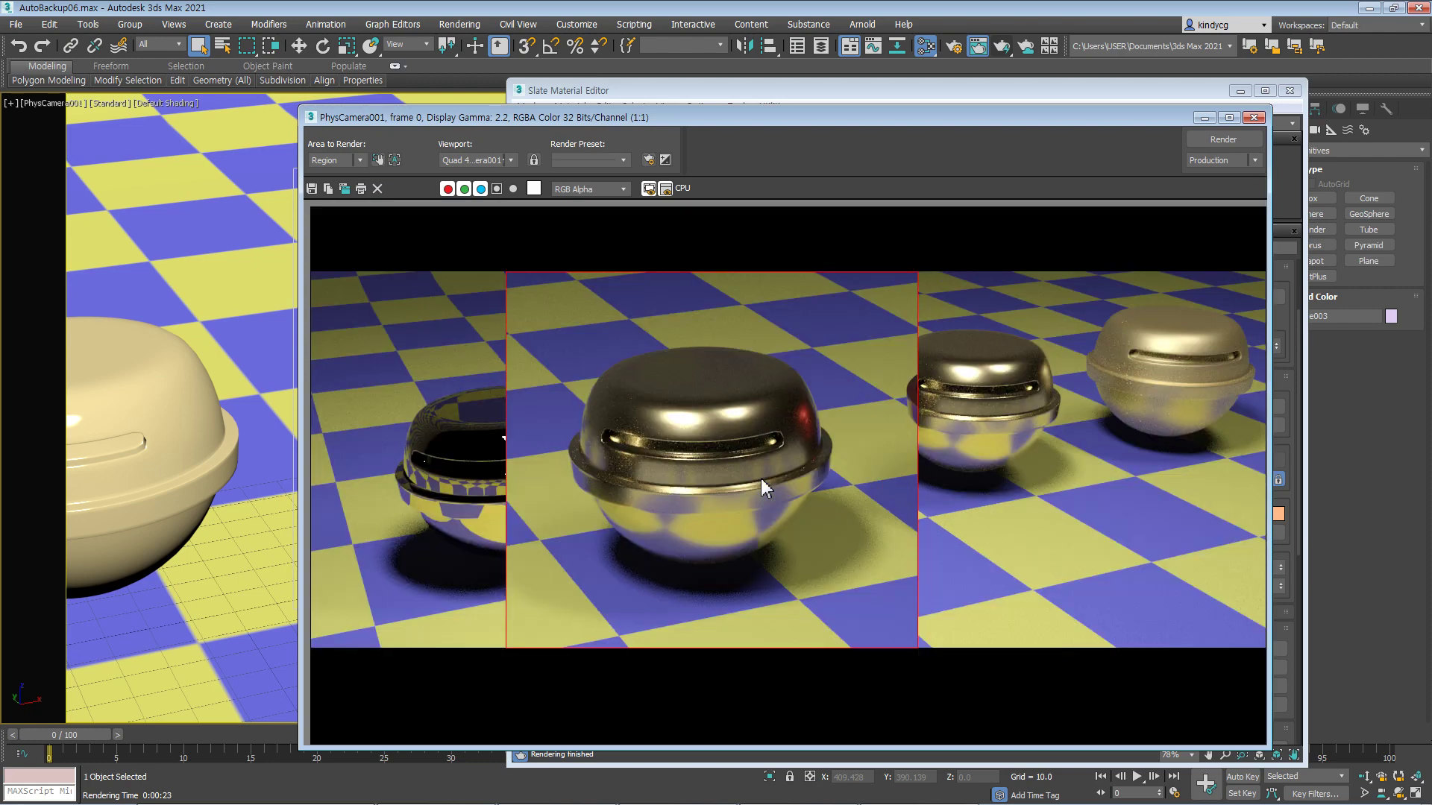
{"action": "left_click", "coordinate": [1253, 117]}
- Minimize the material editor, select the ball Sphere002 and move it about 9 units along the X axis
{"action": "left_click", "coordinate": [1240, 90]}
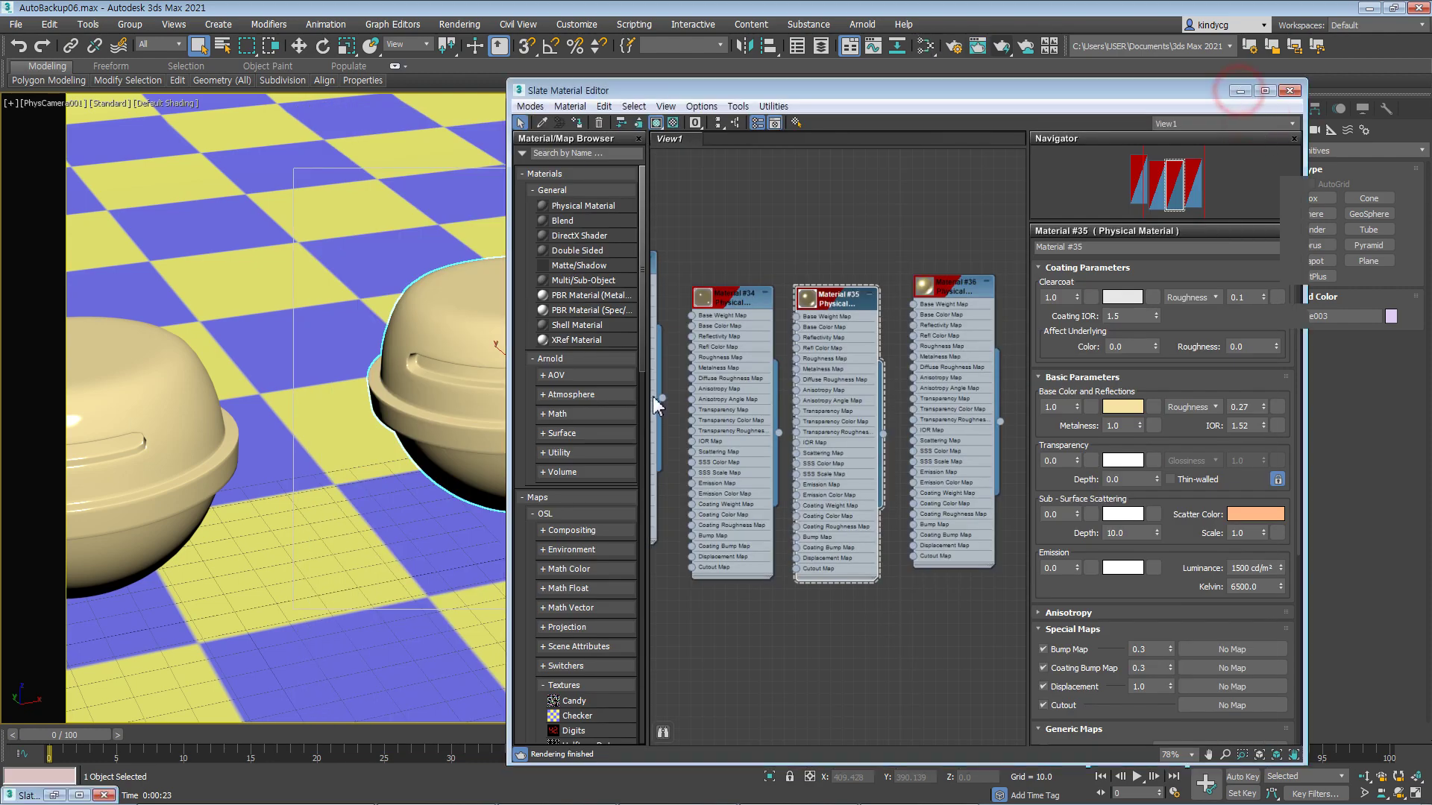
{"action": "middle_click_drag", "start_coordinate": [591, 434], "coordinate": [751, 469]}
{"action": "left_click", "coordinate": [595, 452]}
{"action": "key", "text": "w"}
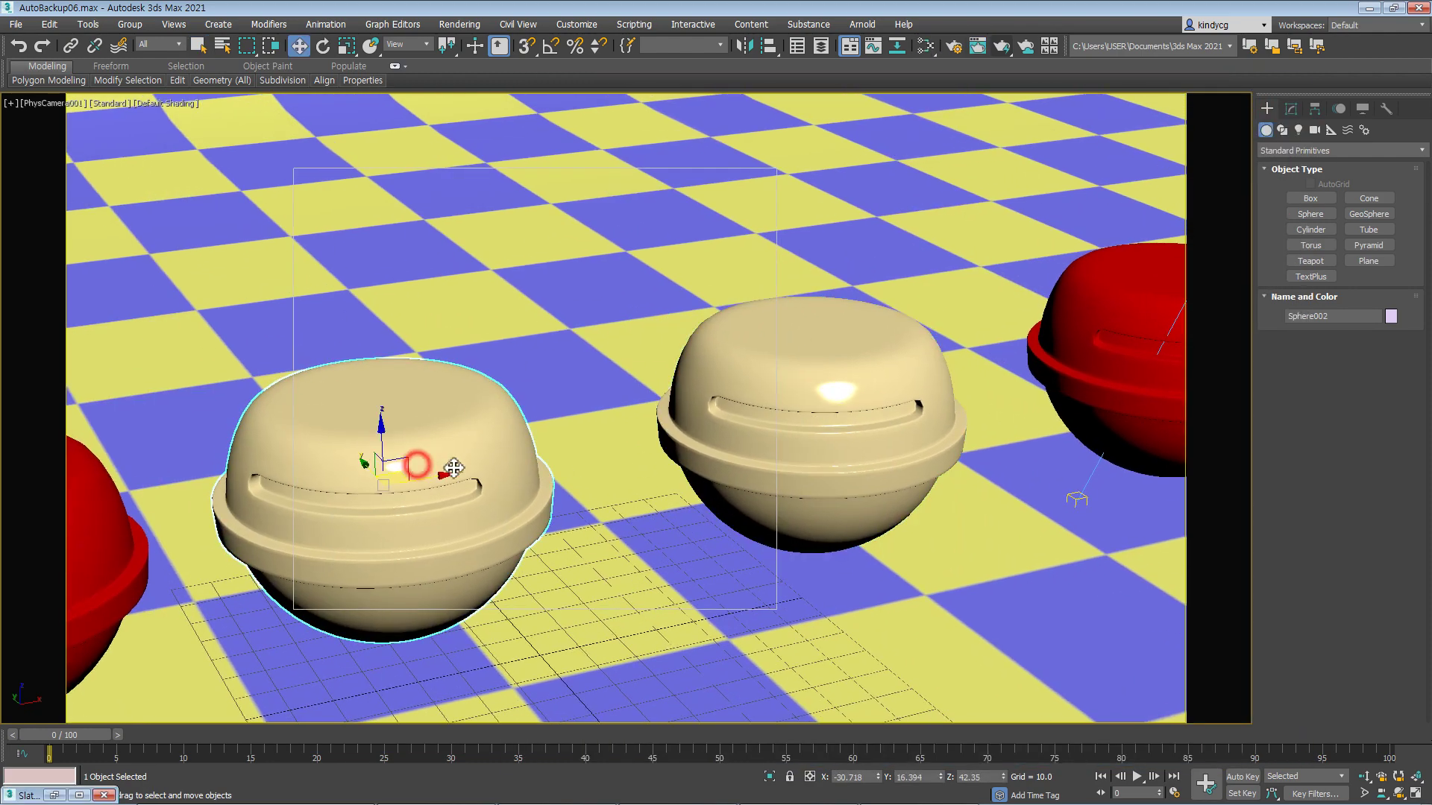
{"action": "left_click_drag", "start_coordinate": [496, 444], "coordinate": [540, 438]}
{"action": "middle_click_drag", "start_coordinate": [668, 458], "coordinate": [617, 432]}
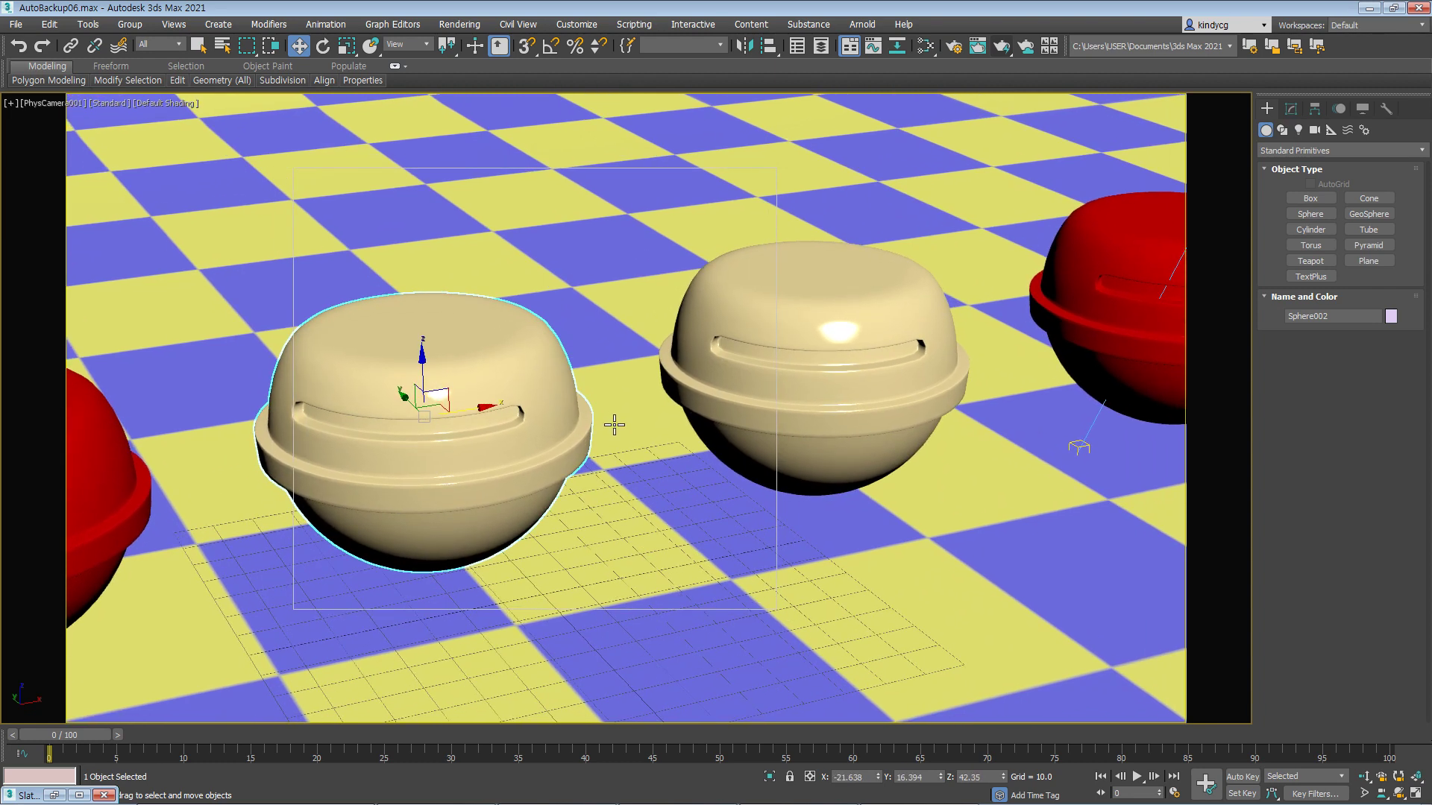
- Reopen the material editor, move the Material #35 node slightly above its neighbours and open its list of presets
{"action": "key", "text": "m"}
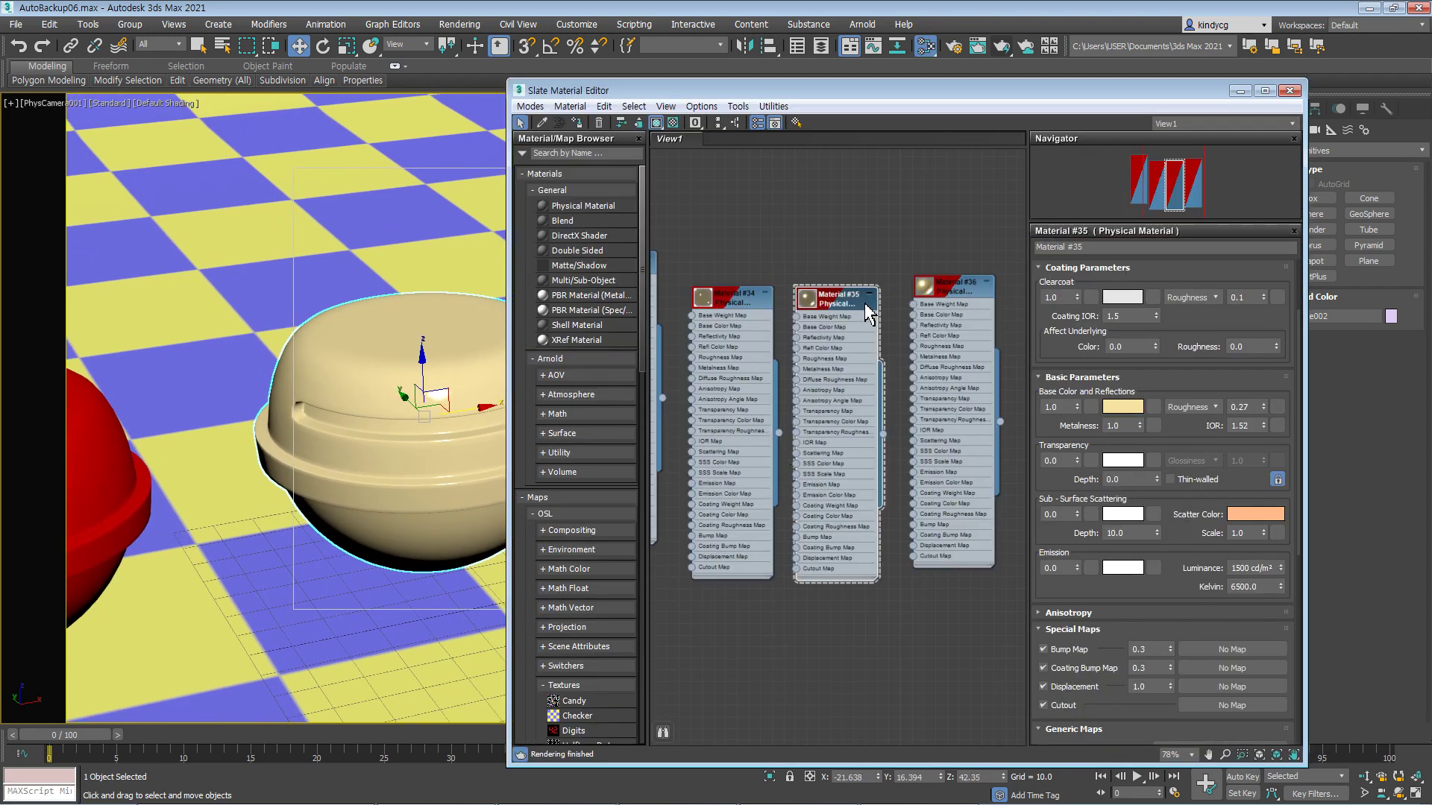
{"action": "left_click_drag", "start_coordinate": [864, 313], "coordinate": [854, 267]}
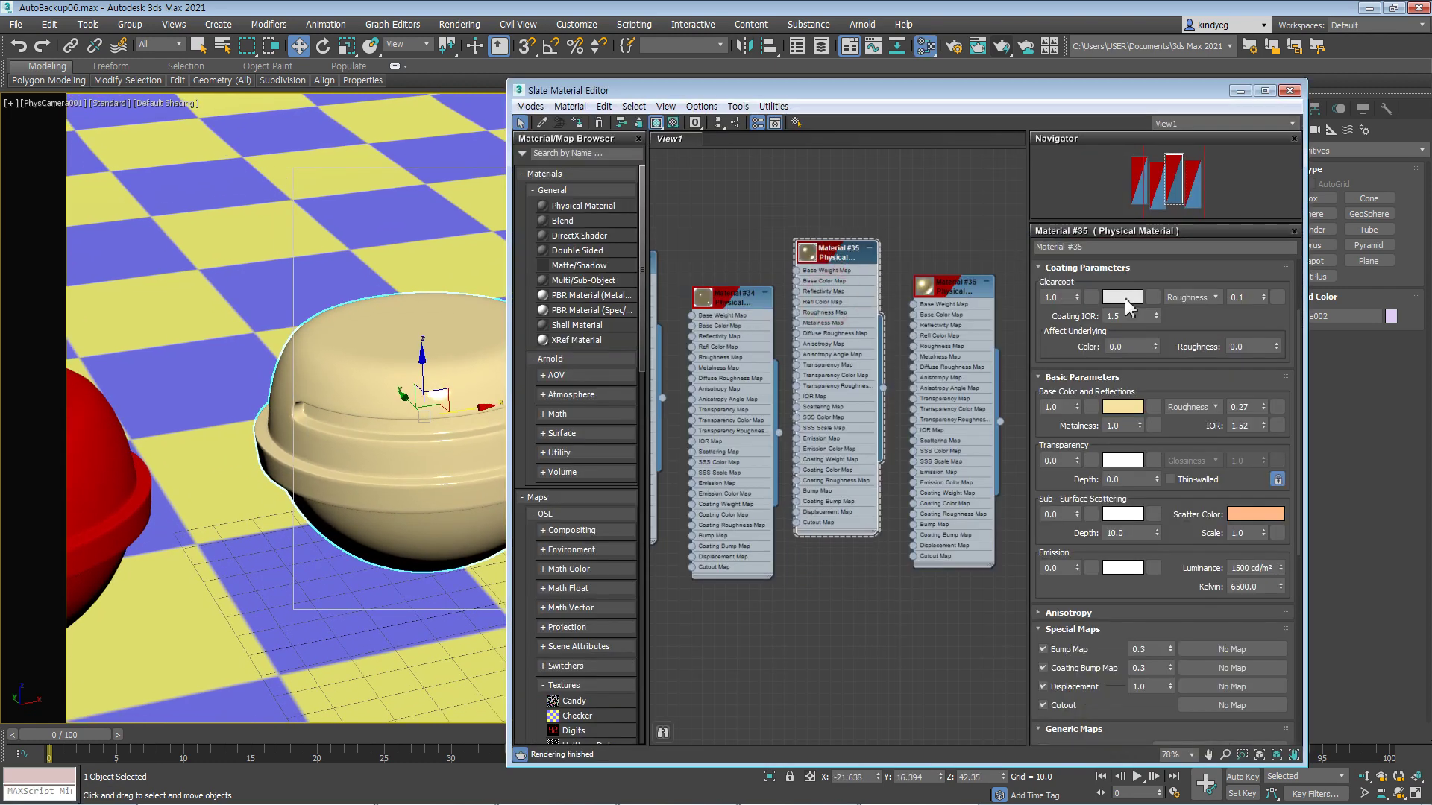
{"action": "scroll", "coordinate": [1052, 328], "scroll_direction": "up", "scroll_amount": 3}
{"action": "left_click", "coordinate": [1102, 287]}
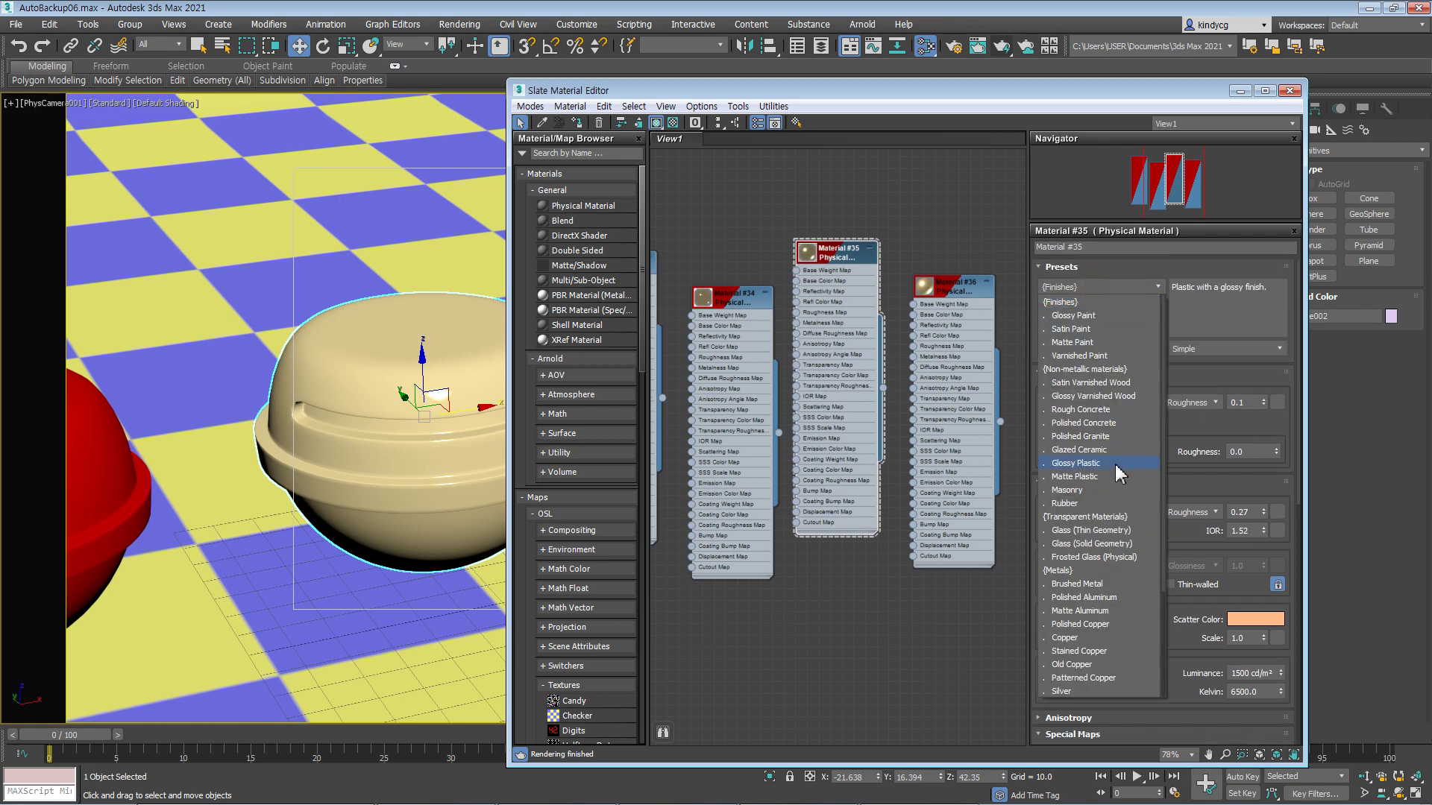
- Apply the Satin Gold preset to Material #35 and move the Material #34 and #35 nodes apart vertically
{"action": "scroll", "coordinate": [1114, 611], "scroll_direction": "down", "scroll_amount": 4}
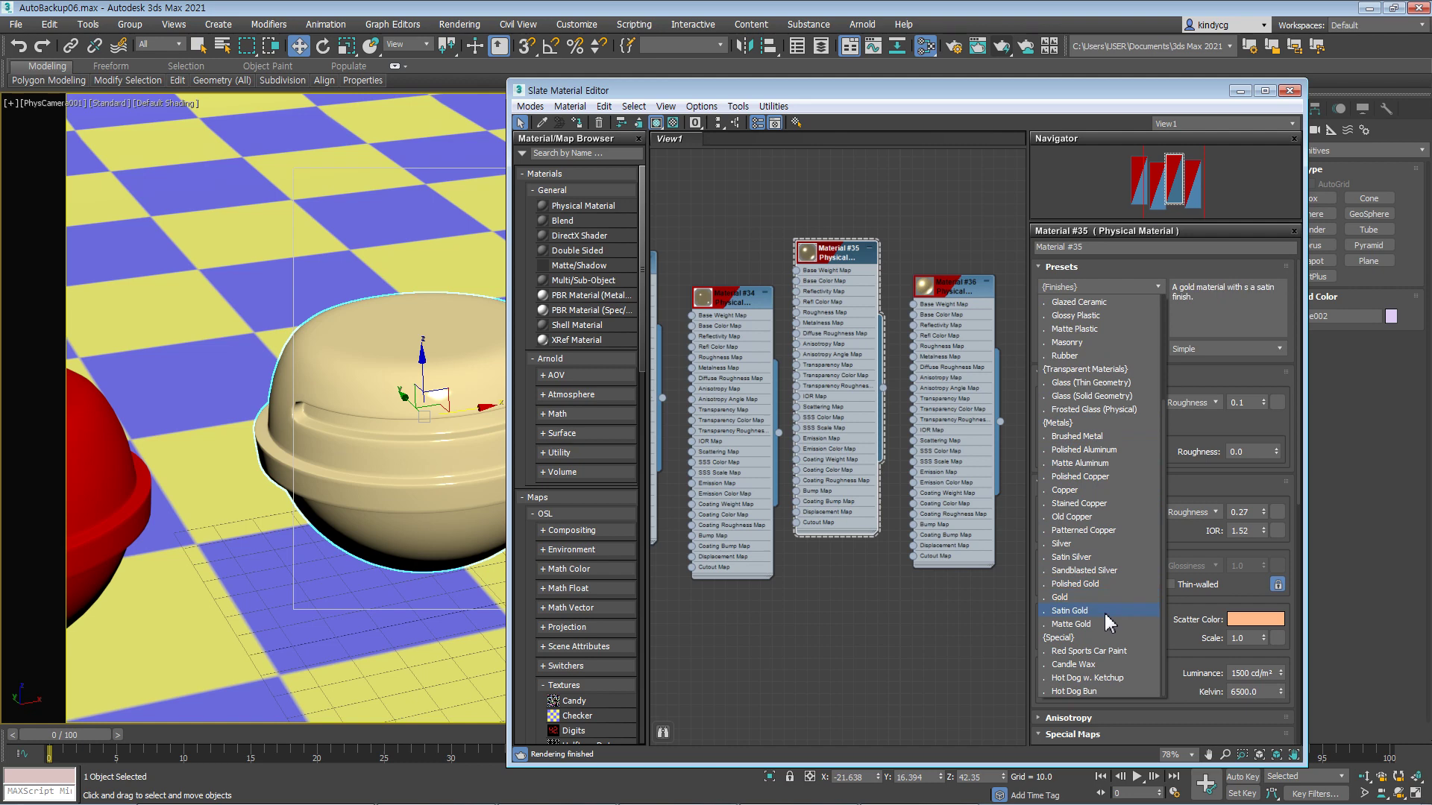
{"action": "left_click", "coordinate": [1106, 613]}
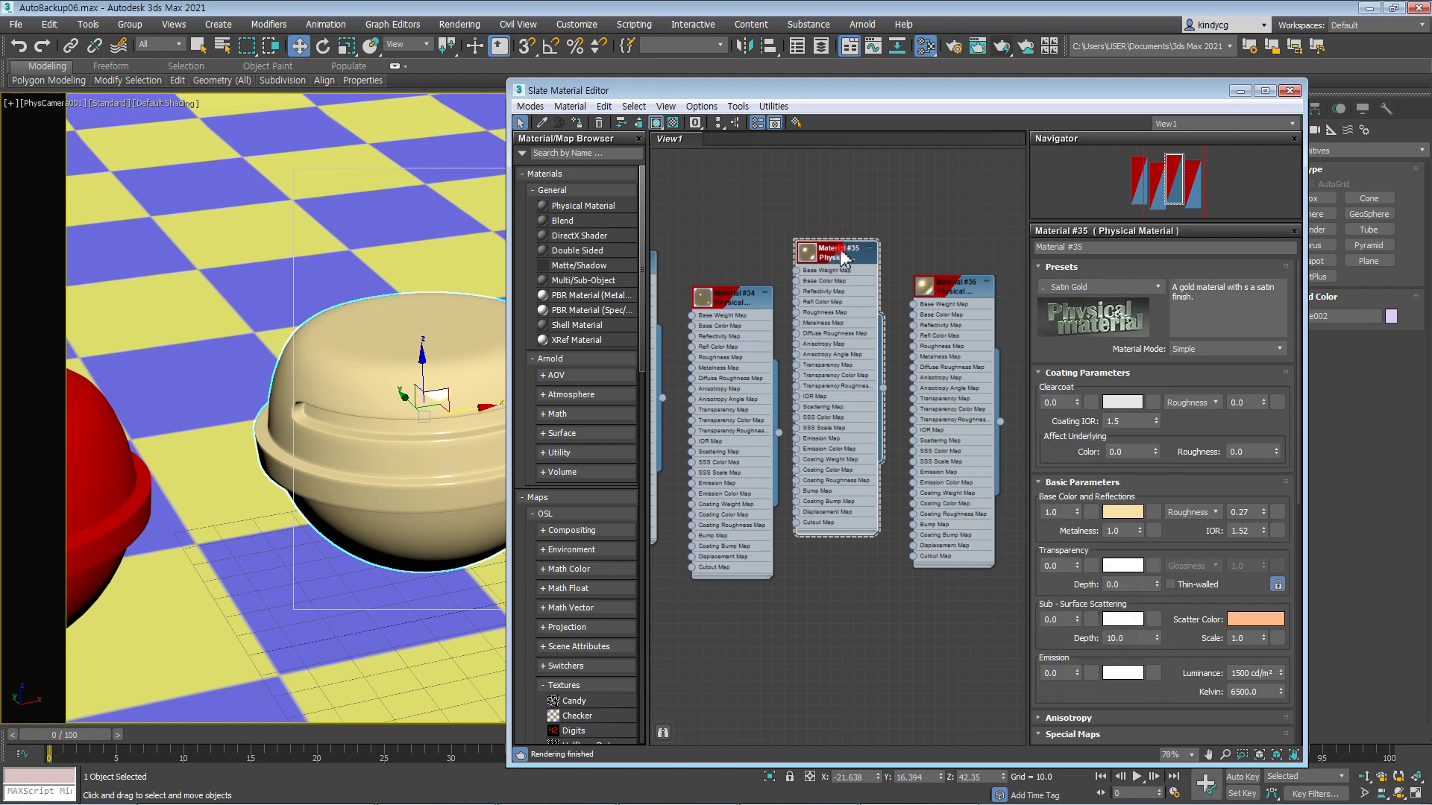
{"action": "left_click_drag", "start_coordinate": [843, 259], "coordinate": [843, 236]}
{"action": "left_click_drag", "start_coordinate": [734, 299], "coordinate": [734, 345]}
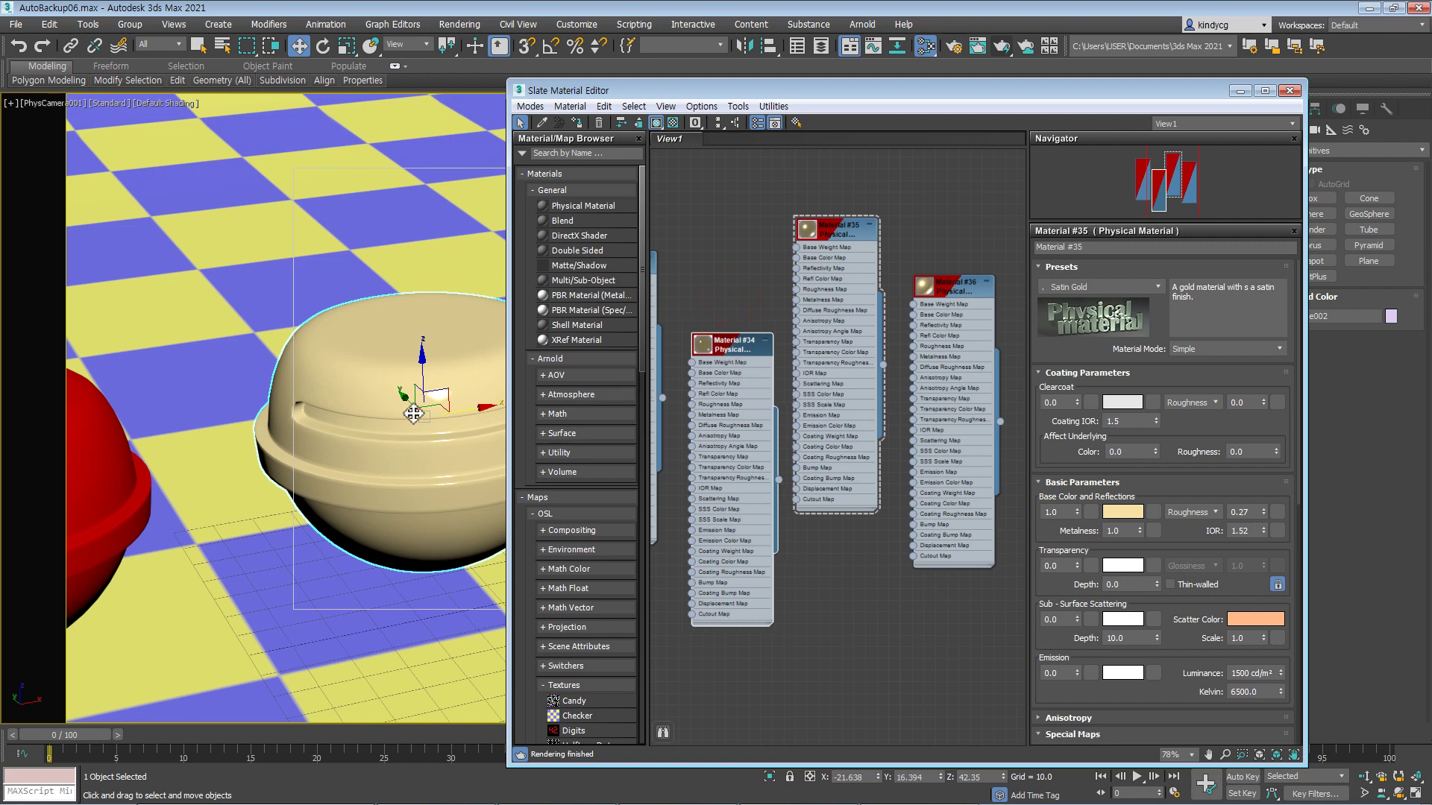
- Compare the preset, coating and base parameters of Material #35 and Material #34
{"action": "left_click", "coordinate": [1102, 288]}
{"action": "left_click", "coordinate": [1103, 291]}
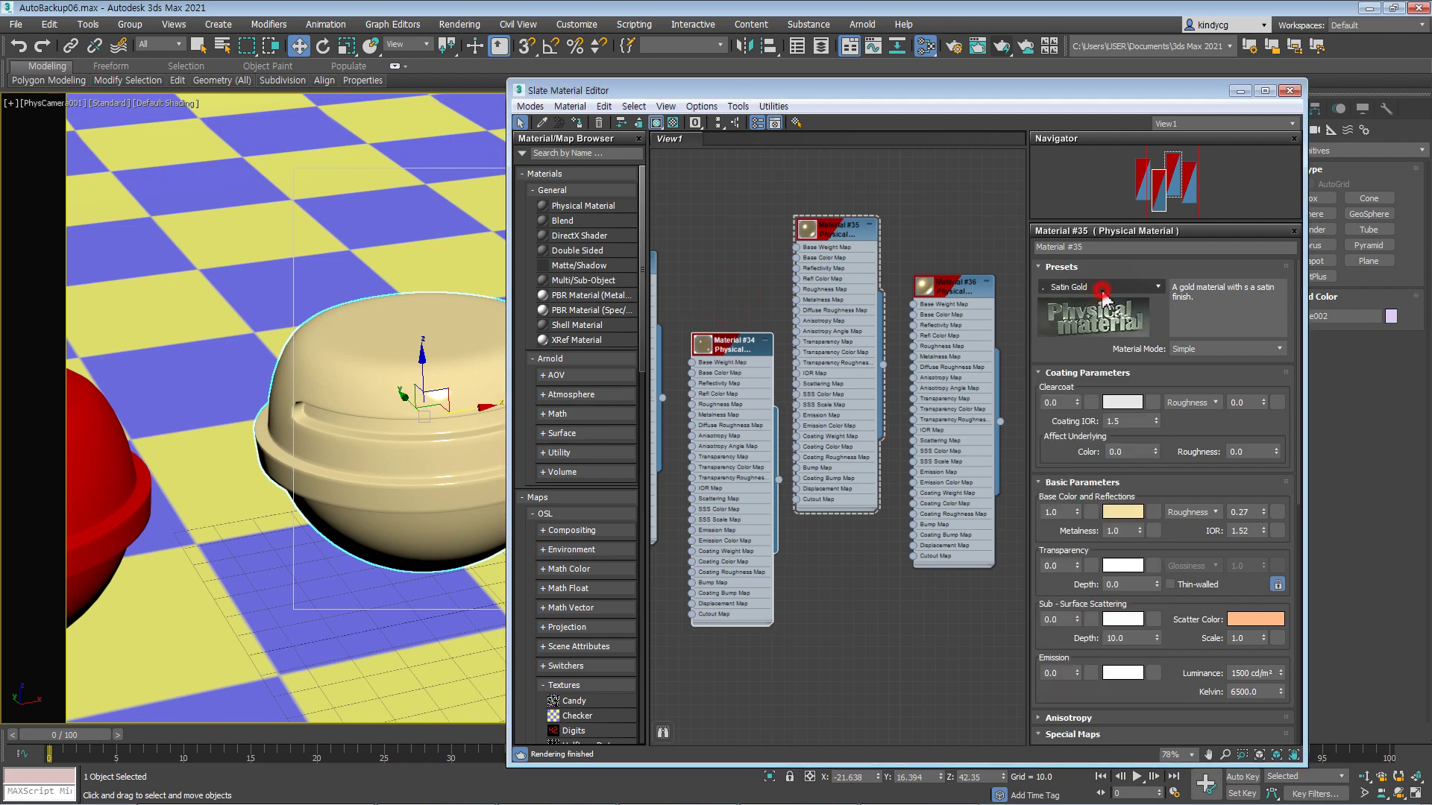
{"action": "double_click", "coordinate": [834, 225]}
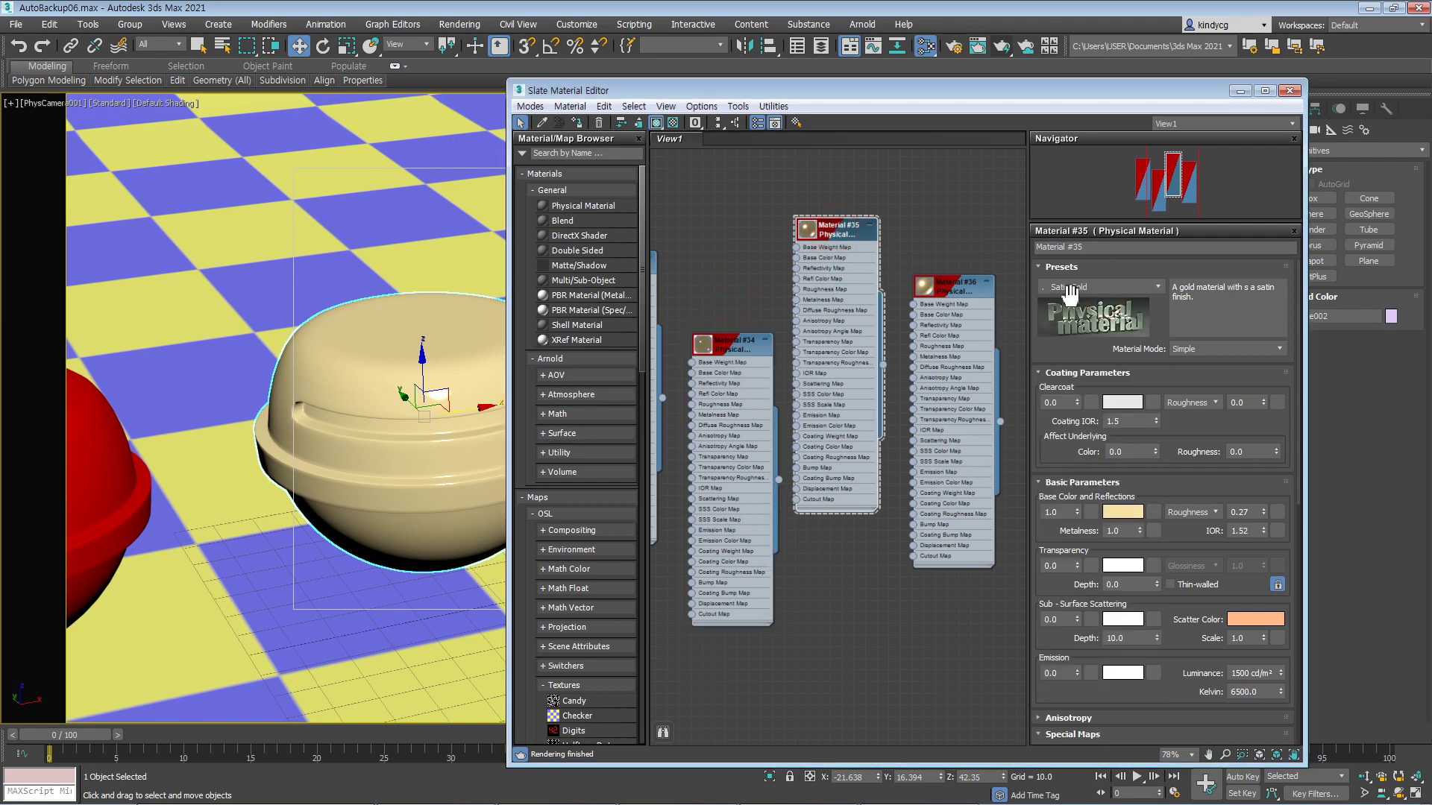
{"action": "double_click", "coordinate": [742, 381]}
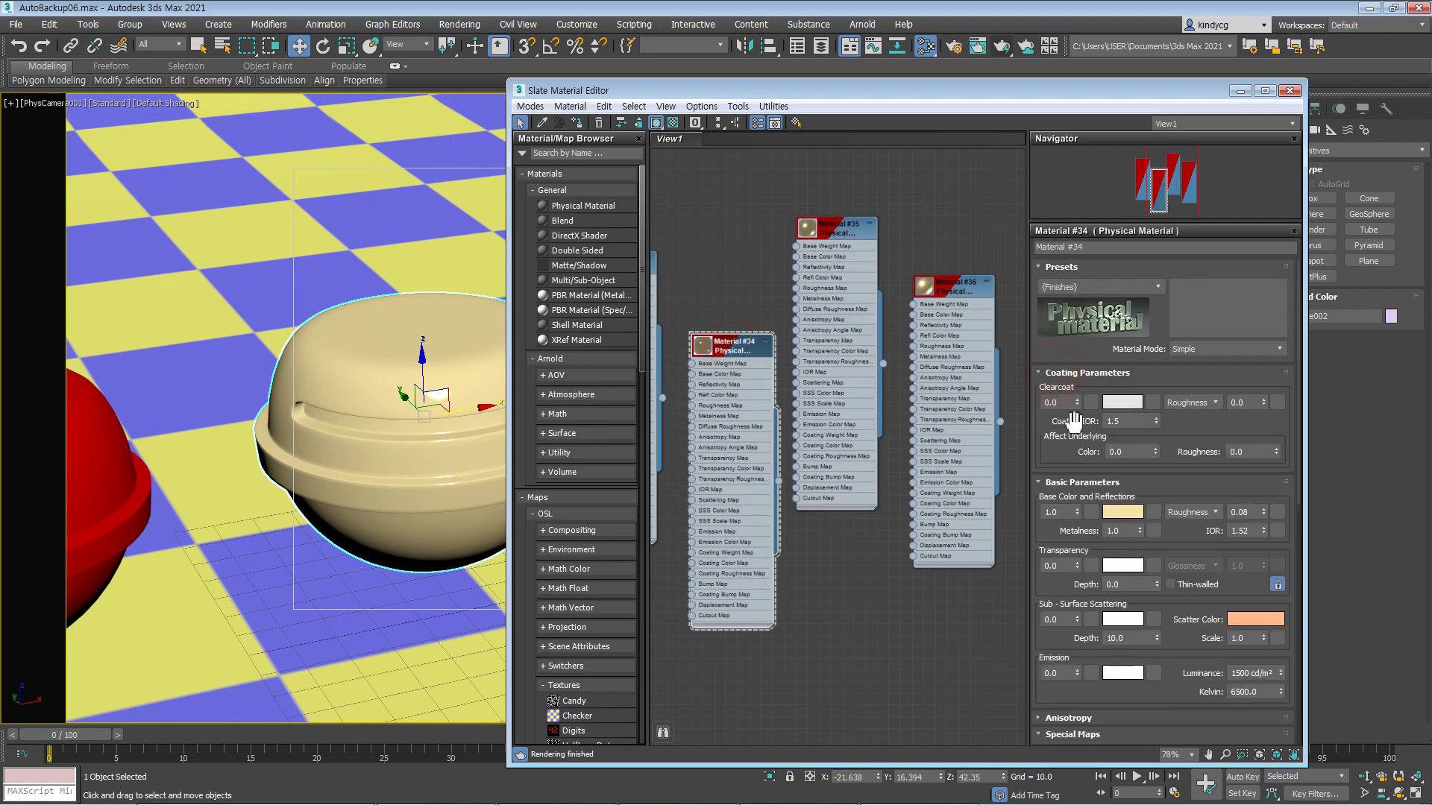
{"action": "double_click", "coordinate": [839, 227]}
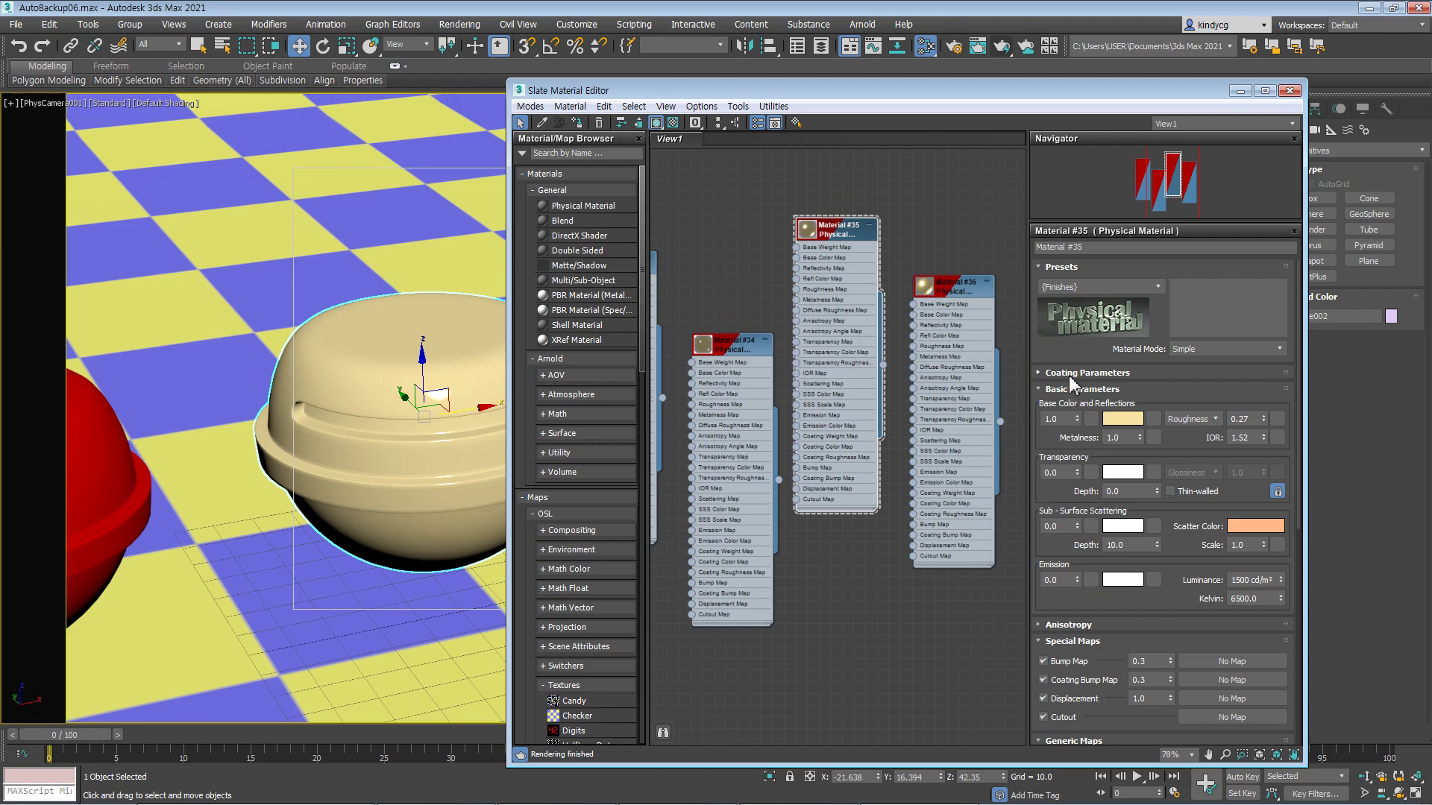
- Give Material #35 a clearcoat with weight 1.0, pure white coating color and roughness 0.0
{"action": "left_click", "coordinate": [1072, 376]}
{"action": "left_click", "coordinate": [1068, 403]}
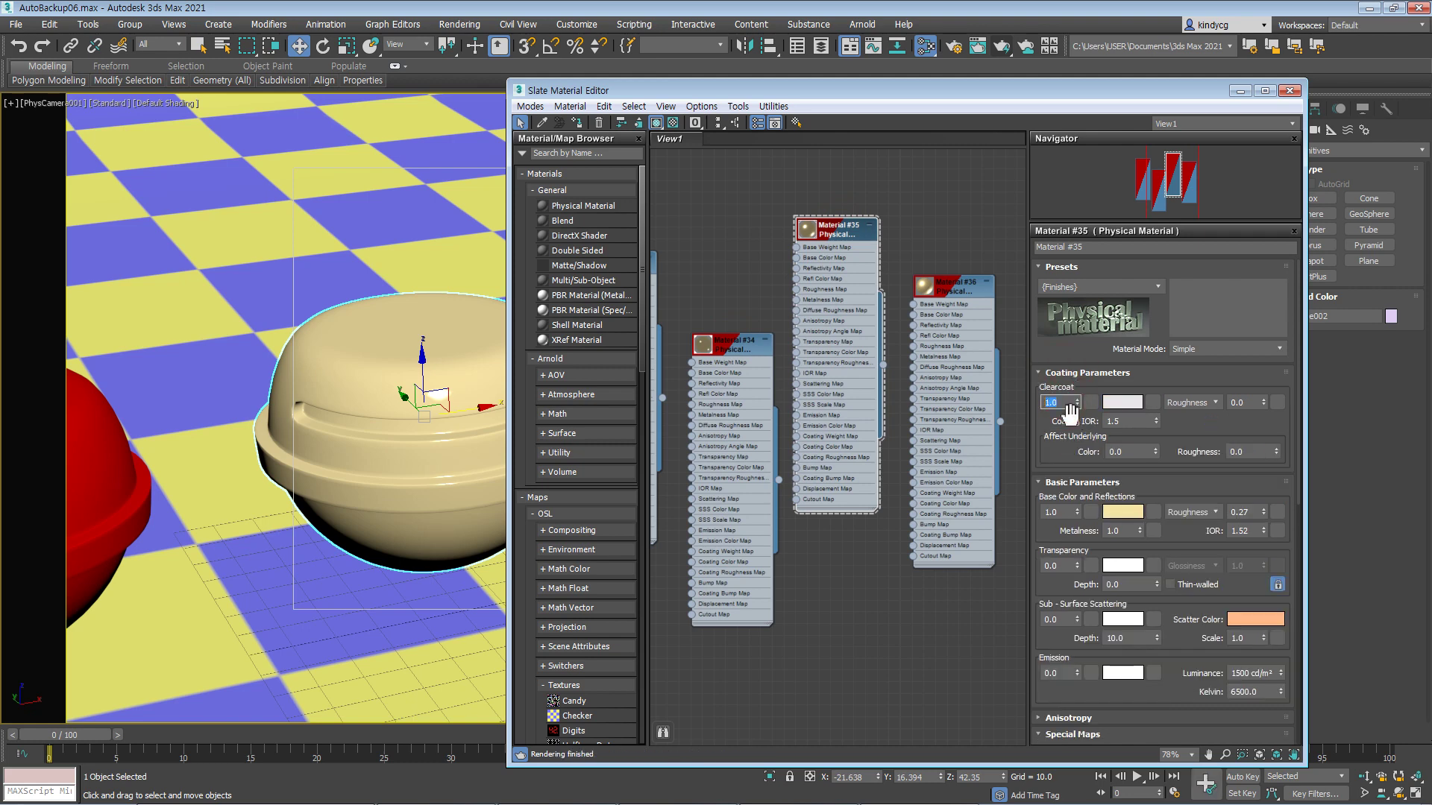
{"action": "left_click_drag", "start_coordinate": [1052, 421], "coordinate": [1051, 414]}
{"action": "left_click", "coordinate": [1137, 397]}
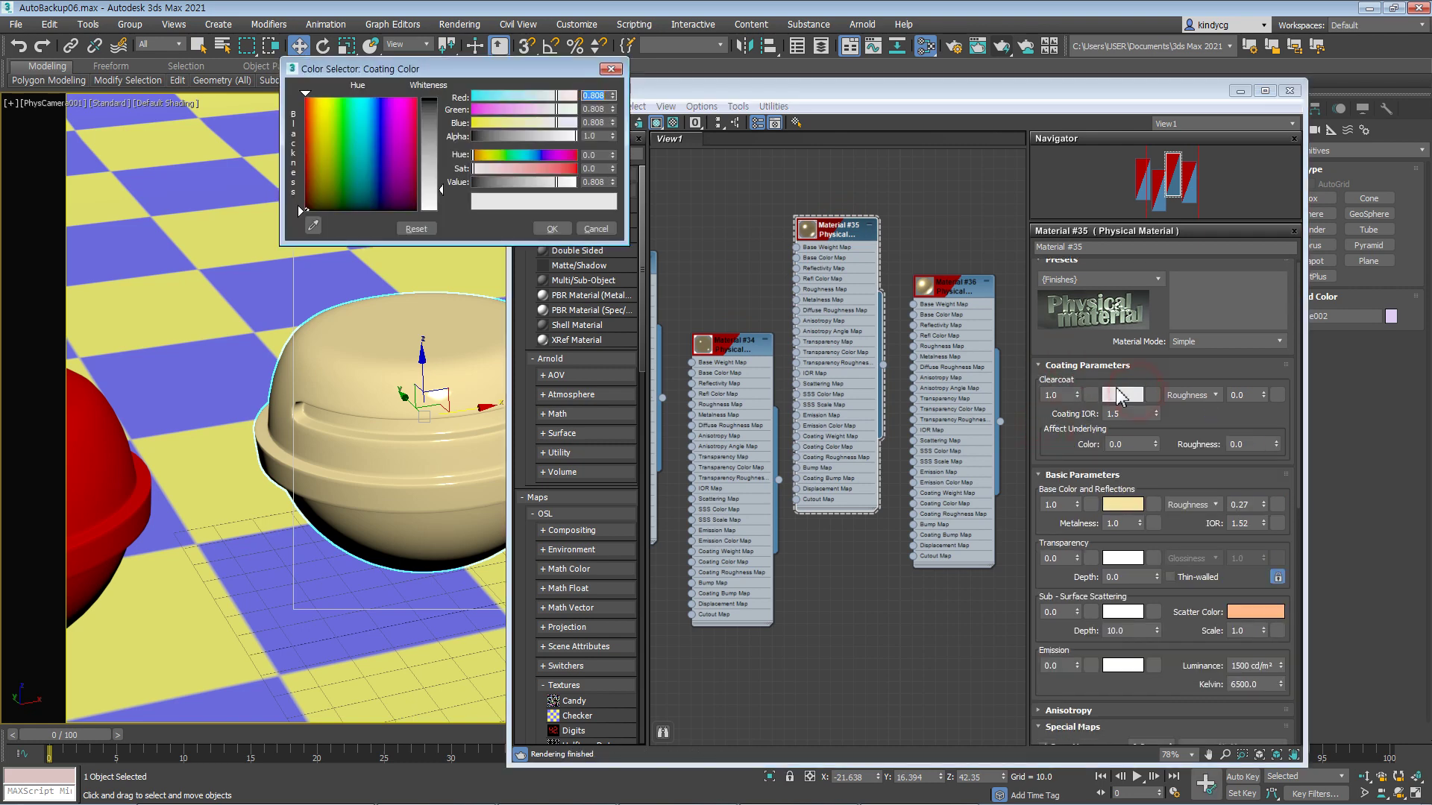
{"action": "left_click_drag", "start_coordinate": [442, 190], "coordinate": [442, 212]}
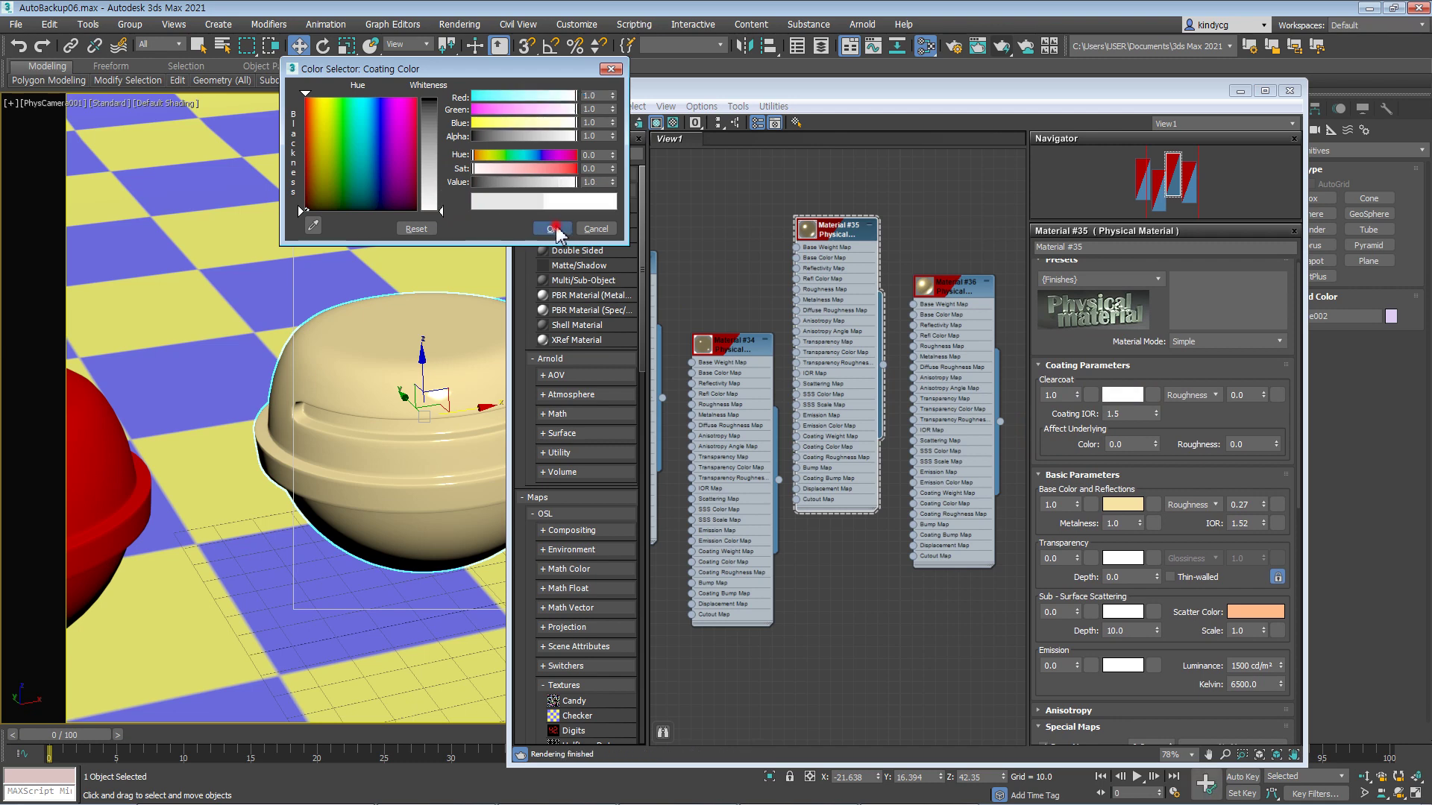
{"action": "left_click", "coordinate": [552, 229]}
{"action": "left_click", "coordinate": [1244, 395]}
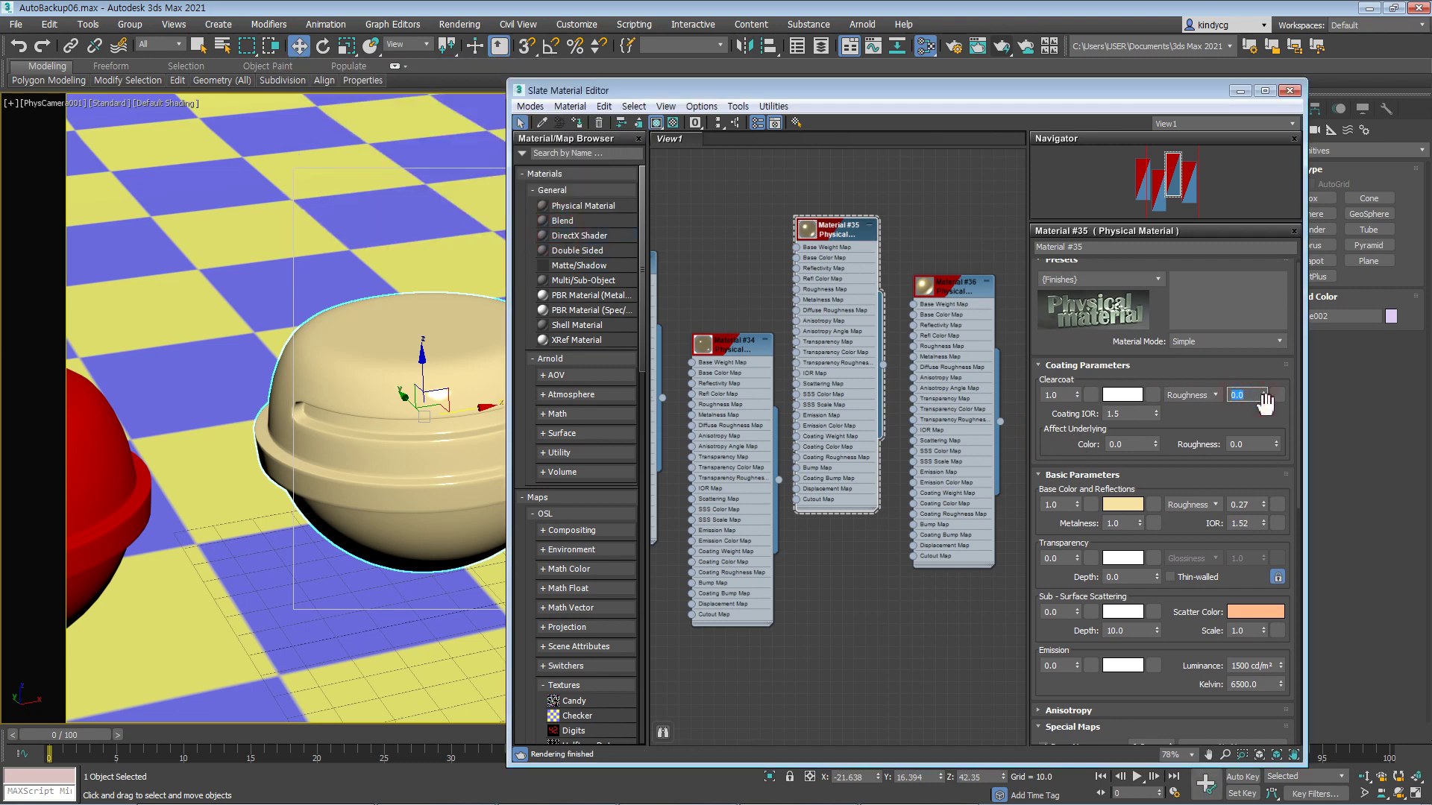
{"action": "key", "text": "Return"}
{"action": "left_click", "coordinate": [1184, 419]}
{"action": "scroll", "coordinate": [1184, 419], "scroll_direction": "down", "scroll_amount": 2}
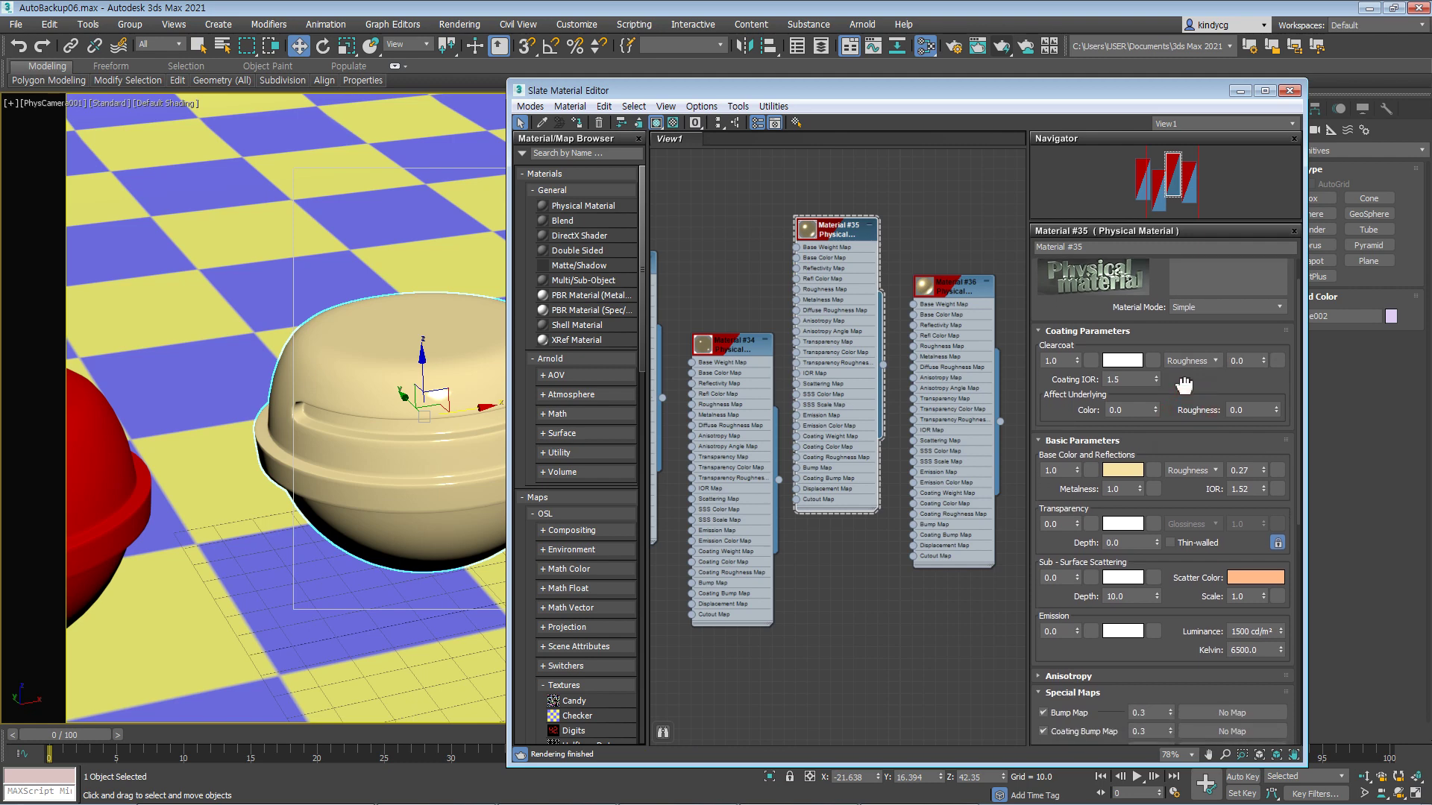
- Select the red bell and review the coating and base parameters of Material #33 and Material #36
{"action": "left_click", "coordinate": [124, 475]}
{"action": "middle_click_drag", "start_coordinate": [663, 305], "coordinate": [801, 334]}
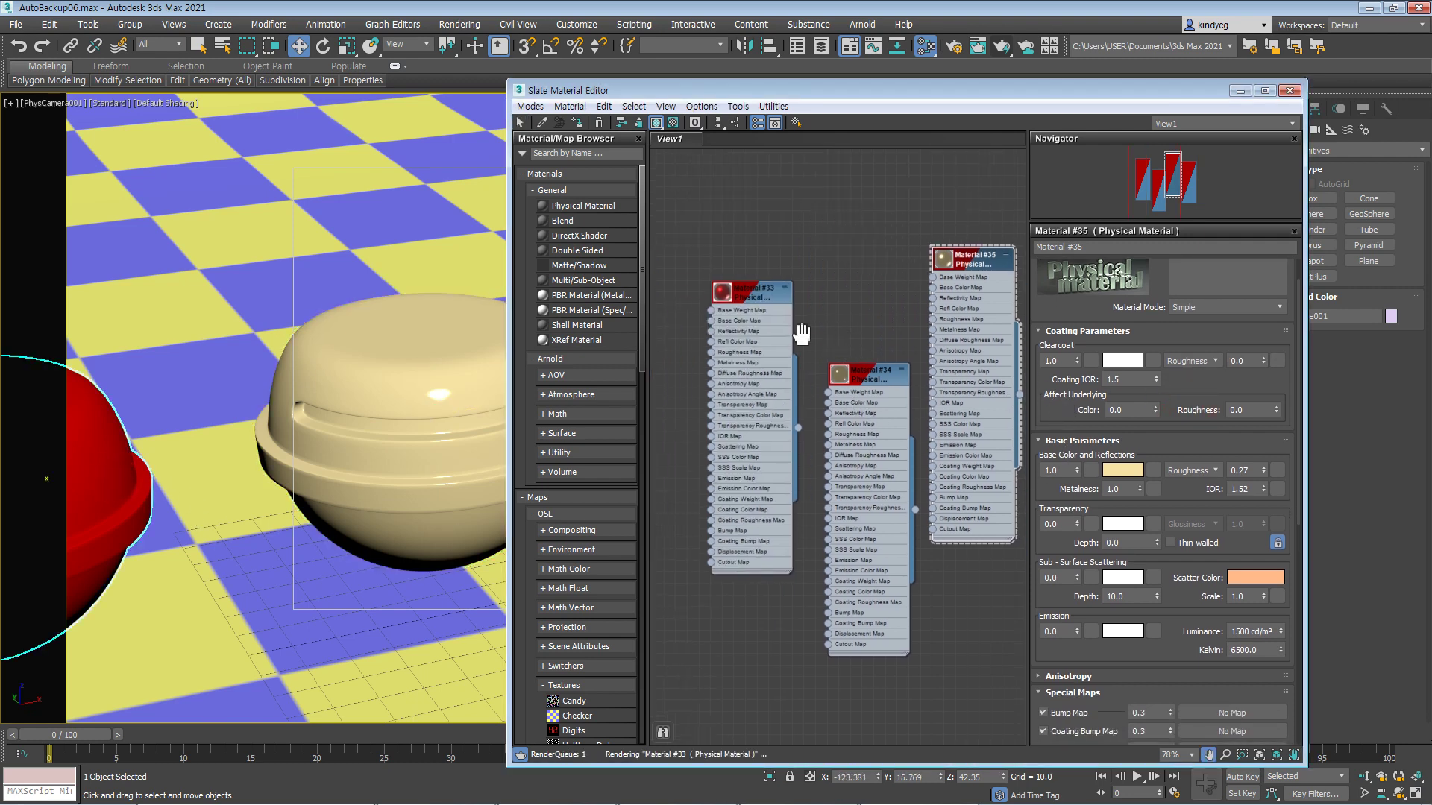
{"action": "double_click", "coordinate": [779, 335]}
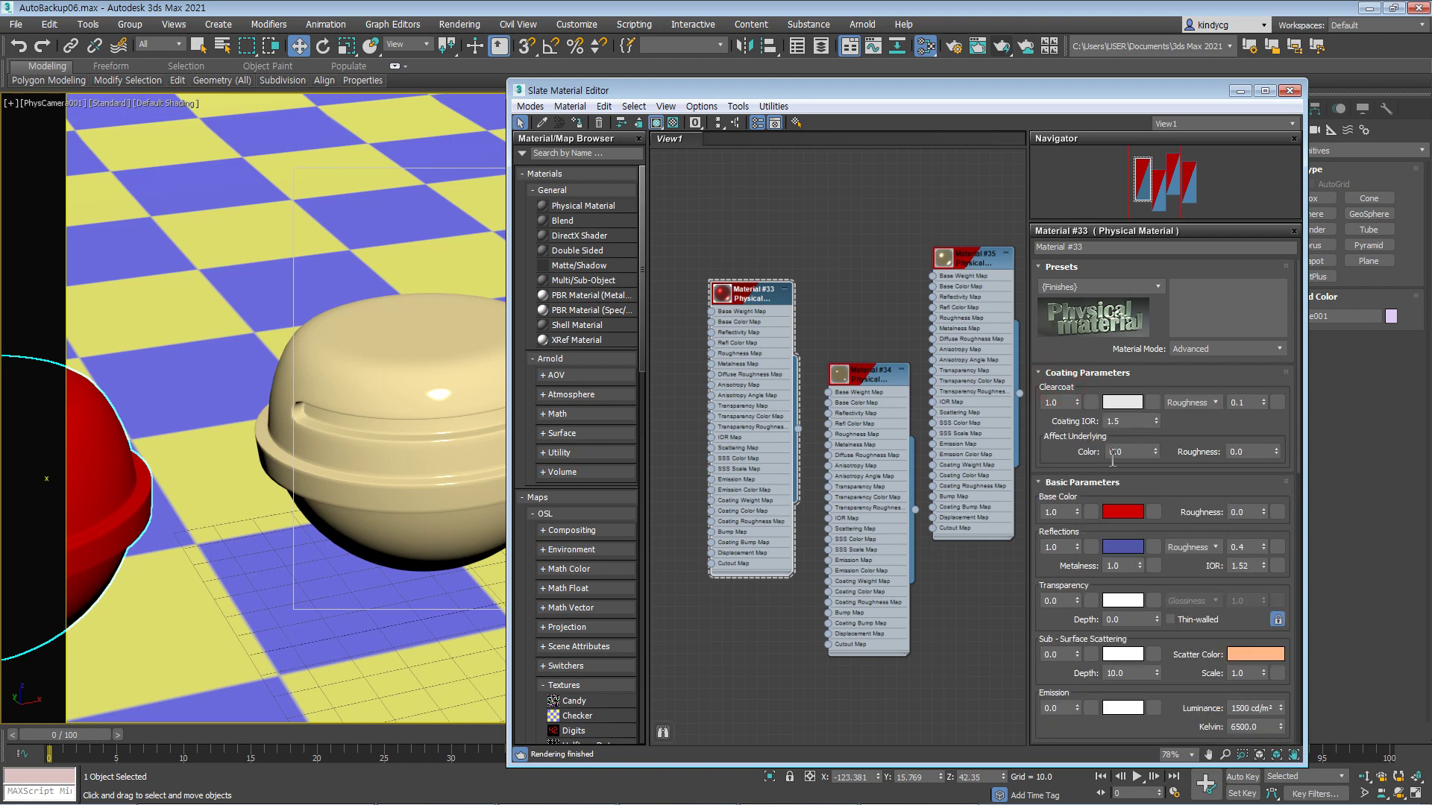
{"action": "left_click_drag", "start_coordinate": [1220, 435], "coordinate": [1215, 408]}
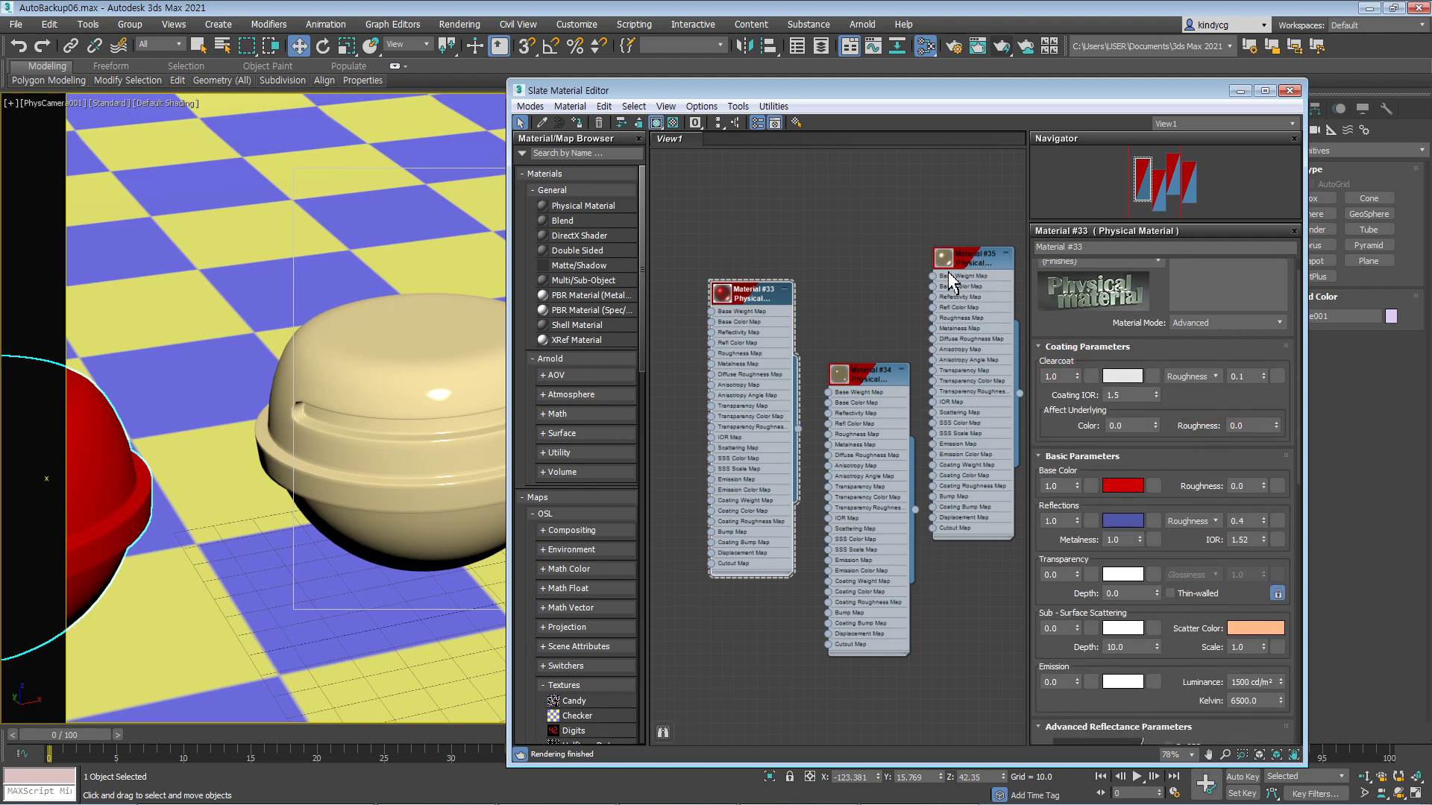
{"action": "middle_click_drag", "start_coordinate": [874, 369], "coordinate": [705, 360]}
{"action": "double_click", "coordinate": [905, 324]}
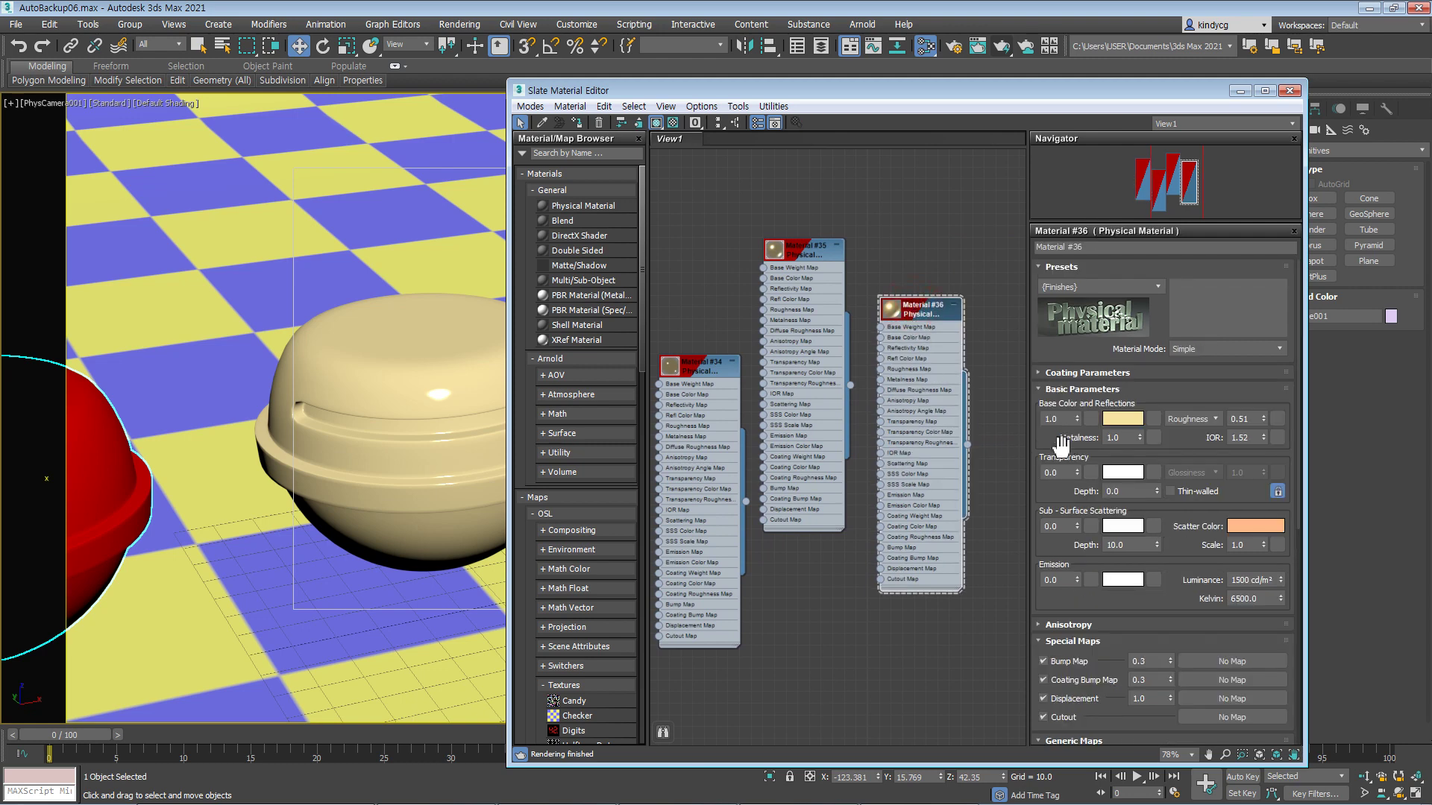
{"action": "left_click", "coordinate": [1061, 375]}
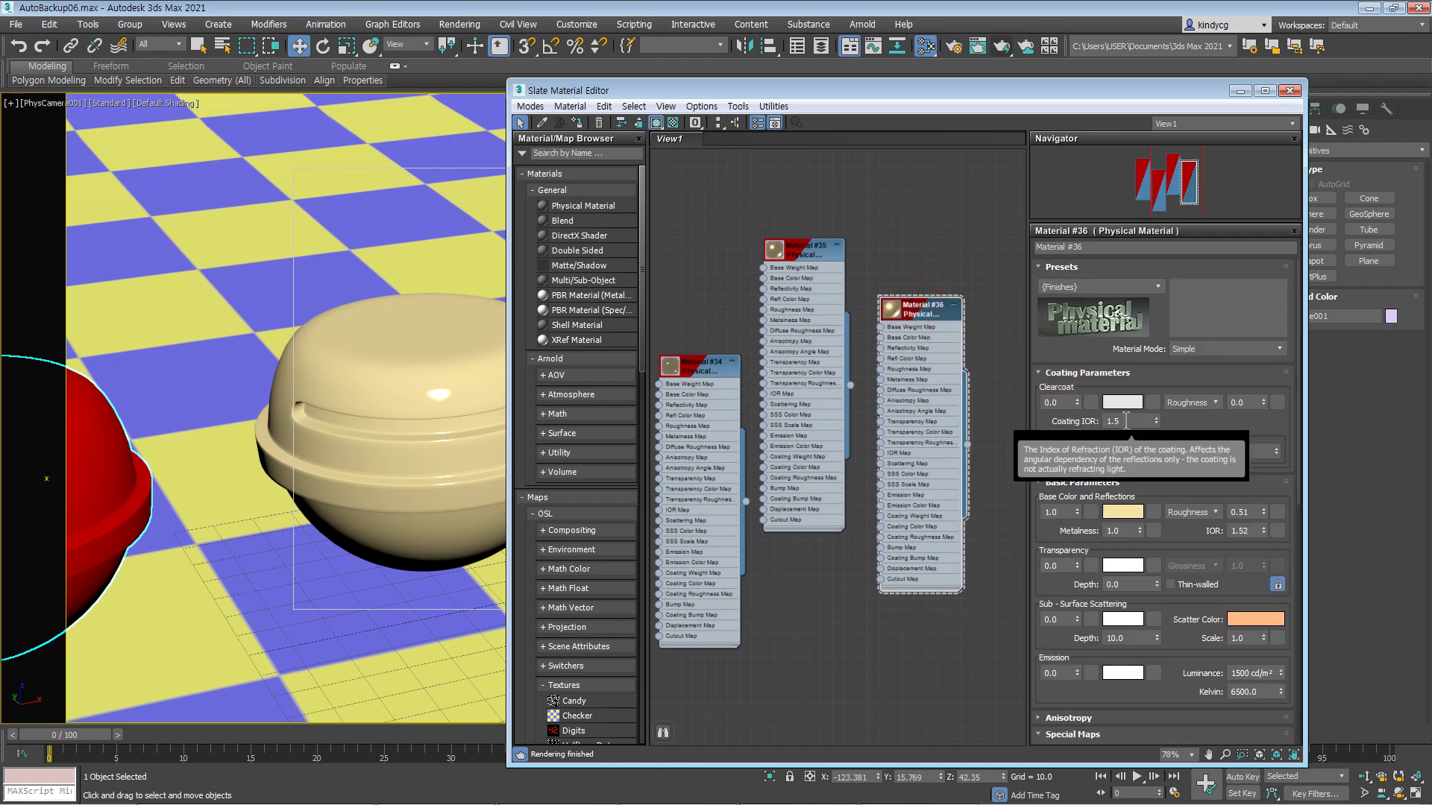
- Set the base roughness of Material #35 to 0.4
{"action": "double_click", "coordinate": [809, 253]}
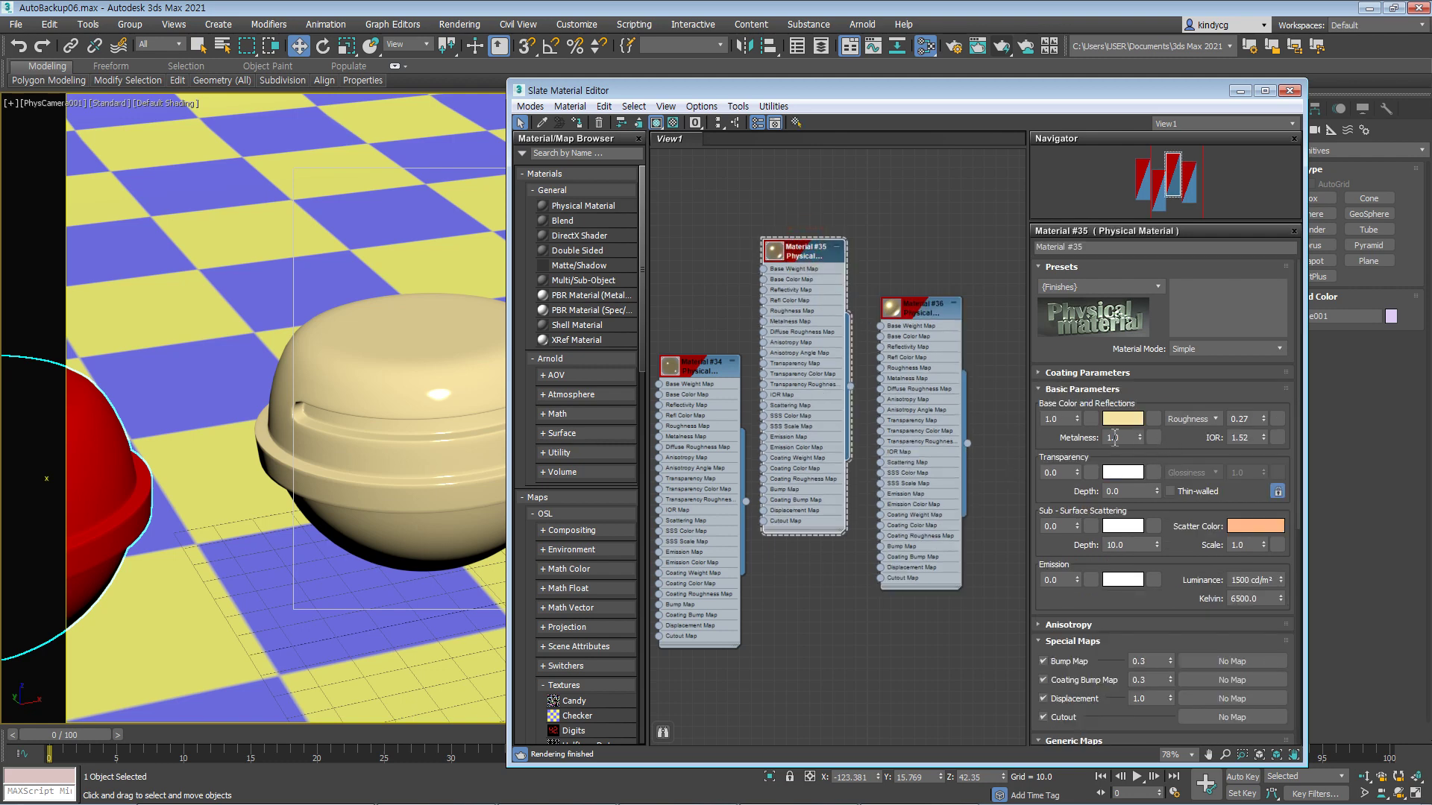
{"action": "left_click", "coordinate": [1064, 391]}
{"action": "left_click", "coordinate": [1060, 372]}
{"action": "left_click_drag", "start_coordinate": [1046, 436], "coordinate": [1061, 411]}
{"action": "left_click", "coordinate": [1065, 467]}
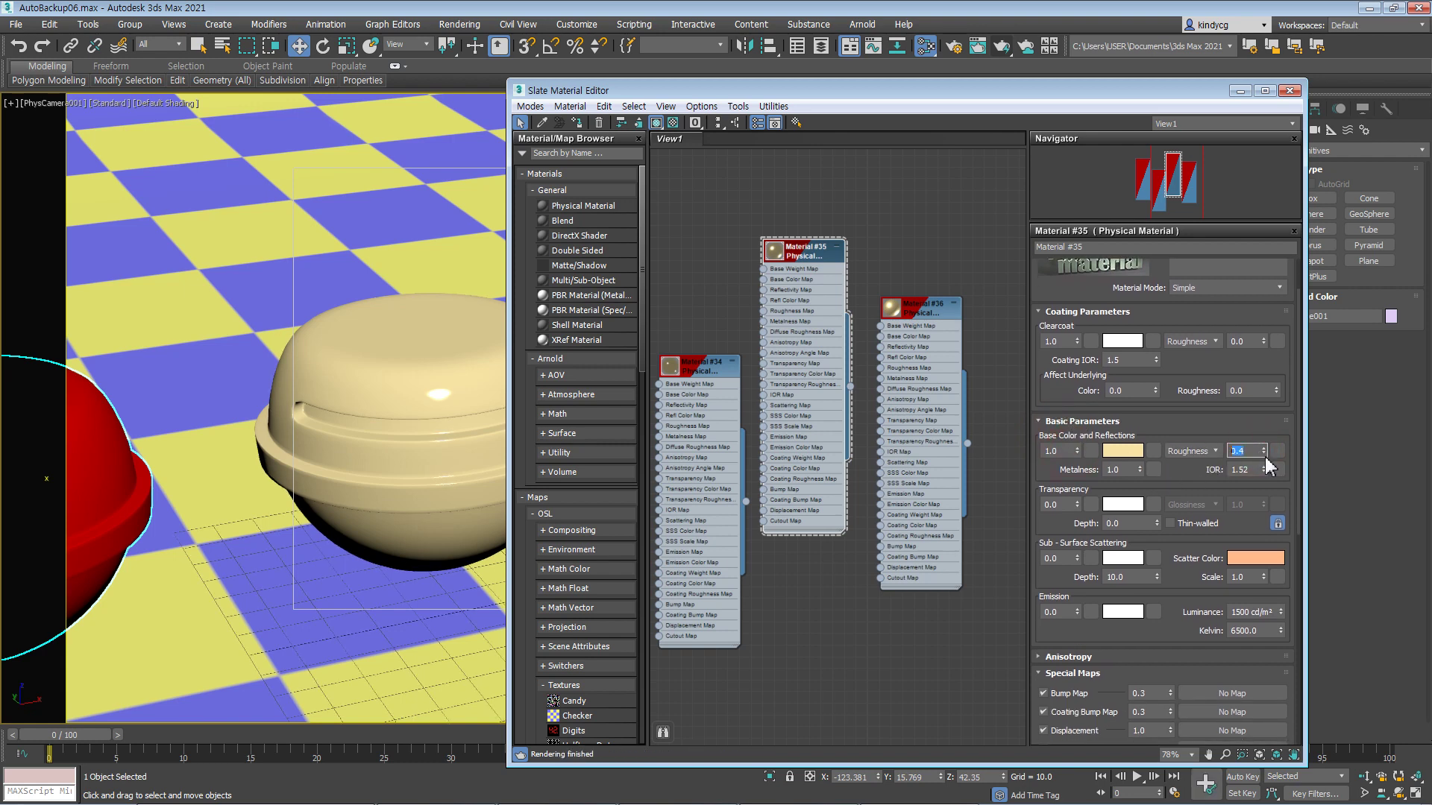
{"action": "left_click", "coordinate": [1165, 421]}
{"action": "left_click", "coordinate": [1111, 421]}
- Deepen the base color of Material #35 to a richer gold with red 0.816, green 0.616 and blue 0.267
{"action": "left_click", "coordinate": [1123, 450]}
{"action": "left_click_drag", "start_coordinate": [301, 110], "coordinate": [317, 127]}
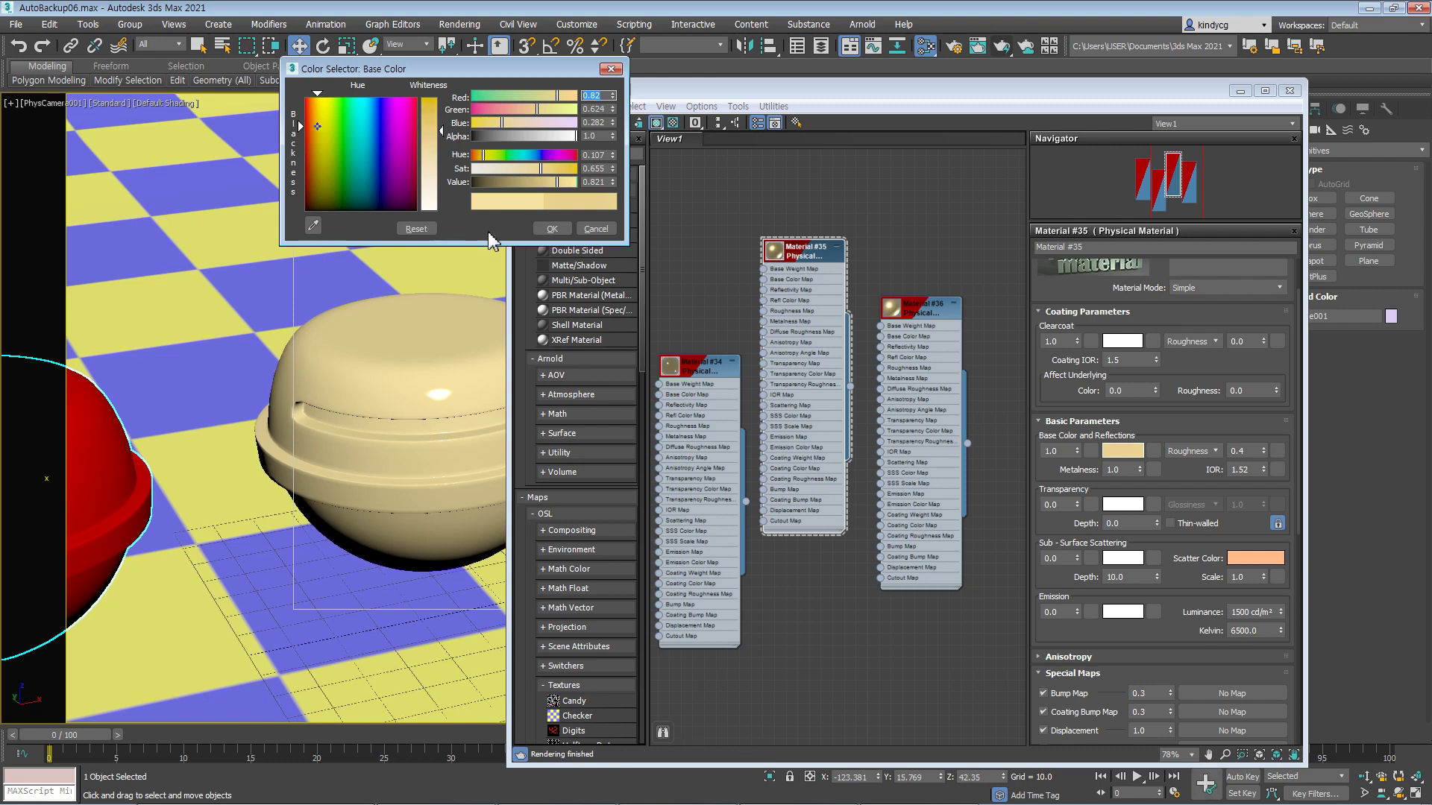
{"action": "left_click_drag", "start_coordinate": [442, 132], "coordinate": [442, 129]}
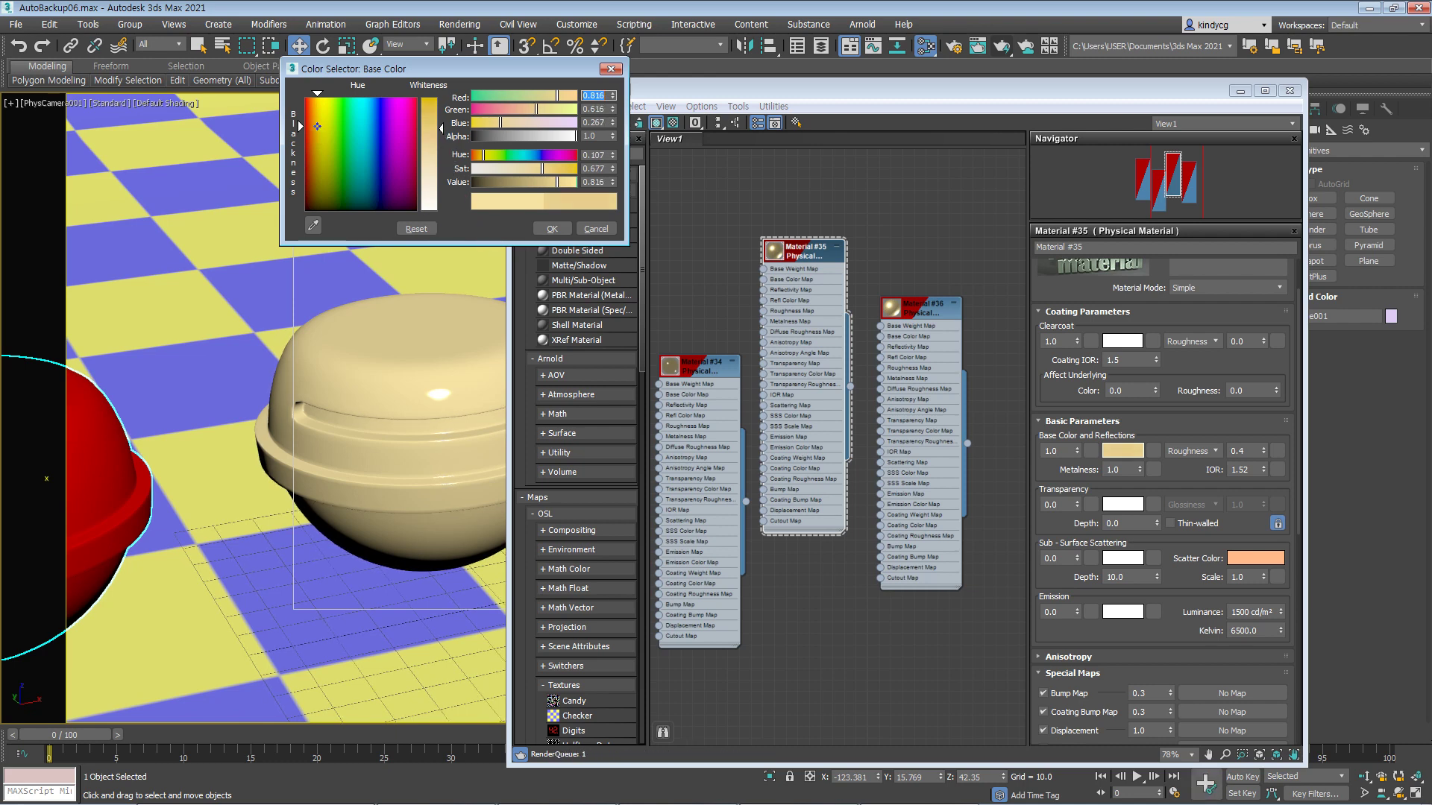
{"action": "left_click", "coordinate": [553, 229]}
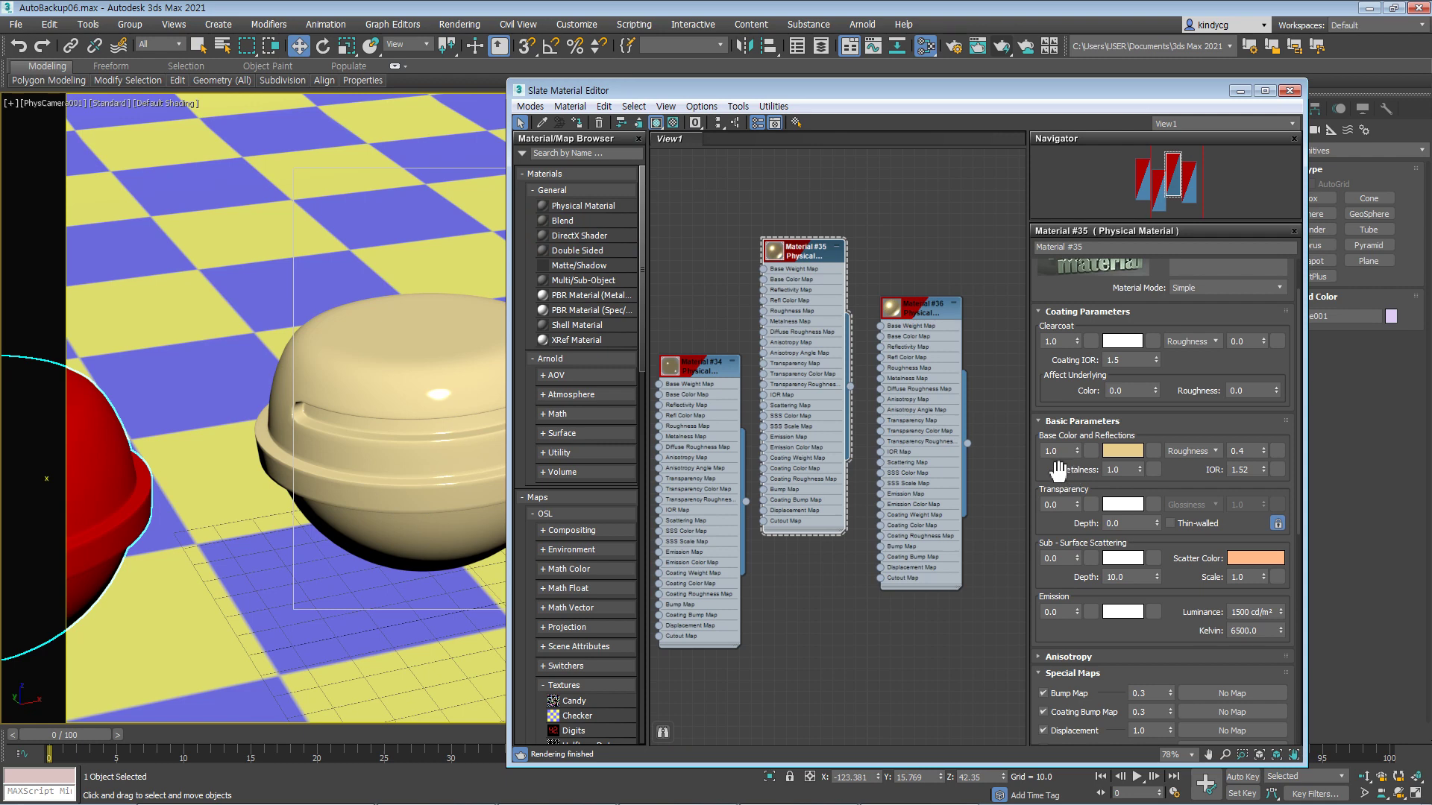
{"action": "scroll", "coordinate": [1059, 466], "scroll_direction": "down", "scroll_amount": 1}
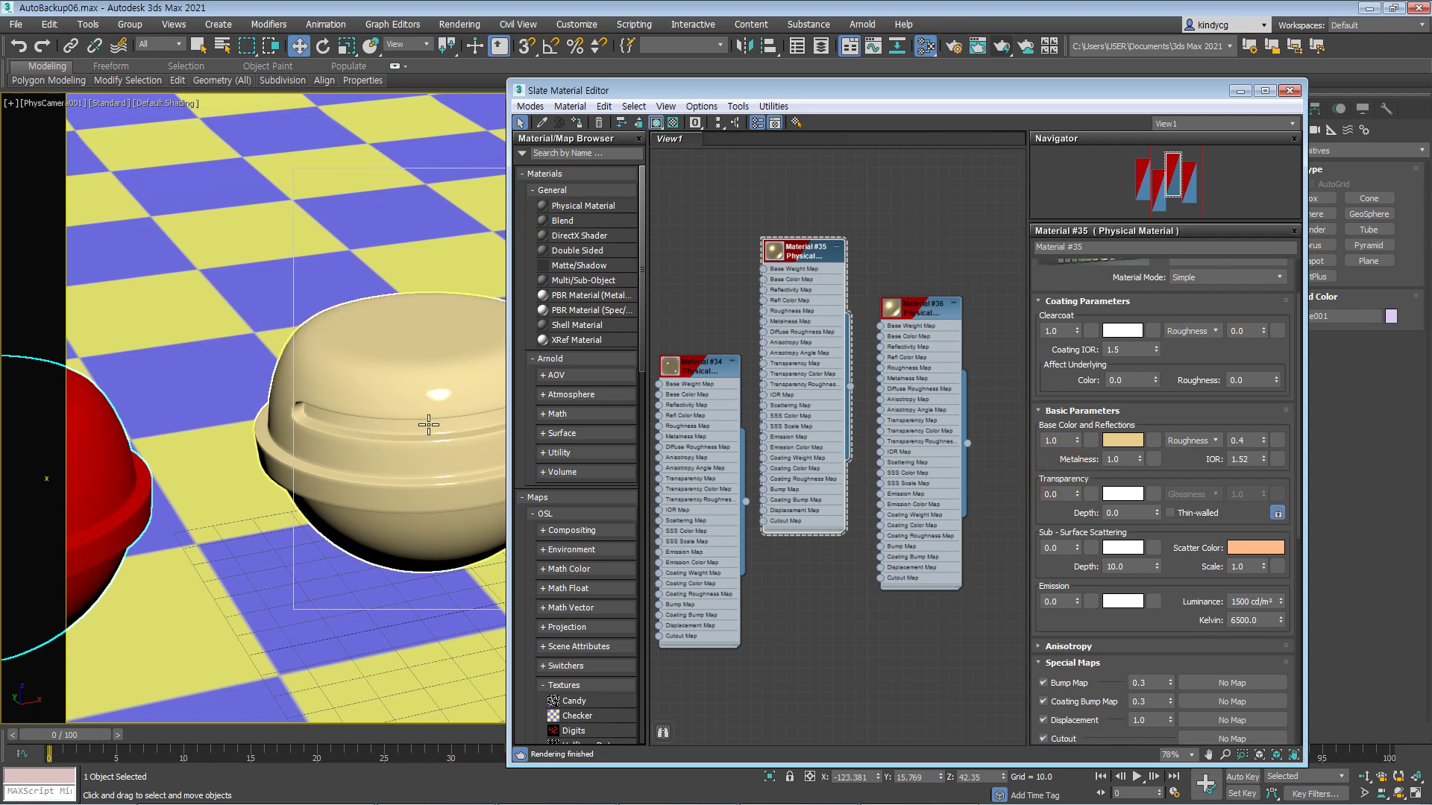
- Minimize the material editor and widen the render region in the camera view to cover both middle gold bells
{"action": "left_click", "coordinate": [1235, 89]}
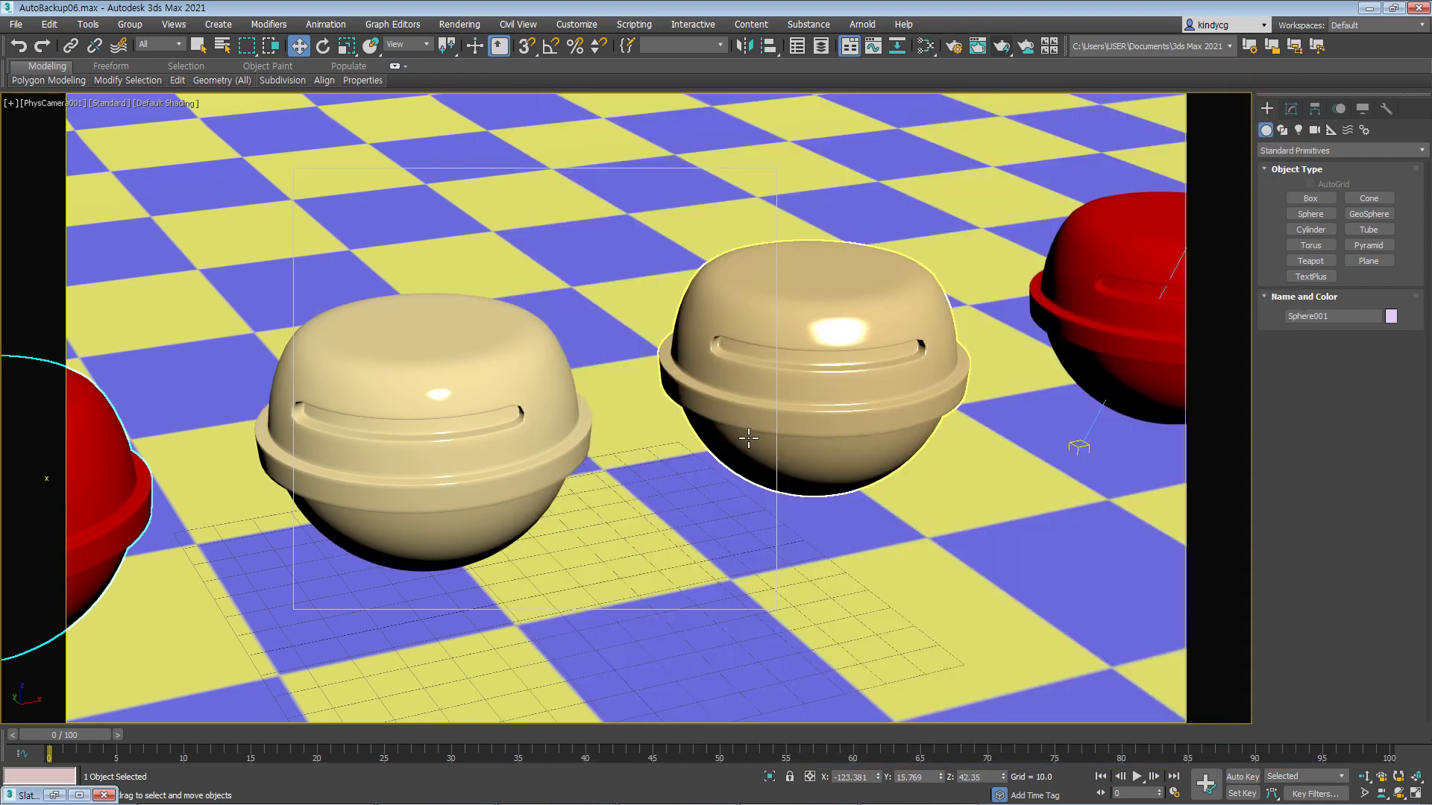
{"action": "left_click", "coordinate": [954, 47]}
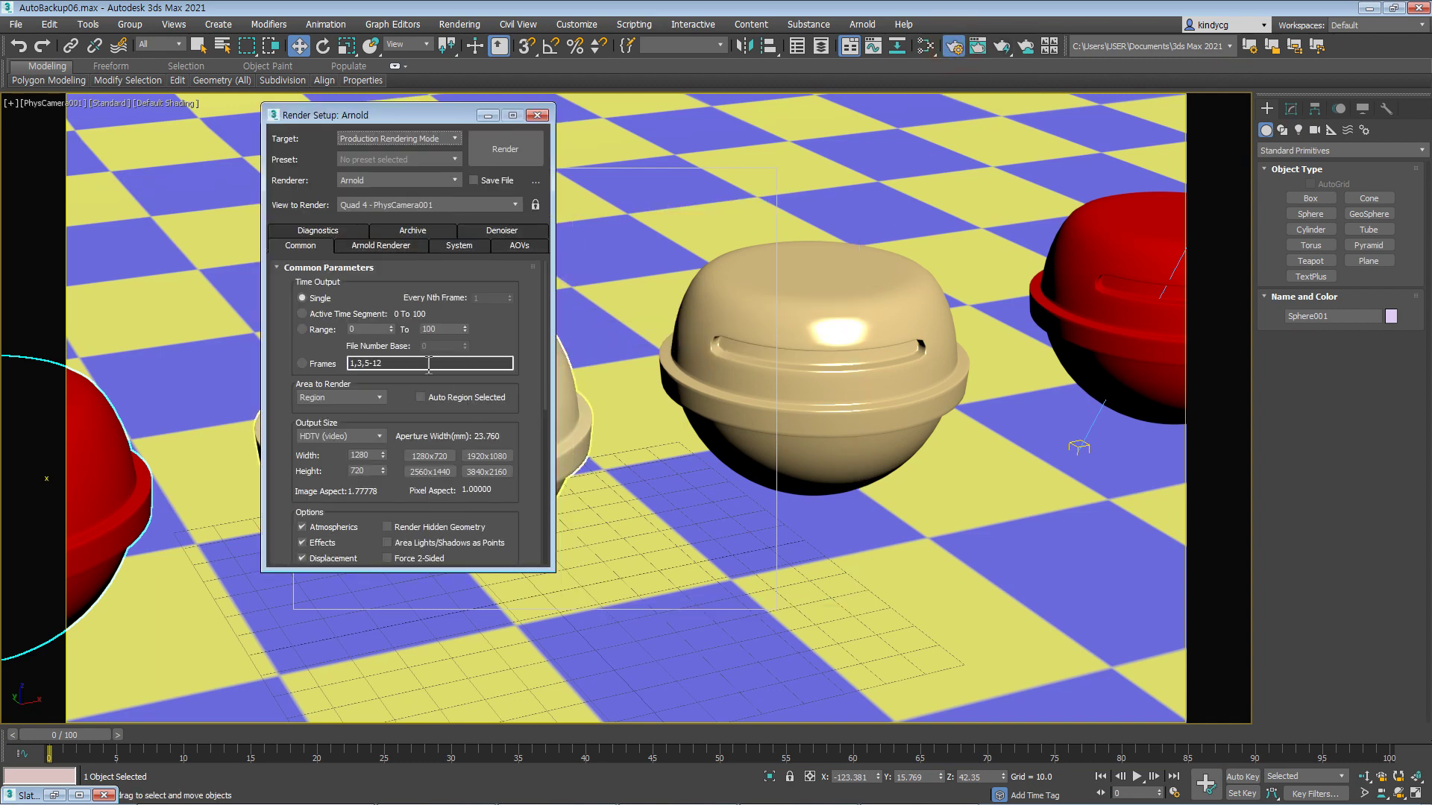
{"action": "left_click", "coordinate": [537, 116]}
{"action": "left_click", "coordinate": [978, 46]}
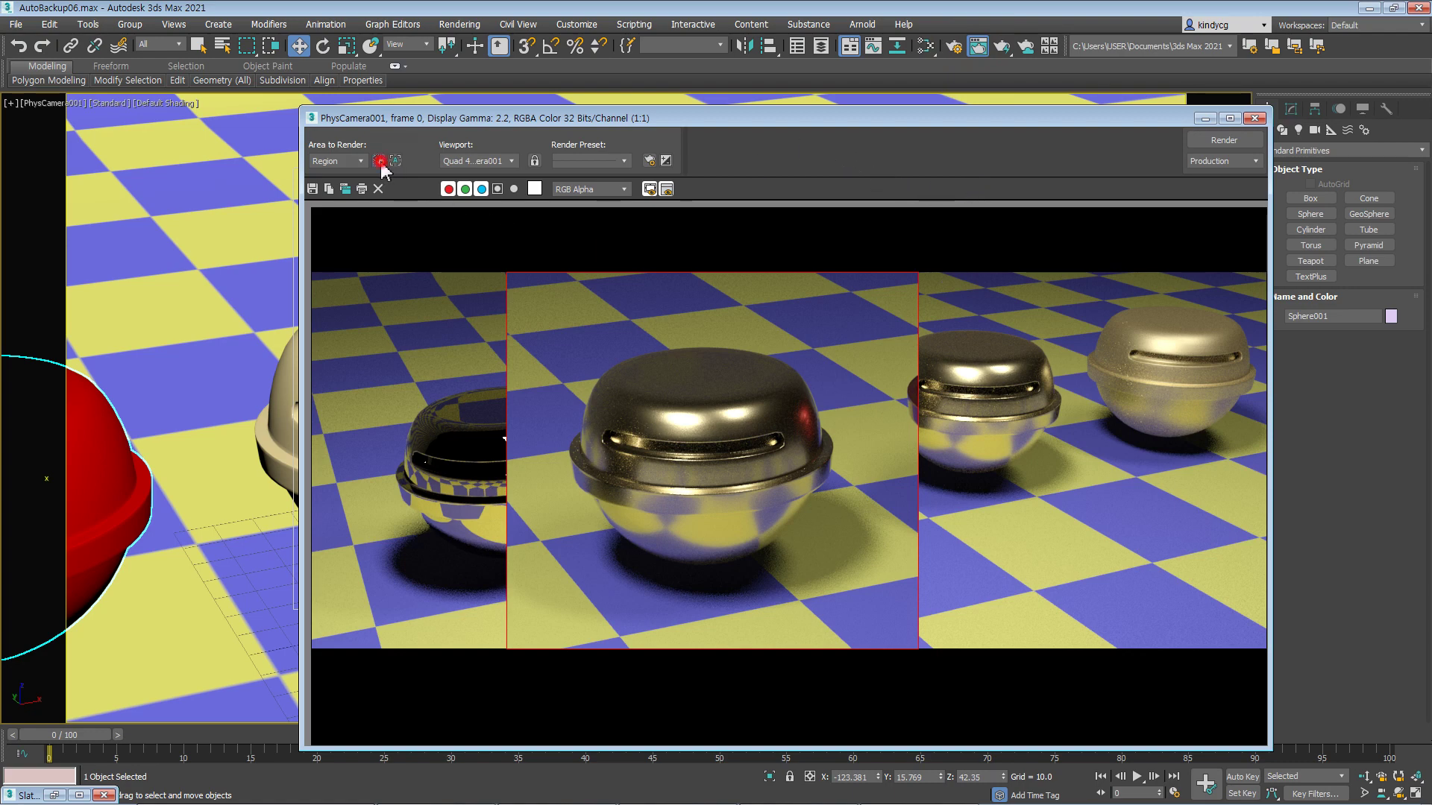
{"action": "left_click", "coordinate": [381, 162]}
{"action": "left_click", "coordinate": [1255, 119]}
{"action": "left_click_drag", "start_coordinate": [538, 378], "coordinate": [470, 378]}
{"action": "left_click_drag", "start_coordinate": [704, 387], "coordinate": [1013, 365]}
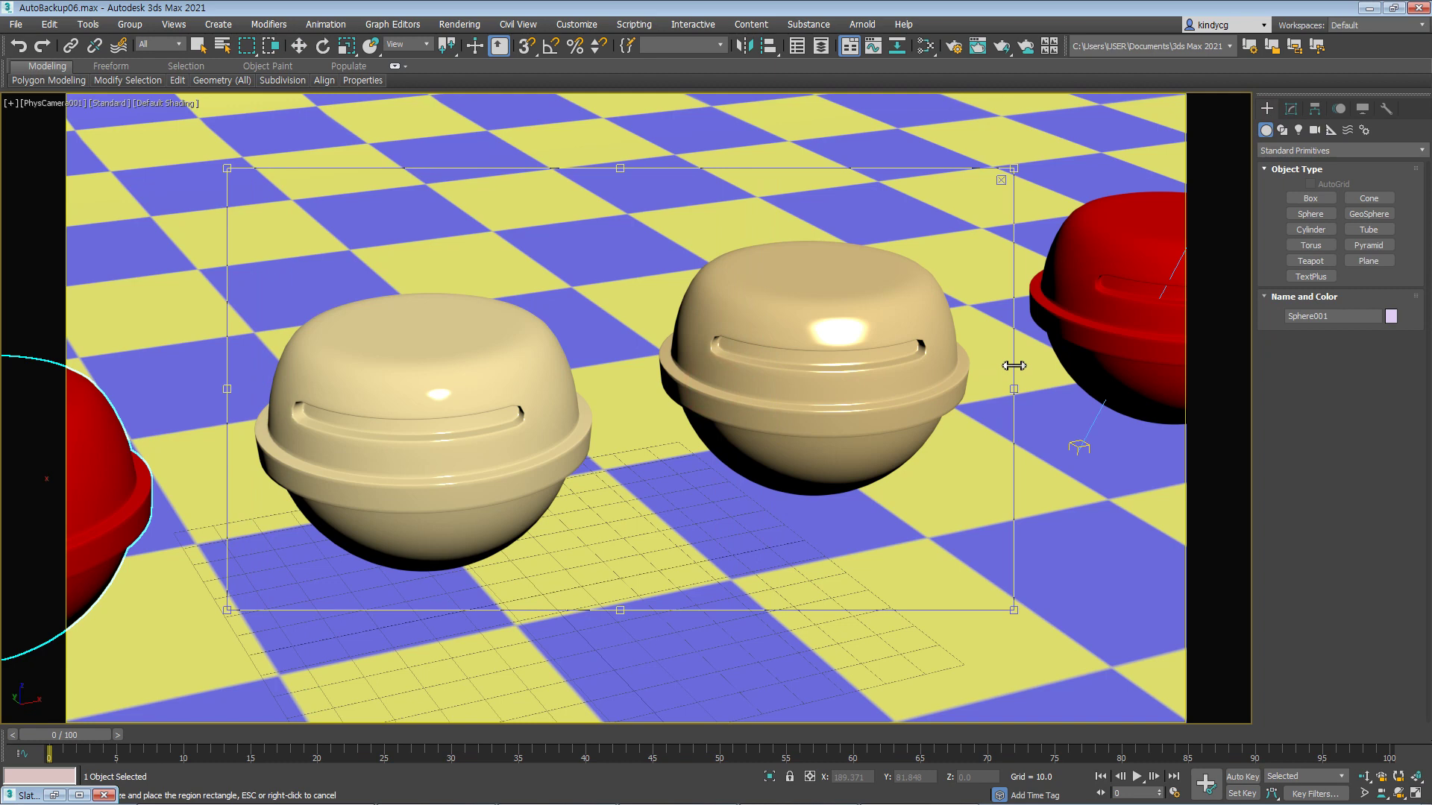
- Render the widened region to compare the two gold bells, and close the render window
{"action": "key", "text": "shift+q"}
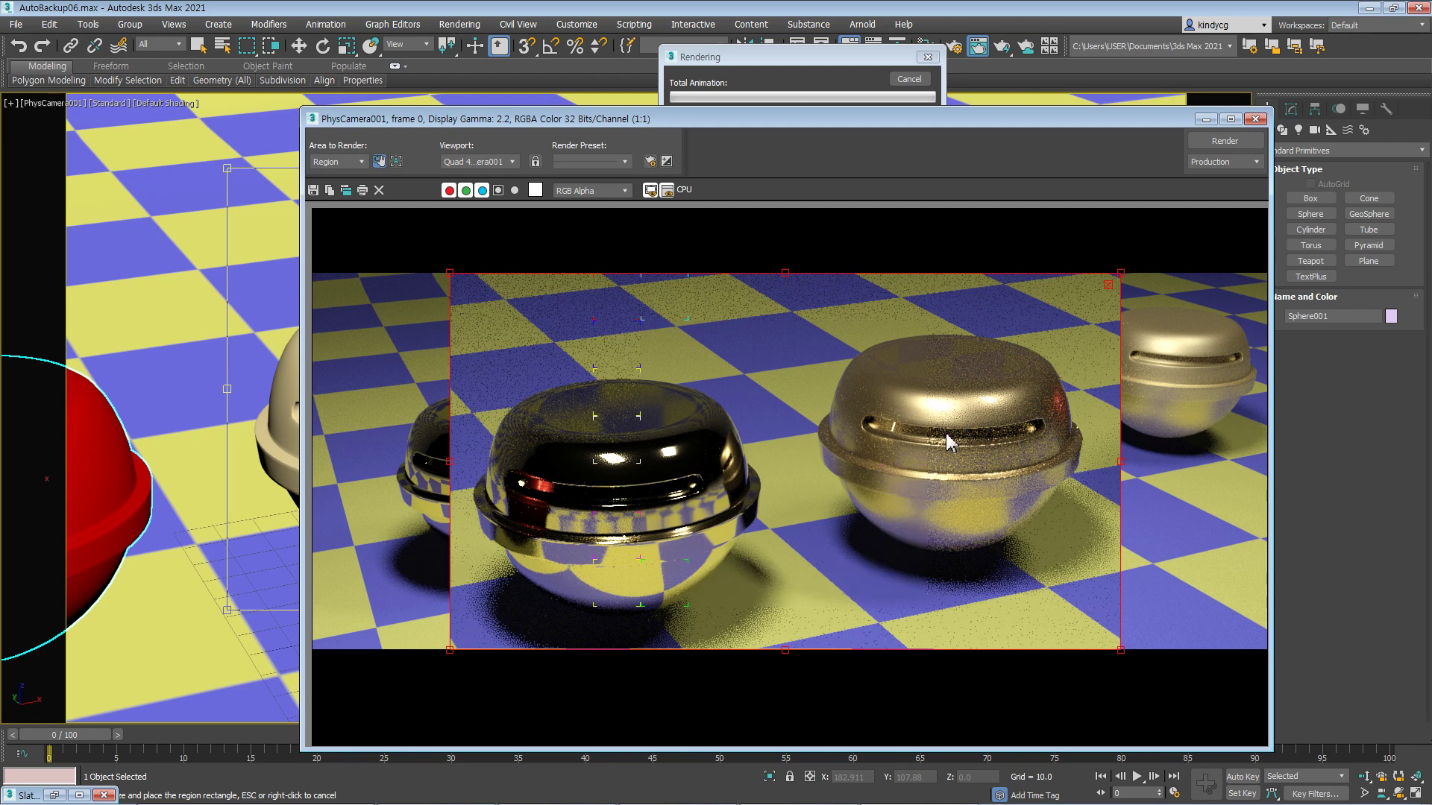
{"action": "left_click", "coordinate": [820, 71]}
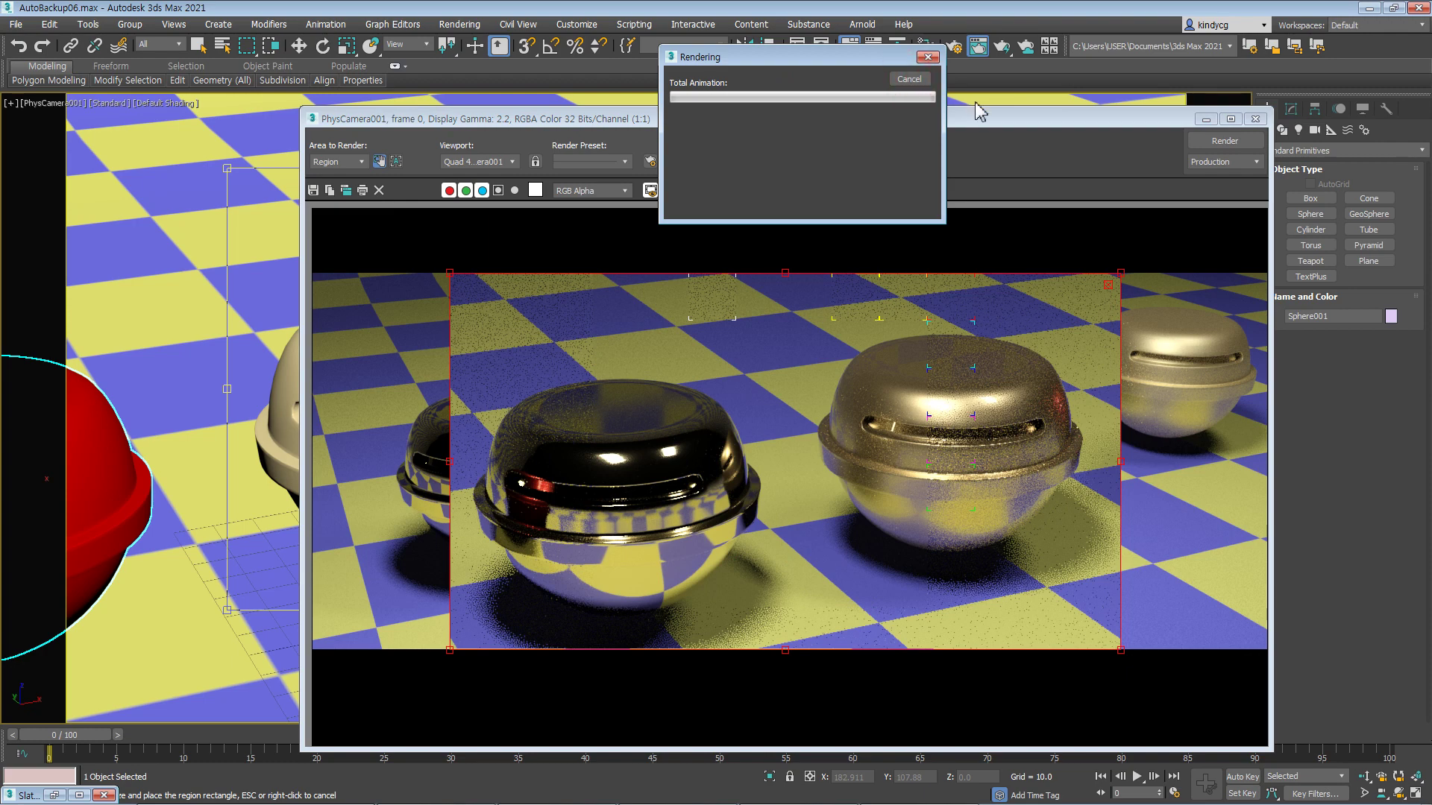
{"action": "left_click", "coordinate": [1256, 118]}
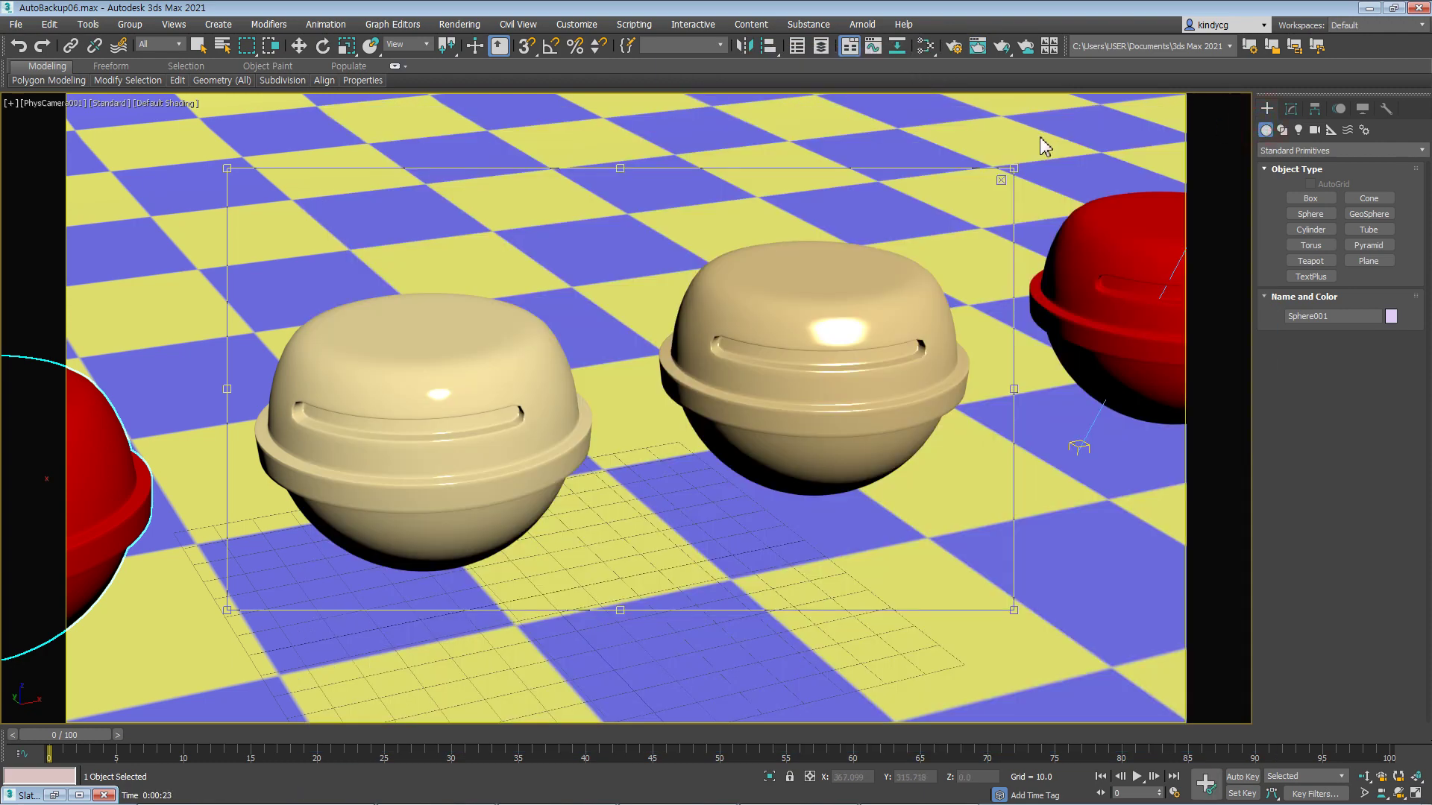
- Select the two middle gold bells in turn and line up the Material #35 and Material #34 nodes beside Material #36
{"action": "key", "text": "m"}
{"action": "left_click_drag", "start_coordinate": [919, 90], "coordinate": [975, 119]}
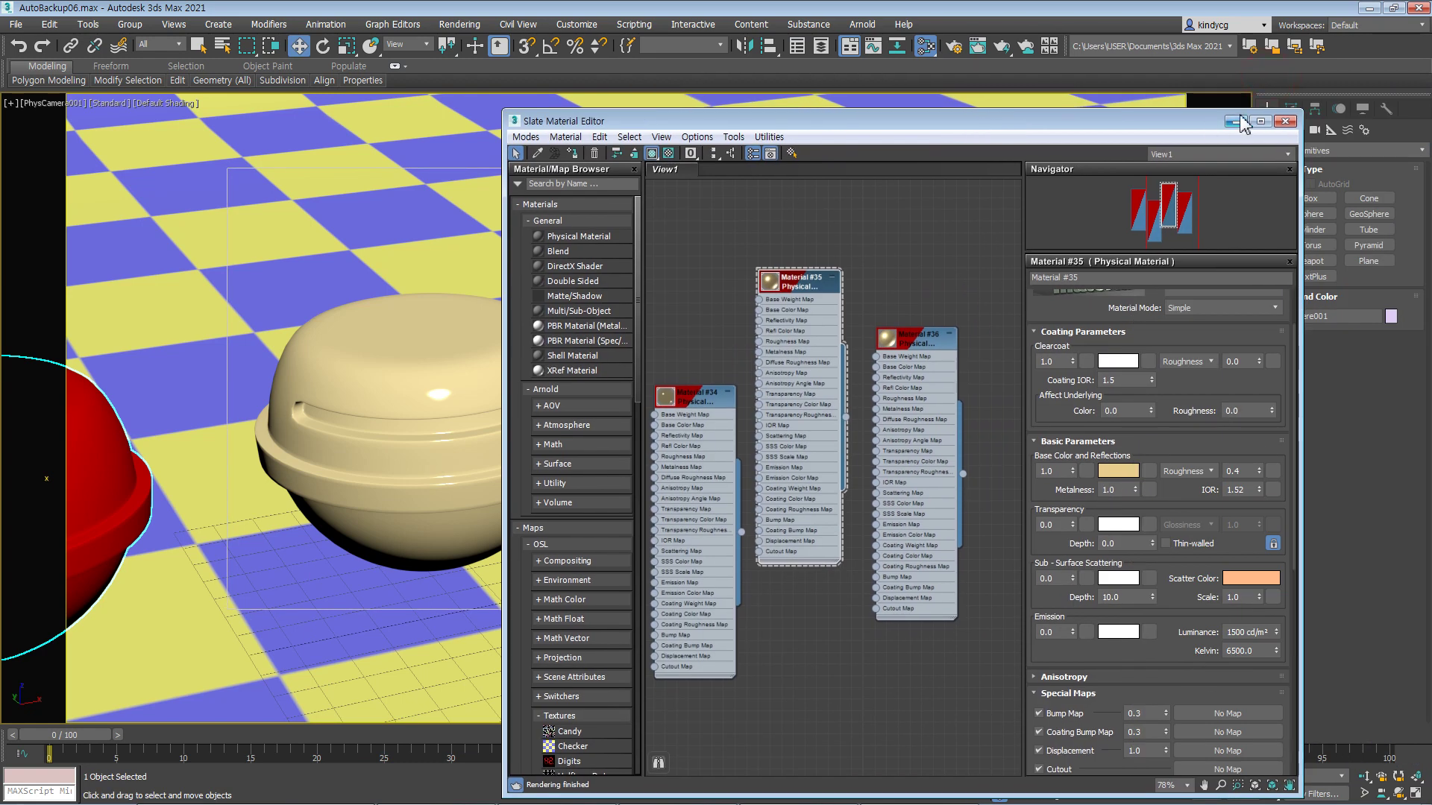
{"action": "left_click", "coordinate": [1234, 121]}
{"action": "left_click", "coordinate": [815, 319]}
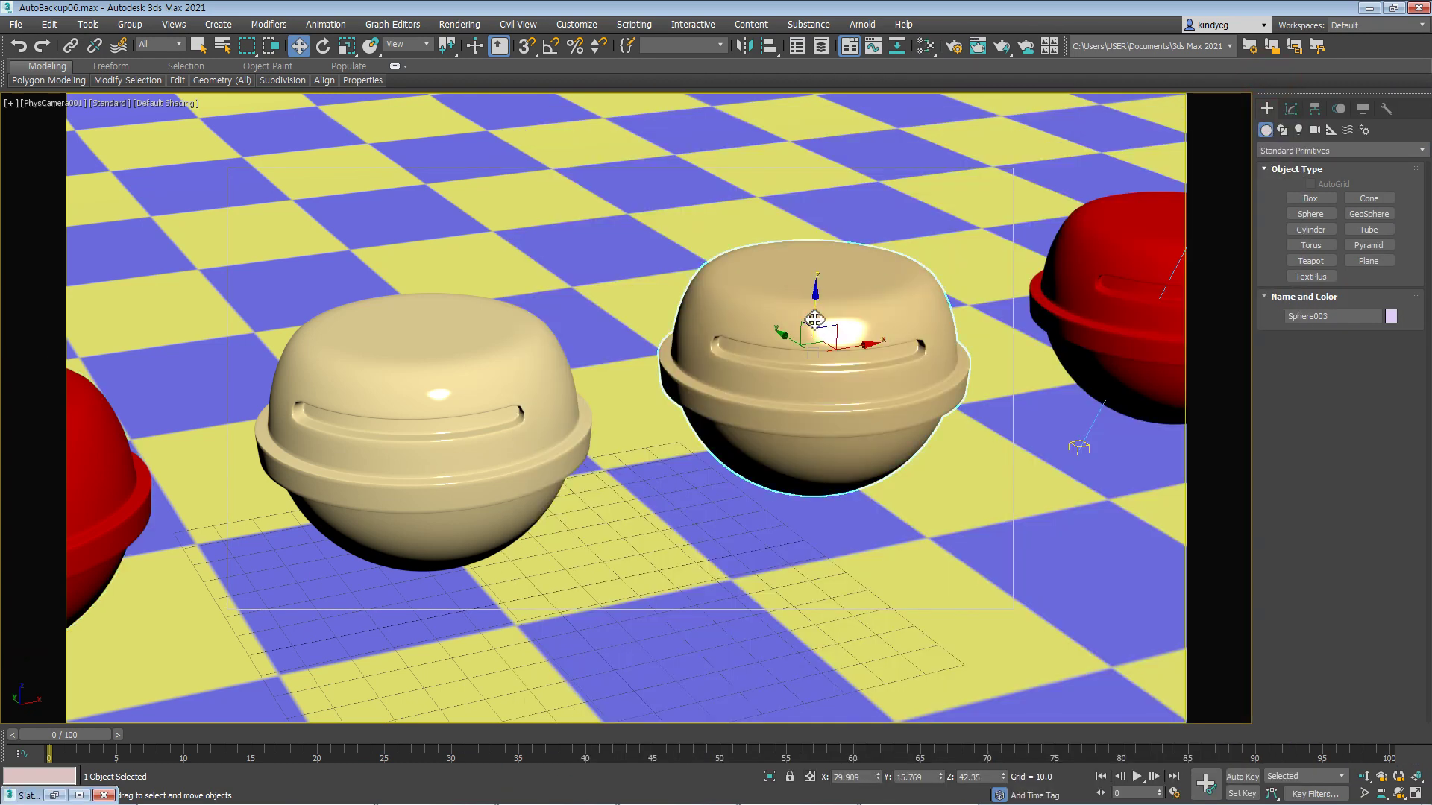
{"action": "key", "text": "m"}
{"action": "left_click_drag", "start_coordinate": [795, 279], "coordinate": [808, 349]}
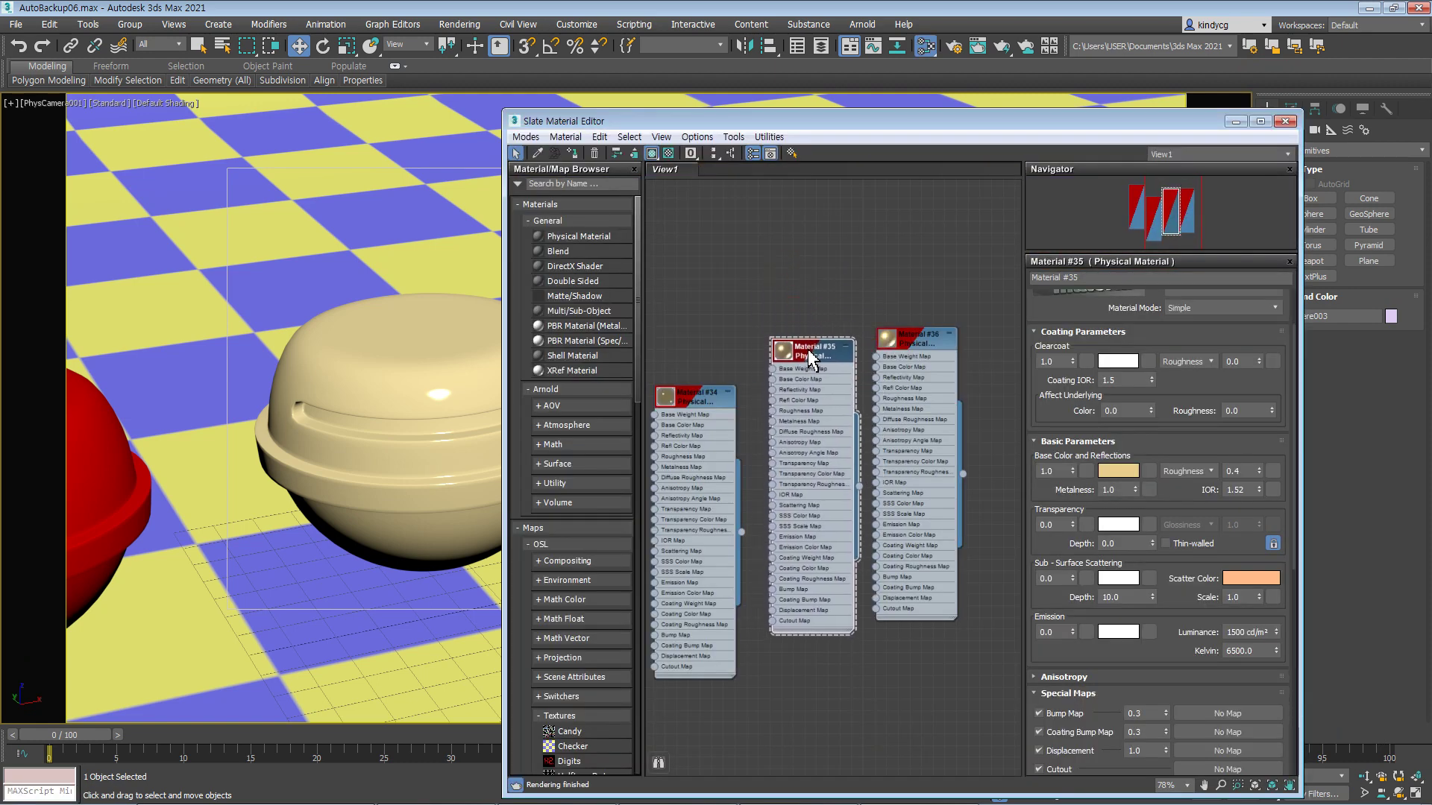
{"action": "left_click", "coordinate": [416, 383]}
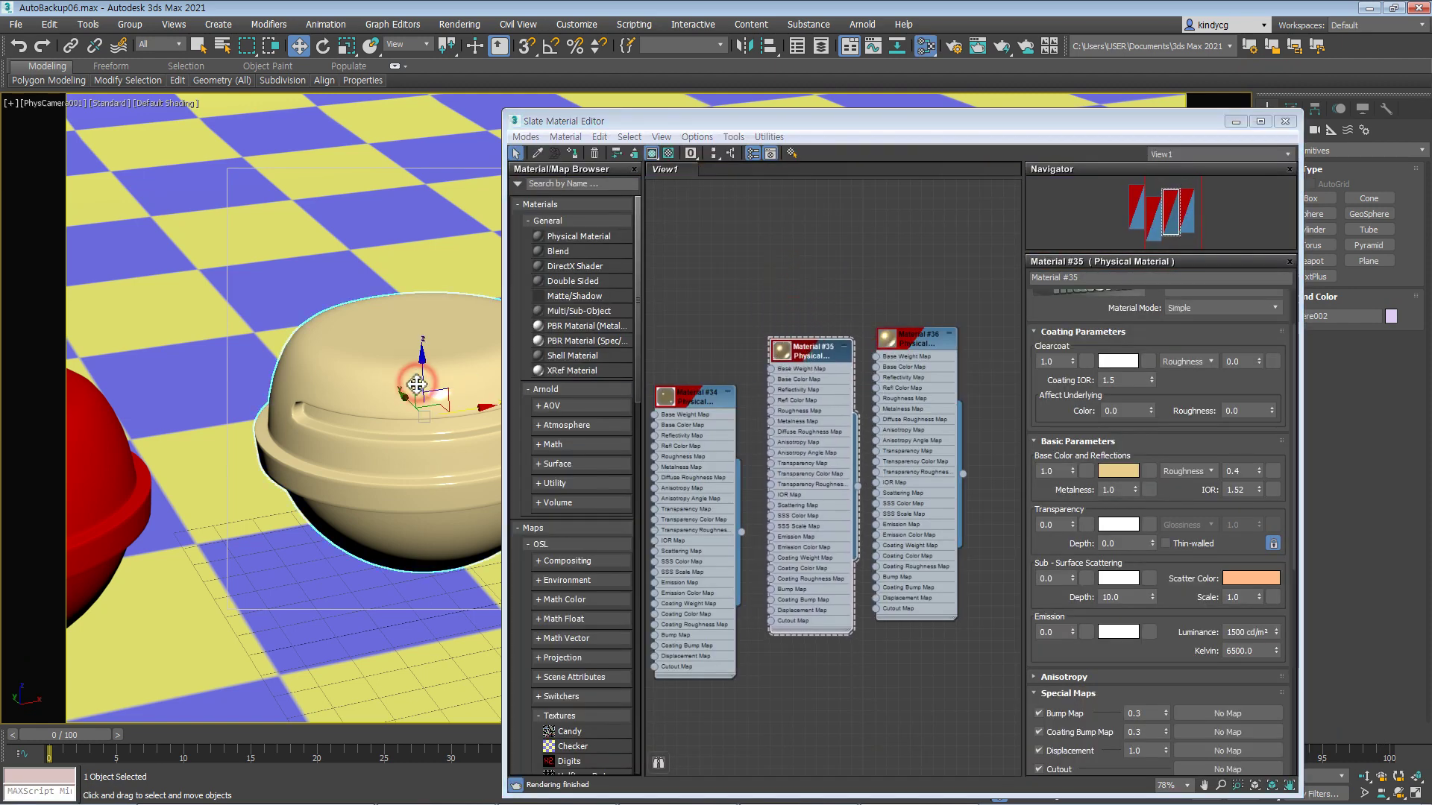
{"action": "left_click_drag", "start_coordinate": [695, 396], "coordinate": [697, 361]}
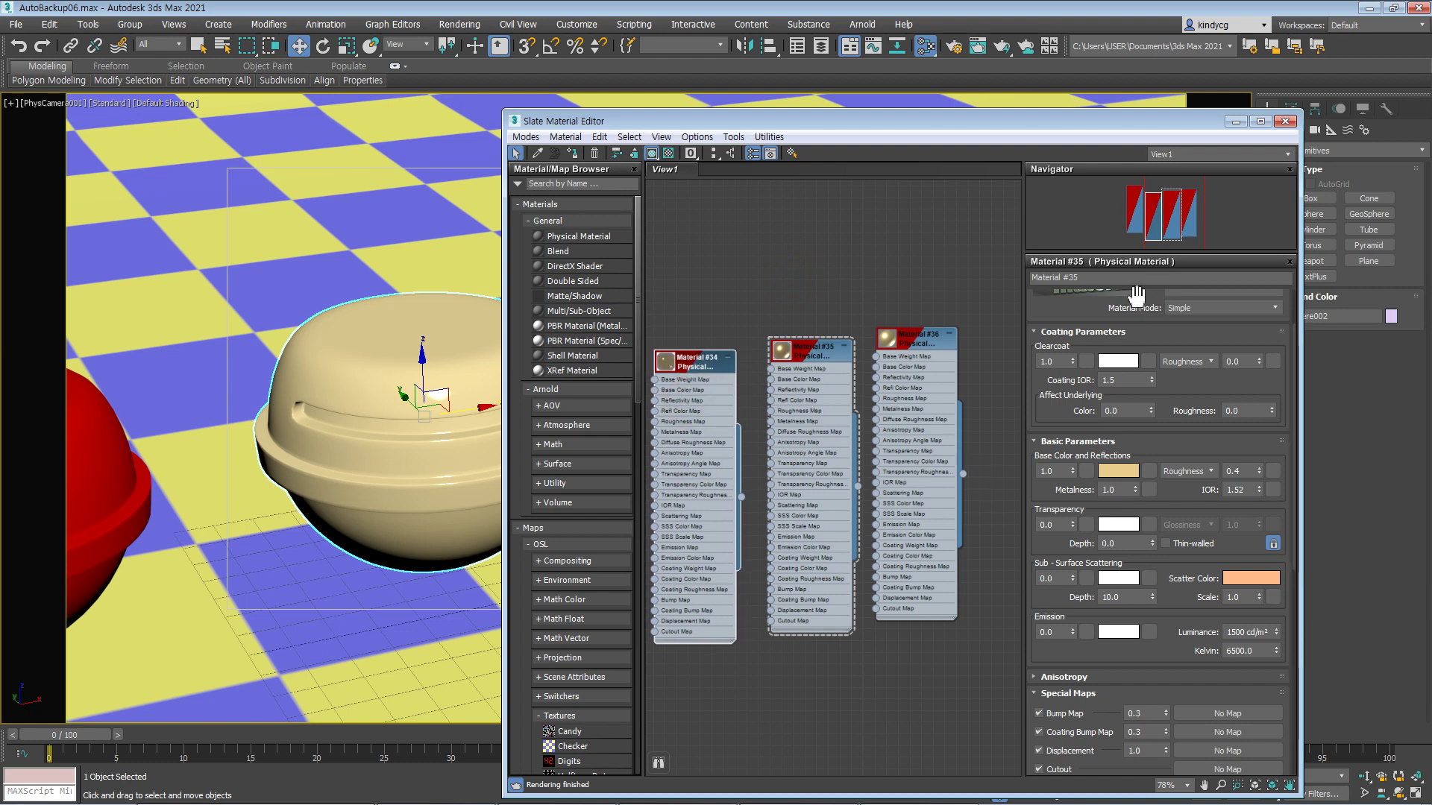
- Apply the Satin Gold preset to Material #35
{"action": "scroll", "coordinate": [1044, 309], "scroll_direction": "up", "scroll_amount": 2}
{"action": "left_click", "coordinate": [1112, 317]}
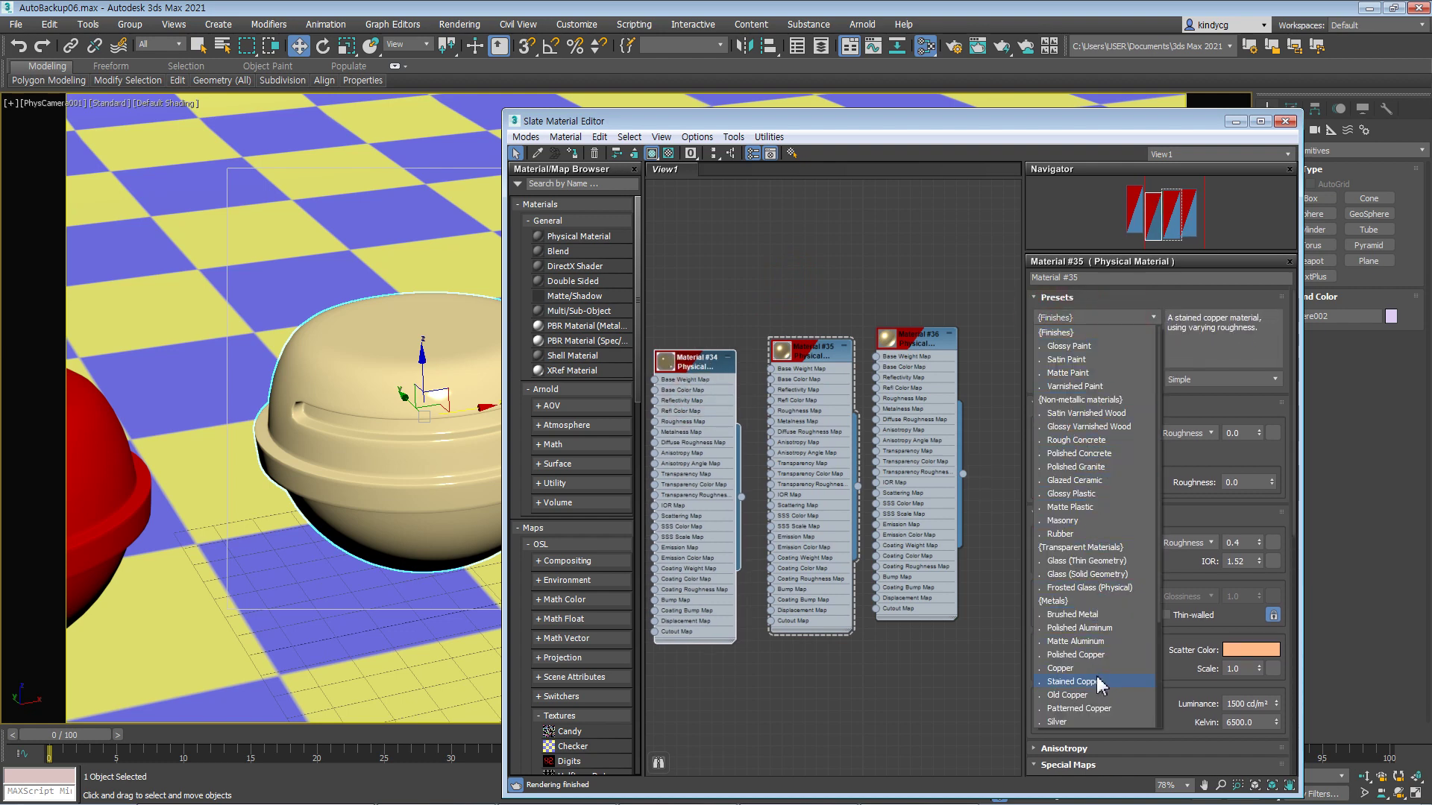
{"action": "scroll", "coordinate": [1098, 690], "scroll_direction": "down", "scroll_amount": 4}
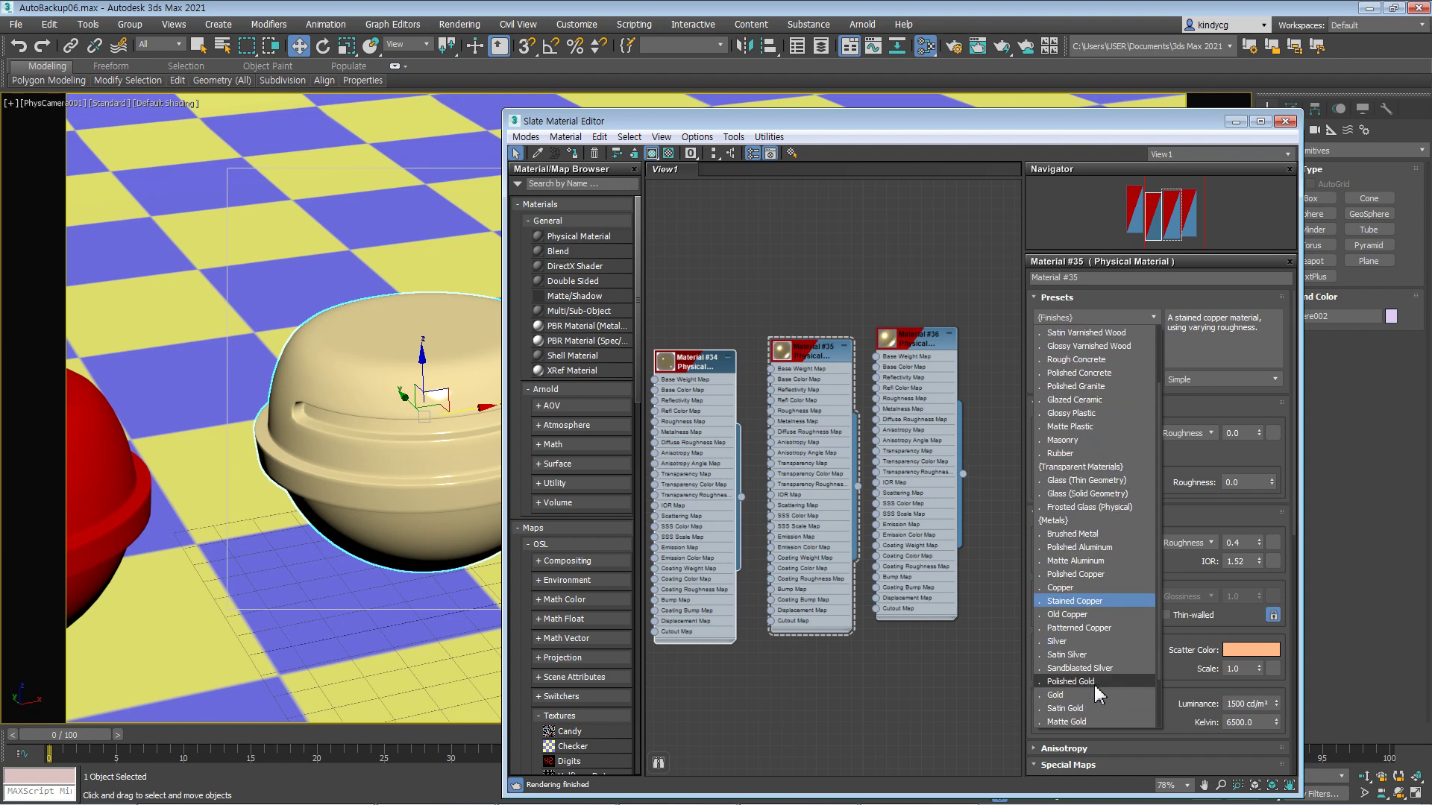
{"action": "left_click", "coordinate": [1094, 645]}
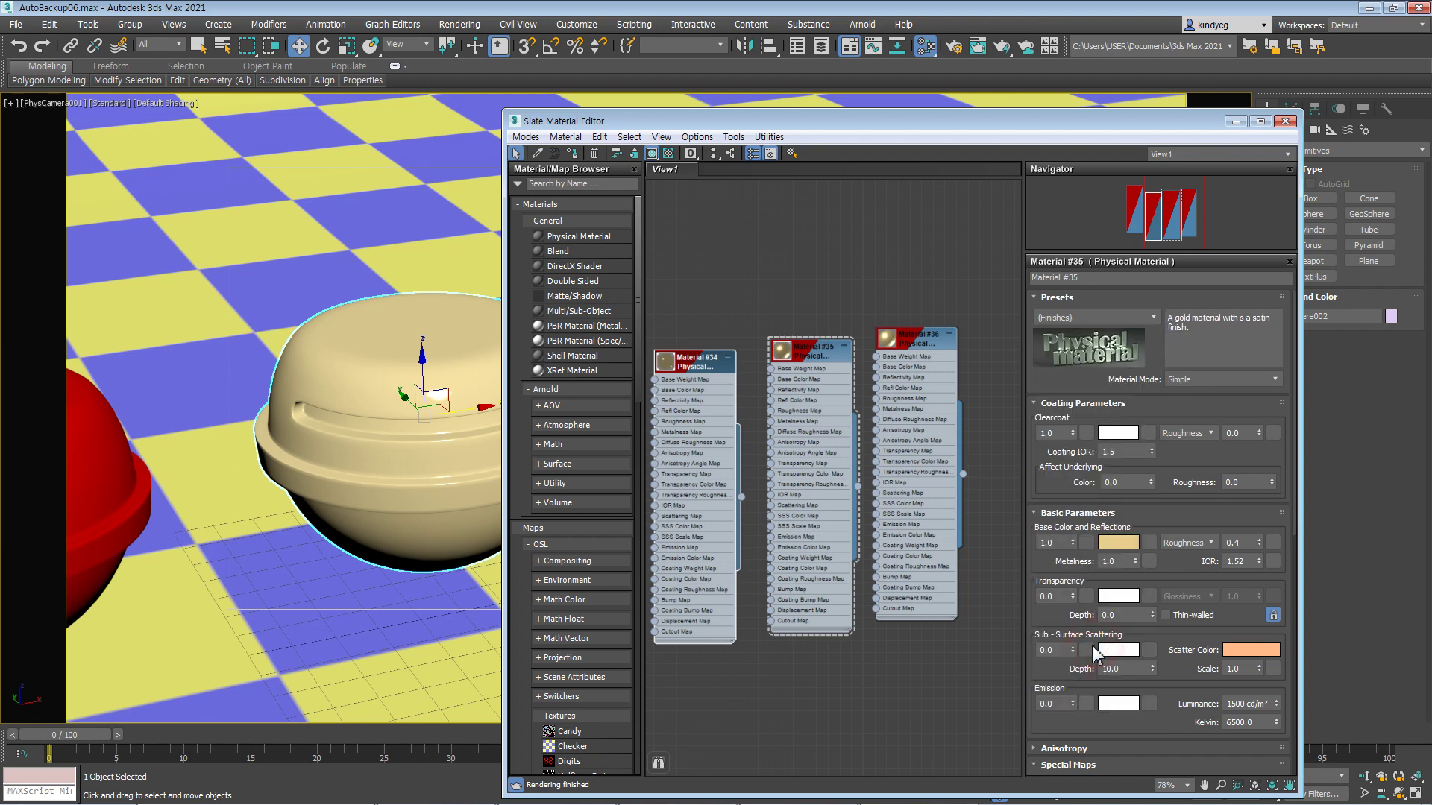
- Align the Material #34 node beside Material #35 and enlarge the preview thumbnails of both nodes
{"action": "left_click_drag", "start_coordinate": [691, 363], "coordinate": [703, 352]}
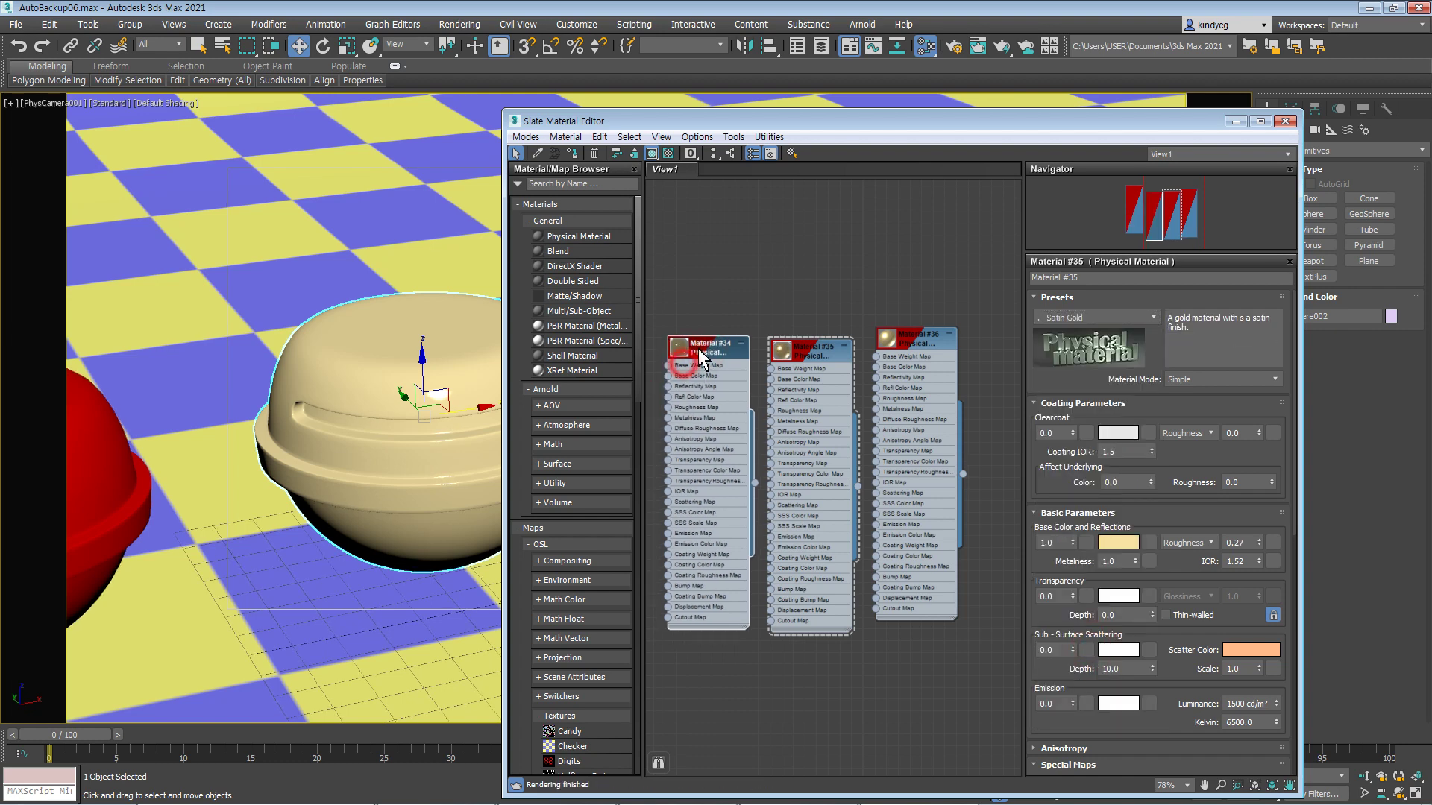
{"action": "left_click", "coordinate": [798, 346]}
{"action": "left_click_drag", "start_coordinate": [798, 345], "coordinate": [798, 350]}
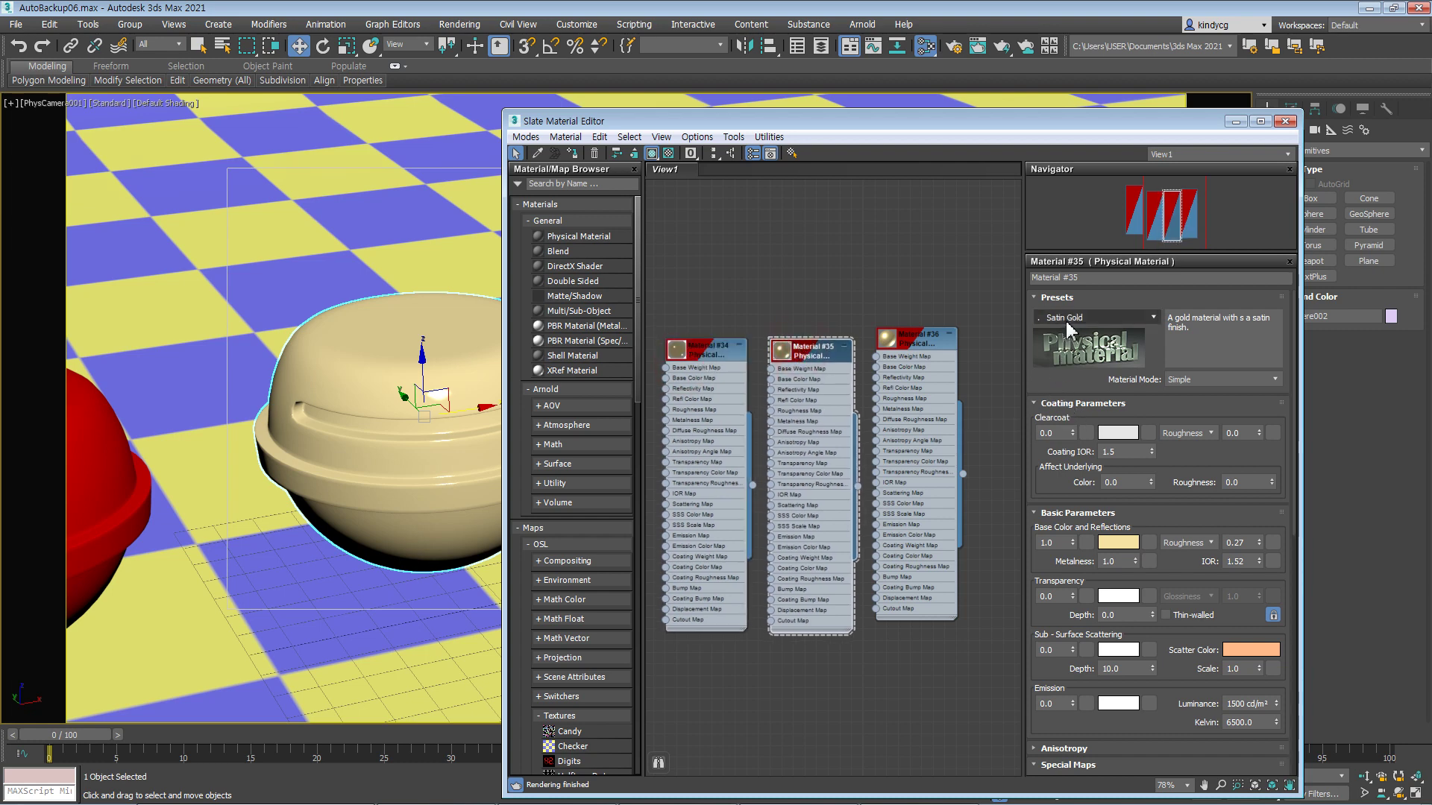
{"action": "left_click", "coordinate": [707, 382]}
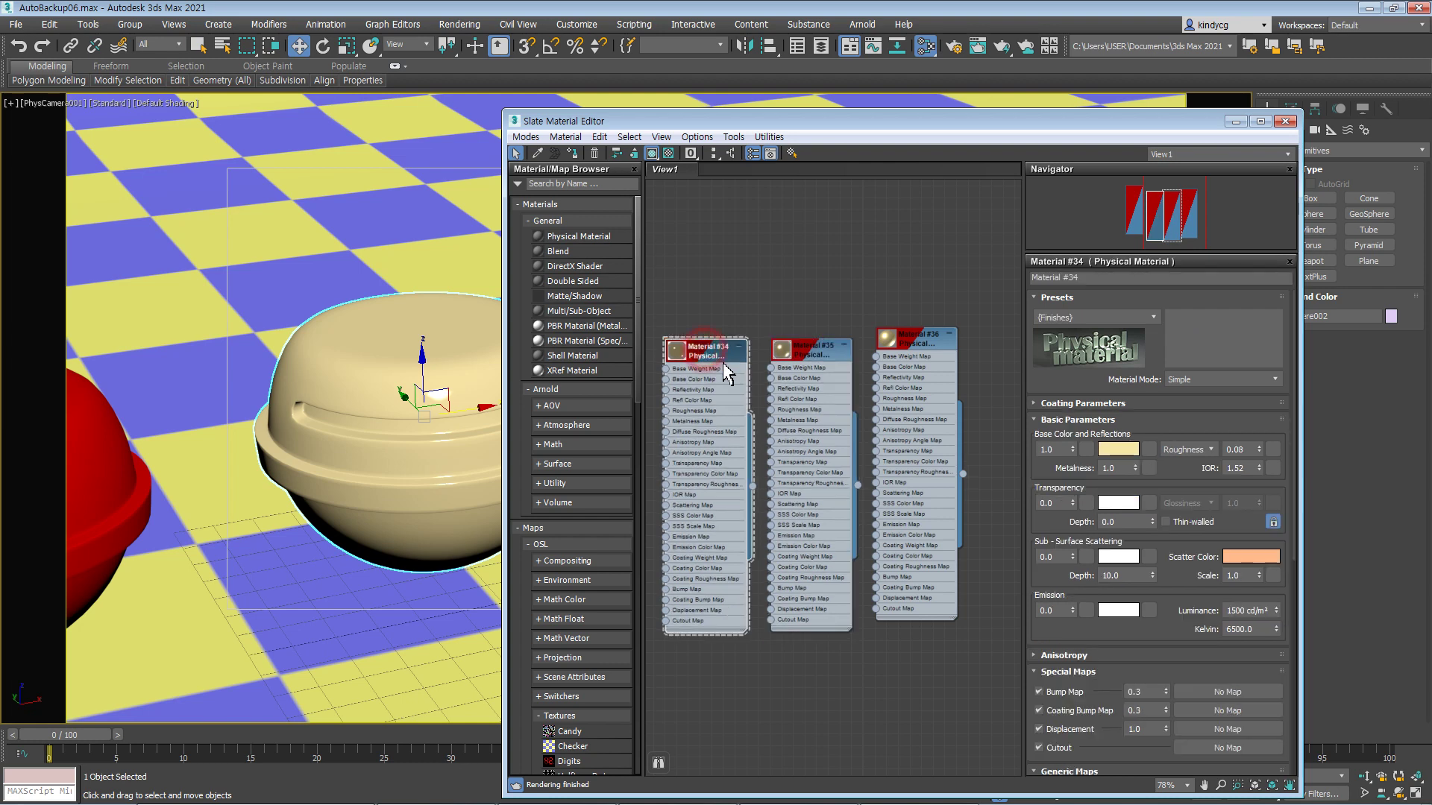
{"action": "double_click", "coordinate": [783, 352]}
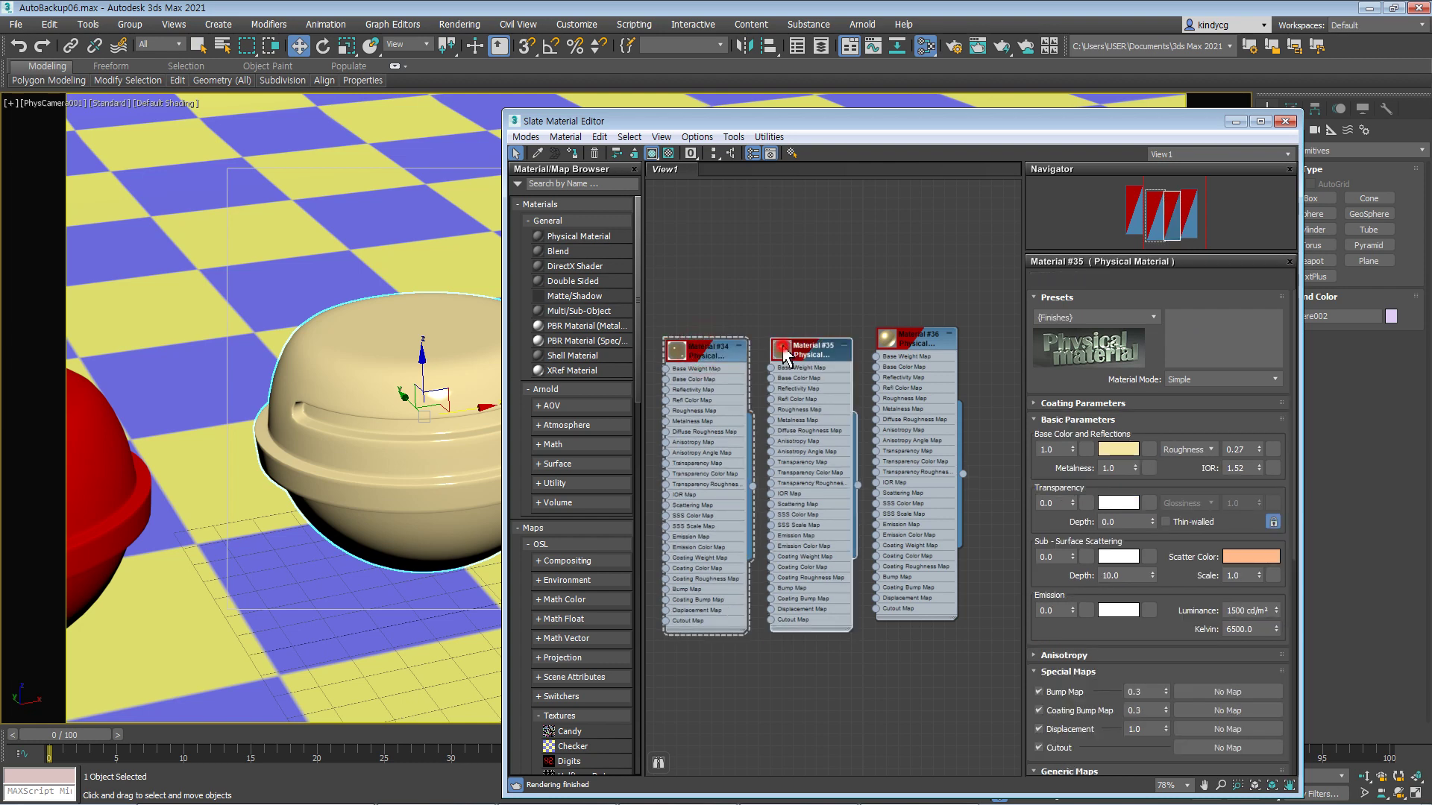
{"action": "double_click", "coordinate": [677, 354]}
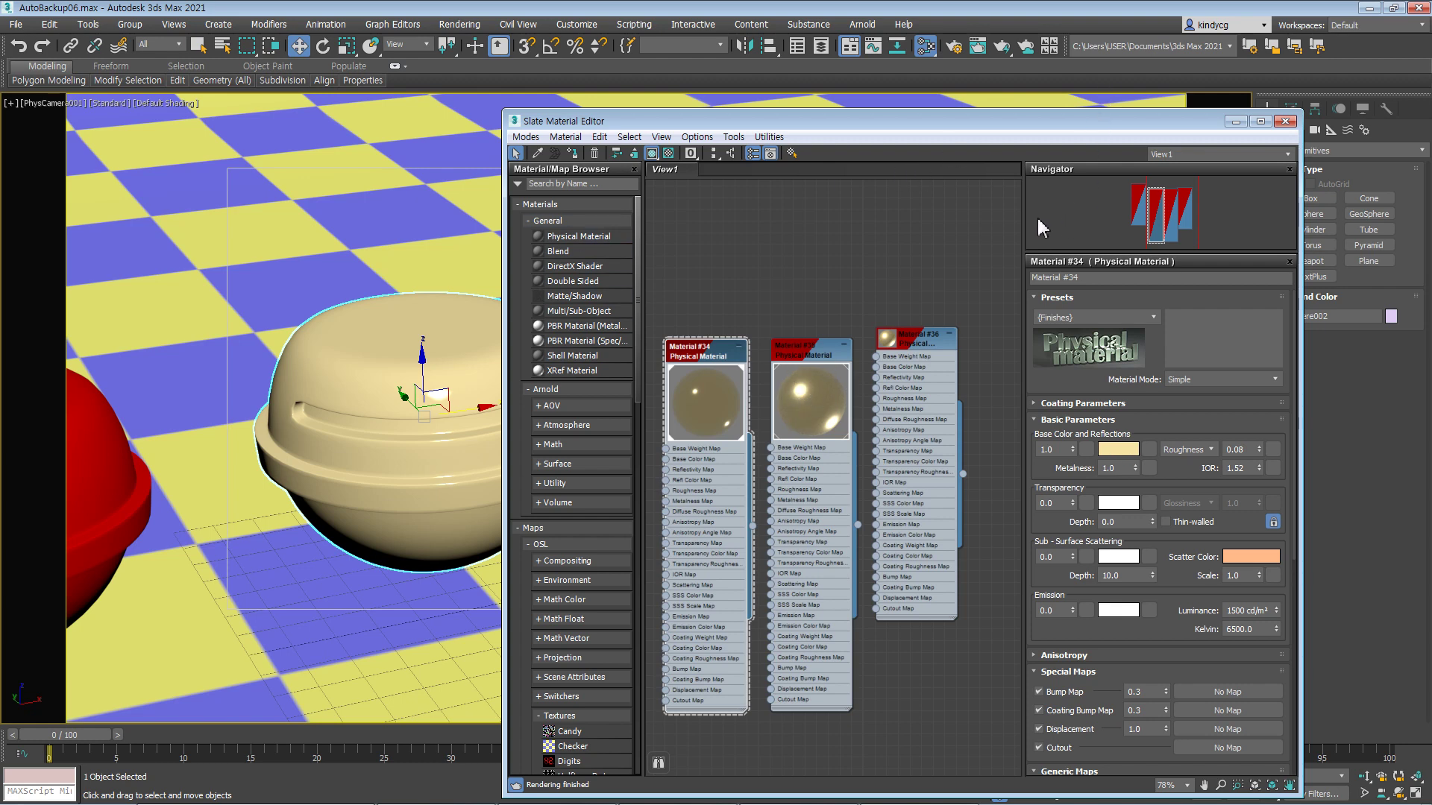
- Render the region, inspect the two gold bells up close, and close the render window and the material editor
{"action": "key", "text": "shift+q"}
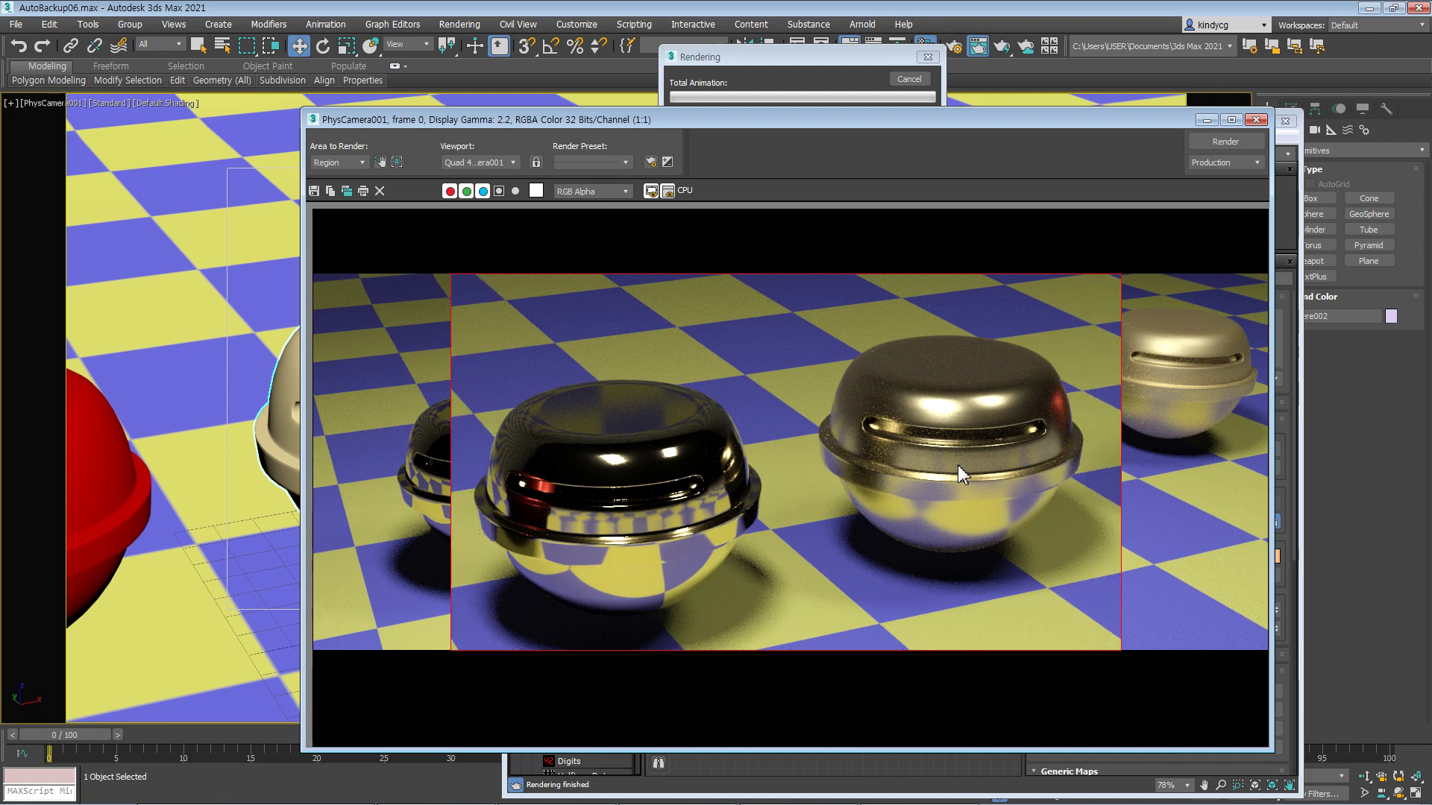
{"action": "left_click", "coordinate": [609, 444]}
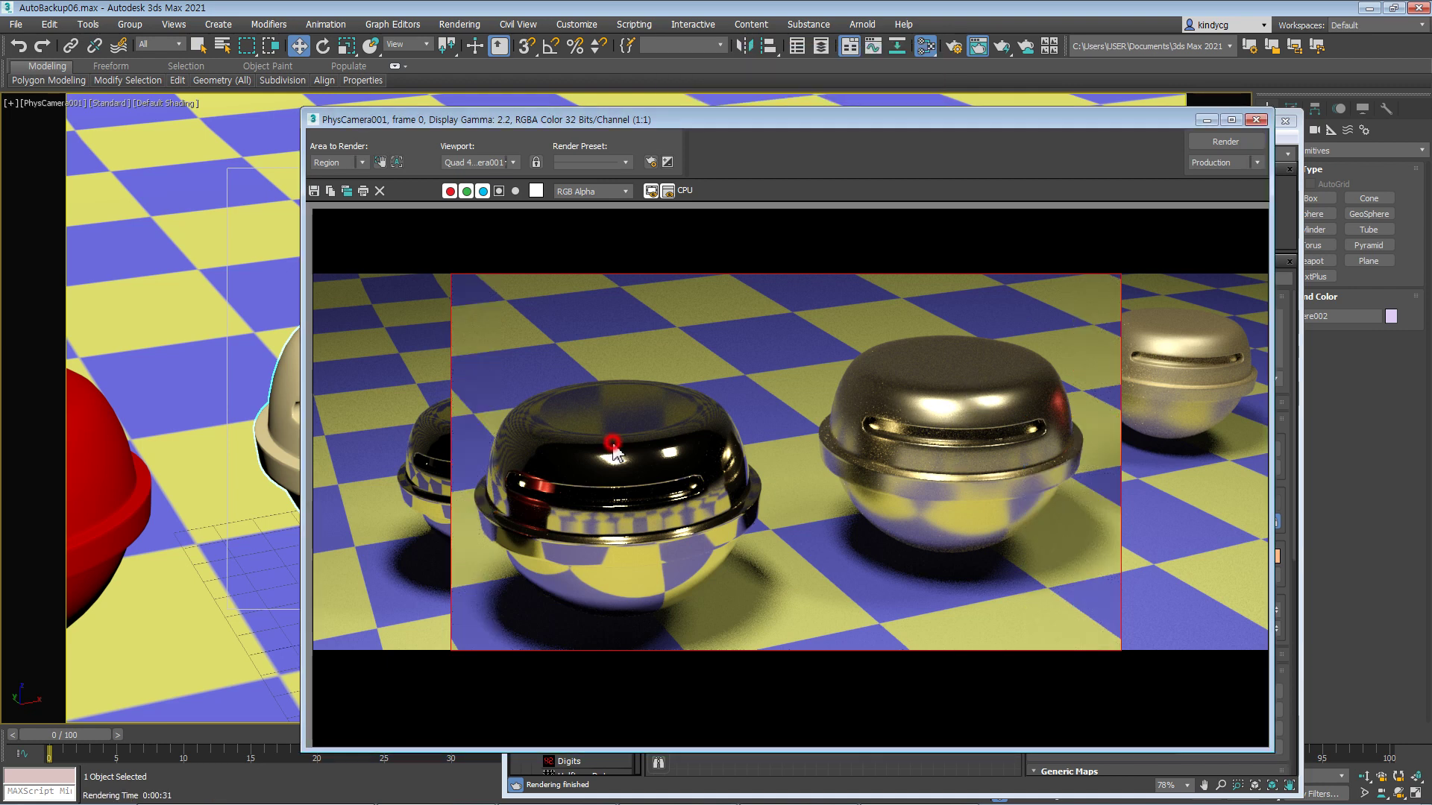
{"action": "scroll", "coordinate": [979, 399], "scroll_direction": "up", "scroll_amount": 1}
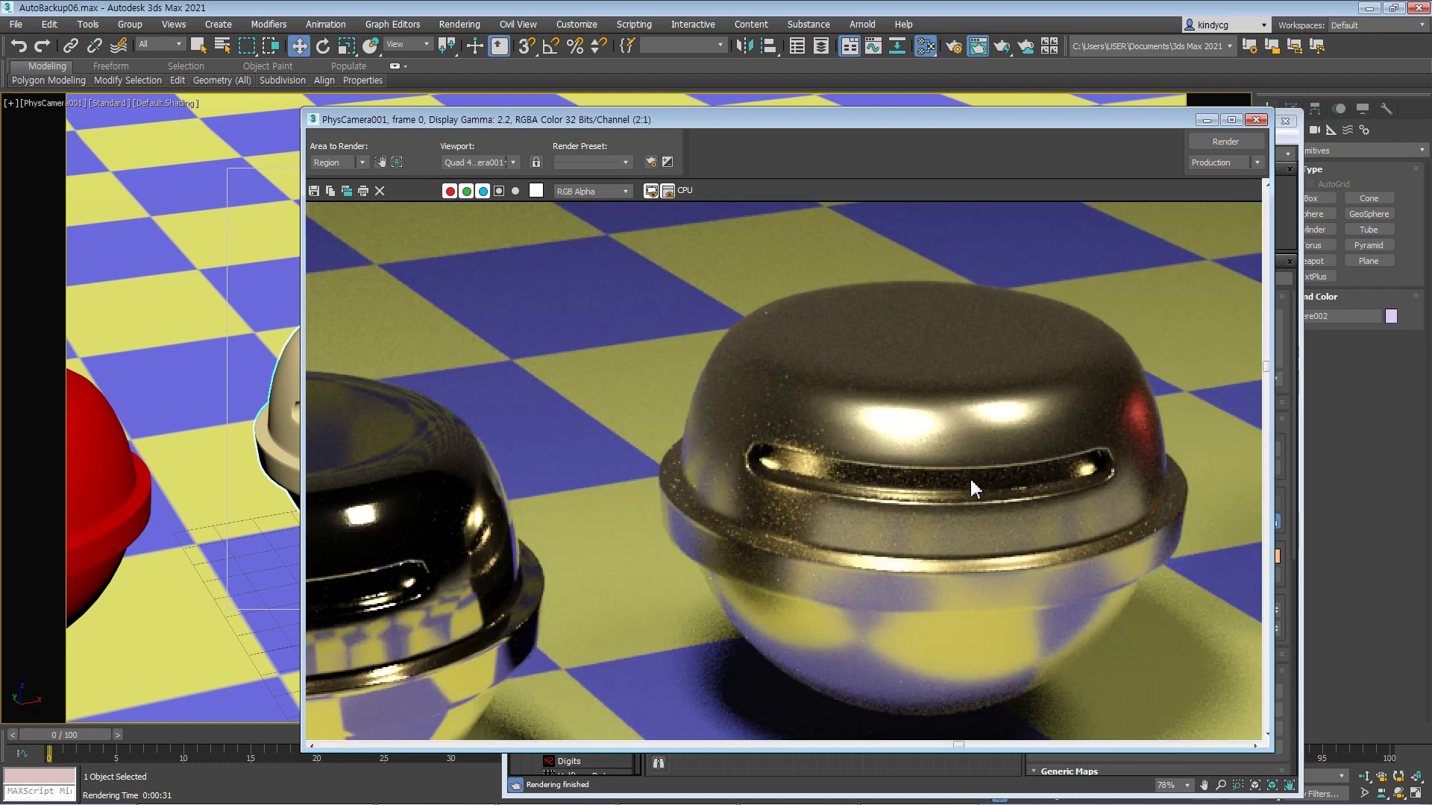
{"action": "scroll", "coordinate": [965, 495], "scroll_direction": "down", "scroll_amount": 1}
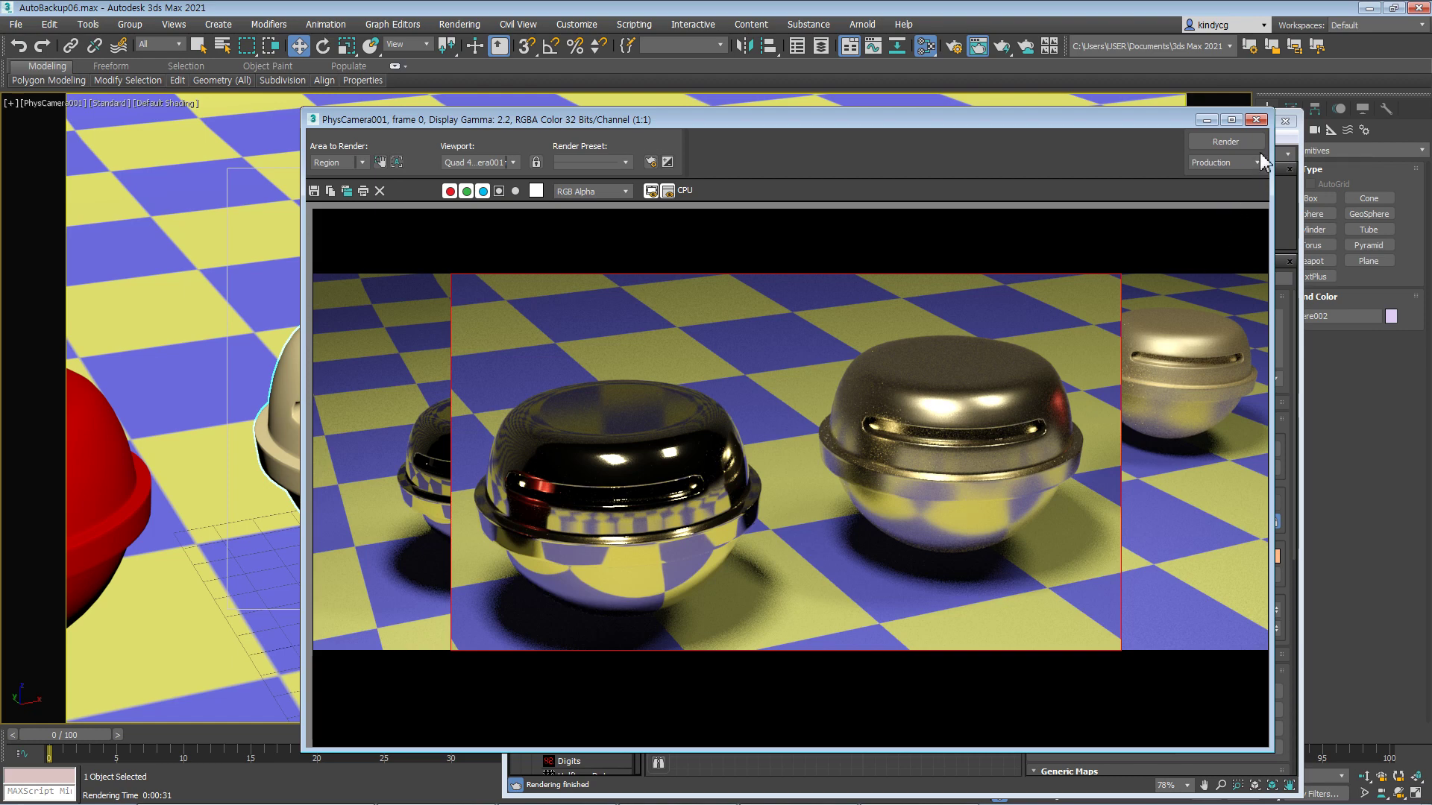
{"action": "left_click", "coordinate": [1256, 119]}
{"action": "left_click", "coordinate": [1284, 120]}
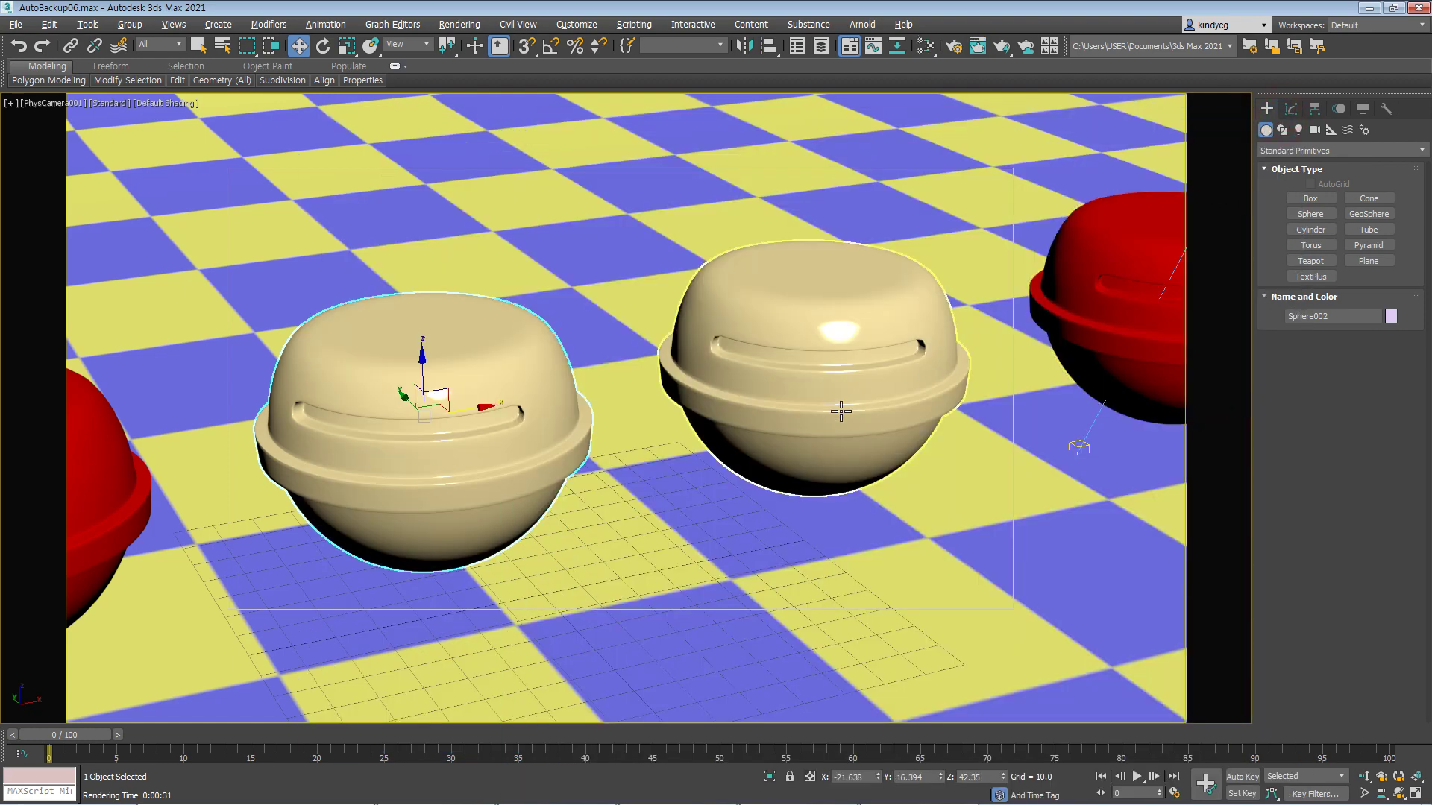
- Return to the four-viewport layout and move the light at the far end of the bell row, with its target, to between the two middle bells
{"action": "key", "text": "alt+w"}
{"action": "left_click", "coordinate": [419, 316]}
{"action": "left_click", "coordinate": [415, 278]}
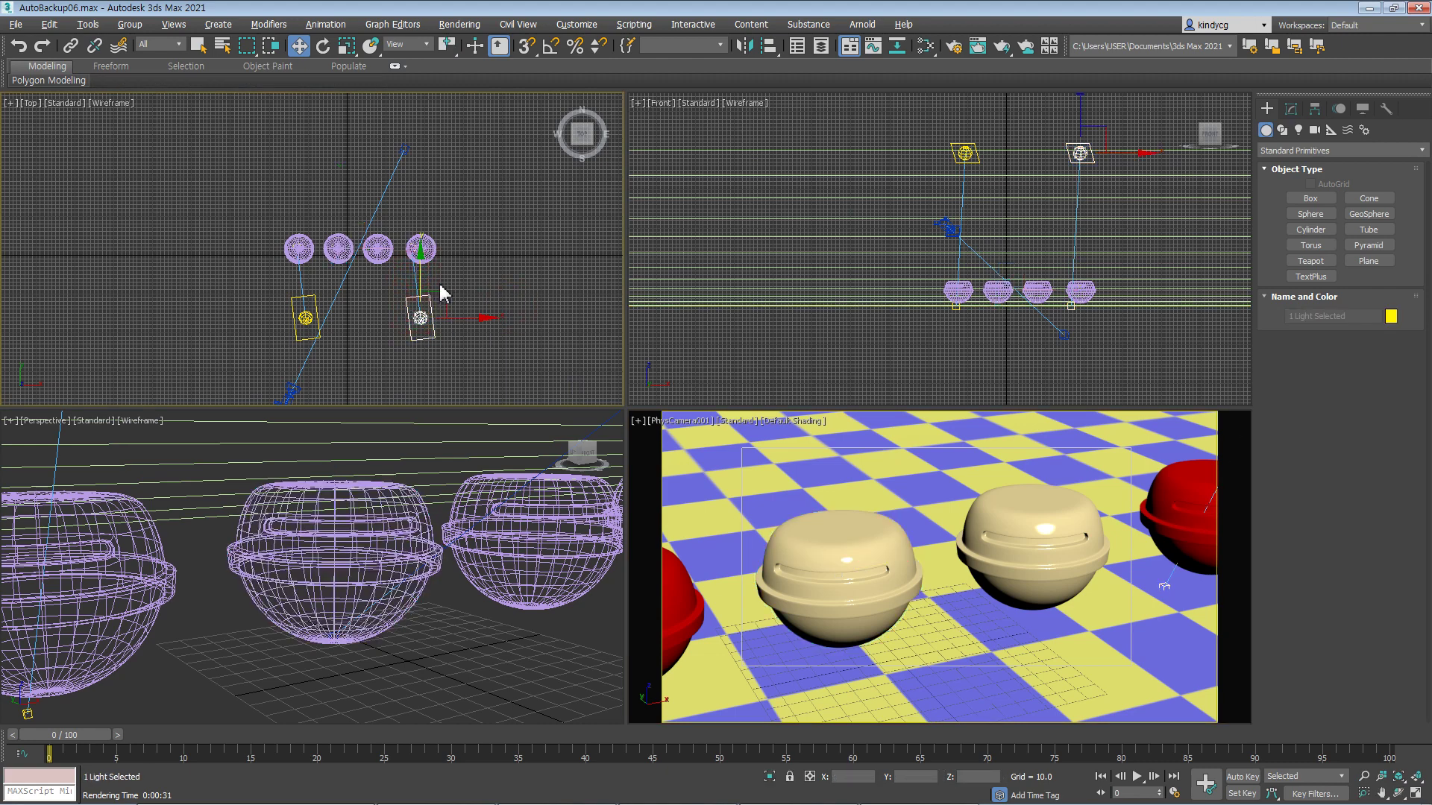
{"action": "left_click_drag", "start_coordinate": [441, 293], "coordinate": [390, 294]}
{"action": "left_click", "coordinate": [409, 355]}
{"action": "left_click", "coordinate": [367, 318]}
- Set the moved rectangular light's intensity to 15000 cd
{"action": "left_click", "coordinate": [1291, 109]}
{"action": "left_click_drag", "start_coordinate": [1275, 511], "coordinate": [1283, 461]}
{"action": "left_click", "coordinate": [1322, 492]}
{"action": "type", "text": "15000"}
{"action": "key", "text": "Return"}
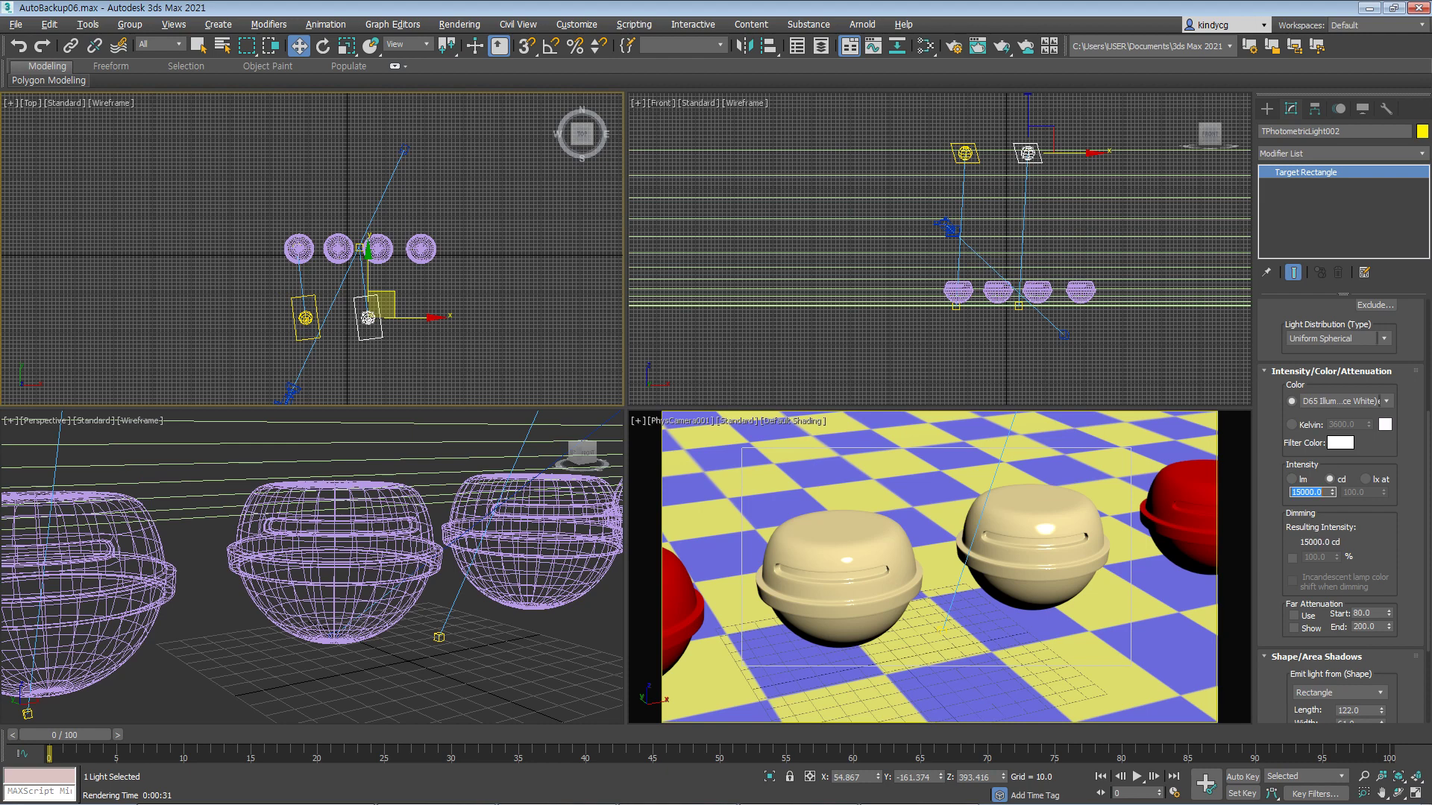
- Render the camera view's region to check the gold bells under the adjusted light, and close the render window
{"action": "right_click", "coordinate": [971, 620]}
{"action": "key", "text": "shift+q"}
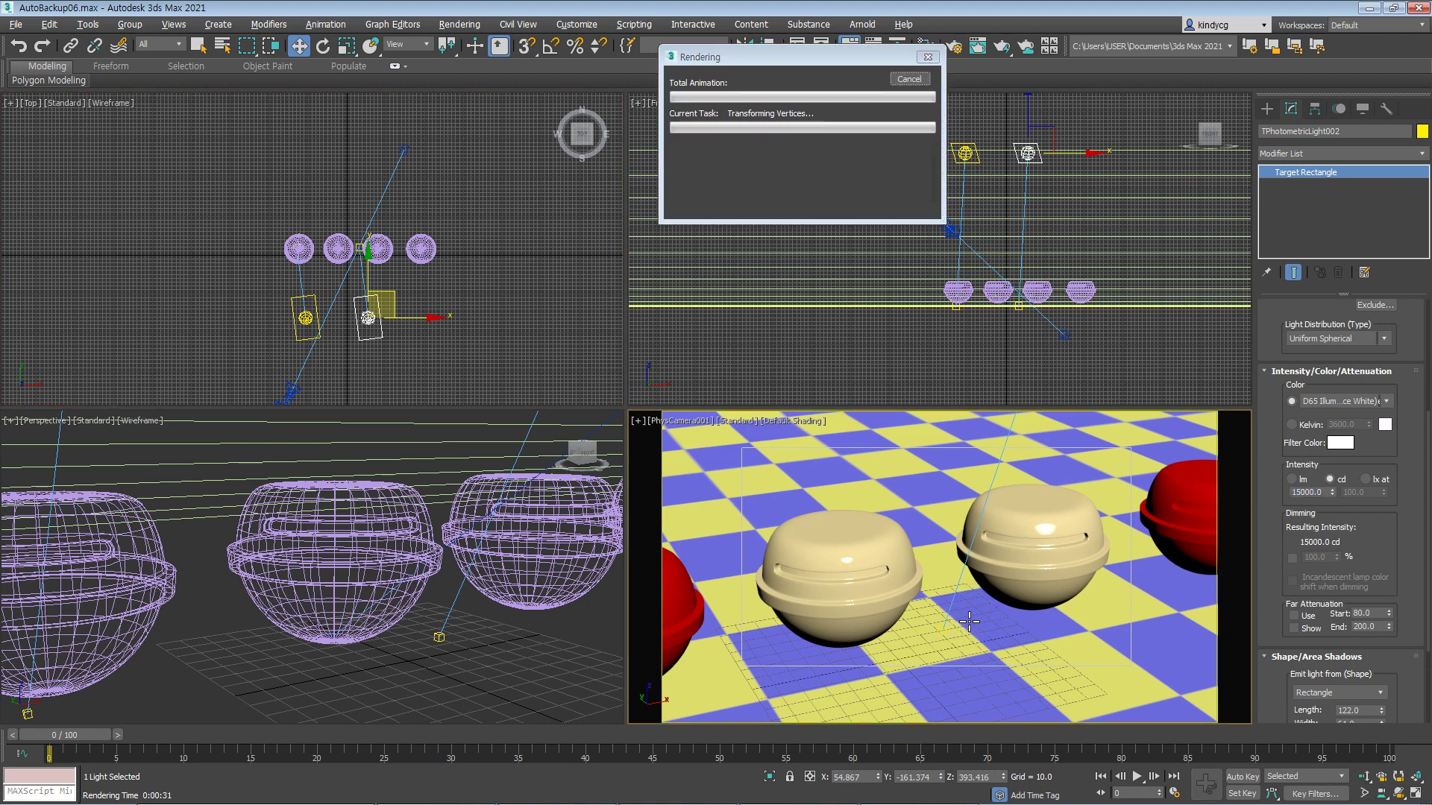
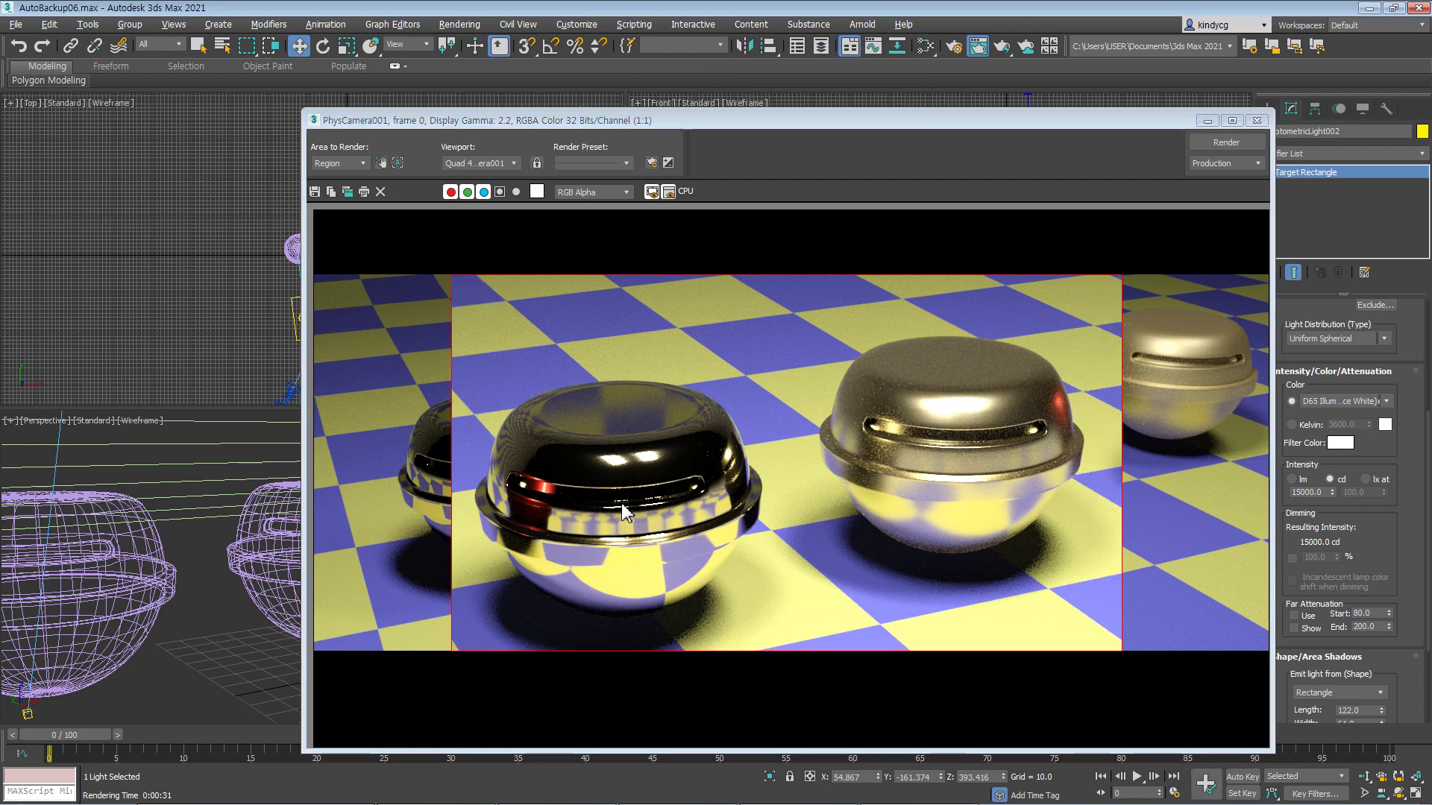
{"action": "left_click", "coordinate": [1256, 120]}
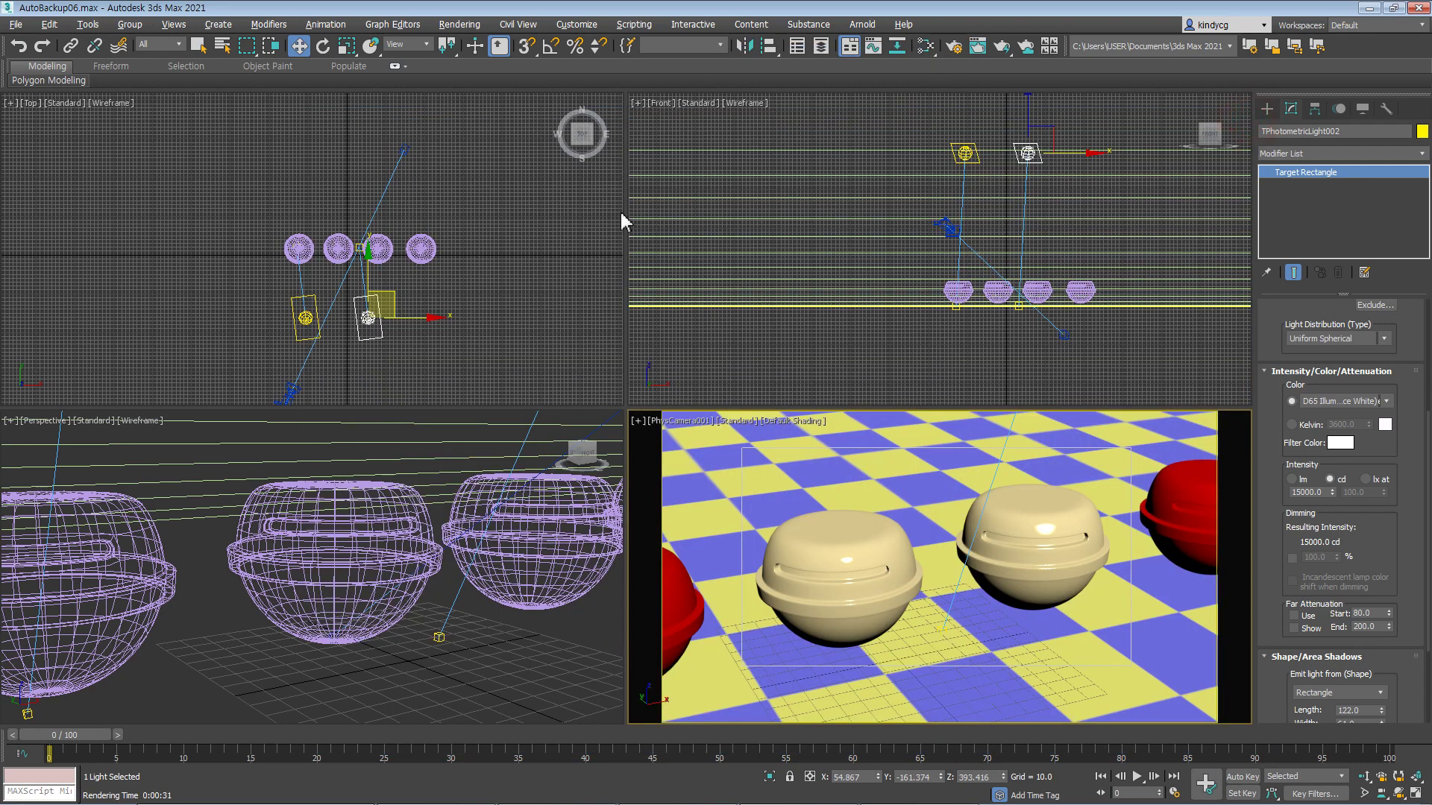
- Change the environment background color to a medium gray with red, green and blue at 72
{"action": "middle_click", "coordinate": [561, 267]}
{"action": "key", "text": "8"}
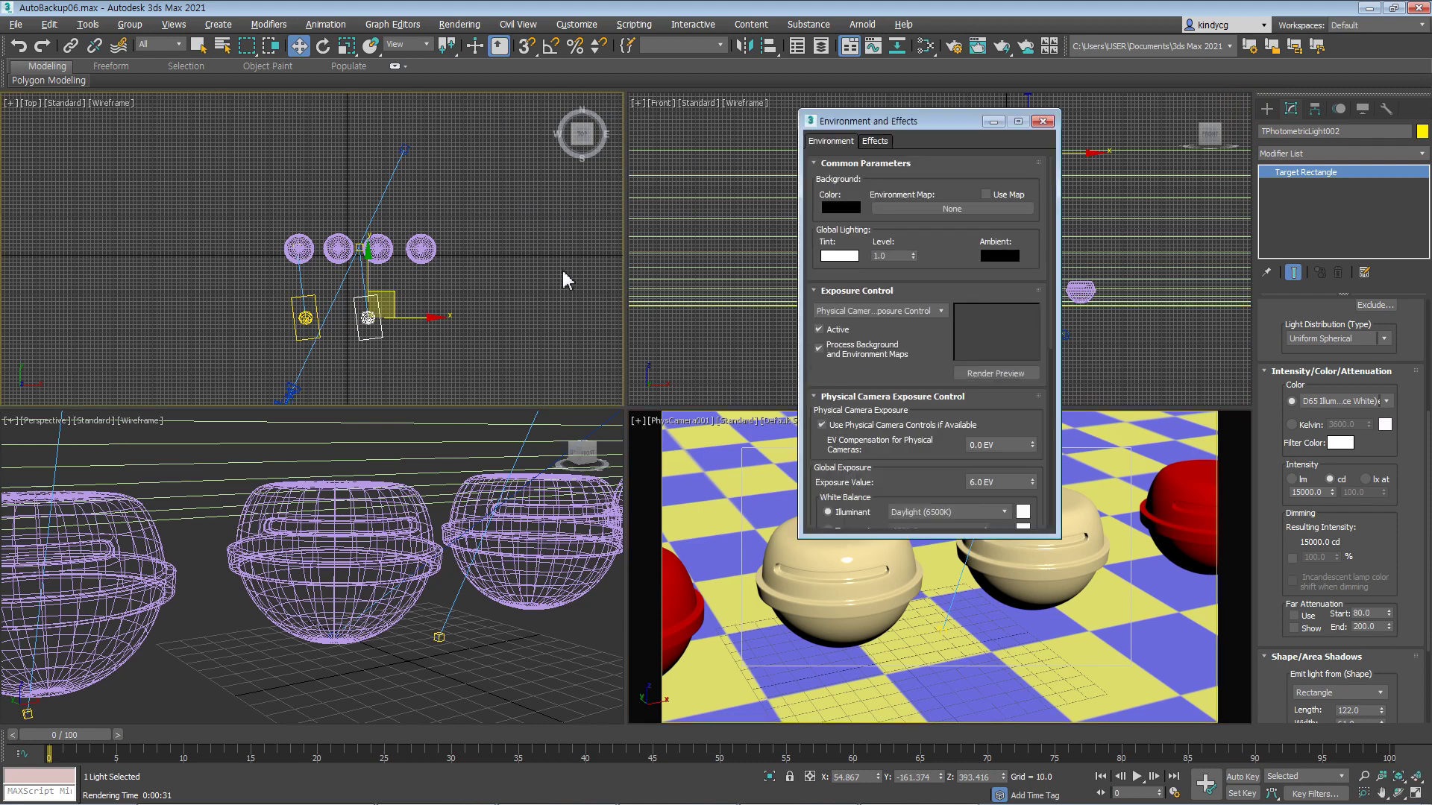
{"action": "left_click", "coordinate": [1043, 121]}
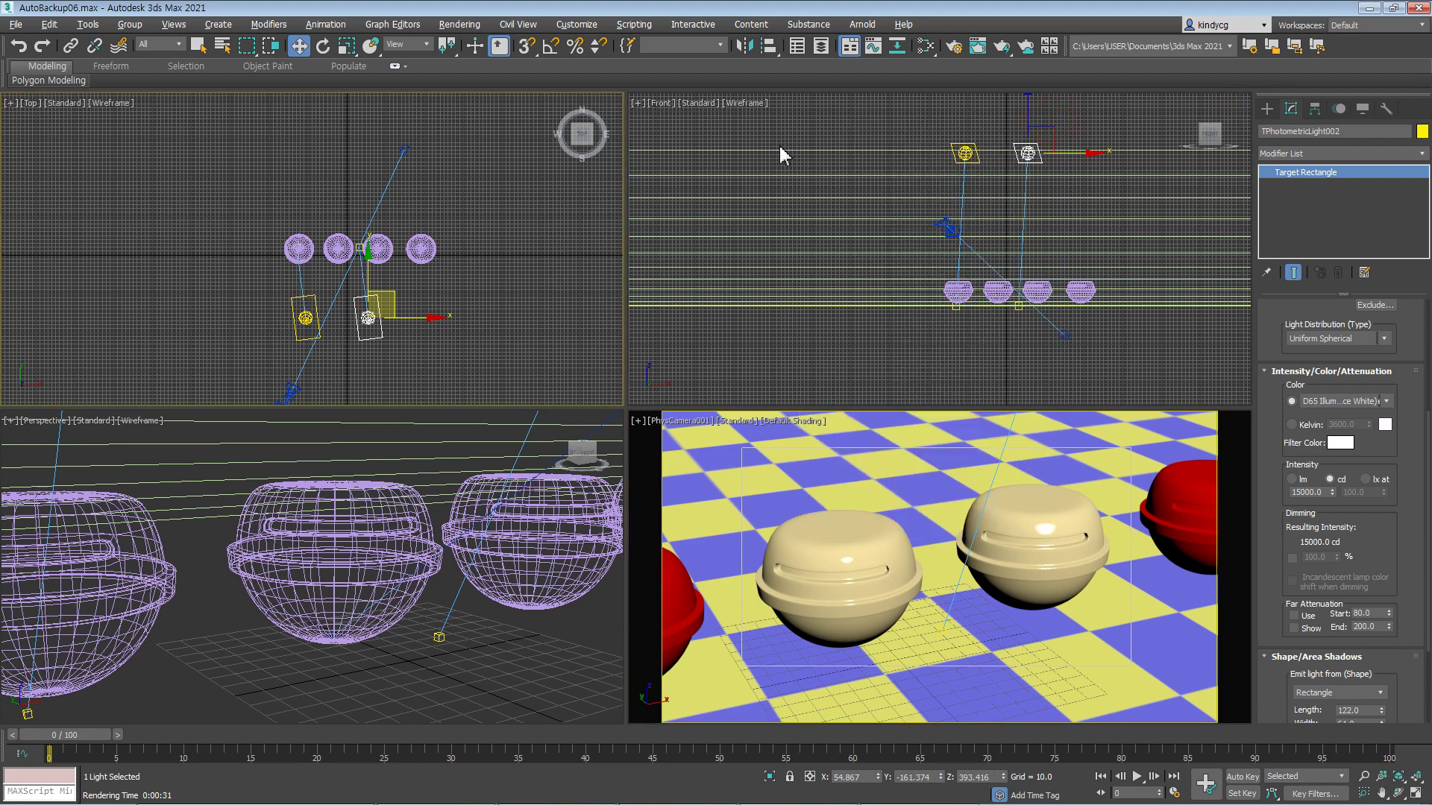
{"action": "left_click", "coordinate": [452, 29]}
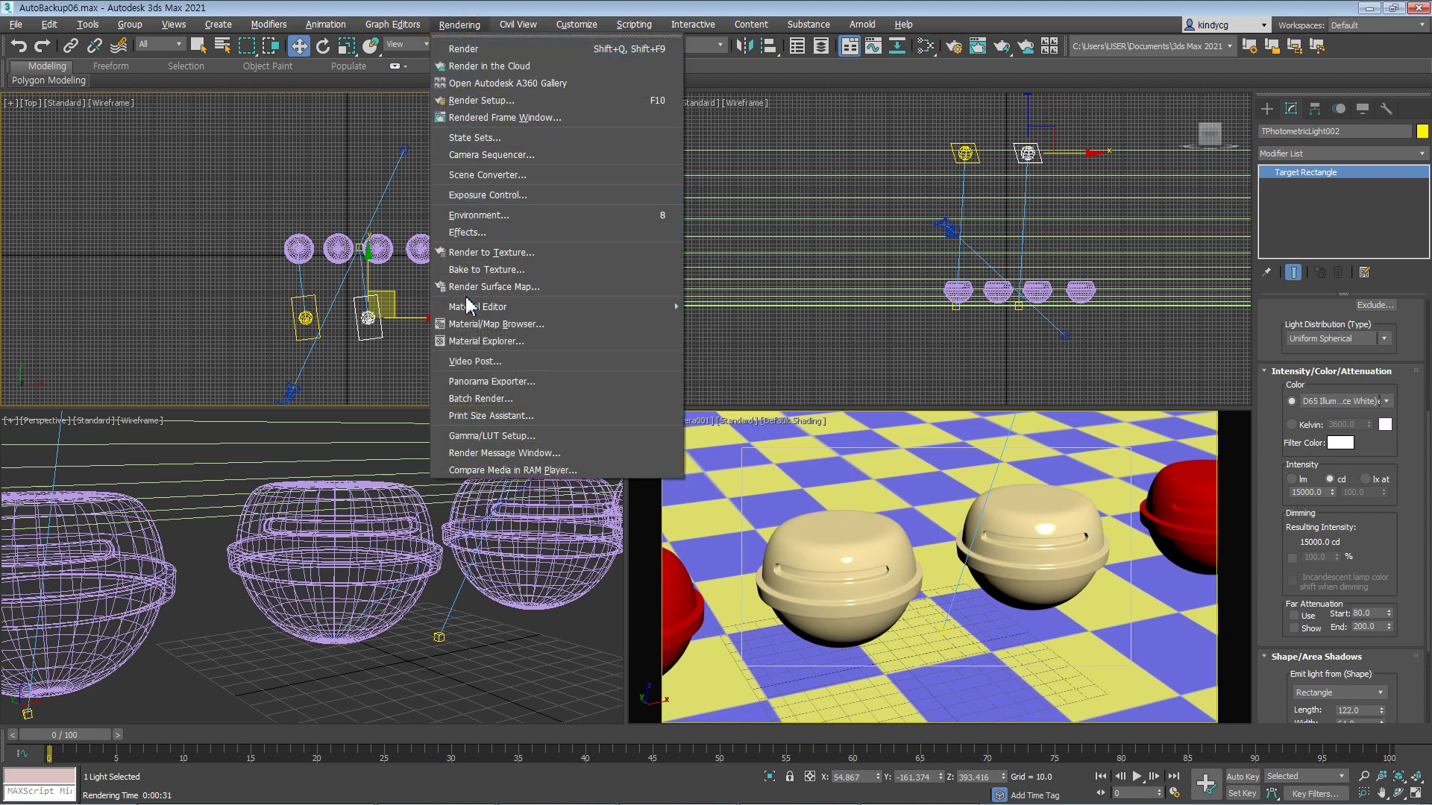
{"action": "left_click", "coordinate": [485, 218]}
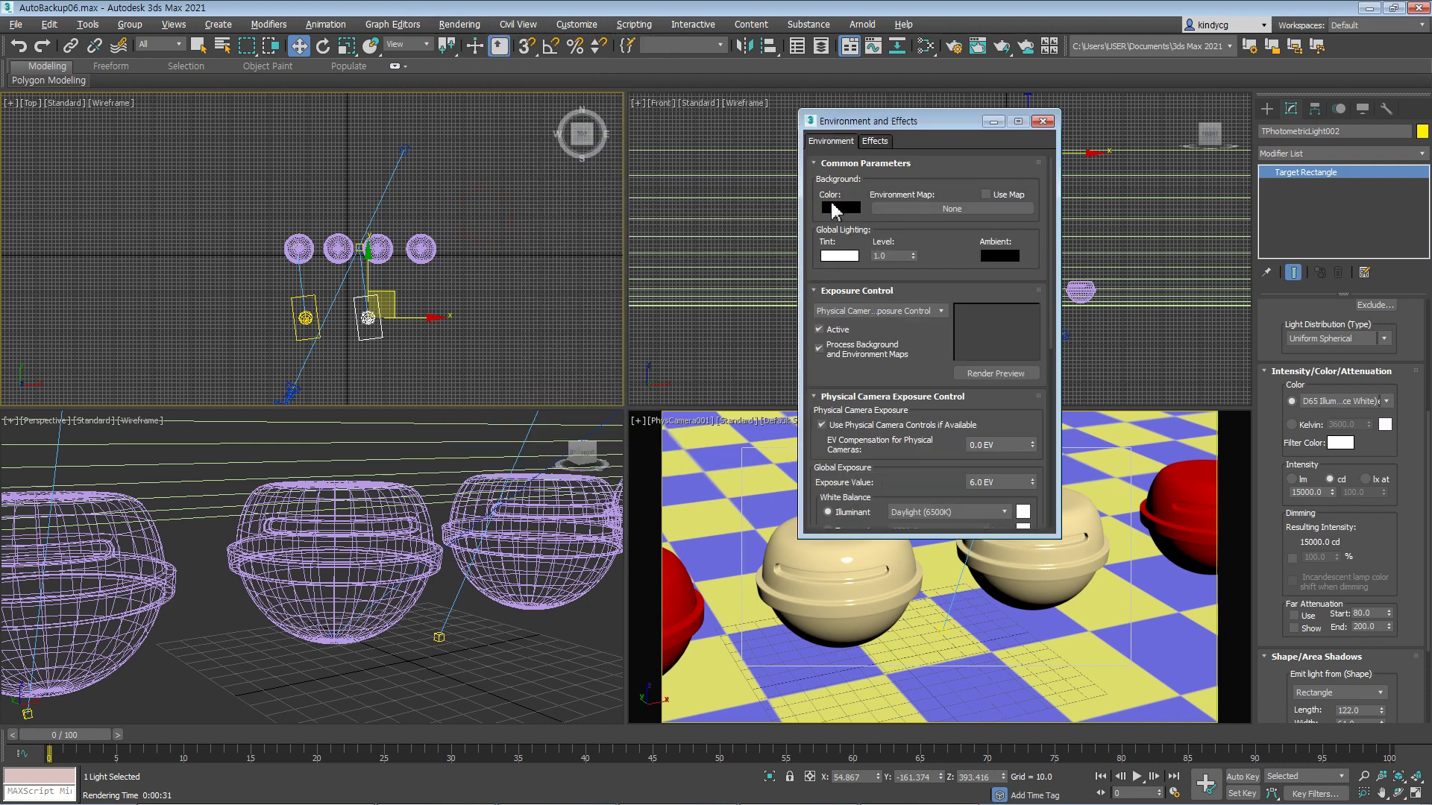
{"action": "left_click", "coordinate": [834, 210]}
{"action": "left_click", "coordinate": [430, 131]}
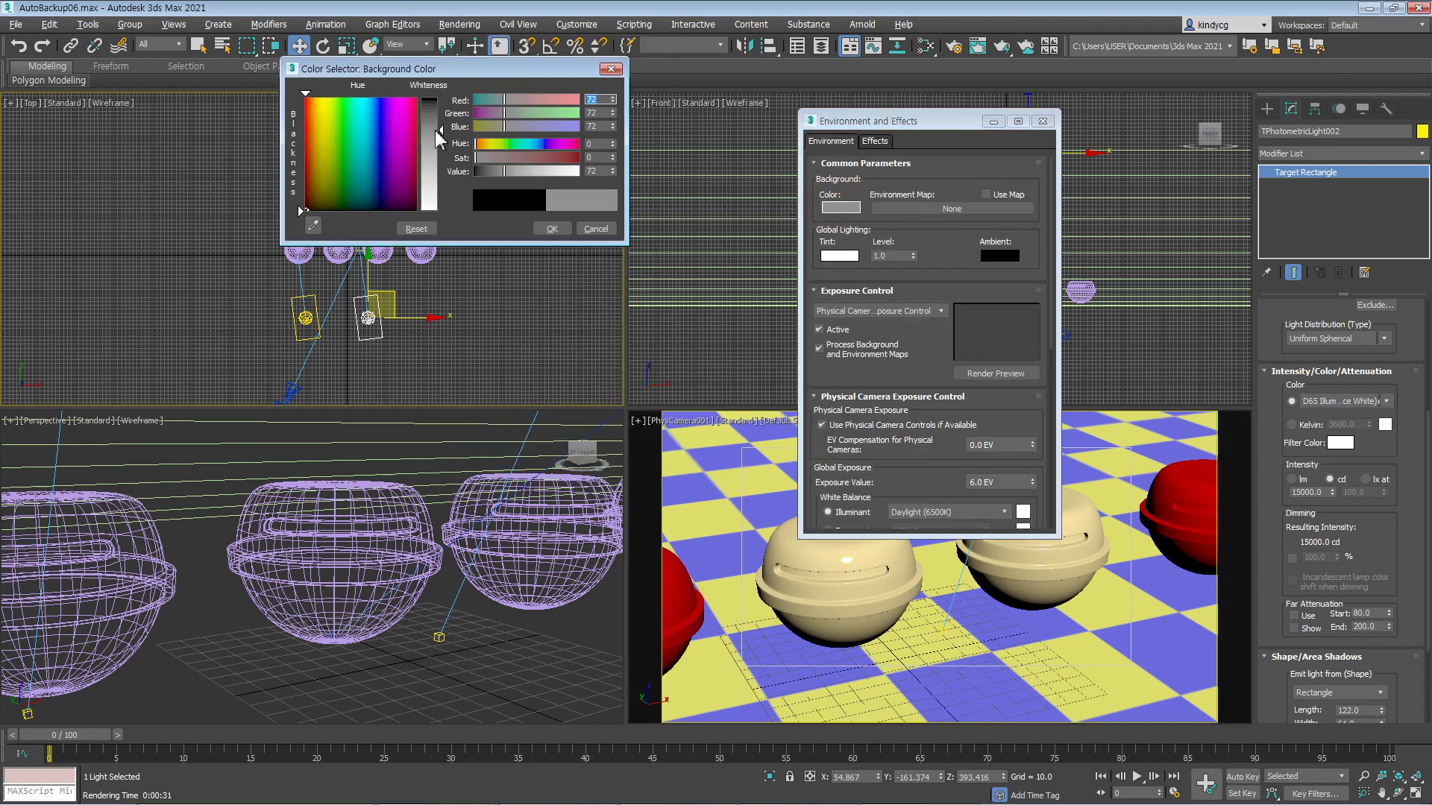
{"action": "left_click", "coordinate": [551, 229]}
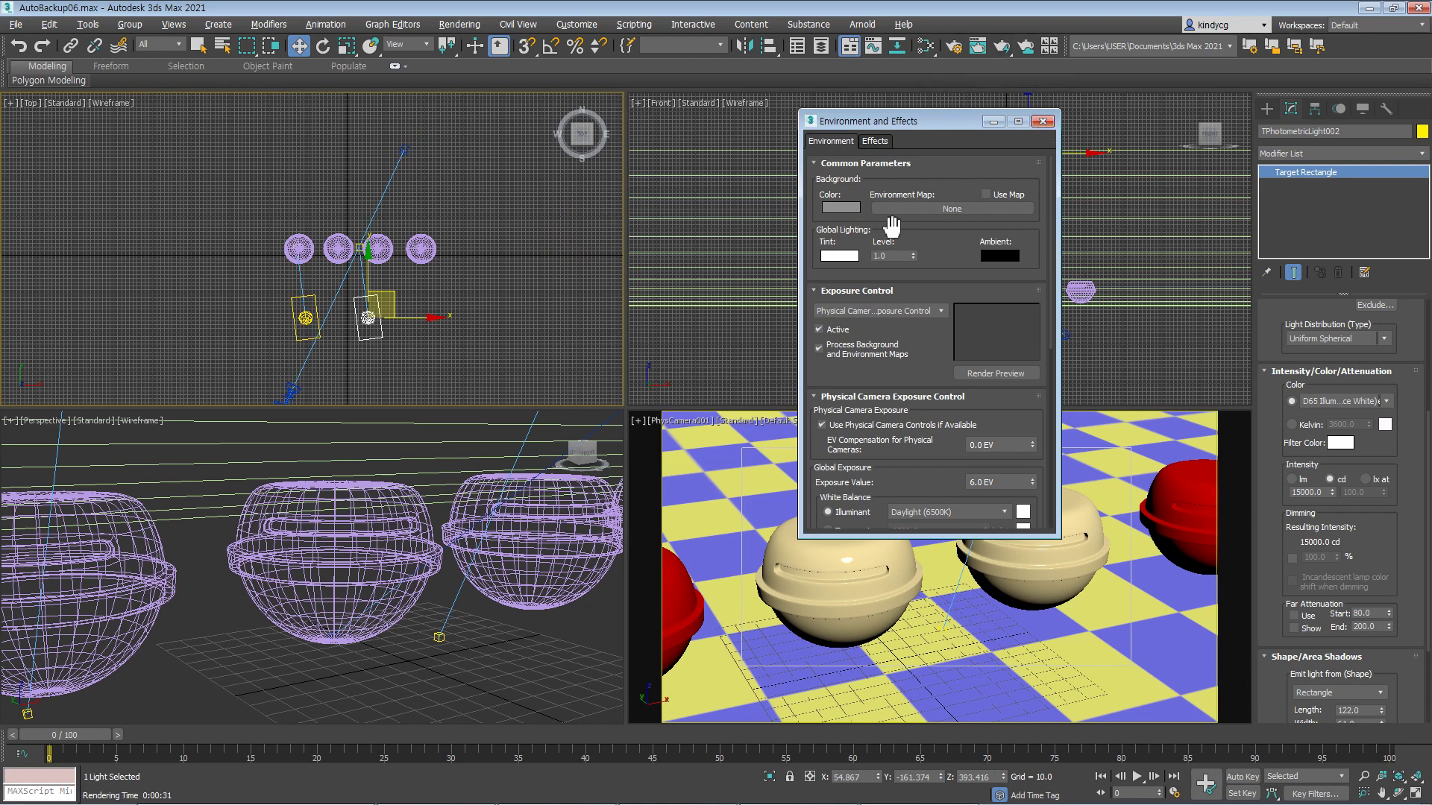
- Test-render the region with the gray background, cancel the render early and close its window
{"action": "key", "text": "shift+q"}
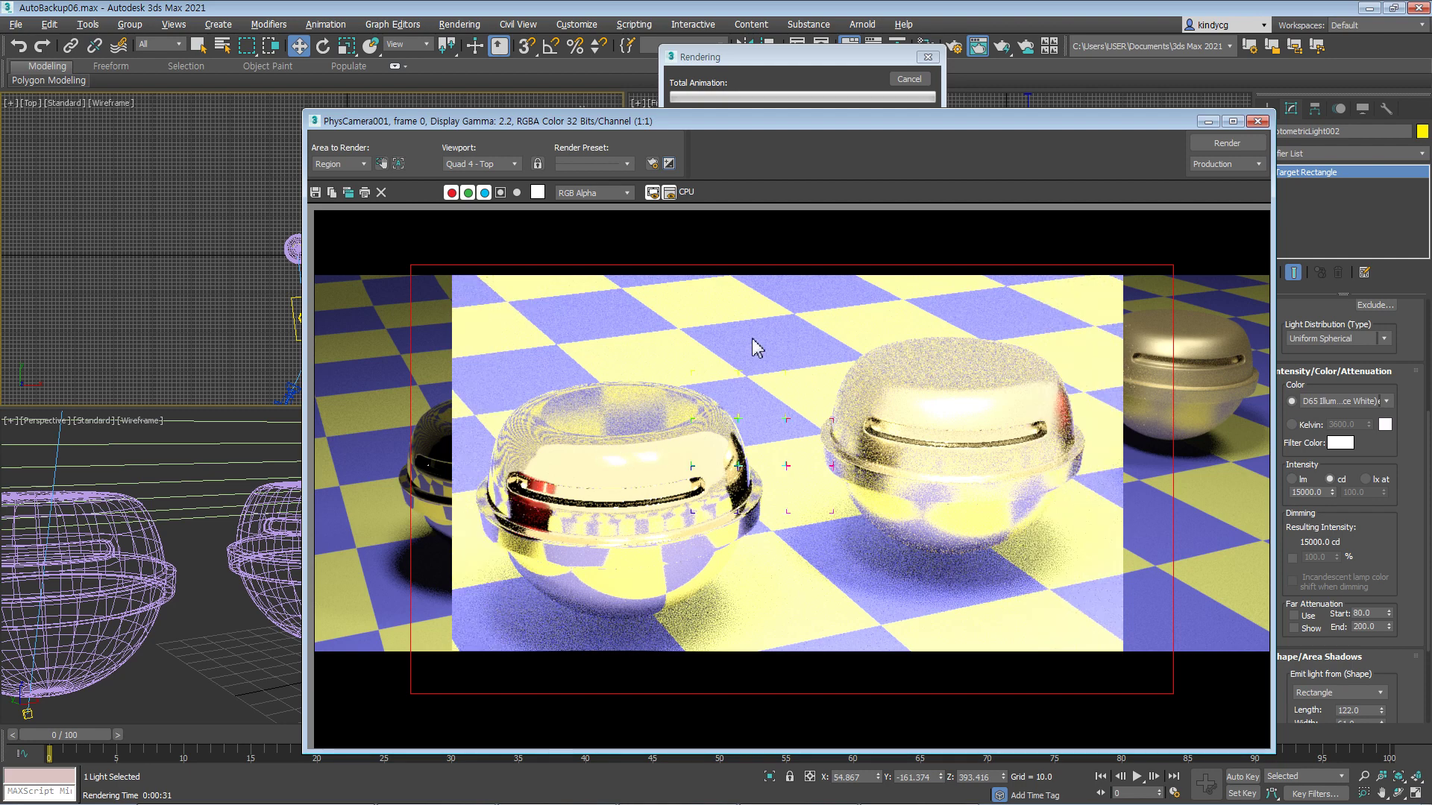
{"action": "left_click", "coordinate": [911, 80]}
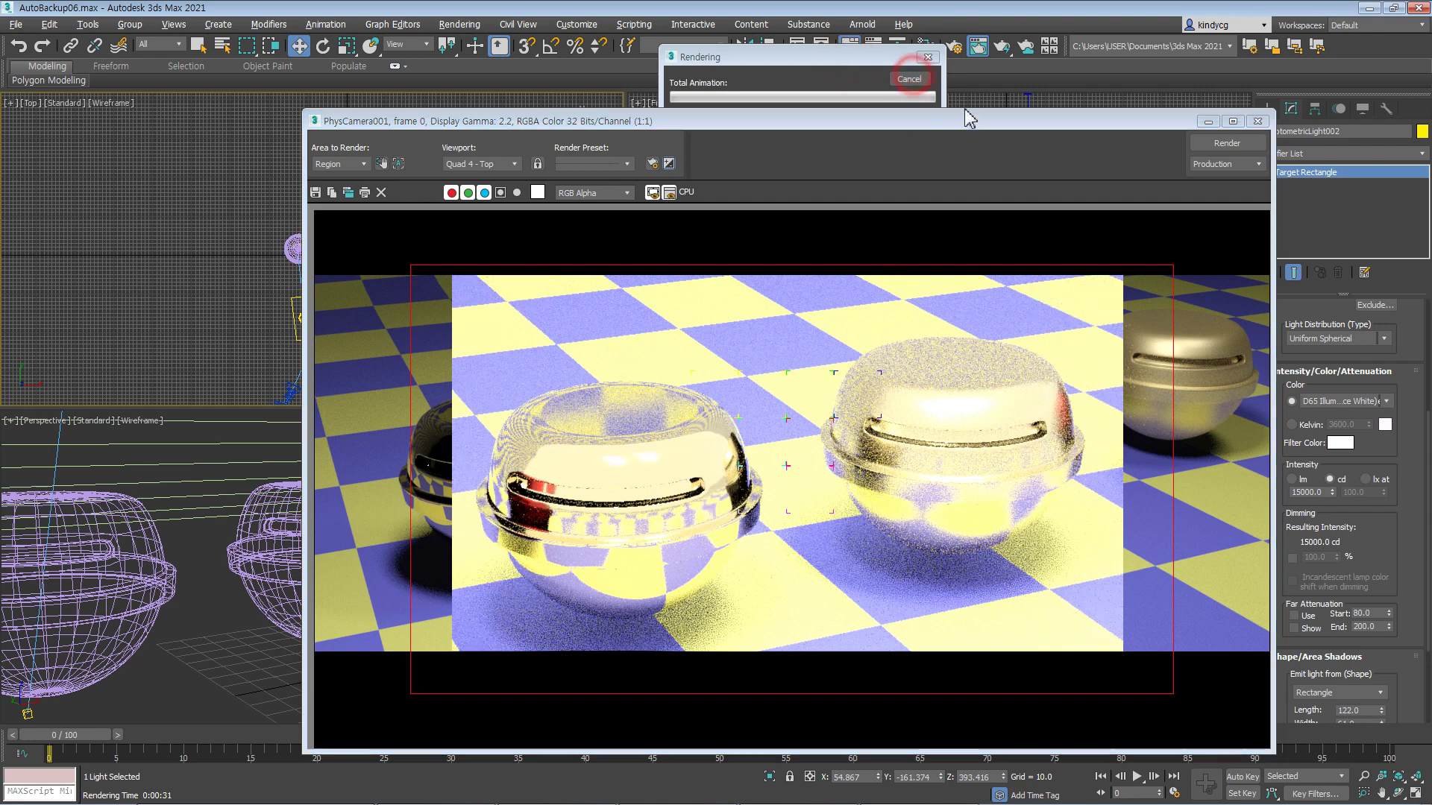
{"action": "left_click", "coordinate": [1258, 121]}
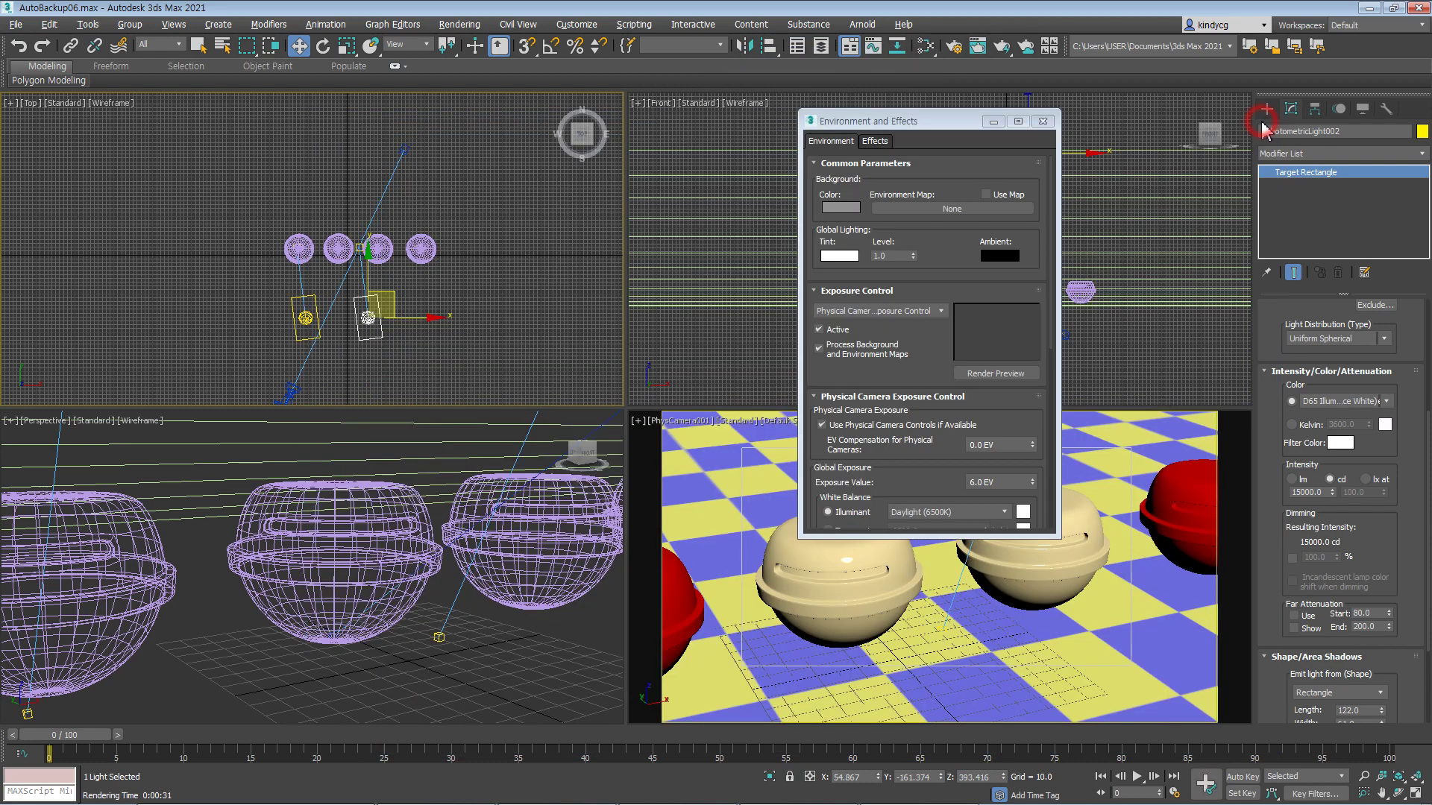
- Lower the selected rectangular light's intensity to 6000 cd and start a test render of the region, cancelling it early
{"action": "left_click", "coordinate": [448, 329]}
{"action": "left_click", "coordinate": [368, 318]}
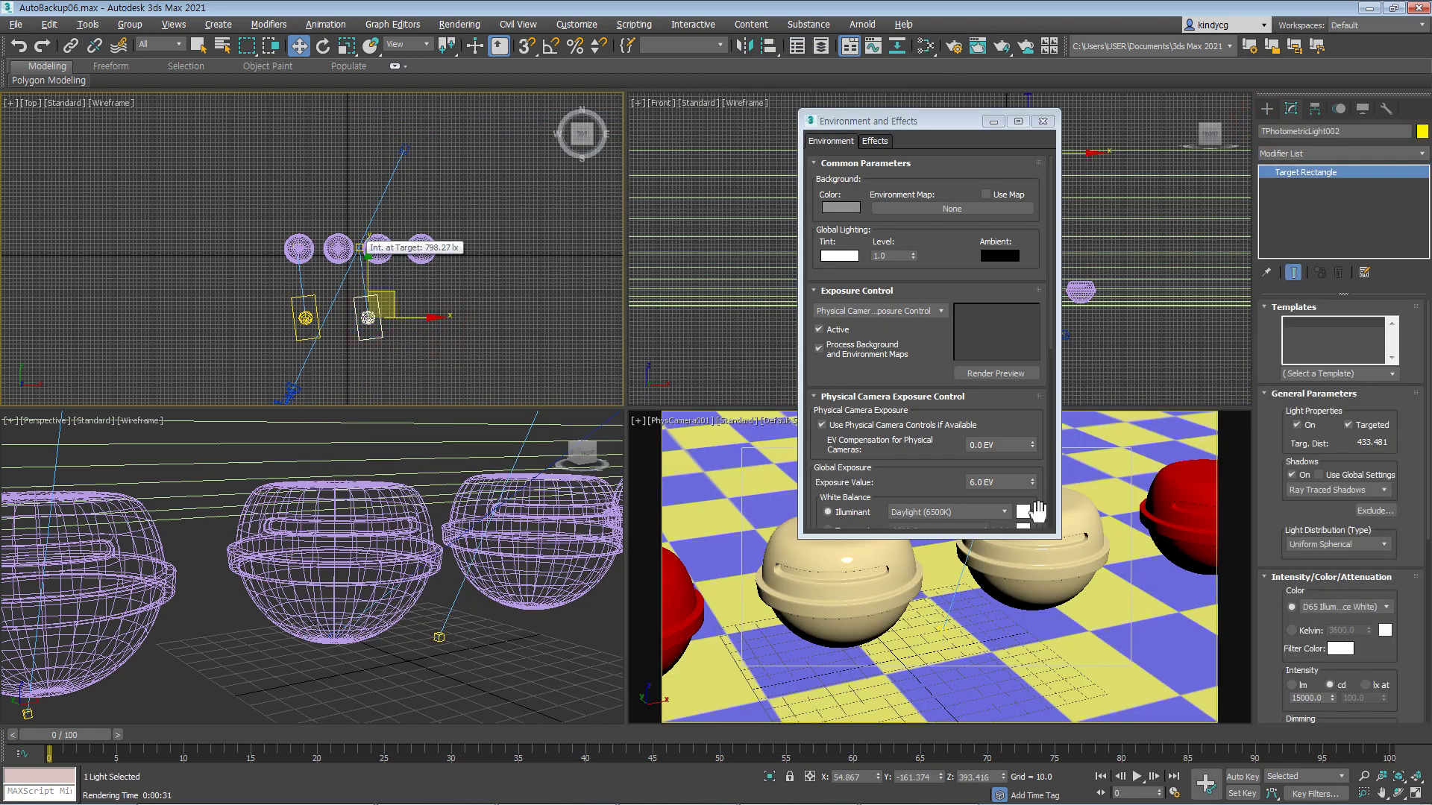
{"action": "scroll", "coordinate": [1275, 523], "scroll_direction": "down", "scroll_amount": 2}
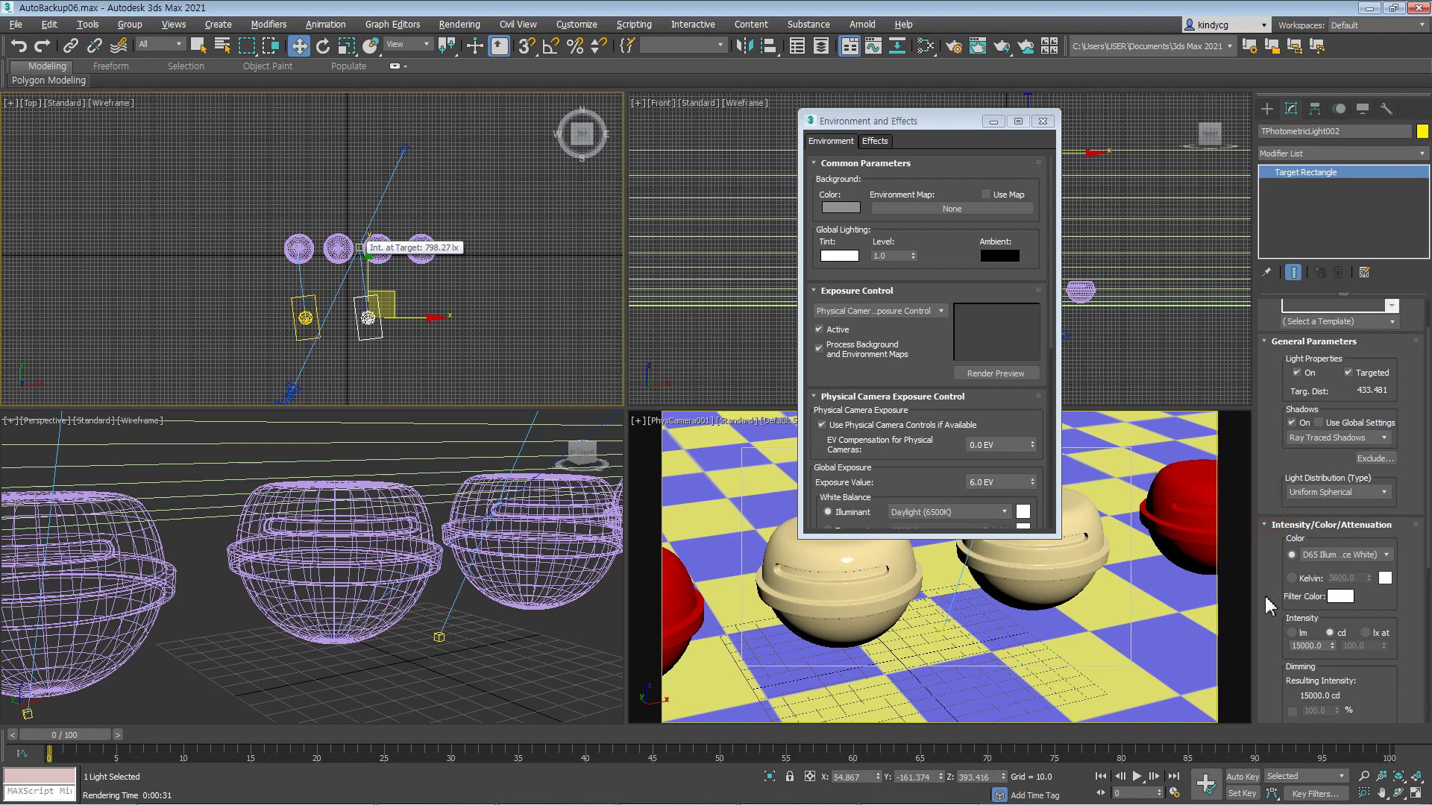
{"action": "double_click", "coordinate": [1309, 609]}
{"action": "type", "text": "60"}
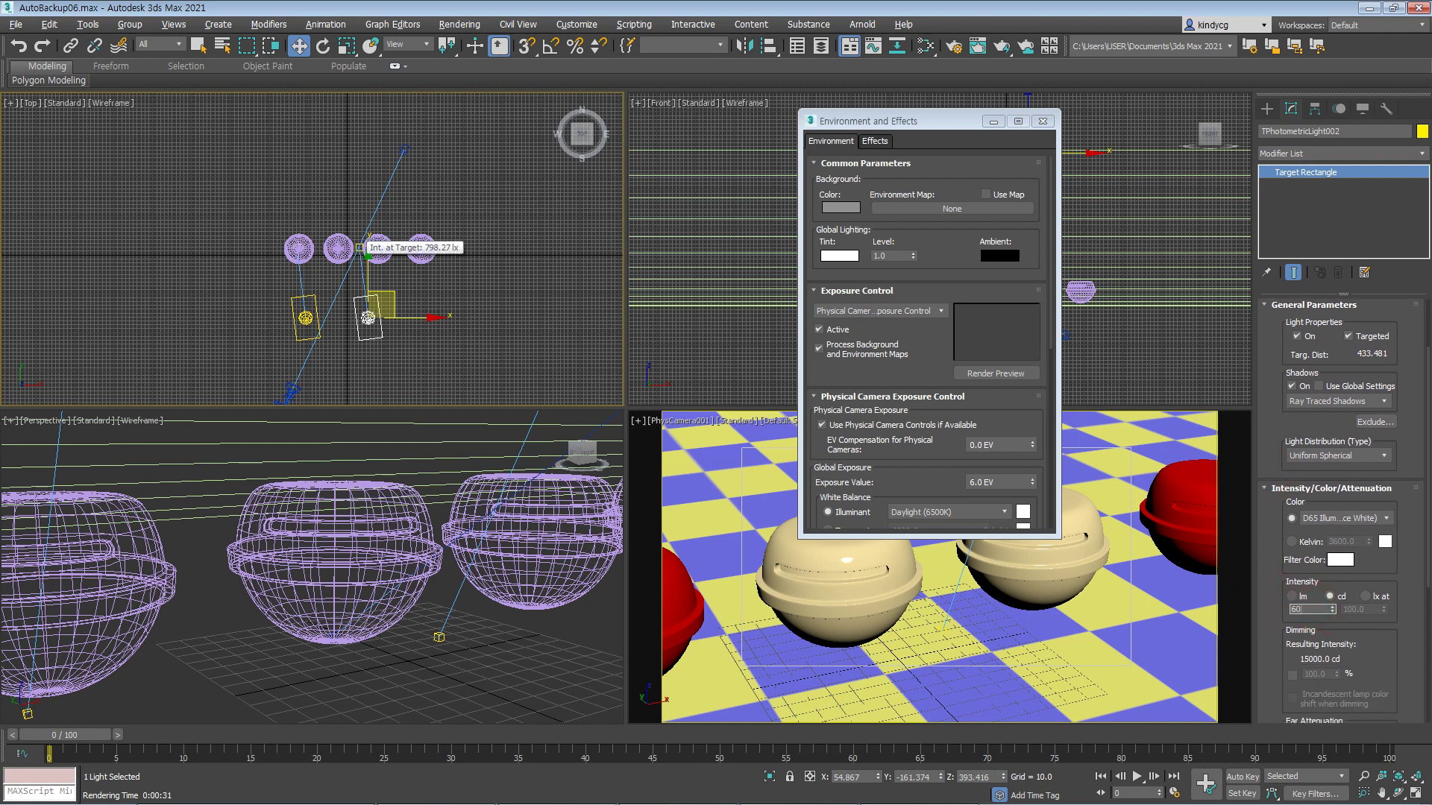
{"action": "type", "text": "00"}
{"action": "key", "text": "Return"}
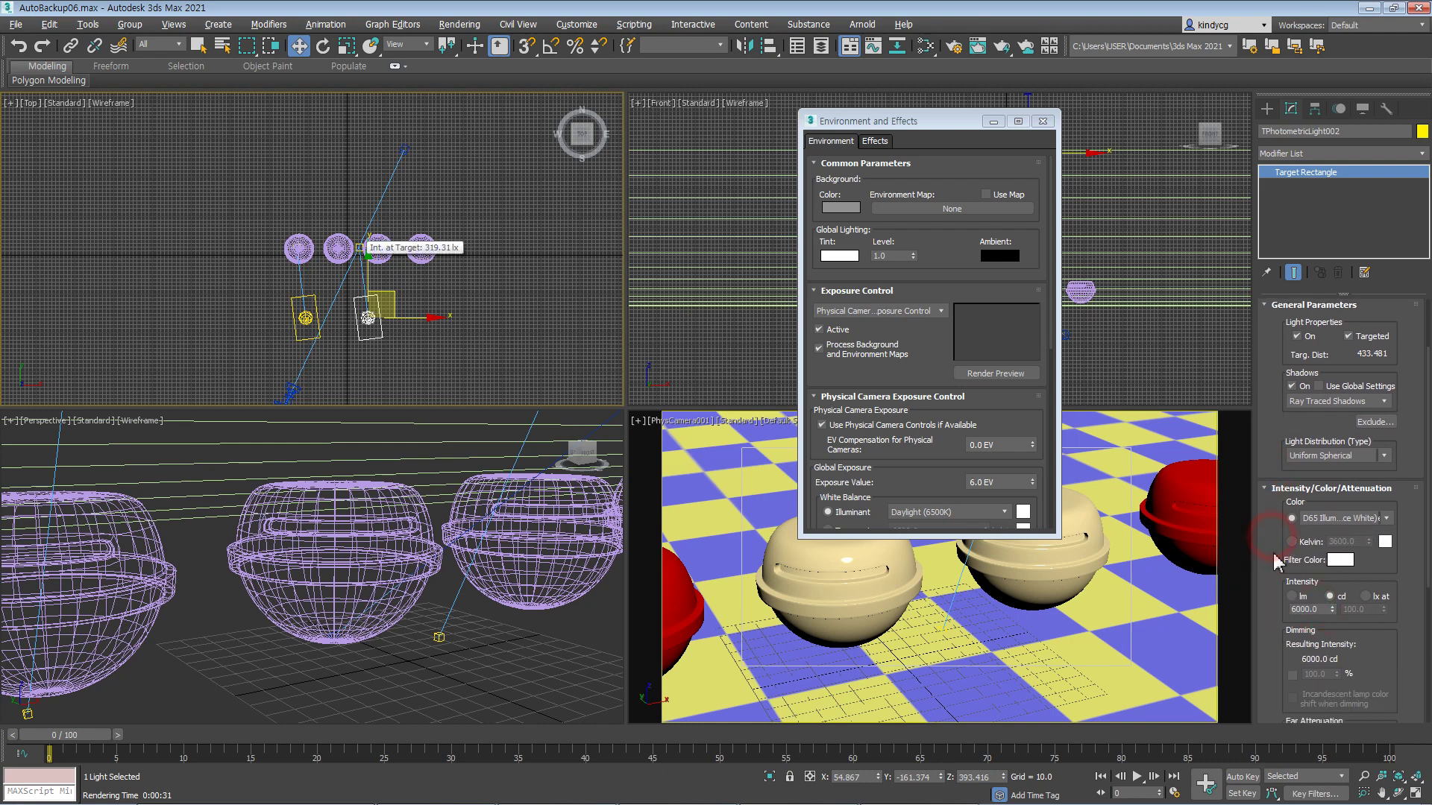
{"action": "key", "text": "shift+q"}
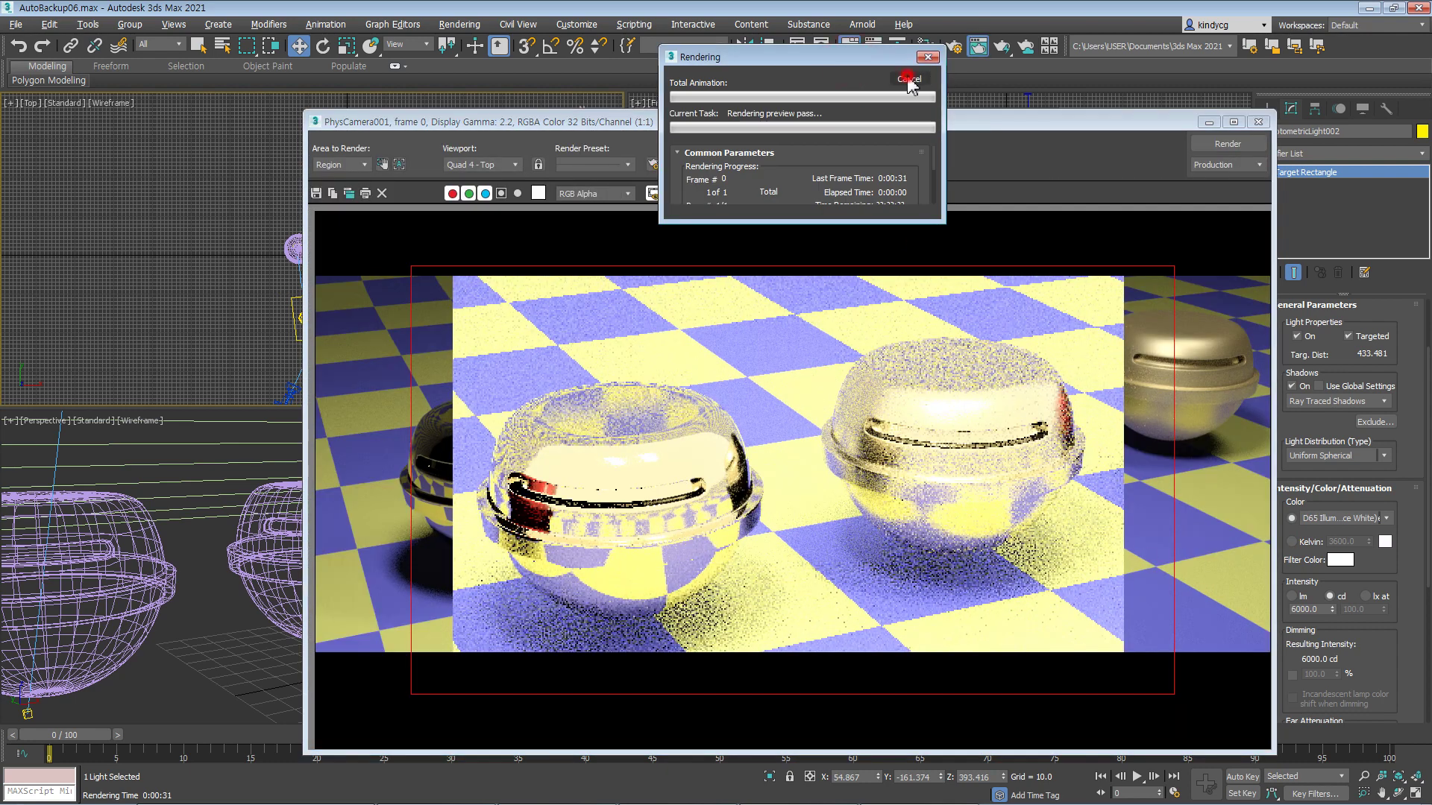
{"action": "left_click", "coordinate": [924, 57]}
- Lower the rectangular light's intensity to 3000 cd and test-render the region, cancelling the render before it completes
{"action": "left_click", "coordinate": [210, 341]}
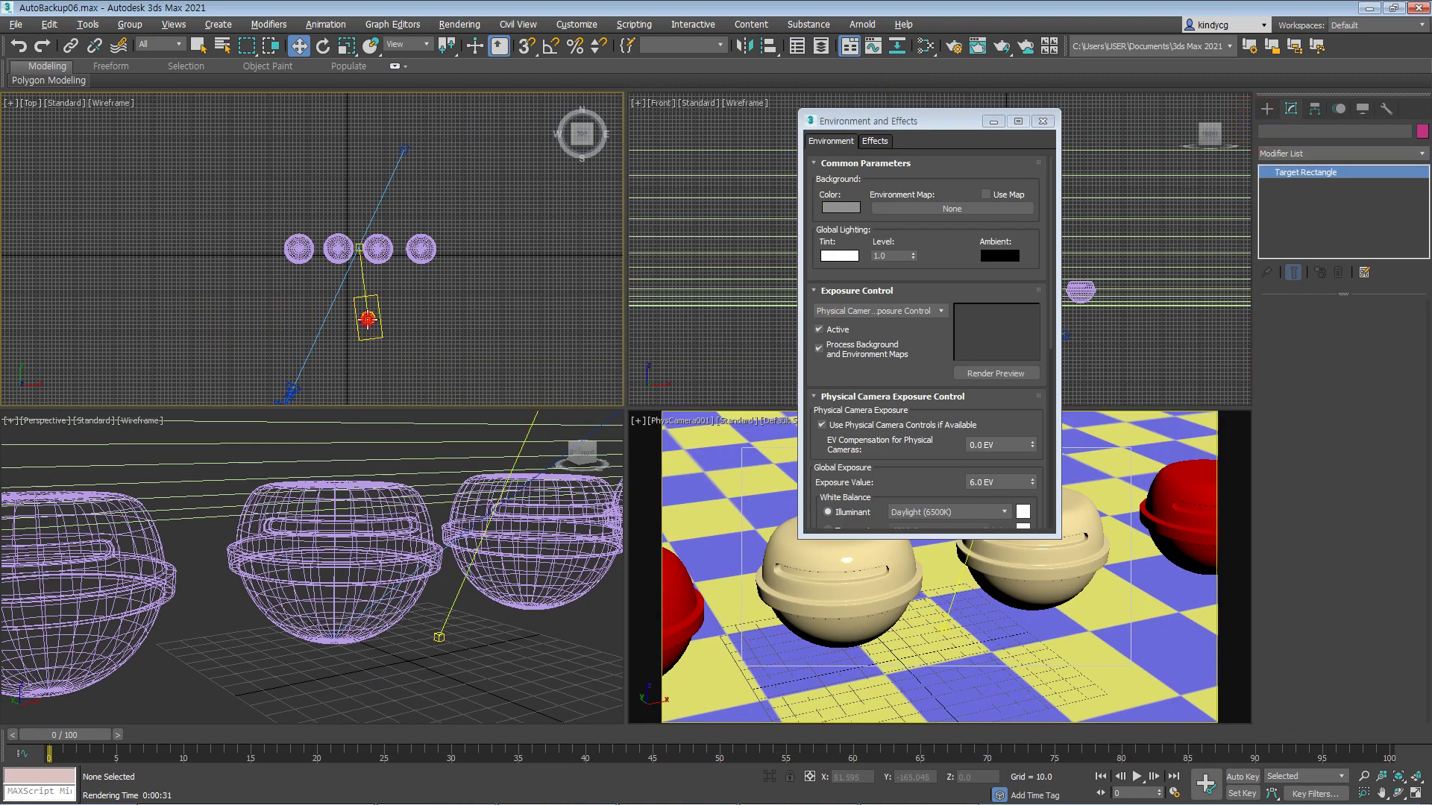
{"action": "left_click", "coordinate": [367, 319]}
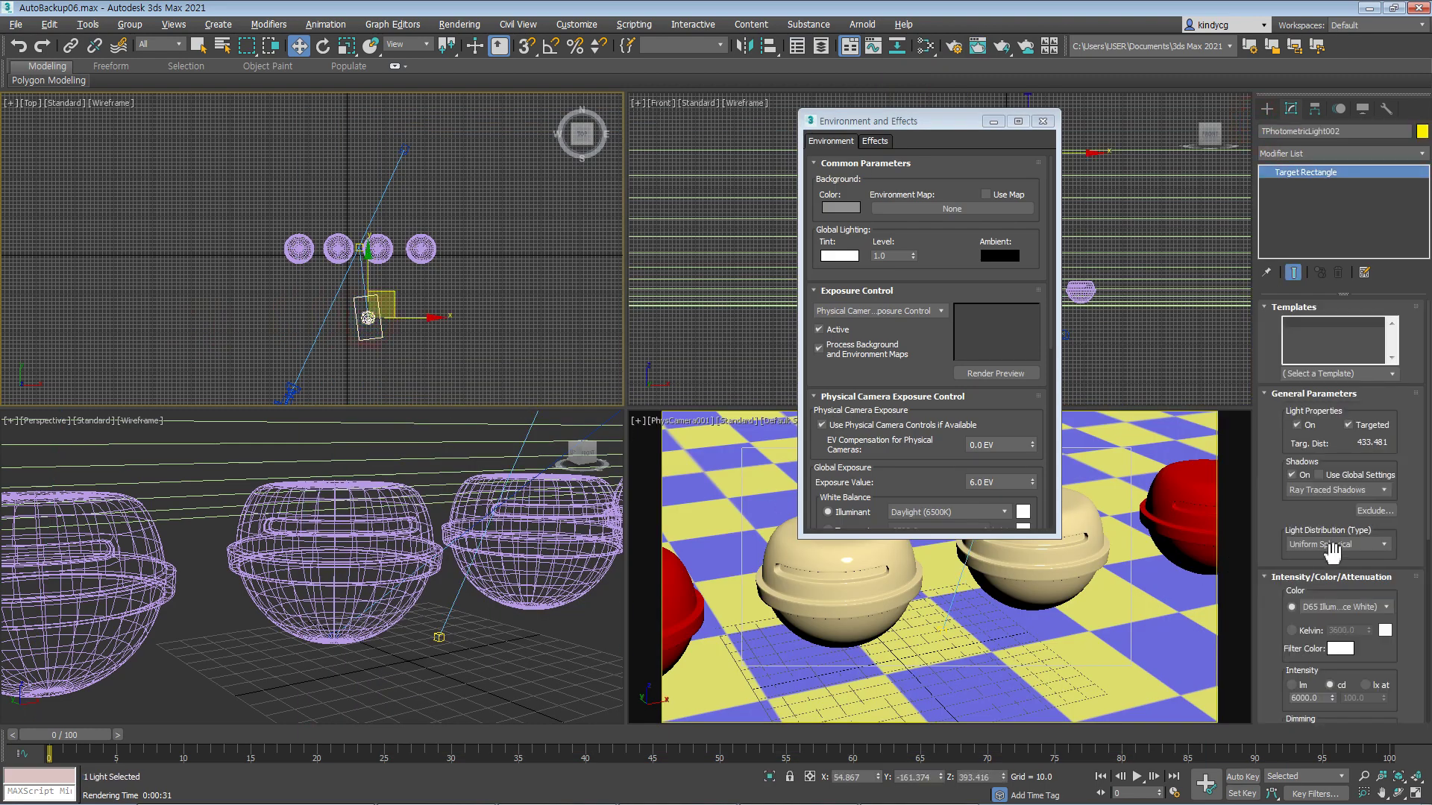
{"action": "scroll", "coordinate": [1293, 616], "scroll_direction": "down", "scroll_amount": 2}
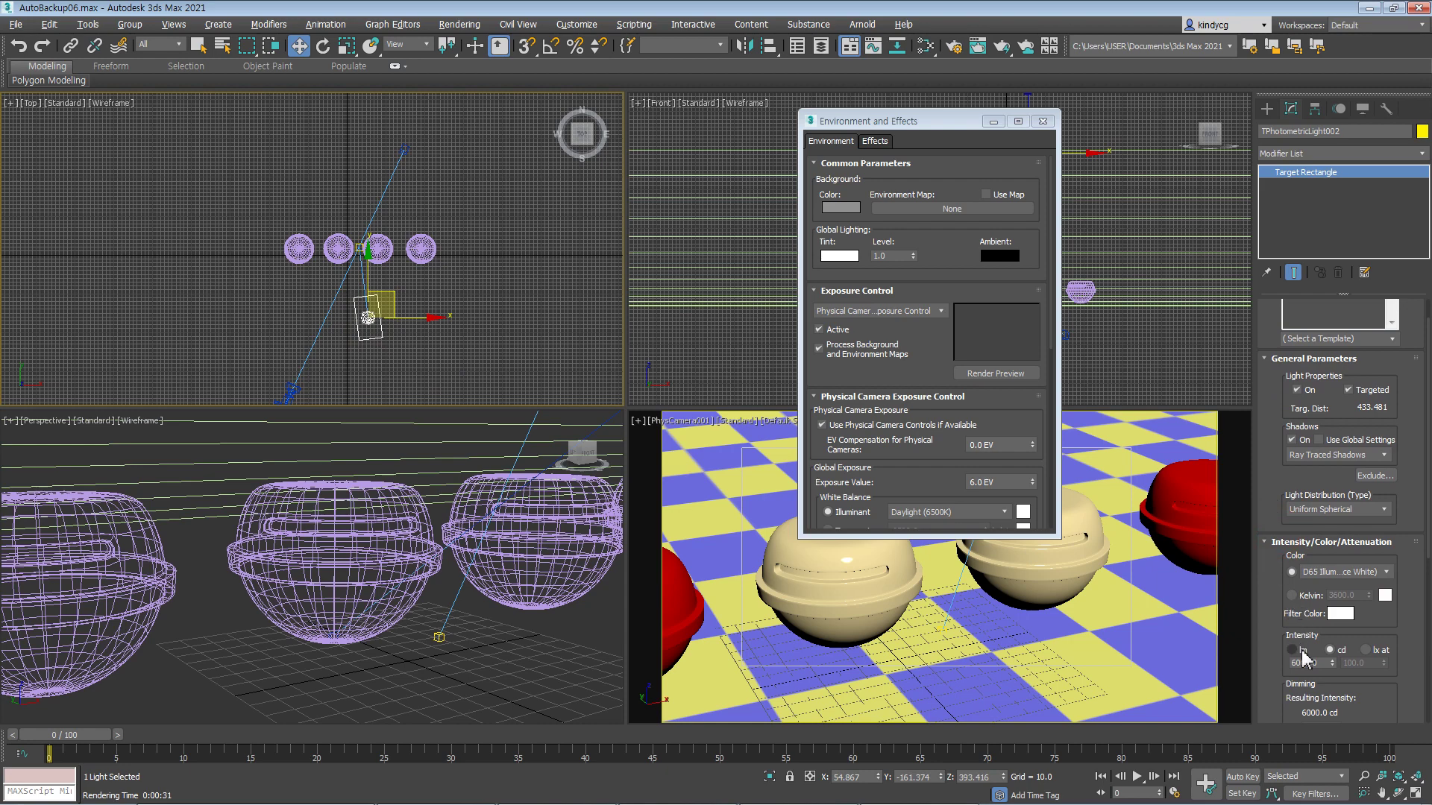
{"action": "type", "text": "30"}
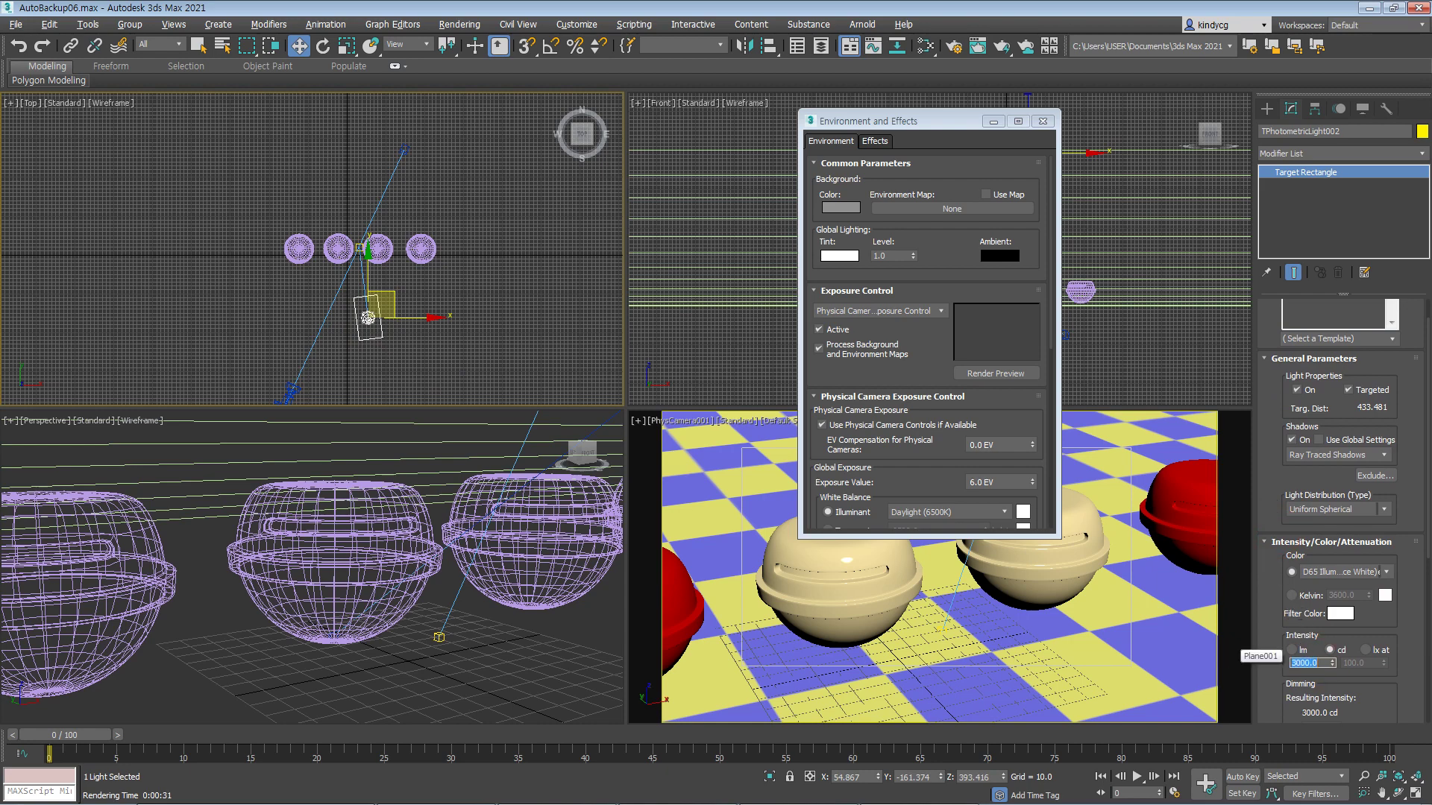
{"action": "key", "text": "shift+q"}
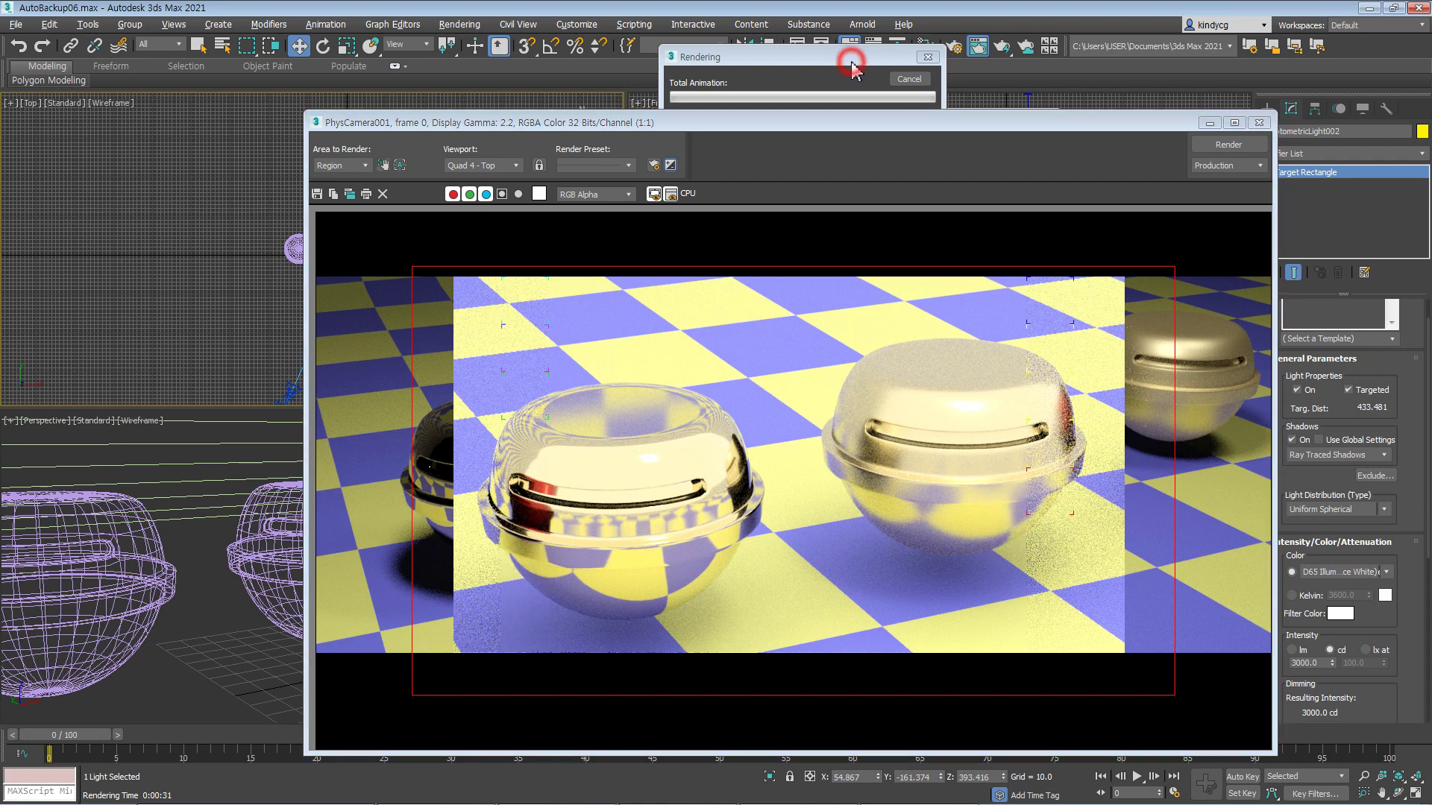
{"action": "left_click", "coordinate": [911, 82]}
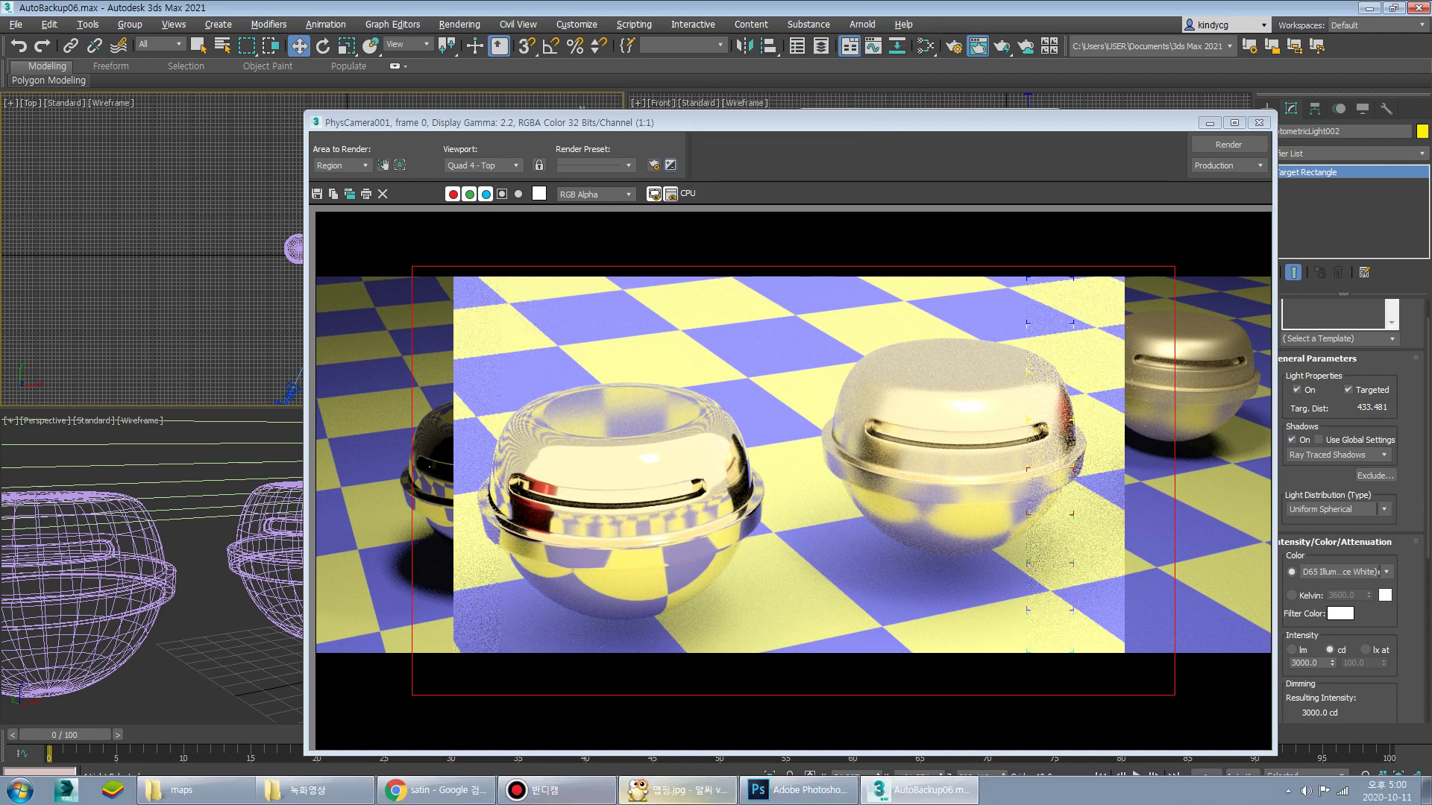
- Switch to Chrome, search Google Images for "hdri" and look through the environment panoramas
{"action": "left_click", "coordinate": [433, 790]}
{"action": "left_click_drag", "start_coordinate": [361, 256], "coordinate": [283, 271]}
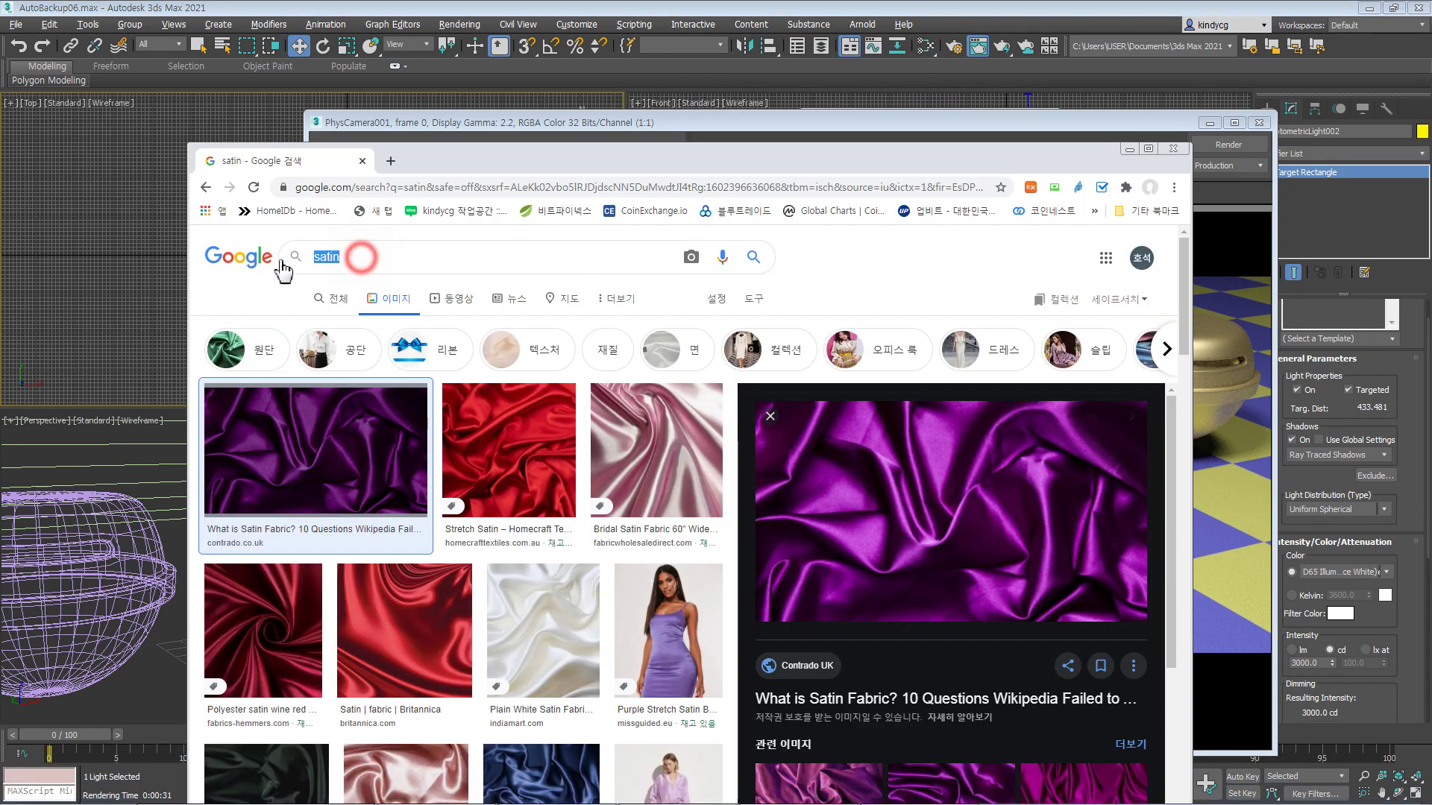
{"action": "type", "text": "hdri"}
{"action": "key", "text": "Return"}
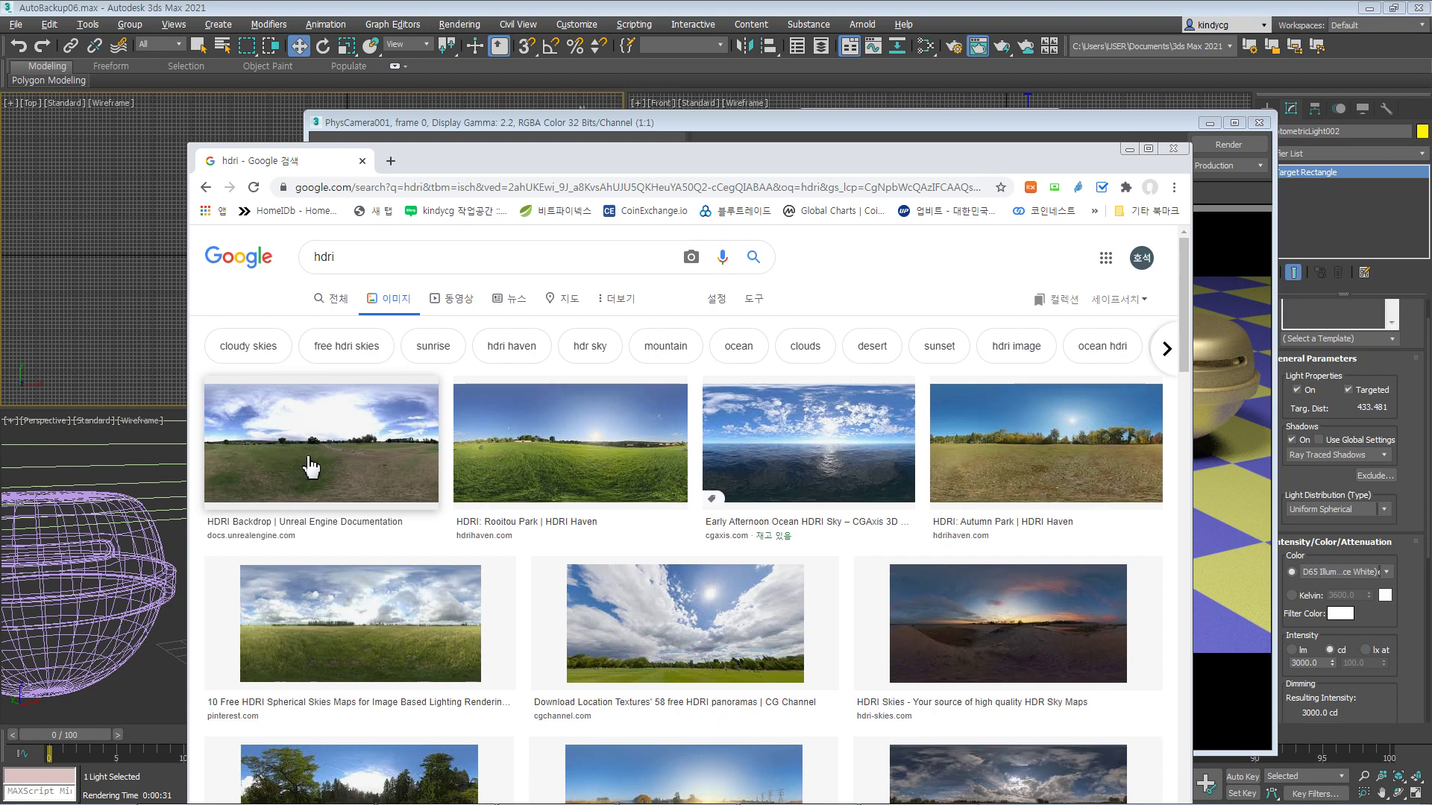
{"action": "scroll", "coordinate": [656, 484], "scroll_direction": "down", "scroll_amount": 2}
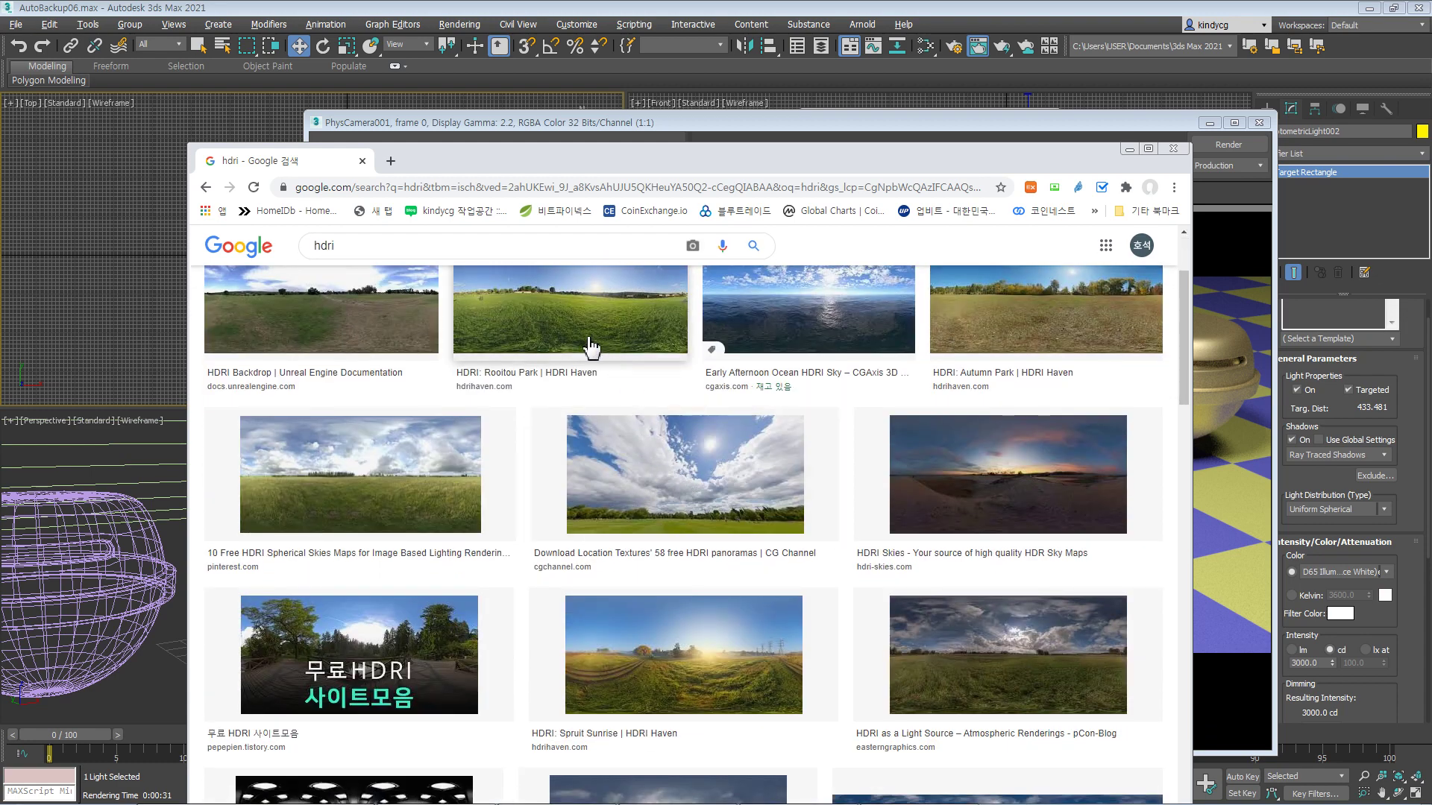
{"action": "scroll", "coordinate": [591, 351], "scroll_direction": "up", "scroll_amount": 1}
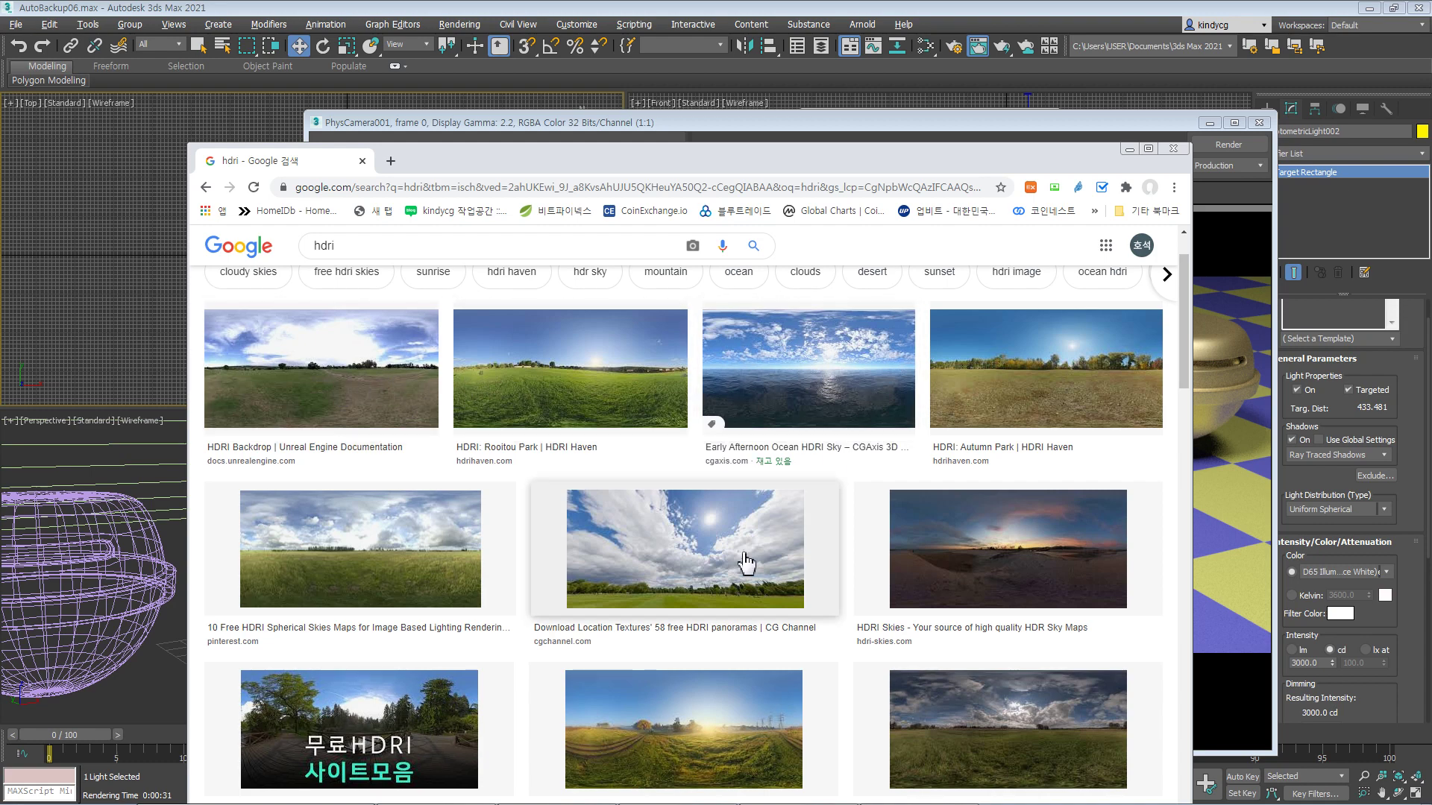
{"action": "scroll", "coordinate": [744, 566], "scroll_direction": "down", "scroll_amount": 5}
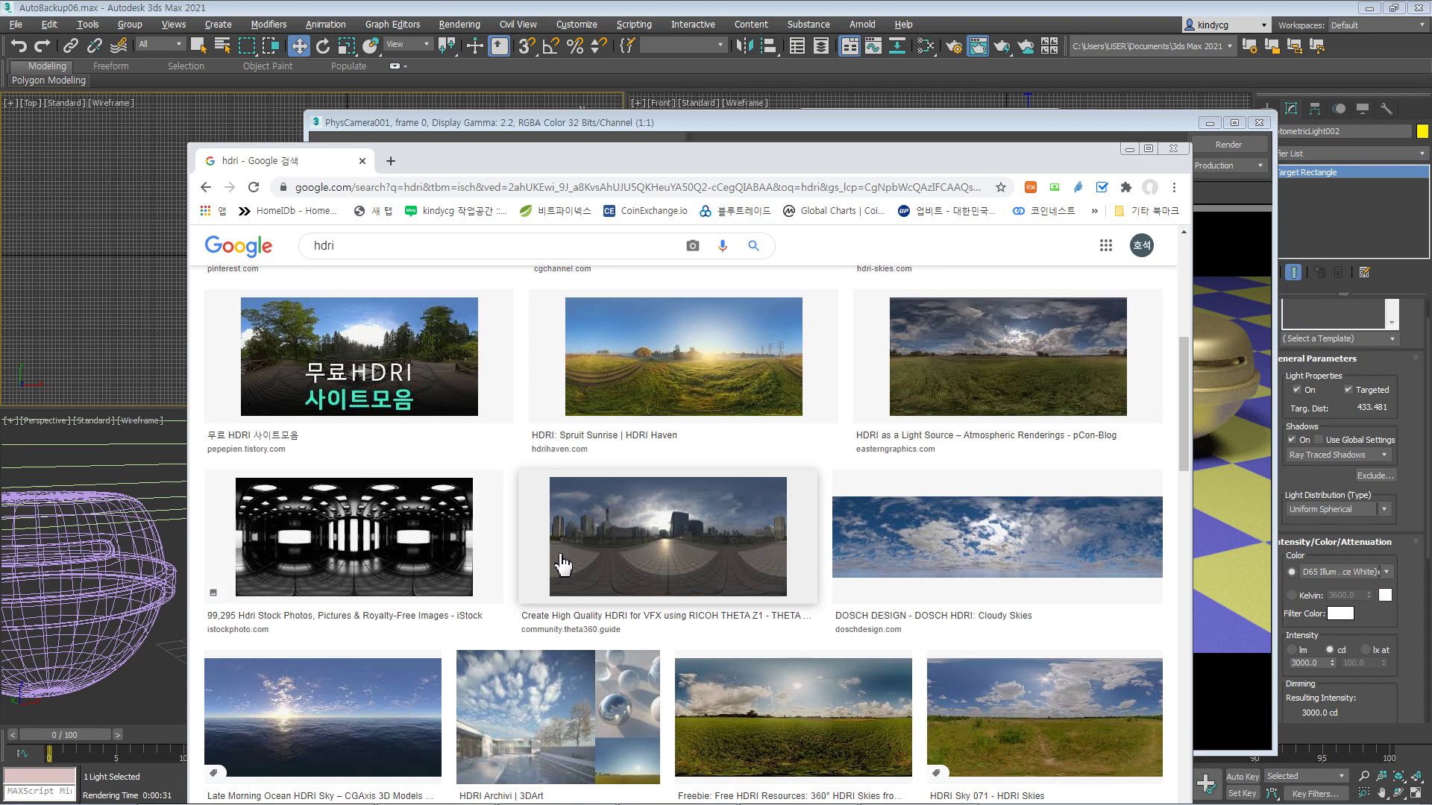
{"action": "scroll", "coordinate": [547, 574], "scroll_direction": "down", "scroll_amount": 2}
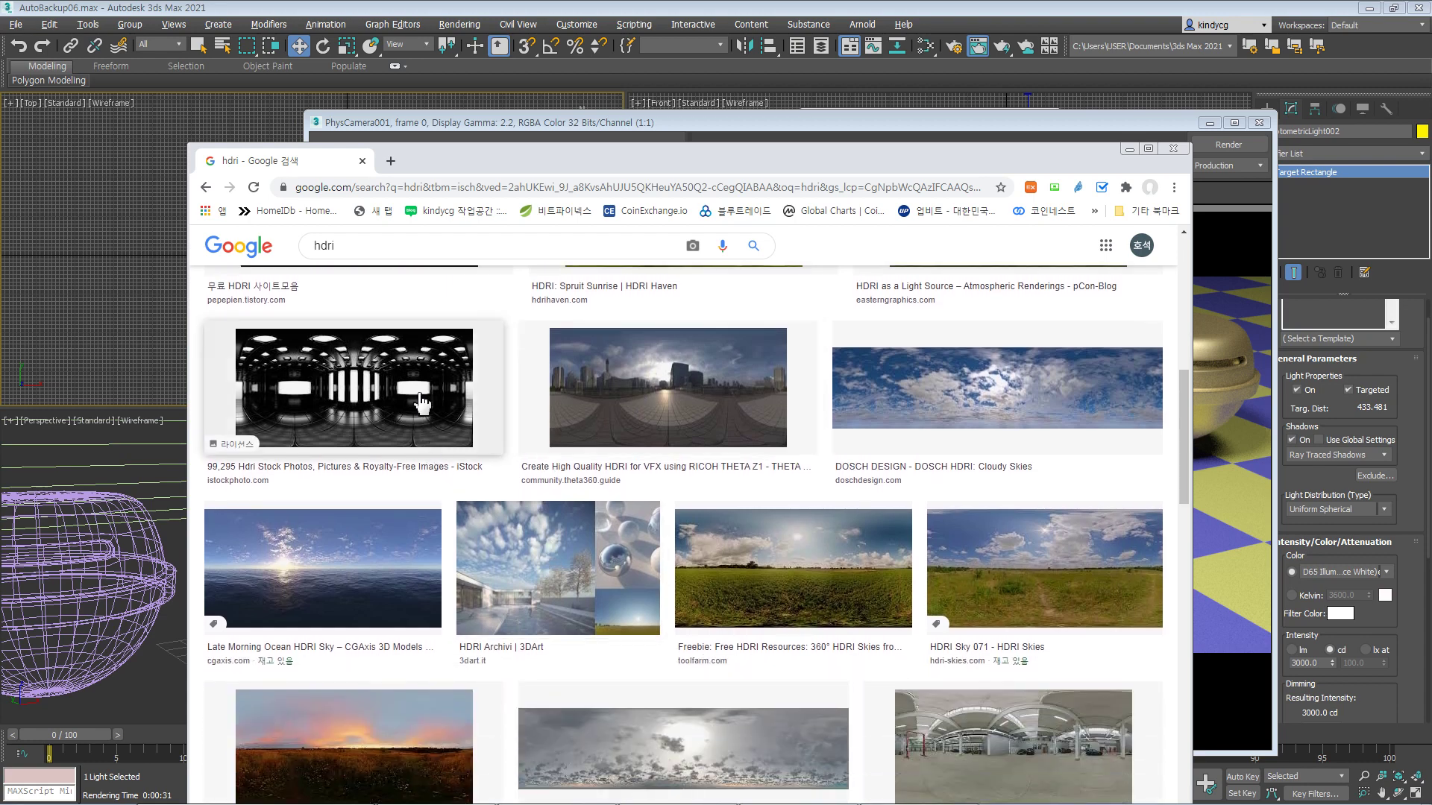
- Preview the black-and-white iStock studio HDRI and the Evermotion HDRI vol. 1 image among the search results
{"action": "left_click", "coordinate": [349, 396]}
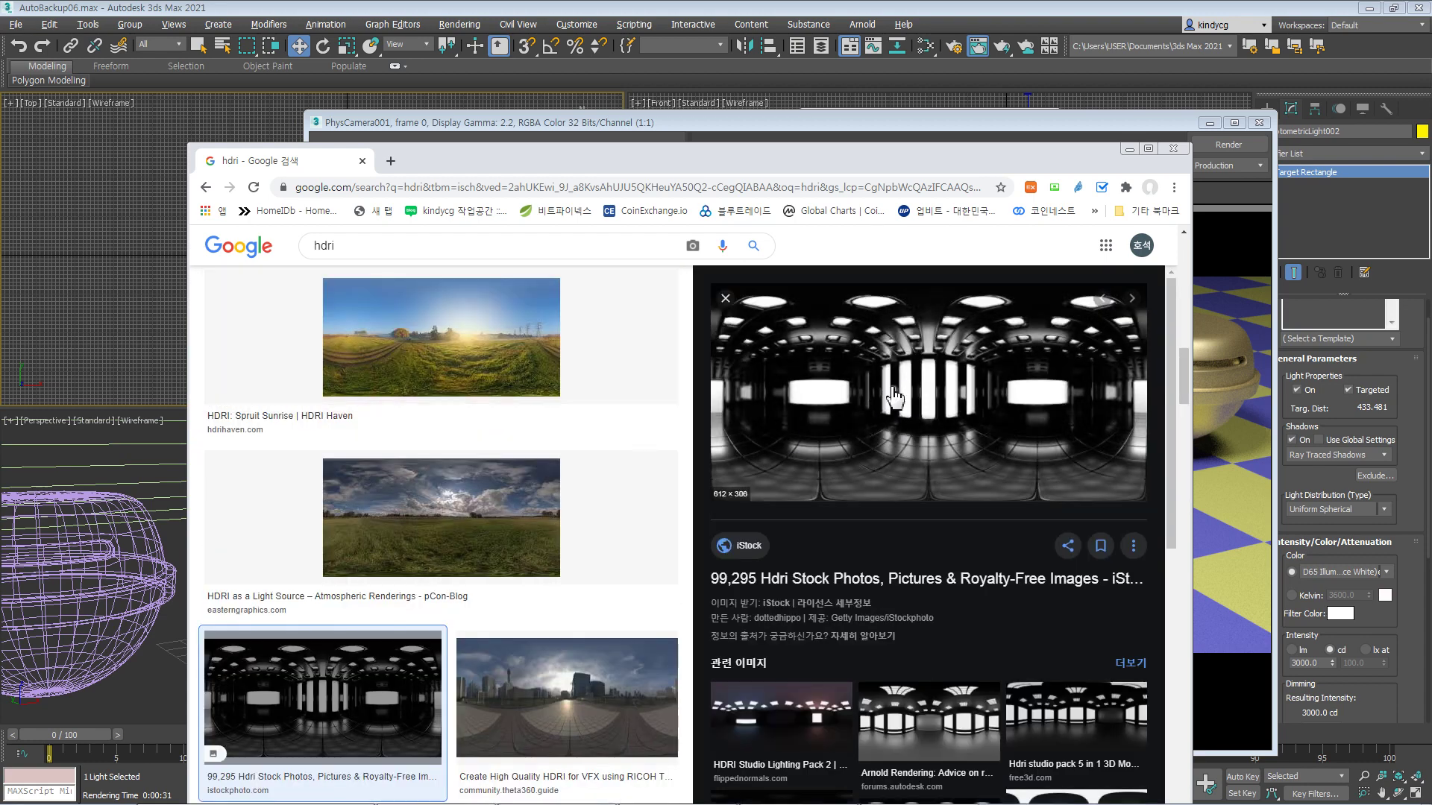
{"action": "left_click", "coordinate": [725, 298]}
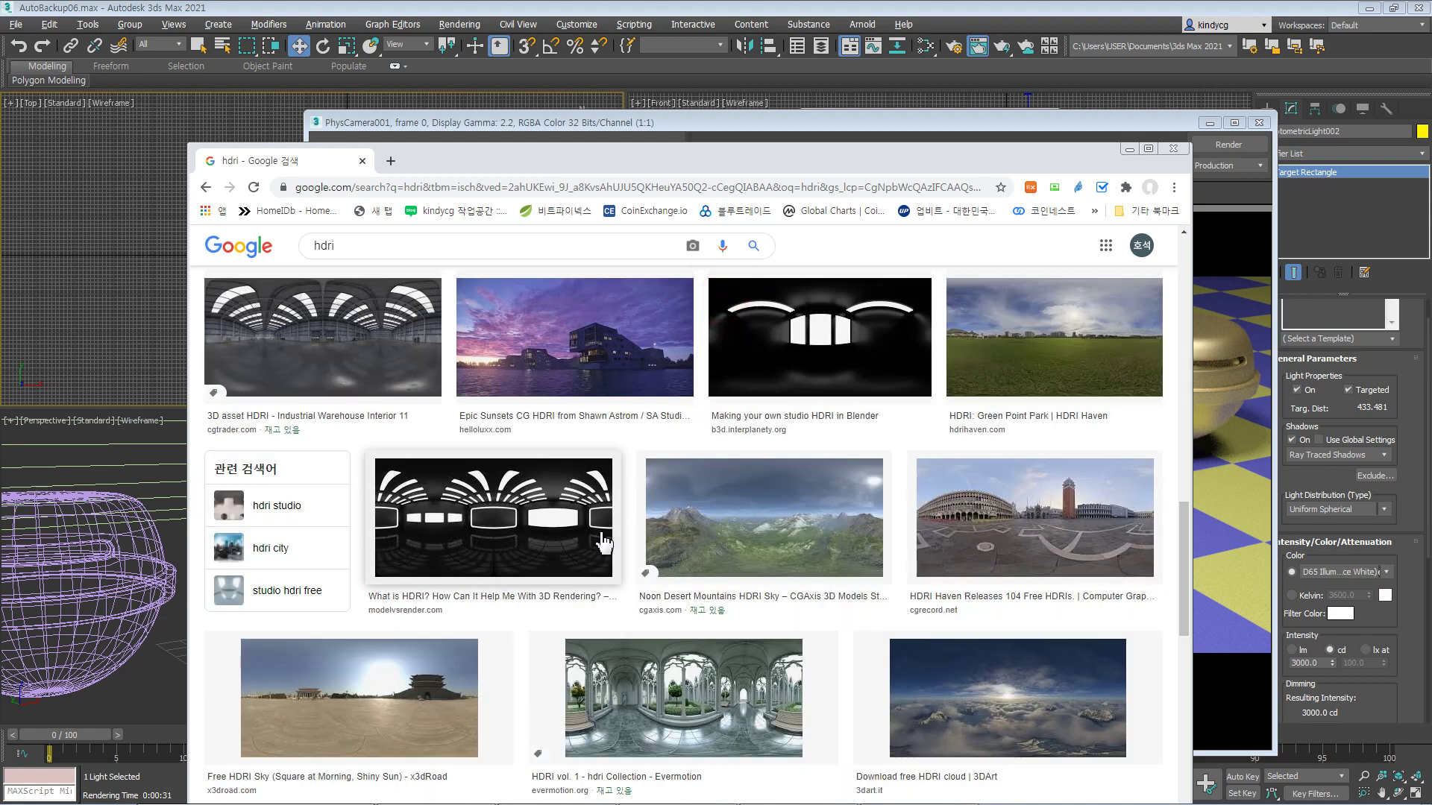
{"action": "scroll", "coordinate": [604, 544], "scroll_direction": "down", "scroll_amount": 2}
{"action": "left_click", "coordinate": [715, 552]}
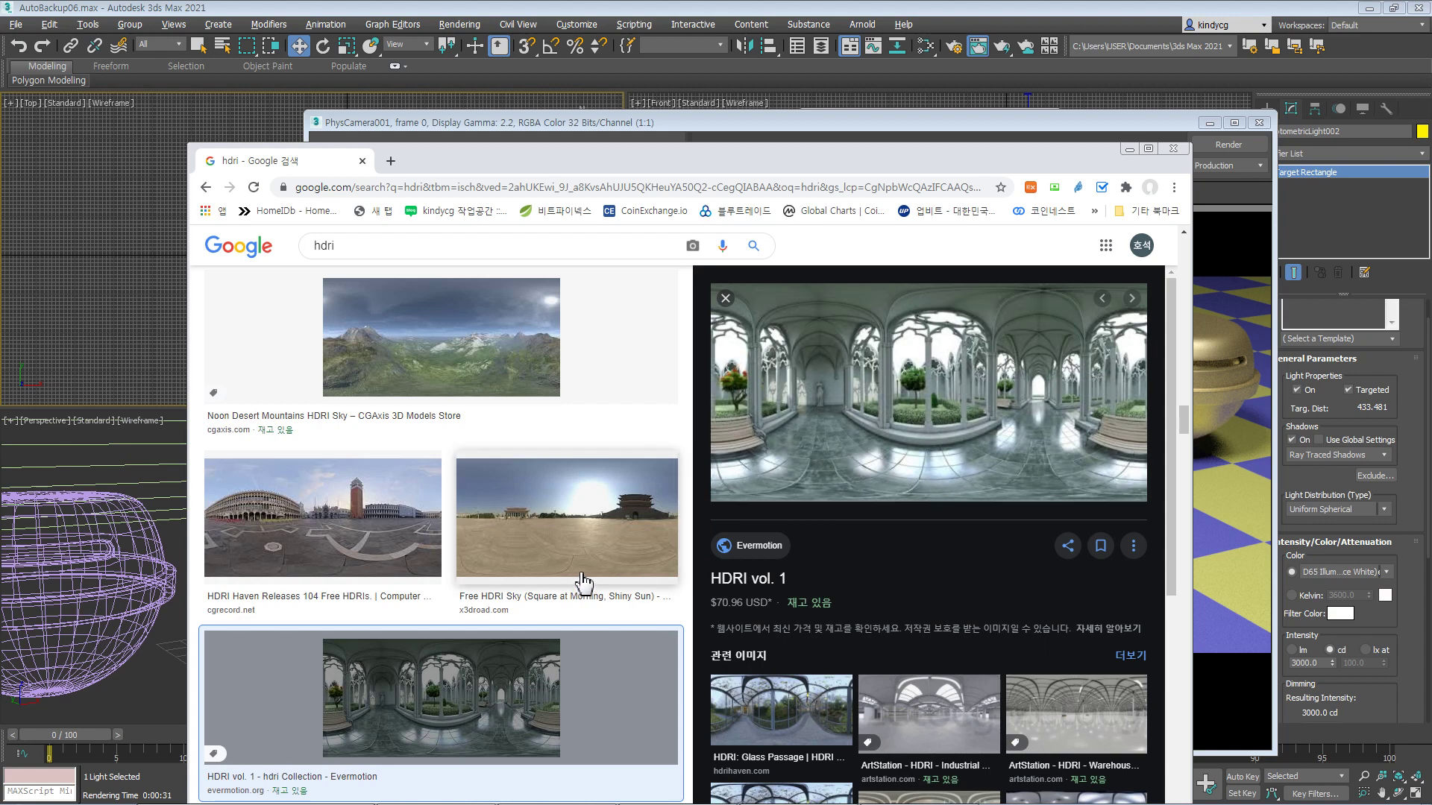
{"action": "scroll", "coordinate": [584, 584], "scroll_direction": "down", "scroll_amount": 2}
{"action": "scroll", "coordinate": [584, 584], "scroll_direction": "down", "scroll_amount": 3}
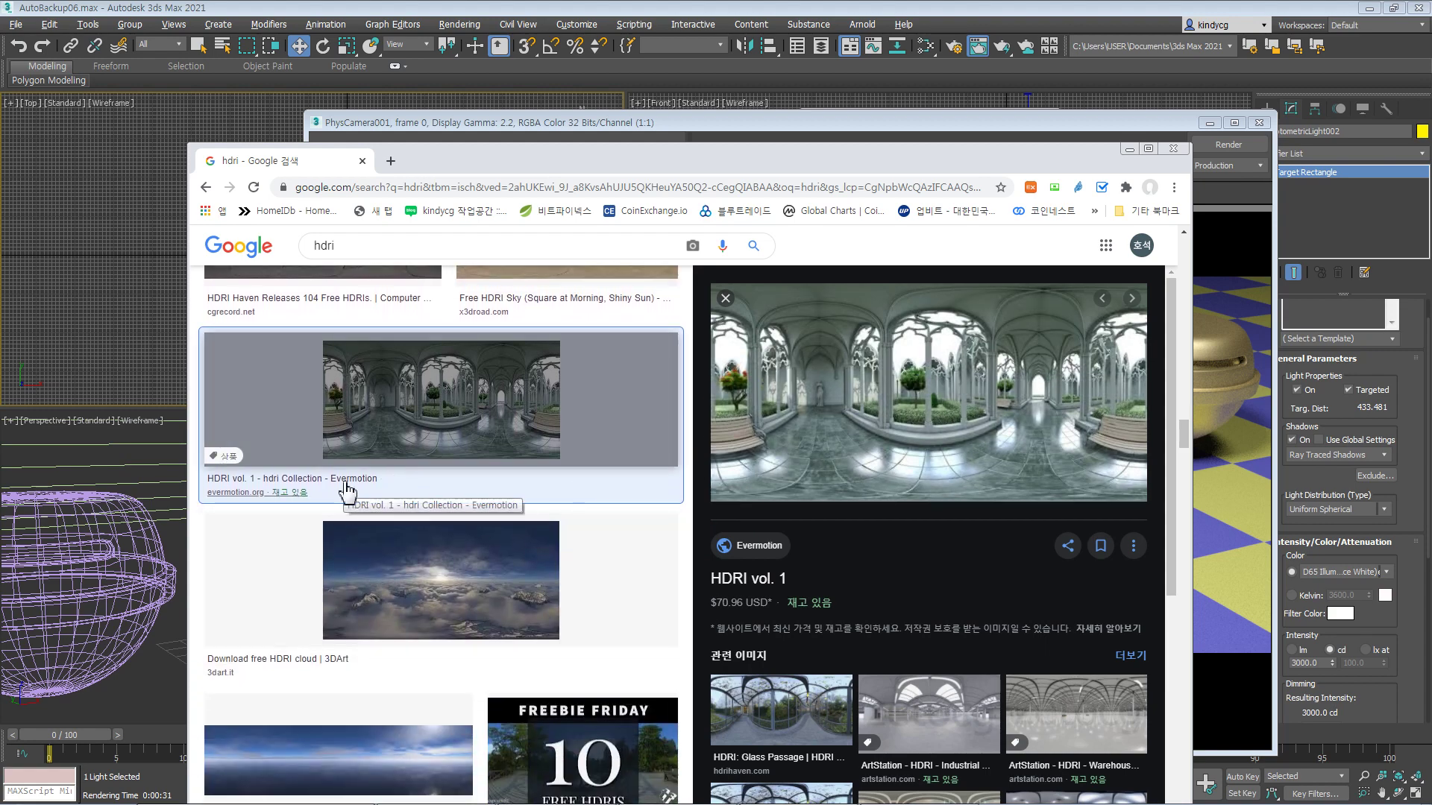
- Open Evermotion's HDRI vol. 1 product page, dismiss the information clause and examine the file size, details and included items
{"action": "left_click", "coordinate": [979, 409]}
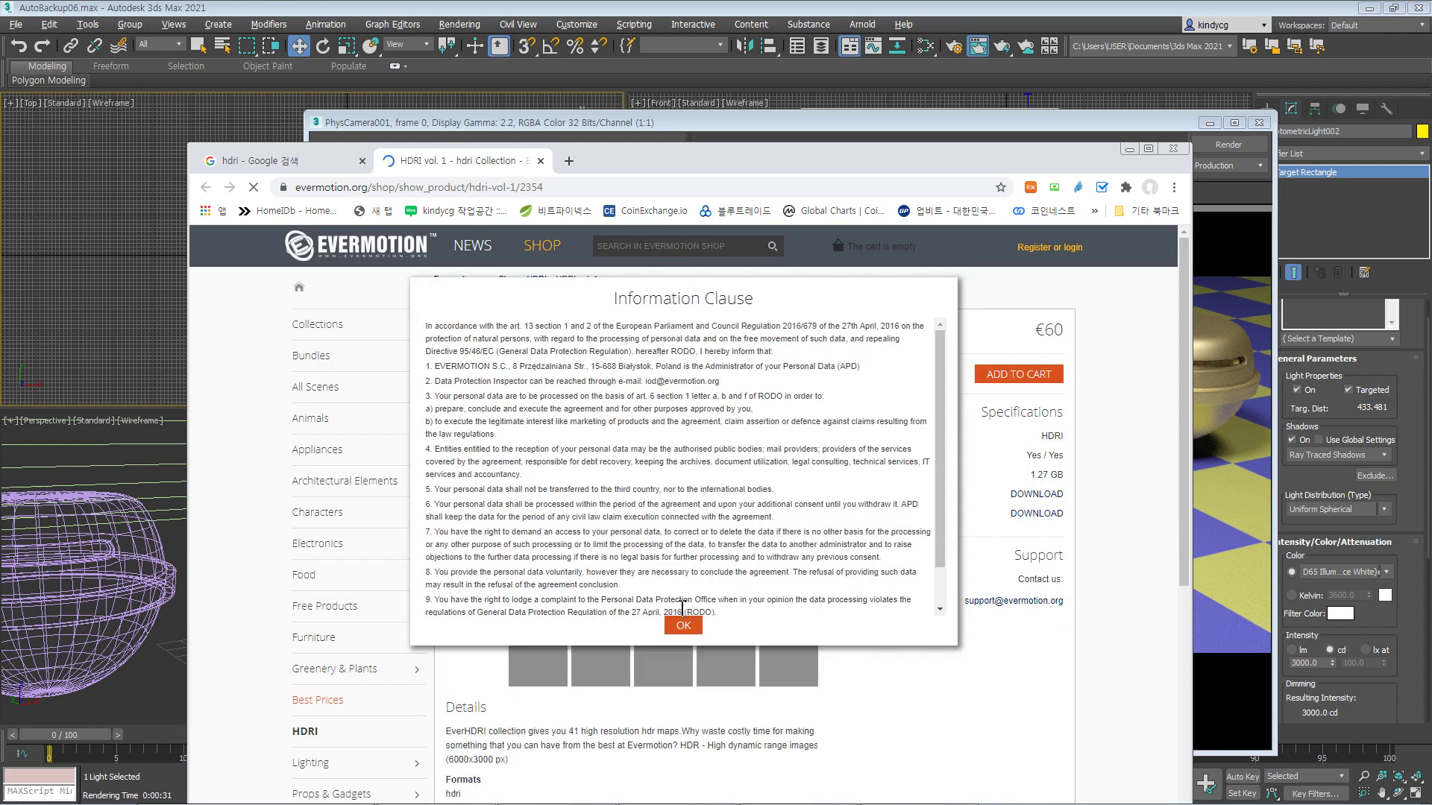
{"action": "left_click", "coordinate": [683, 625]}
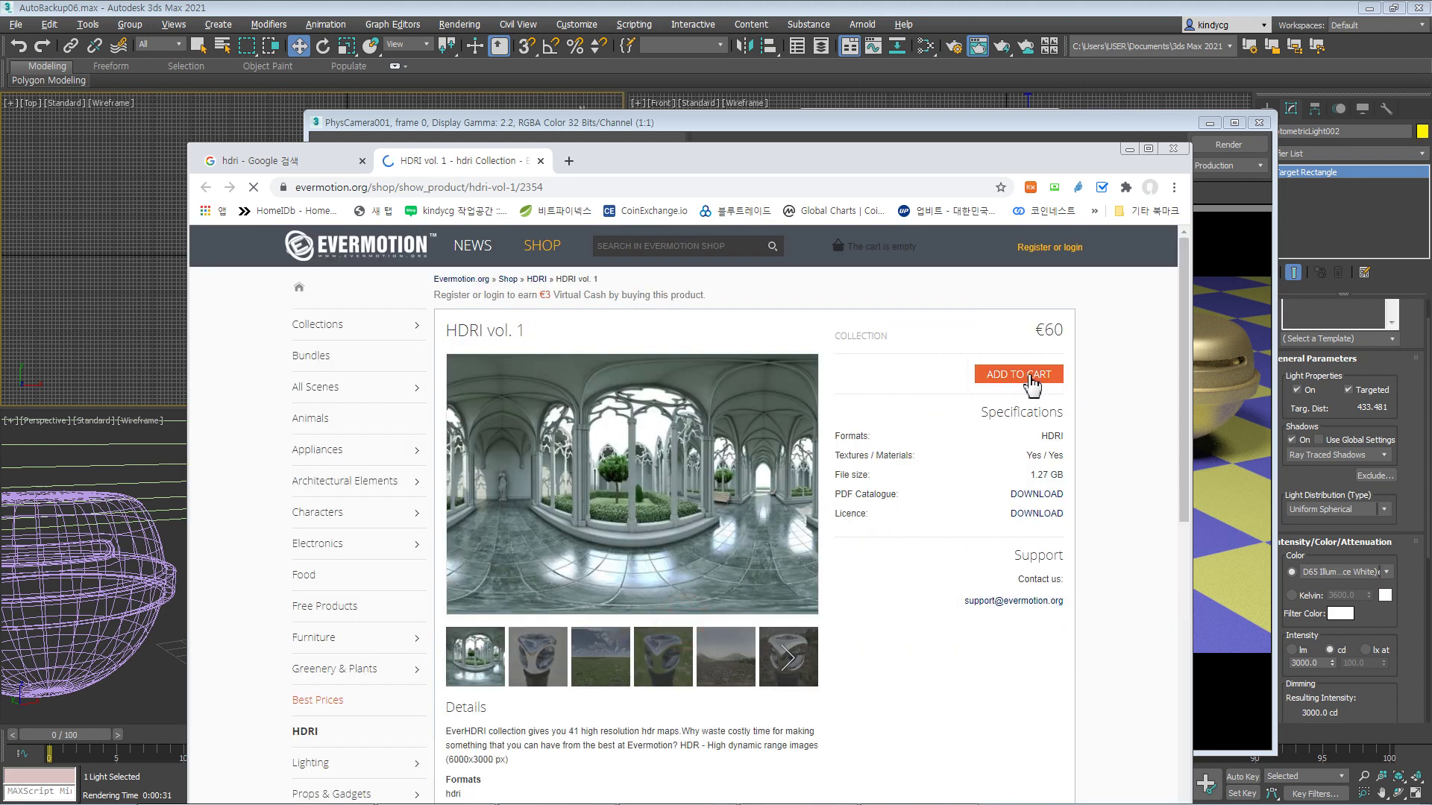
{"action": "scroll", "coordinate": [640, 517], "scroll_direction": "down", "scroll_amount": 2}
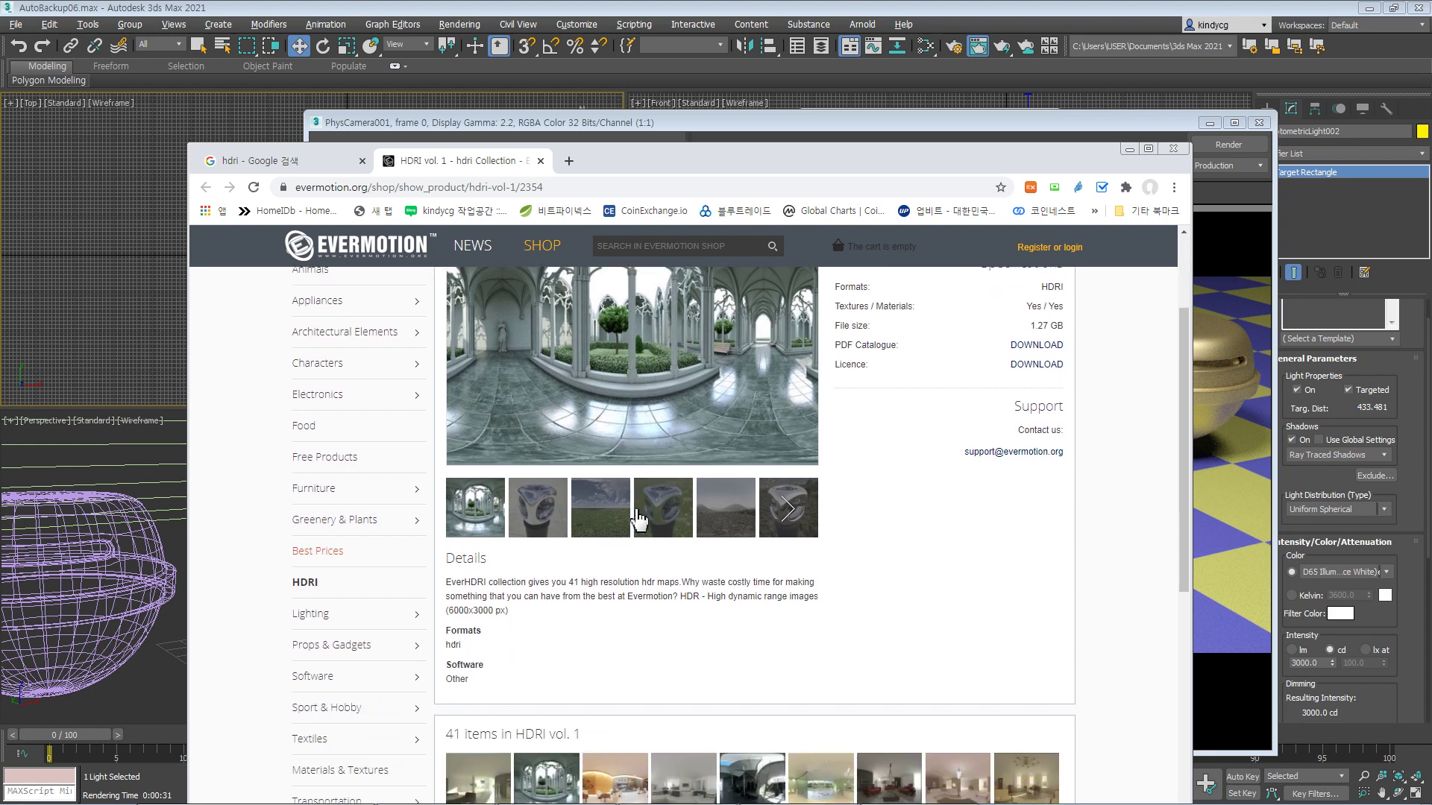
{"action": "scroll", "coordinate": [997, 404], "scroll_direction": "up", "scroll_amount": 1}
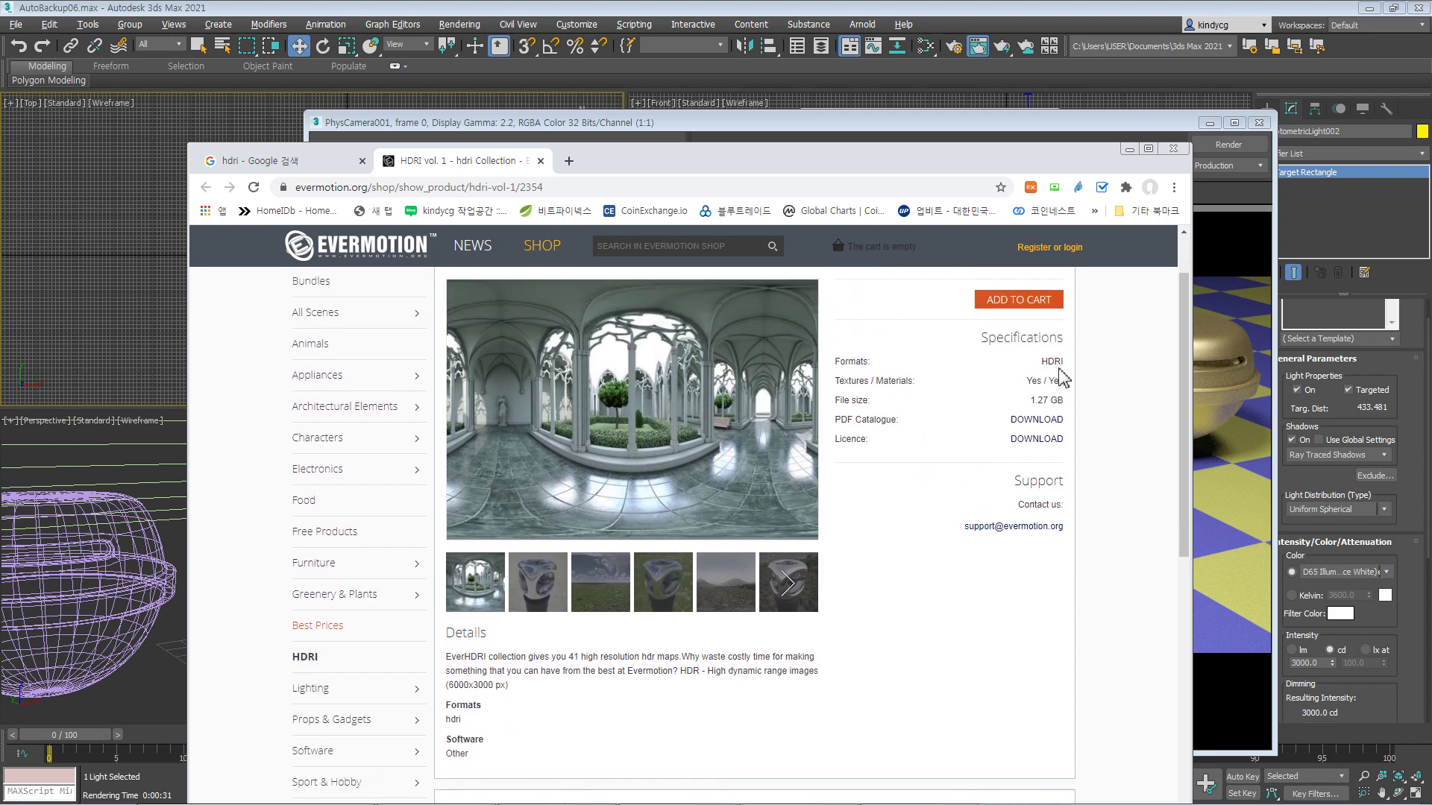
{"action": "double_click", "coordinate": [1047, 400]}
{"action": "scroll", "coordinate": [609, 529], "scroll_direction": "down", "scroll_amount": 4}
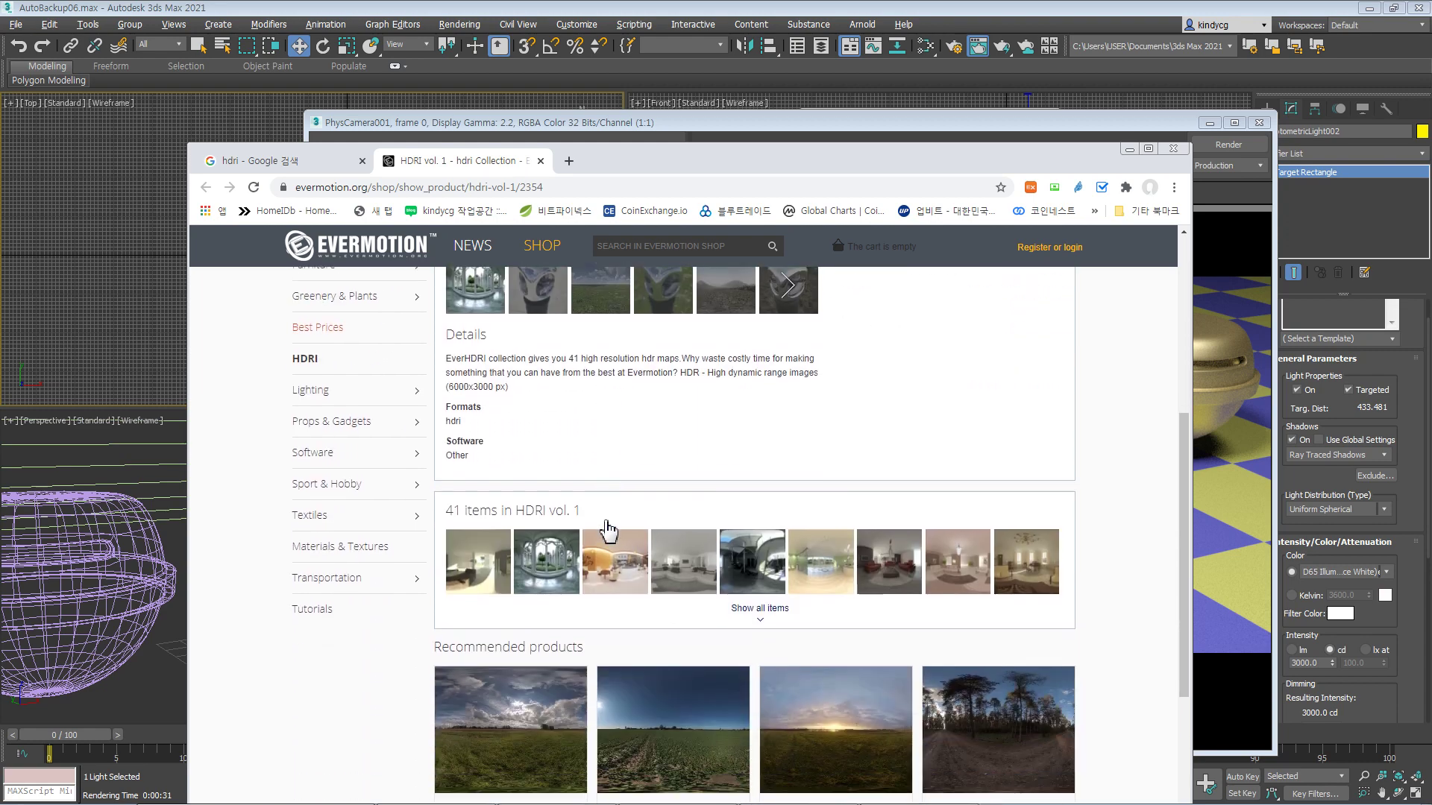
{"action": "scroll", "coordinate": [706, 574], "scroll_direction": "down", "scroll_amount": 4}
{"action": "scroll", "coordinate": [704, 574], "scroll_direction": "up", "scroll_amount": 9}
{"action": "scroll", "coordinate": [701, 575], "scroll_direction": "down", "scroll_amount": 1}
{"action": "scroll", "coordinate": [701, 574], "scroll_direction": "up", "scroll_amount": 1}
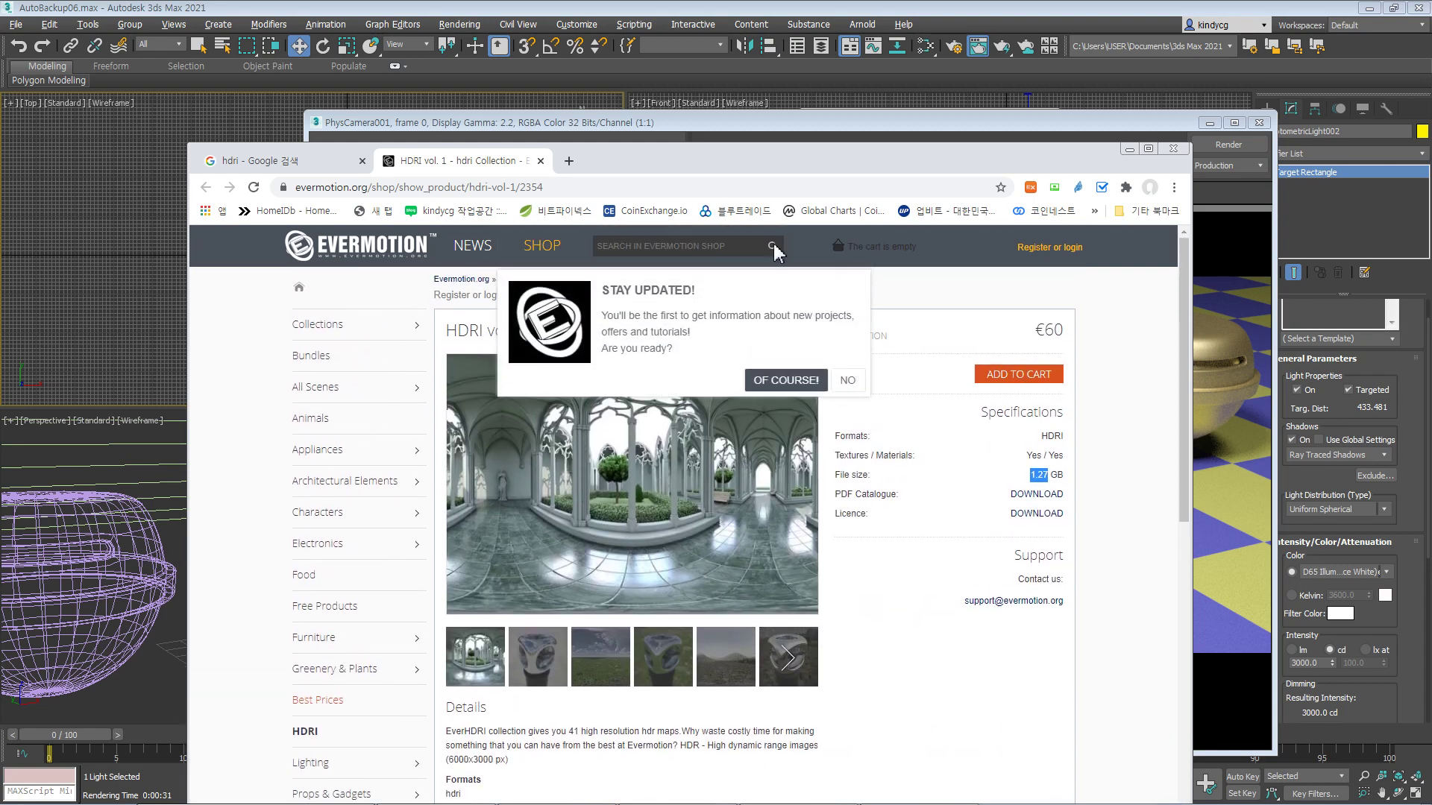
- Close the Evermotion product page and image preview, and browse further through the HDRI image results
{"action": "left_click", "coordinate": [541, 161]}
{"action": "scroll", "coordinate": [592, 535], "scroll_direction": "down", "scroll_amount": 5}
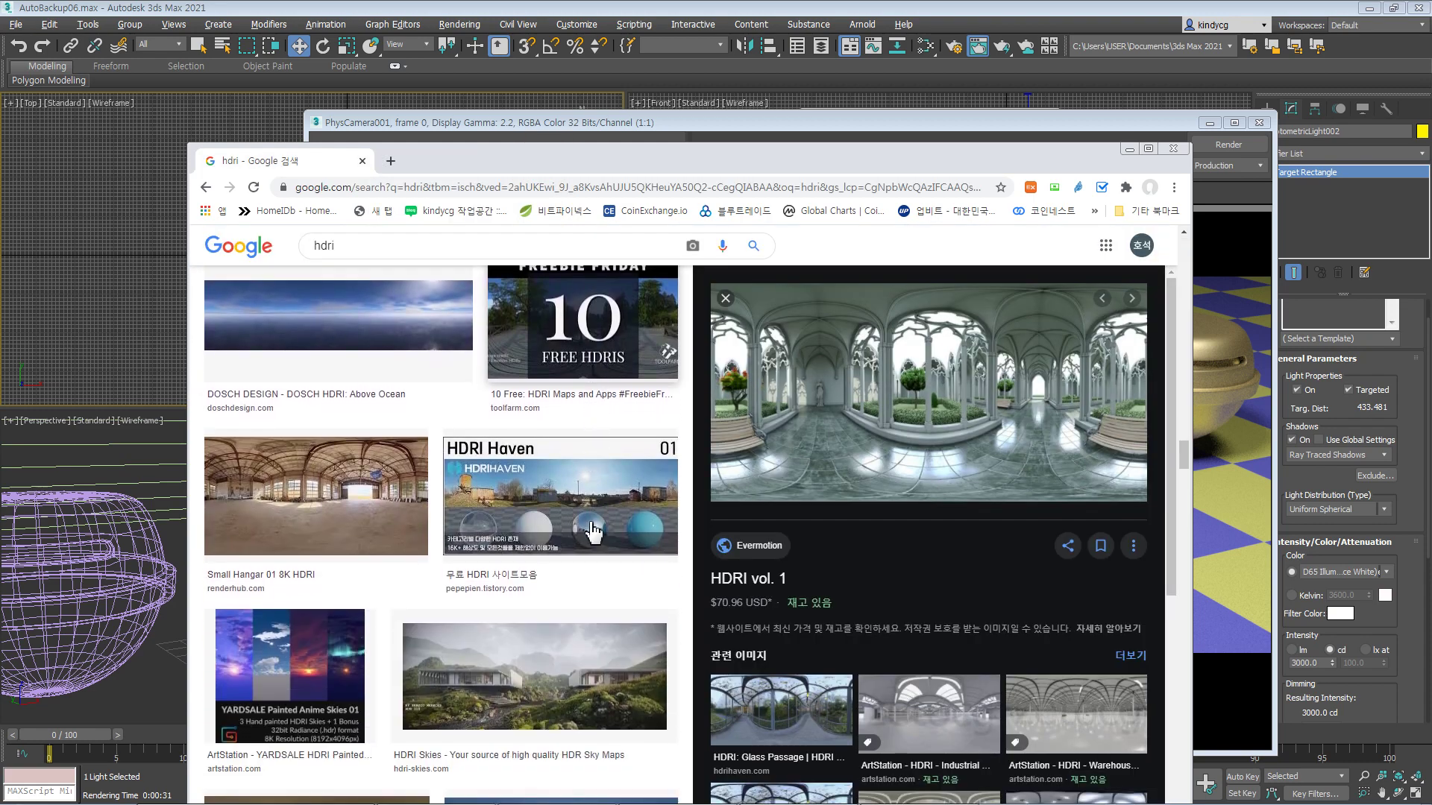
{"action": "scroll", "coordinate": [591, 515], "scroll_direction": "down", "scroll_amount": 3}
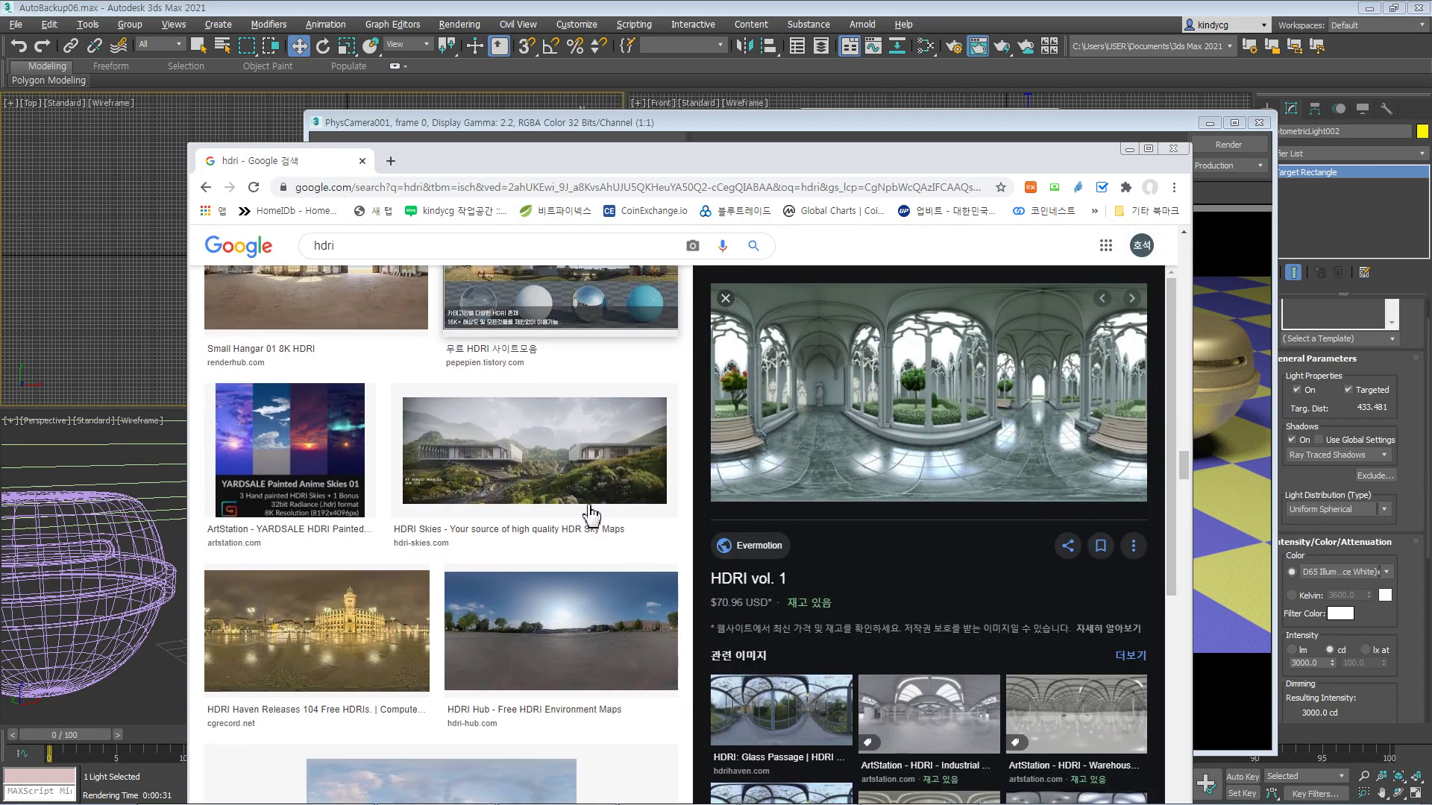
{"action": "scroll", "coordinate": [589, 513], "scroll_direction": "down", "scroll_amount": 6}
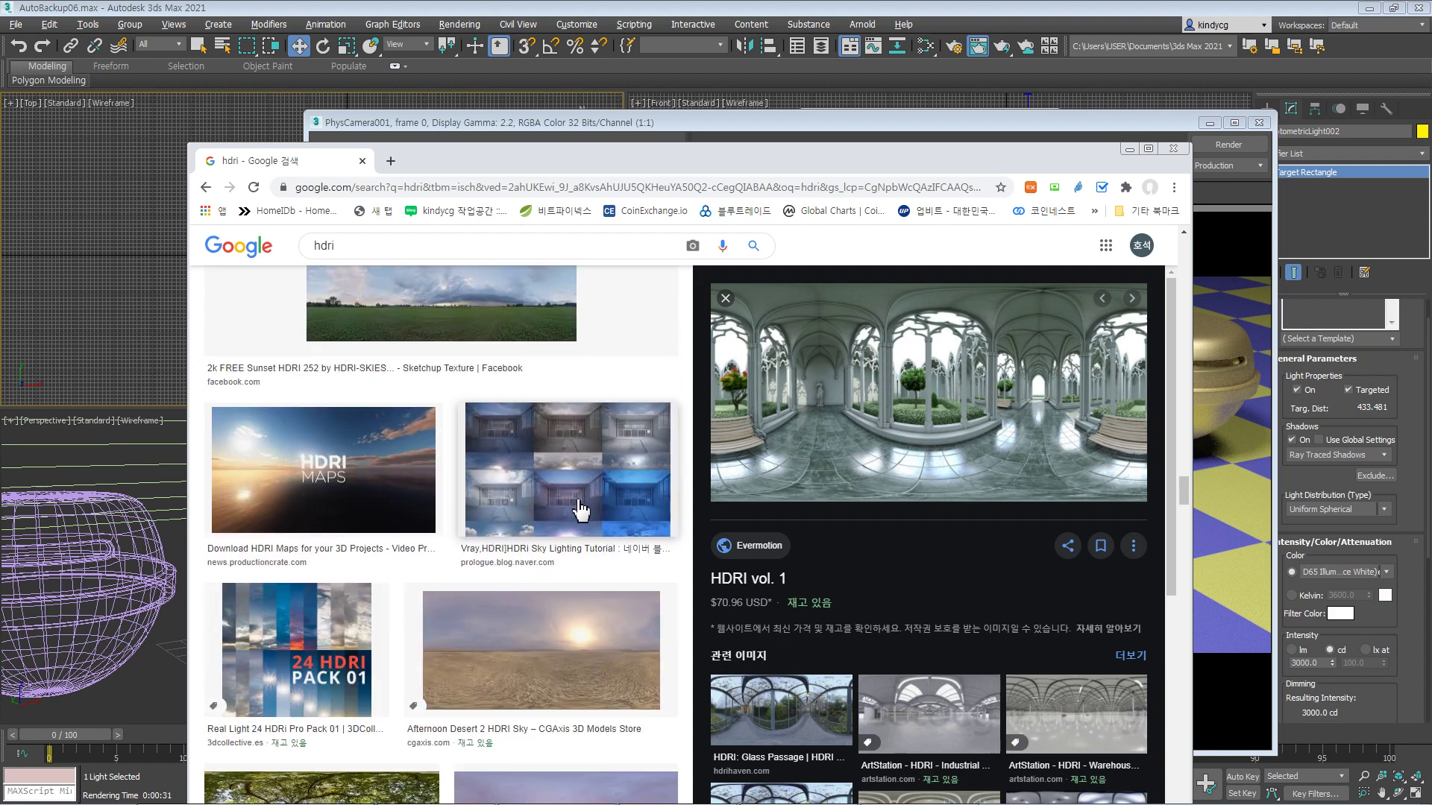
{"action": "scroll", "coordinate": [580, 512], "scroll_direction": "down", "scroll_amount": 5}
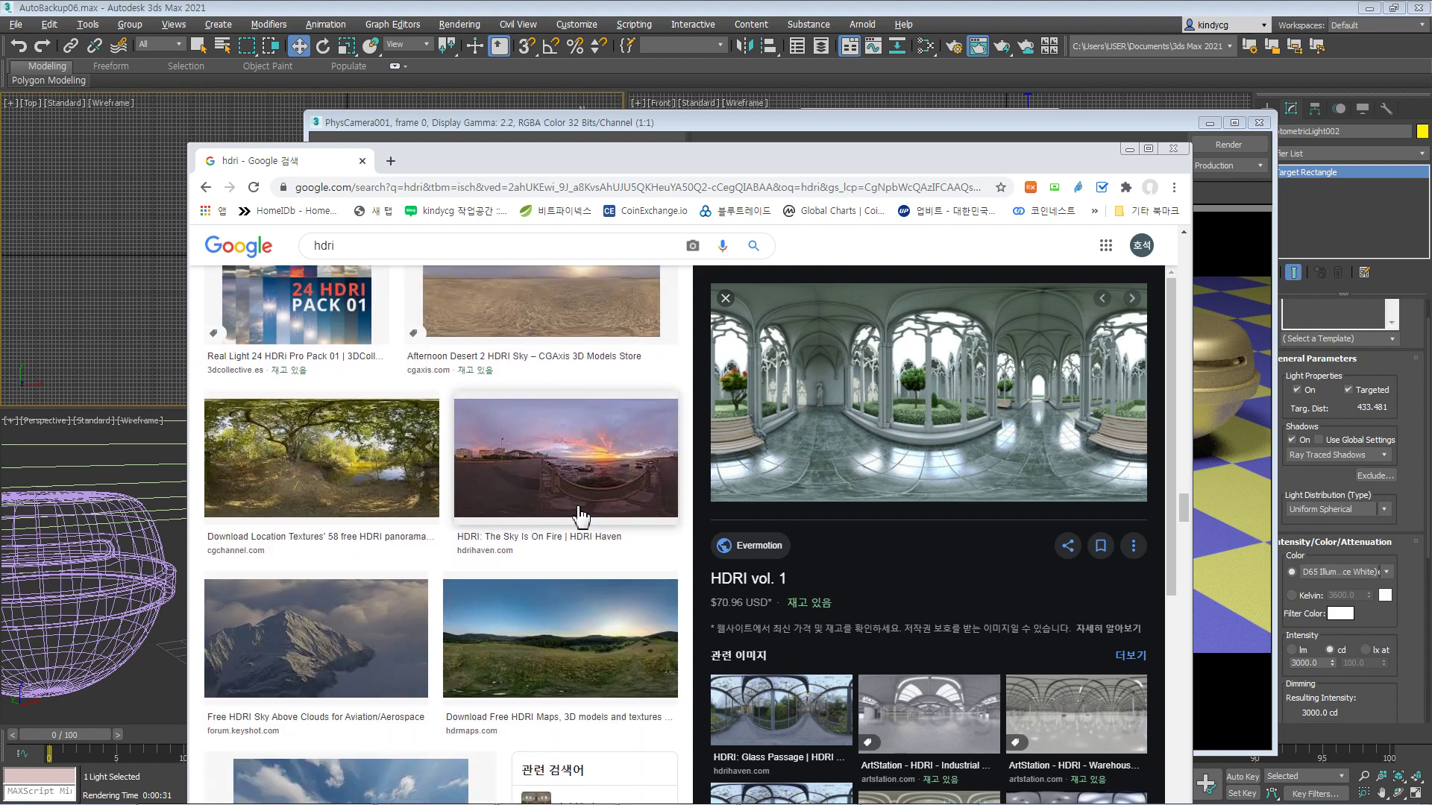
{"action": "scroll", "coordinate": [580, 514], "scroll_direction": "down", "scroll_amount": 3}
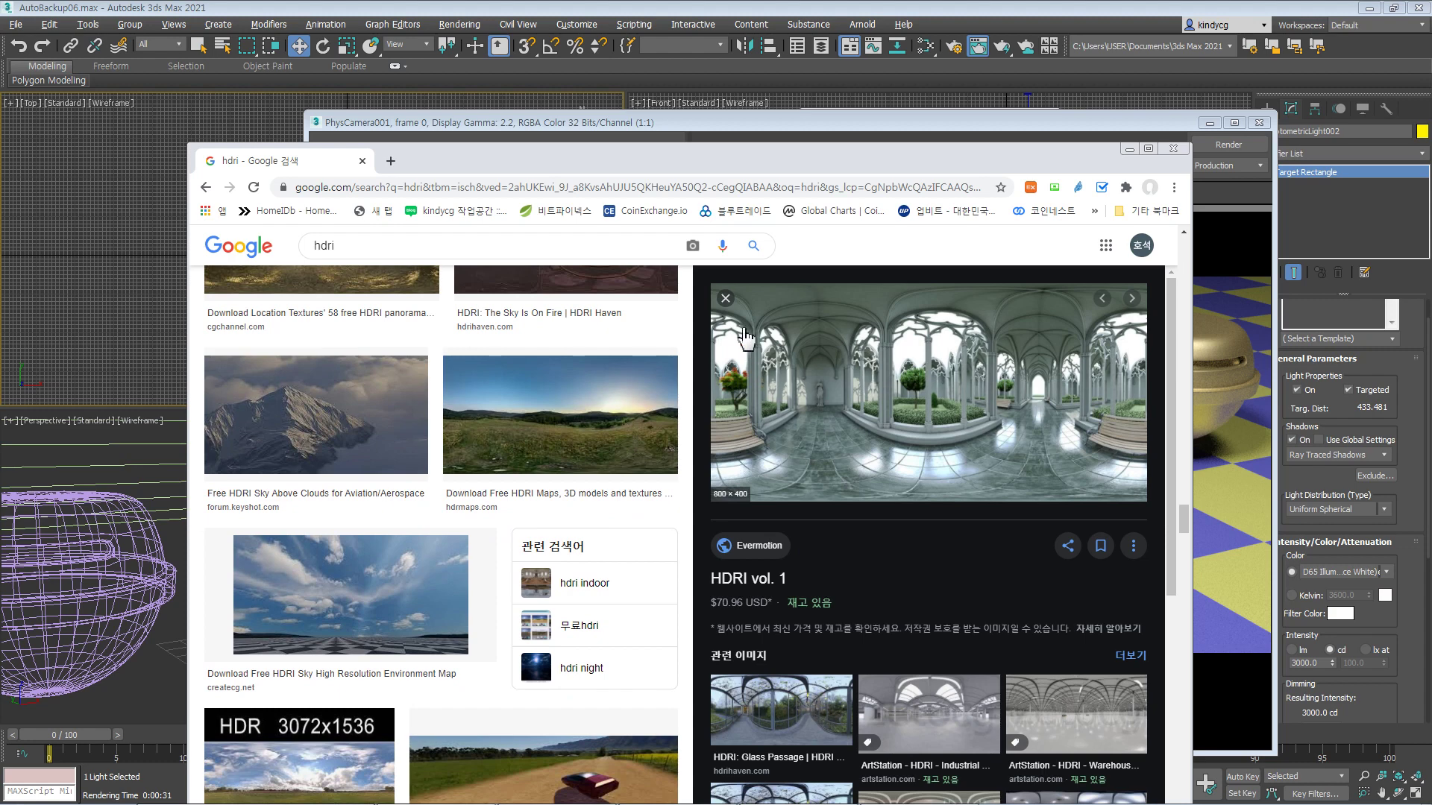
{"action": "left_click", "coordinate": [725, 299]}
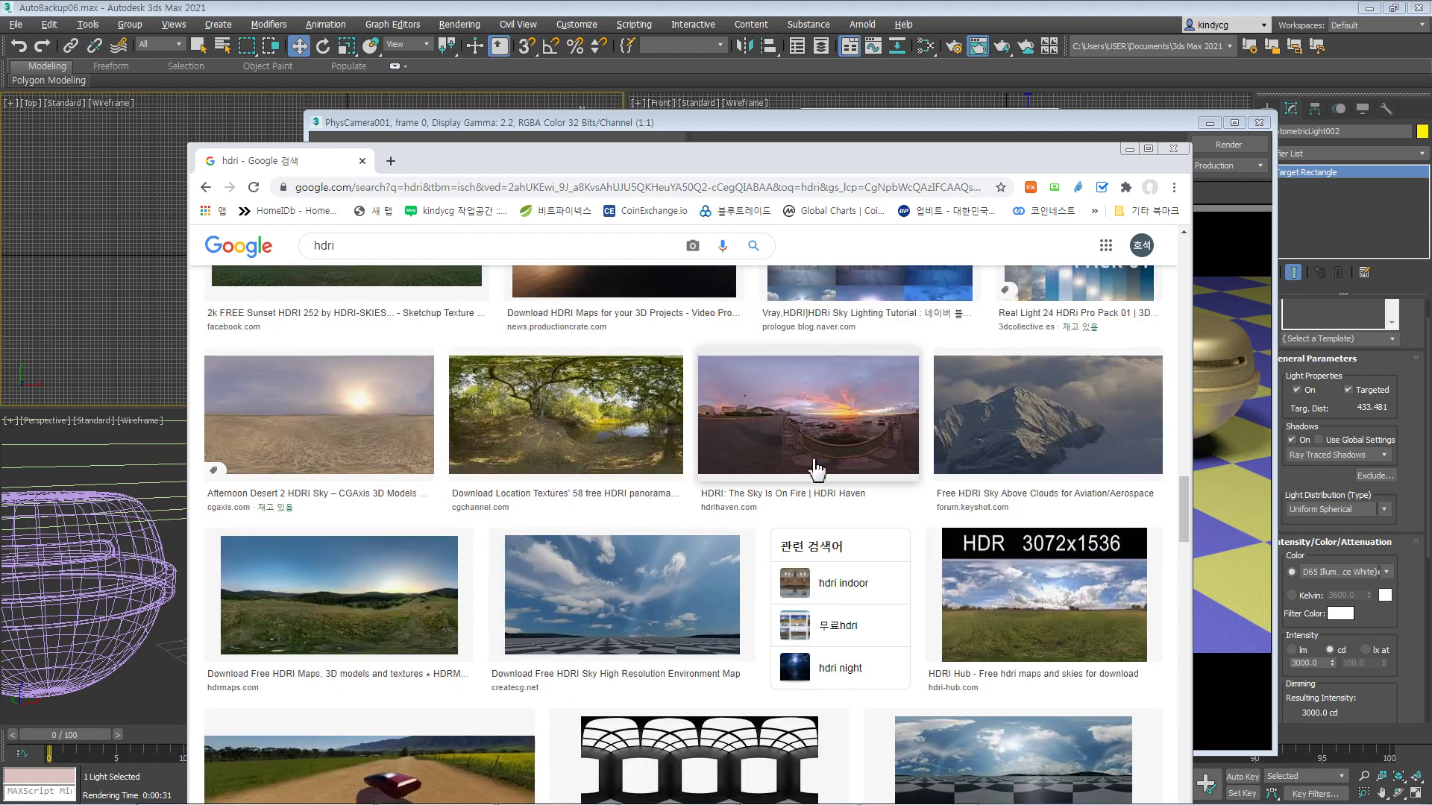
{"action": "scroll", "coordinate": [816, 468], "scroll_direction": "down", "scroll_amount": 2}
{"action": "scroll", "coordinate": [809, 462], "scroll_direction": "down", "scroll_amount": 6}
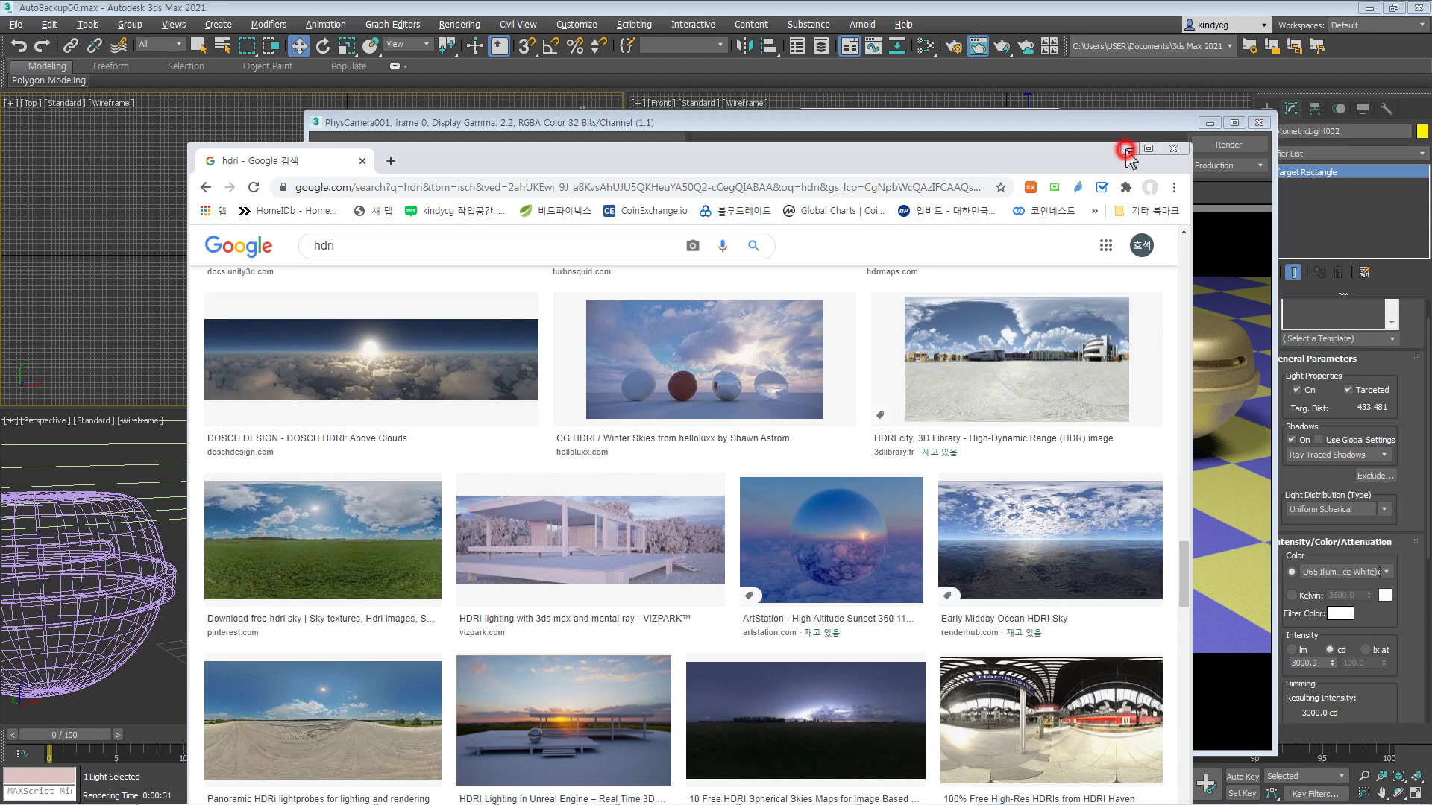
- Return to 3ds Max by minimizing the browser, close the render window and minimize the Environment and Effects dialog
{"action": "left_click", "coordinate": [1126, 149]}
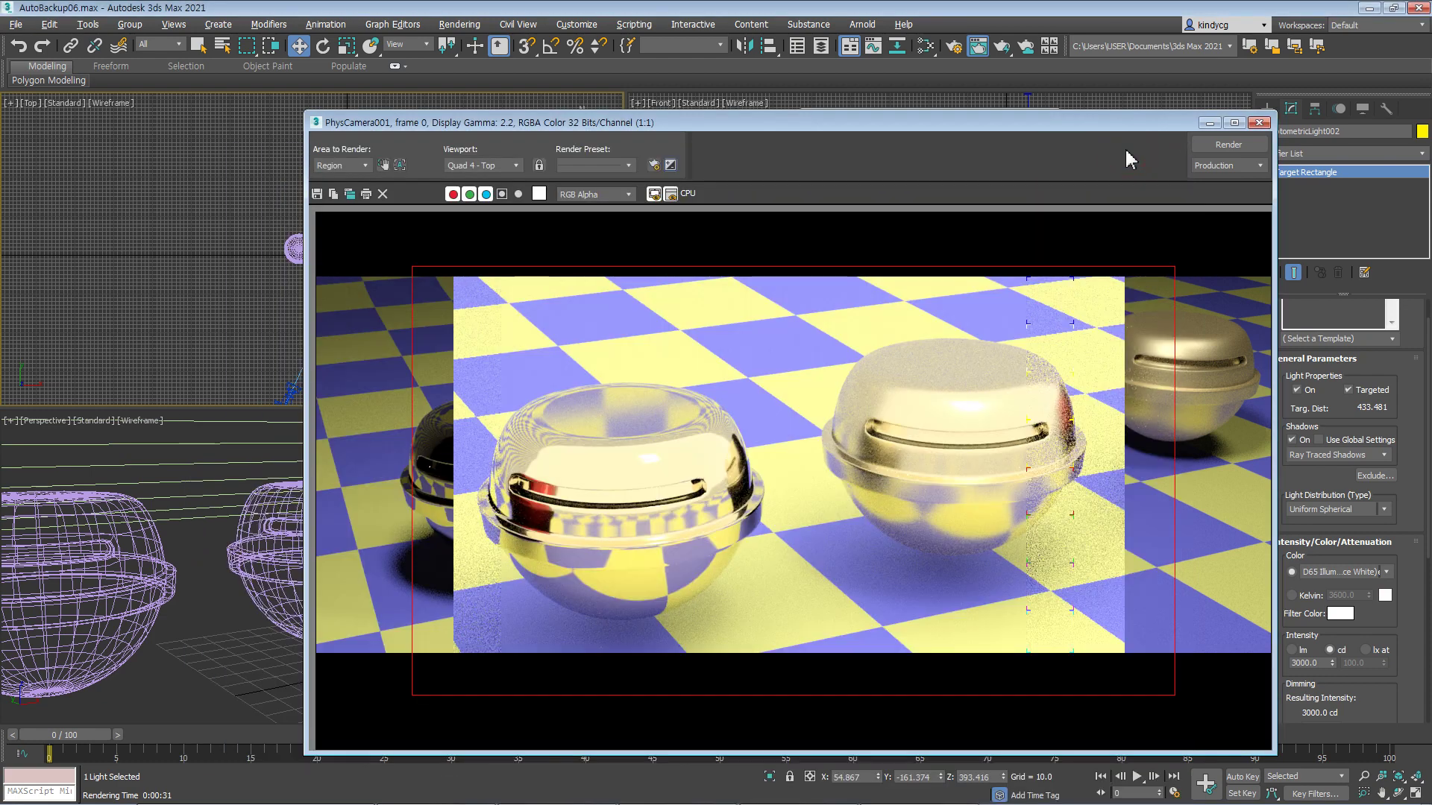
{"action": "left_click", "coordinate": [1262, 123]}
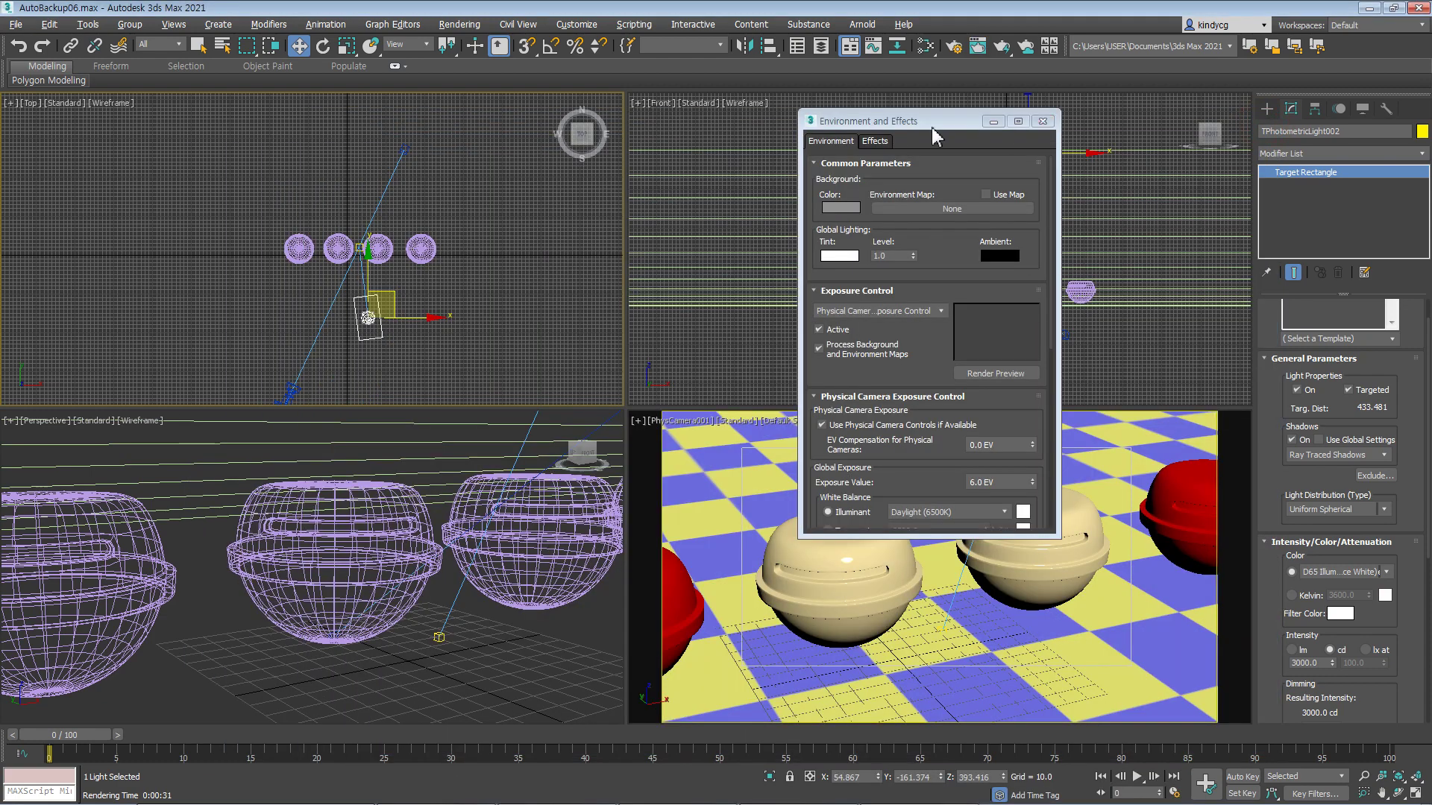
{"action": "left_click_drag", "start_coordinate": [934, 125], "coordinate": [892, 124]}
{"action": "left_click", "coordinate": [1001, 121]}
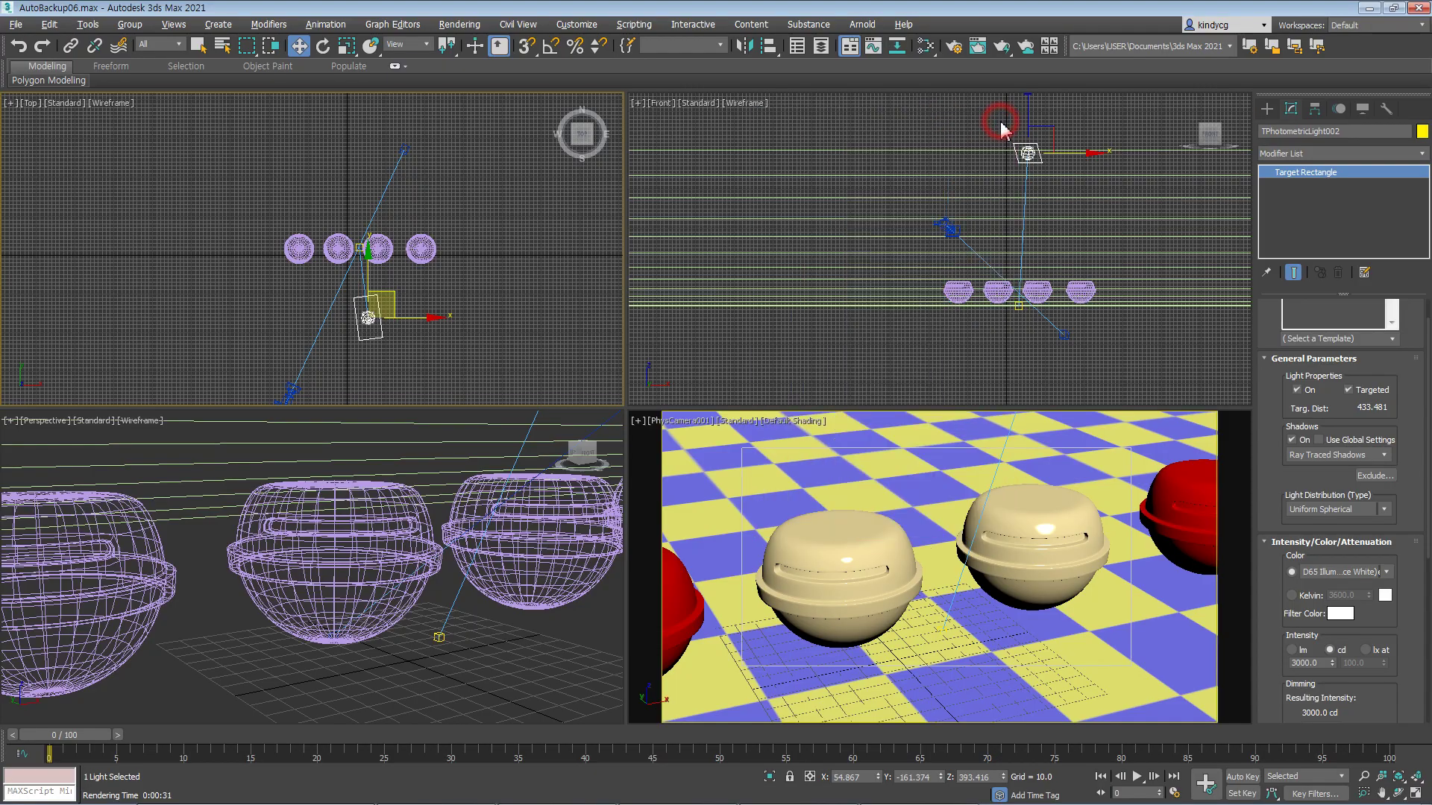
{"action": "left_click", "coordinate": [1366, 9]}
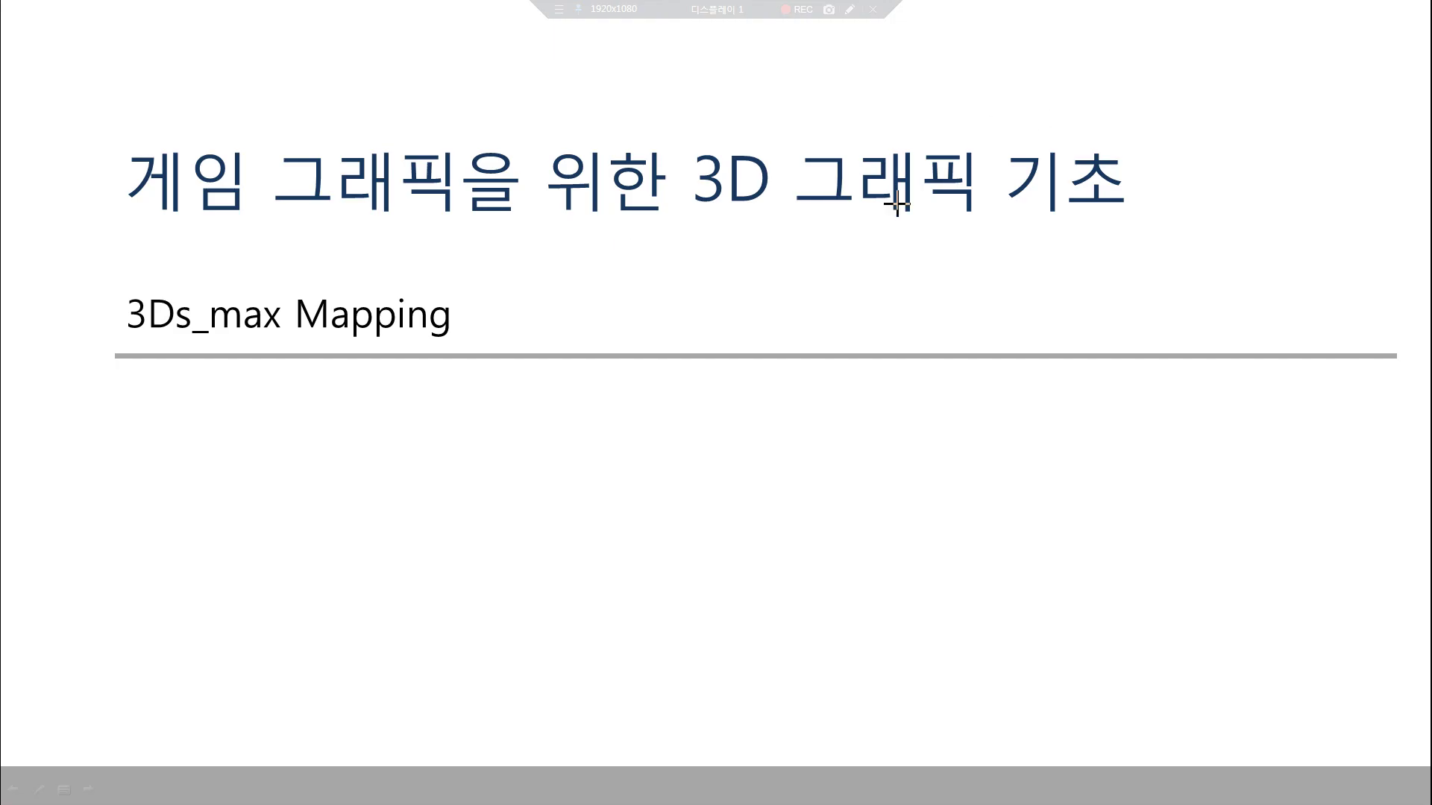
{"action": "key", "text": "alt+Tab"}
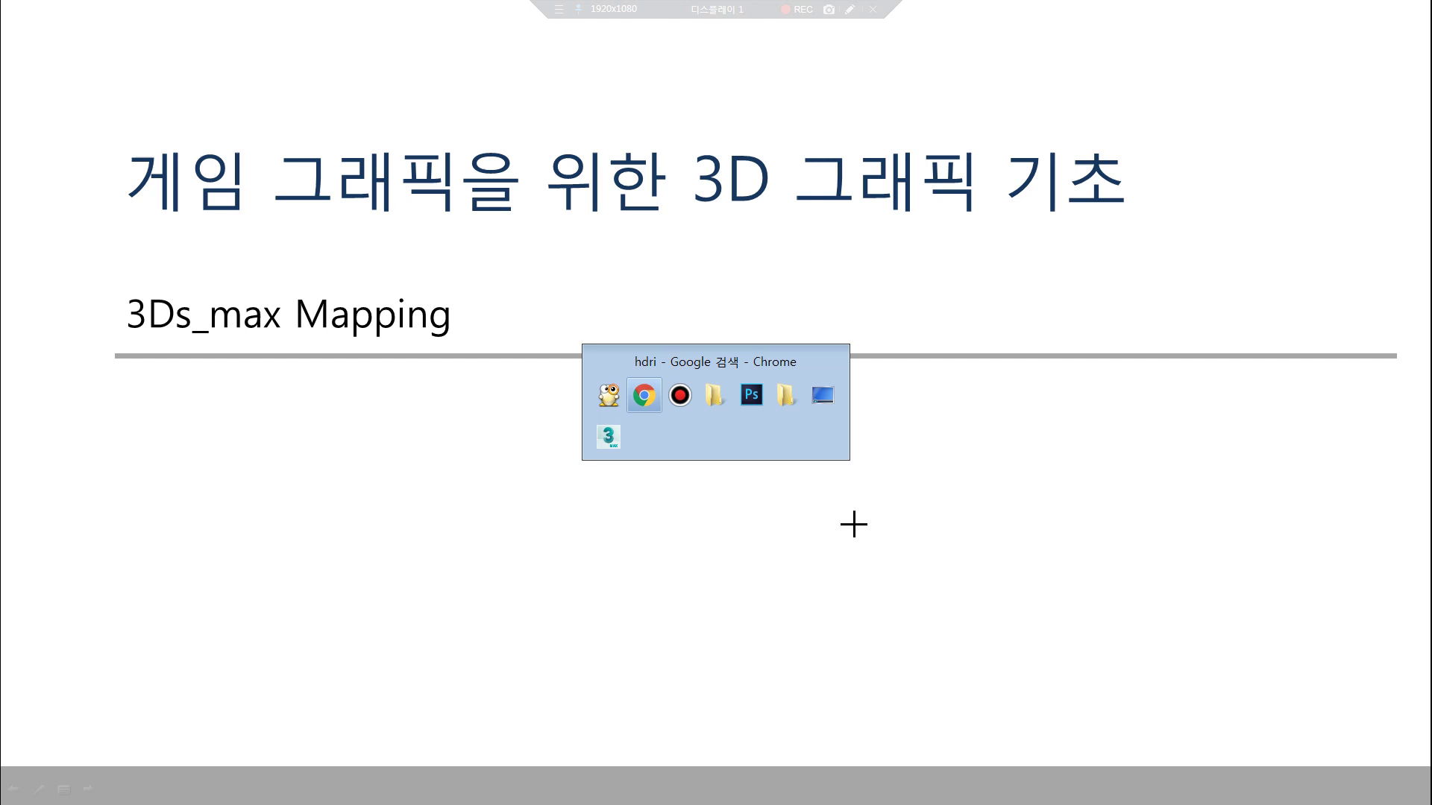
{"action": "key", "text": "alt+Tab"}
{"action": "key", "text": "alt+Tab"}
{"action": "key", "text": "alt+Tab"}
{"action": "key", "text": "alt+Tab"}
{"action": "key", "text": "alt+Tab"}
{"action": "key", "text": "alt+Tab"}
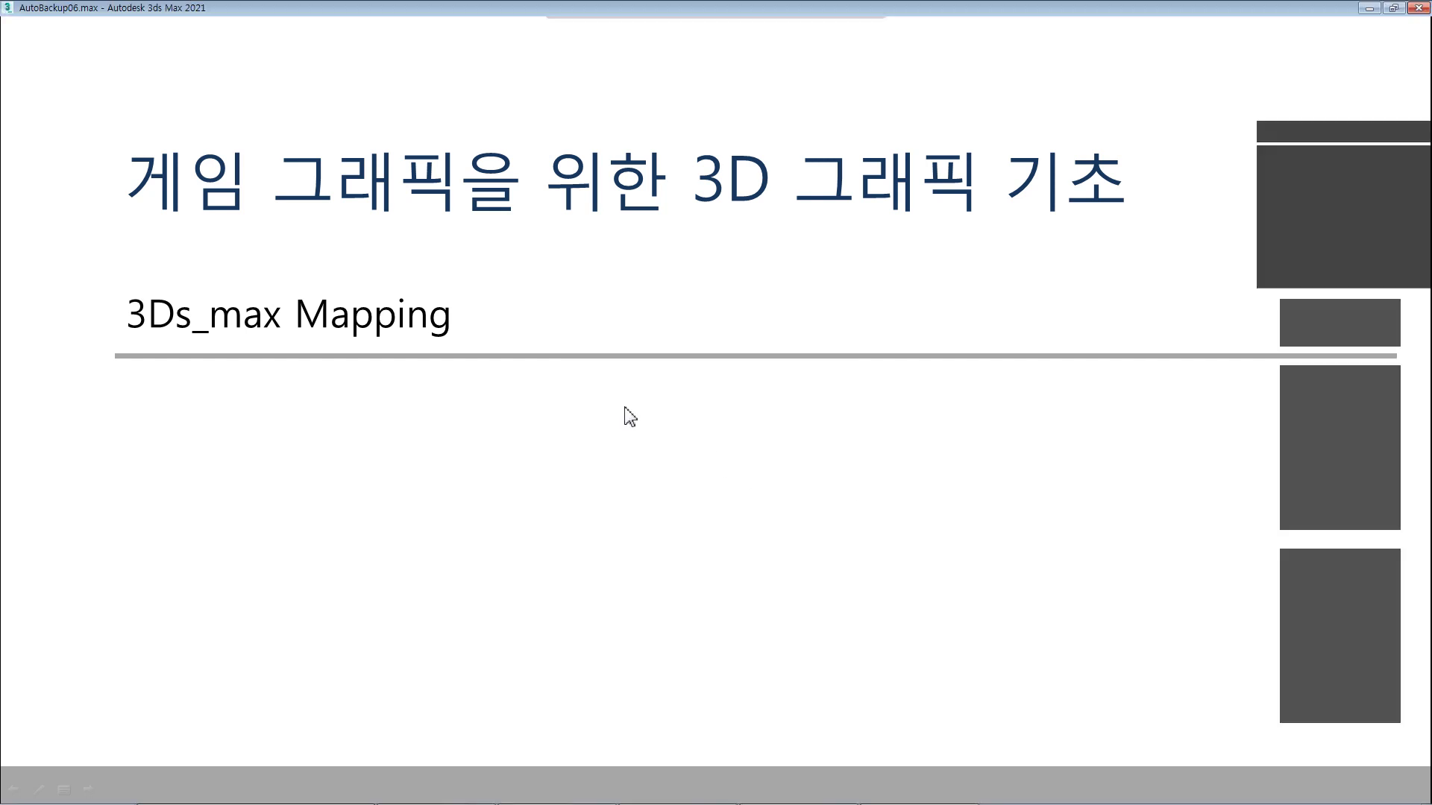
- Open the Slate Material Editor and add a Bitmap map above the gold material nodes, bringing up the image file selection
{"action": "key", "text": "m"}
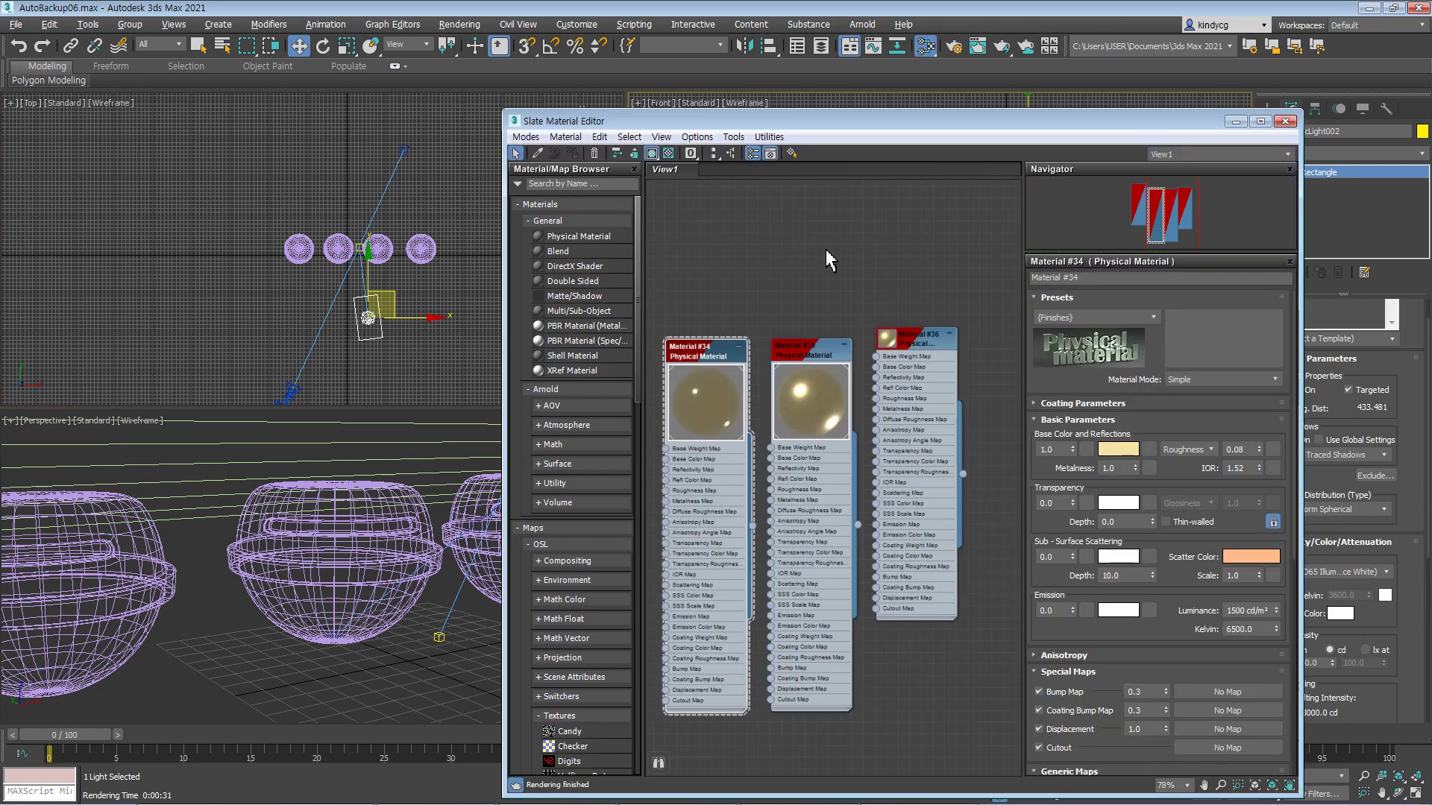
{"action": "right_click", "coordinate": [832, 232]}
{"action": "left_click", "coordinate": [877, 257]}
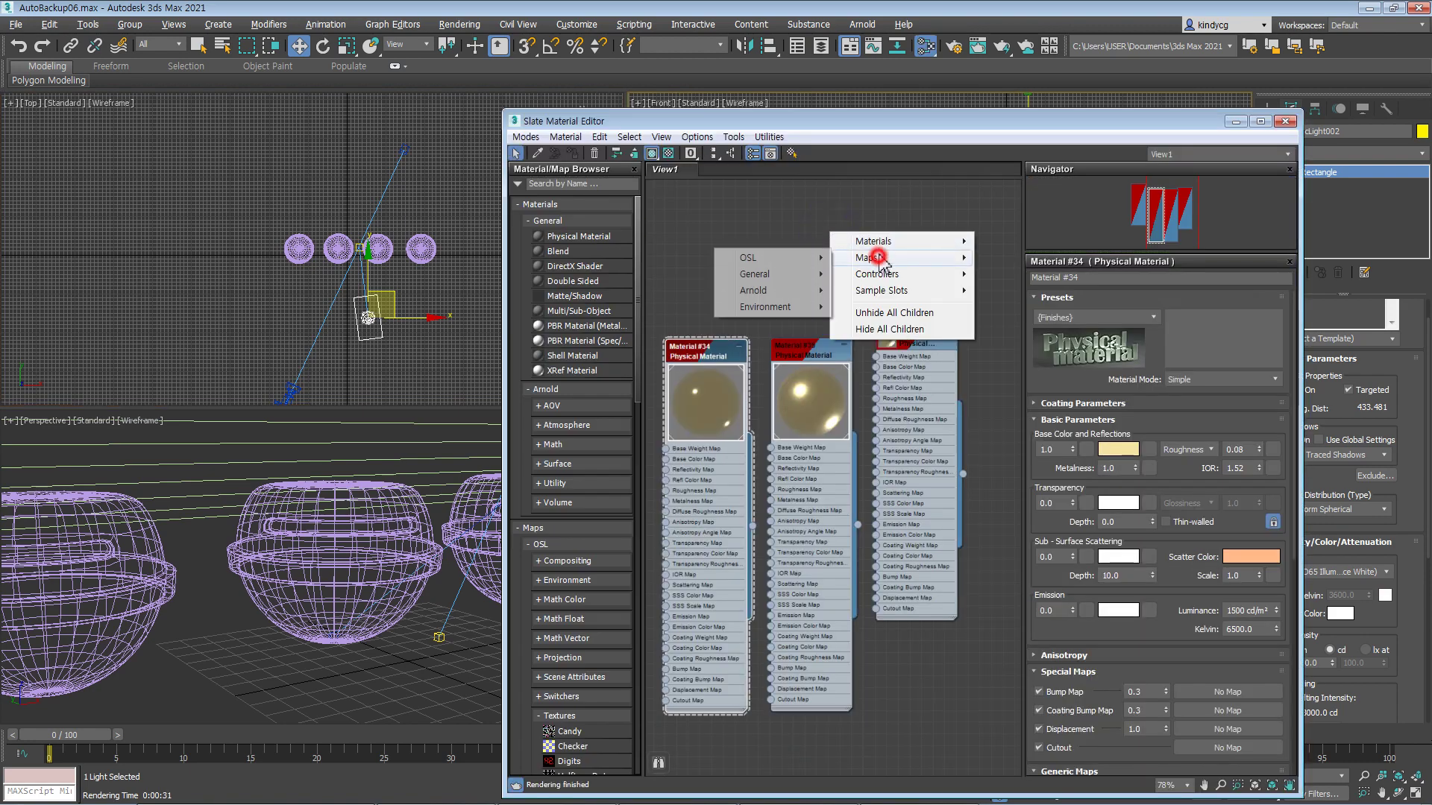
{"action": "left_click", "coordinate": [755, 275]}
{"action": "left_click", "coordinate": [671, 281]}
{"action": "left_click", "coordinate": [717, 293]}
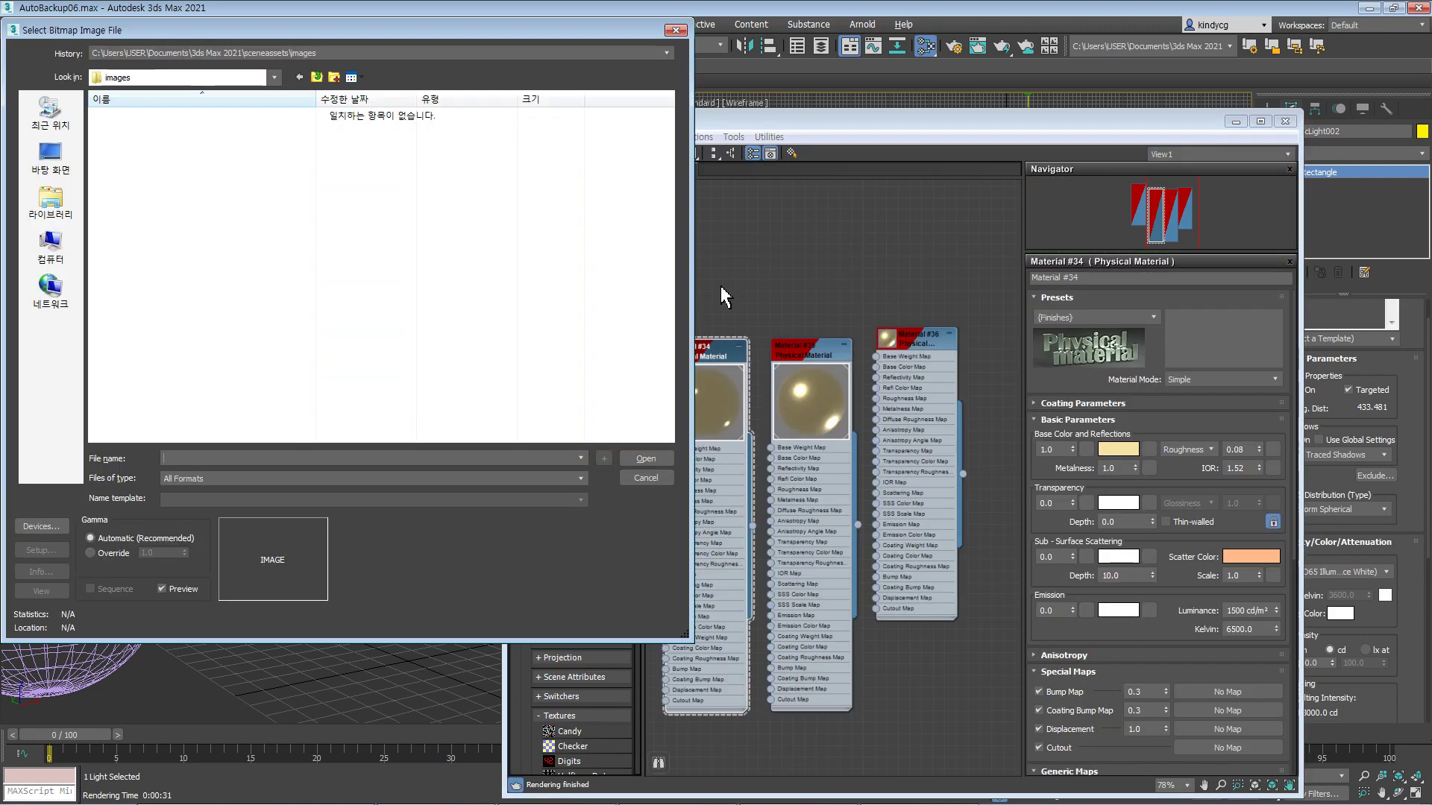
- Browse to the MAP folder on drive D: for the bitmap image
{"action": "left_click", "coordinate": [50, 242]}
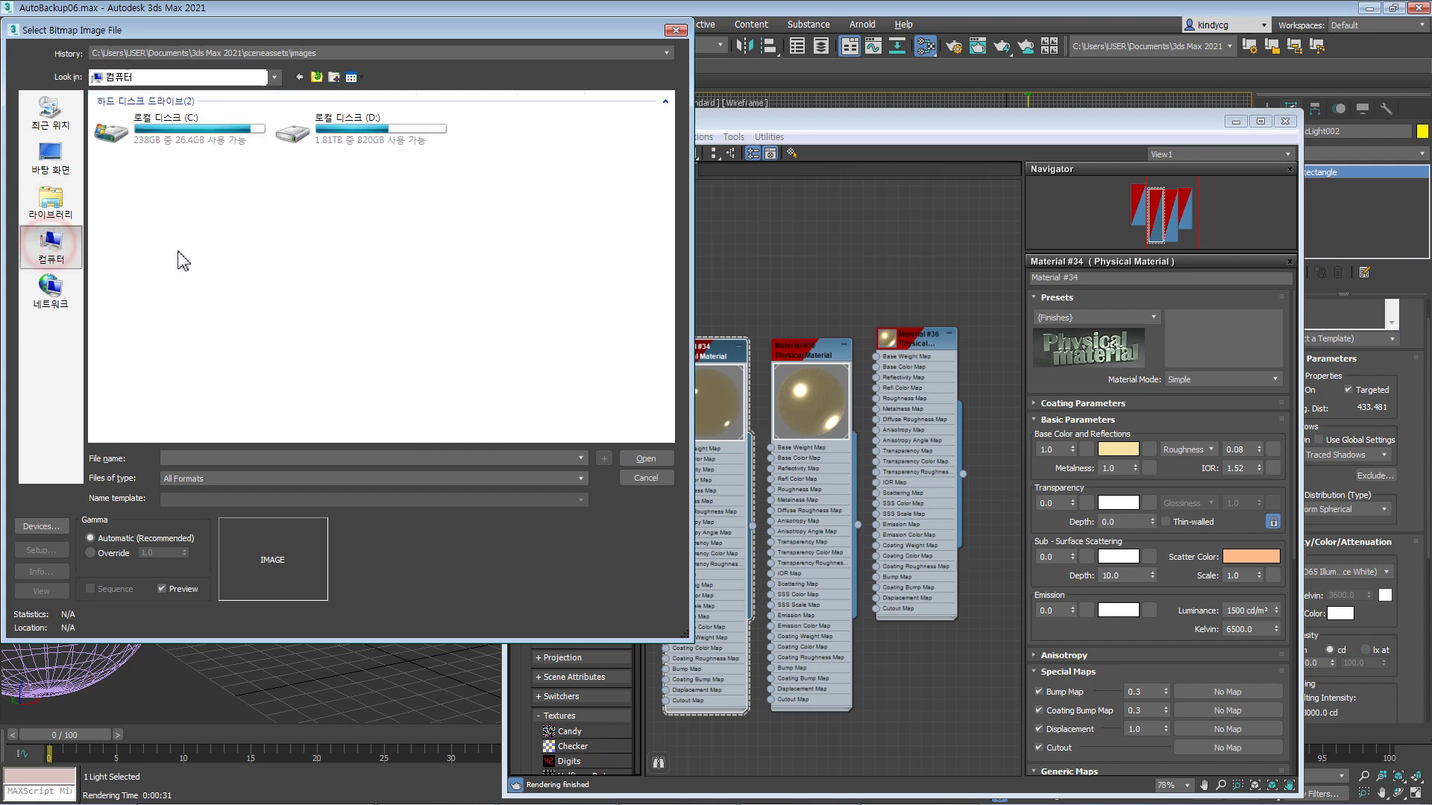
{"action": "double_click", "coordinate": [326, 136]}
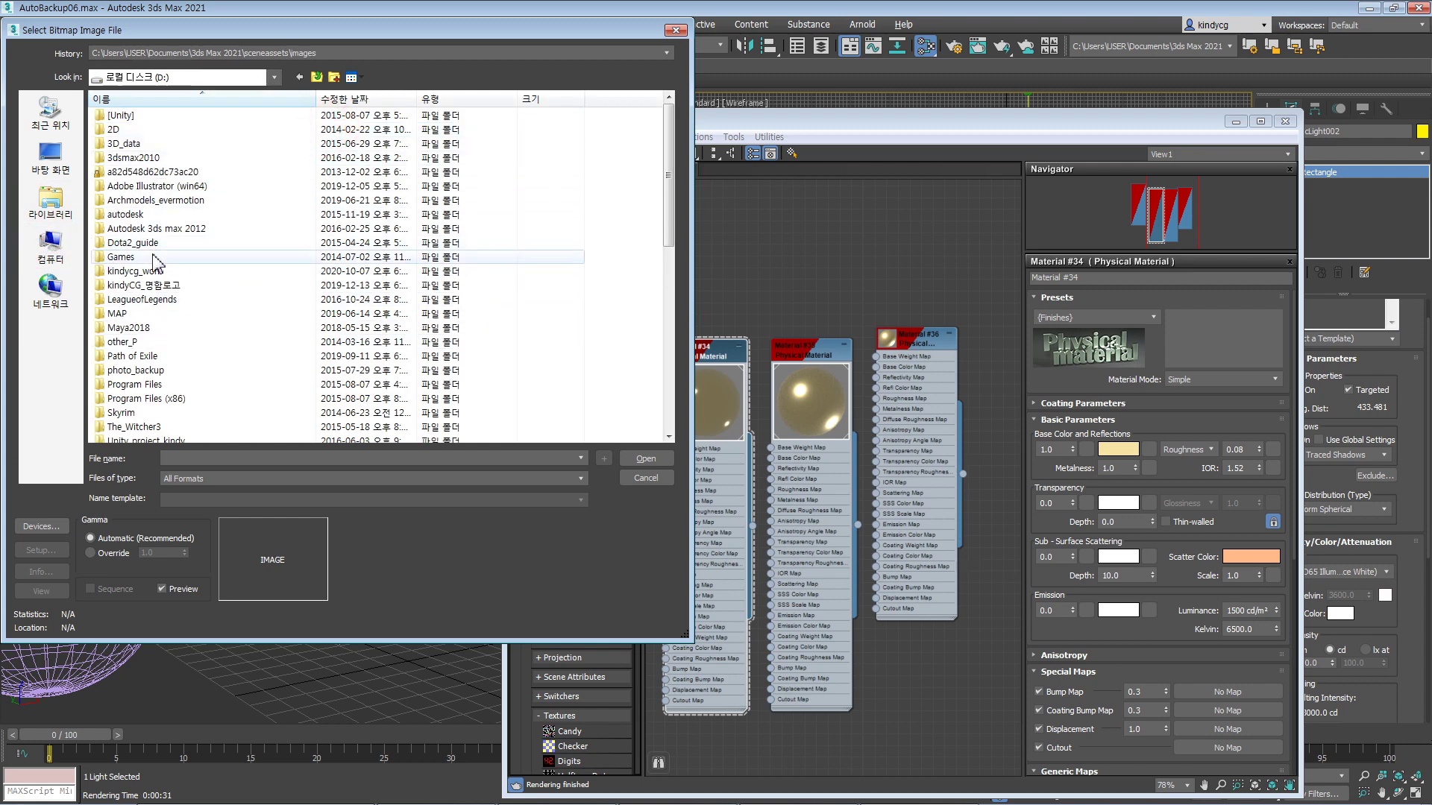
{"action": "left_click", "coordinate": [133, 144]}
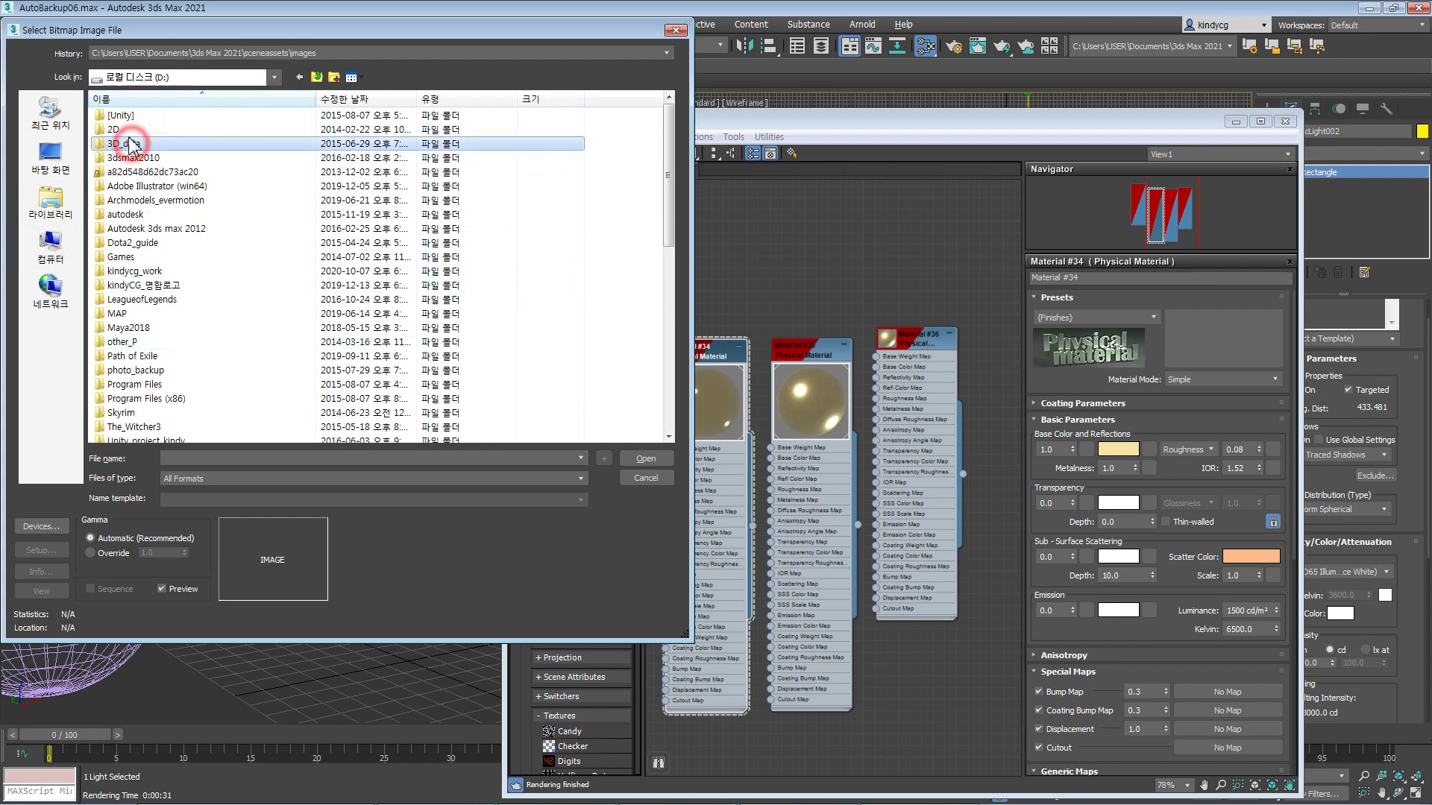
{"action": "double_click", "coordinate": [122, 127]}
{"action": "key", "text": "BackSpace"}
{"action": "double_click", "coordinate": [141, 145]}
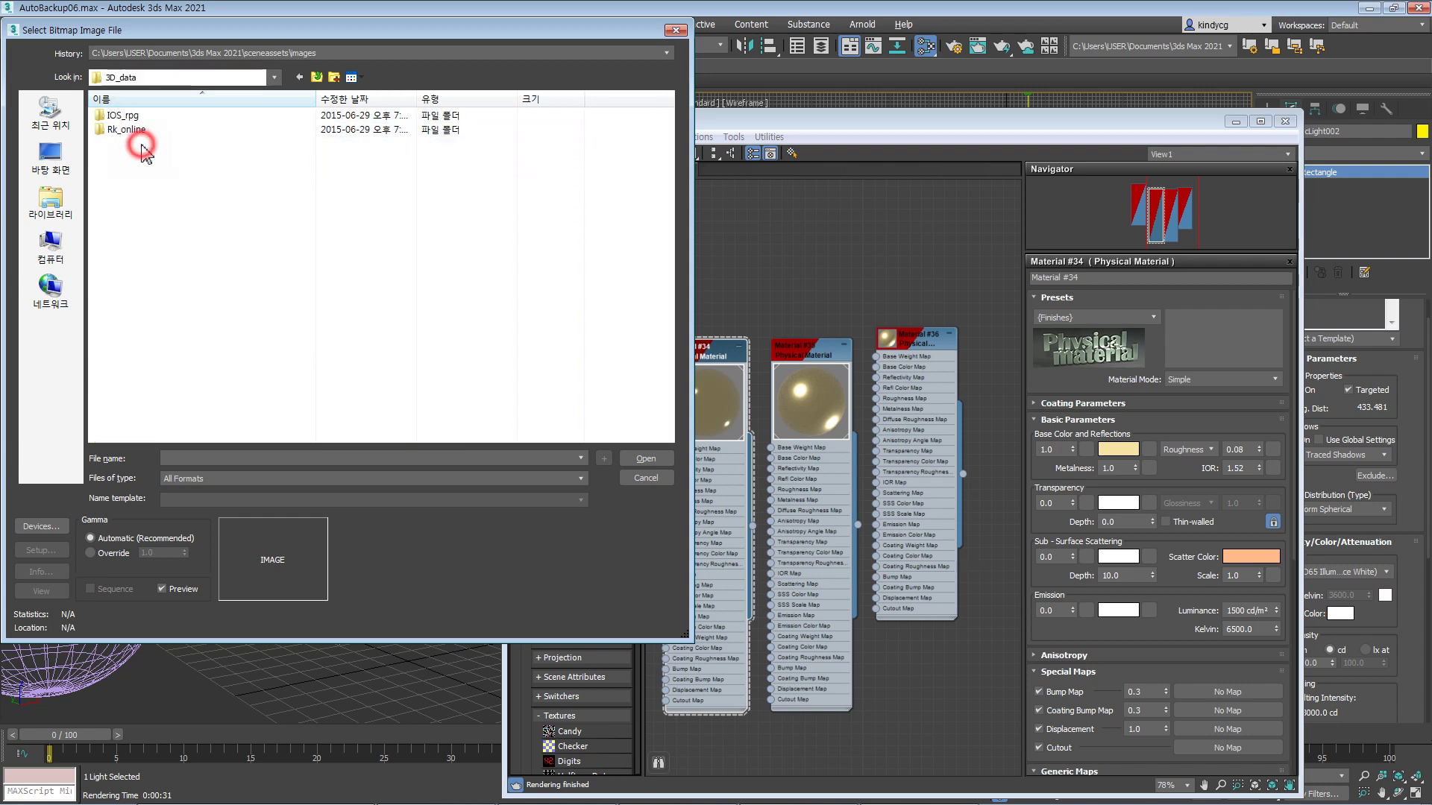
{"action": "key", "text": "BackSpace"}
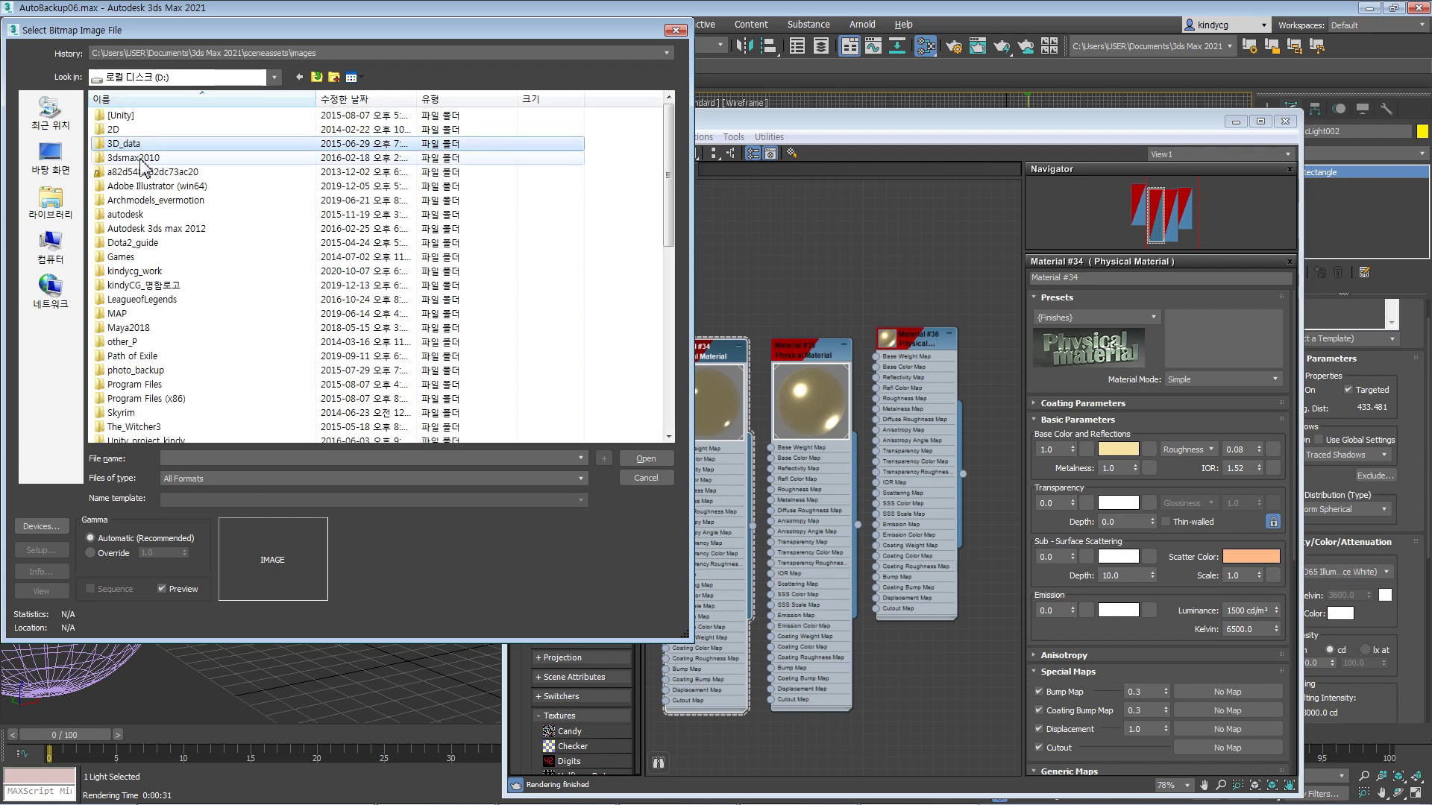
{"action": "scroll", "coordinate": [144, 345], "scroll_direction": "down", "scroll_amount": 1}
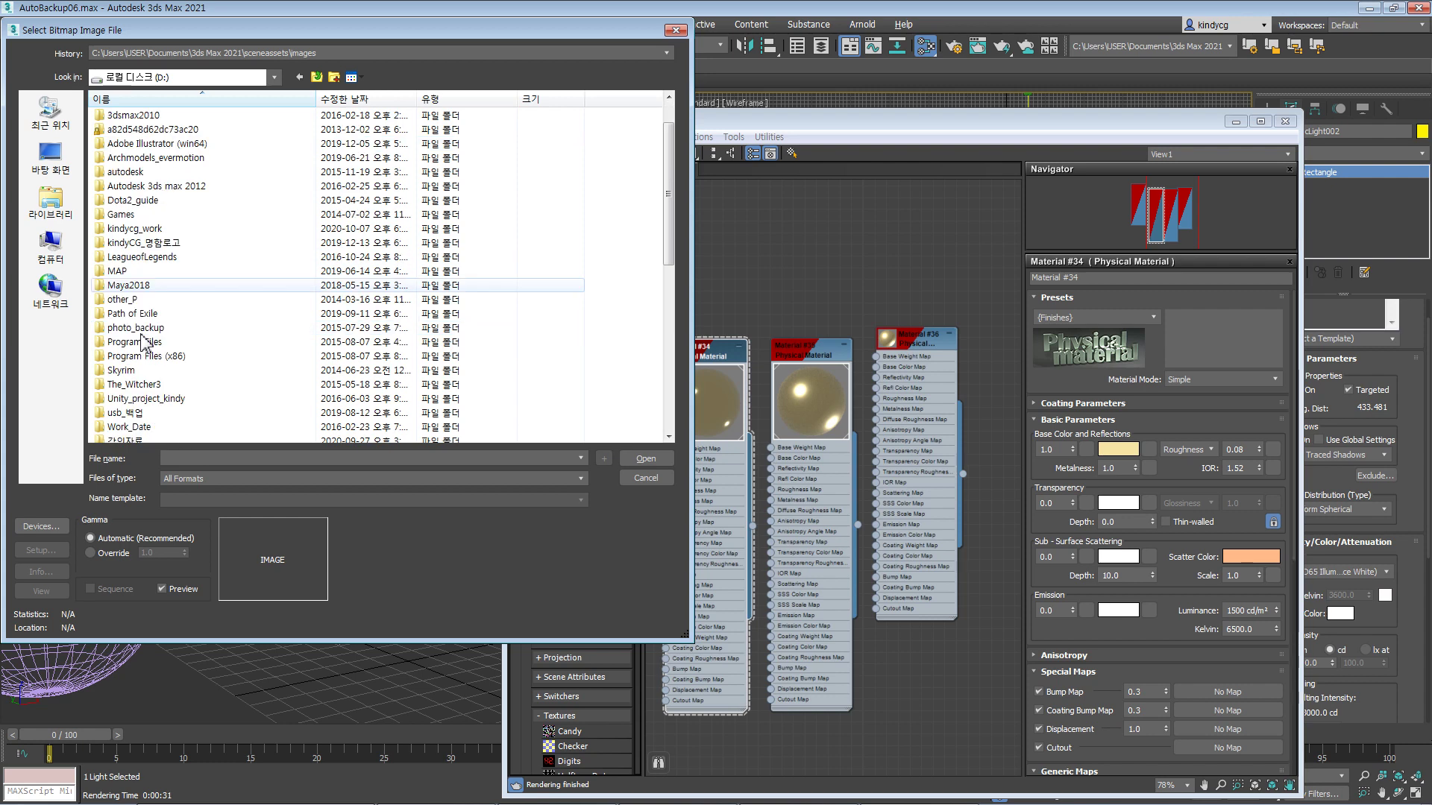
{"action": "double_click", "coordinate": [123, 272]}
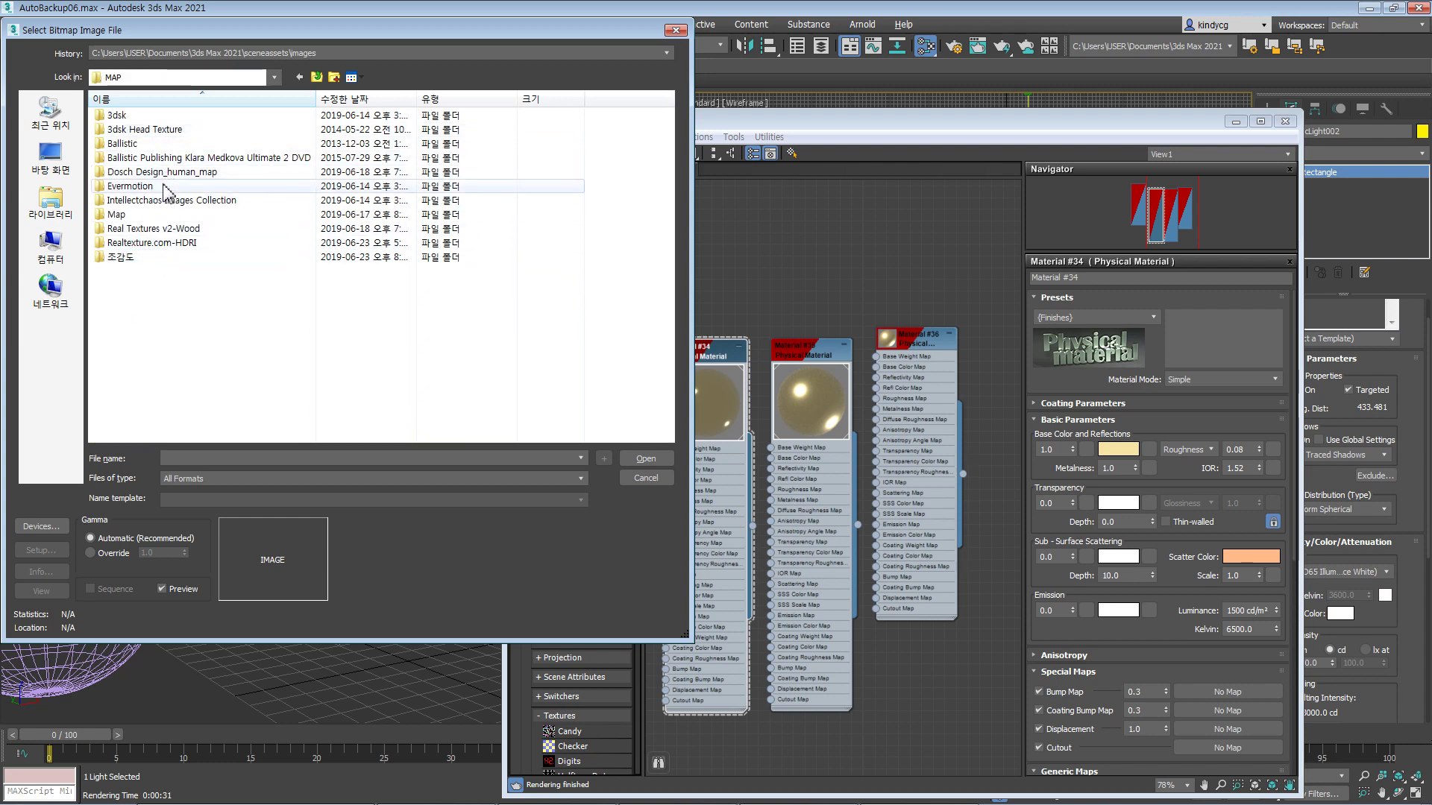
- Open the Realtexture.com-HDRI Vol.1 collection, check its 3d folder and enter the 2d folder
{"action": "double_click", "coordinate": [161, 247]}
{"action": "left_click", "coordinate": [159, 116]}
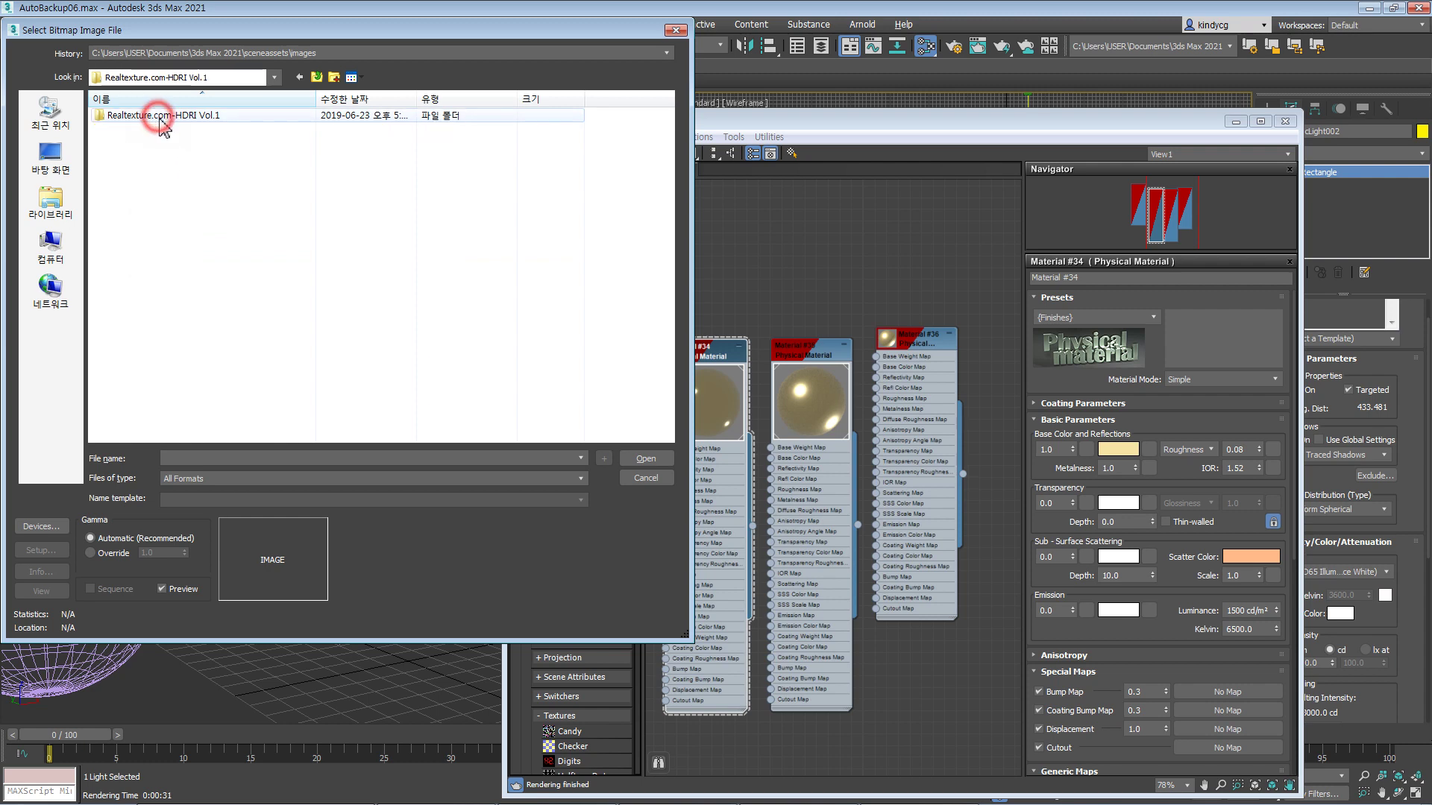
{"action": "double_click", "coordinate": [161, 118]}
{"action": "left_click", "coordinate": [118, 131]}
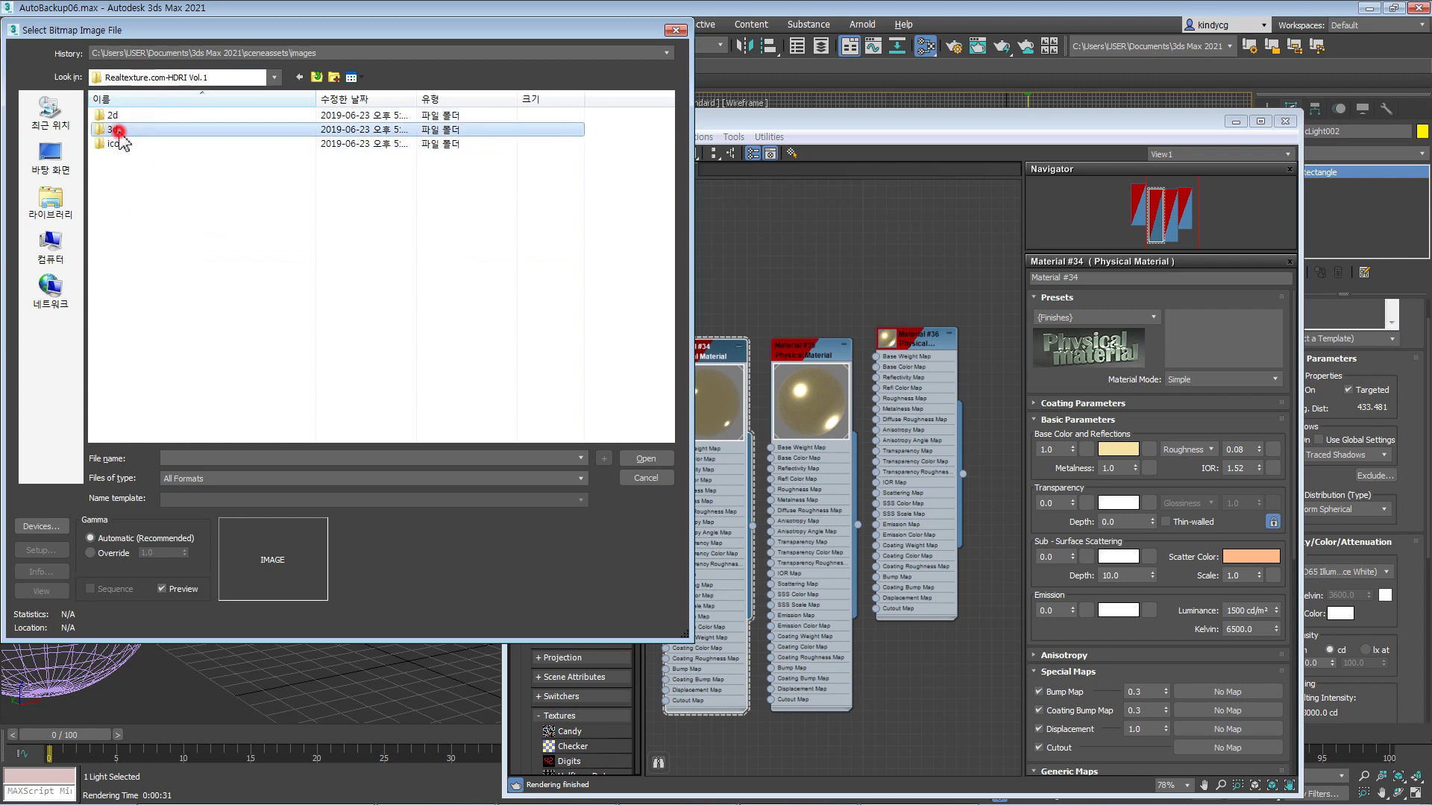
{"action": "double_click", "coordinate": [119, 133]}
{"action": "key", "text": "BackSpace"}
{"action": "double_click", "coordinate": [129, 116]}
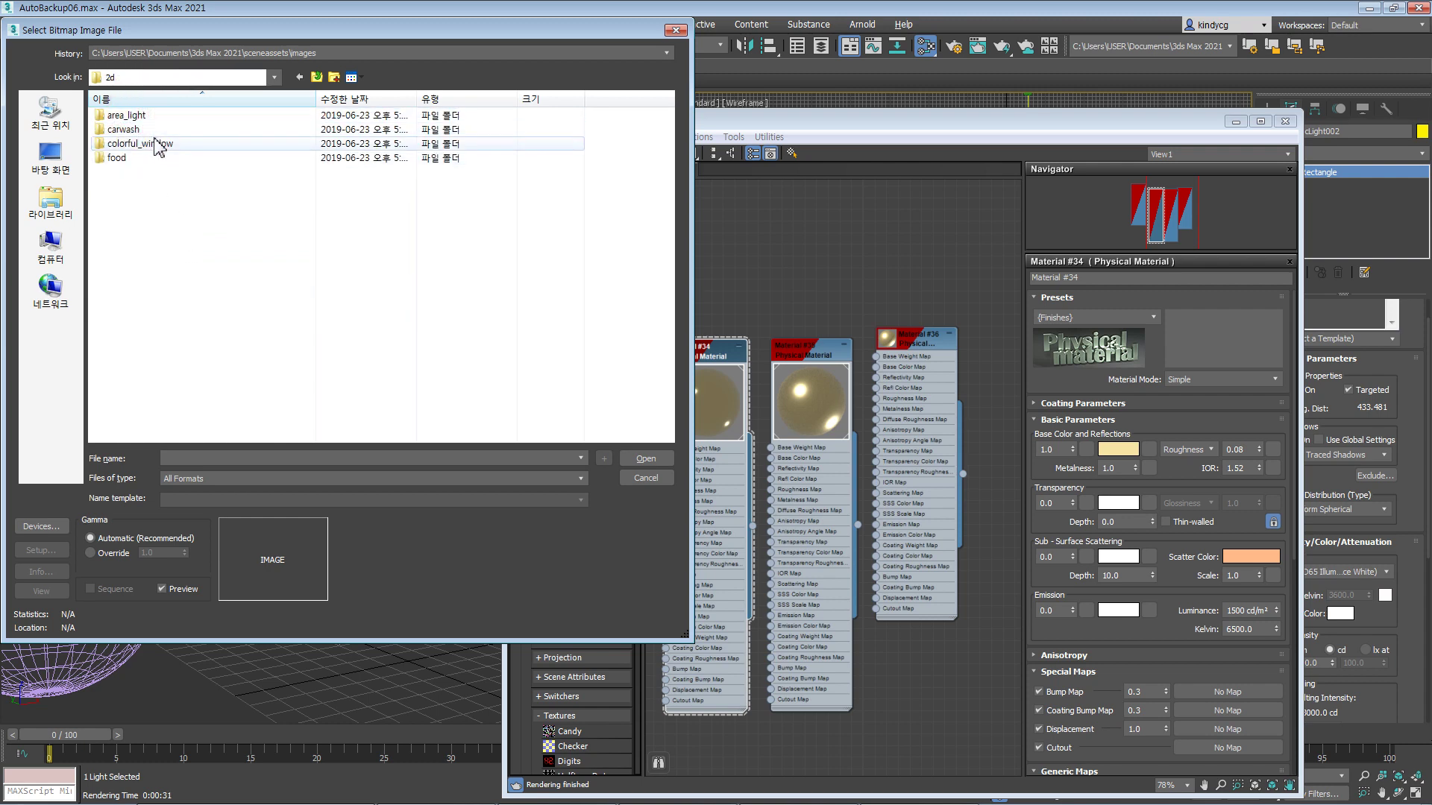
- Look through the carwash, colorful_window and food folders for a suitable HDR image, previewing carwash_full.hdr
{"action": "left_click", "coordinate": [135, 131]}
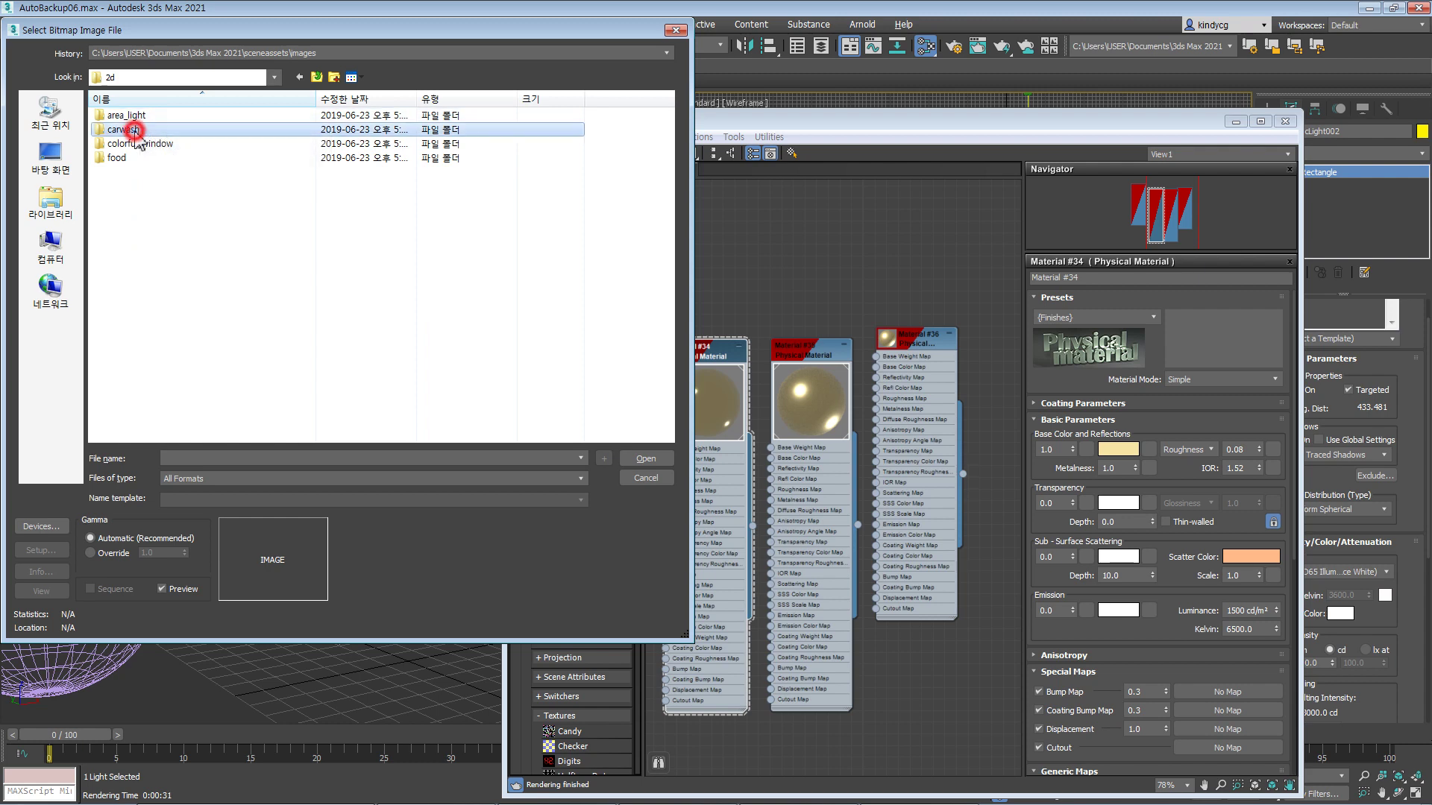
{"action": "double_click", "coordinate": [135, 130]}
{"action": "left_click", "coordinate": [208, 138]}
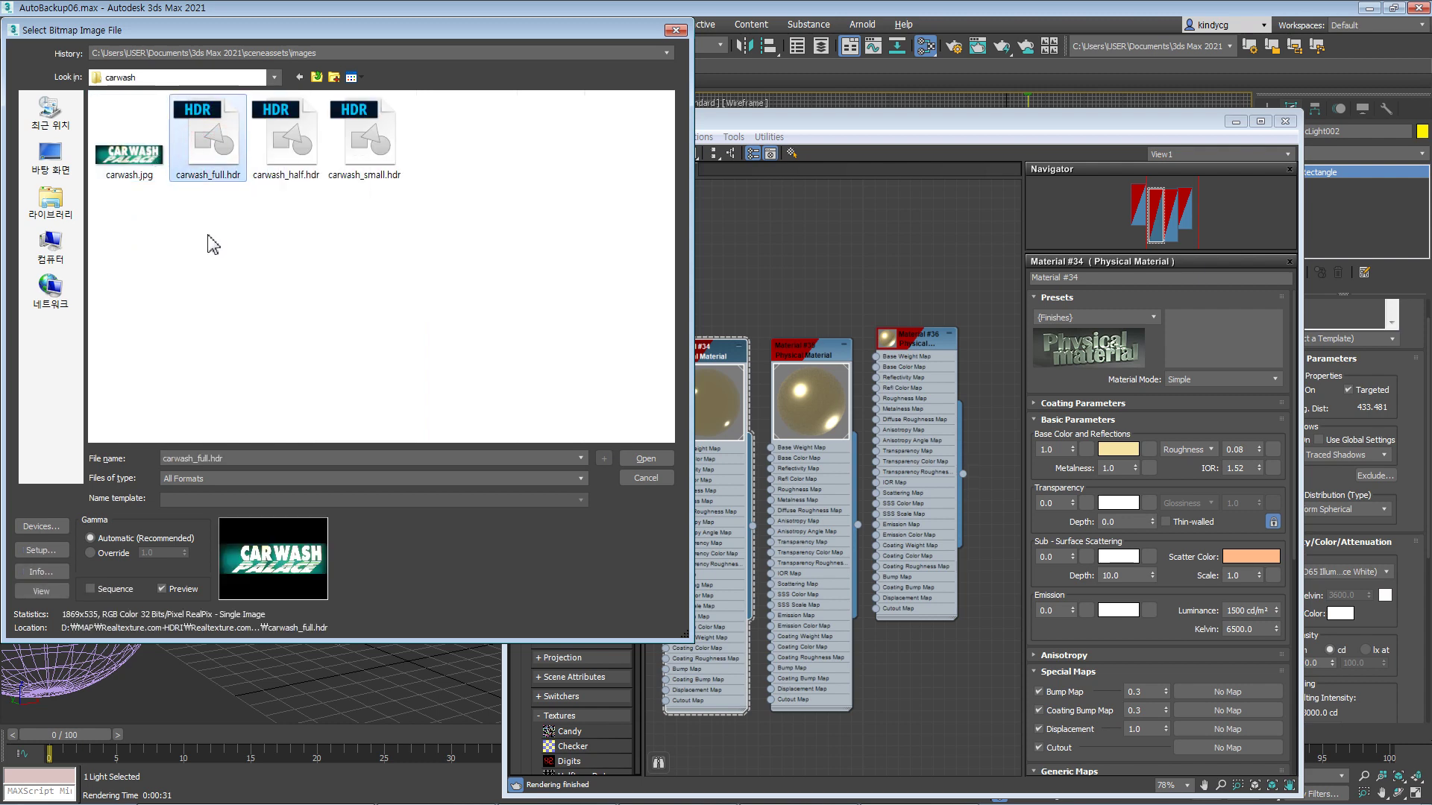
{"action": "key", "text": "BackSpace"}
{"action": "double_click", "coordinate": [142, 144]}
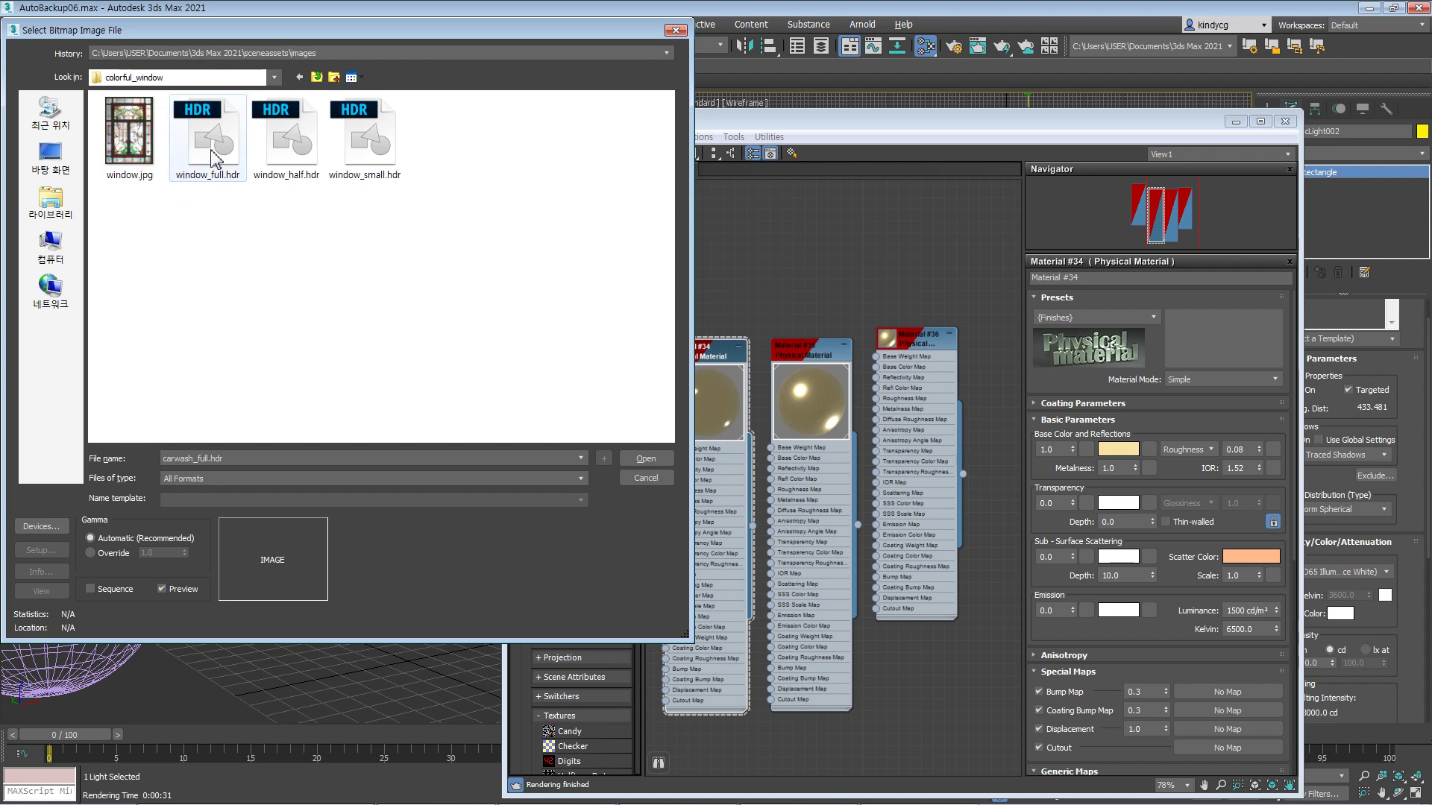
{"action": "key", "text": "BackSpace"}
{"action": "double_click", "coordinate": [135, 157]}
{"action": "key", "text": "BackSpace"}
{"action": "key", "text": "BackSpace"}
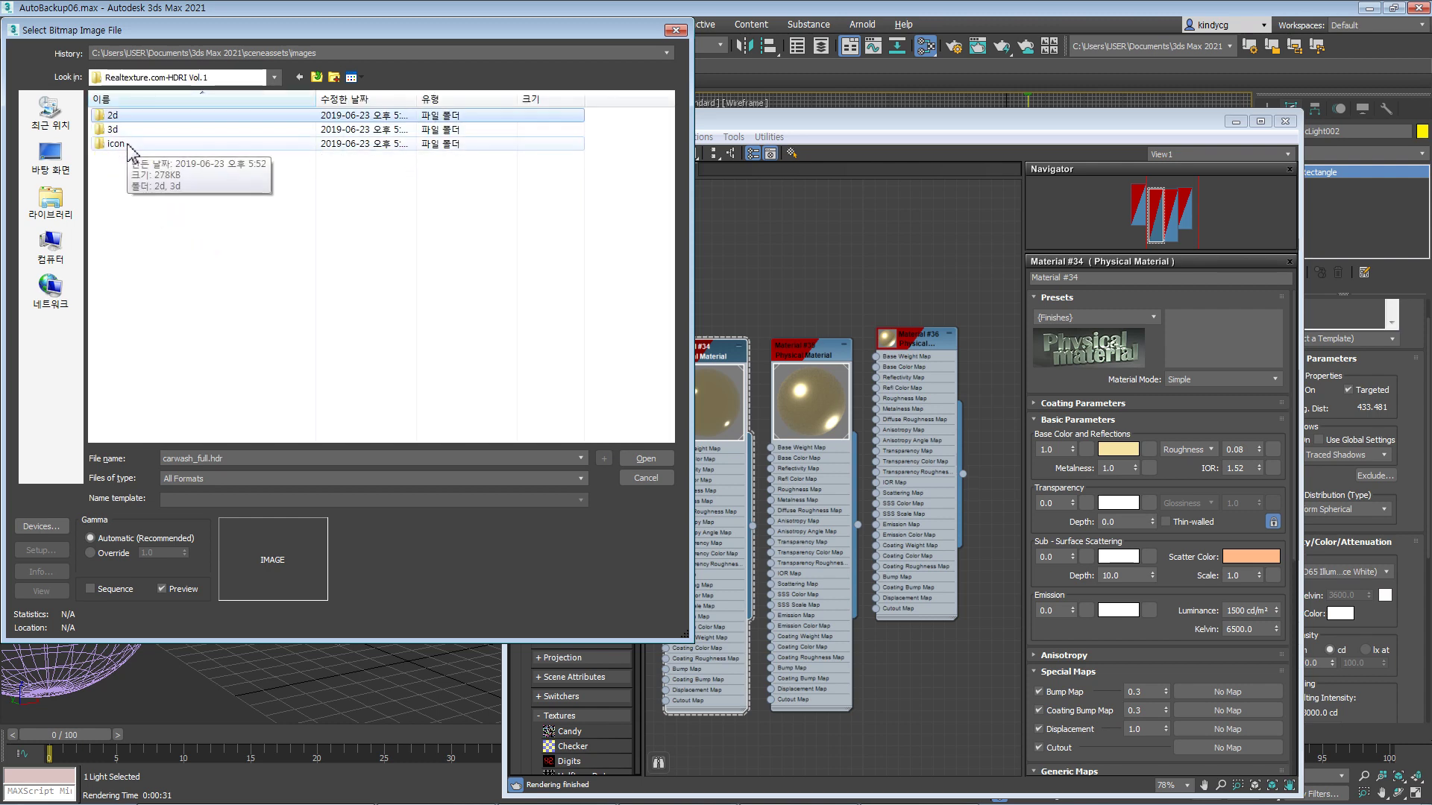
- Switch to the Realtexture.com-HDRI Vol.3 2CD collection and open the empty_kitchen2 folder in CD1
{"action": "key", "text": "BackSpace"}
{"action": "key", "text": "BackSpace"}
{"action": "double_click", "coordinate": [153, 129]}
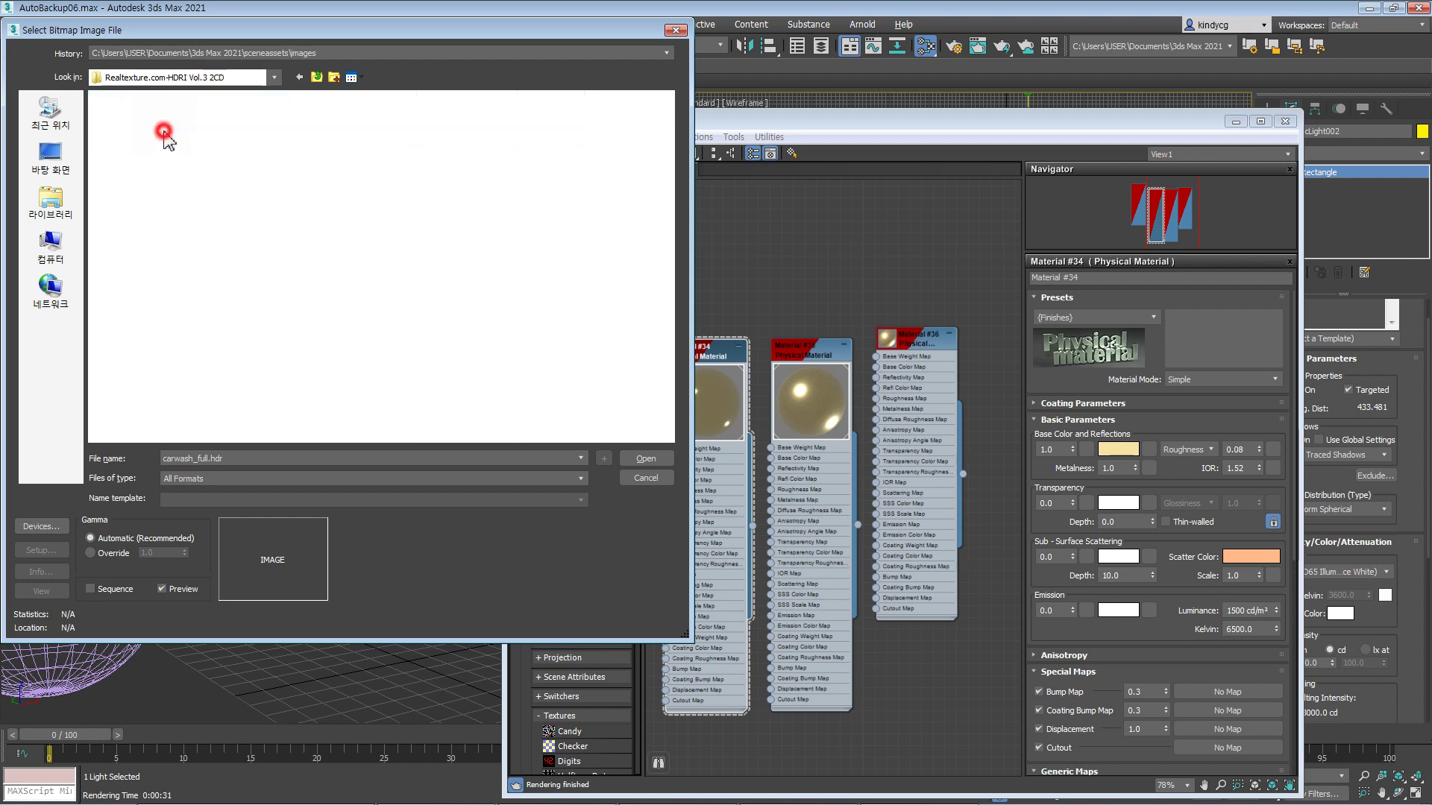
{"action": "double_click", "coordinate": [108, 115]}
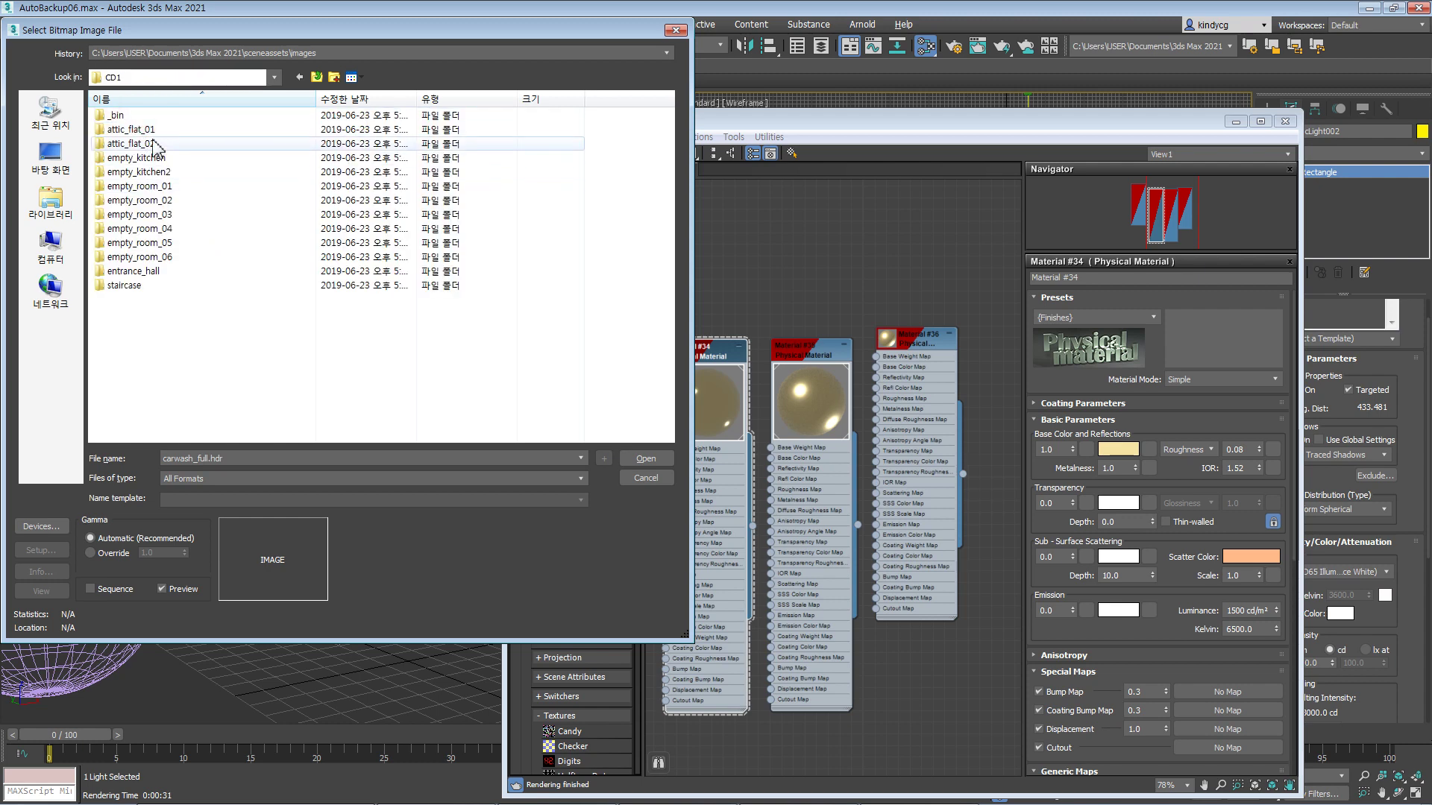
{"action": "double_click", "coordinate": [155, 174]}
- Preview the empty_kitchen2 HDR variants, including the half, hor, ver_half and ver_small images, to compare their projection layouts
{"action": "left_click", "coordinate": [207, 142]}
{"action": "left_click", "coordinate": [284, 145]}
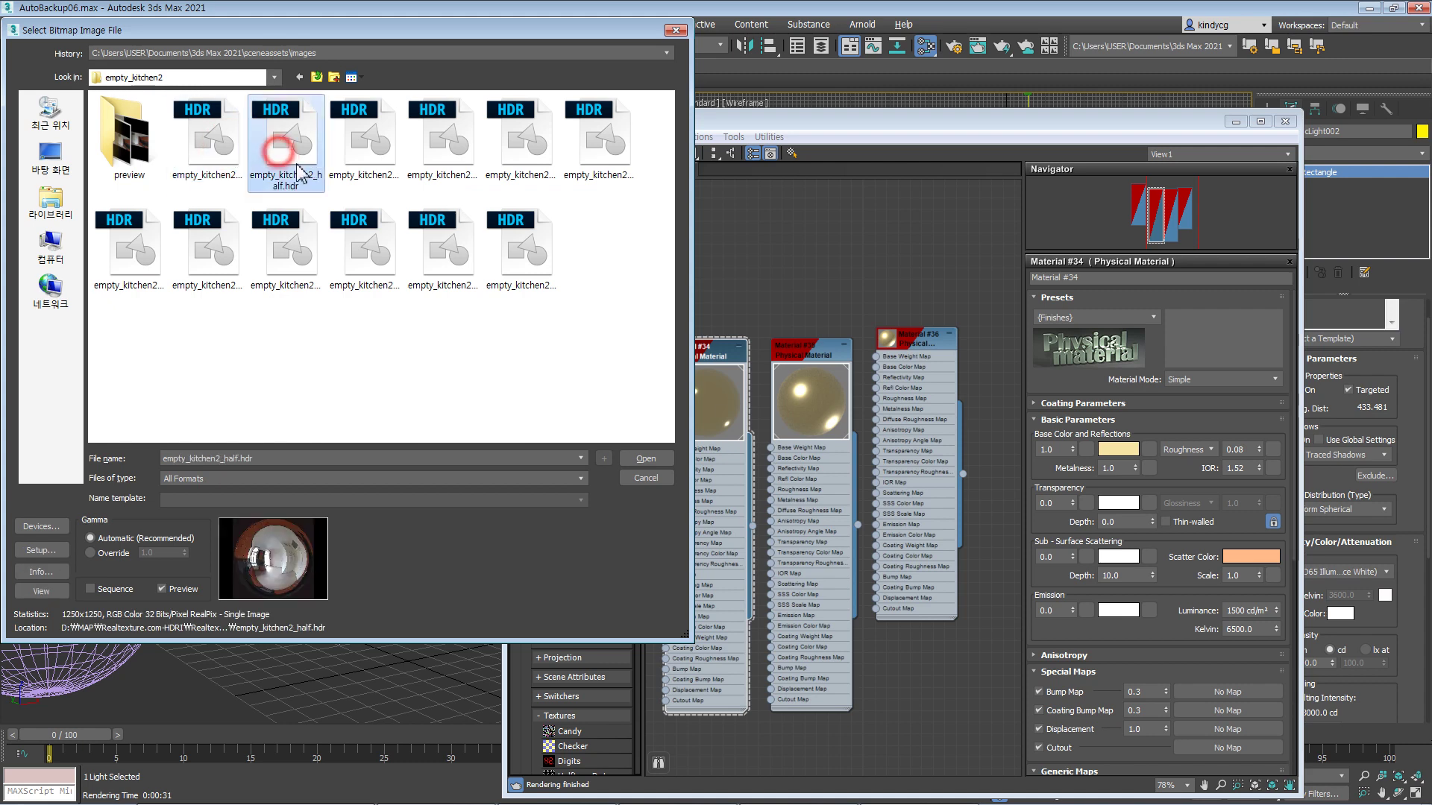
{"action": "left_click", "coordinate": [357, 157]}
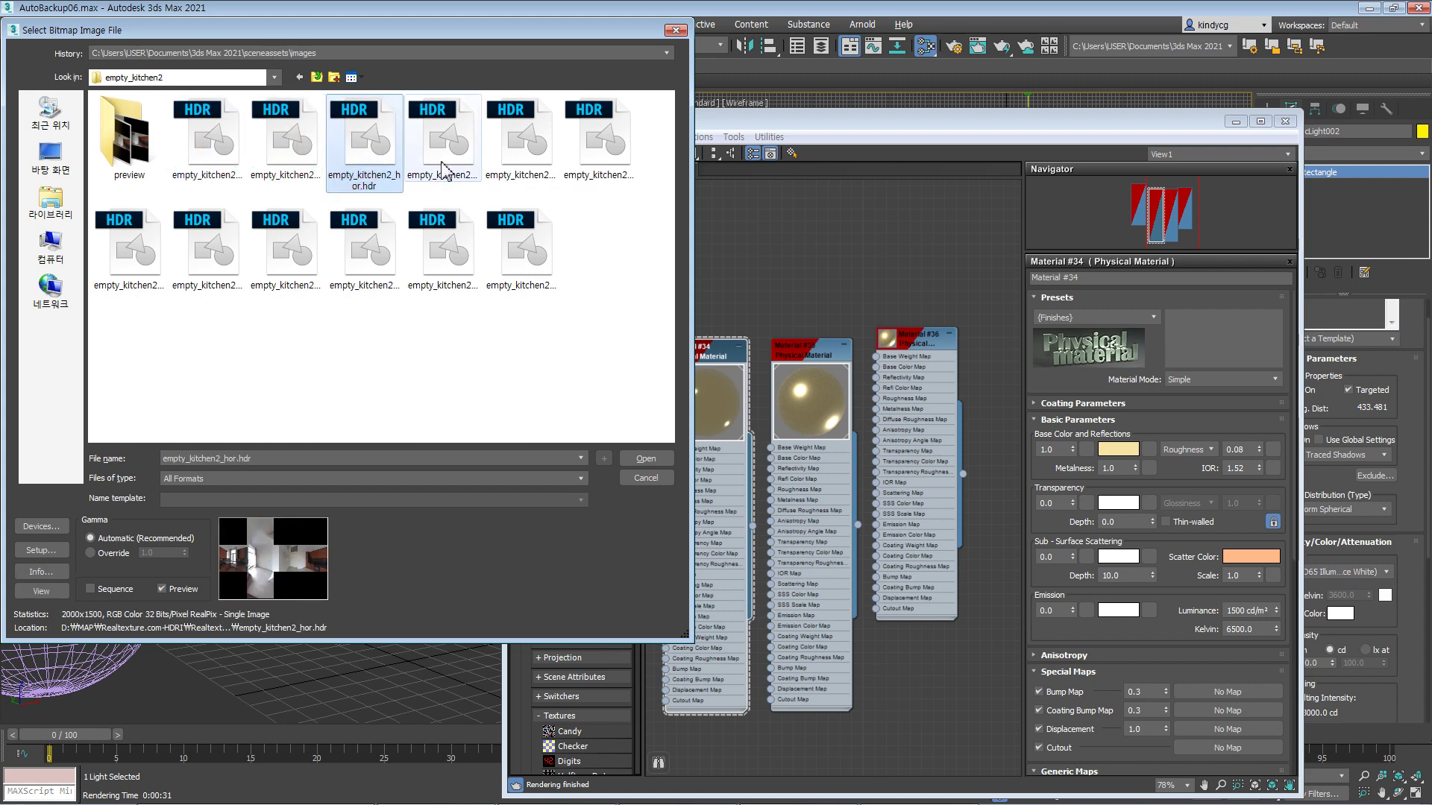
{"action": "left_click", "coordinate": [444, 168]}
{"action": "left_click", "coordinate": [587, 150]}
{"action": "left_click", "coordinate": [527, 263]}
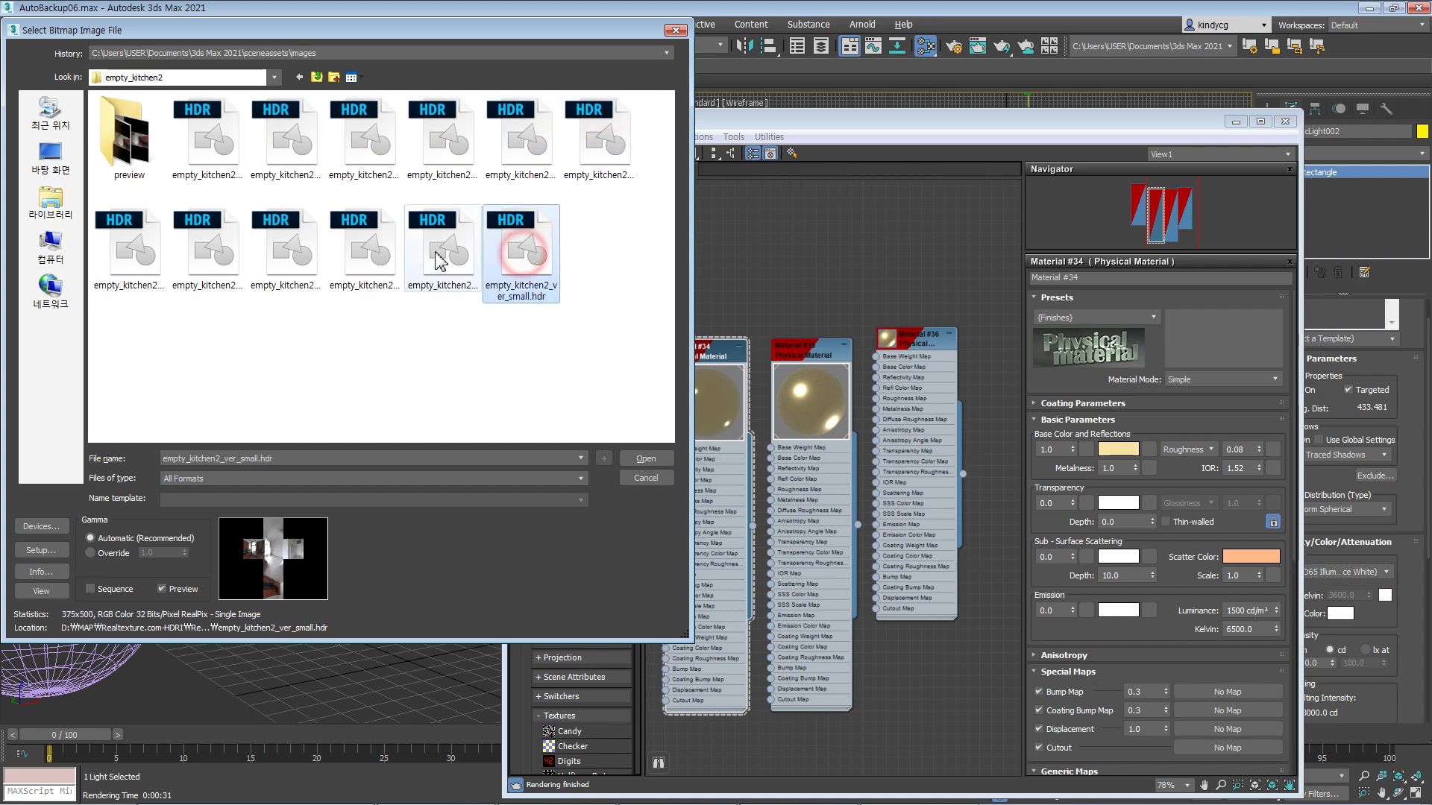
{"action": "left_click", "coordinate": [440, 254]}
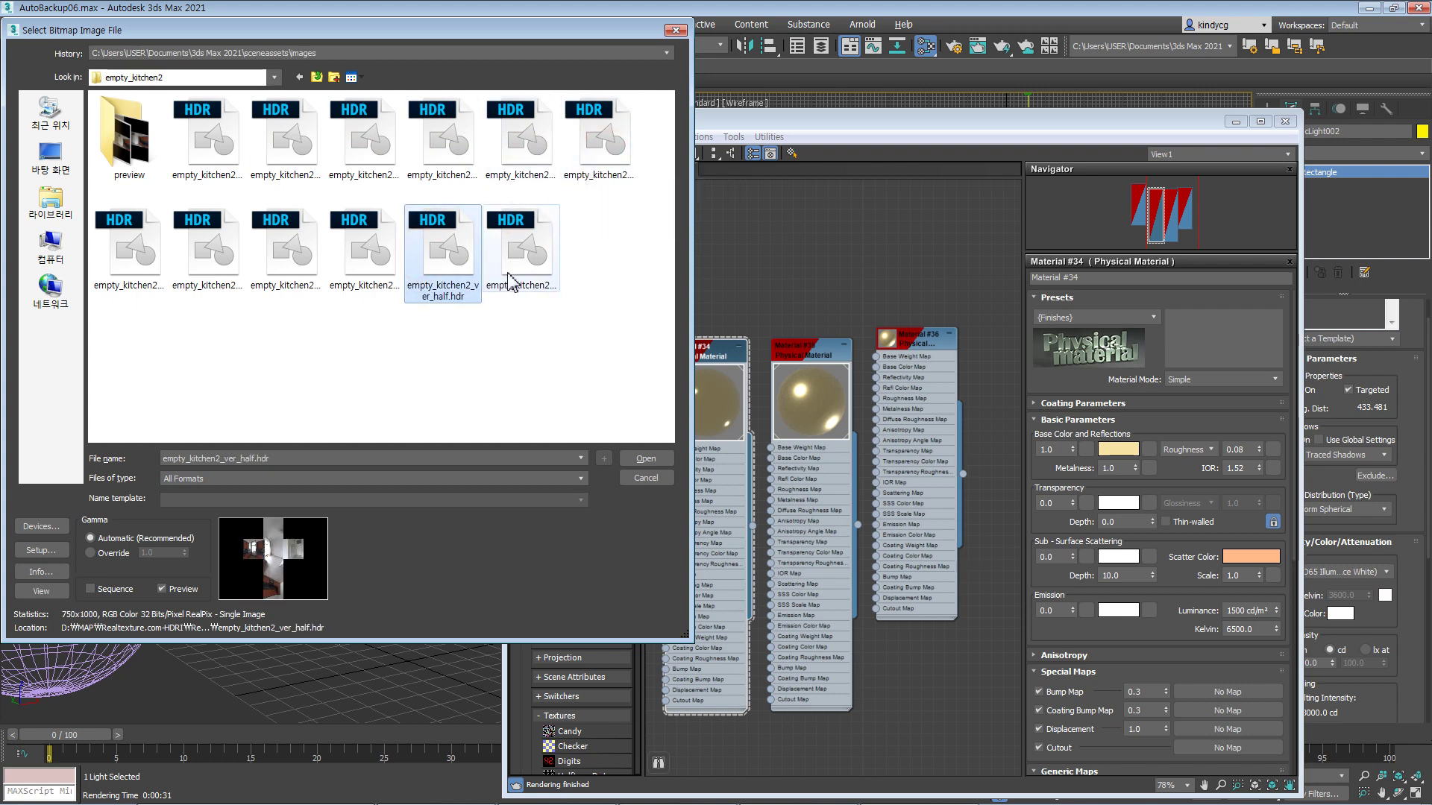
{"action": "left_click", "coordinate": [527, 254]}
- Load empty_kitchen2_pano.hdr into the Bitmap map with Real Pixels (32 bpp) internal storage
{"action": "left_click", "coordinate": [593, 142]}
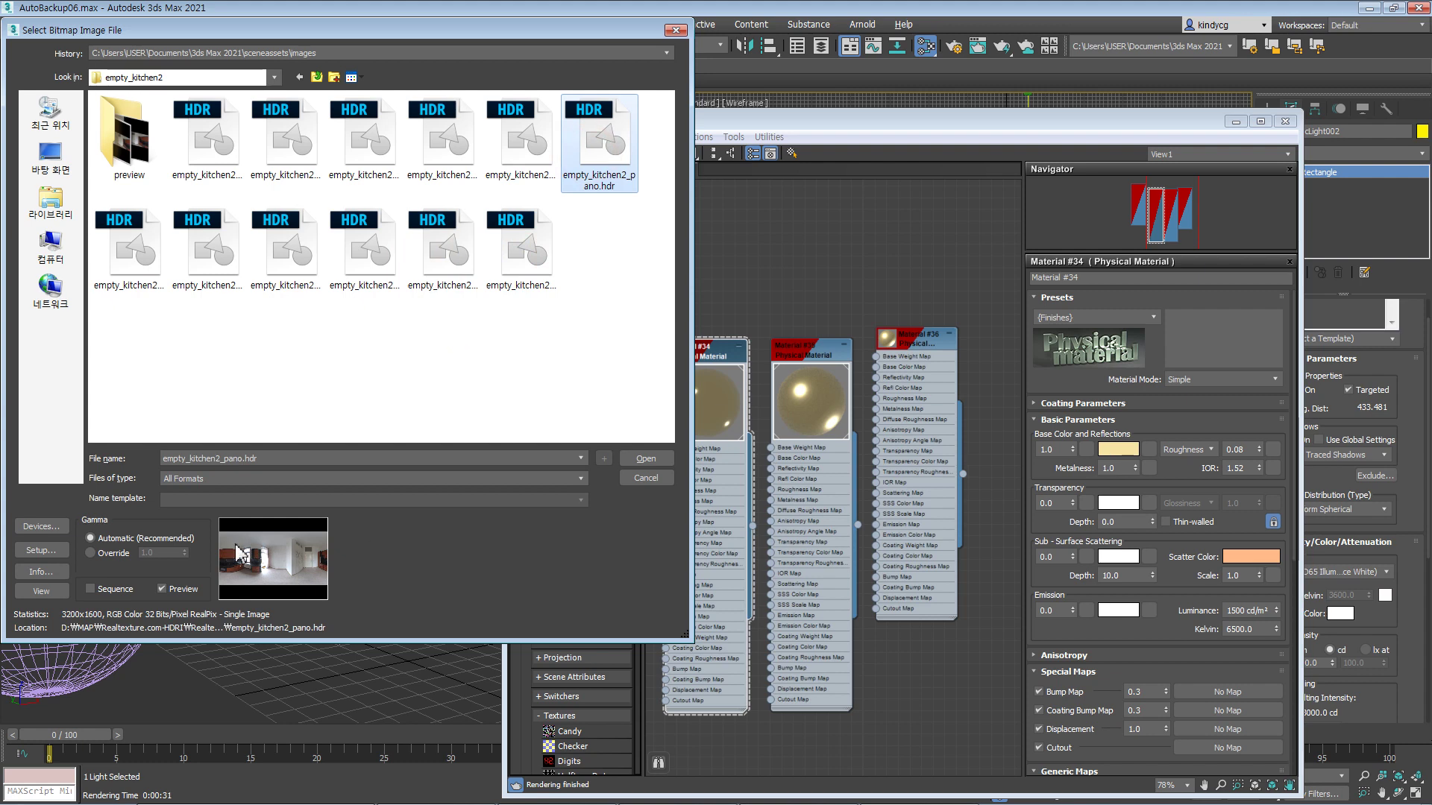
{"action": "left_click", "coordinate": [646, 459]}
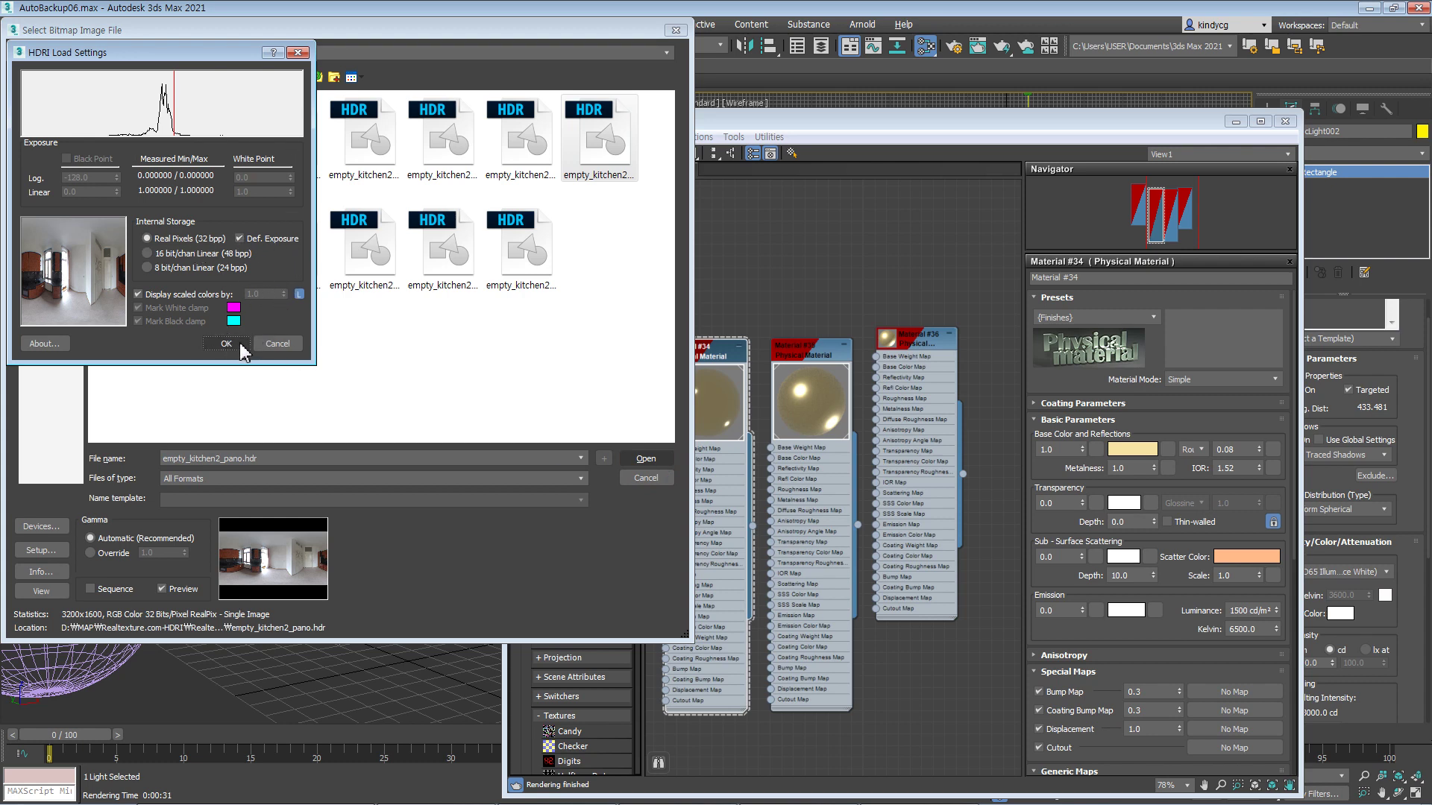
{"action": "left_click", "coordinate": [226, 345]}
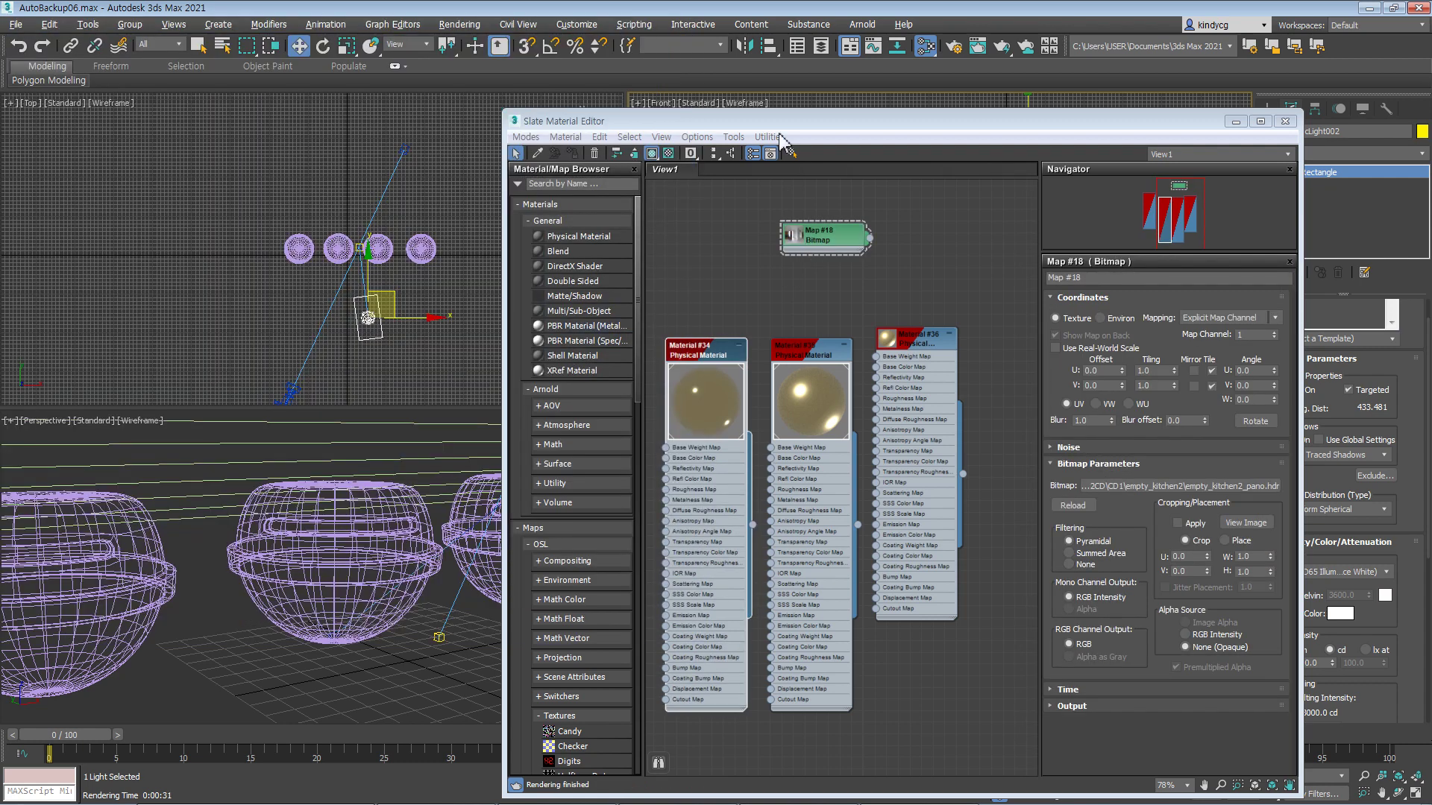
- Move the Slate Material Editor aside and place the Environment and Effects dialog next to it
{"action": "left_click_drag", "start_coordinate": [743, 127], "coordinate": [863, 110]}
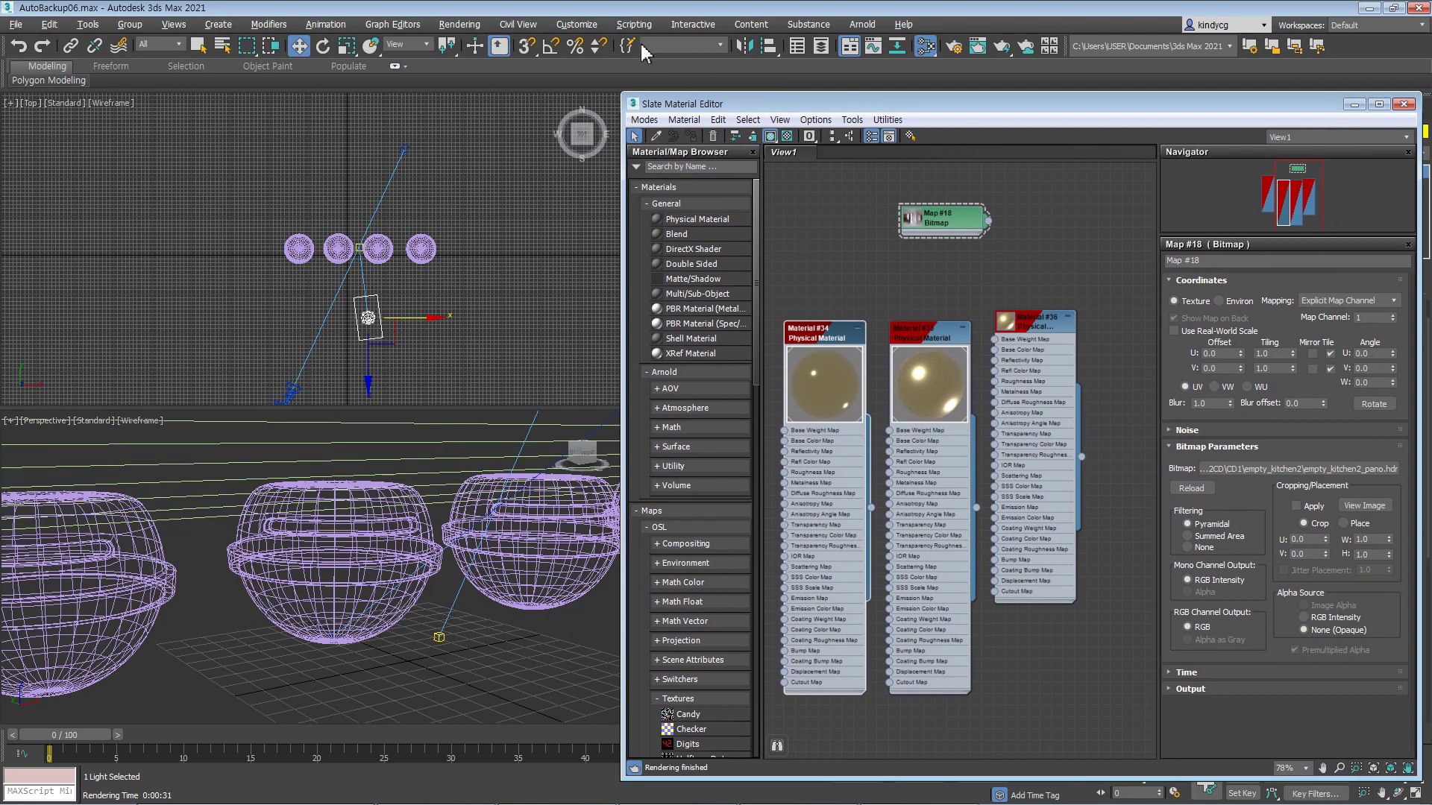
{"action": "left_click", "coordinate": [459, 25]}
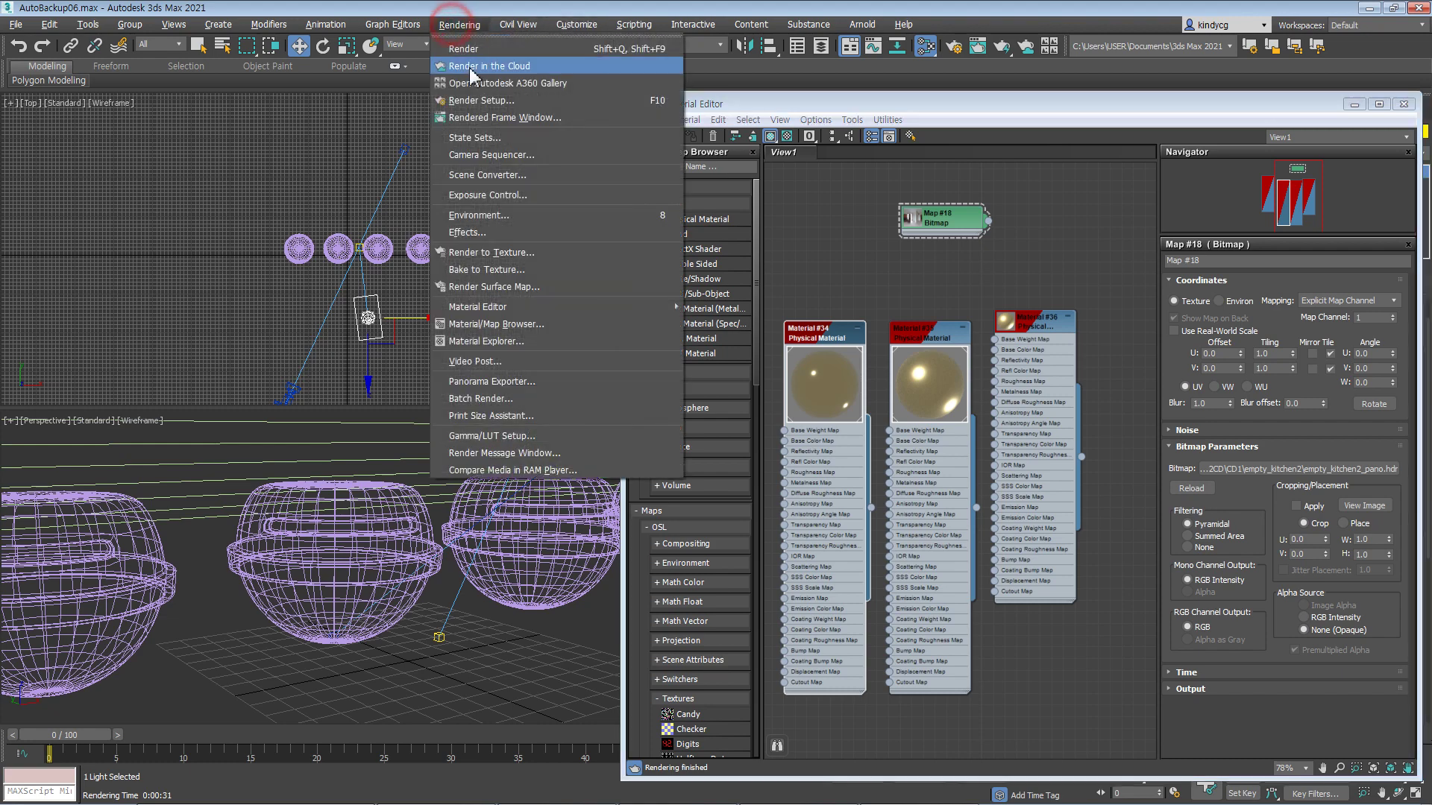
{"action": "left_click", "coordinate": [518, 218]}
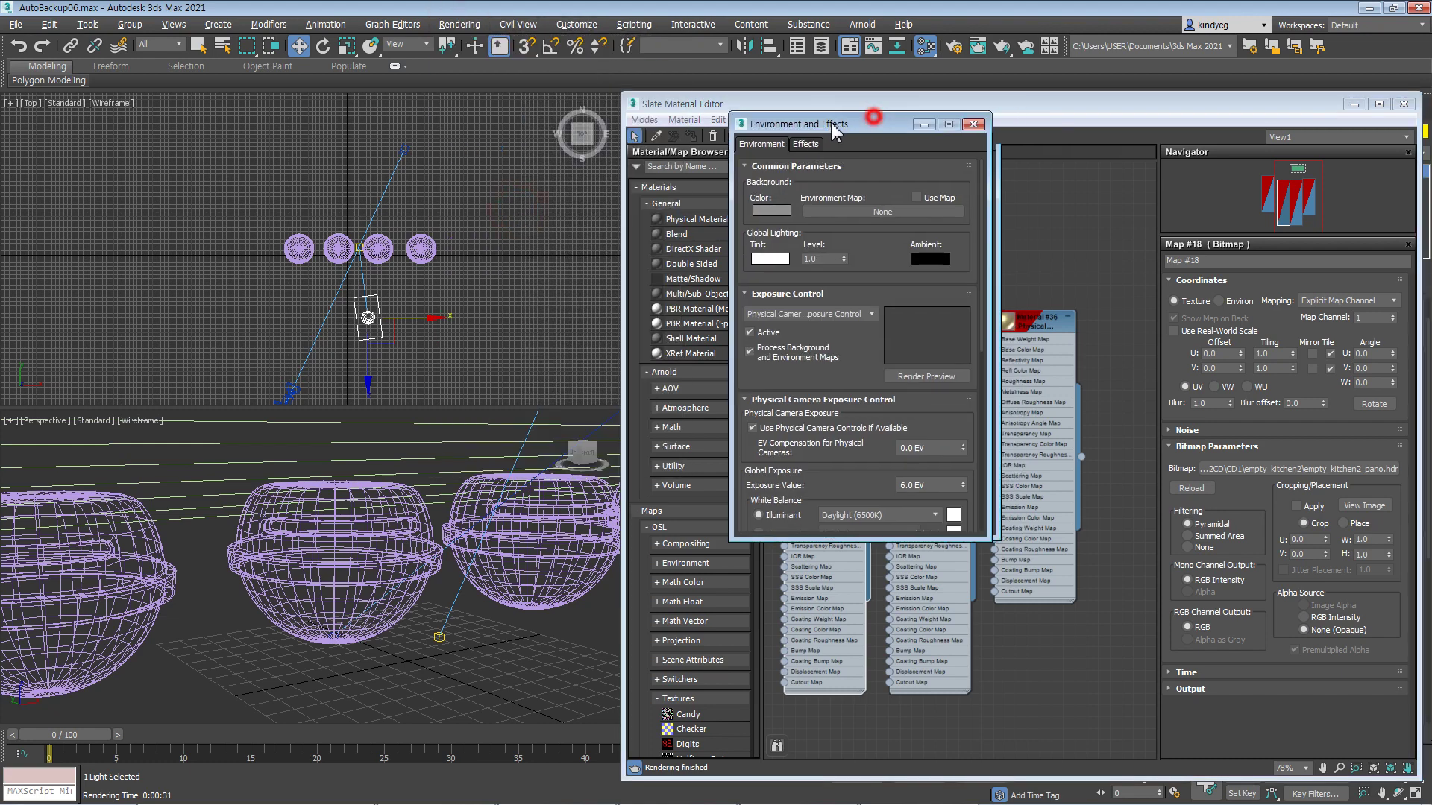
{"action": "left_click_drag", "start_coordinate": [837, 118], "coordinate": [604, 134]}
- Move the Environment and Effects dialog clear of the Slate Material Editor and reposition the Bitmap node above the materials
{"action": "left_click", "coordinate": [943, 218]}
{"action": "left_click_drag", "start_coordinate": [943, 218], "coordinate": [590, 224]}
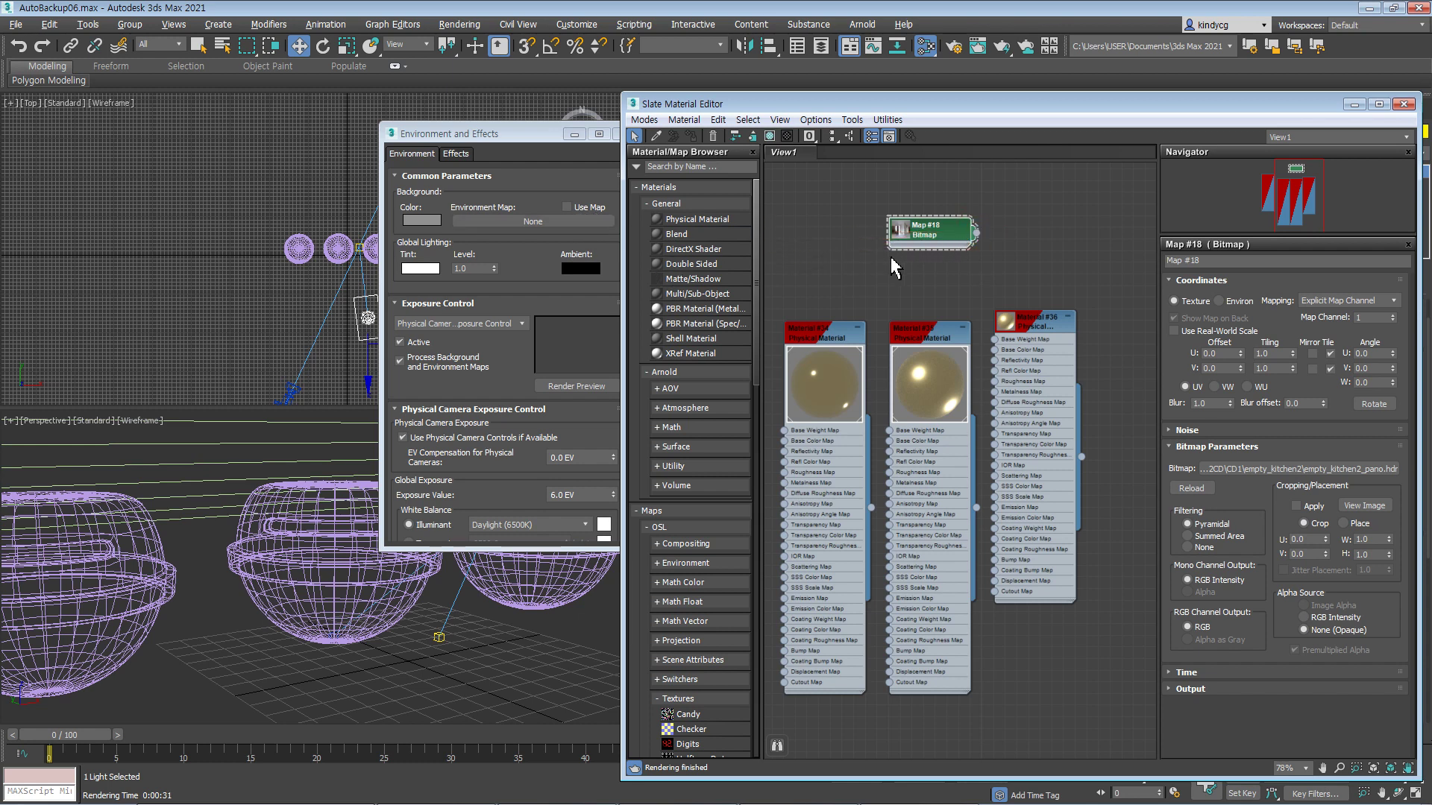
{"action": "left_click_drag", "start_coordinate": [932, 231], "coordinate": [895, 239]}
- Examine the Bitmap node's options, the environment map choices and the Slate Material Editor's commands for a way to assign the bitmap as environment
{"action": "right_click", "coordinate": [919, 242]}
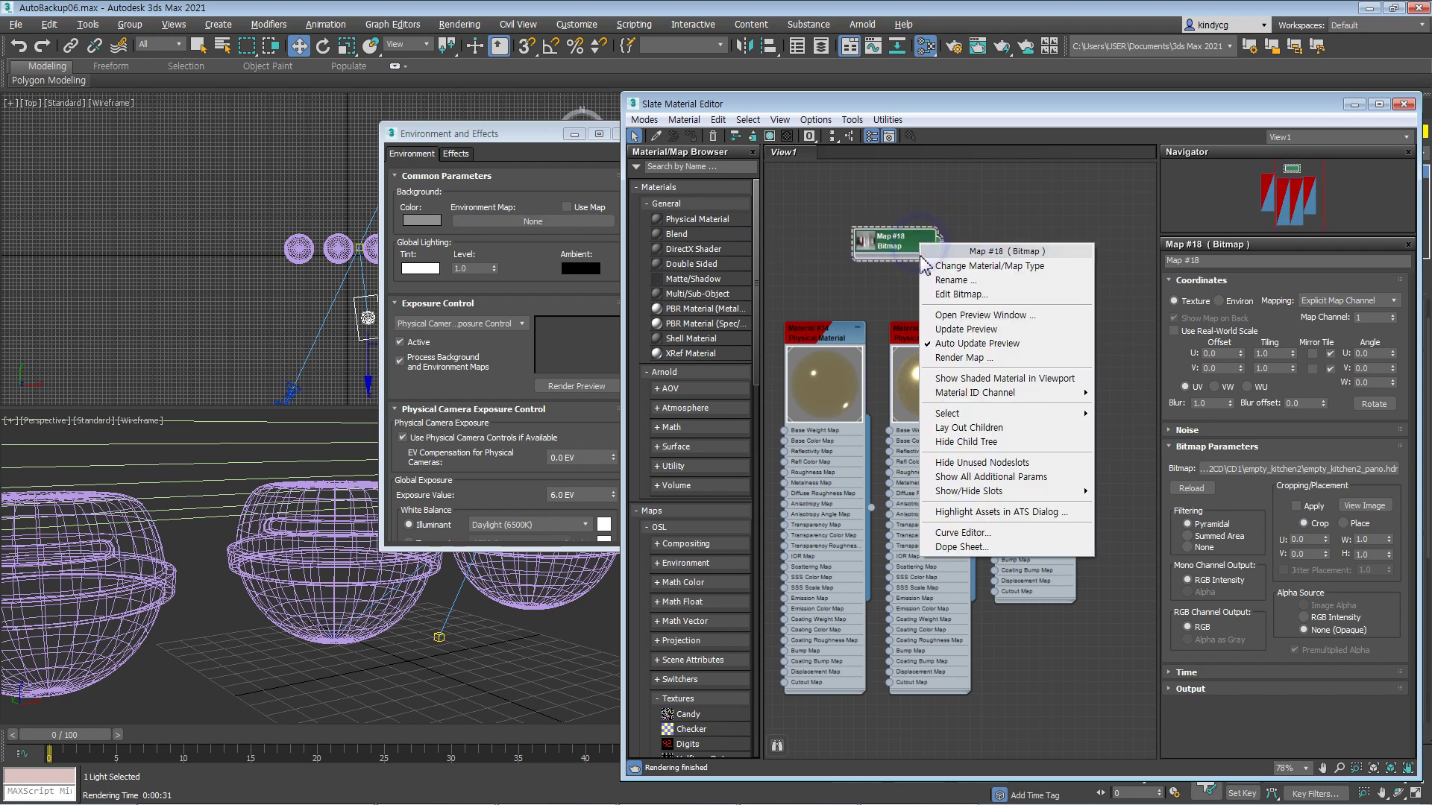
{"action": "left_click", "coordinate": [828, 287]}
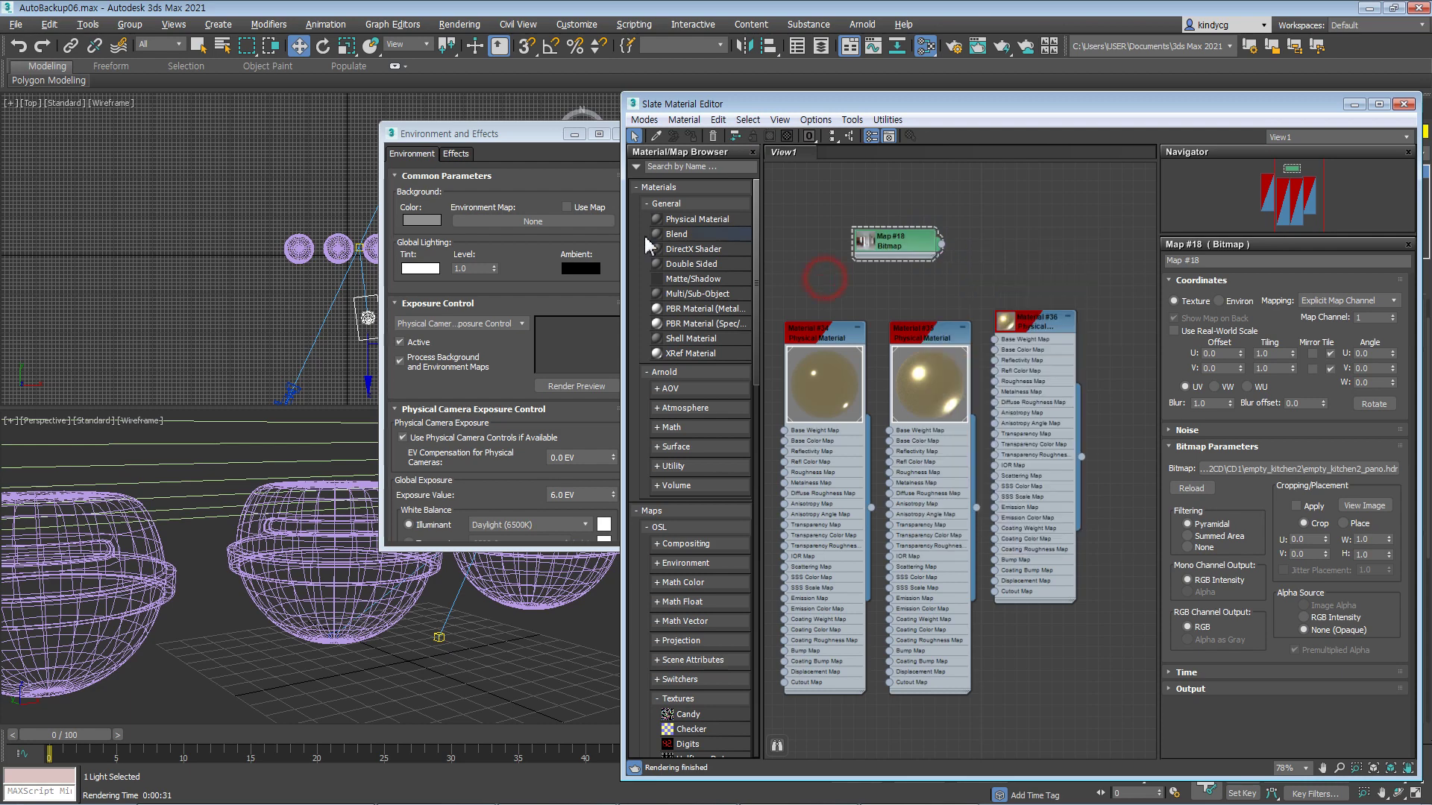
{"action": "left_click", "coordinate": [533, 222]}
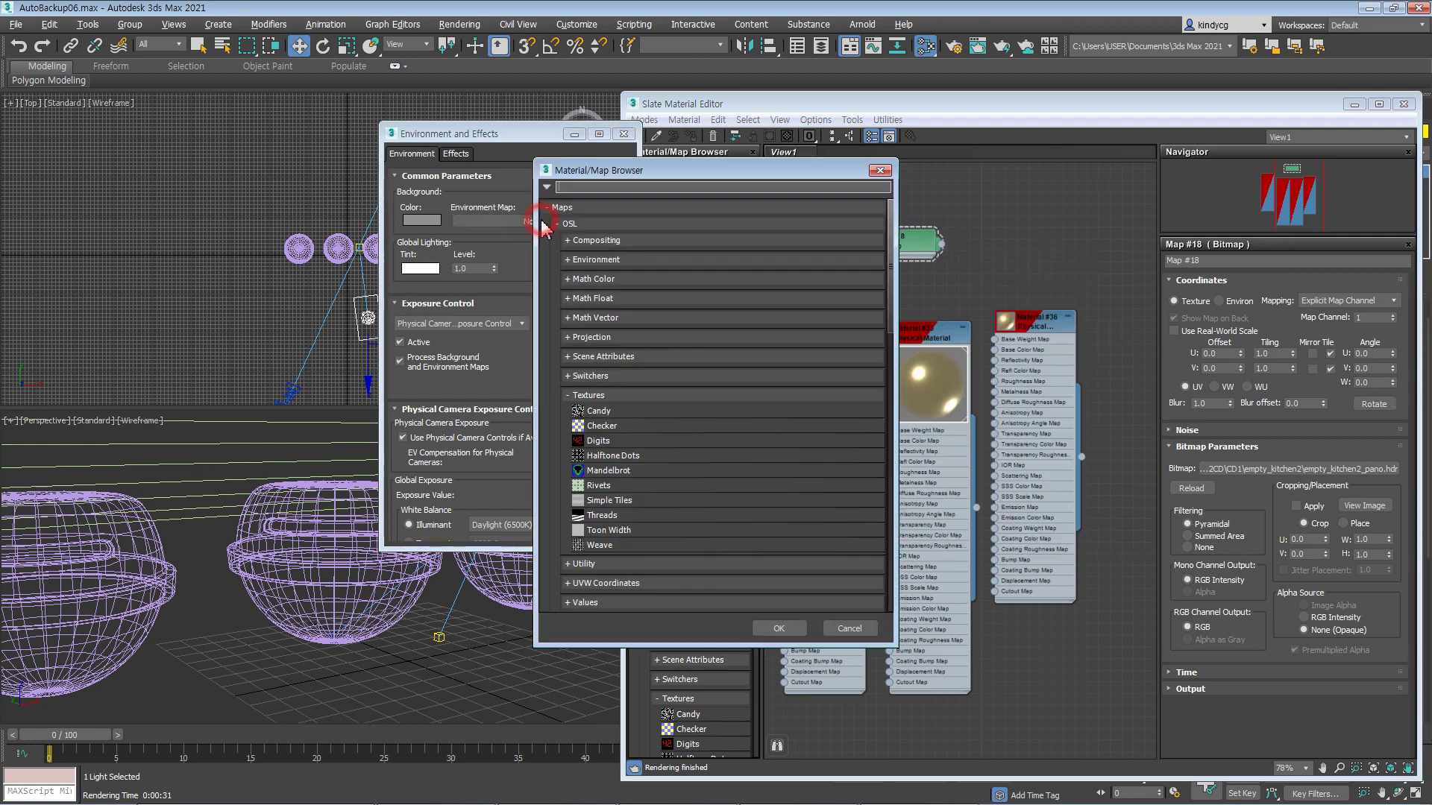
{"action": "left_click", "coordinate": [880, 170]}
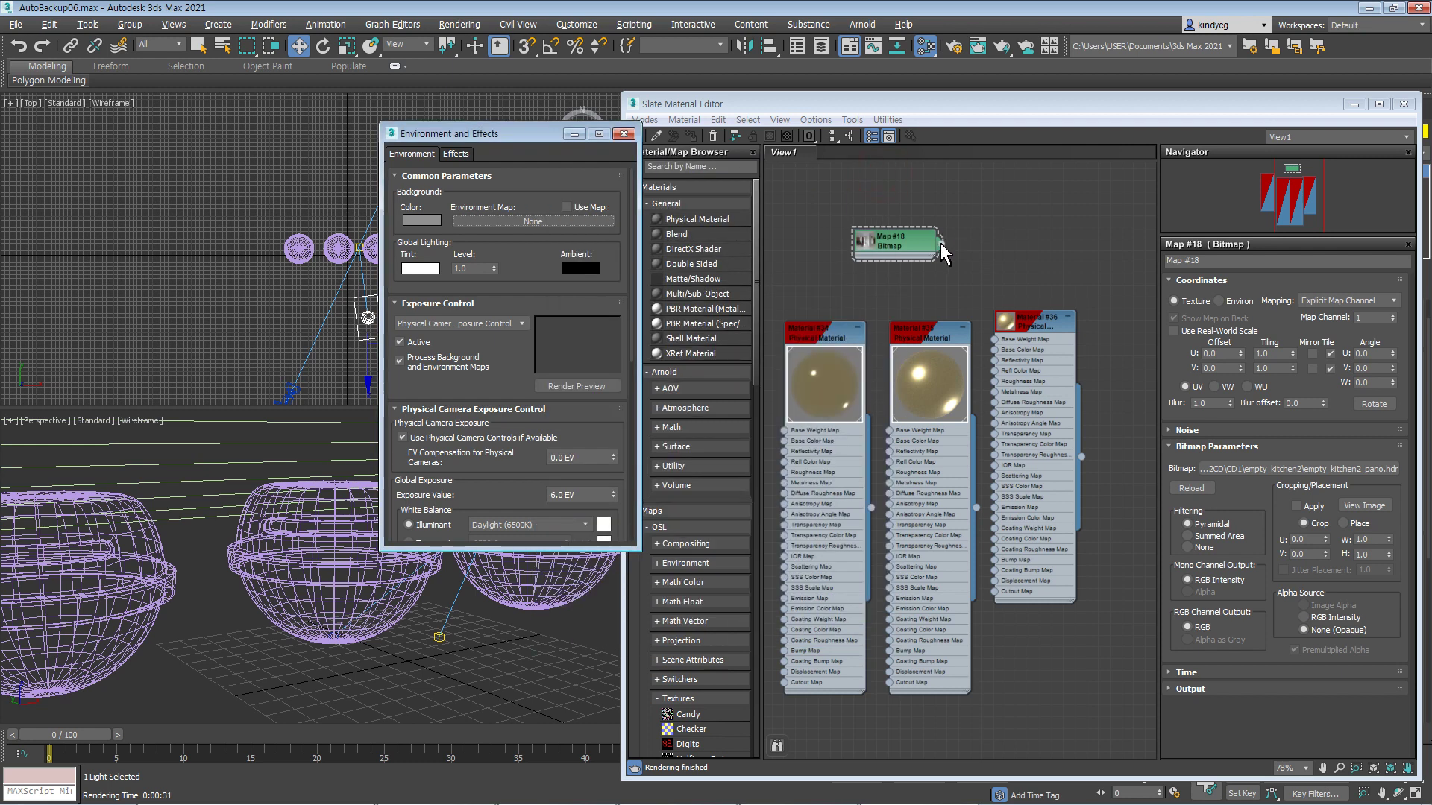
{"action": "left_click_drag", "start_coordinate": [941, 252], "coordinate": [953, 252]}
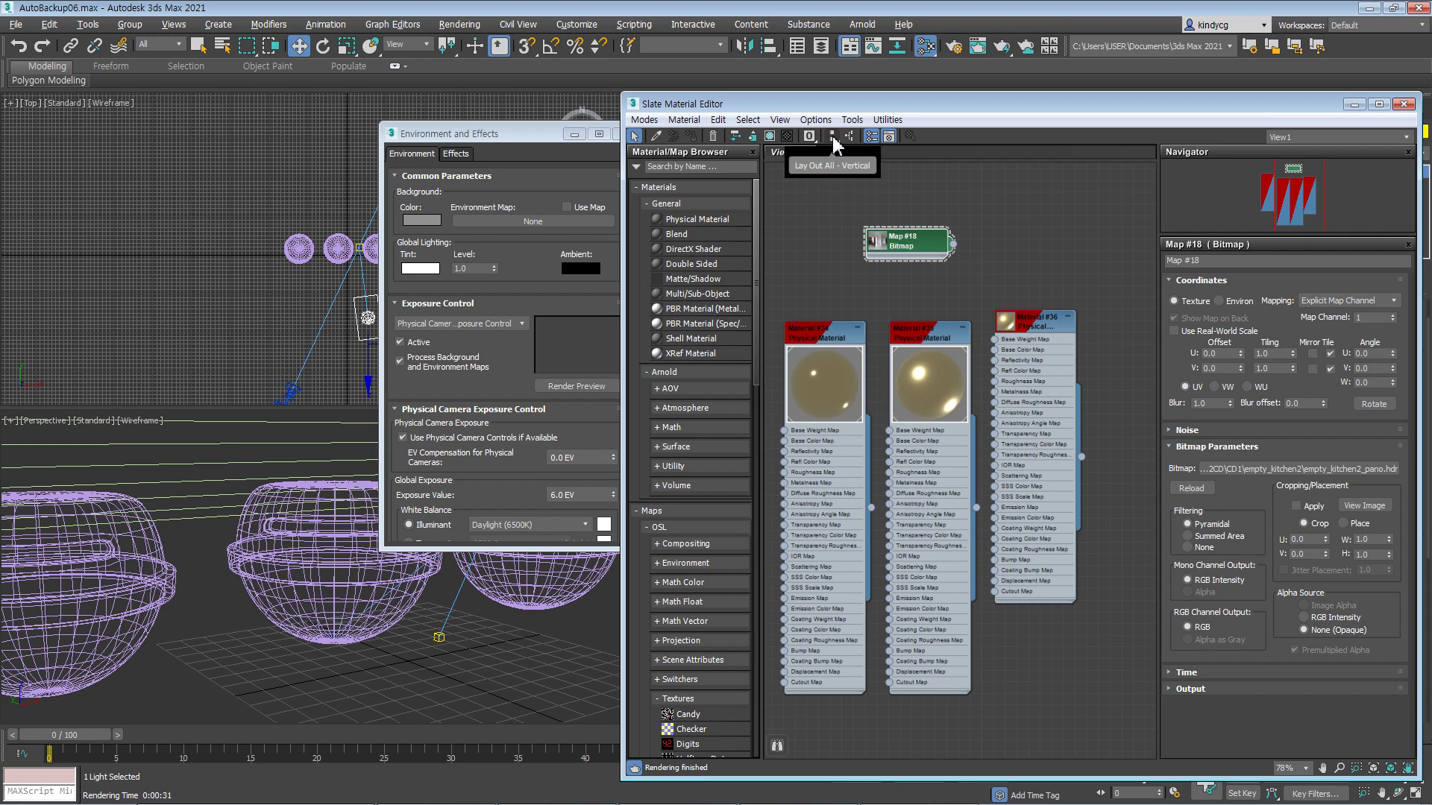
{"action": "left_click", "coordinate": [717, 120]}
{"action": "mouse_move", "coordinate": [685, 121]}
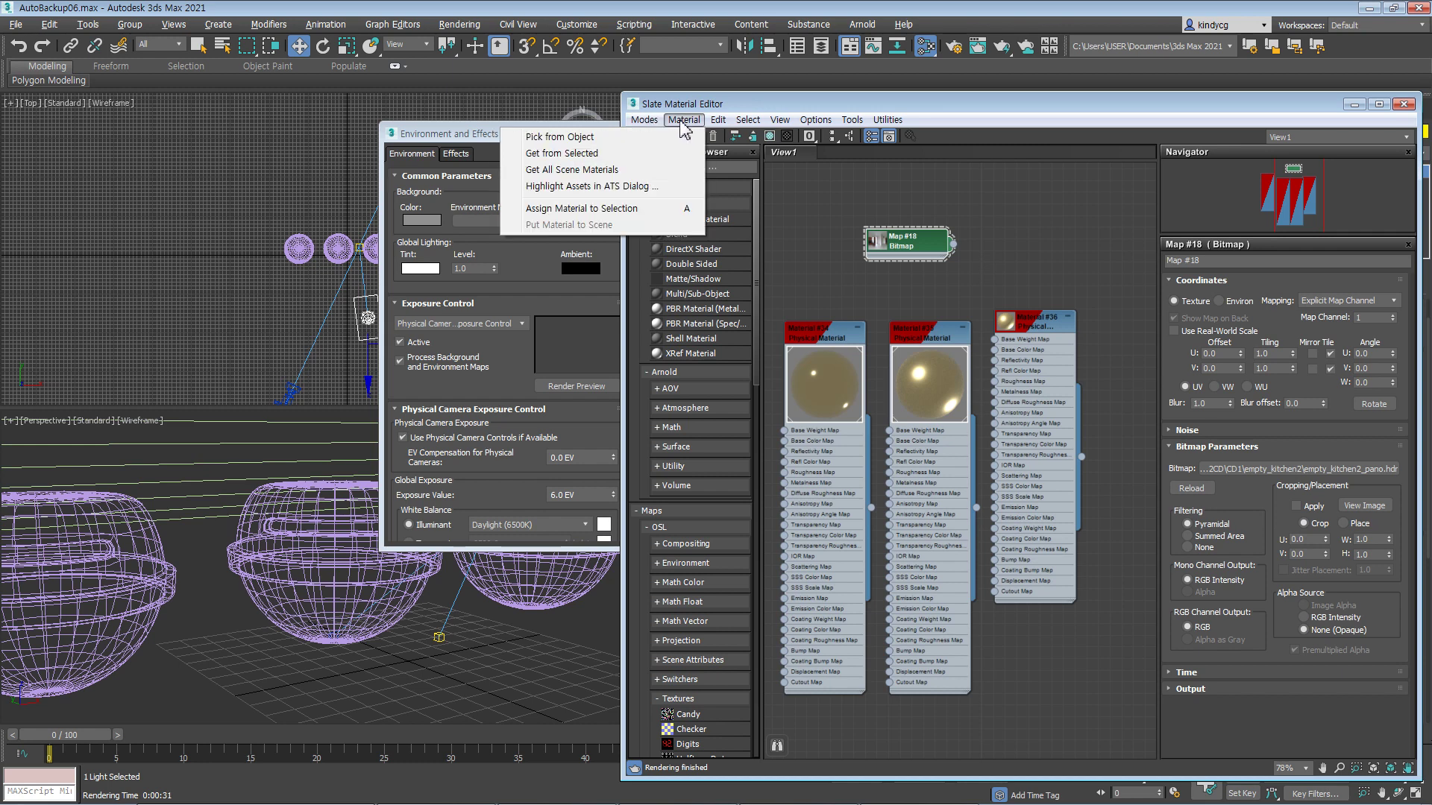
{"action": "mouse_move", "coordinate": [748, 123]}
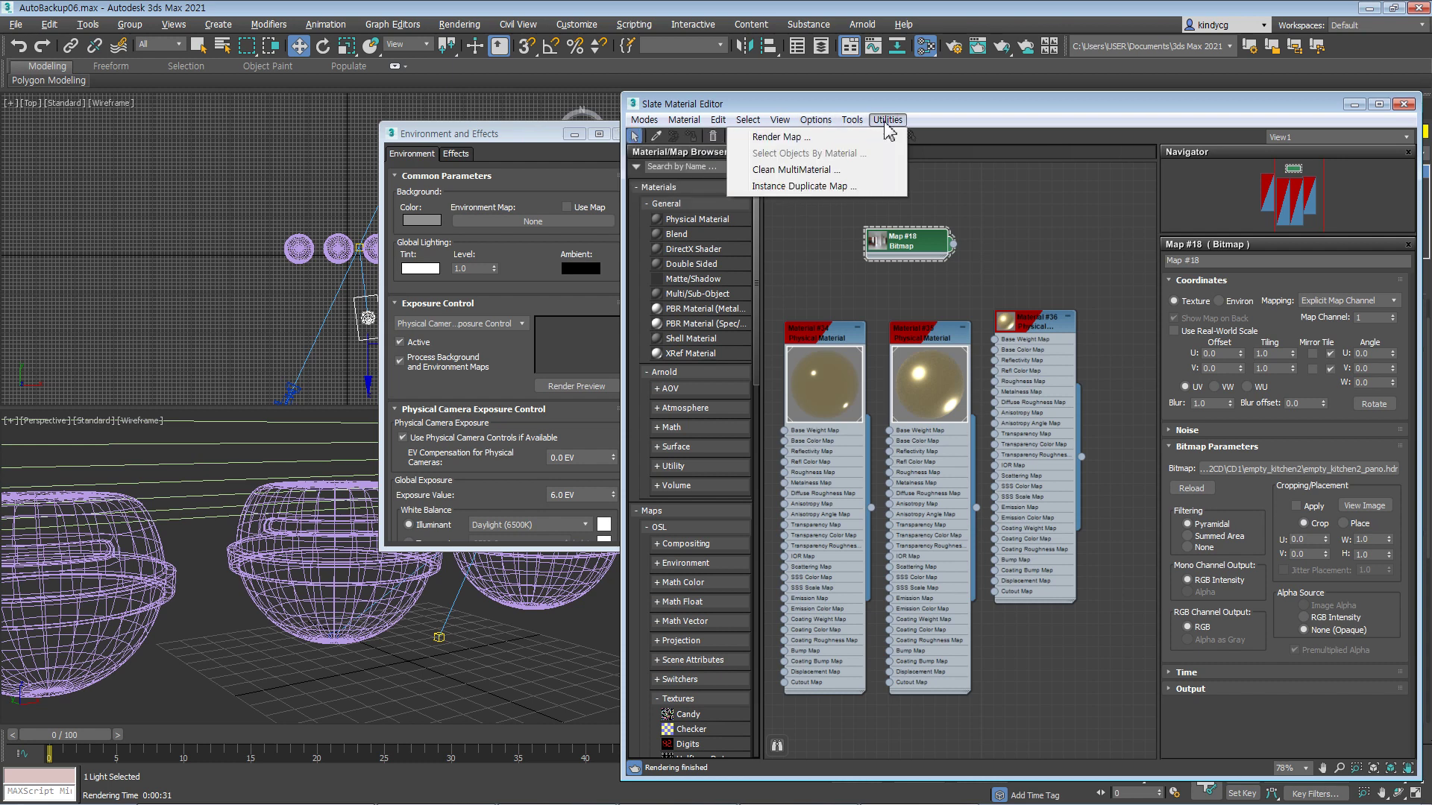
{"action": "left_click", "coordinate": [984, 197]}
{"action": "left_click_drag", "start_coordinate": [907, 252], "coordinate": [895, 227]}
{"action": "right_click", "coordinate": [895, 228]}
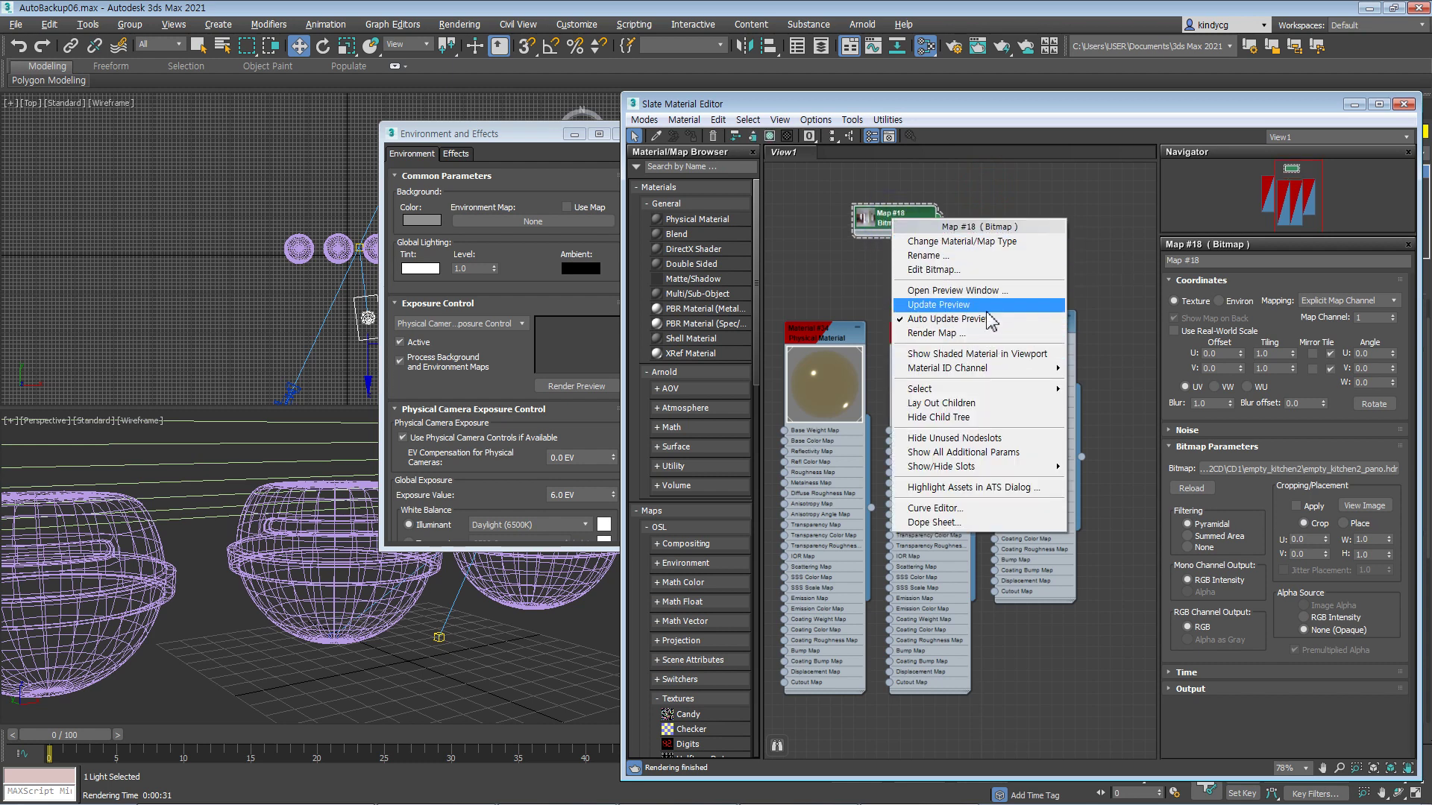
{"action": "mouse_move", "coordinate": [1009, 397]}
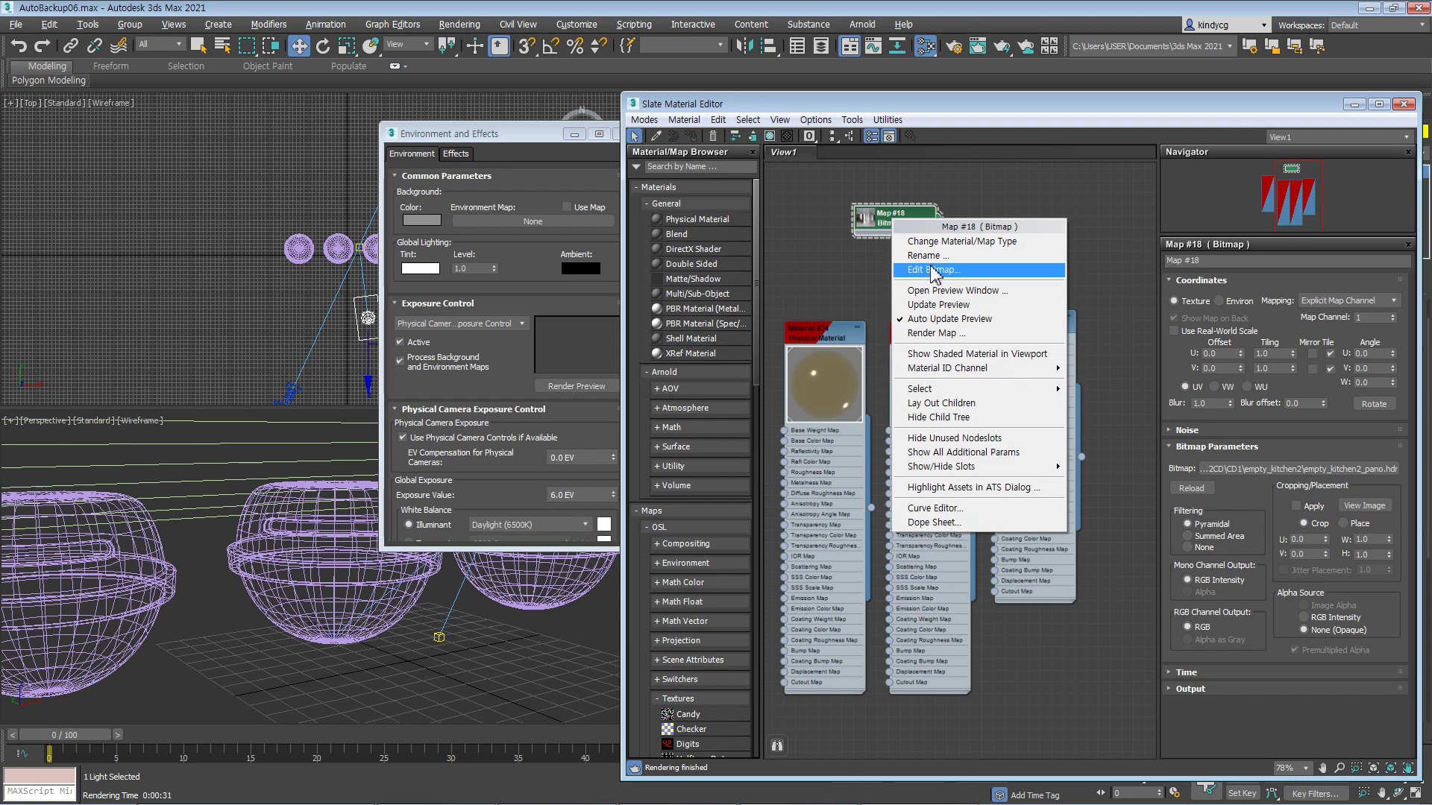
{"action": "left_click", "coordinate": [845, 275]}
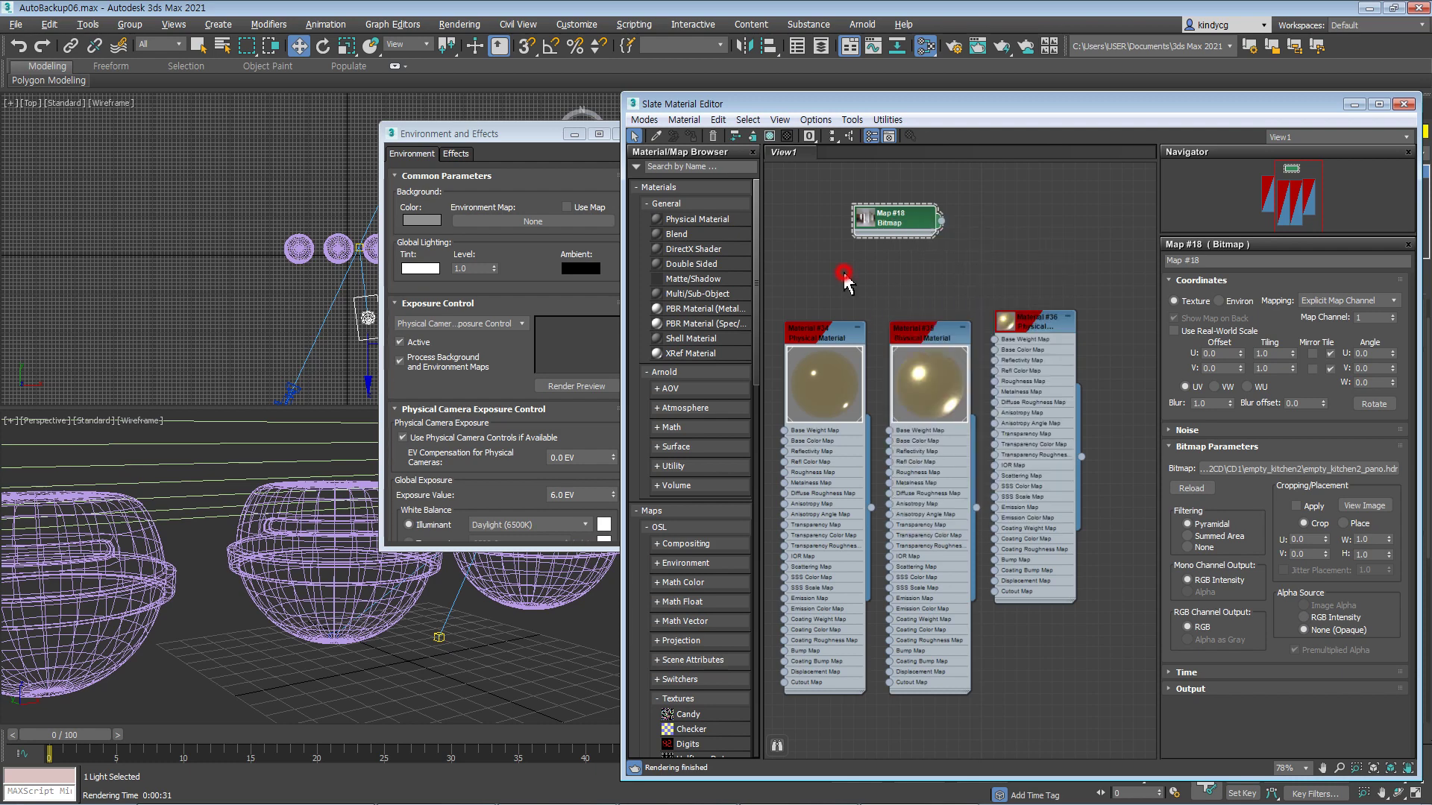
- Set the Bitmap map's coordinates to Environ and assign empty_kitchen2_pano.hdr as the scene's environment map
{"action": "left_click_drag", "start_coordinate": [897, 226], "coordinate": [909, 238]}
{"action": "left_click", "coordinate": [1220, 302]}
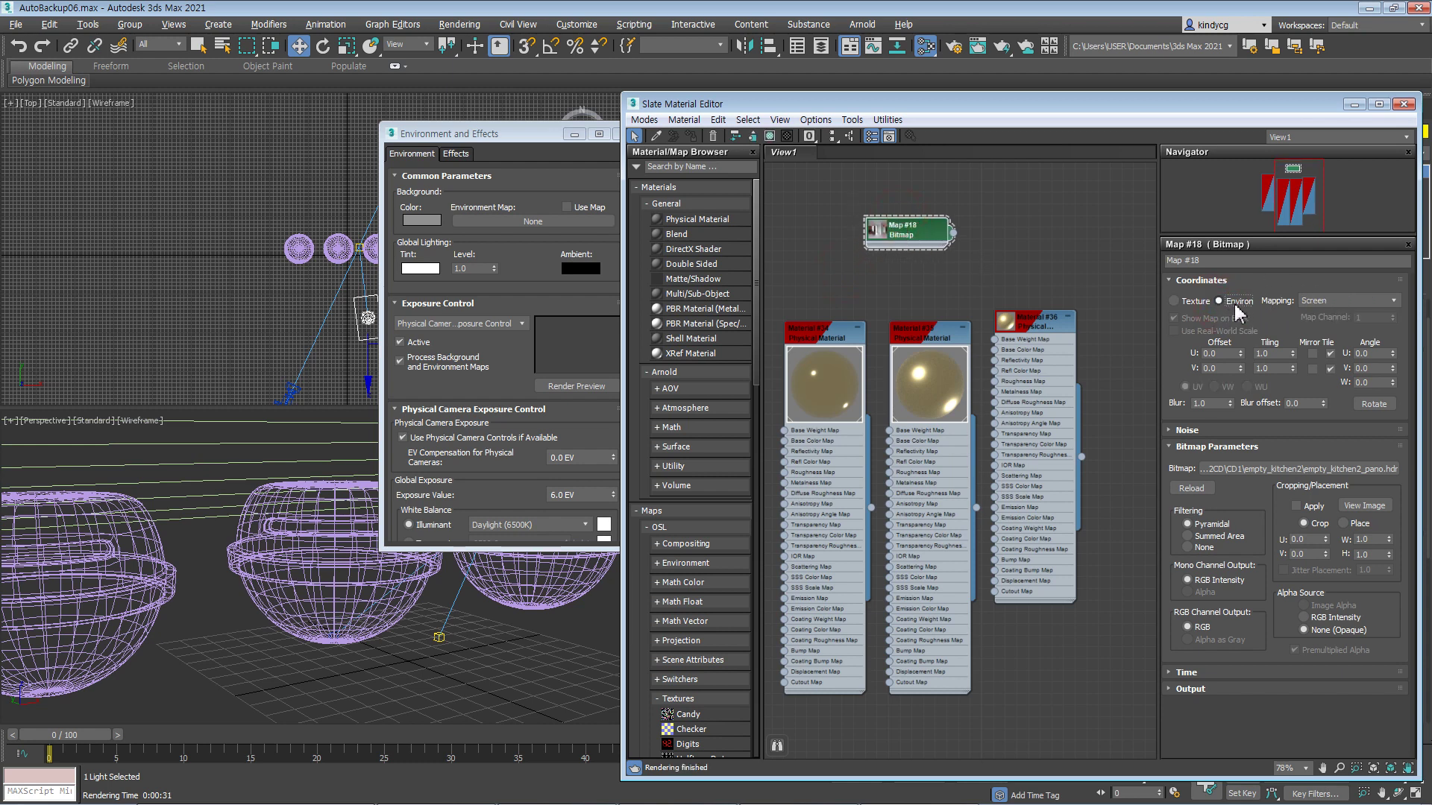
{"action": "left_click", "coordinate": [1175, 300]}
{"action": "left_click", "coordinate": [1220, 302]}
{"action": "left_click_drag", "start_coordinate": [1227, 469], "coordinate": [552, 223]}
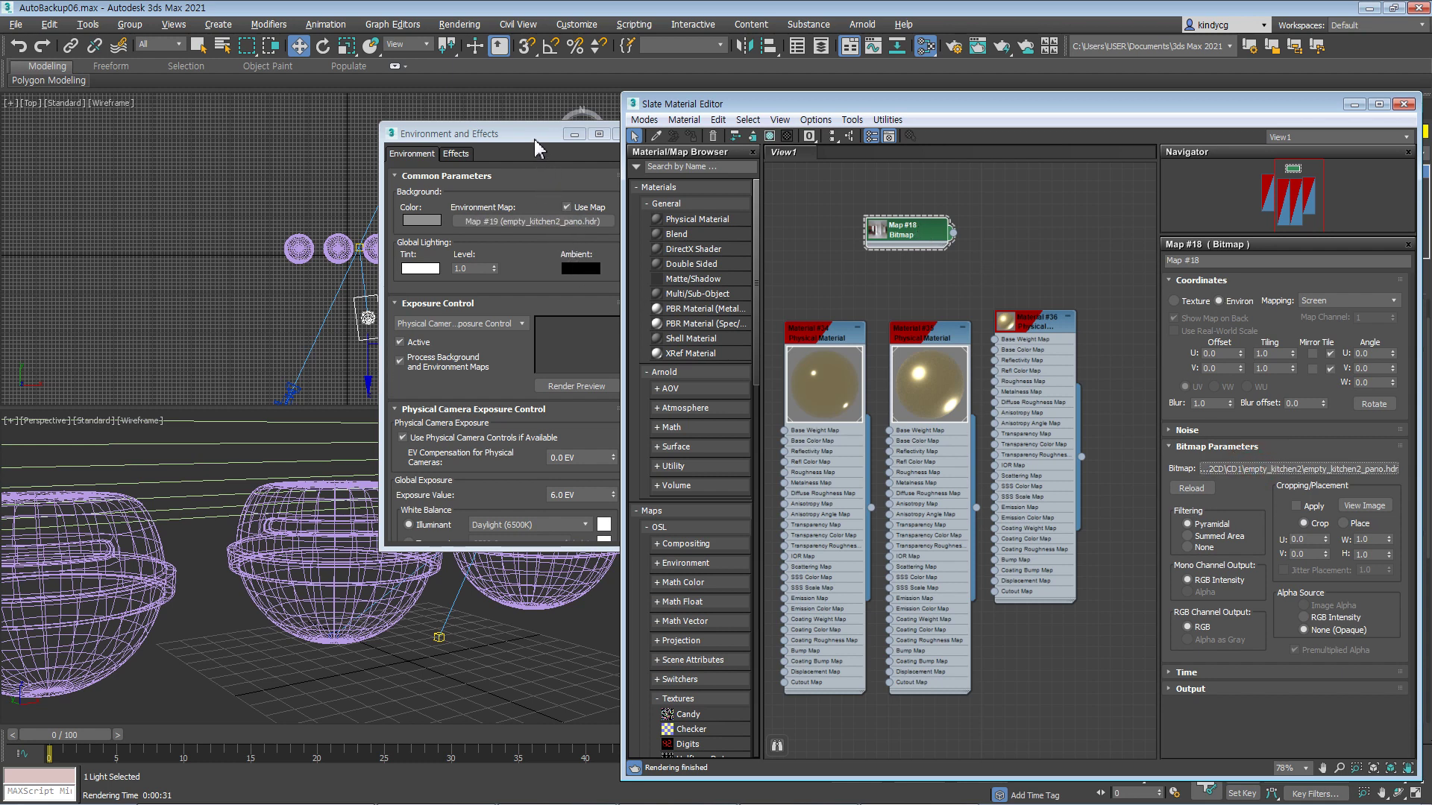
- Test-render the PhysCamera001 region with the HDRI environment, then stop the render and close the material, render and environment windows
{"action": "left_click_drag", "start_coordinate": [515, 134], "coordinate": [426, 127]}
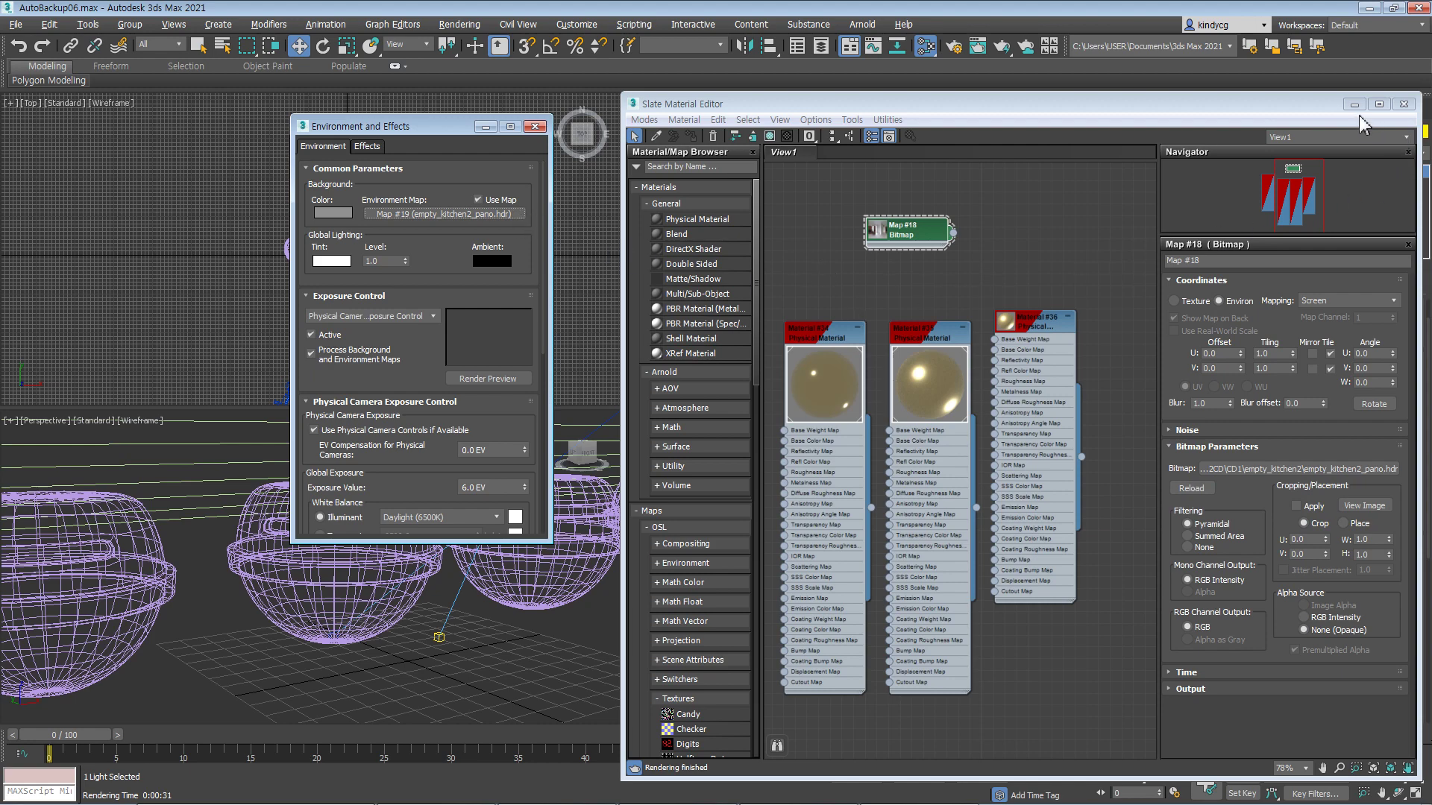
{"action": "left_click", "coordinate": [1403, 104]}
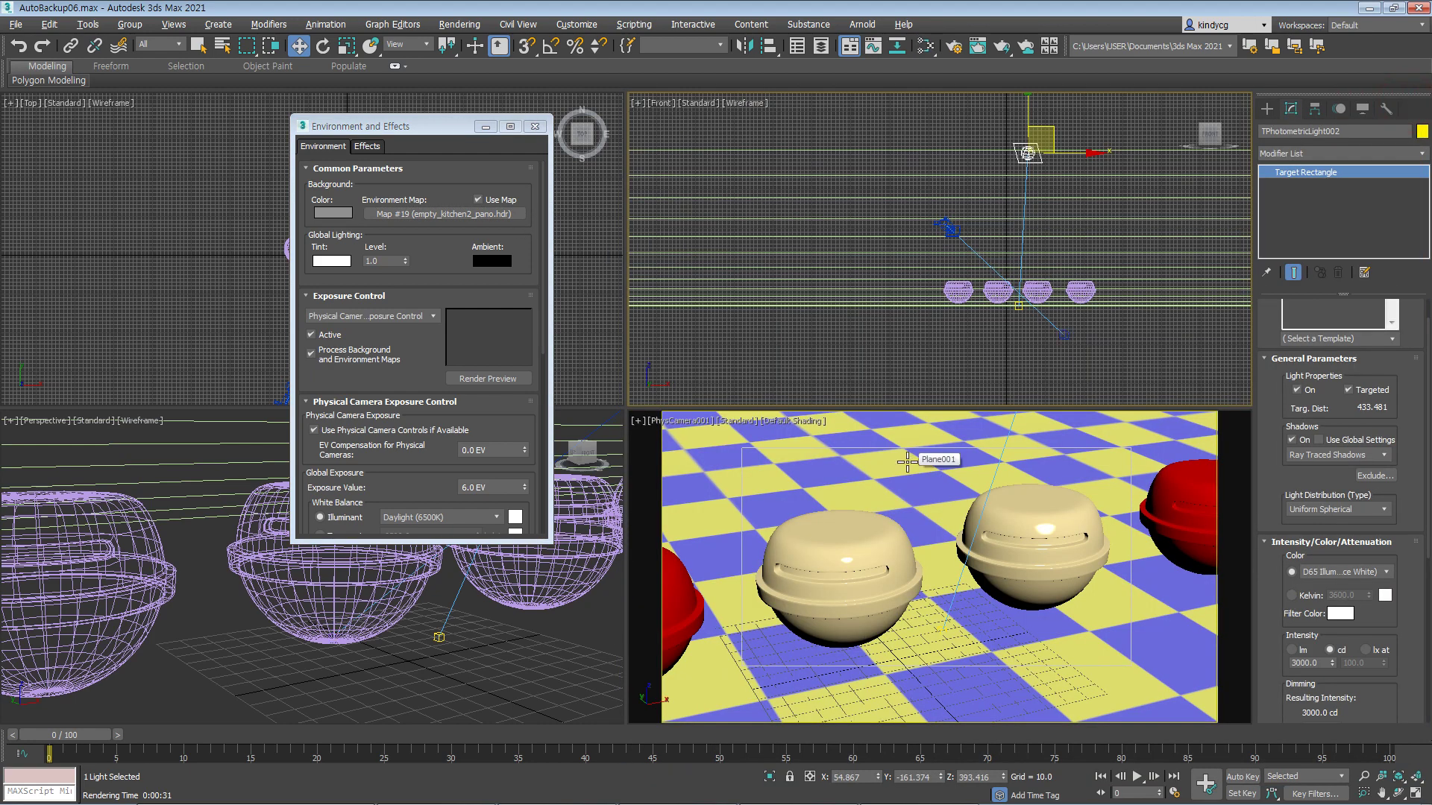
{"action": "key", "text": "shift+q"}
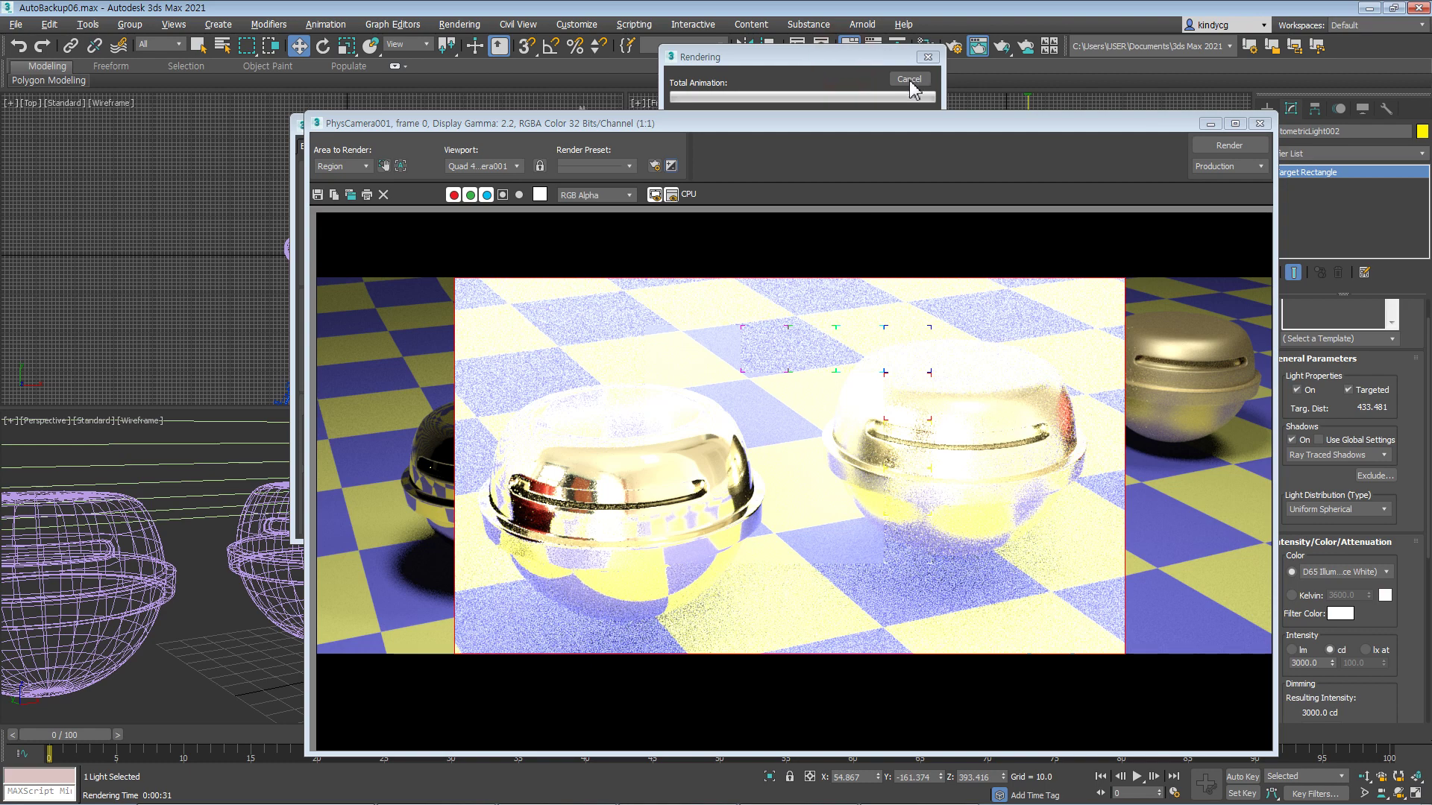
{"action": "left_click", "coordinate": [913, 85]}
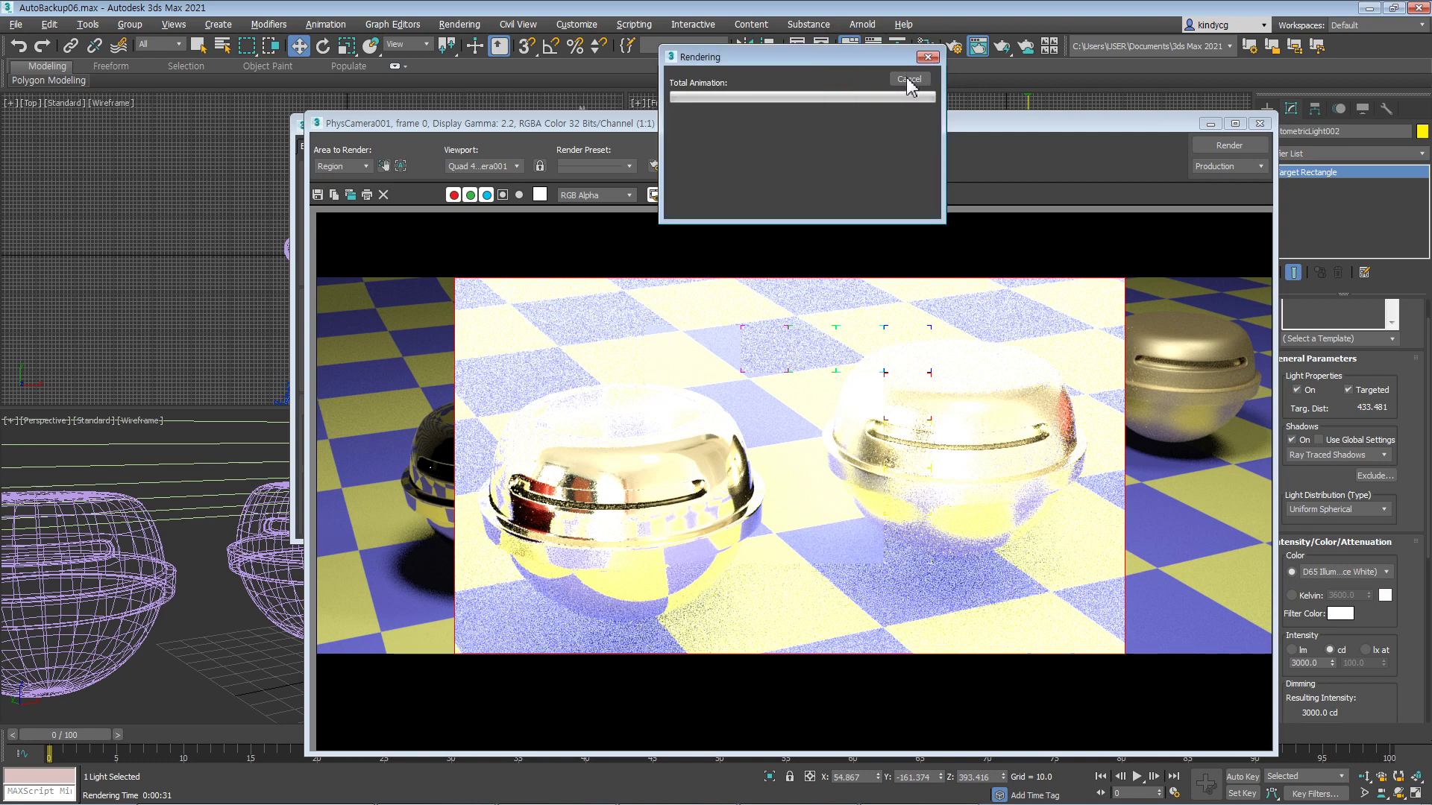
{"action": "left_click", "coordinate": [910, 79]}
{"action": "left_click", "coordinate": [1260, 123]}
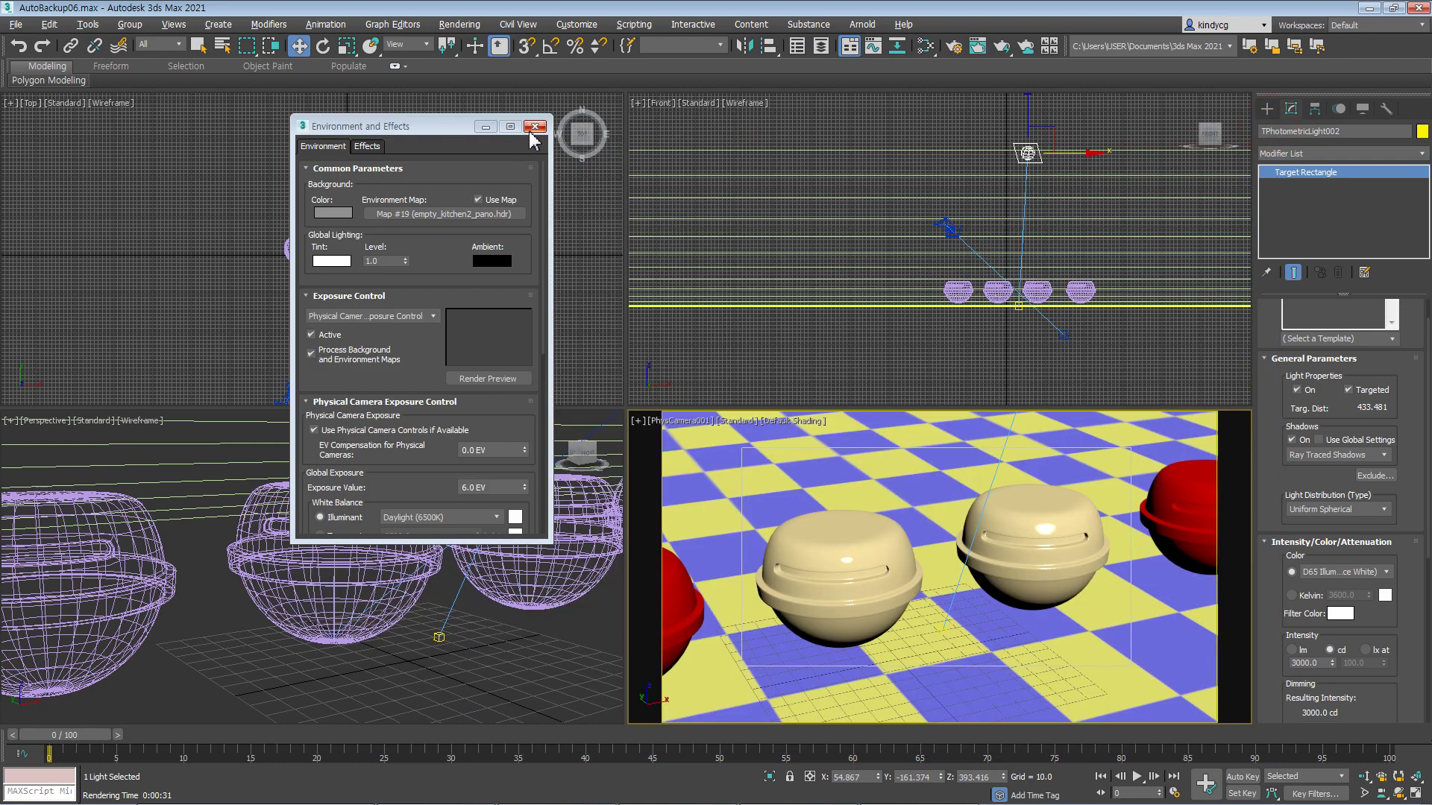
{"action": "left_click", "coordinate": [534, 126]}
- Set the intensity of the target rectangle light TPhotometricLight002 to 500 cd
{"action": "left_click", "coordinate": [522, 352]}
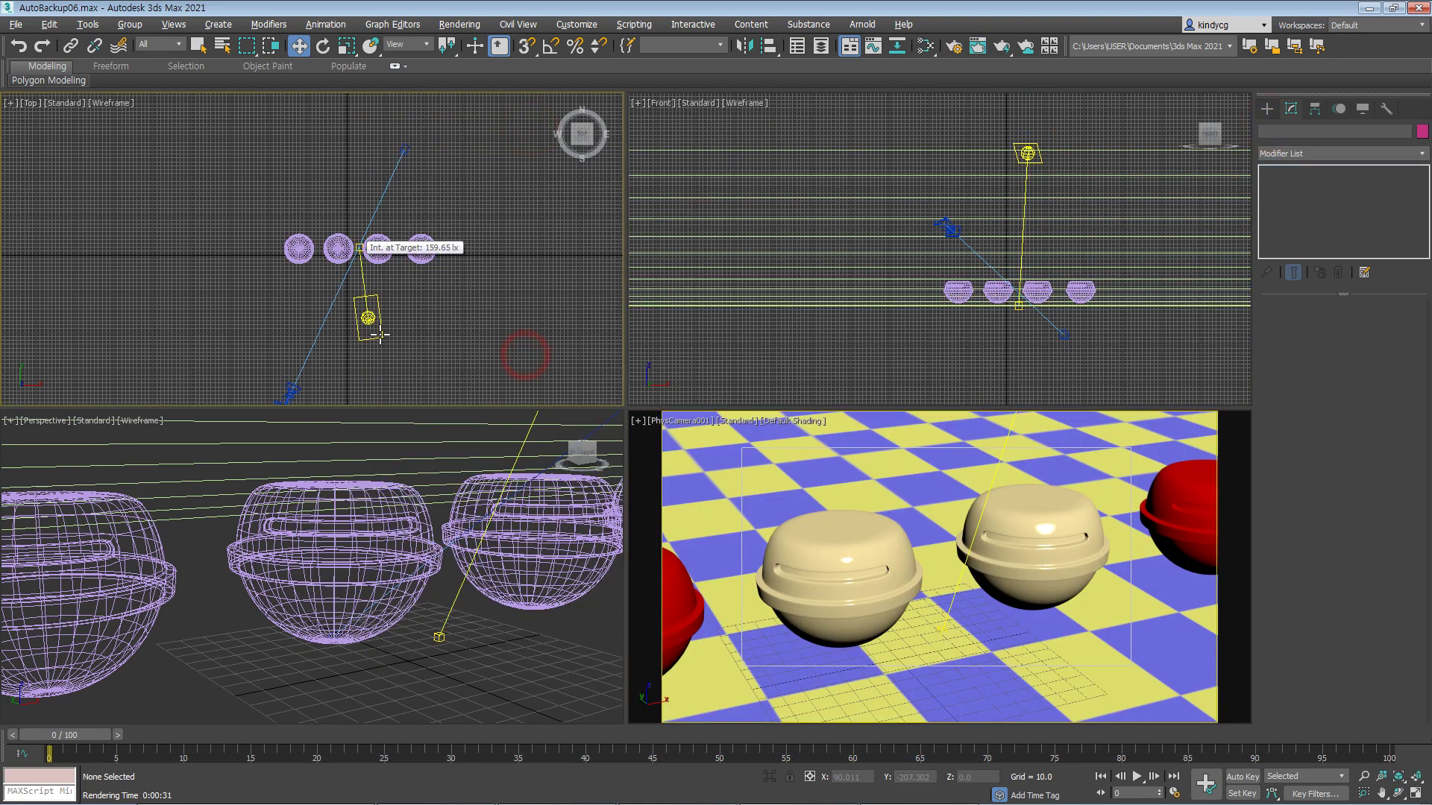
{"action": "left_click", "coordinate": [370, 322]}
{"action": "scroll", "coordinate": [1272, 548], "scroll_direction": "down", "scroll_amount": 3}
{"action": "left_click", "coordinate": [1319, 599]}
{"action": "type", "text": "500"}
{"action": "key", "text": "Return"}
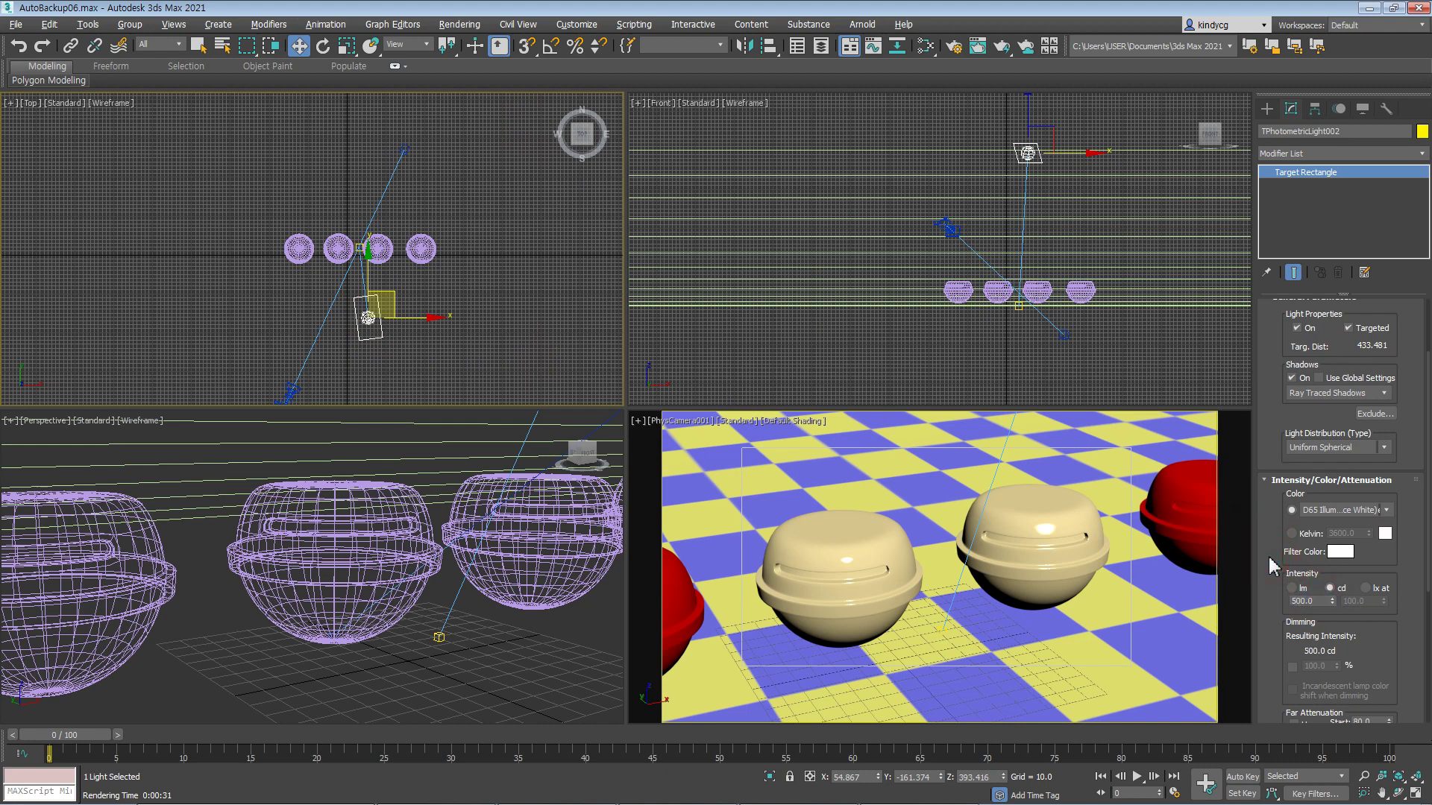
- Test-render the PhysCamera001 region with the dimmed rectangle light, then stop the render and close its window
{"action": "right_click", "coordinate": [916, 492]}
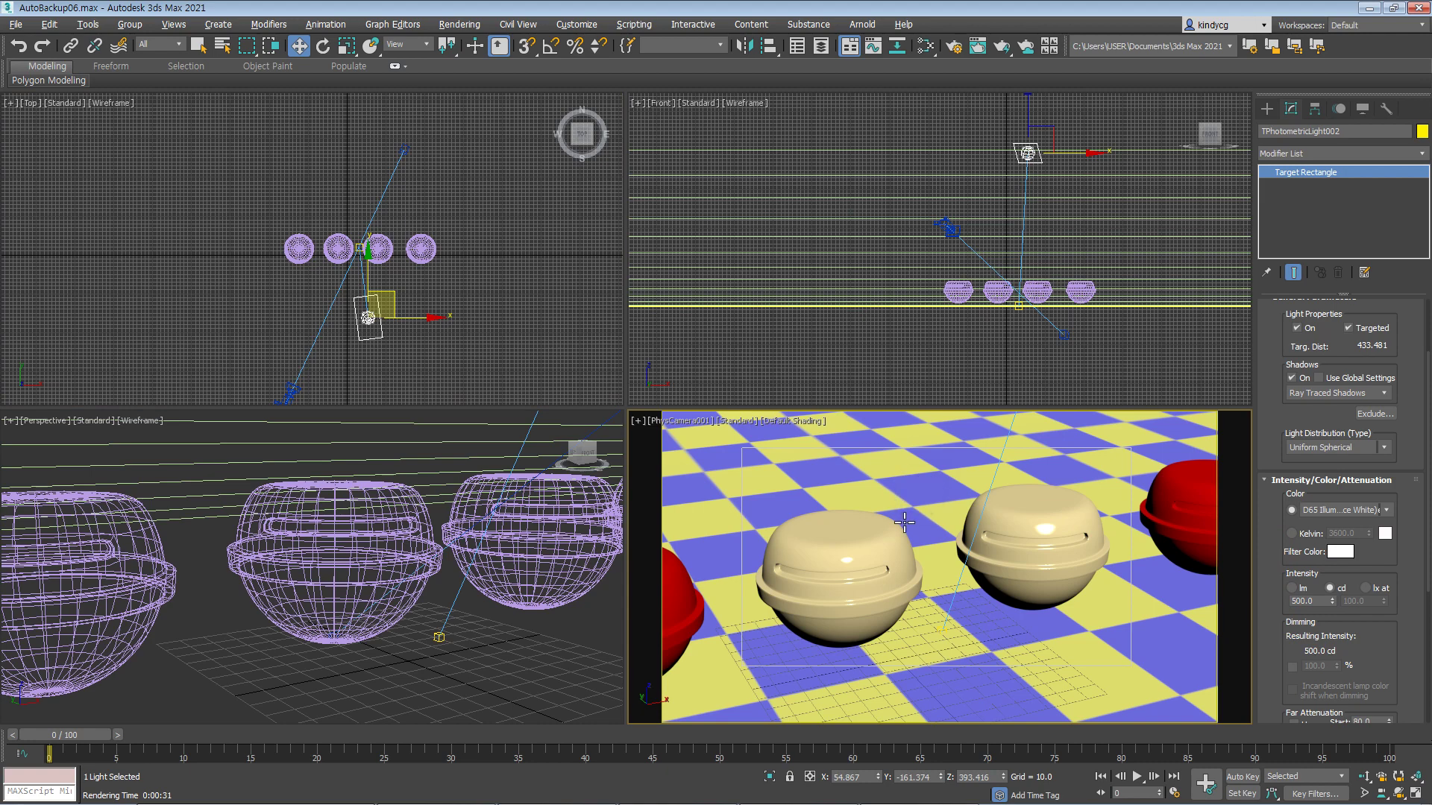
{"action": "key", "text": "shift+q"}
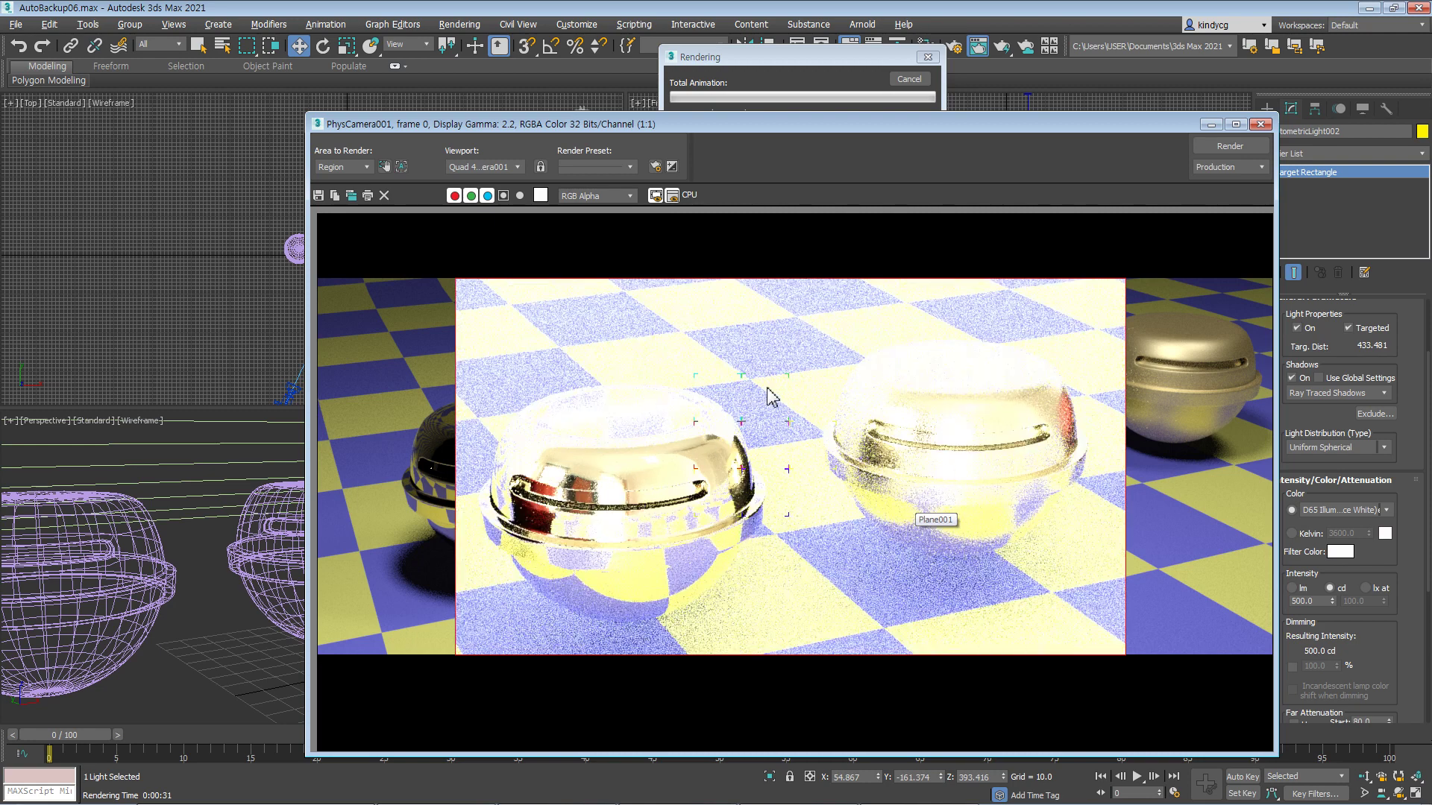
{"action": "left_click", "coordinate": [795, 62]}
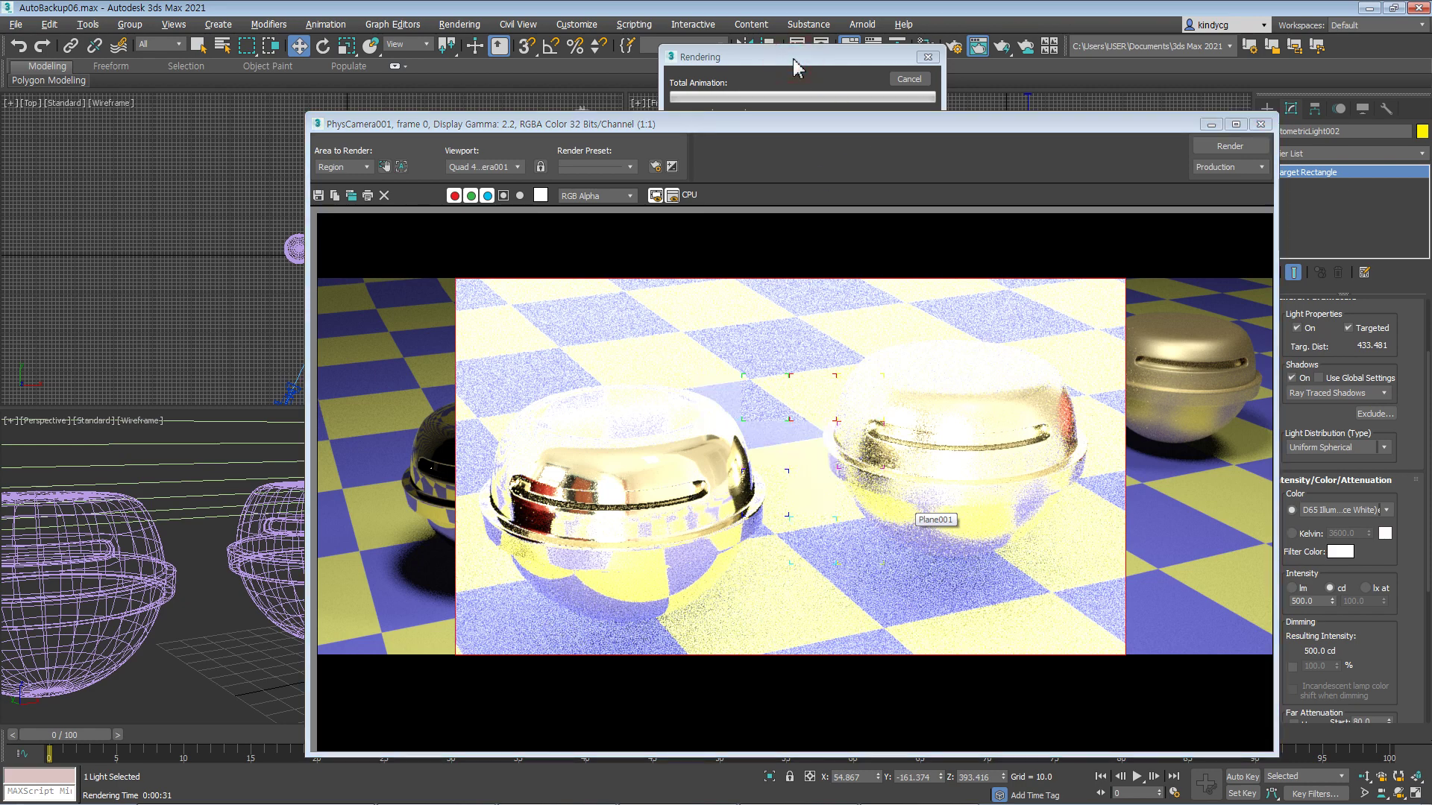
{"action": "left_click", "coordinate": [816, 82]}
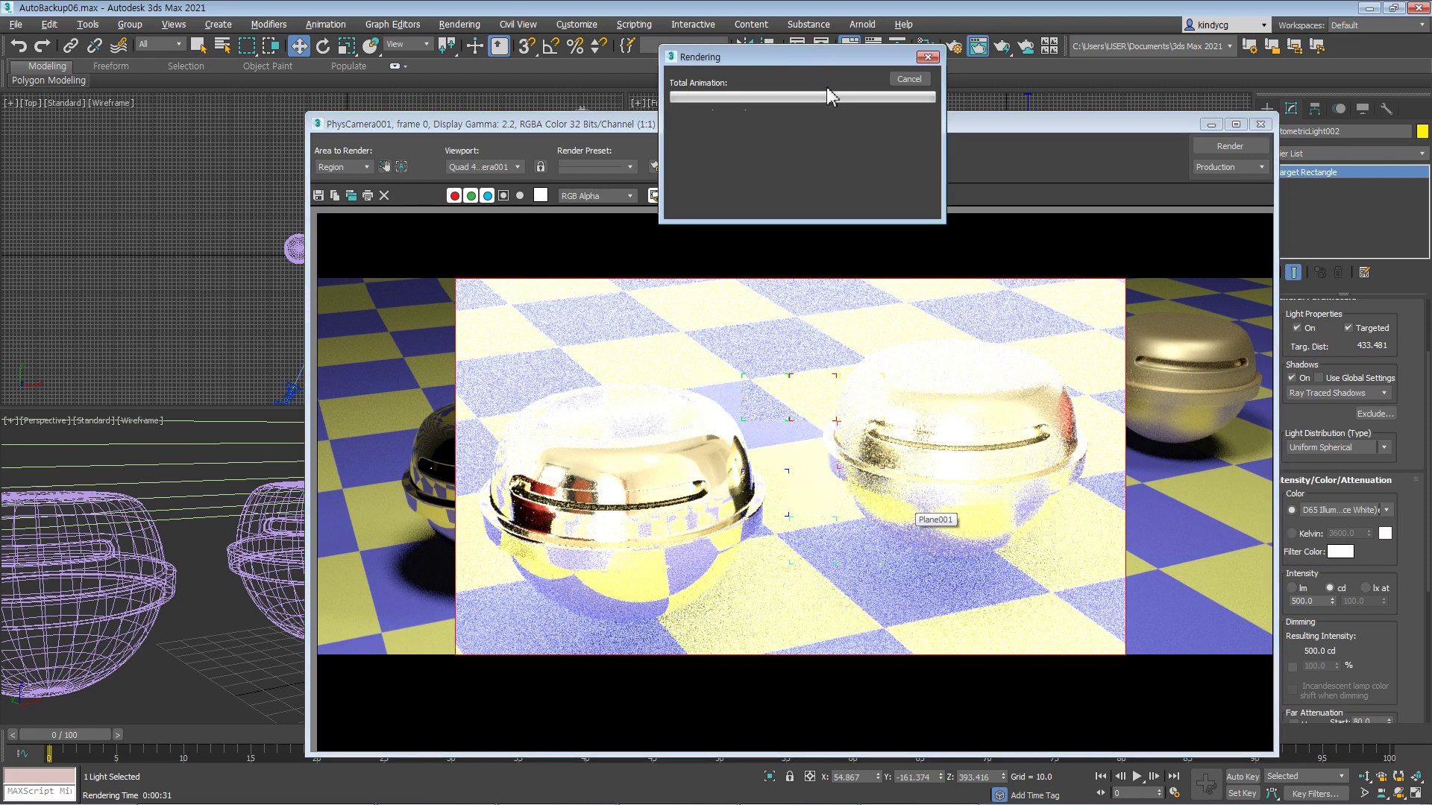
{"action": "left_click", "coordinate": [910, 82]}
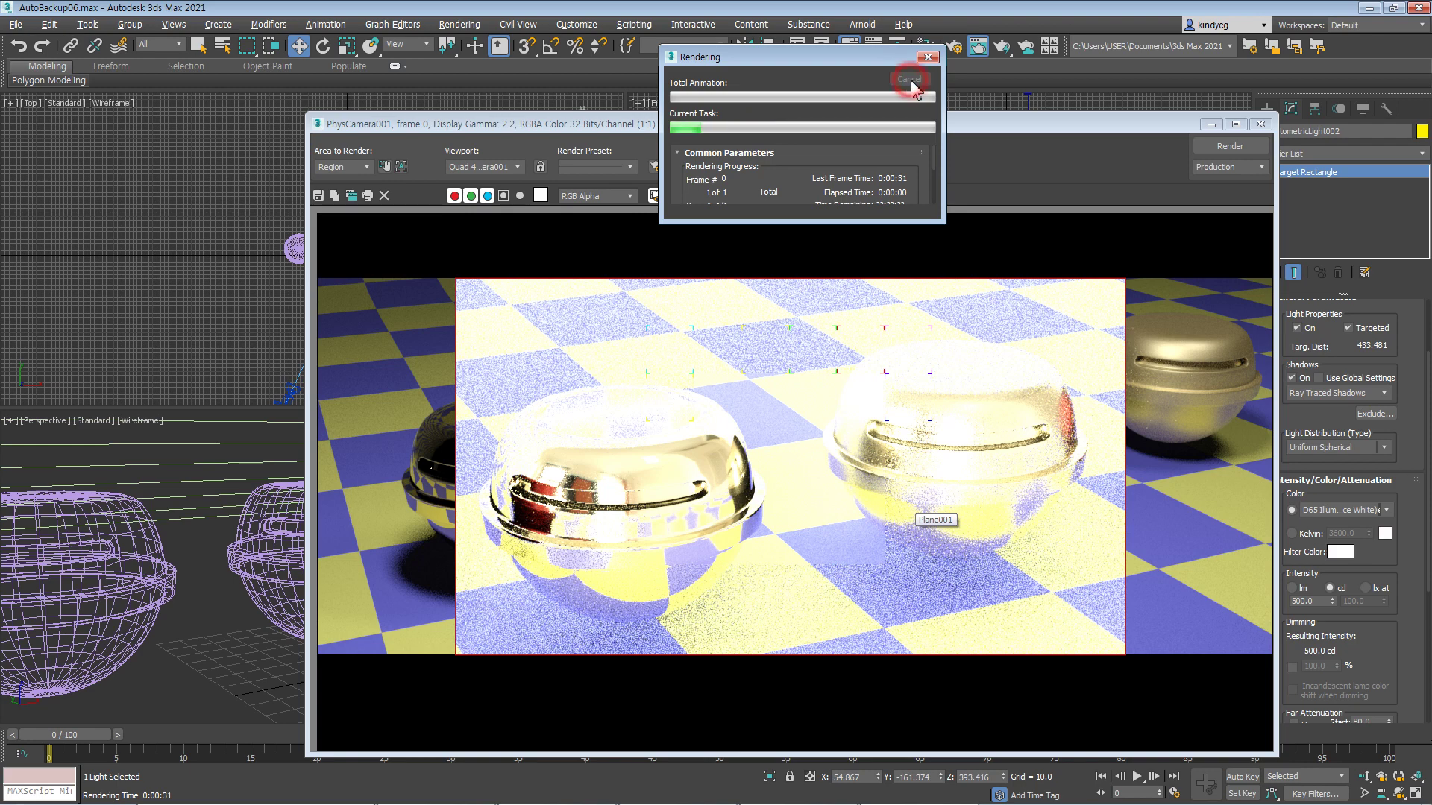
{"action": "left_click", "coordinate": [1260, 125]}
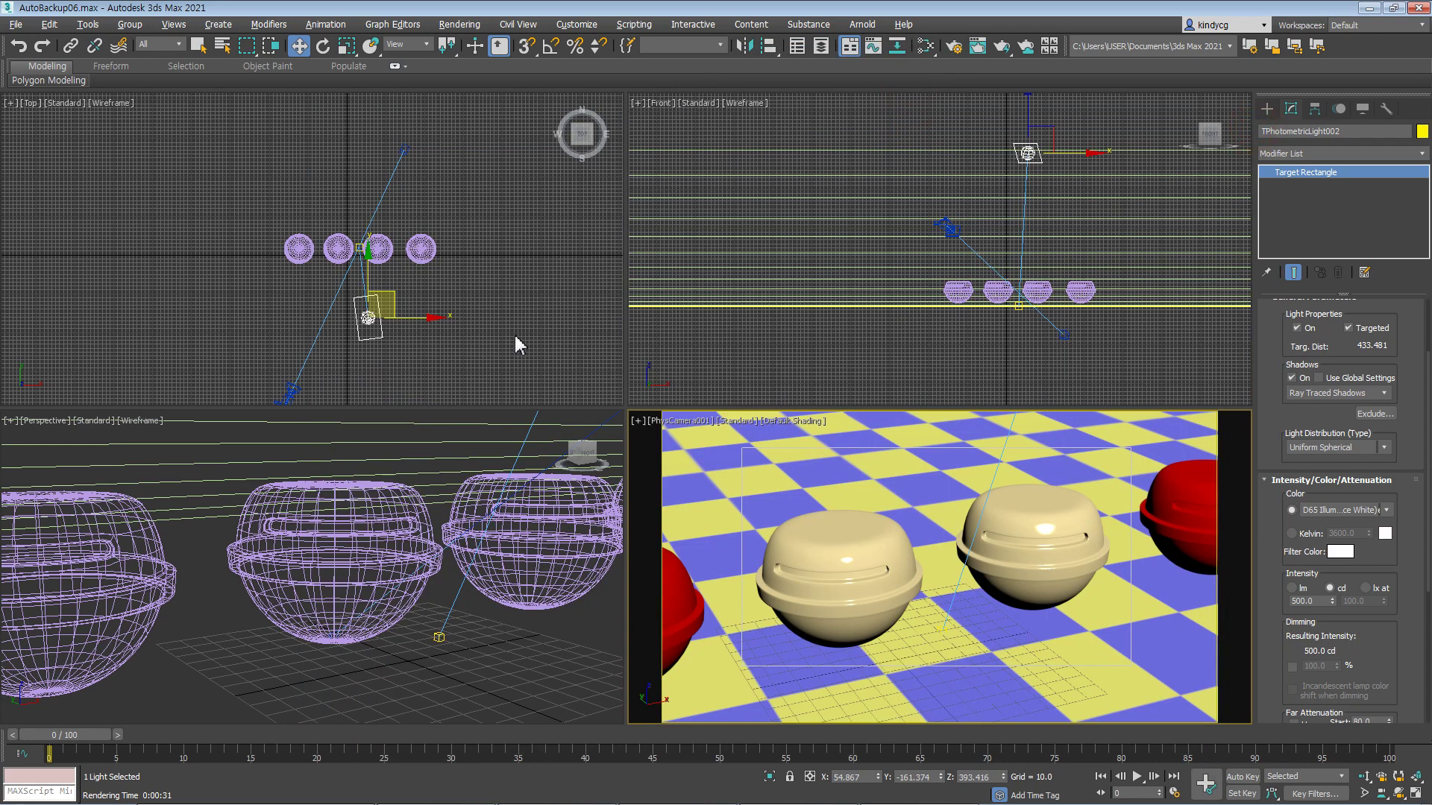
- Delete the target rectangle light TPhotometricLight002 from the scene
{"action": "left_click", "coordinate": [485, 333]}
{"action": "left_click", "coordinate": [368, 318]}
{"action": "middle_click_drag", "start_coordinate": [481, 319], "coordinate": [420, 281]}
{"action": "scroll", "coordinate": [459, 343], "scroll_direction": "down", "scroll_amount": 6}
{"action": "scroll", "coordinate": [449, 260], "scroll_direction": "up", "scroll_amount": 3}
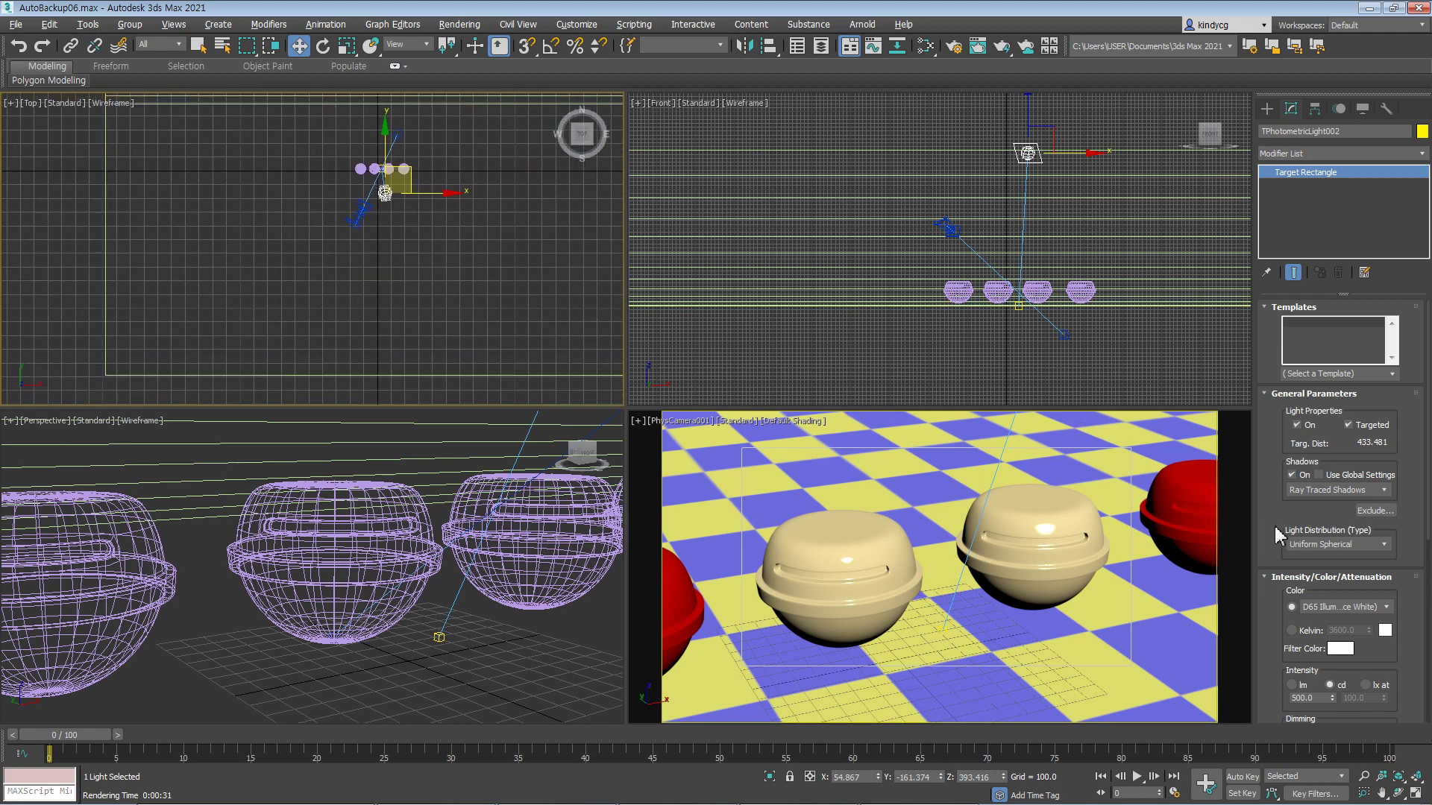
- Test-render the PhysCamera001 region with only the HDRI environment lighting the bells, then stop the render and close its window
{"action": "left_click", "coordinate": [808, 412]}
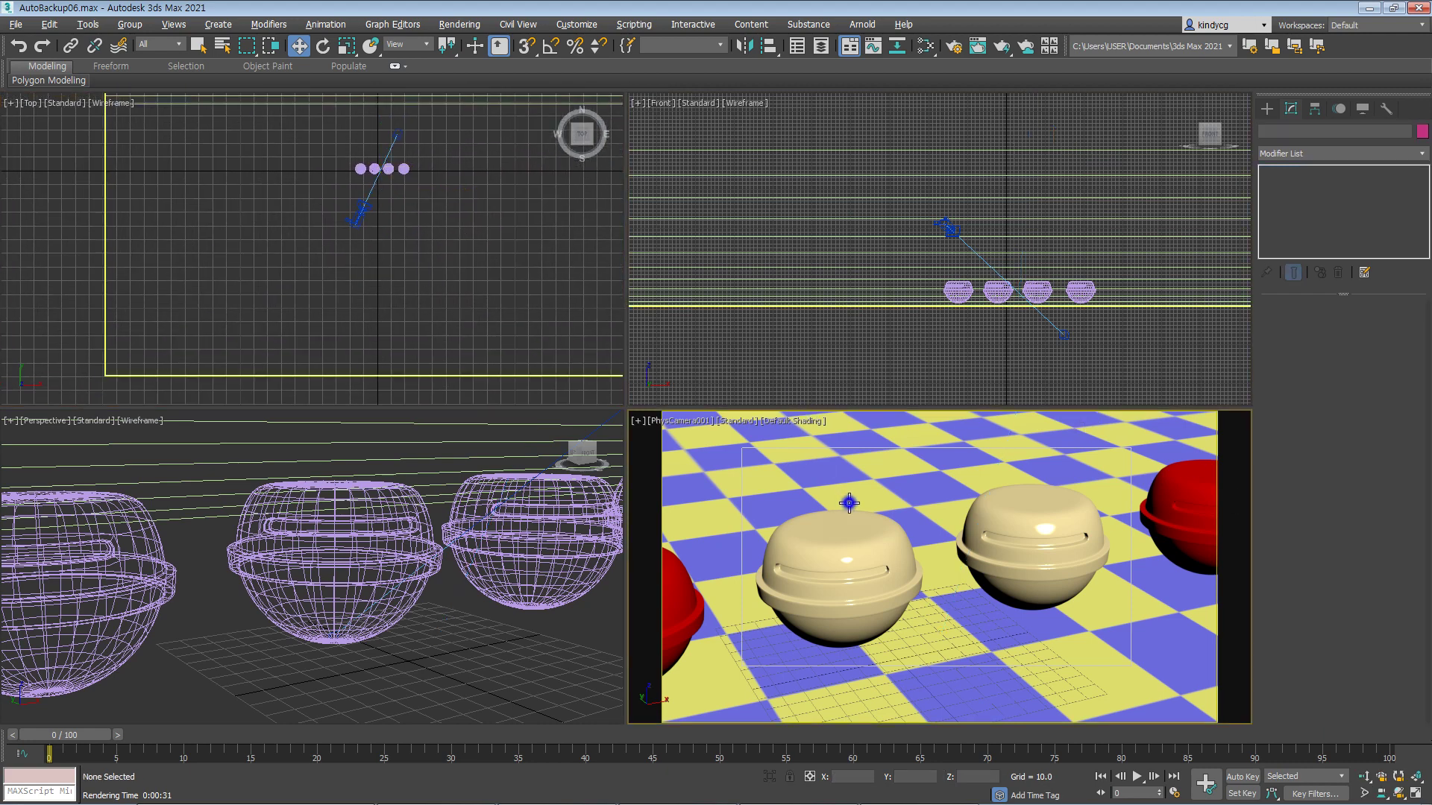
{"action": "key", "text": "shift+q"}
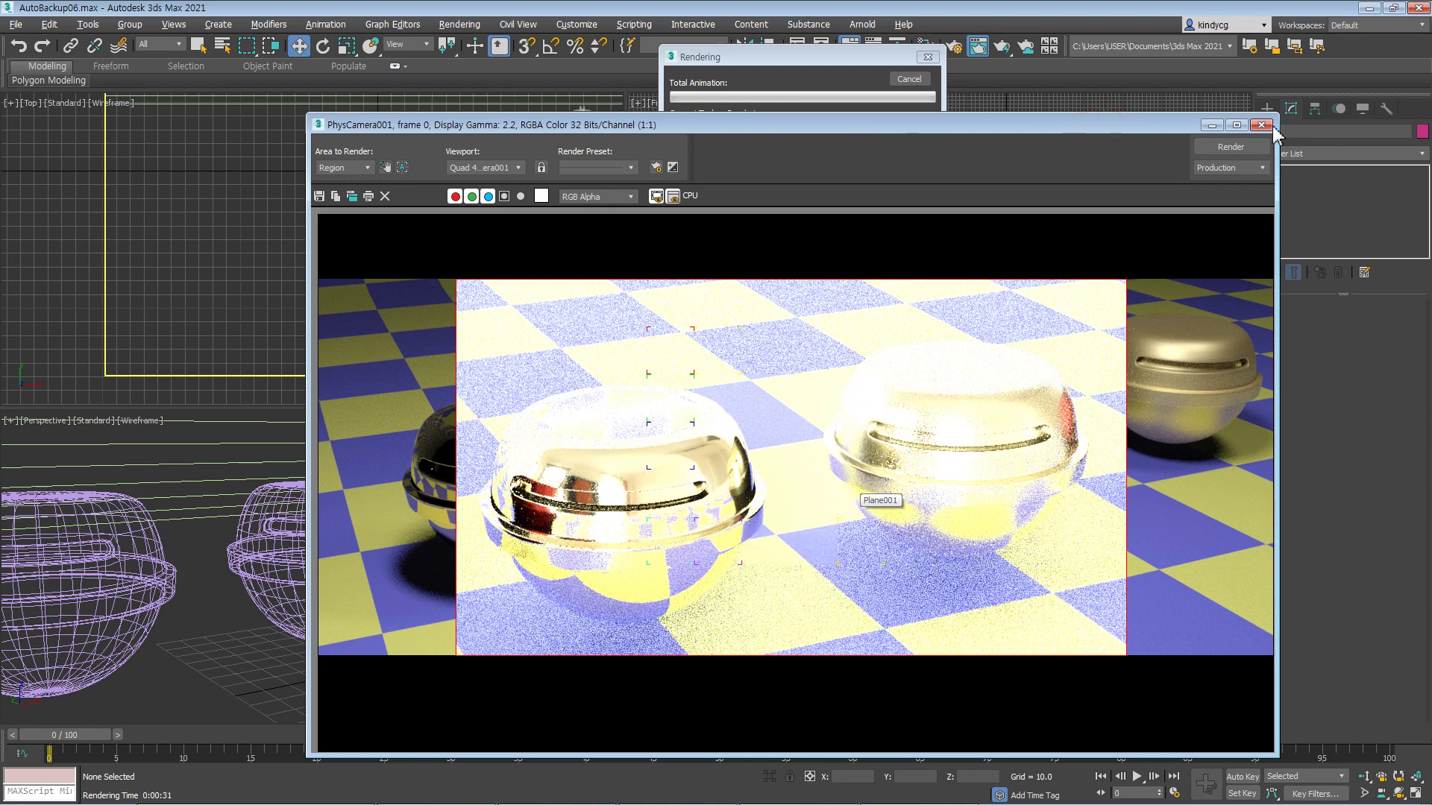
{"action": "left_click", "coordinate": [787, 73]}
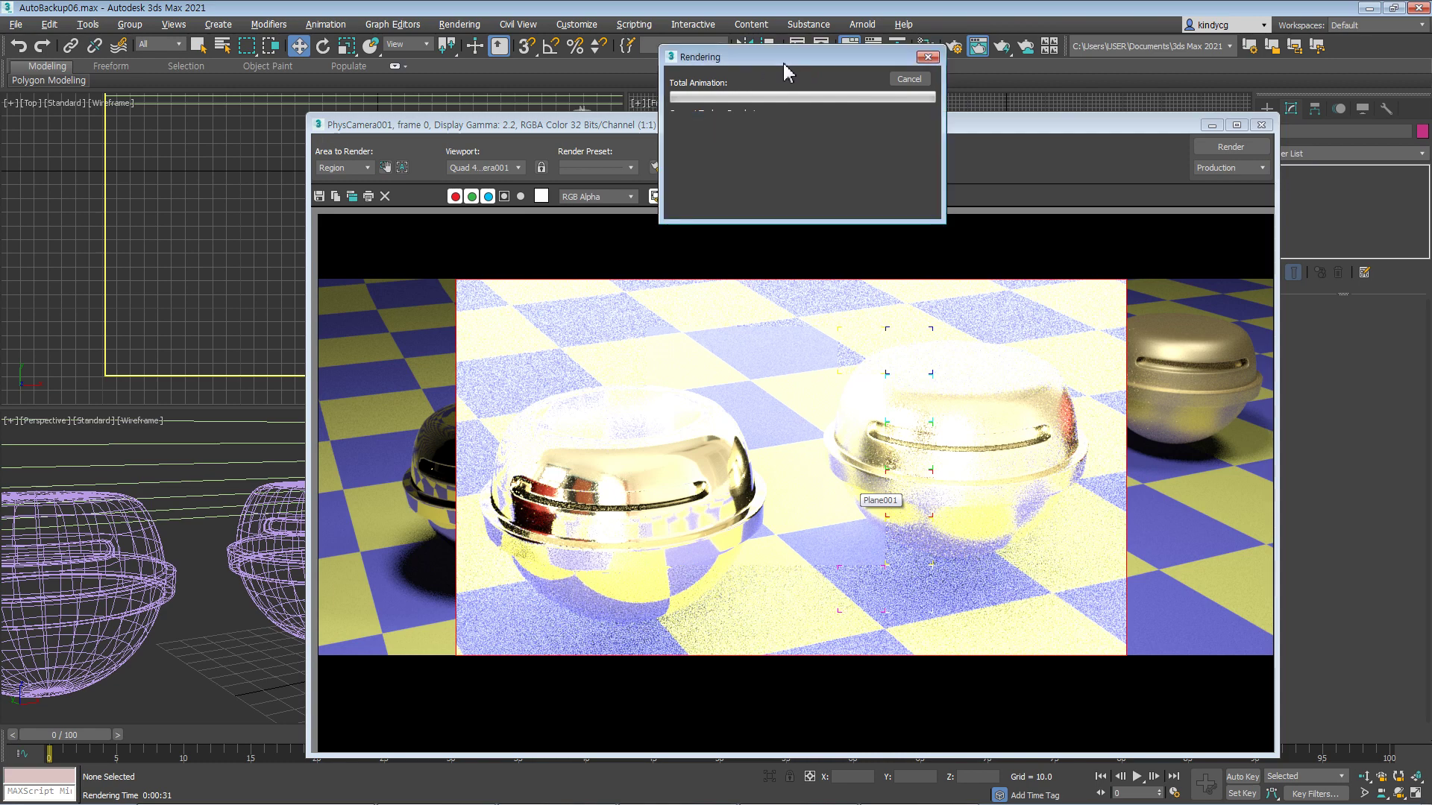
{"action": "left_click", "coordinate": [911, 79]}
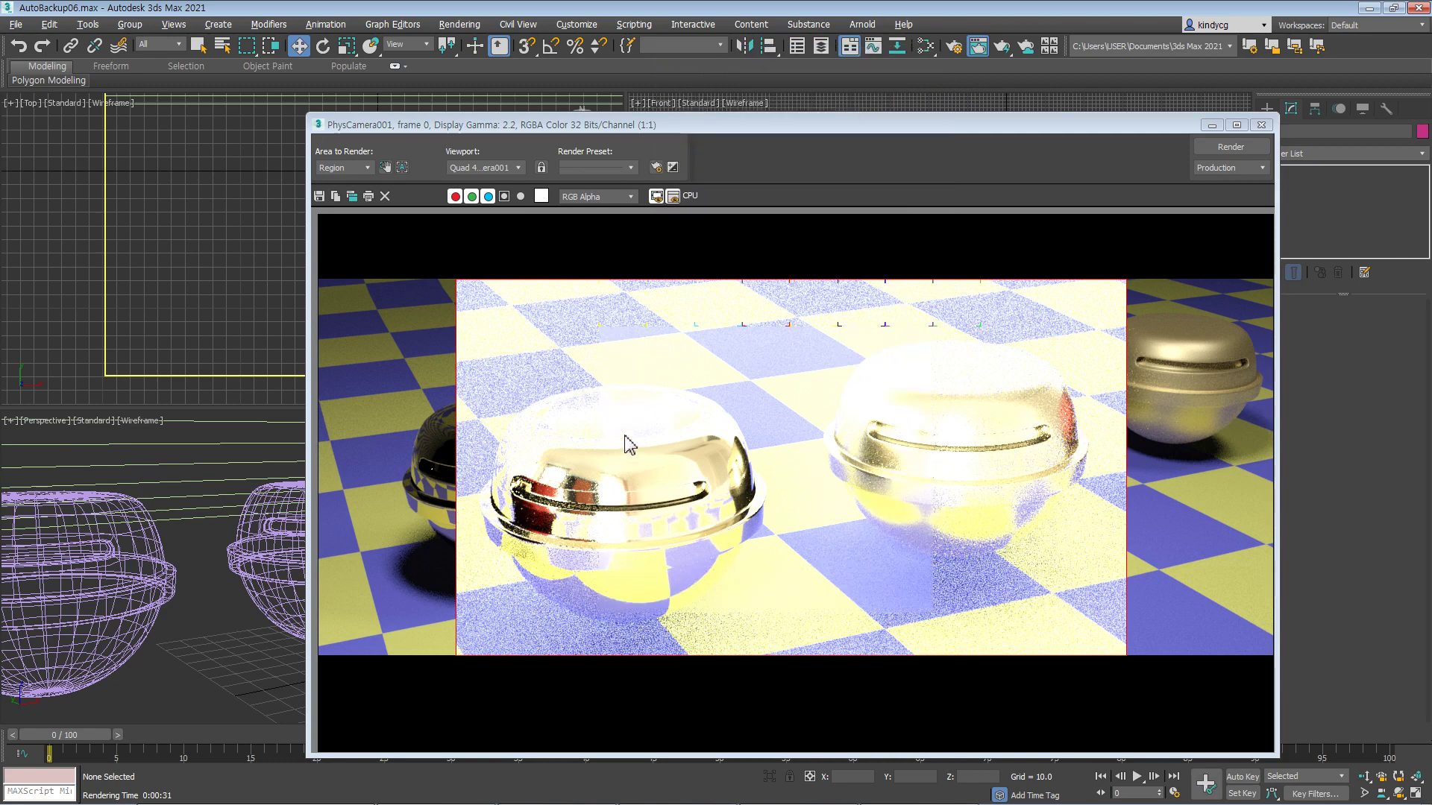
{"action": "left_click", "coordinate": [1261, 125]}
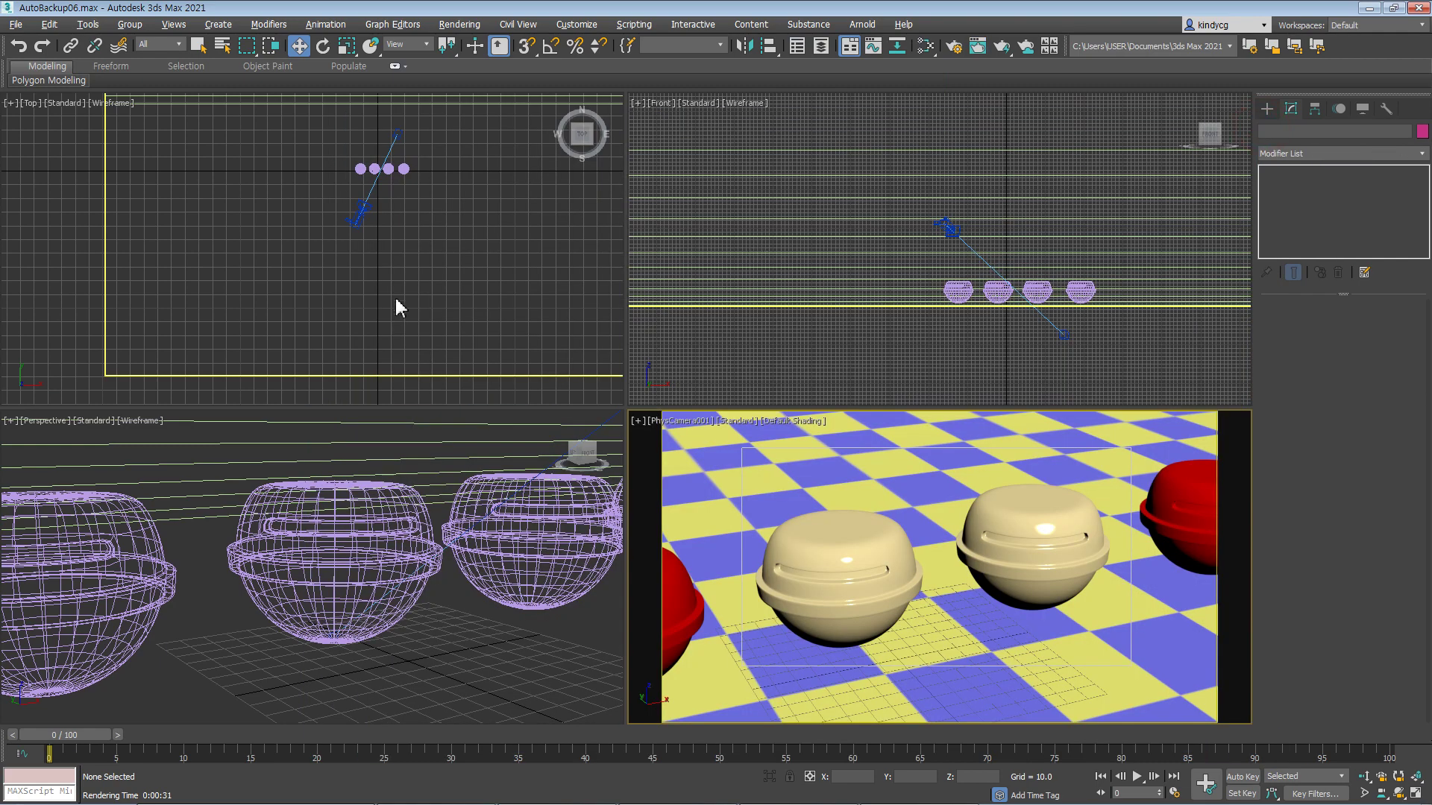
- Leave the bell scene and reset to a new untitled scene
{"action": "scroll", "coordinate": [396, 313], "scroll_direction": "down", "scroll_amount": 5}
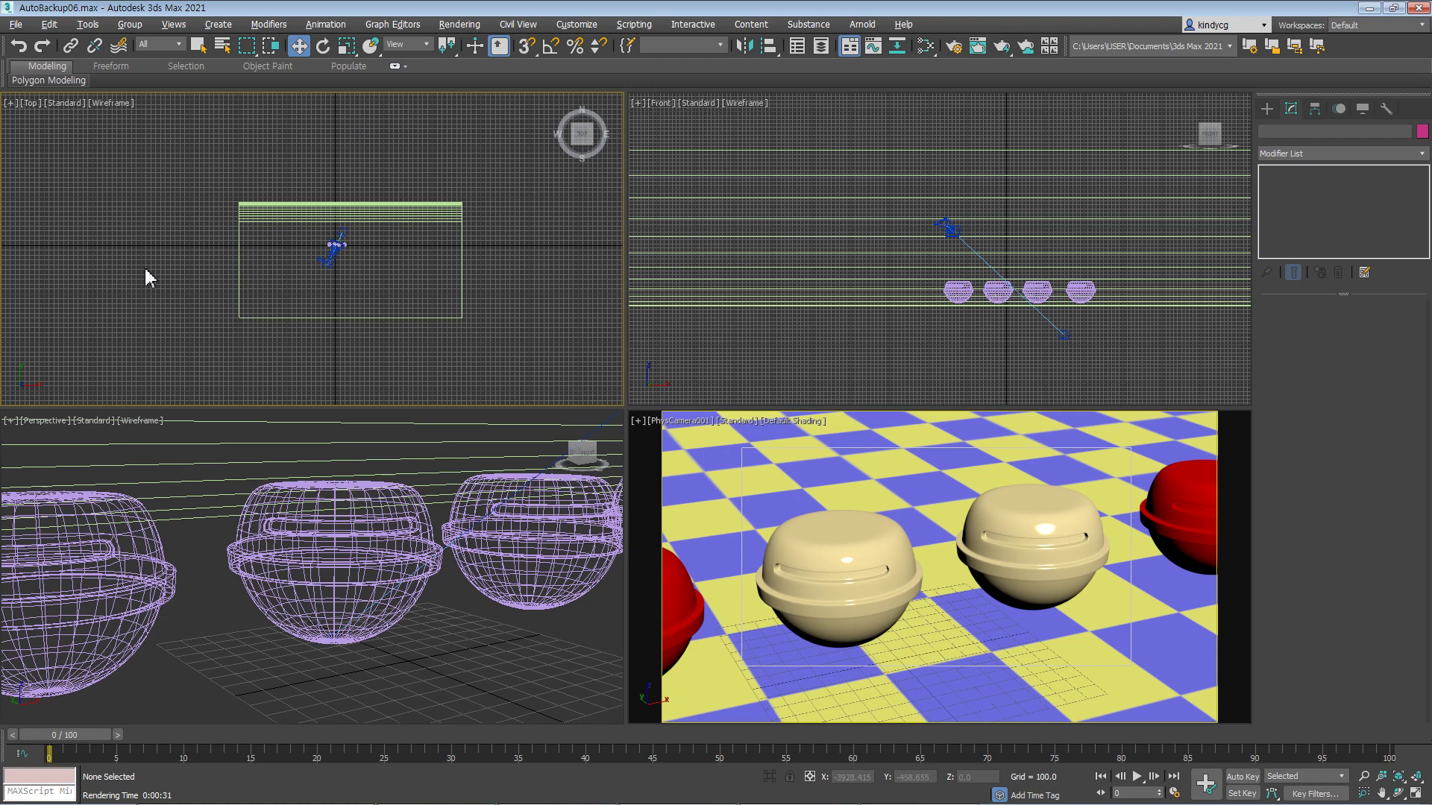
{"action": "scroll", "coordinate": [336, 261], "scroll_direction": "up", "scroll_amount": 3}
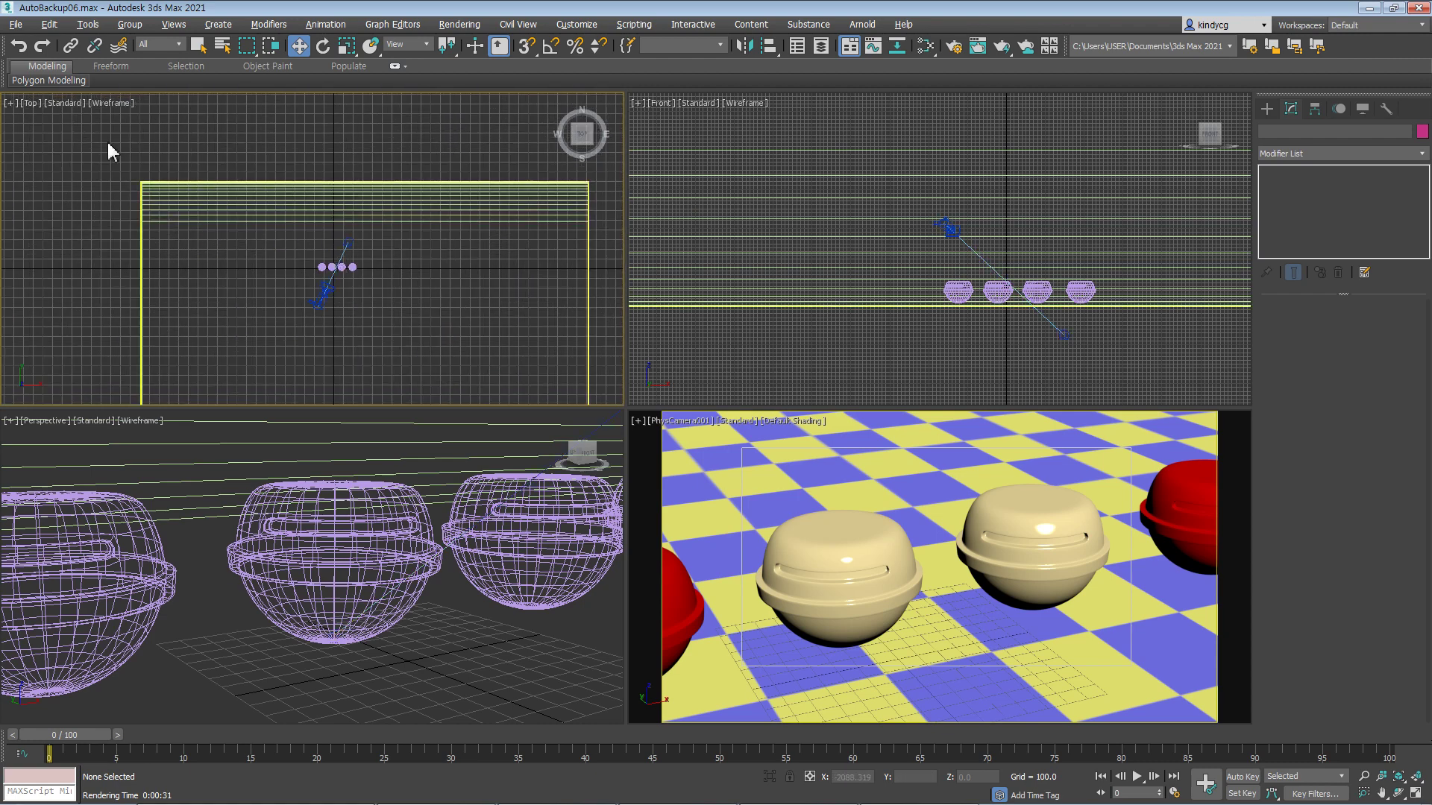
{"action": "left_click", "coordinate": [15, 24]}
{"action": "left_click", "coordinate": [45, 138]}
{"action": "left_click", "coordinate": [15, 23]}
{"action": "left_click", "coordinate": [28, 67]}
{"action": "left_click", "coordinate": [679, 428]}
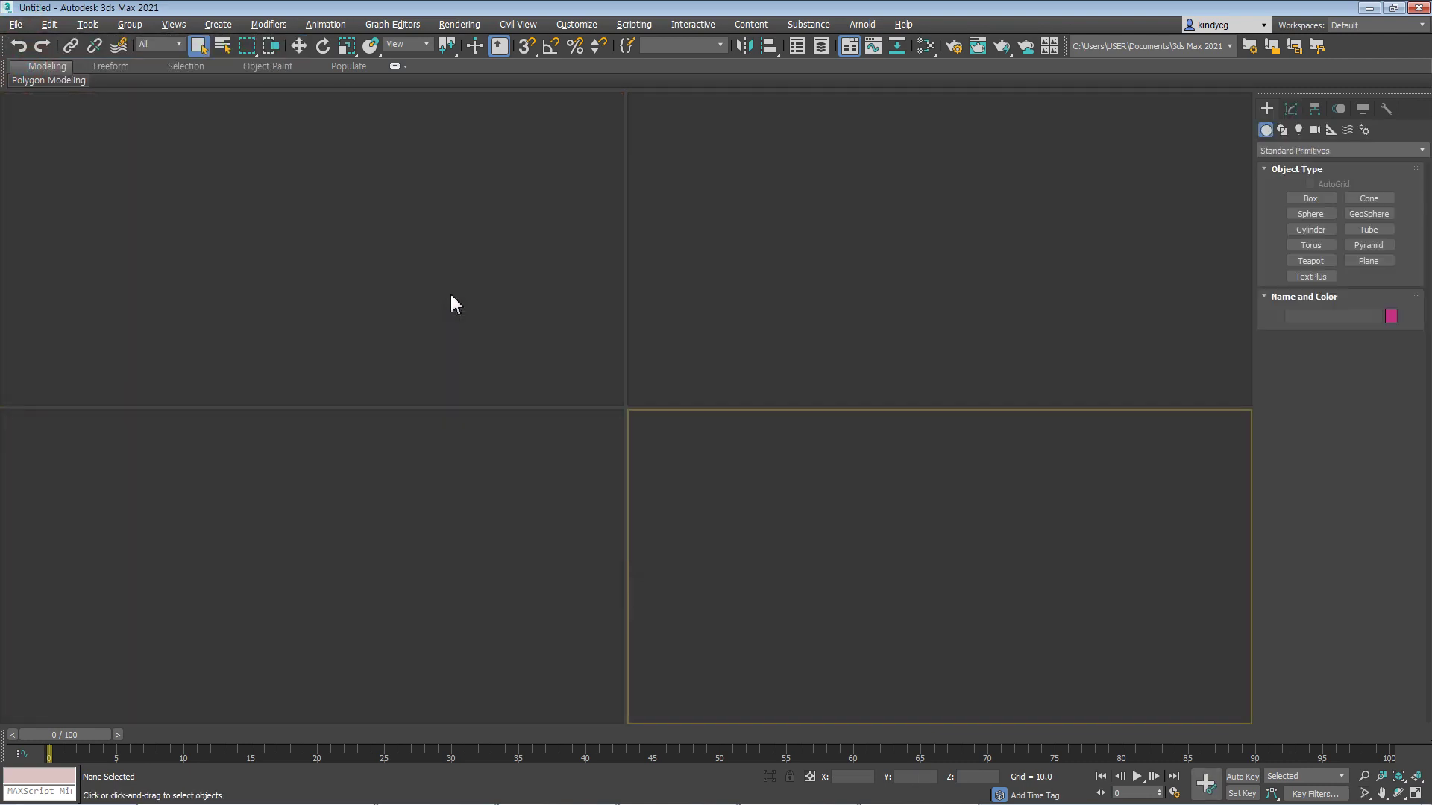
- Reopen the recent bell scene AutoBackup06.max from the Desktop
{"action": "left_click", "coordinate": [460, 227]}
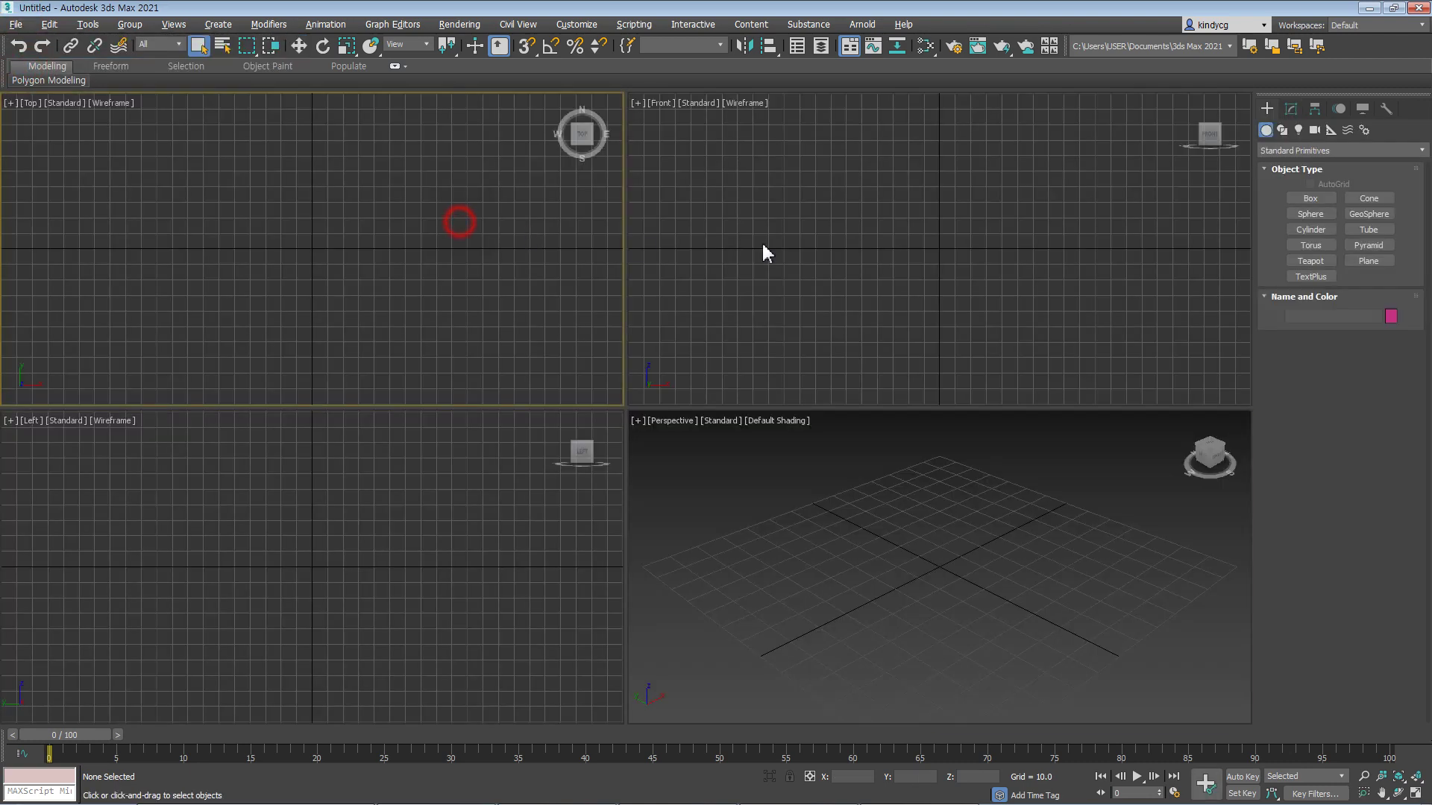
{"action": "left_click", "coordinate": [16, 24]}
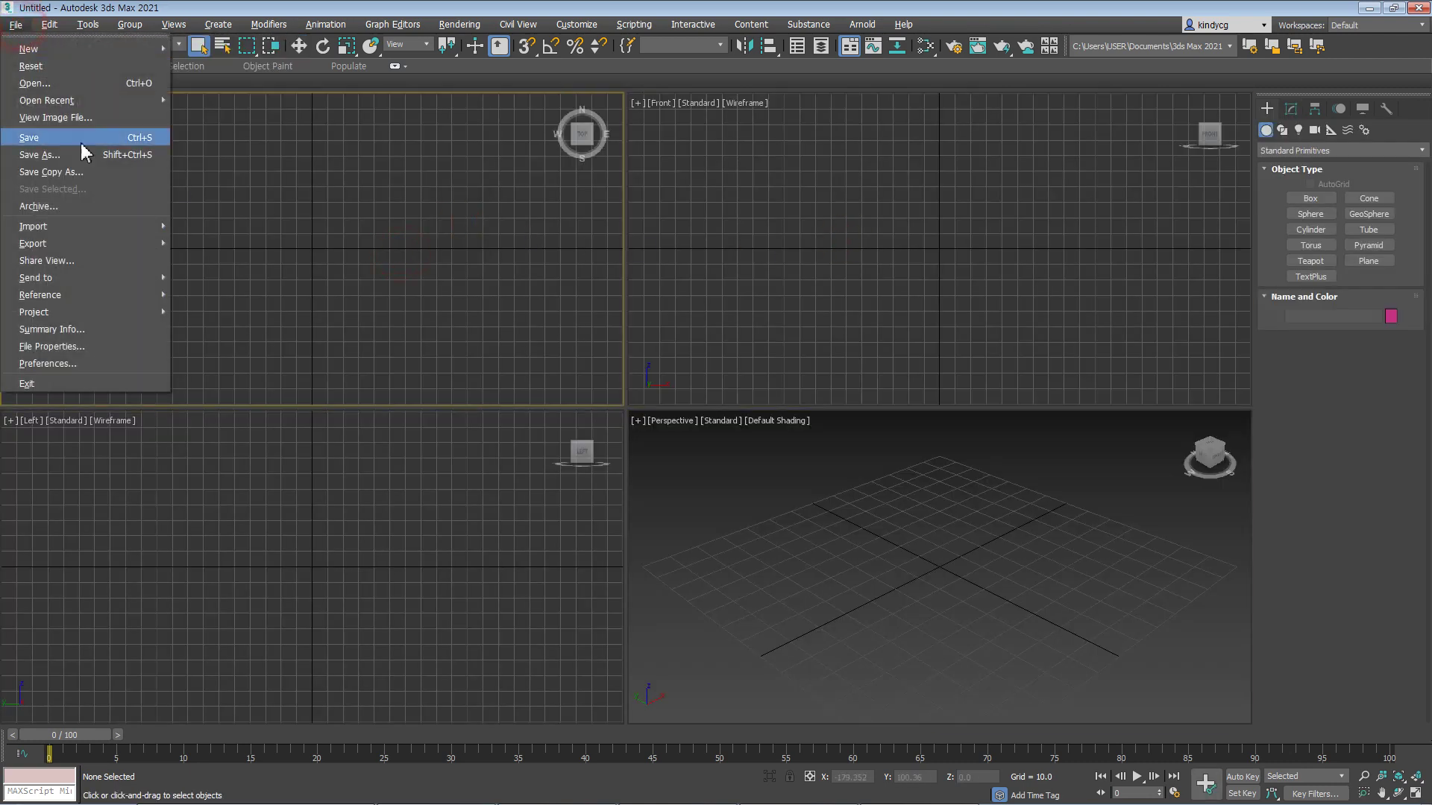
{"action": "mouse_move", "coordinate": [112, 100]}
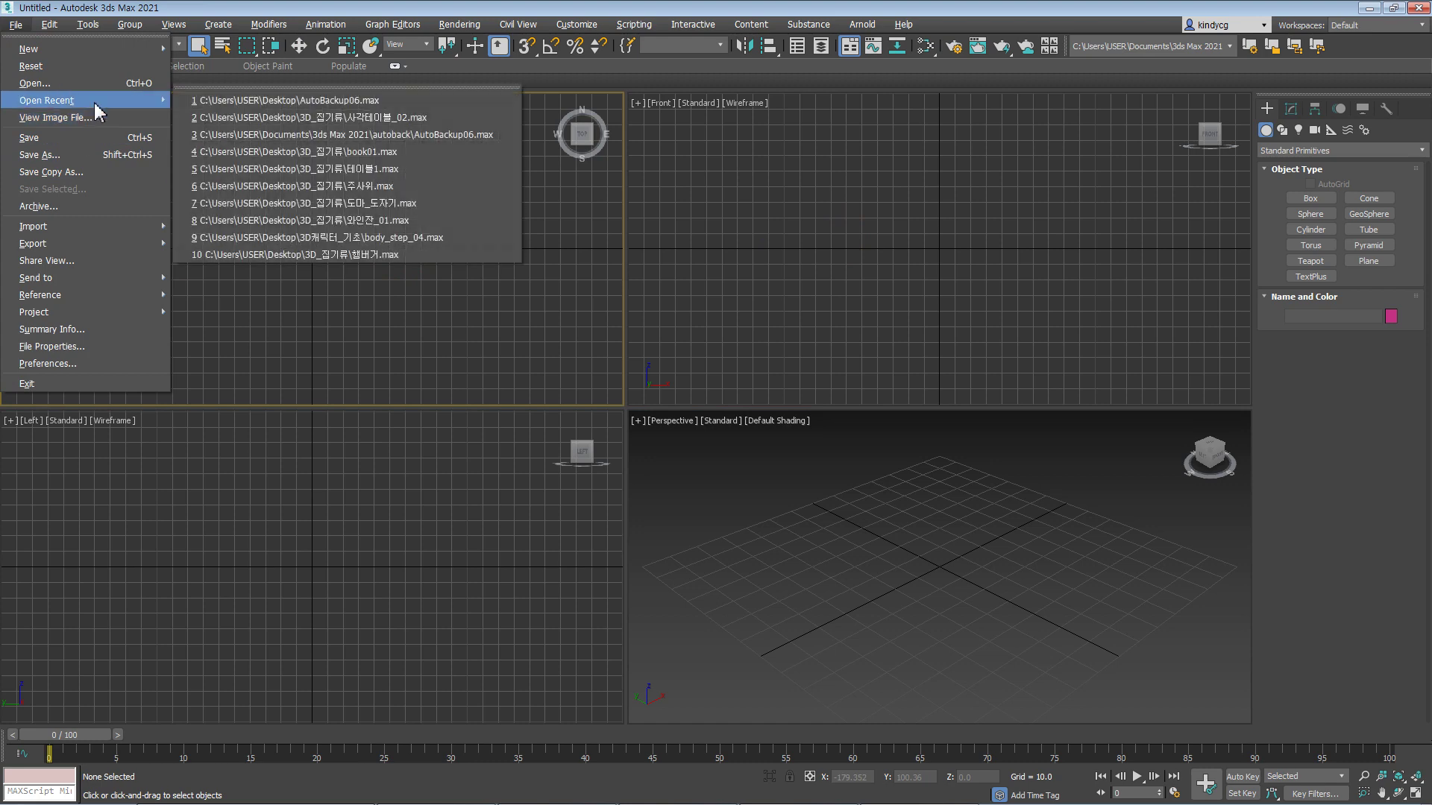
{"action": "left_click", "coordinate": [336, 100]}
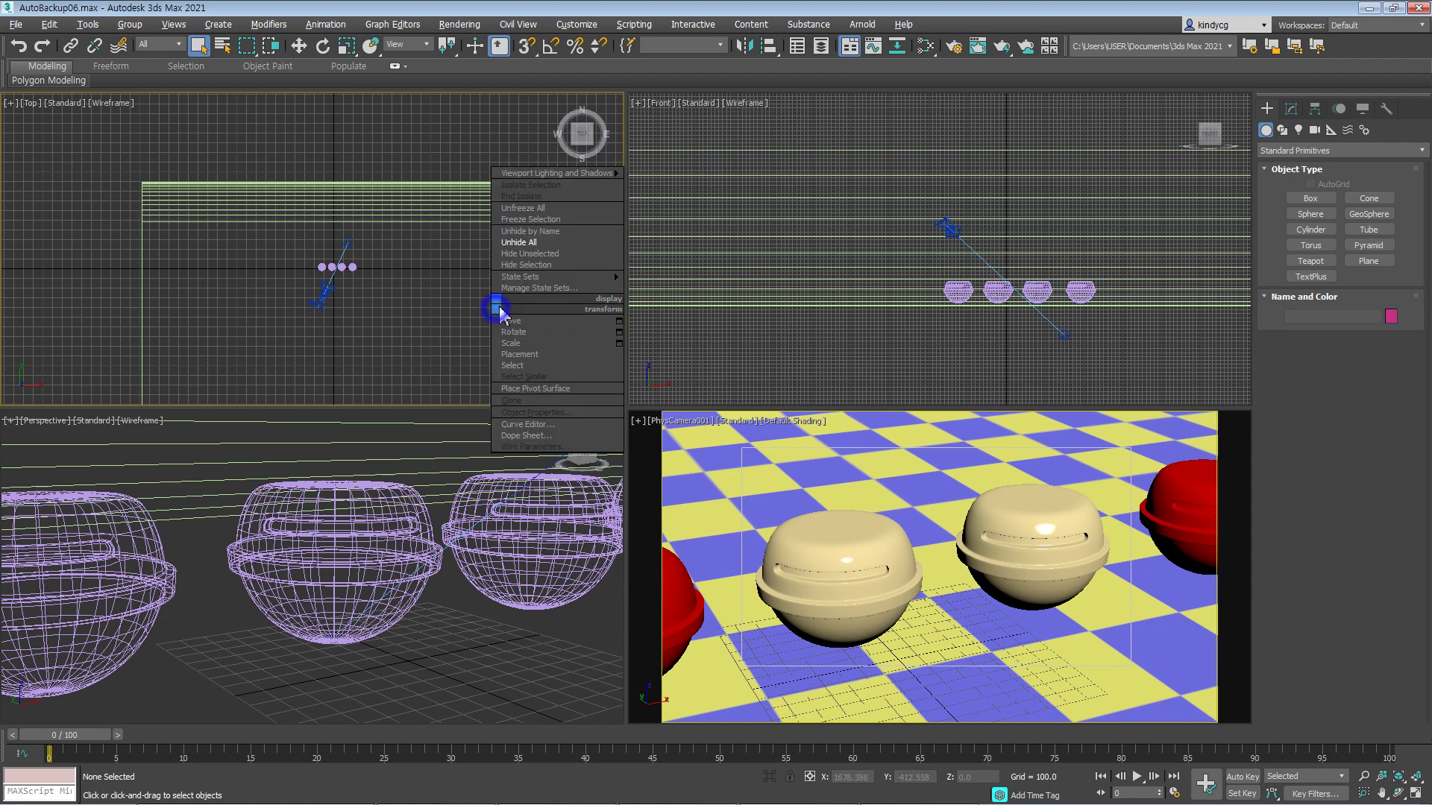
{"action": "scroll", "coordinate": [489, 332], "scroll_direction": "down", "scroll_amount": 3}
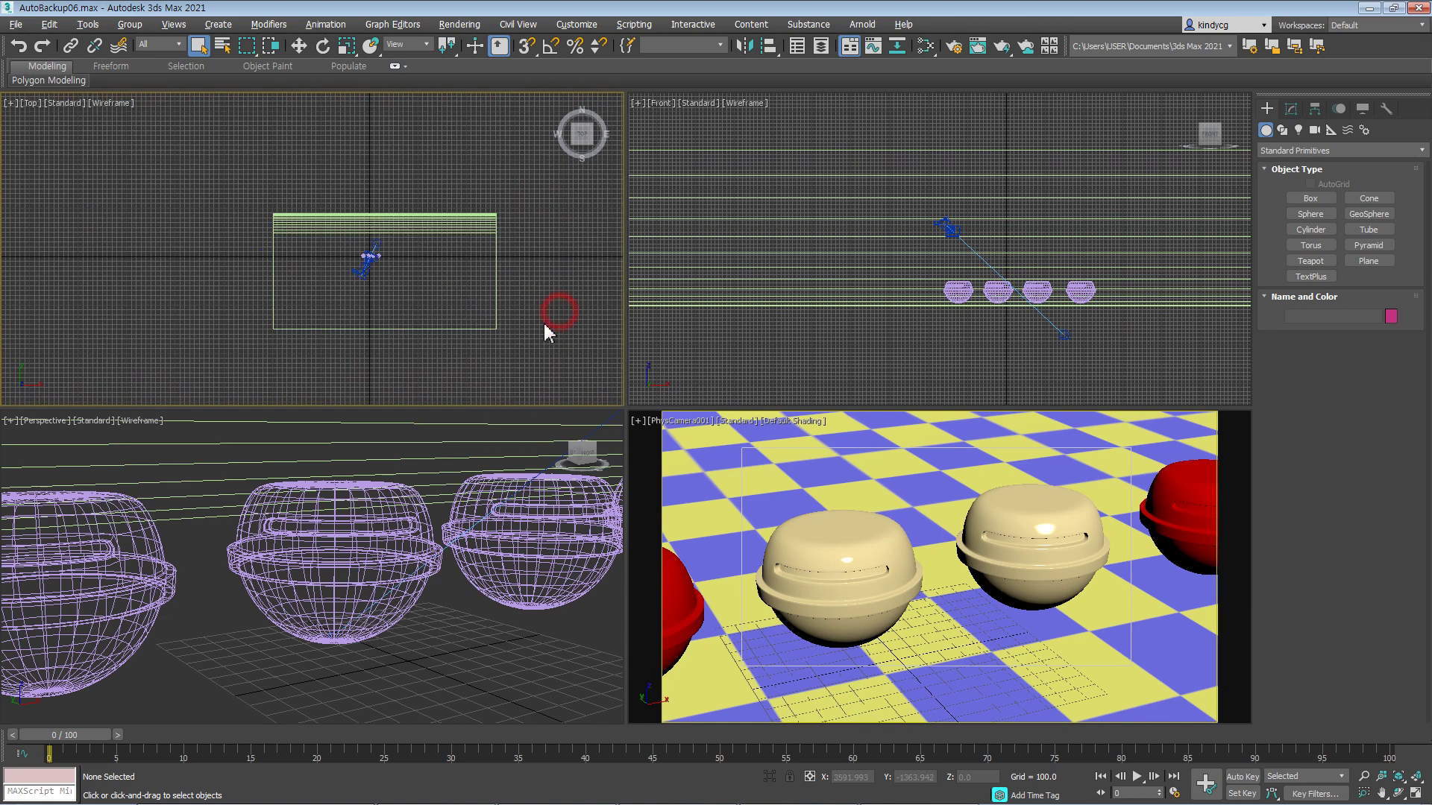
- Test-render the PhysCamera001 region of the reopened scene, then close the render window
{"action": "right_click", "coordinate": [739, 668]}
{"action": "key", "text": "shift+q"}
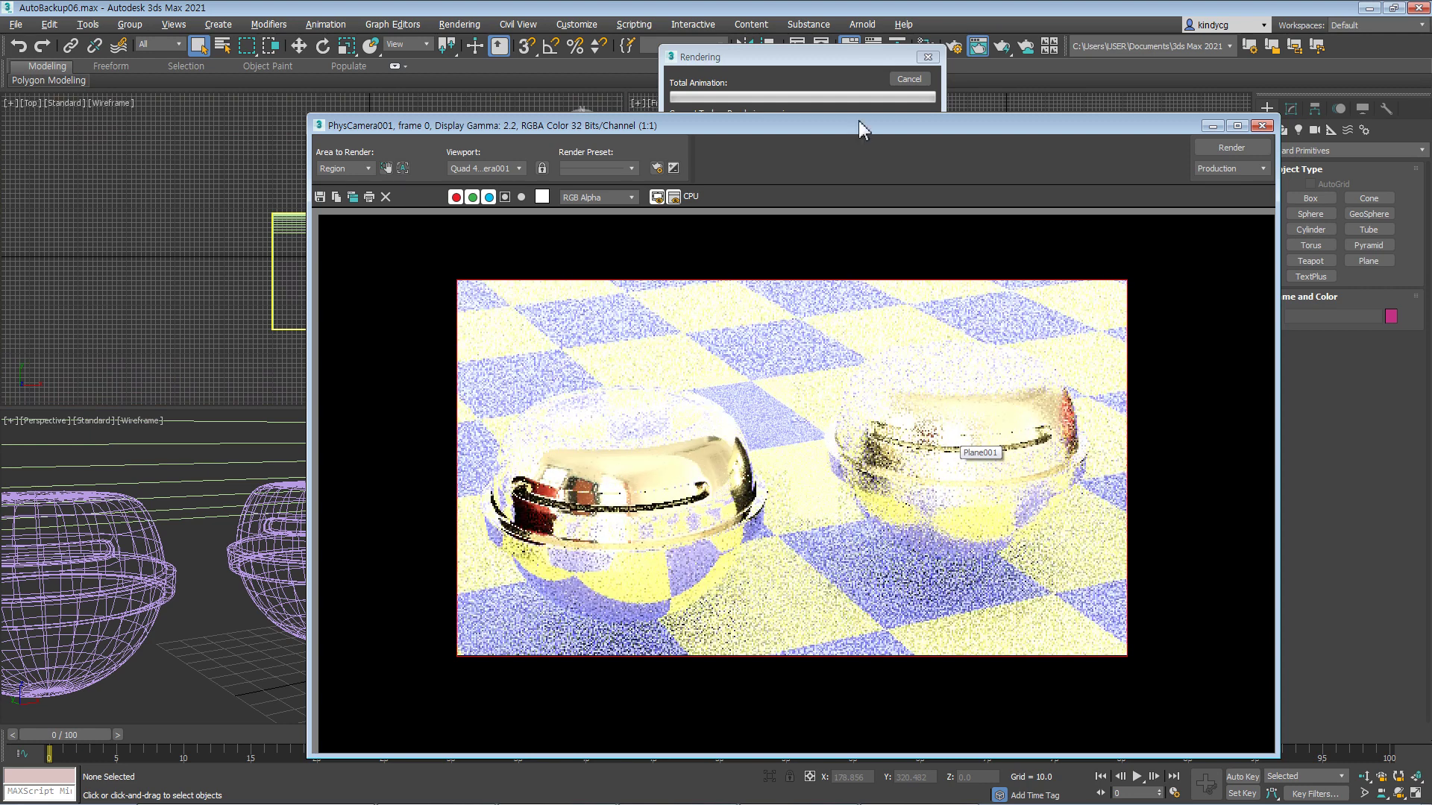
{"action": "left_click", "coordinate": [1268, 126]}
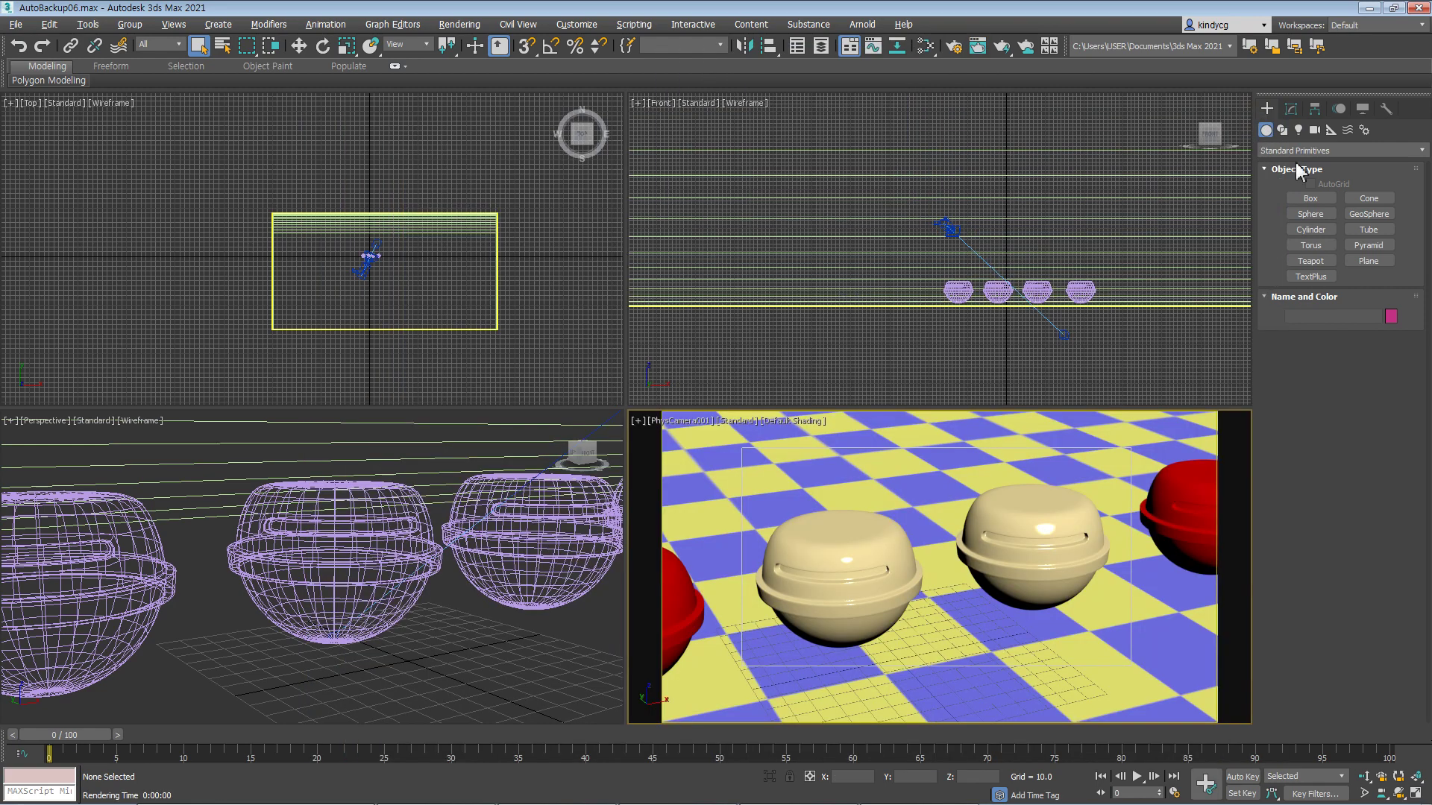
- Create a photometric target light in the front view at a height of about 441, aimed down past the bells
{"action": "left_click", "coordinate": [1291, 109]}
{"action": "left_click", "coordinate": [1267, 108]}
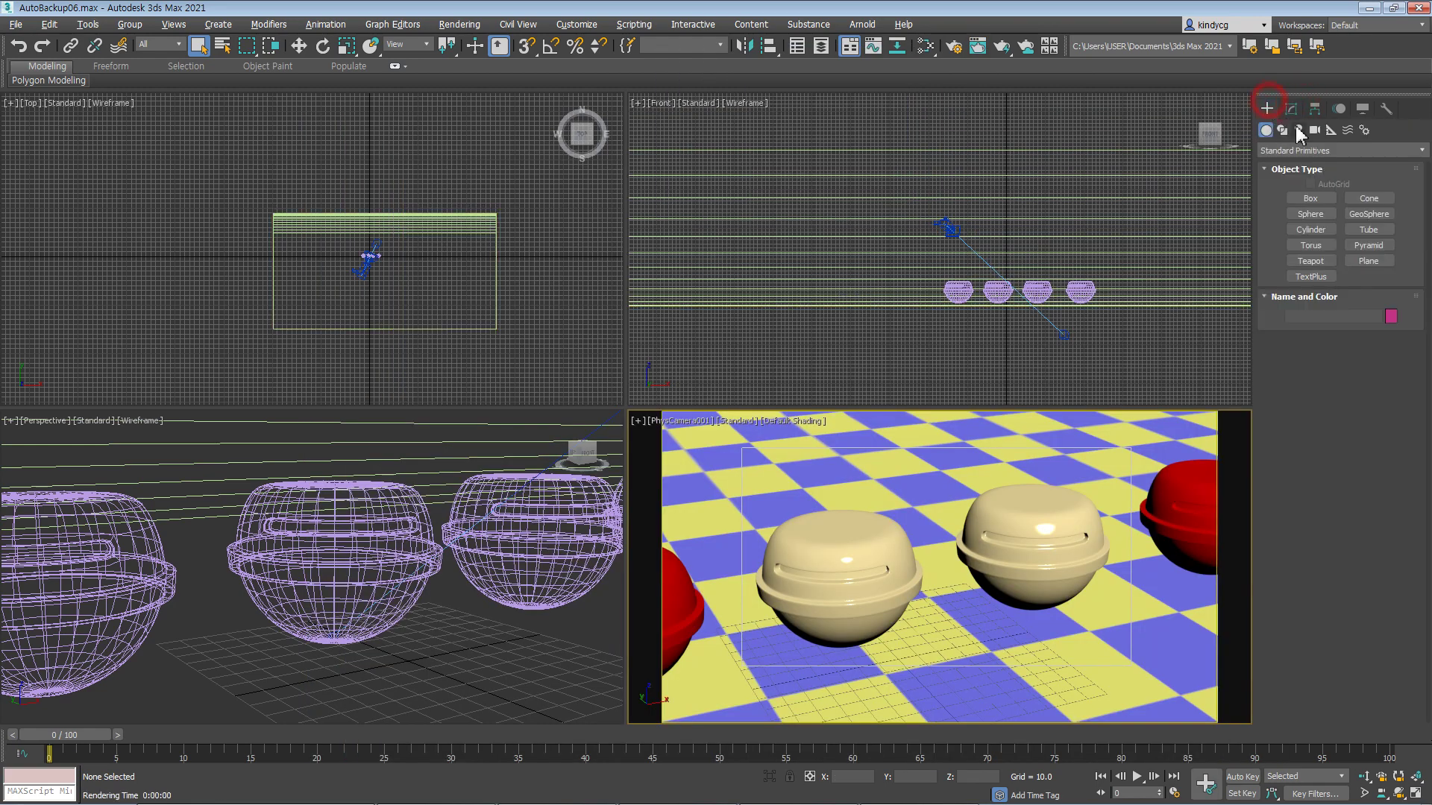
{"action": "left_click", "coordinate": [1298, 130]}
{"action": "left_click", "coordinate": [1311, 198]}
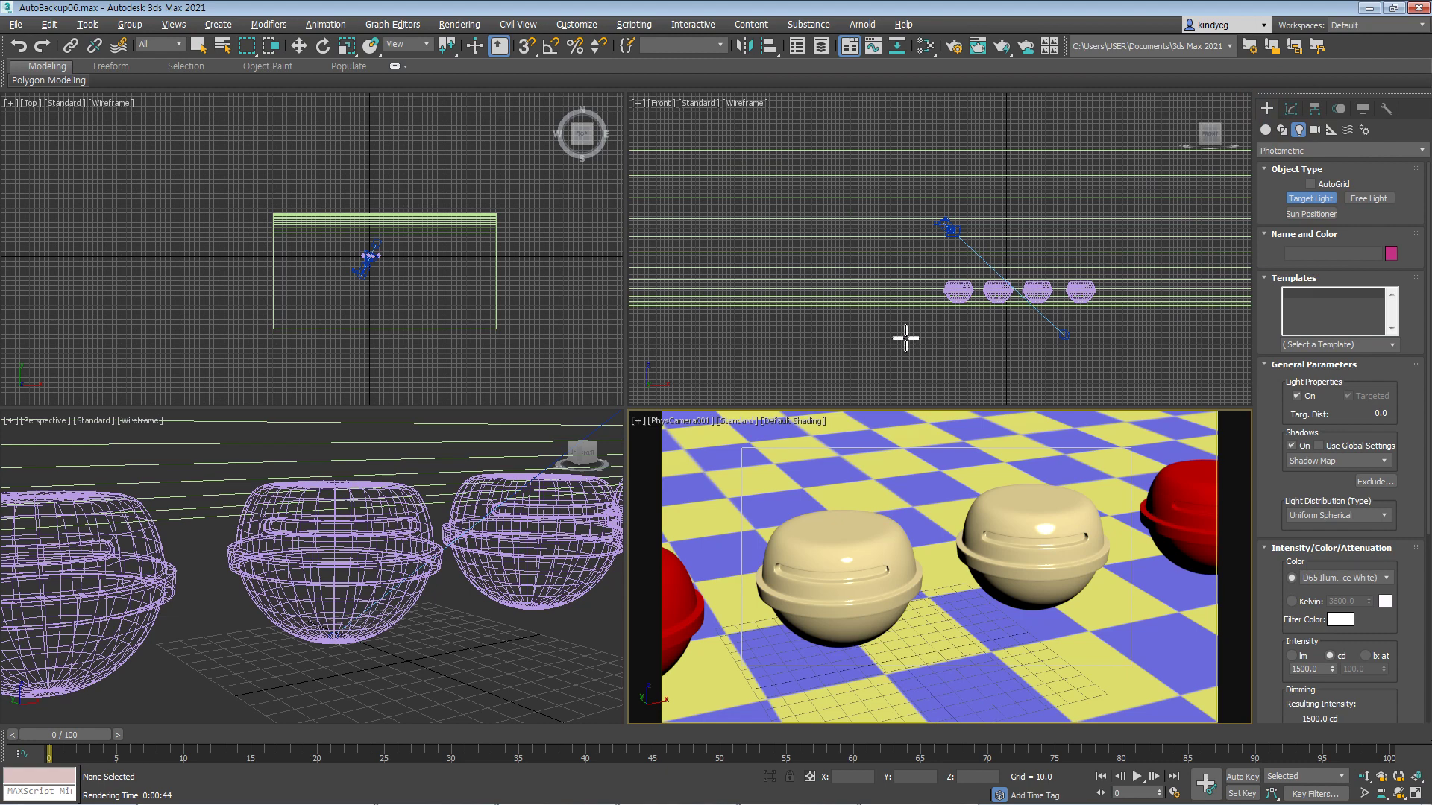
{"action": "middle_click_drag", "start_coordinate": [1066, 313], "coordinate": [1018, 359]}
{"action": "left_click_drag", "start_coordinate": [955, 184], "coordinate": [960, 373]}
- Move the target light along Y to about -829 in the top view
{"action": "right_click", "coordinate": [374, 310]}
{"action": "left_click", "coordinate": [296, 47]}
{"action": "left_click_drag", "start_coordinate": [370, 207], "coordinate": [374, 247]}
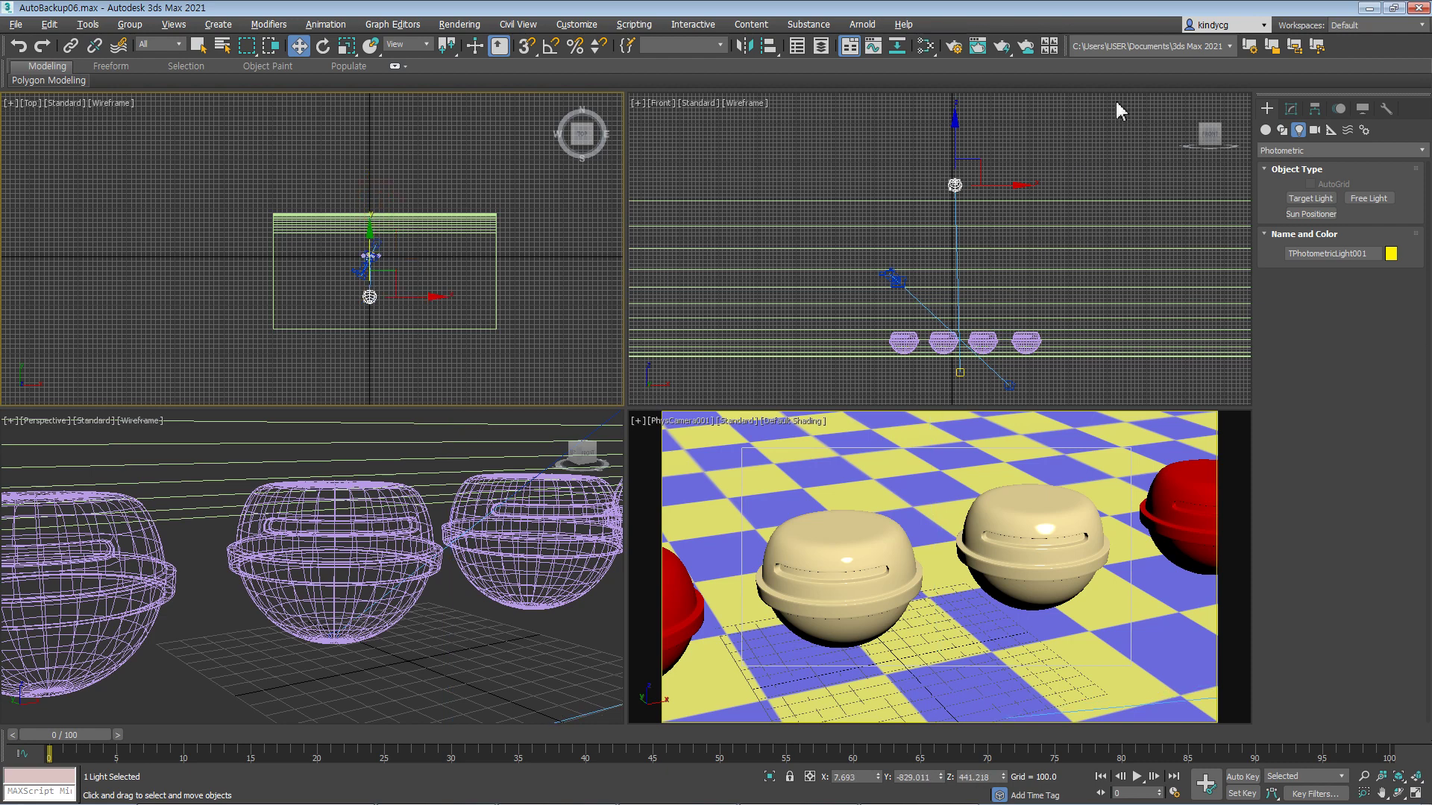
- Examine the common output options and the Arnold sampling, adaptive and depth limit settings in Render Setup
{"action": "left_click", "coordinate": [954, 46]}
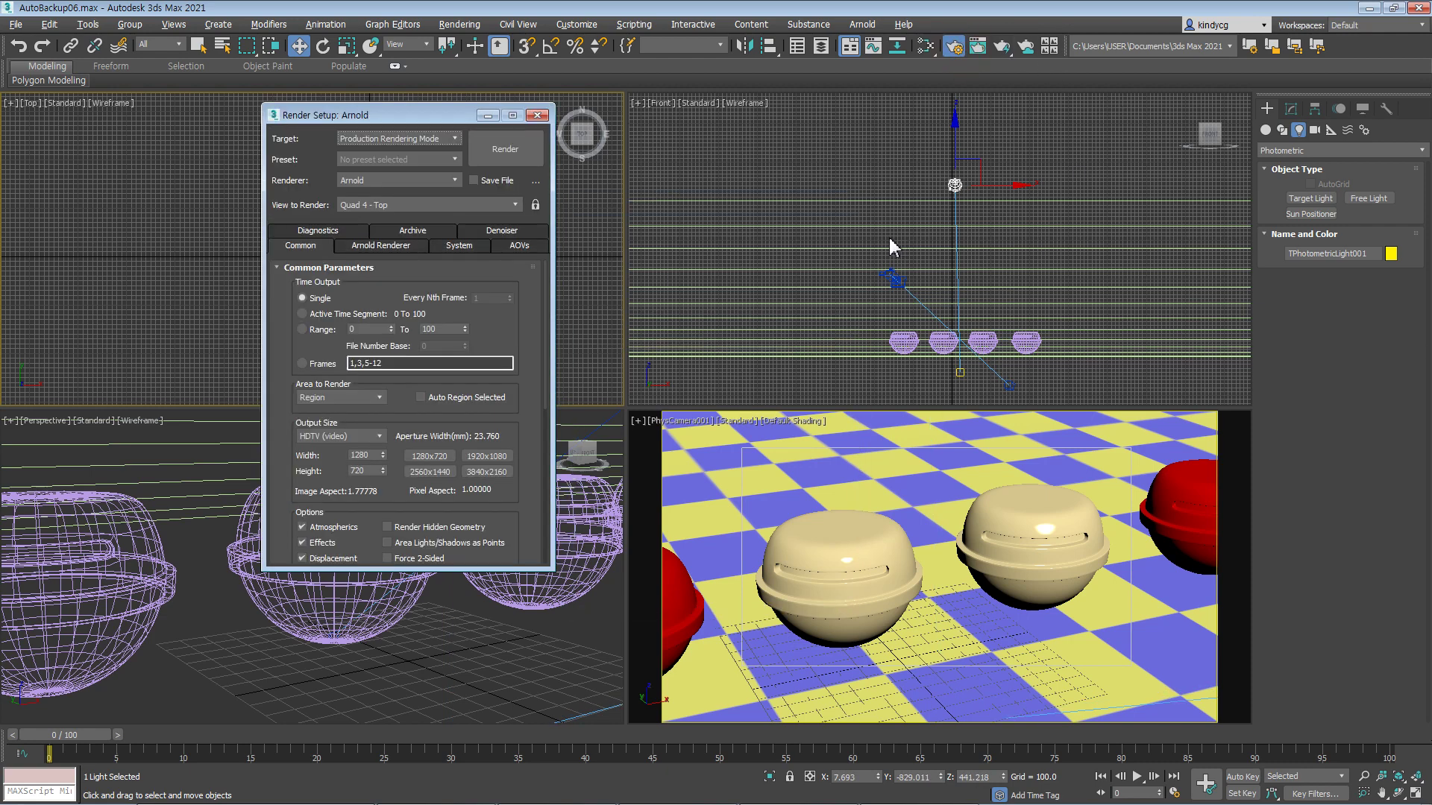
{"action": "left_click_drag", "start_coordinate": [300, 332], "coordinate": [296, 268]}
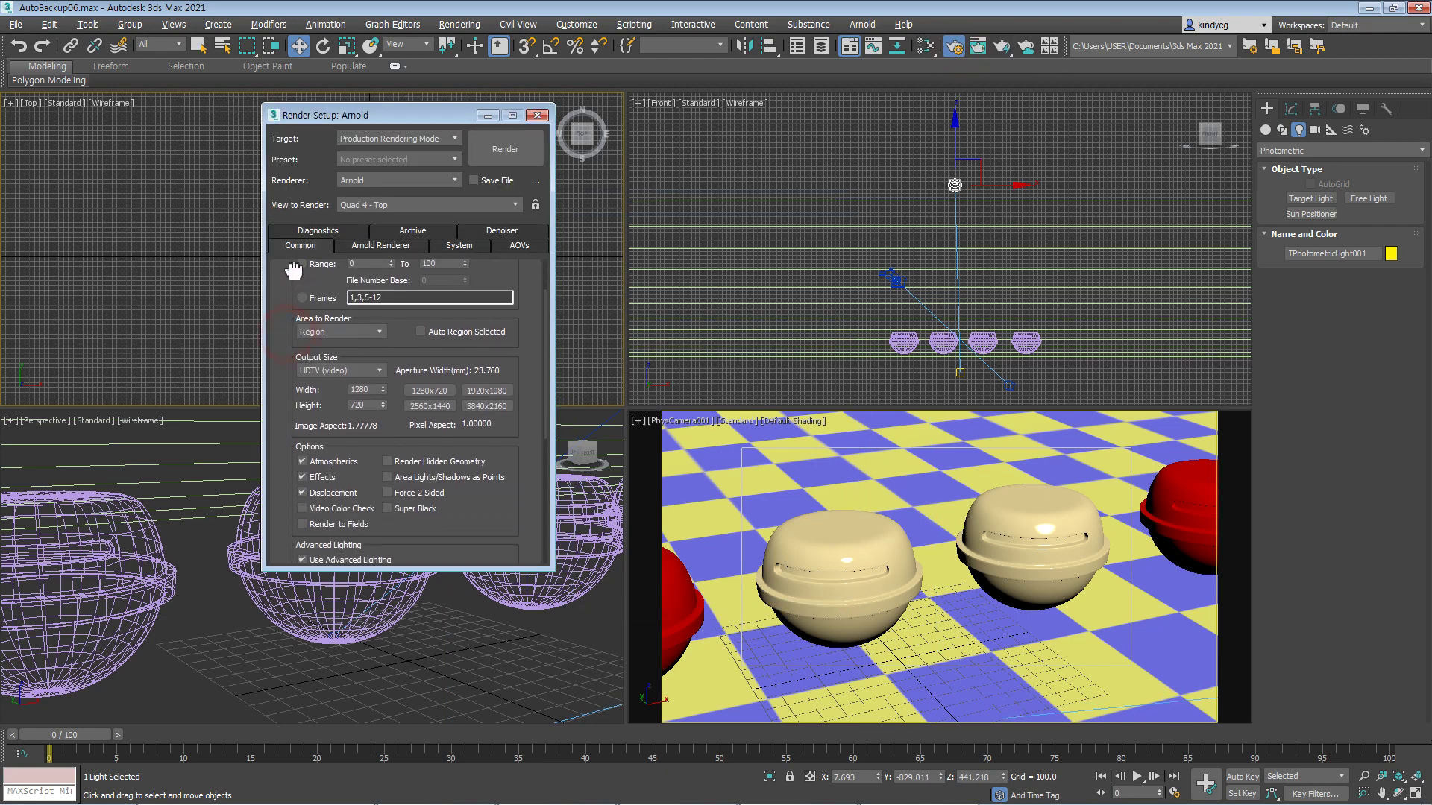
{"action": "left_click", "coordinate": [358, 246]}
{"action": "left_click_drag", "start_coordinate": [296, 348], "coordinate": [294, 281]}
{"action": "left_click_drag", "start_coordinate": [285, 376], "coordinate": [293, 311]}
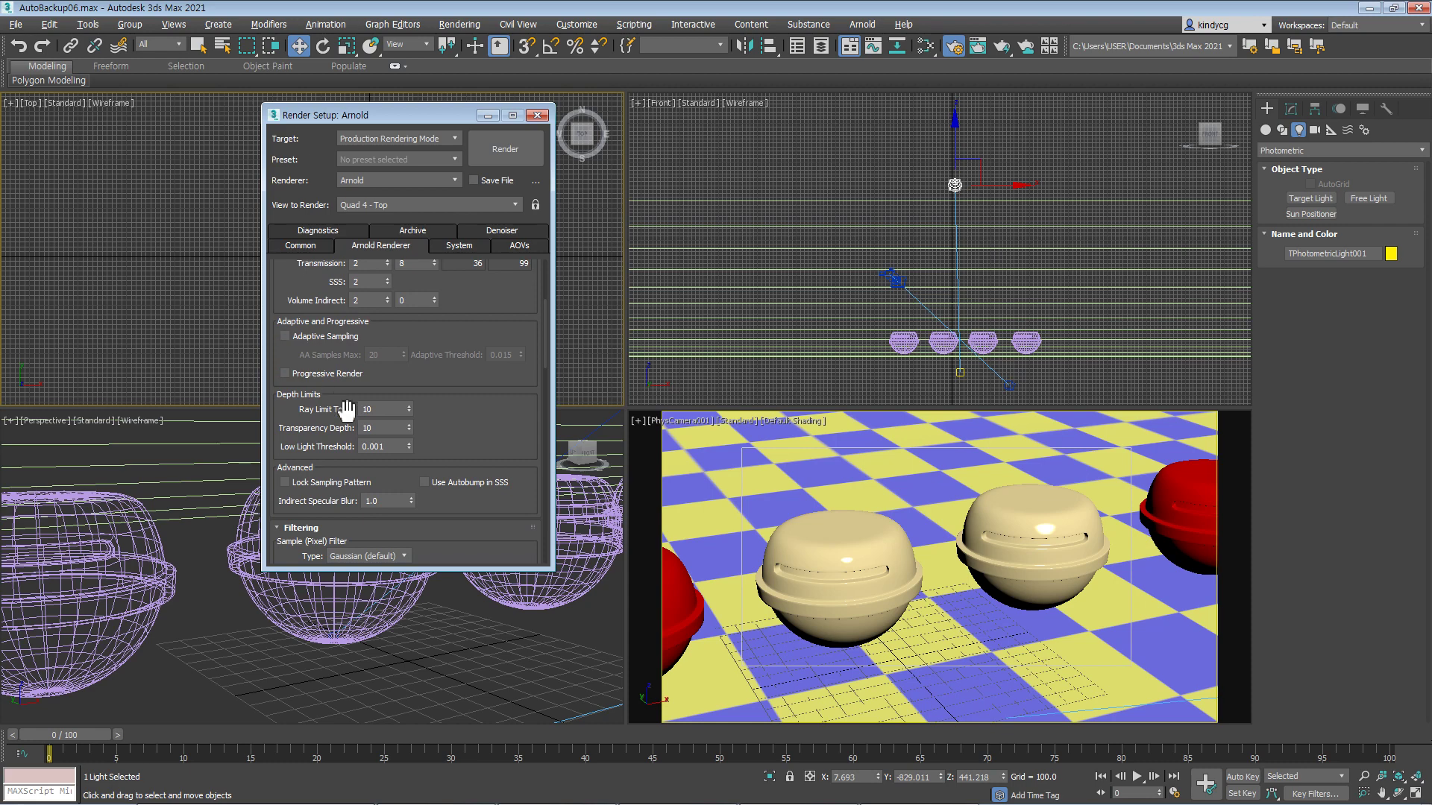
{"action": "left_click_drag", "start_coordinate": [297, 415], "coordinate": [297, 401]}
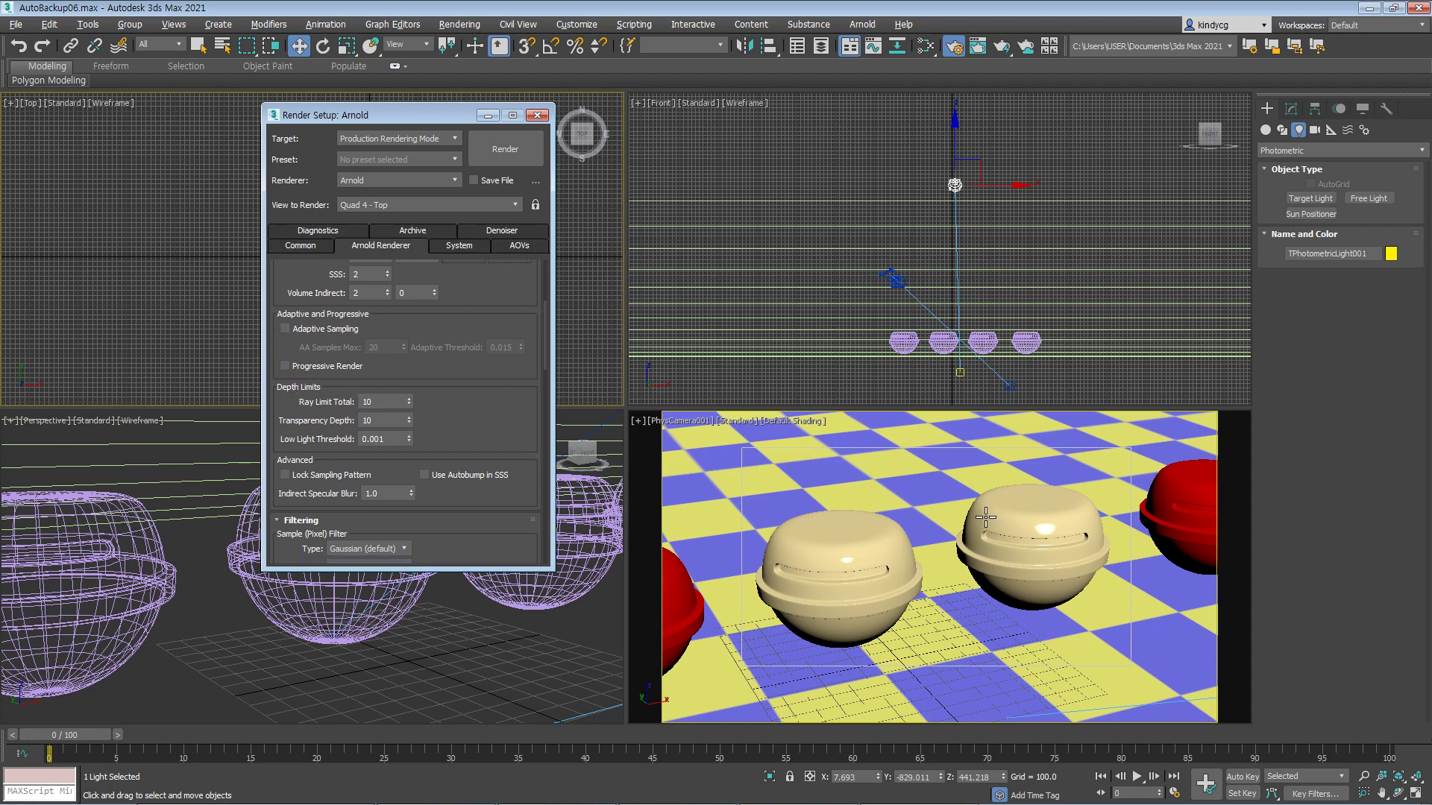
- Test-render the PhysCamera001 region with the new target light, then stop it and close the render and Render Setup windows
{"action": "right_click", "coordinate": [985, 517]}
{"action": "key", "text": "shift+q"}
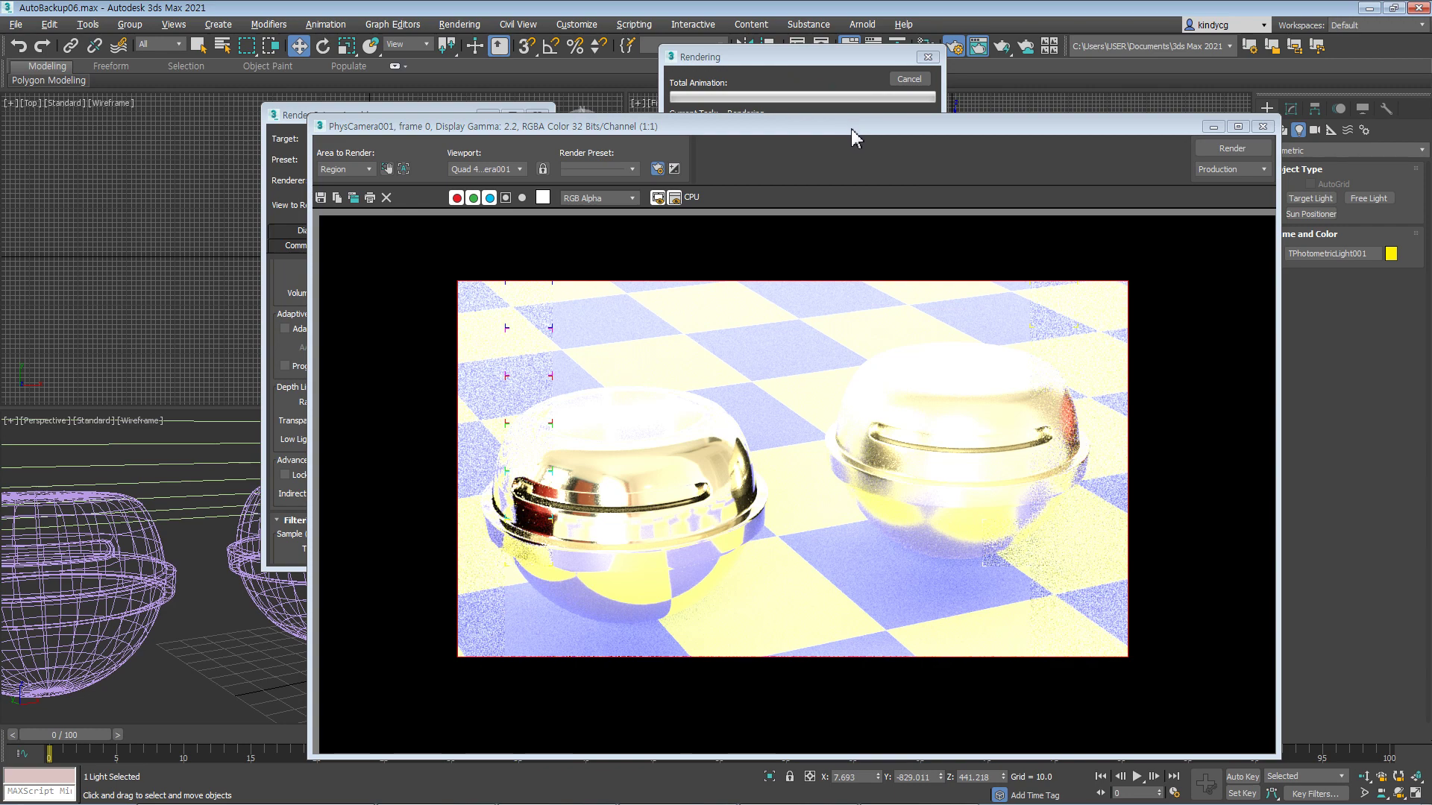
{"action": "left_click", "coordinate": [909, 87]}
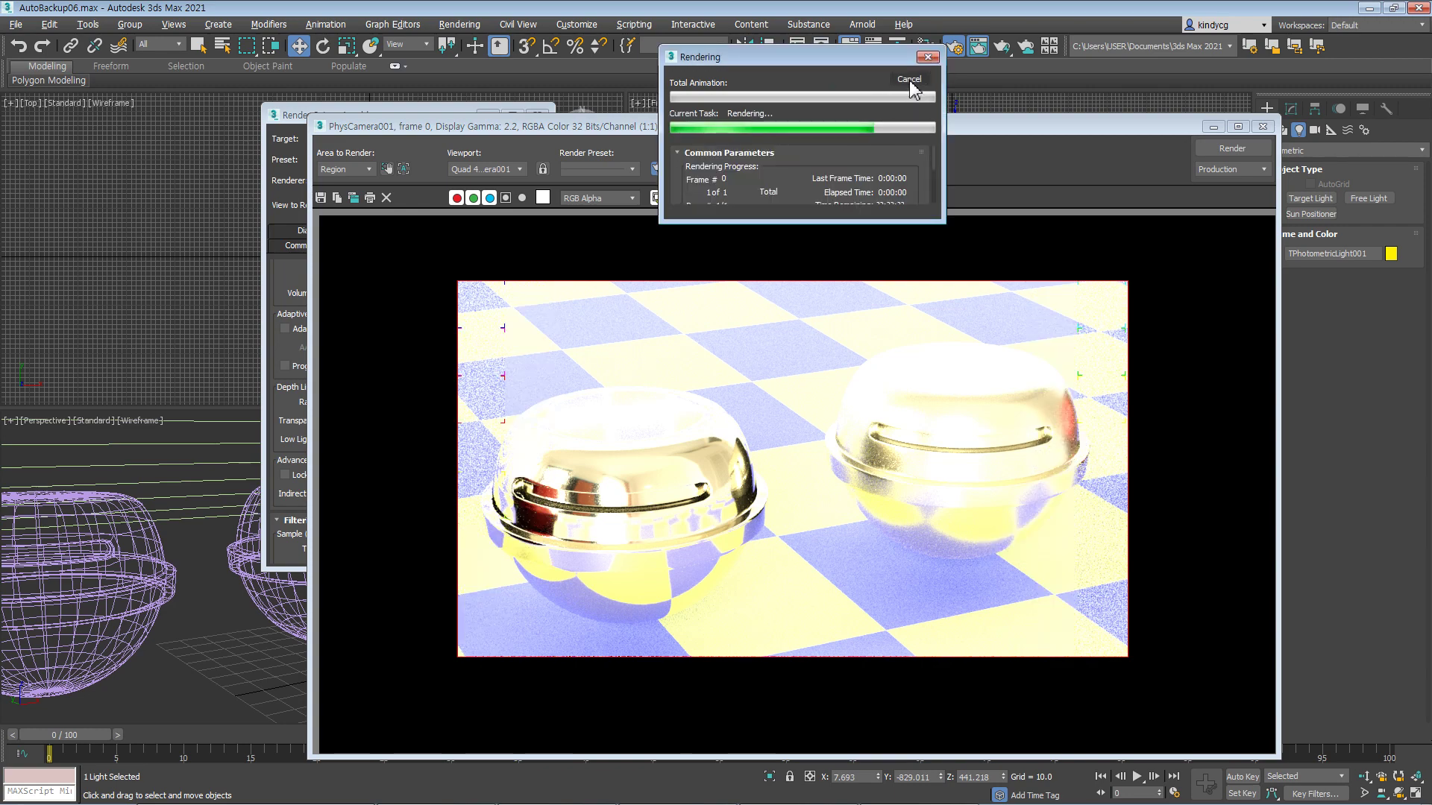
{"action": "left_click", "coordinate": [910, 88]}
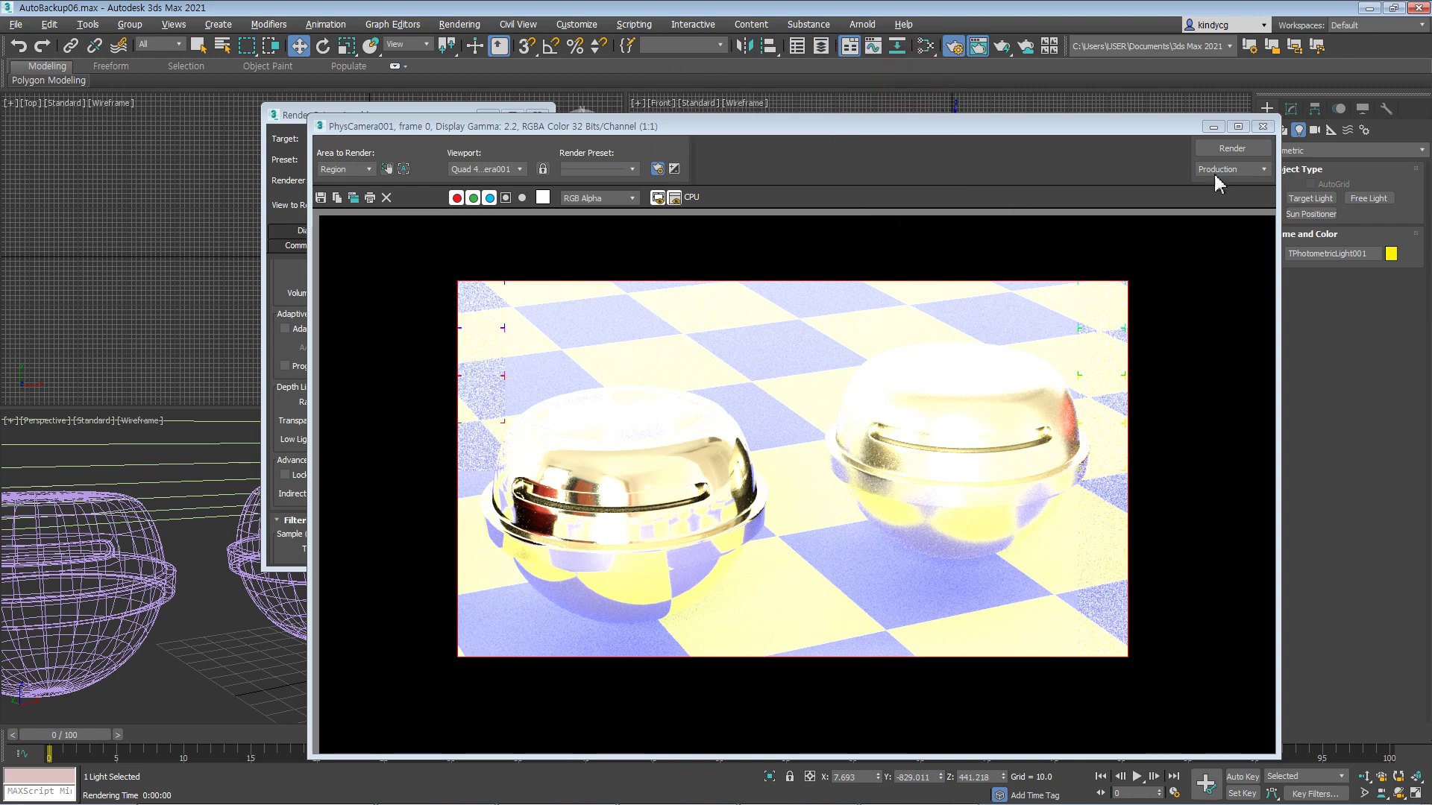
{"action": "left_click", "coordinate": [1263, 126]}
{"action": "left_click", "coordinate": [538, 115]}
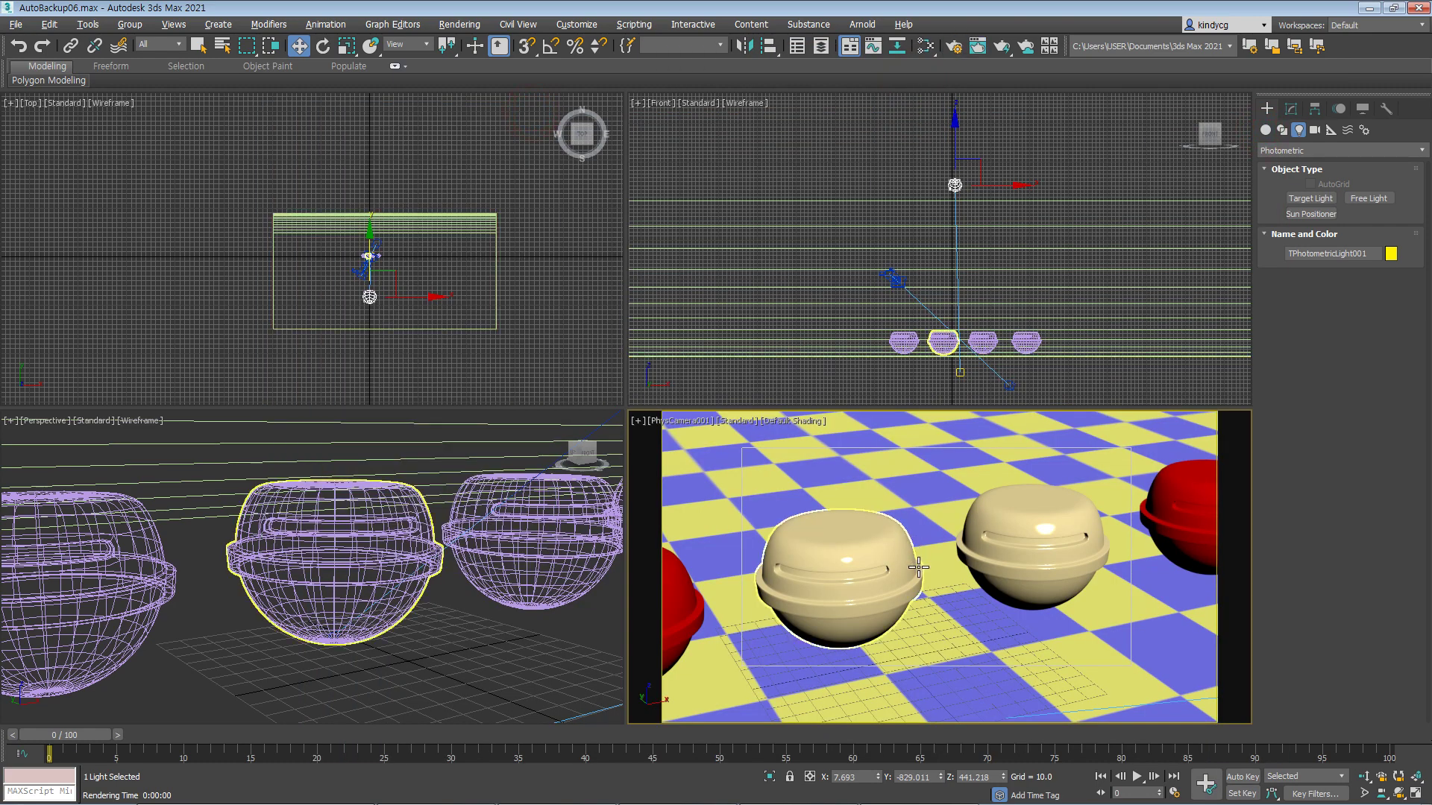
- Pick the checkered floor's material into the Slate Material Editor, move its nodes clear of the others and open its parameters
{"action": "key", "text": "m"}
{"action": "left_click_drag", "start_coordinate": [726, 104], "coordinate": [1051, 122]}
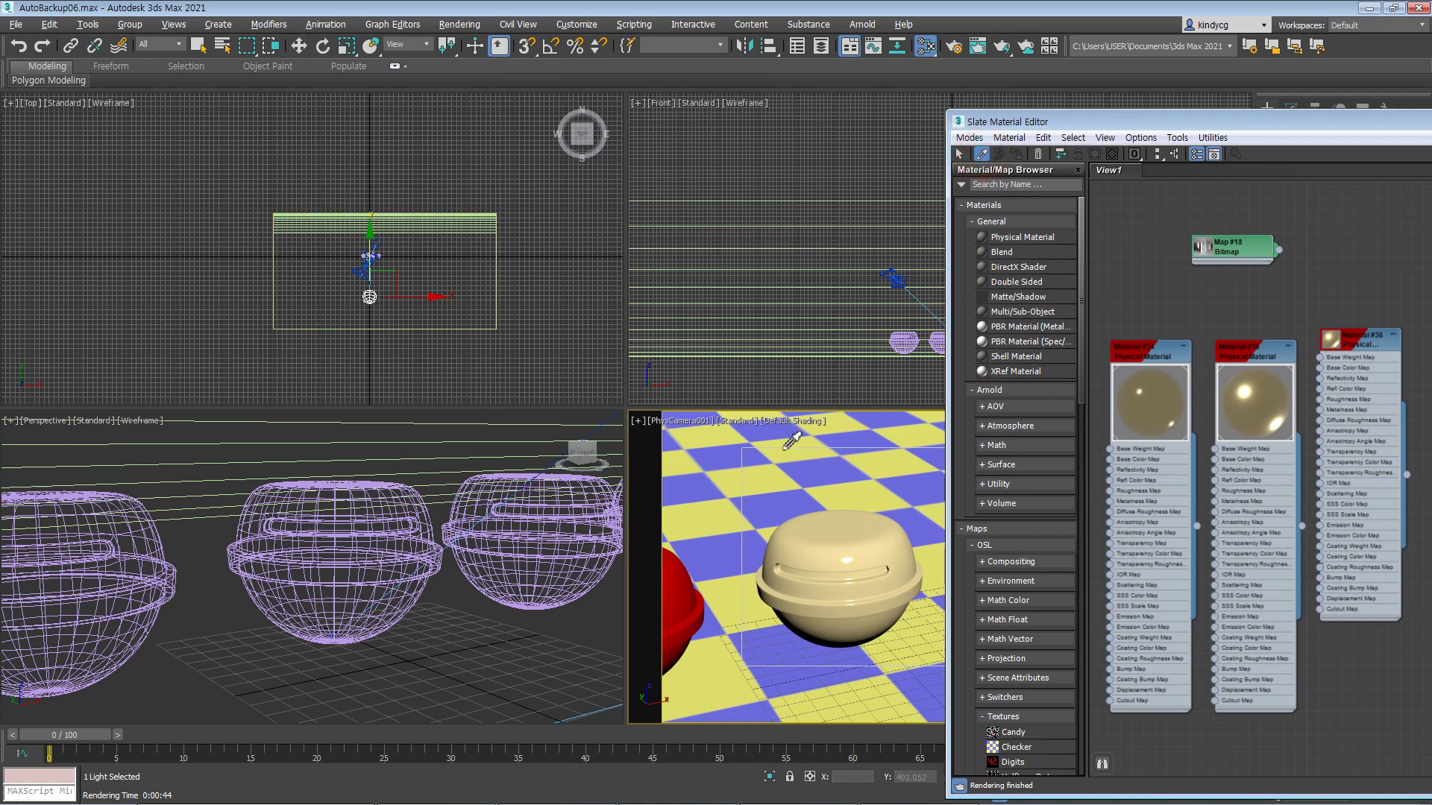
{"action": "left_click", "coordinate": [716, 485]}
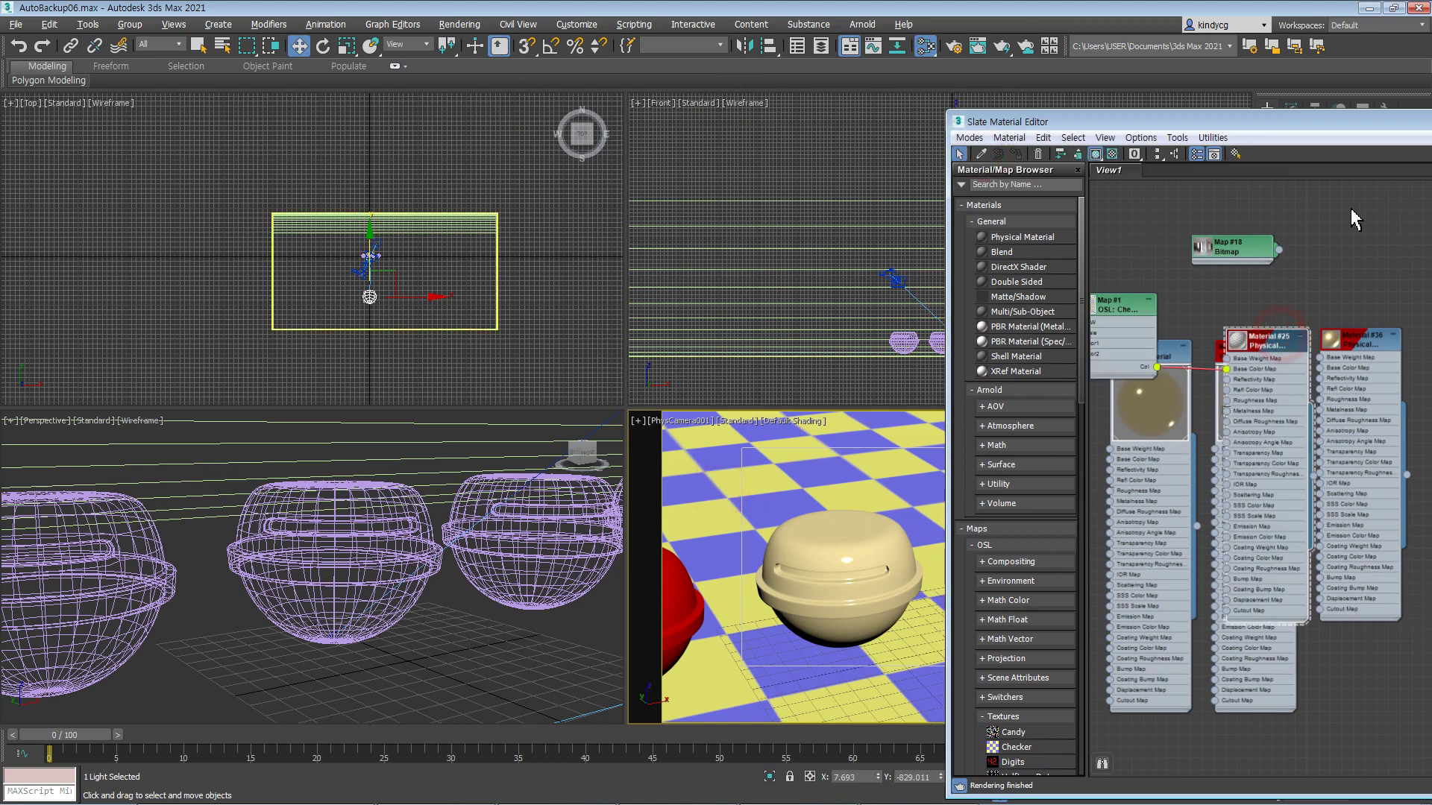
{"action": "left_click_drag", "start_coordinate": [1268, 344], "coordinate": [1341, 175]}
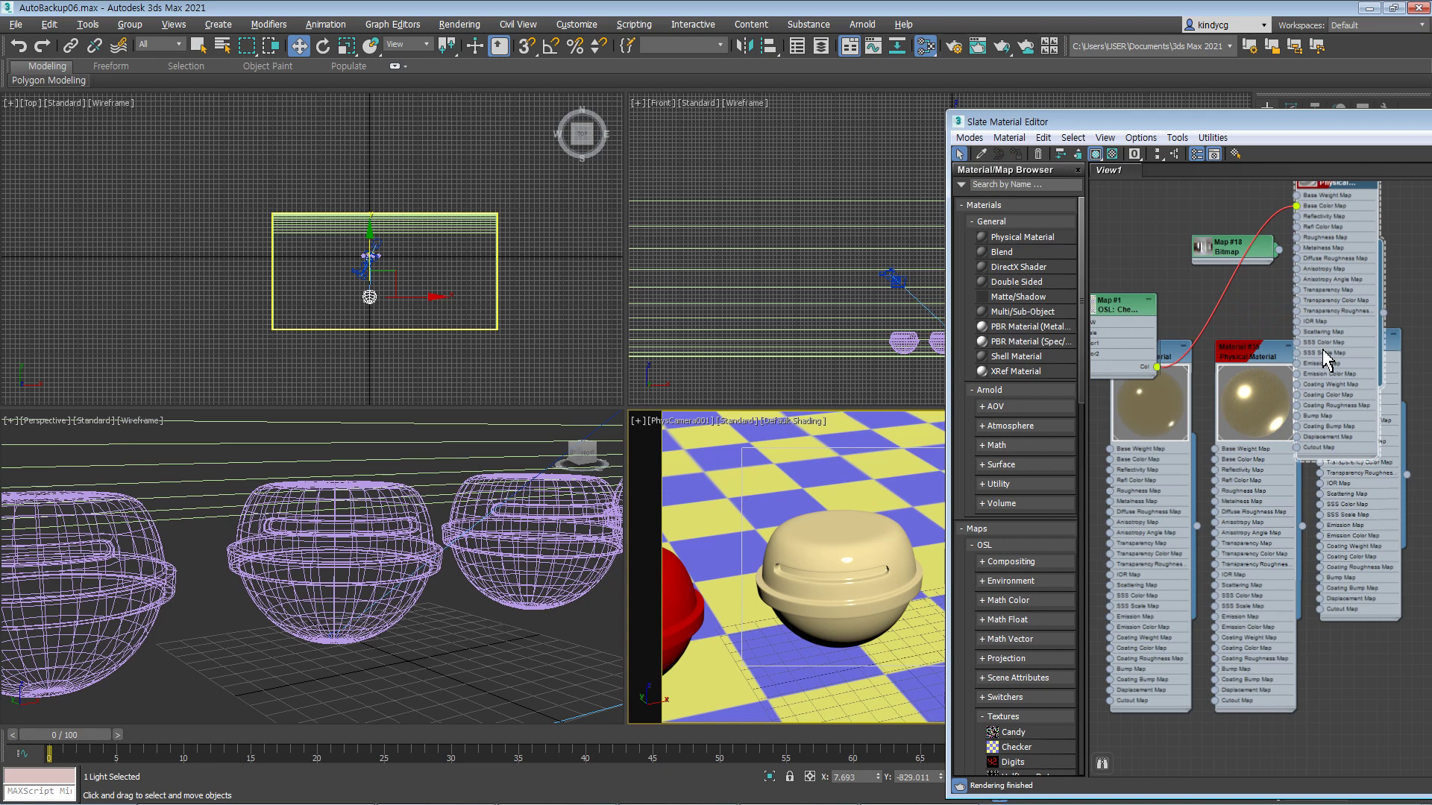
{"action": "left_click_drag", "start_coordinate": [1139, 308], "coordinate": [1162, 226]}
{"action": "middle_click_drag", "start_coordinate": [1316, 339], "coordinate": [1113, 423]}
{"action": "double_click", "coordinate": [1151, 266]}
- Set the floor material's roughness to 0.9
{"action": "left_click_drag", "start_coordinate": [1252, 126], "coordinate": [693, 112]}
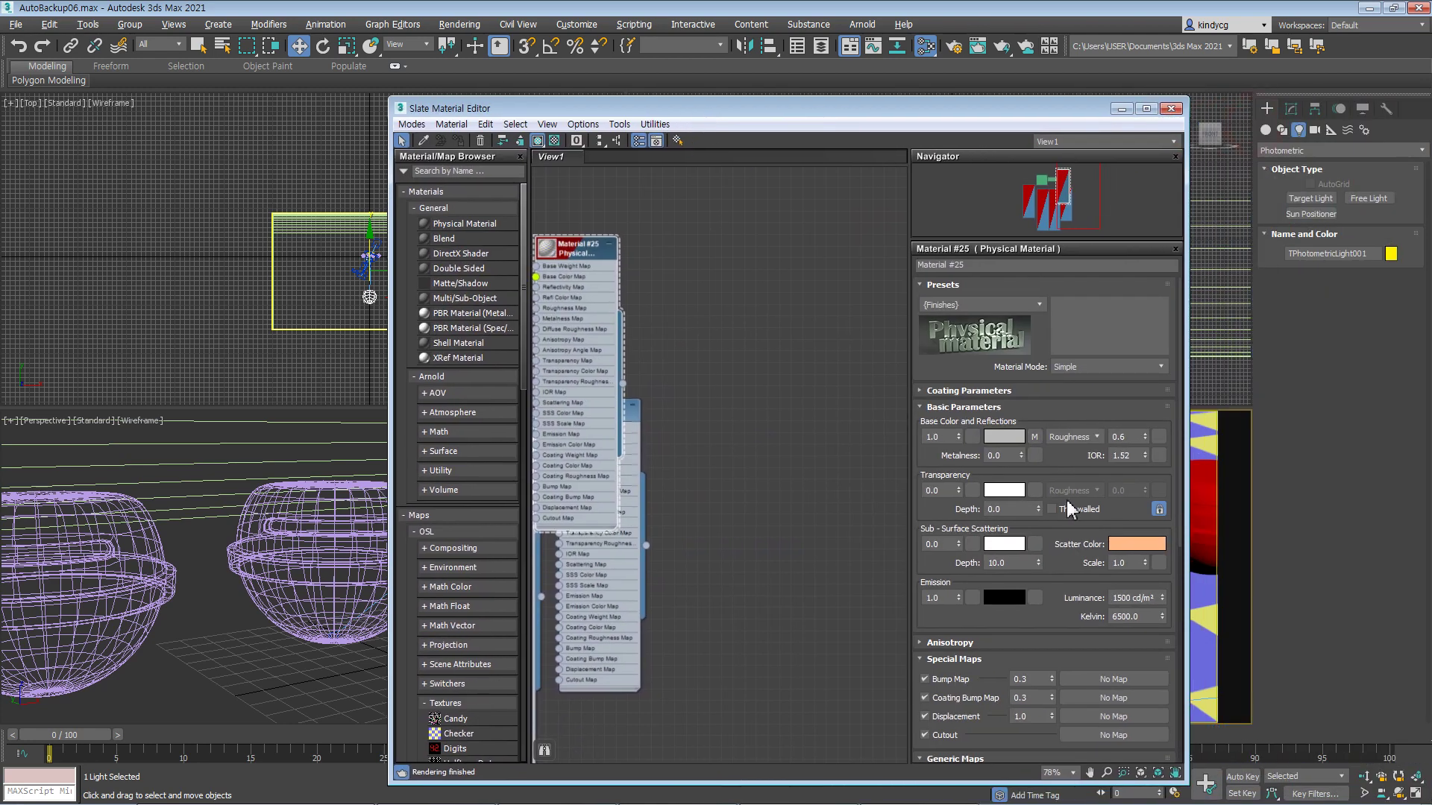
{"action": "double_click", "coordinate": [1131, 436]}
{"action": "type", "text": ".9"}
{"action": "left_click", "coordinate": [1070, 464]}
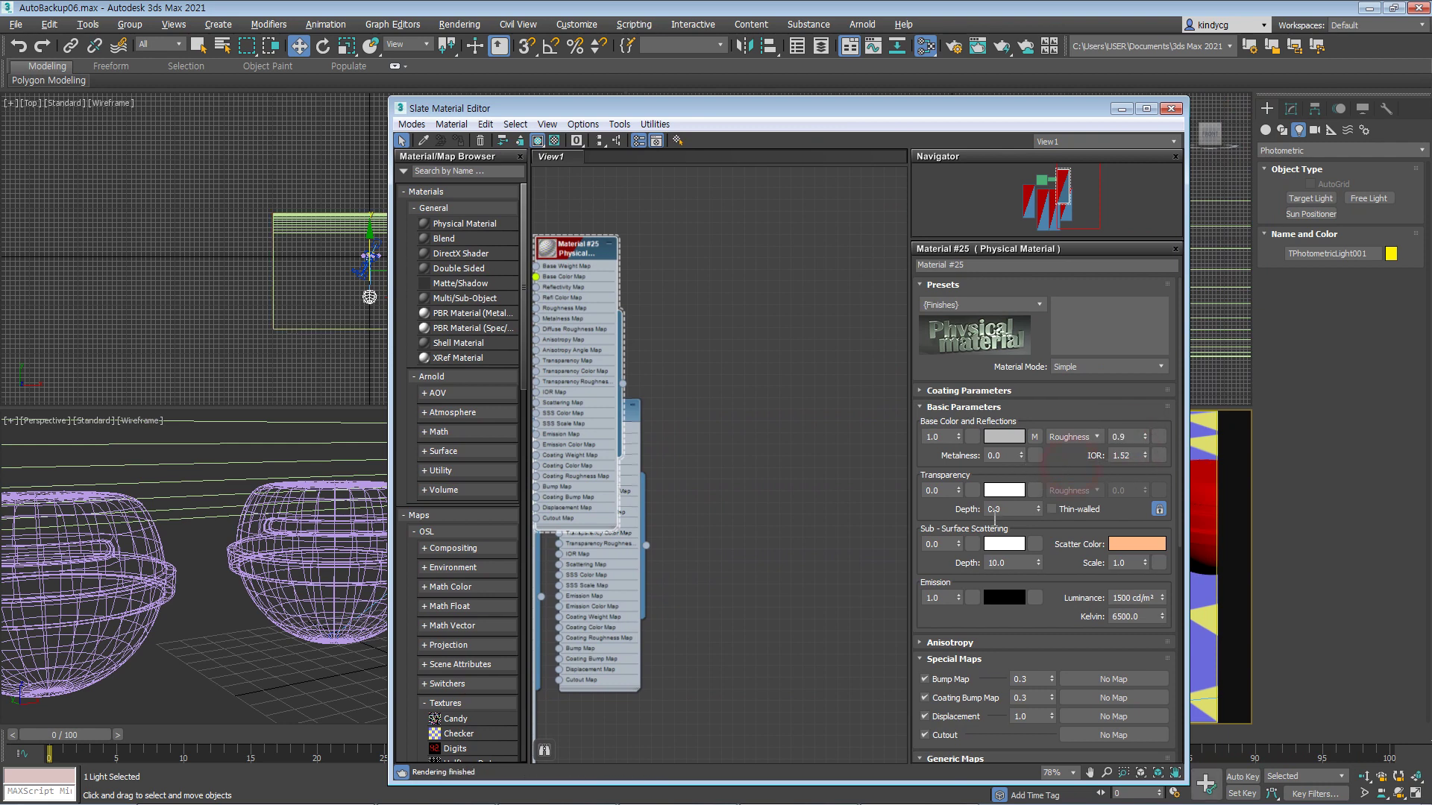
- Test-render the PhysCamera001 region with the rougher floor material, then stop the render and close its window
{"action": "key", "text": "shift+q"}
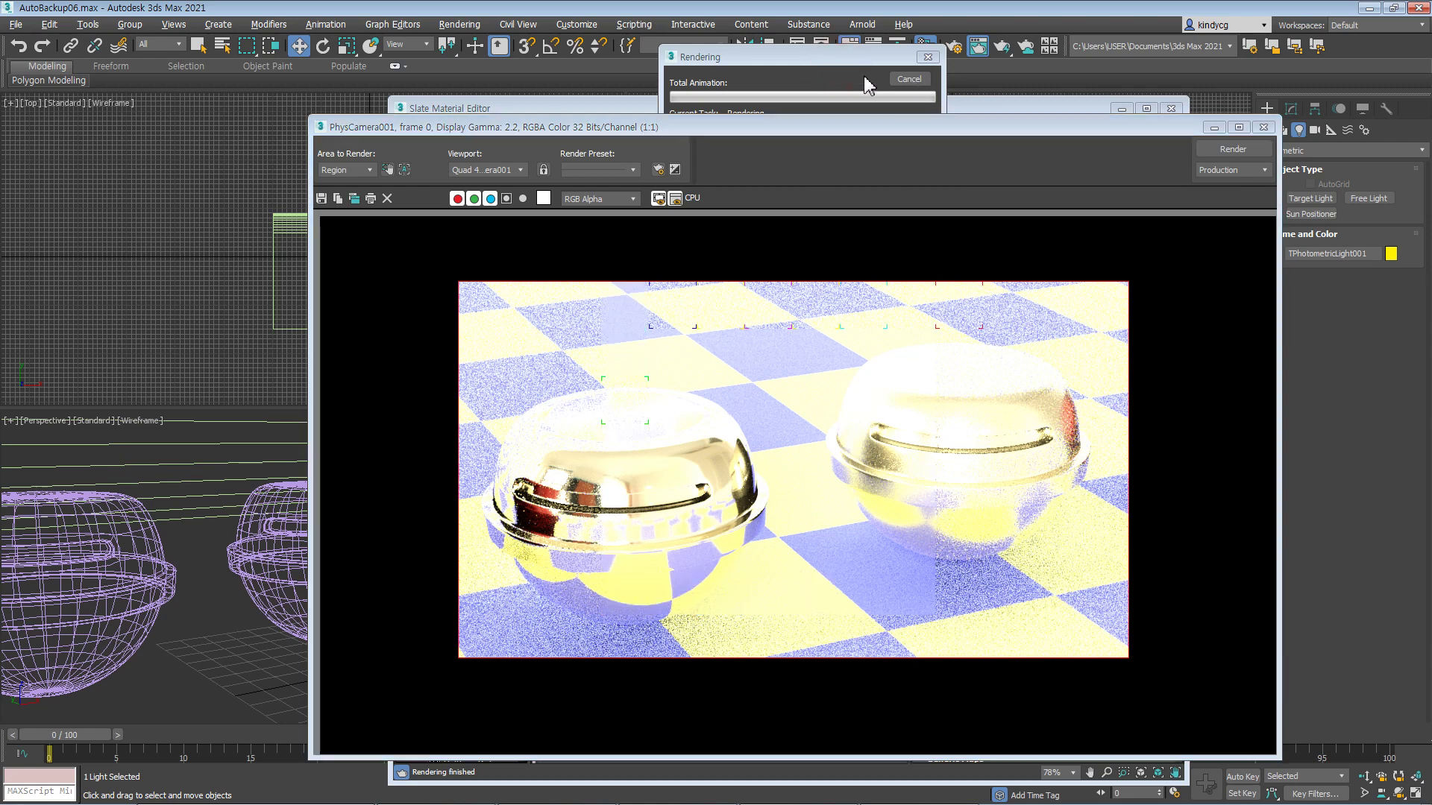
{"action": "left_click", "coordinate": [907, 80]}
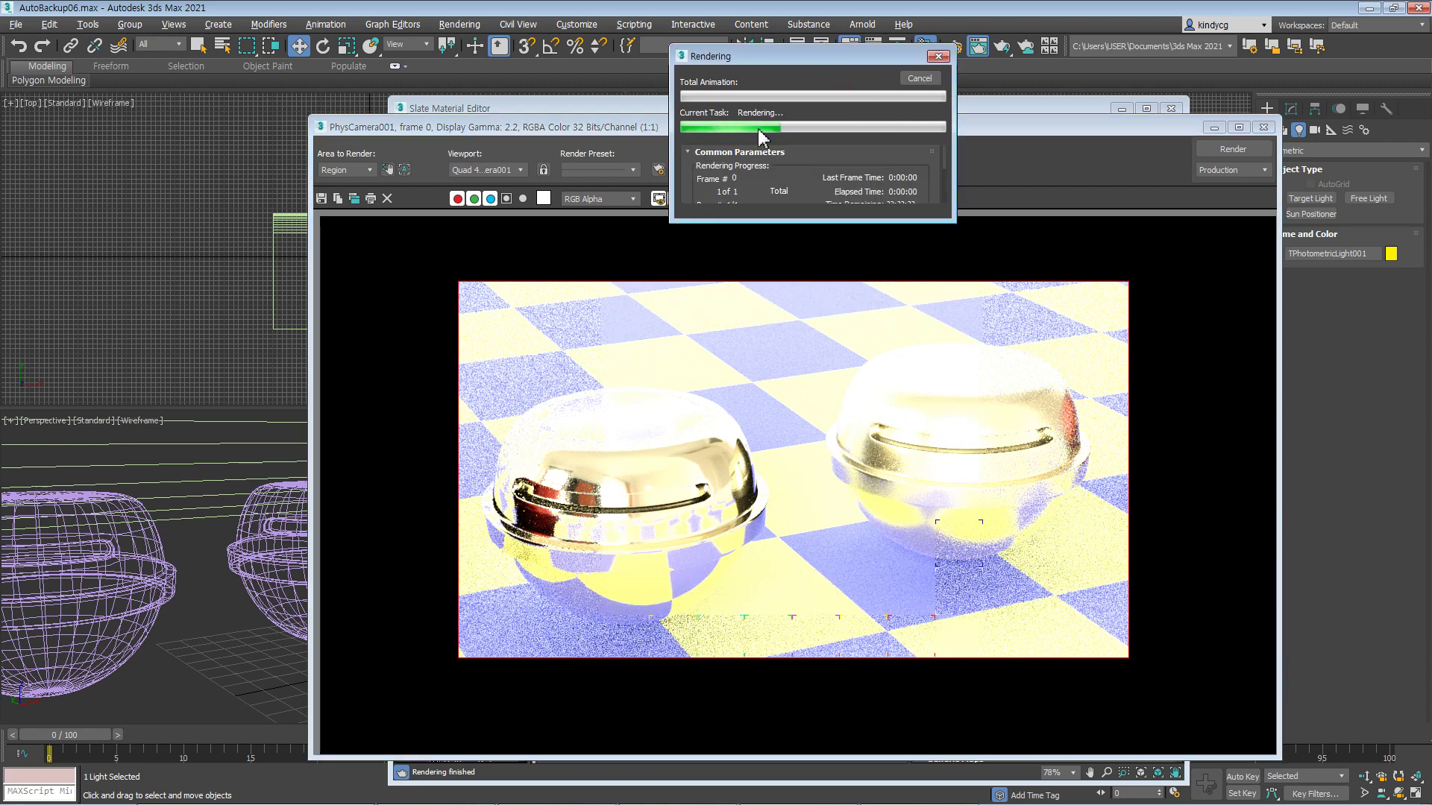
{"action": "left_click", "coordinate": [932, 80]}
{"action": "left_click", "coordinate": [1264, 126]}
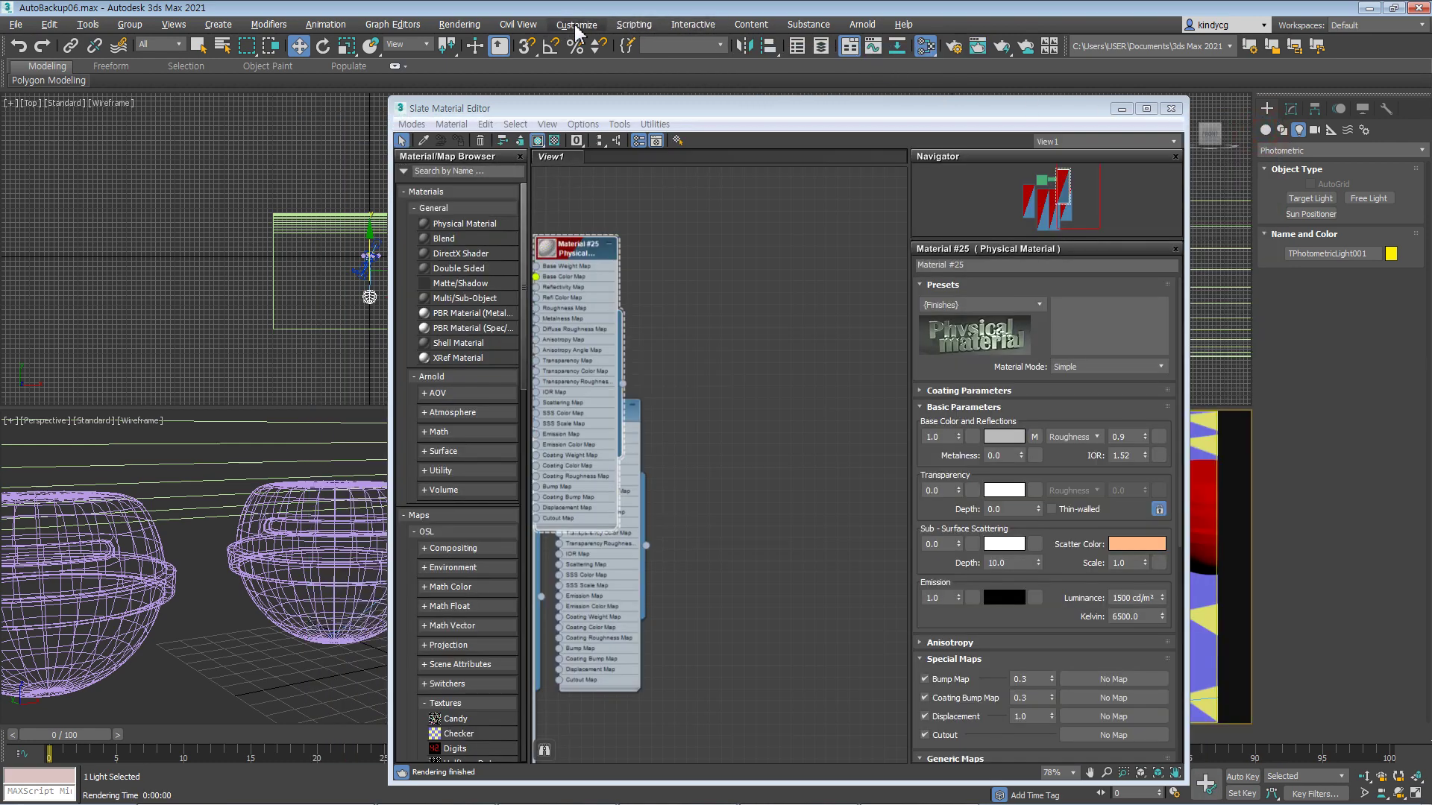
- Set the environment background color to black
{"action": "left_click", "coordinate": [459, 25]}
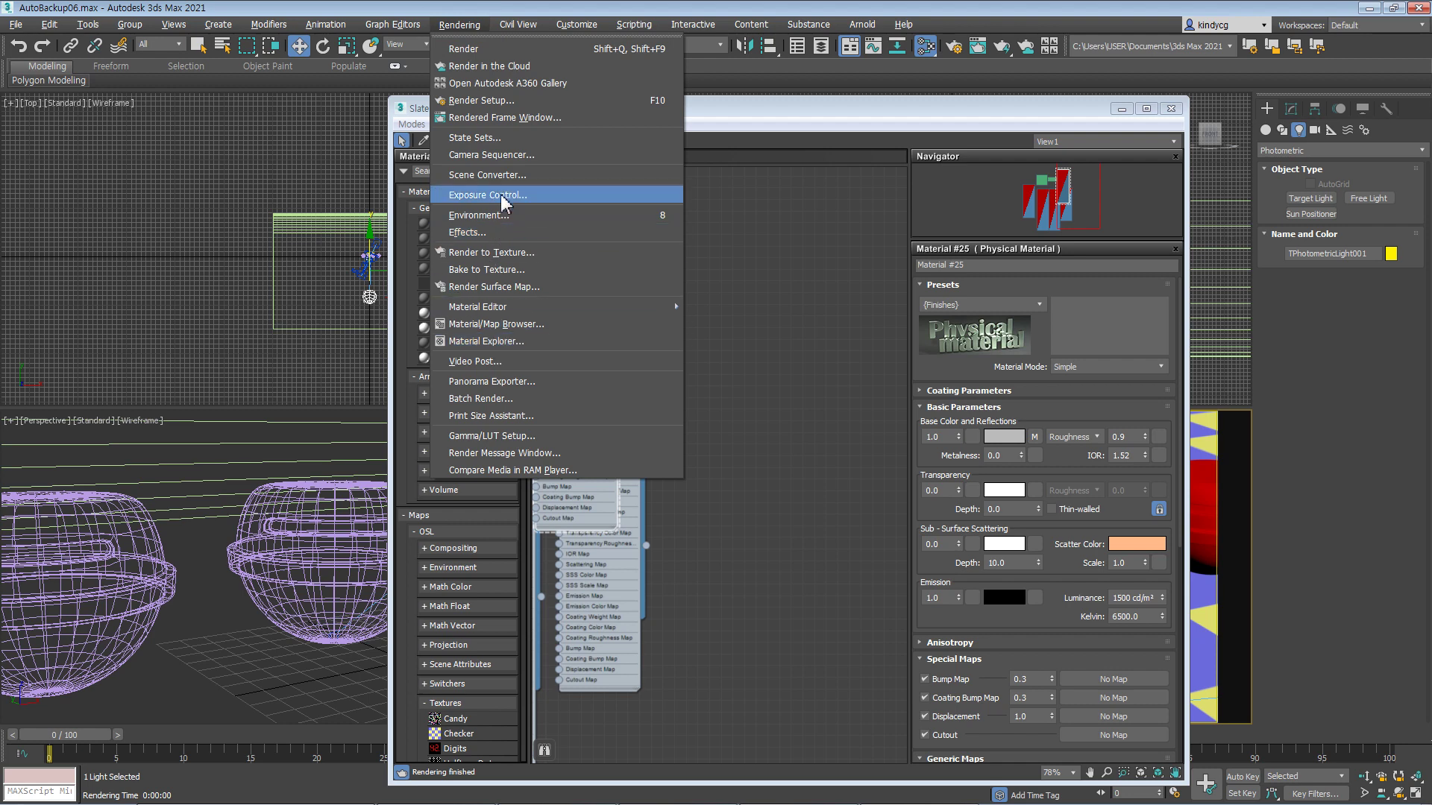
{"action": "left_click", "coordinate": [505, 224]}
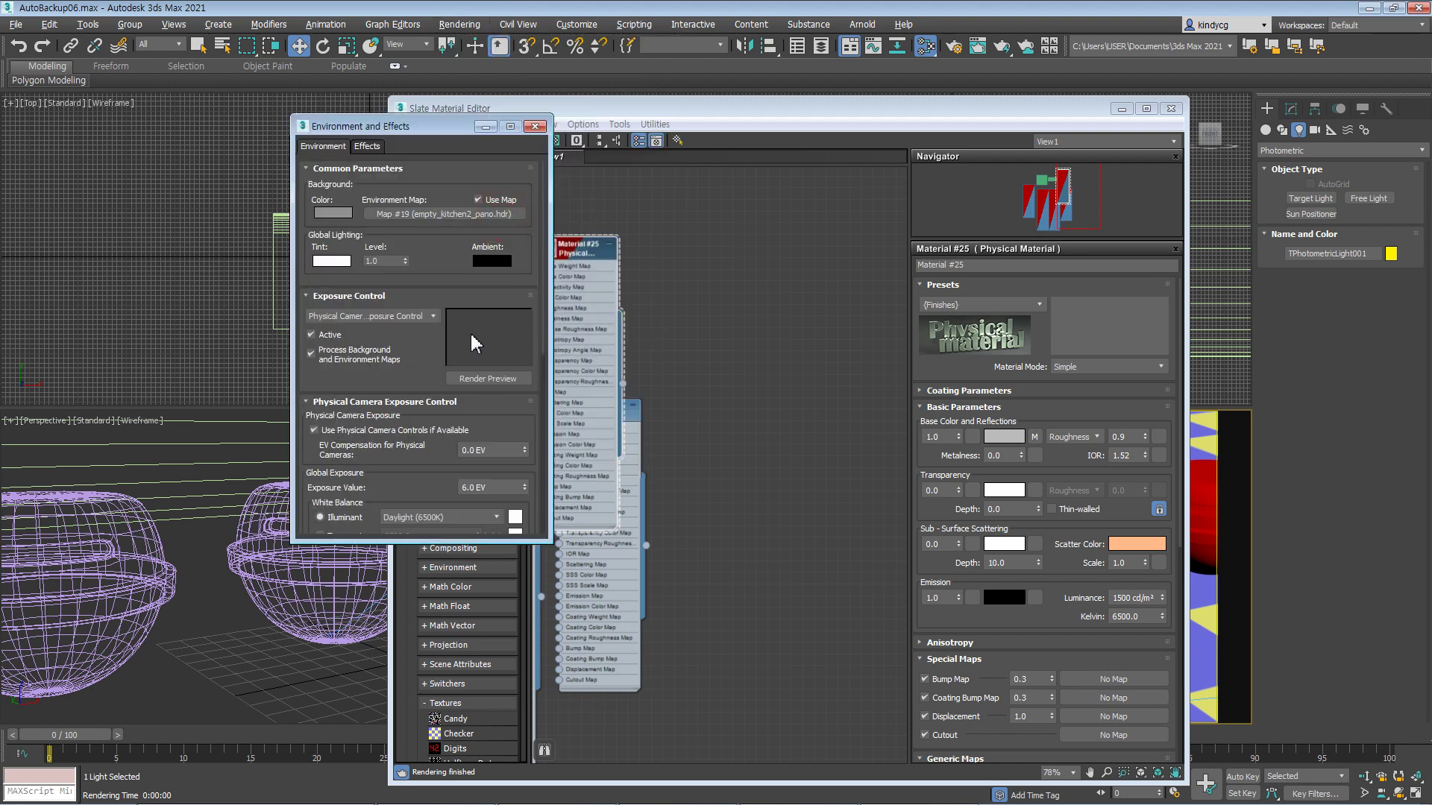
{"action": "left_click", "coordinate": [335, 213]}
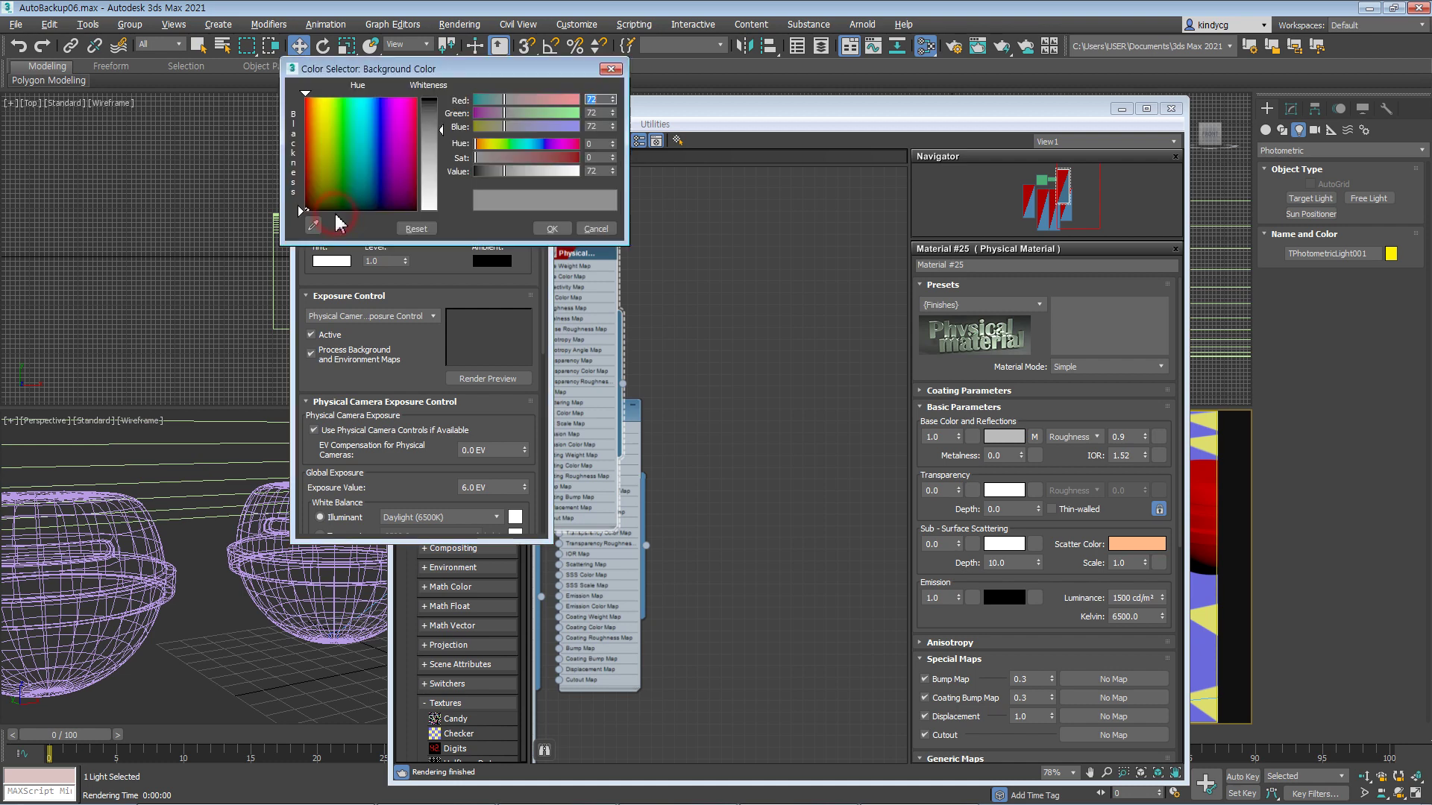
{"action": "left_click", "coordinate": [549, 229]}
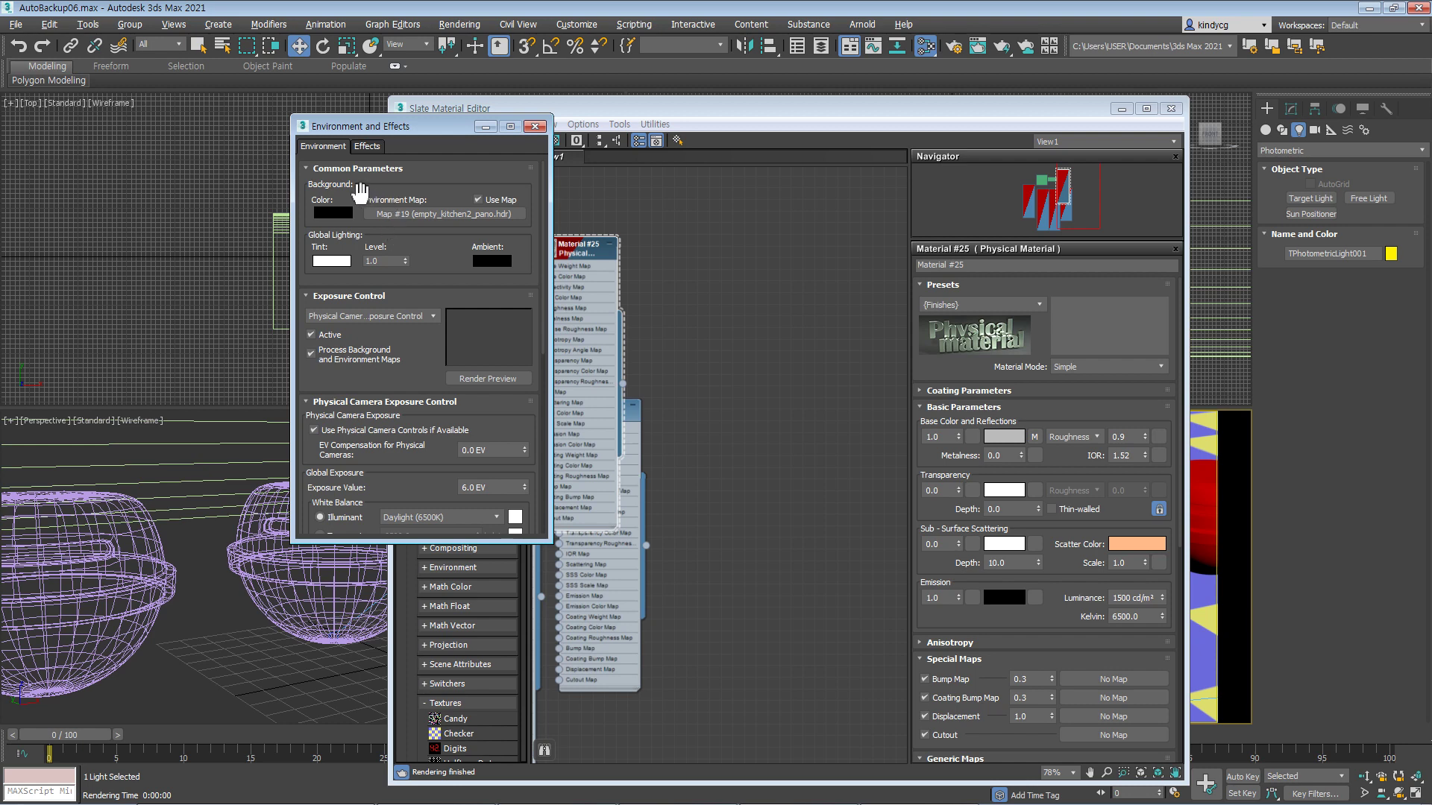
- Render the exposure control preview and examine the physical camera exposure, white balance, image control and physical scale settings
{"action": "scroll", "coordinate": [358, 193], "scroll_direction": "down", "scroll_amount": 1}
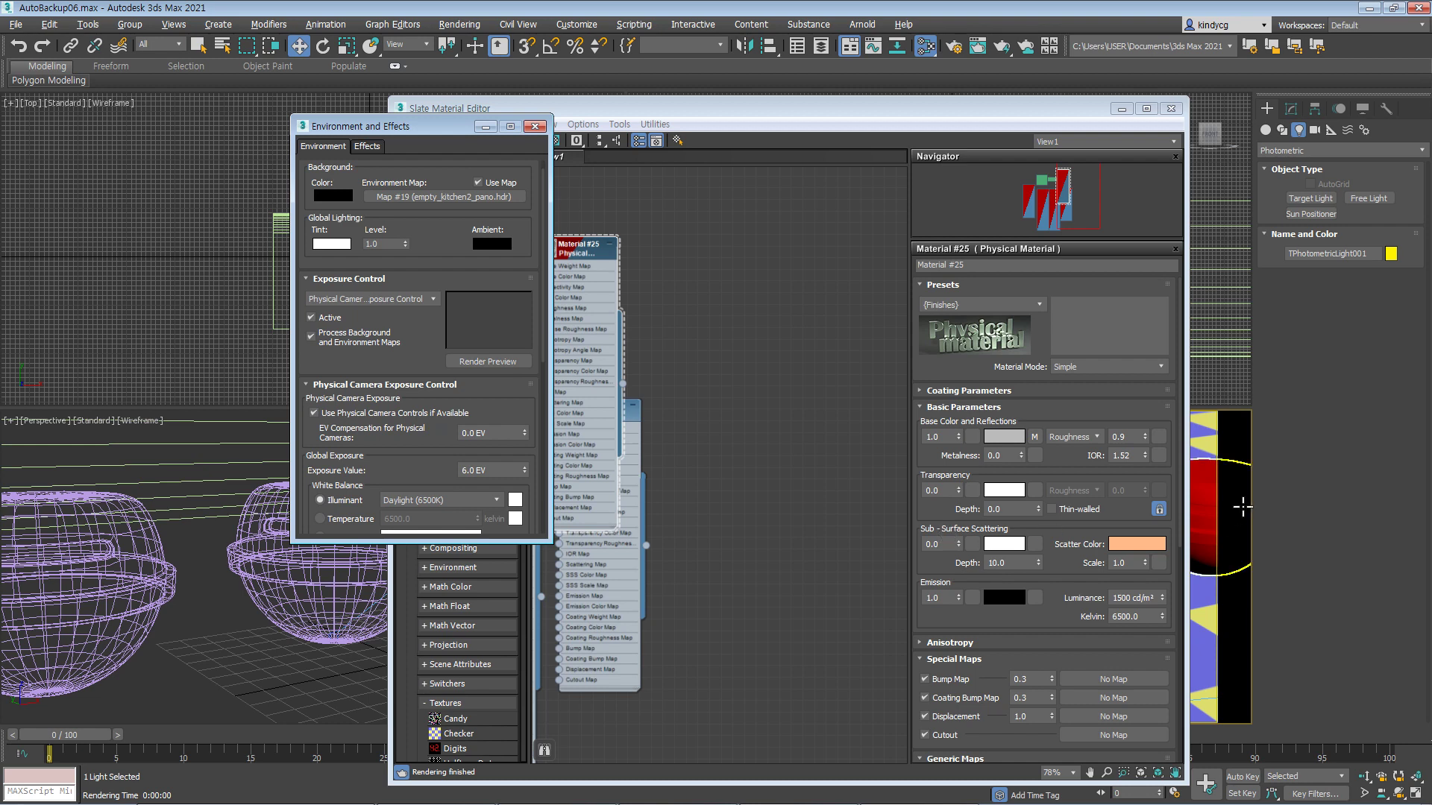
{"action": "left_click", "coordinate": [488, 361]}
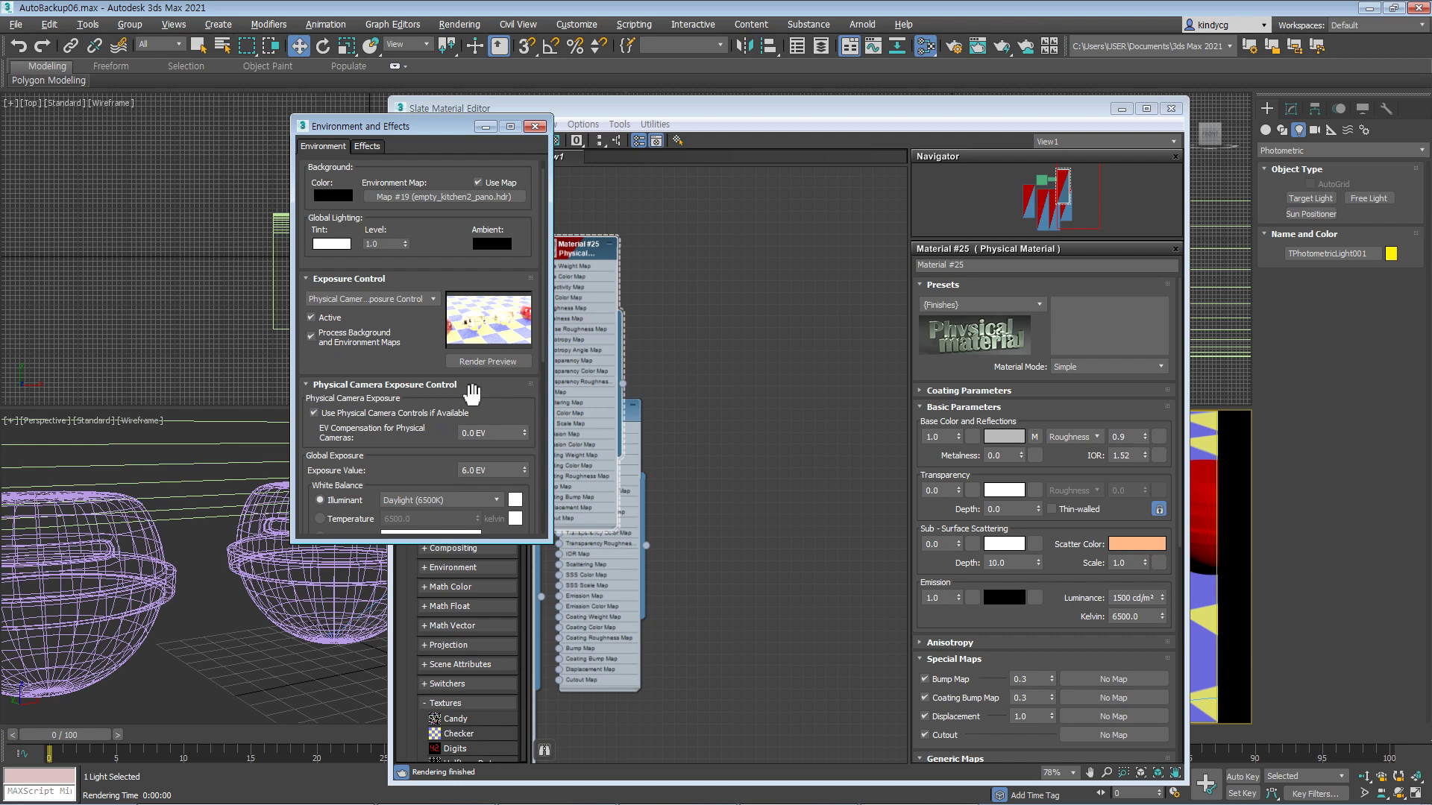
{"action": "left_click_drag", "start_coordinate": [350, 367], "coordinate": [349, 284]}
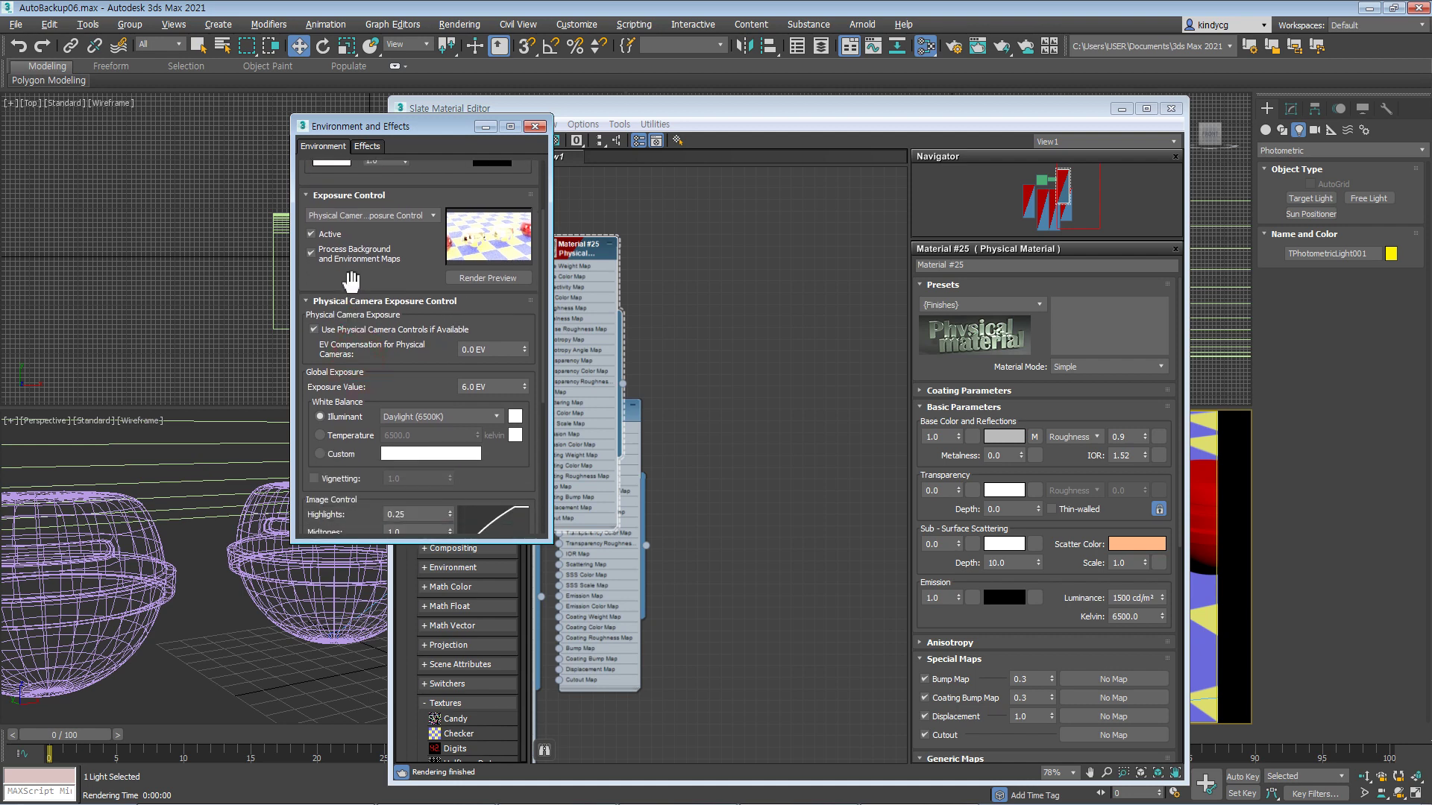
{"action": "left_click_drag", "start_coordinate": [316, 369], "coordinate": [314, 340]}
{"action": "scroll", "coordinate": [373, 485], "scroll_direction": "down", "scroll_amount": 3}
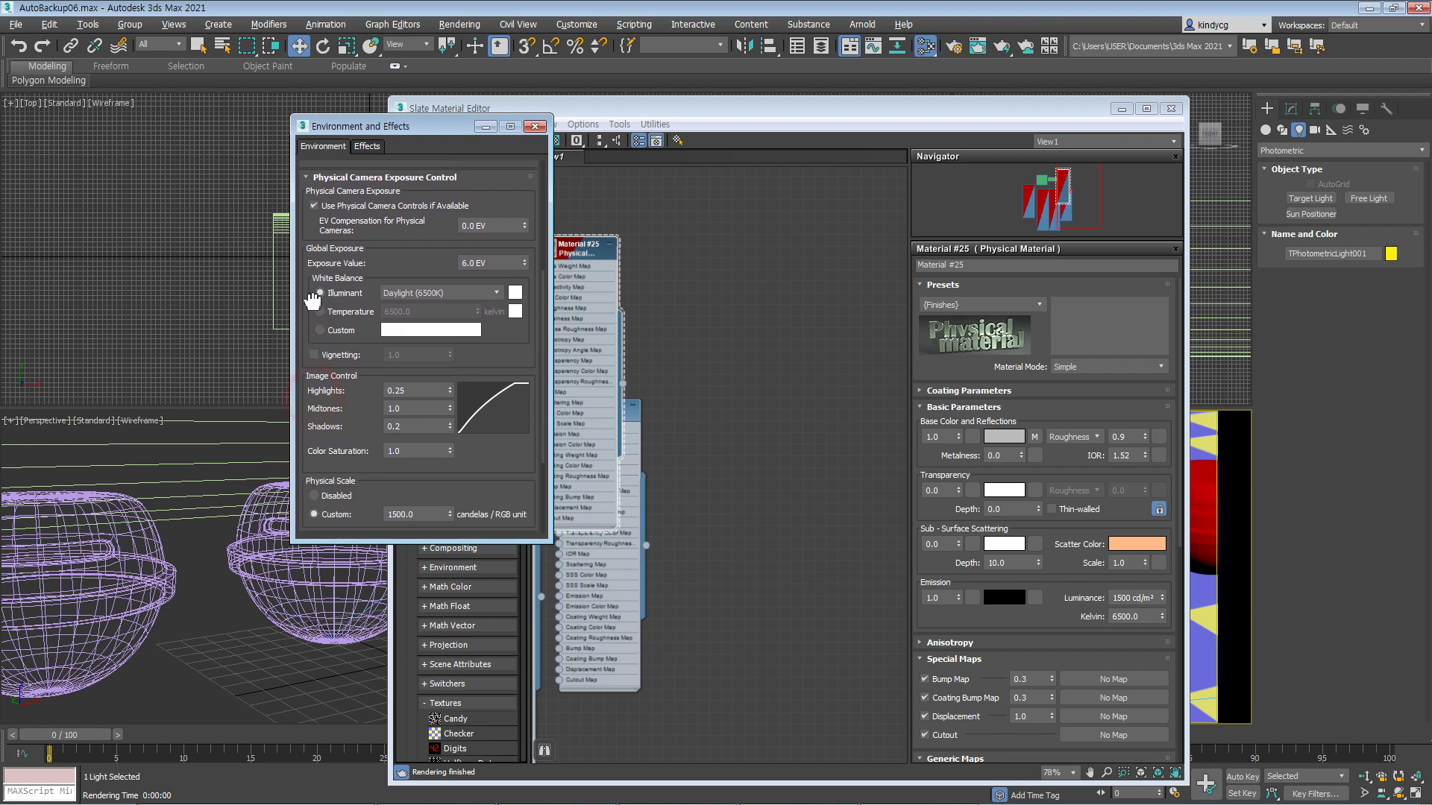
{"action": "left_click", "coordinate": [408, 581]}
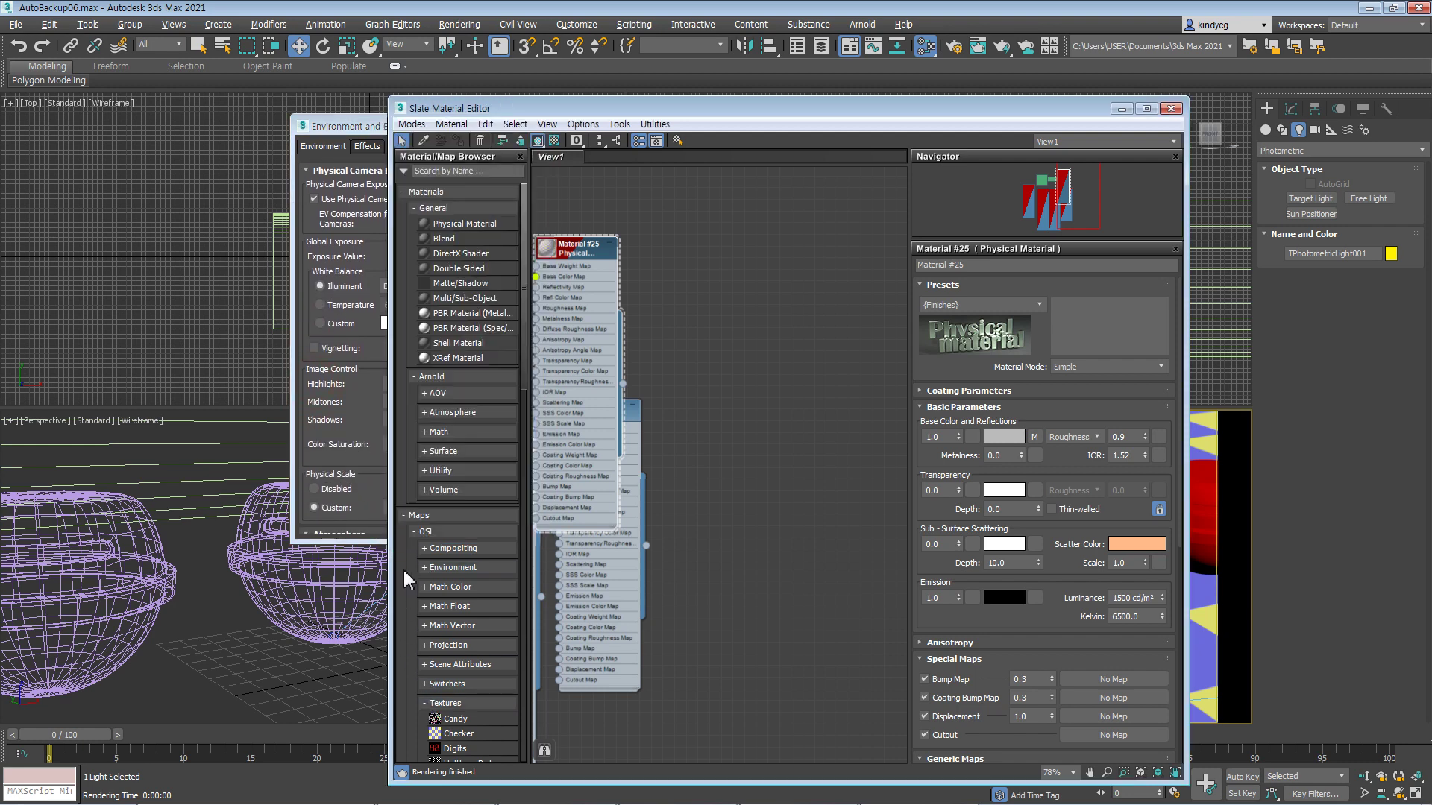
- Enlarge the environment settings window and set the EV compensation for physical cameras to -3.7 EV
{"action": "left_click_drag", "start_coordinate": [375, 537], "coordinate": [377, 722]}
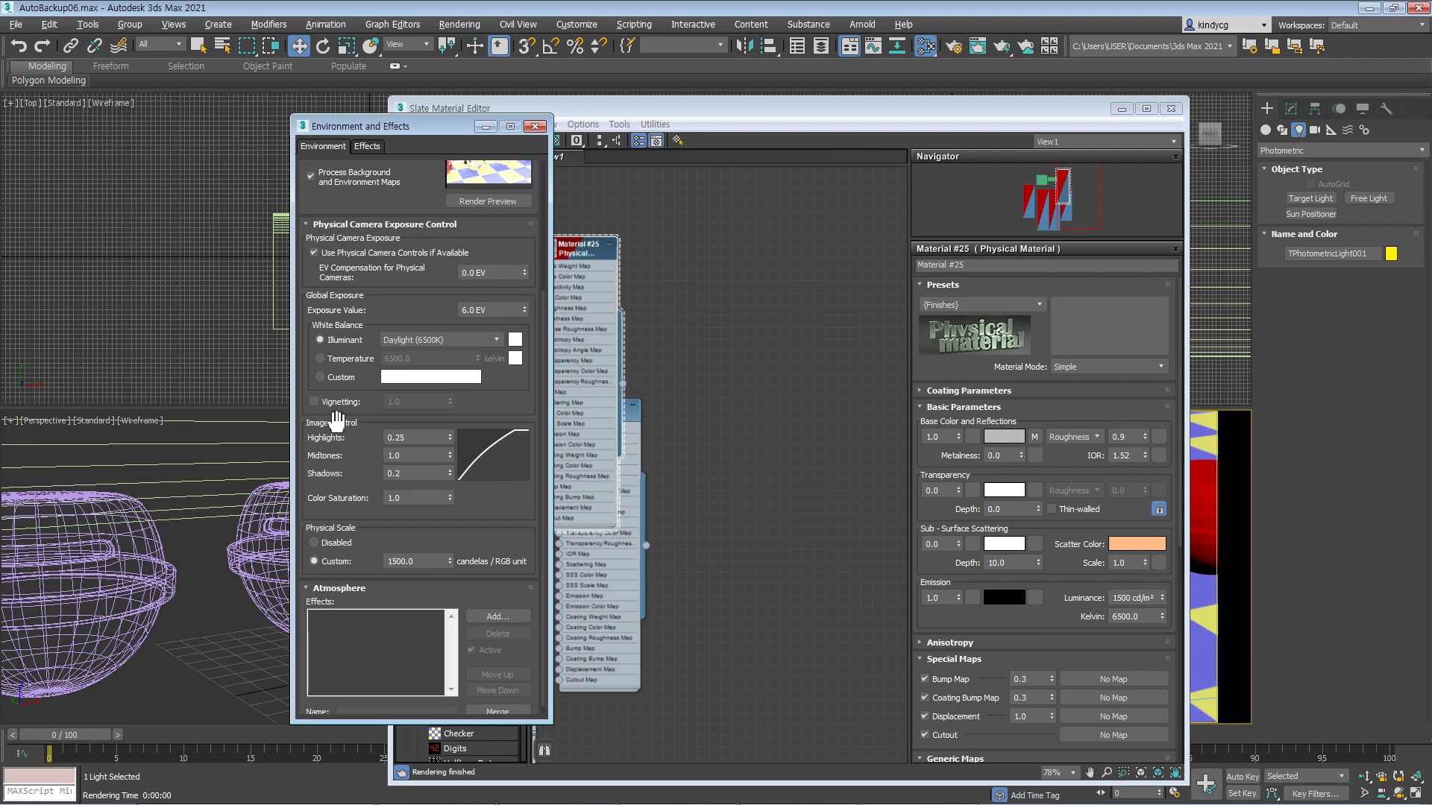
{"action": "left_click_drag", "start_coordinate": [313, 375], "coordinate": [315, 482]}
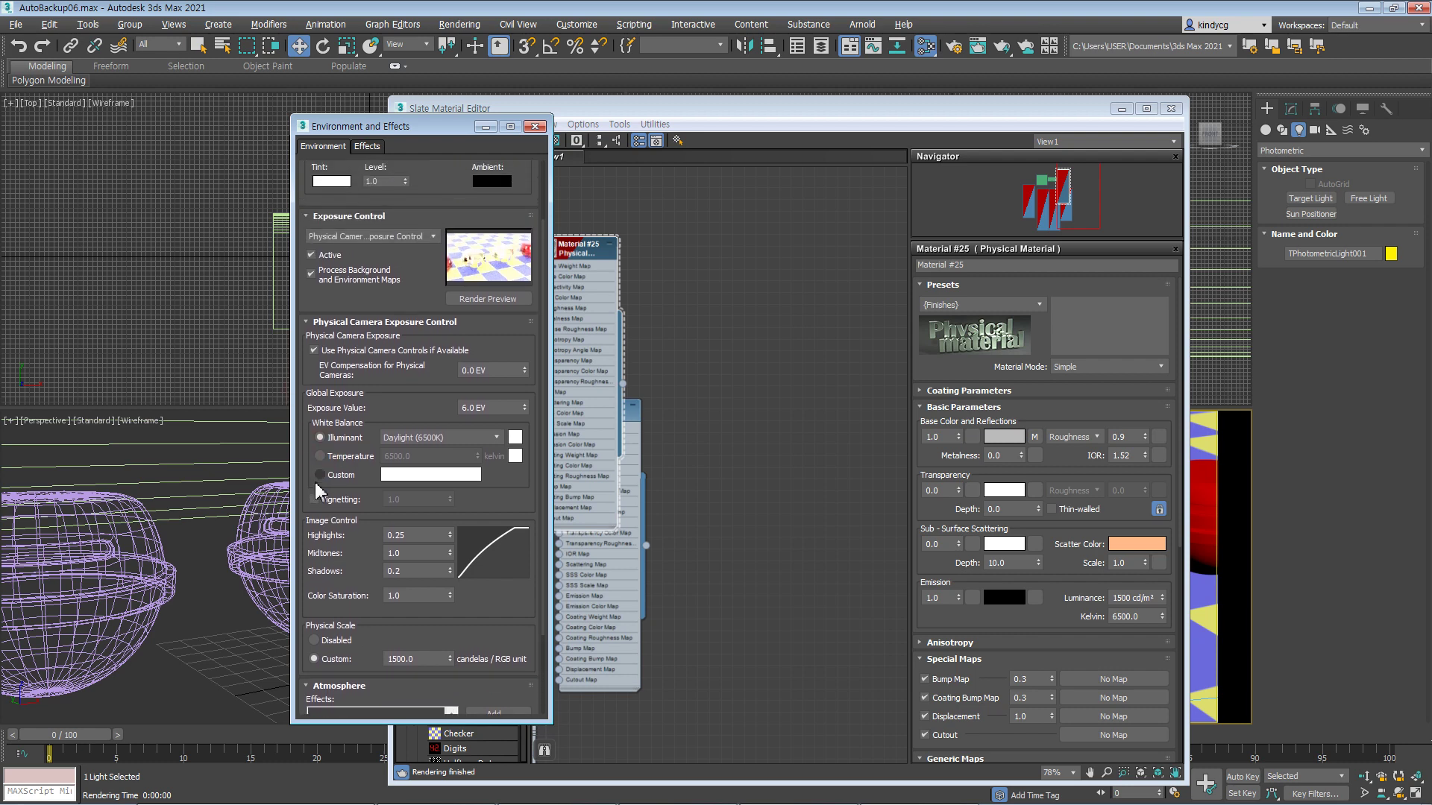
{"action": "left_click_drag", "start_coordinate": [311, 370], "coordinate": [323, 434]}
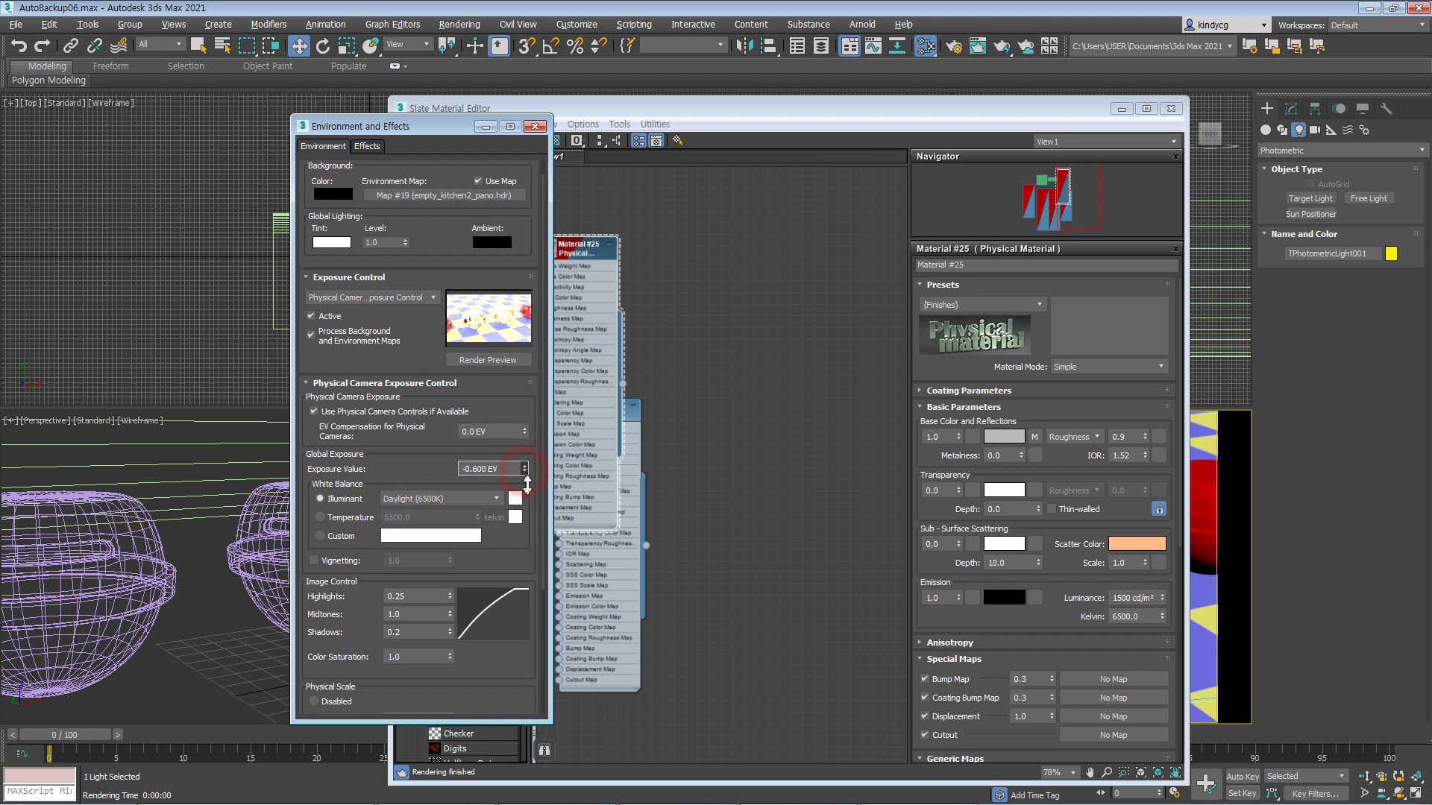
{"action": "double_click", "coordinate": [496, 469]}
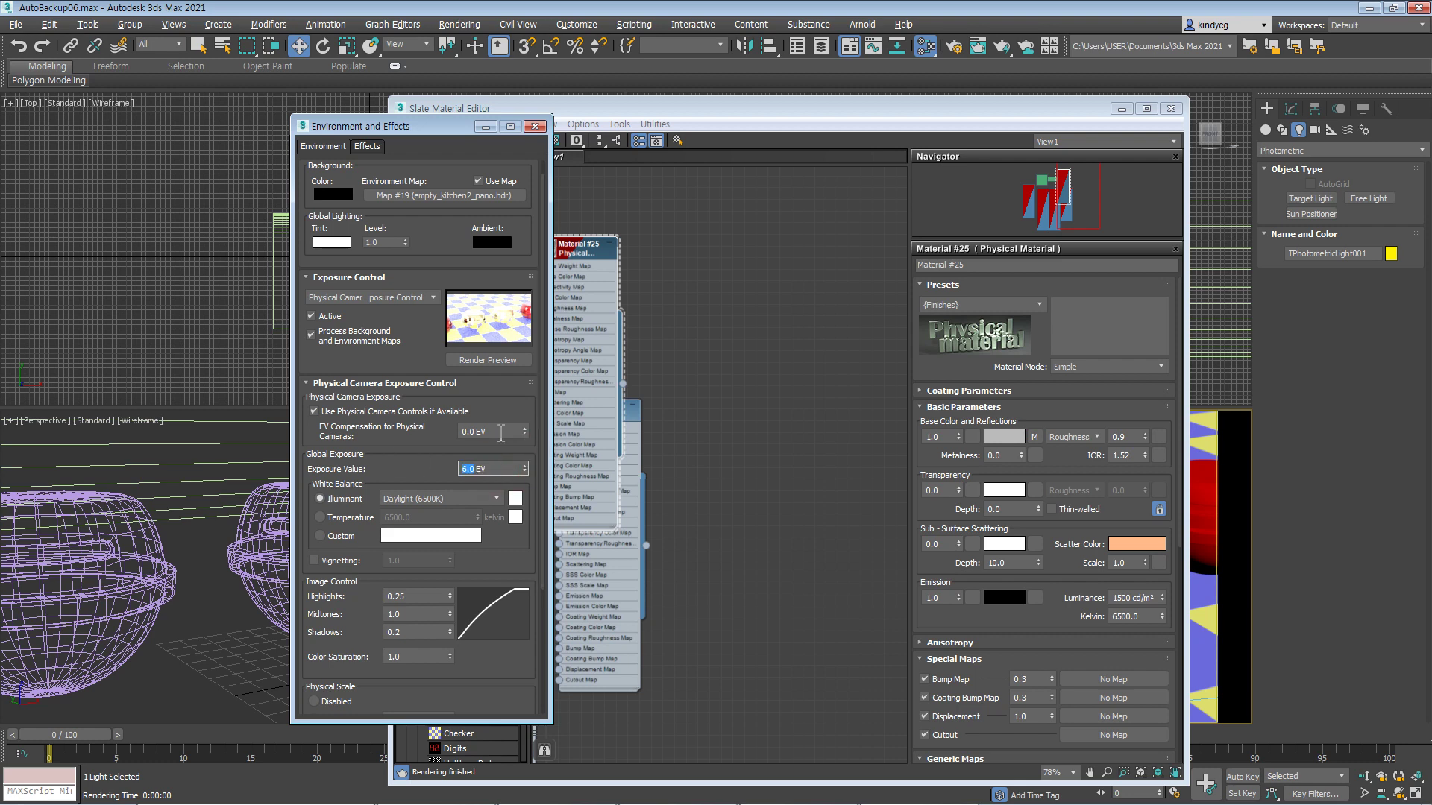
{"action": "left_click_drag", "start_coordinate": [419, 440], "coordinate": [419, 436]}
{"action": "left_click_drag", "start_coordinate": [525, 424], "coordinate": [522, 464]}
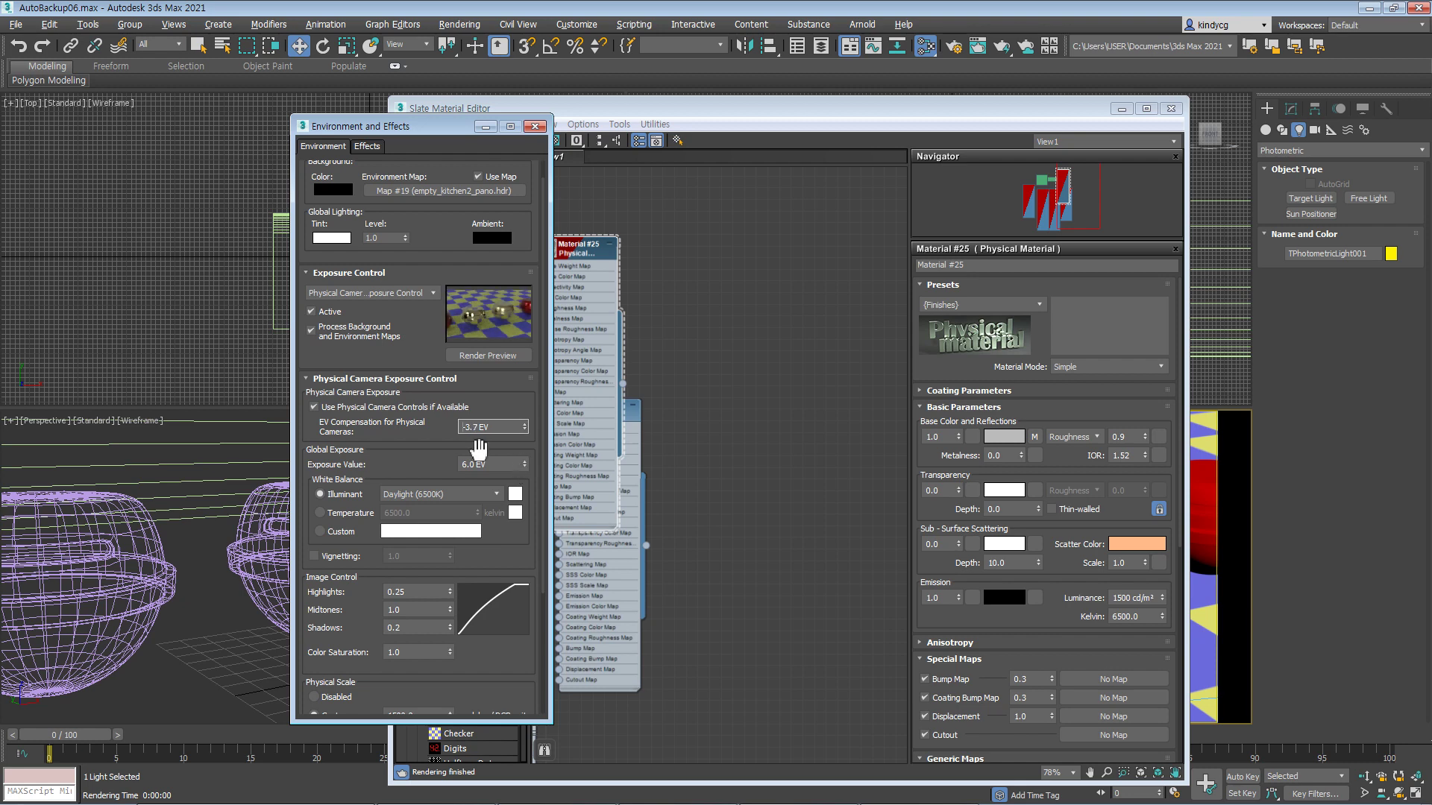
{"action": "scroll", "coordinate": [386, 429], "scroll_direction": "down", "scroll_amount": 1}
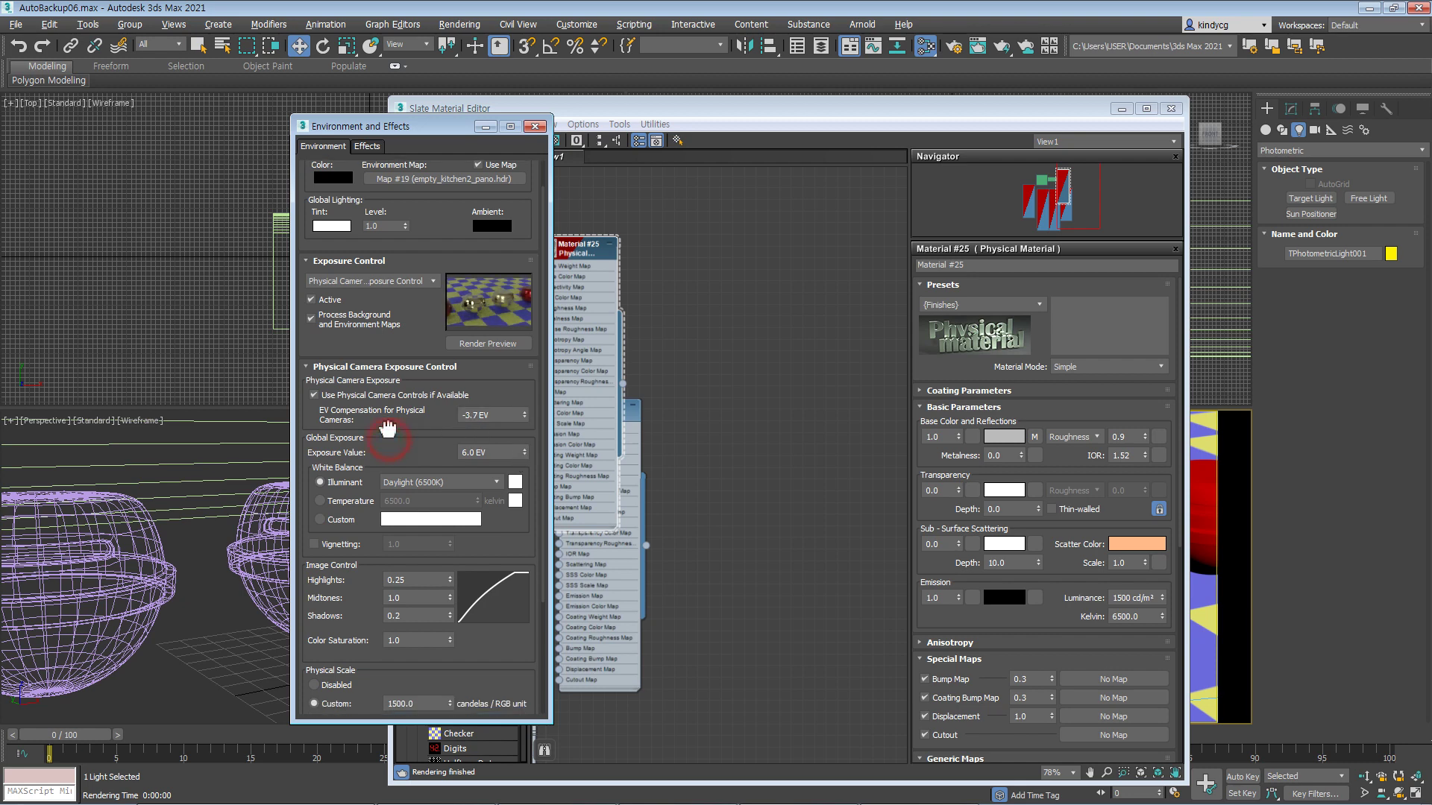
- Switch to Automatic Exposure Control with a physical scale of 1240, and close the environment settings and the material editor
{"action": "left_click", "coordinate": [320, 282]}
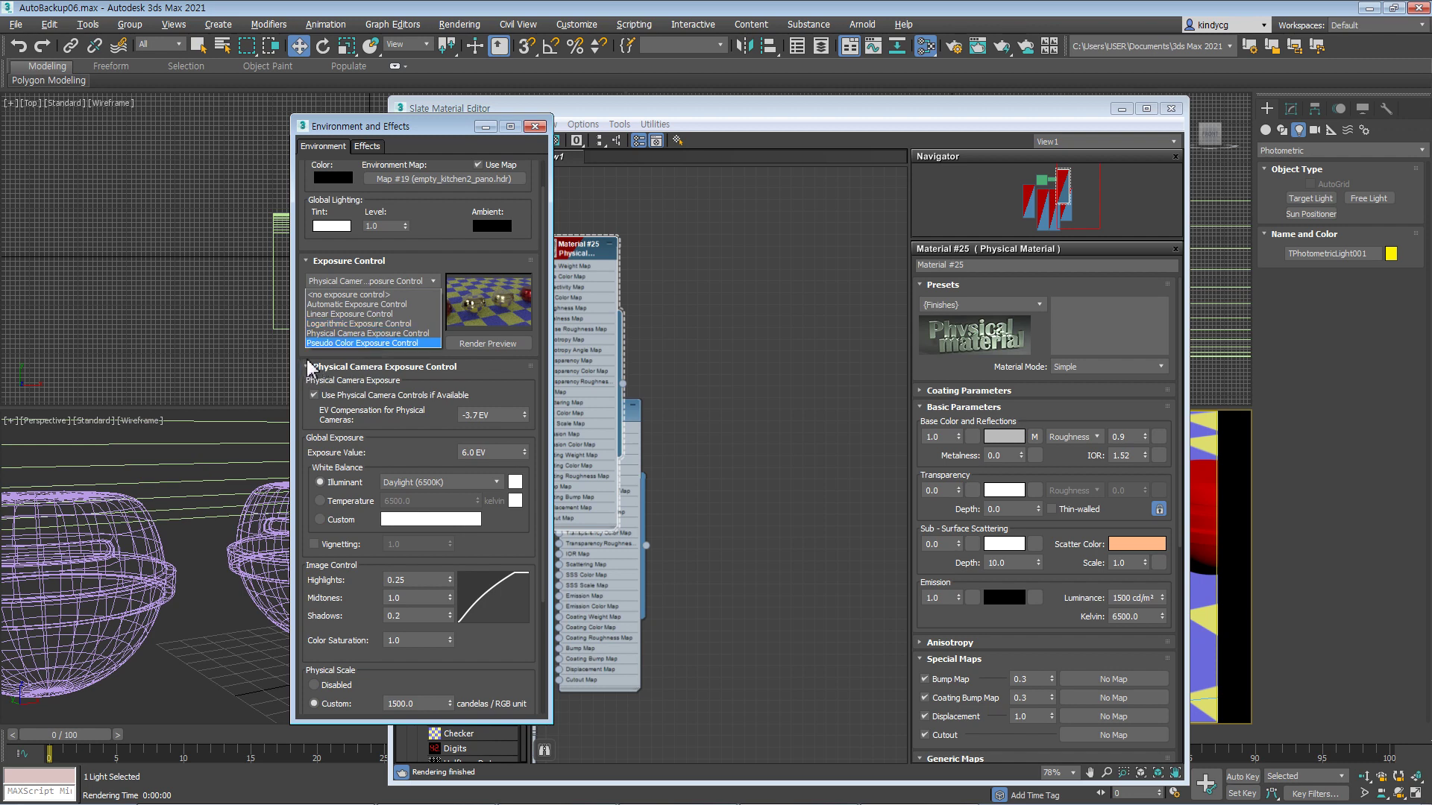
{"action": "left_click", "coordinate": [376, 306]}
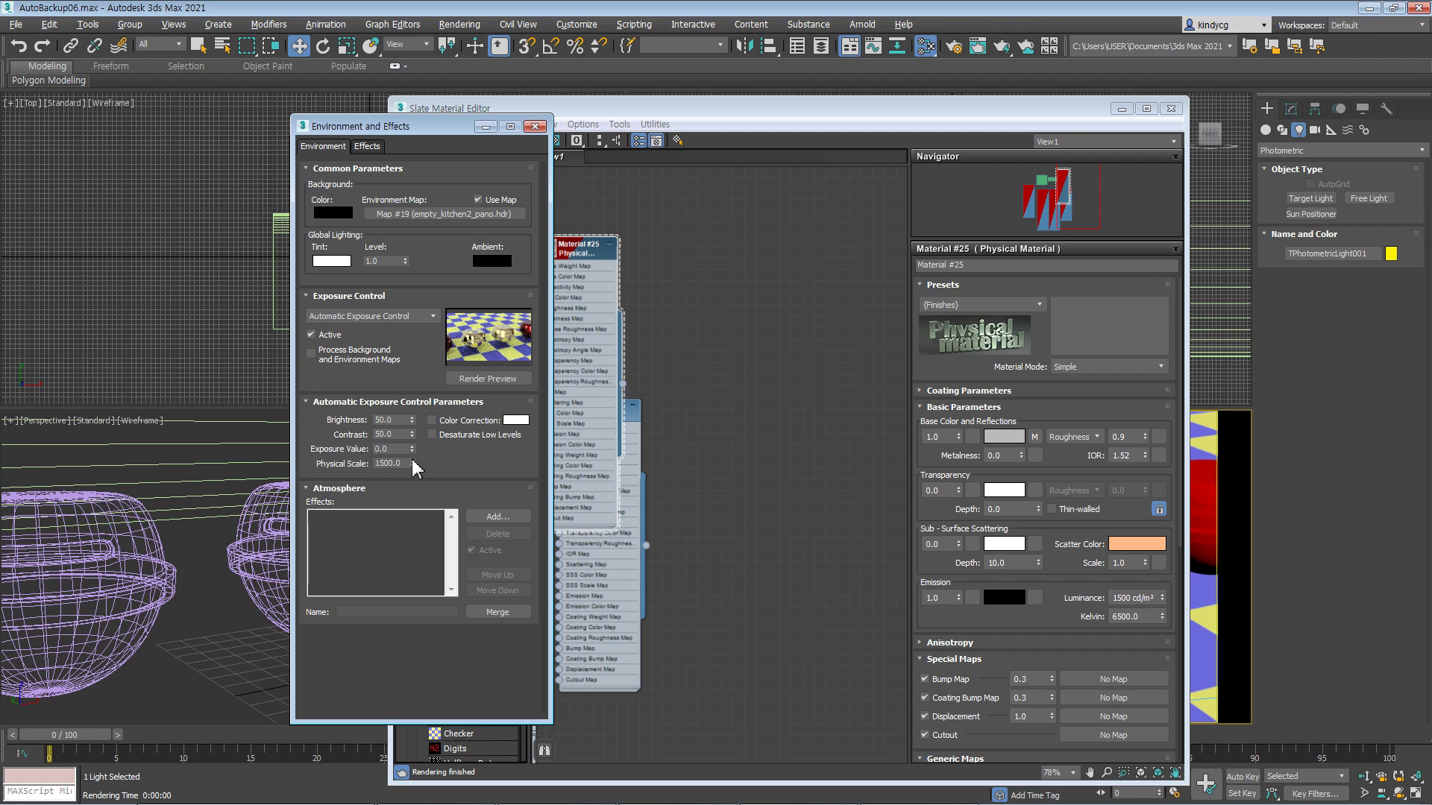
{"action": "left_click_drag", "start_coordinate": [412, 468], "coordinate": [415, 474]}
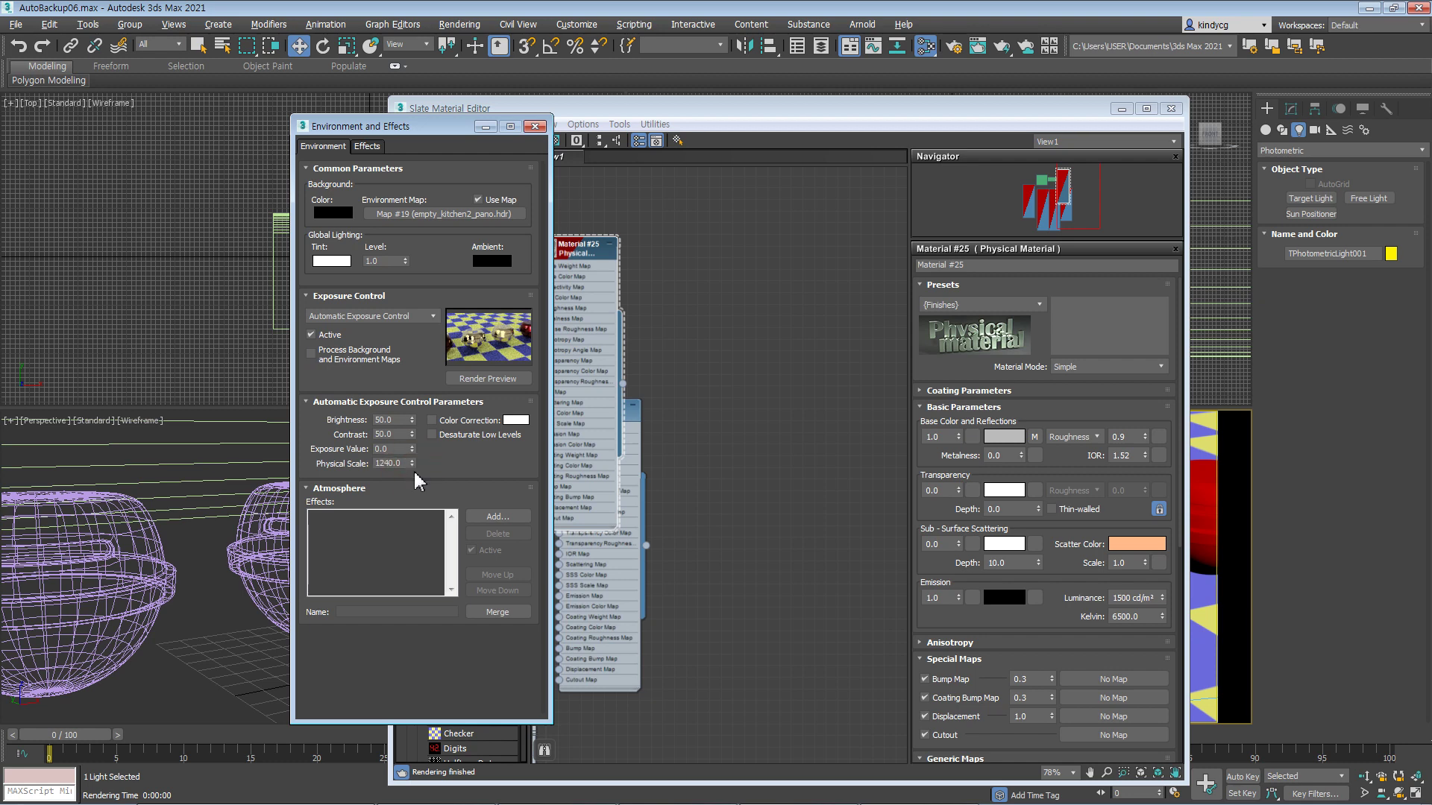
{"action": "left_click", "coordinate": [534, 127]}
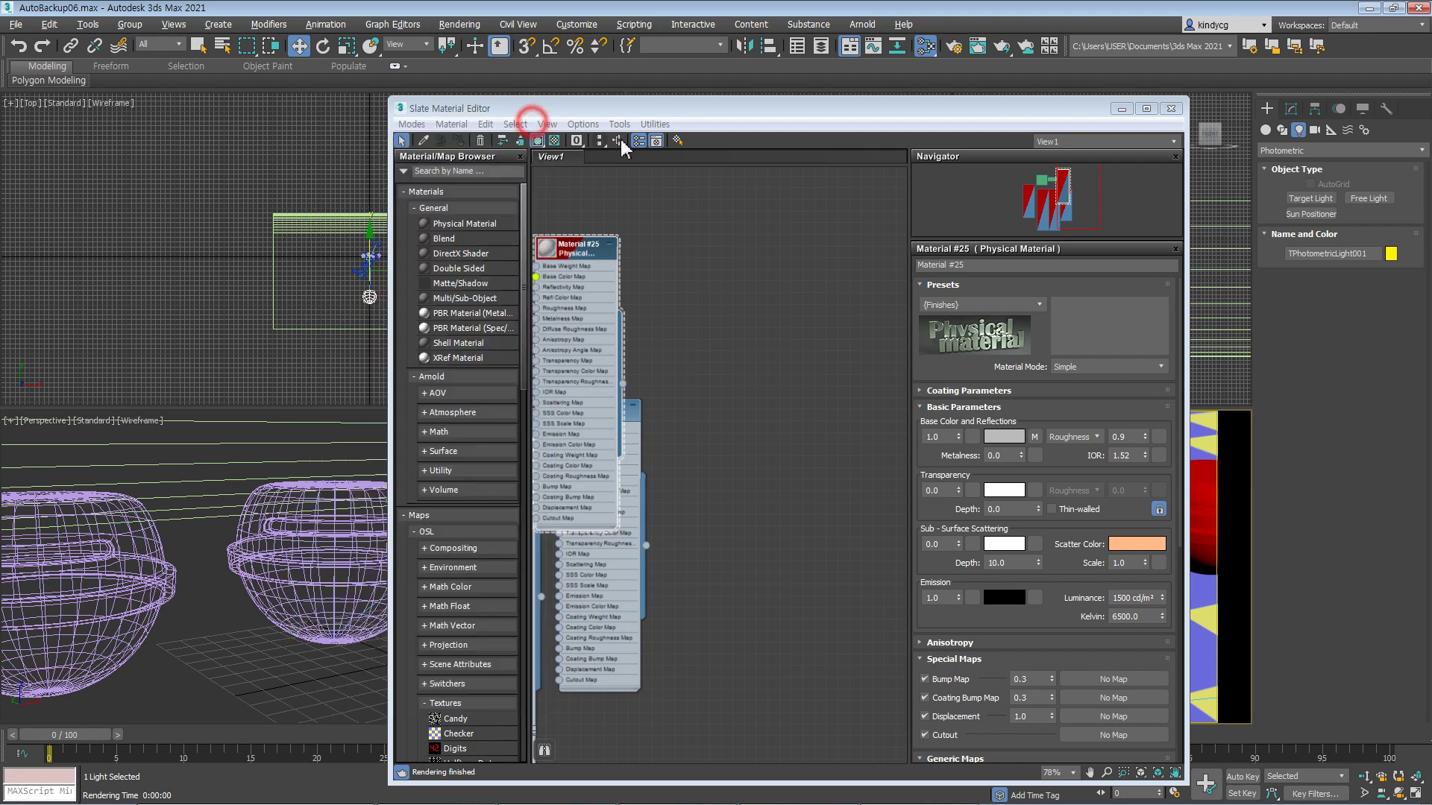
{"action": "left_click", "coordinate": [1170, 109]}
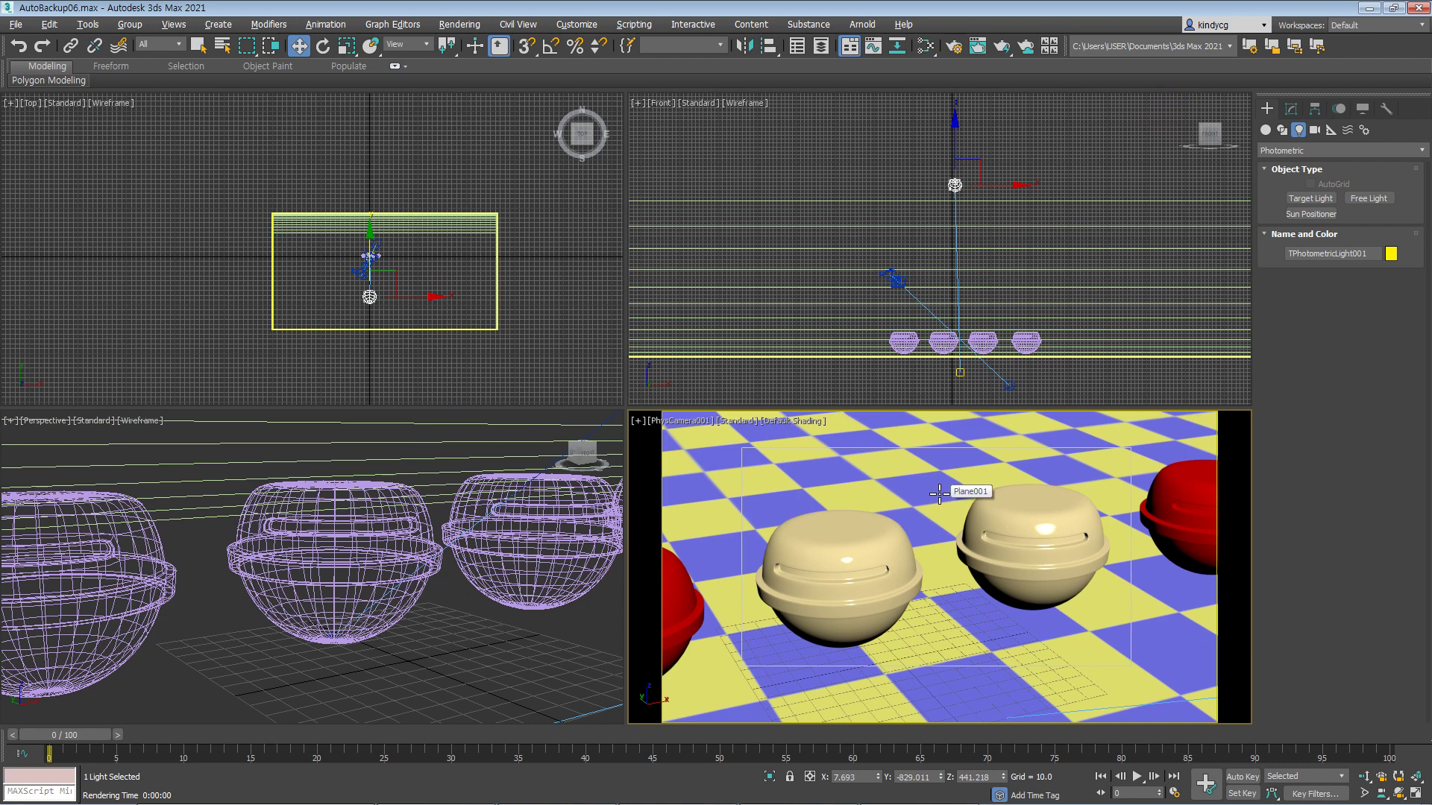
- Test-render the PhysCamera001 region with automatic exposure, close the render window and deselect the photometric light
{"action": "key", "text": "shift+q"}
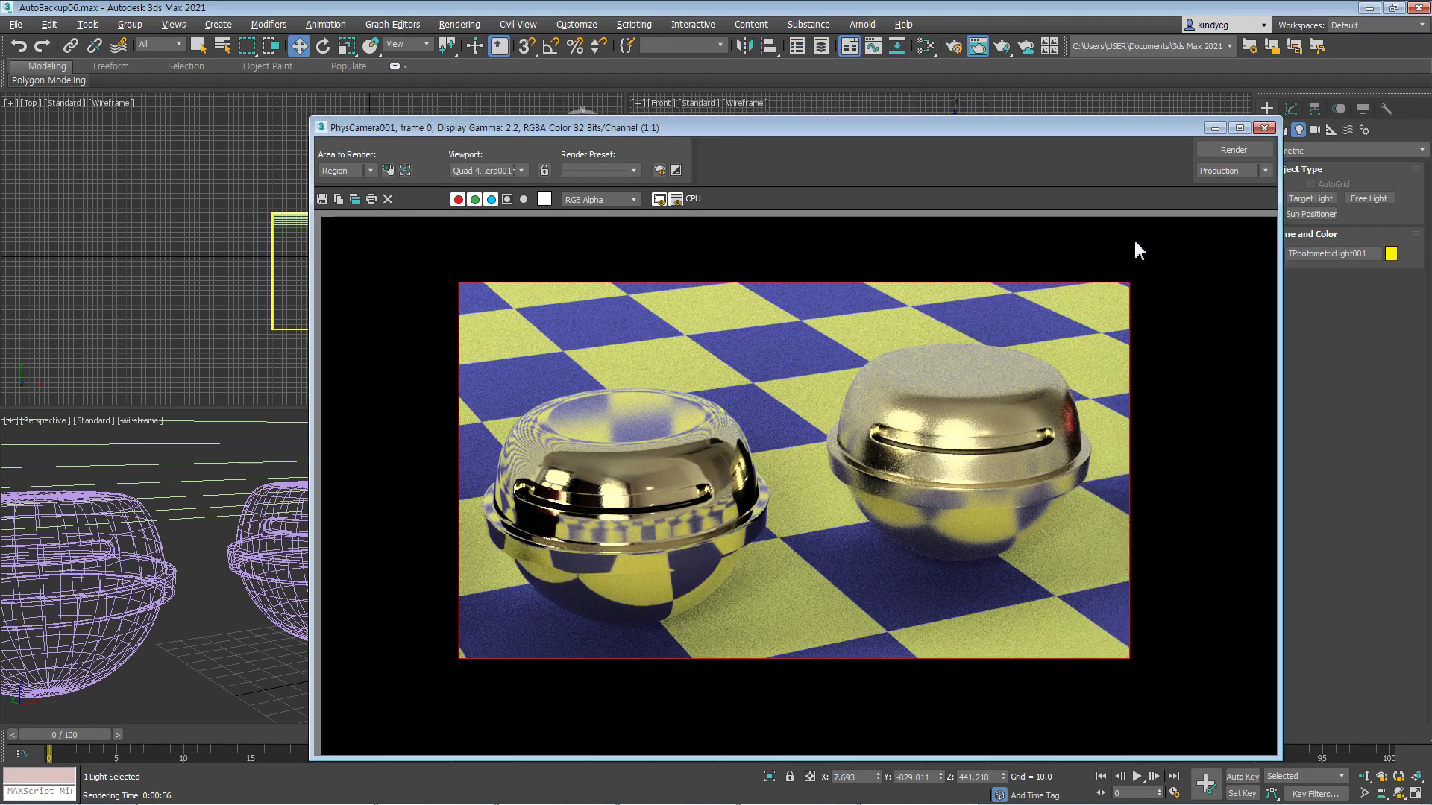
{"action": "left_click", "coordinate": [1264, 129]}
{"action": "left_click", "coordinate": [768, 383]}
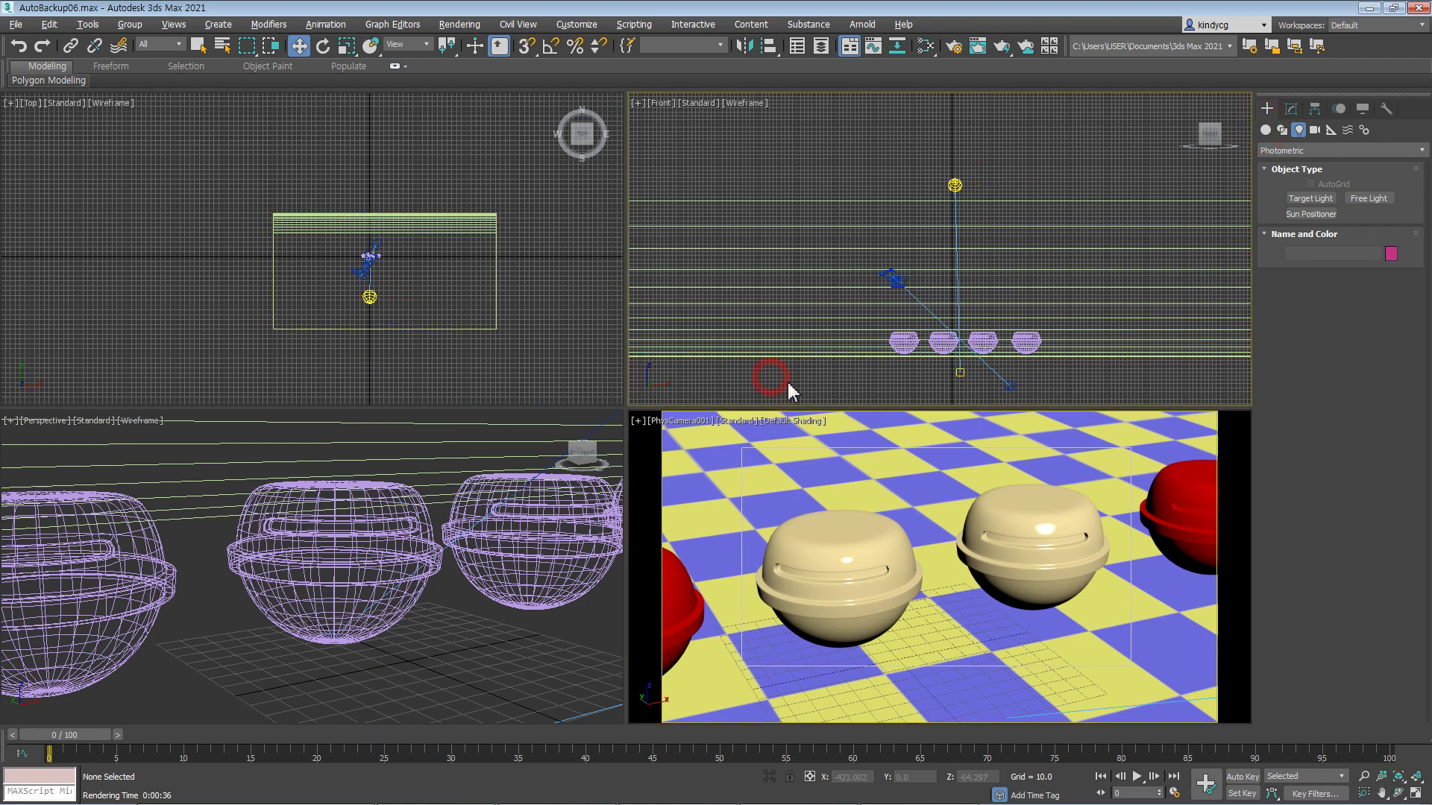
{"action": "left_click", "coordinate": [457, 600]}
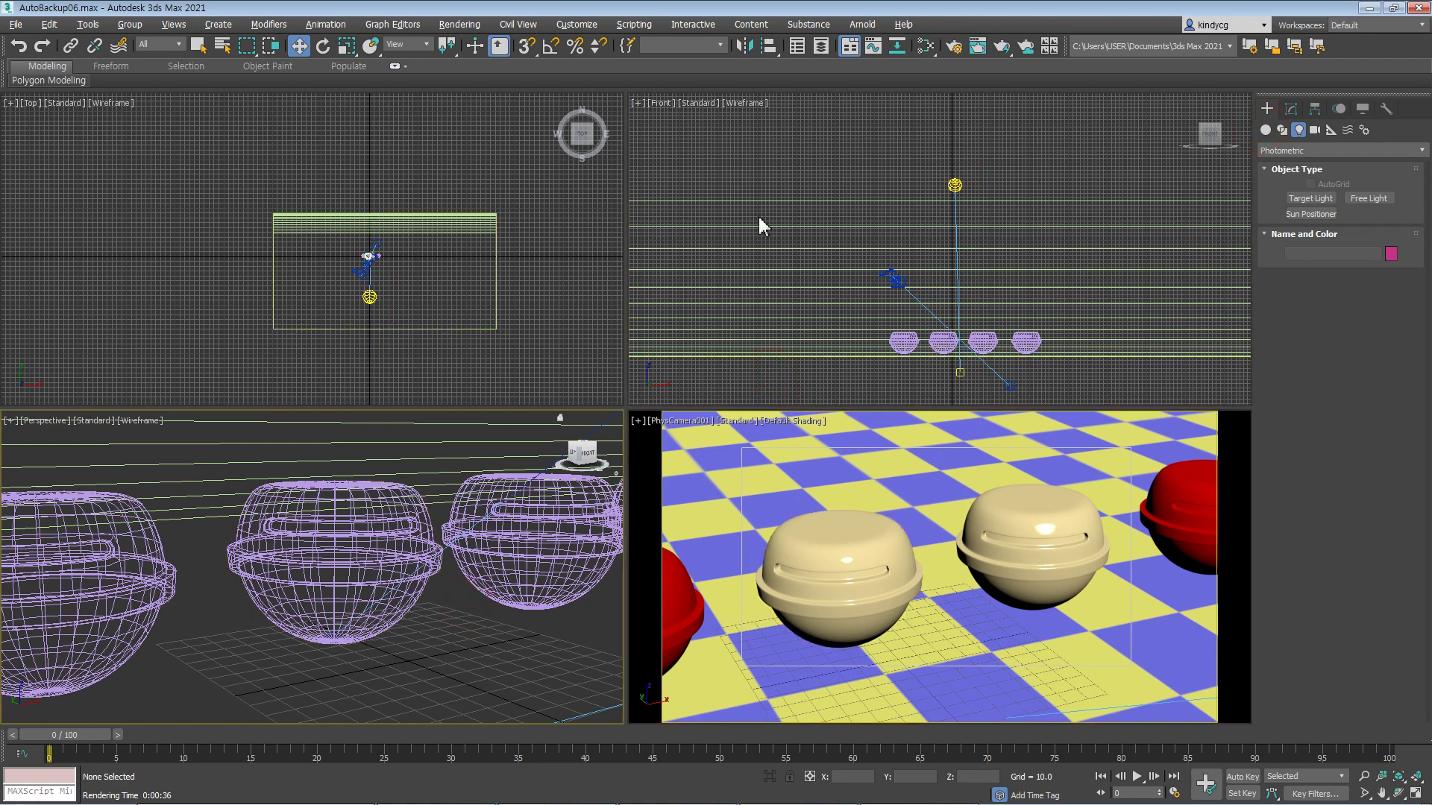
- Set the environment's exposure control type to <no exposure control> and close the environment settings
{"action": "left_click", "coordinate": [460, 24]}
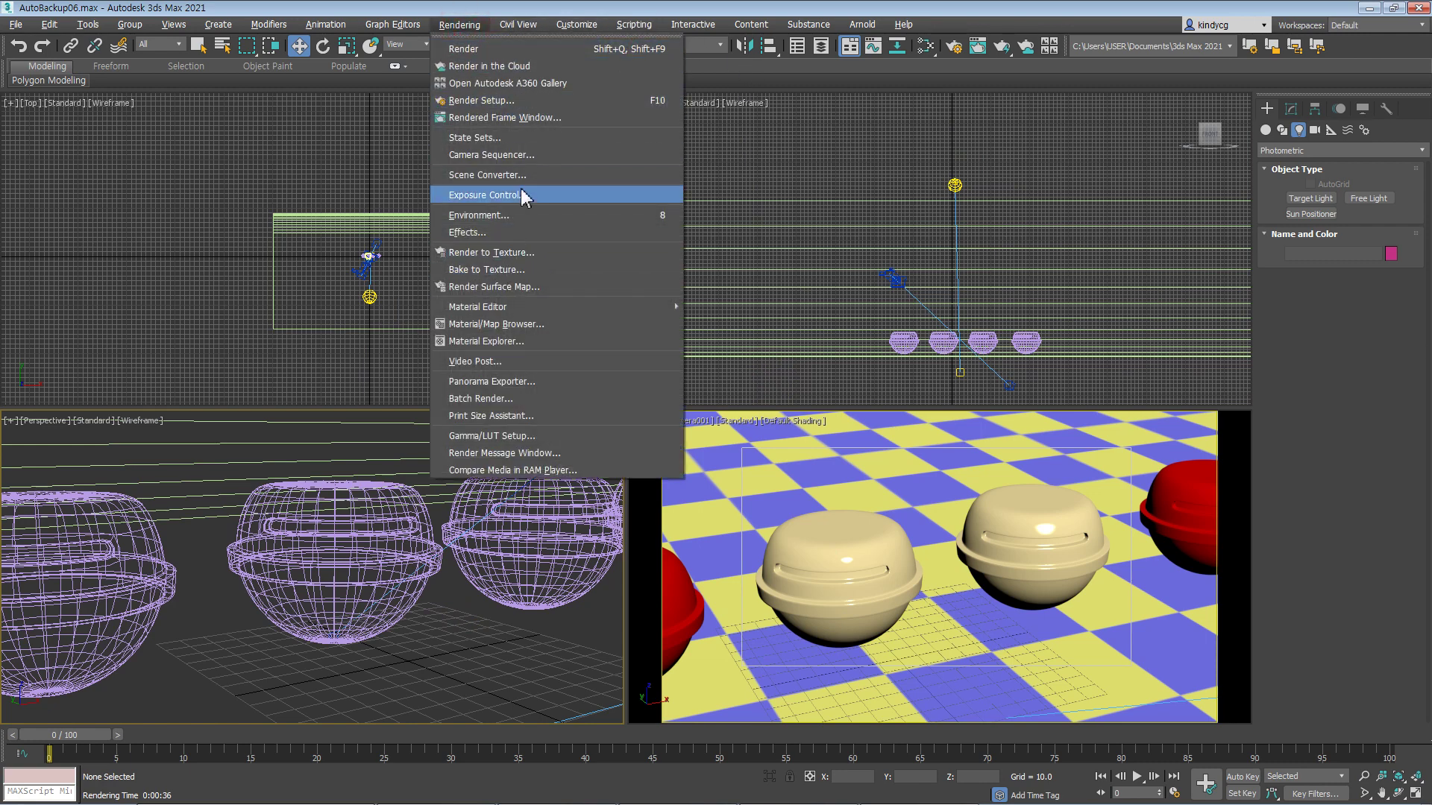
{"action": "left_click", "coordinate": [520, 215]}
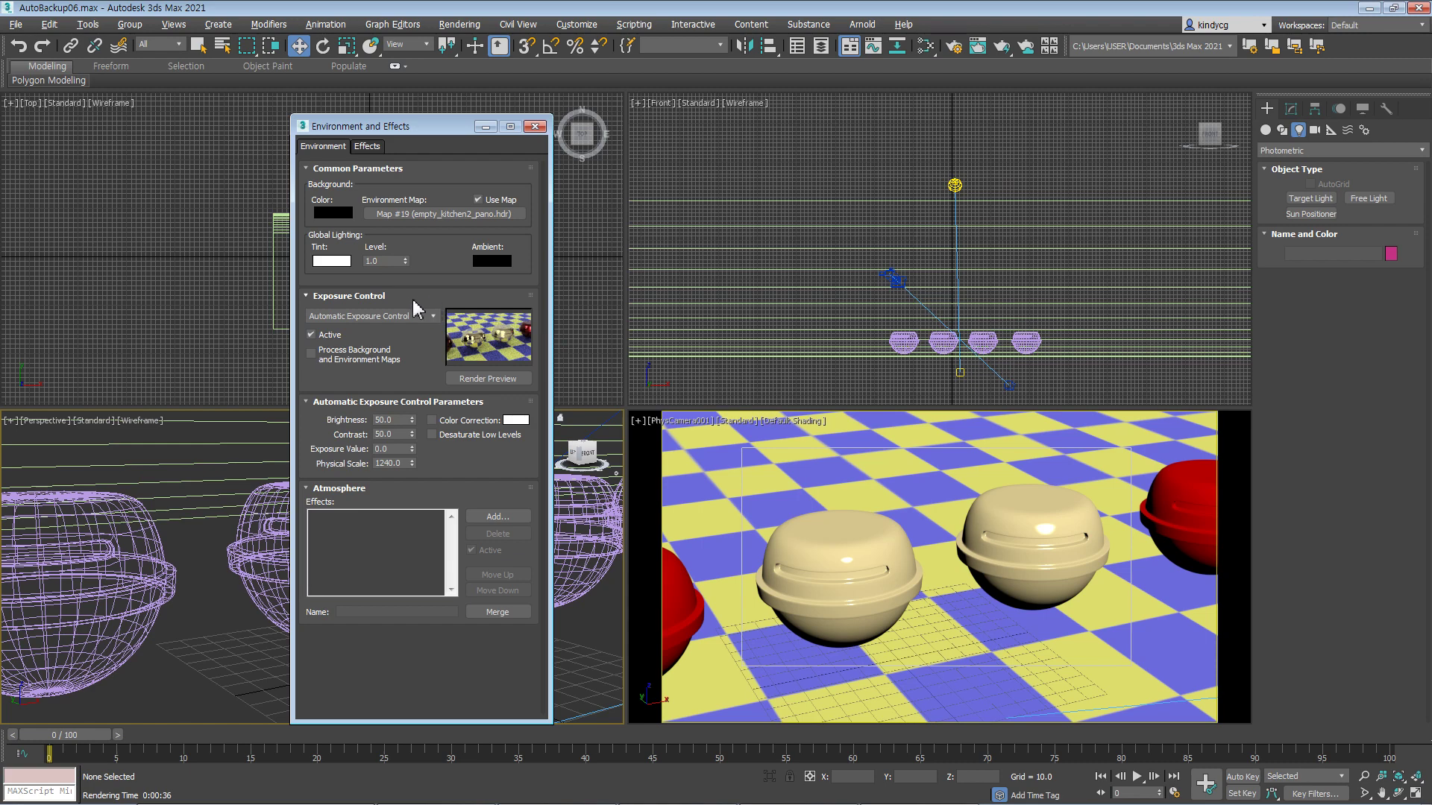
{"action": "left_click", "coordinate": [422, 316]}
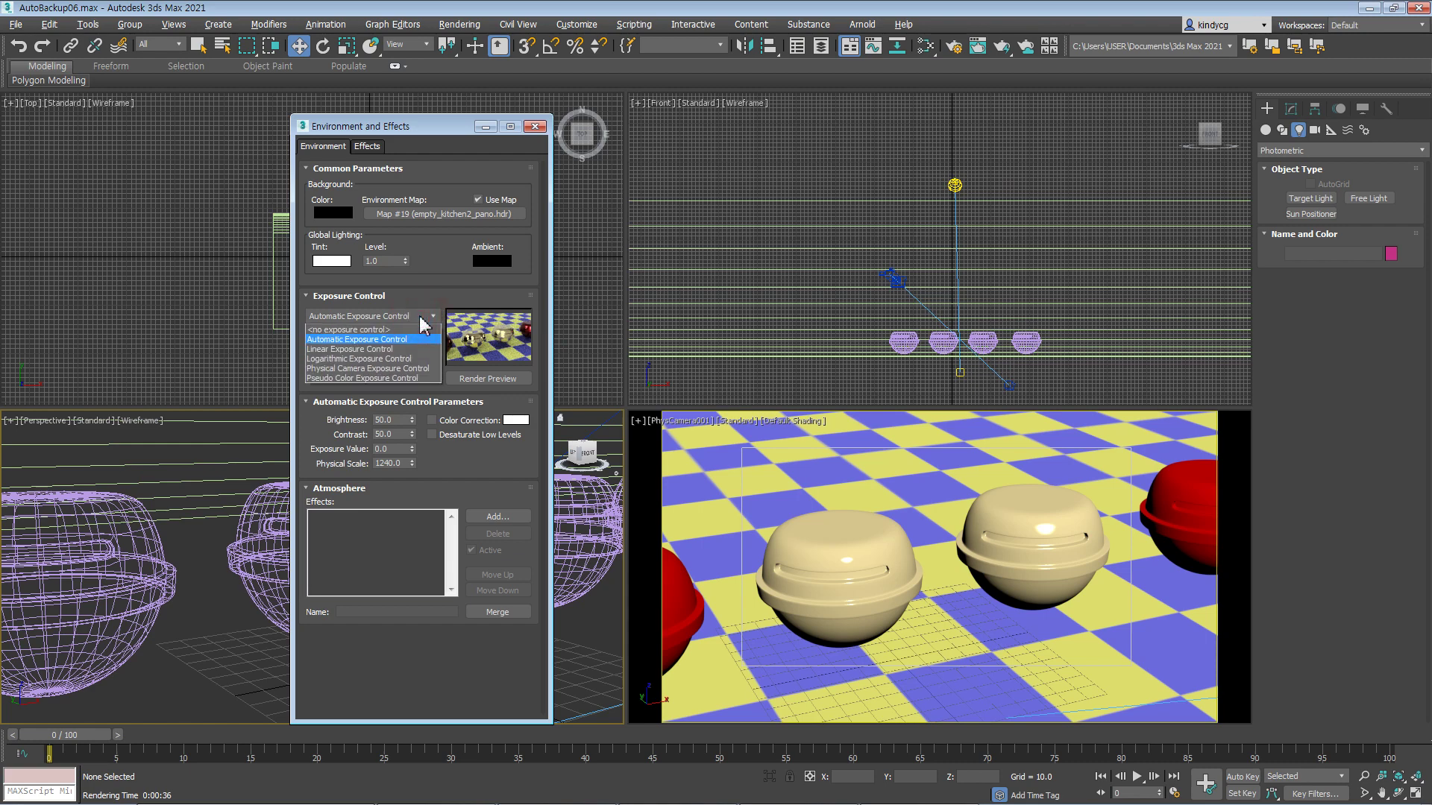
{"action": "left_click", "coordinate": [414, 330]}
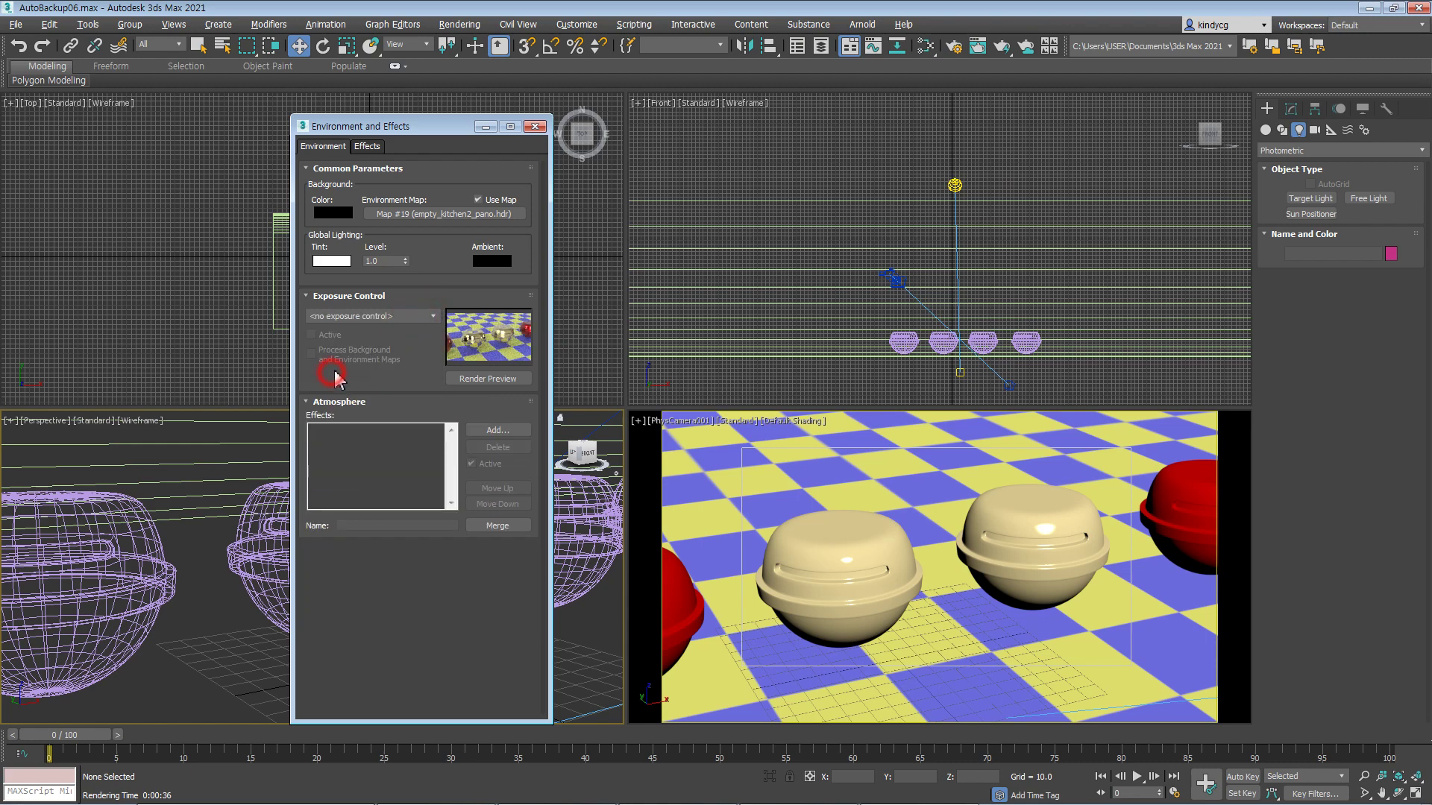
{"action": "left_click", "coordinate": [399, 316]}
{"action": "left_click", "coordinate": [406, 319]}
{"action": "left_click", "coordinate": [463, 379]}
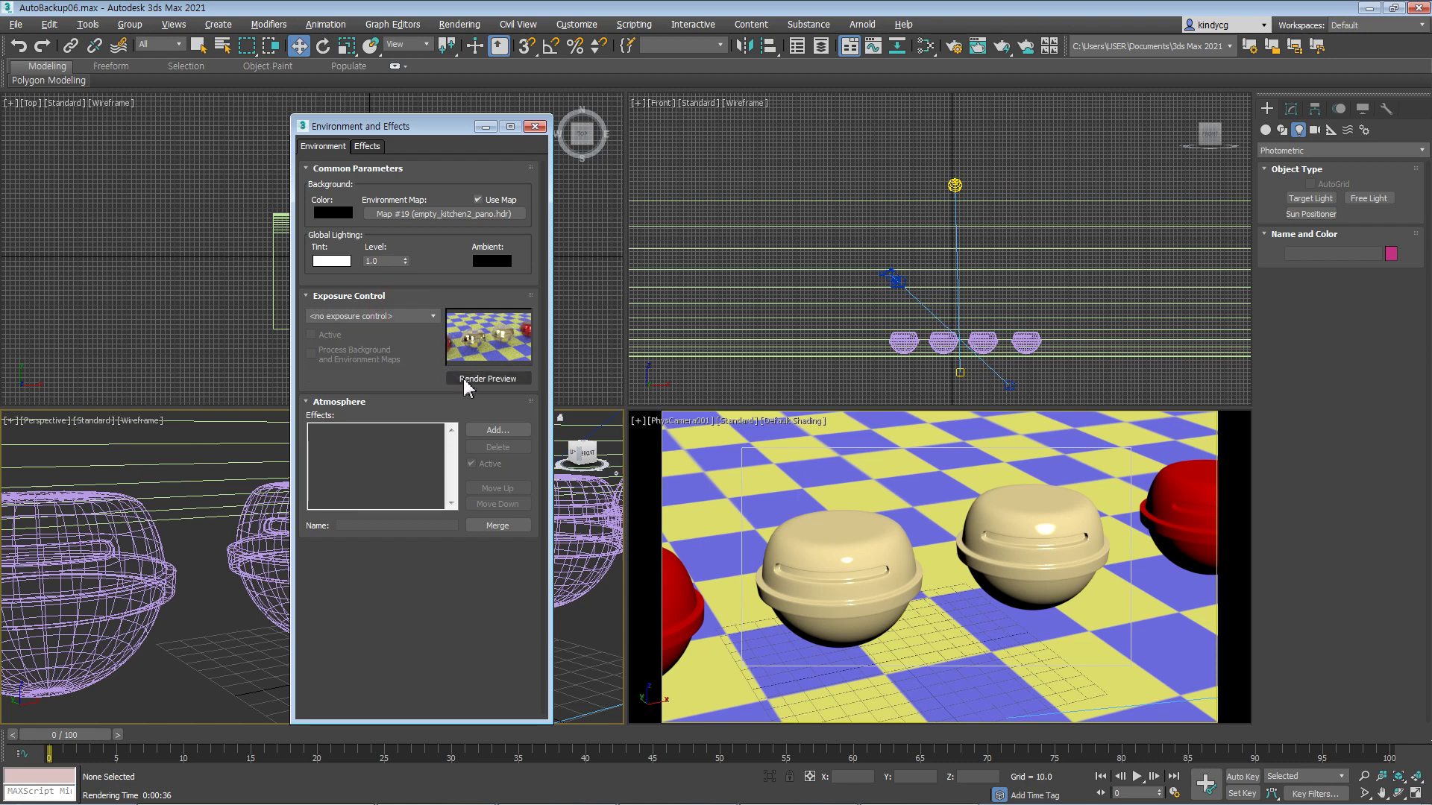
{"action": "left_click", "coordinate": [353, 318]}
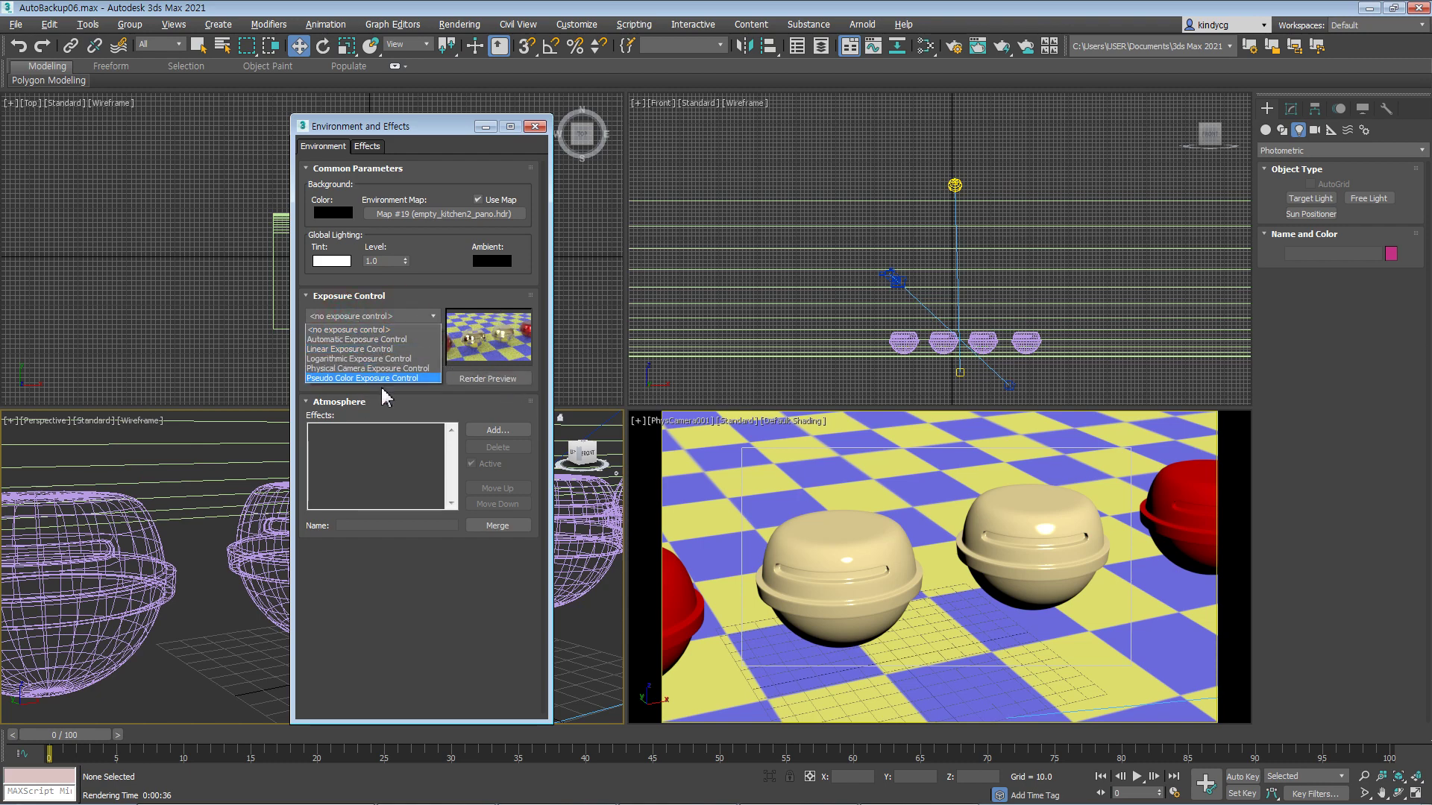
{"action": "left_click", "coordinate": [422, 298]}
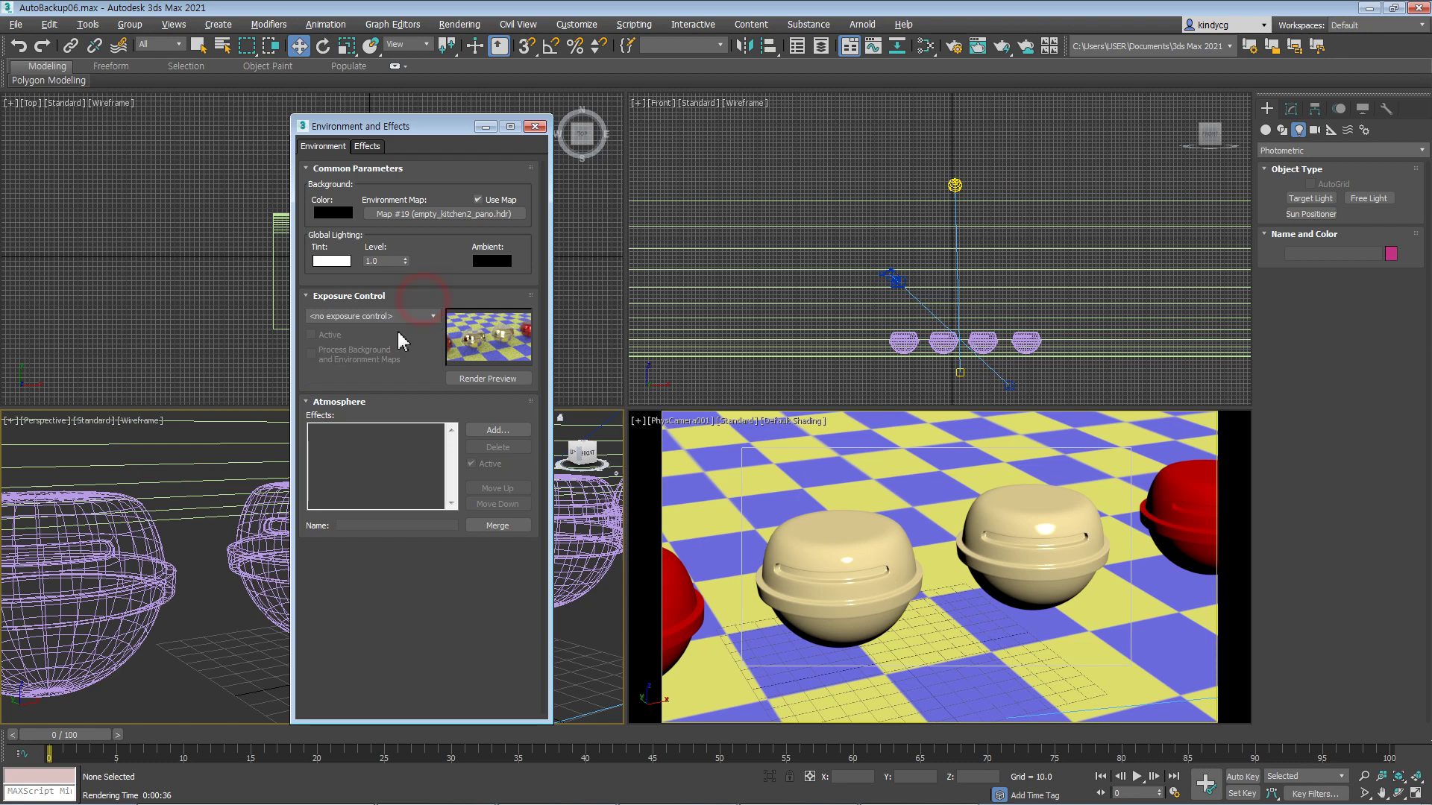
{"action": "left_click", "coordinate": [534, 127]}
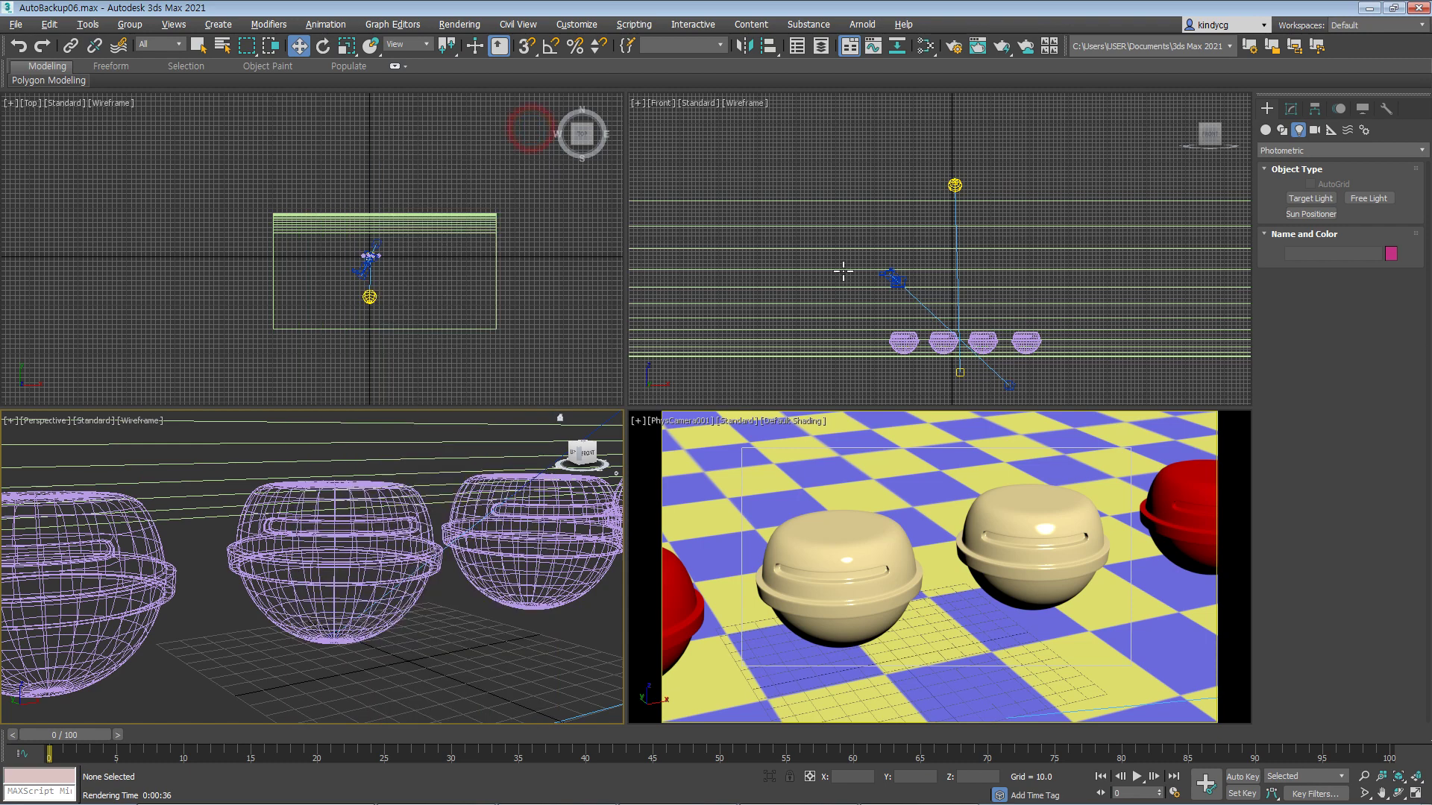
- Switch to the image viewer with the "3Ds_max Mapping" title slide
{"action": "left_click", "coordinate": [849, 373]}
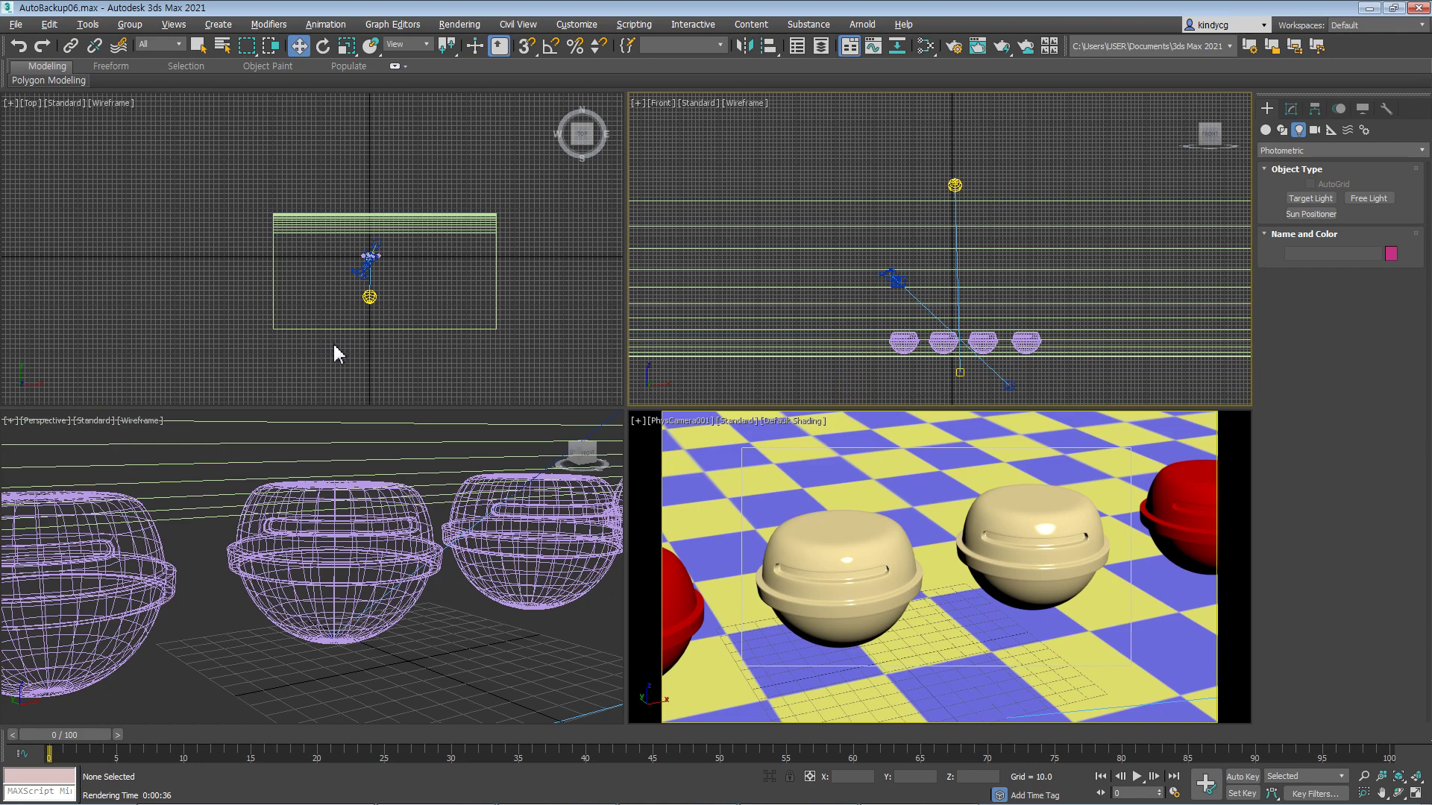
{"action": "mouse_move", "coordinate": [475, 803]}
{"action": "left_click", "coordinate": [672, 788]}
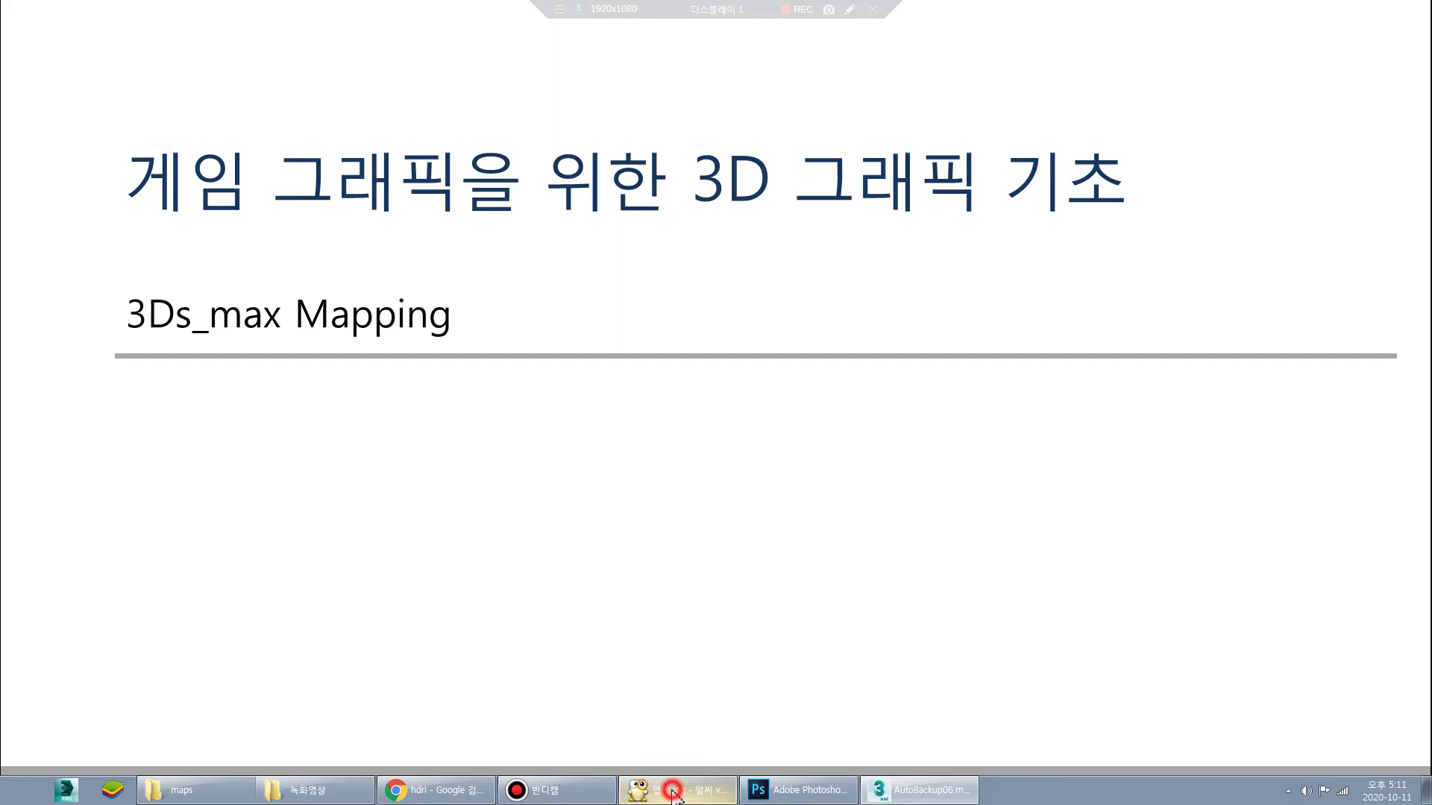